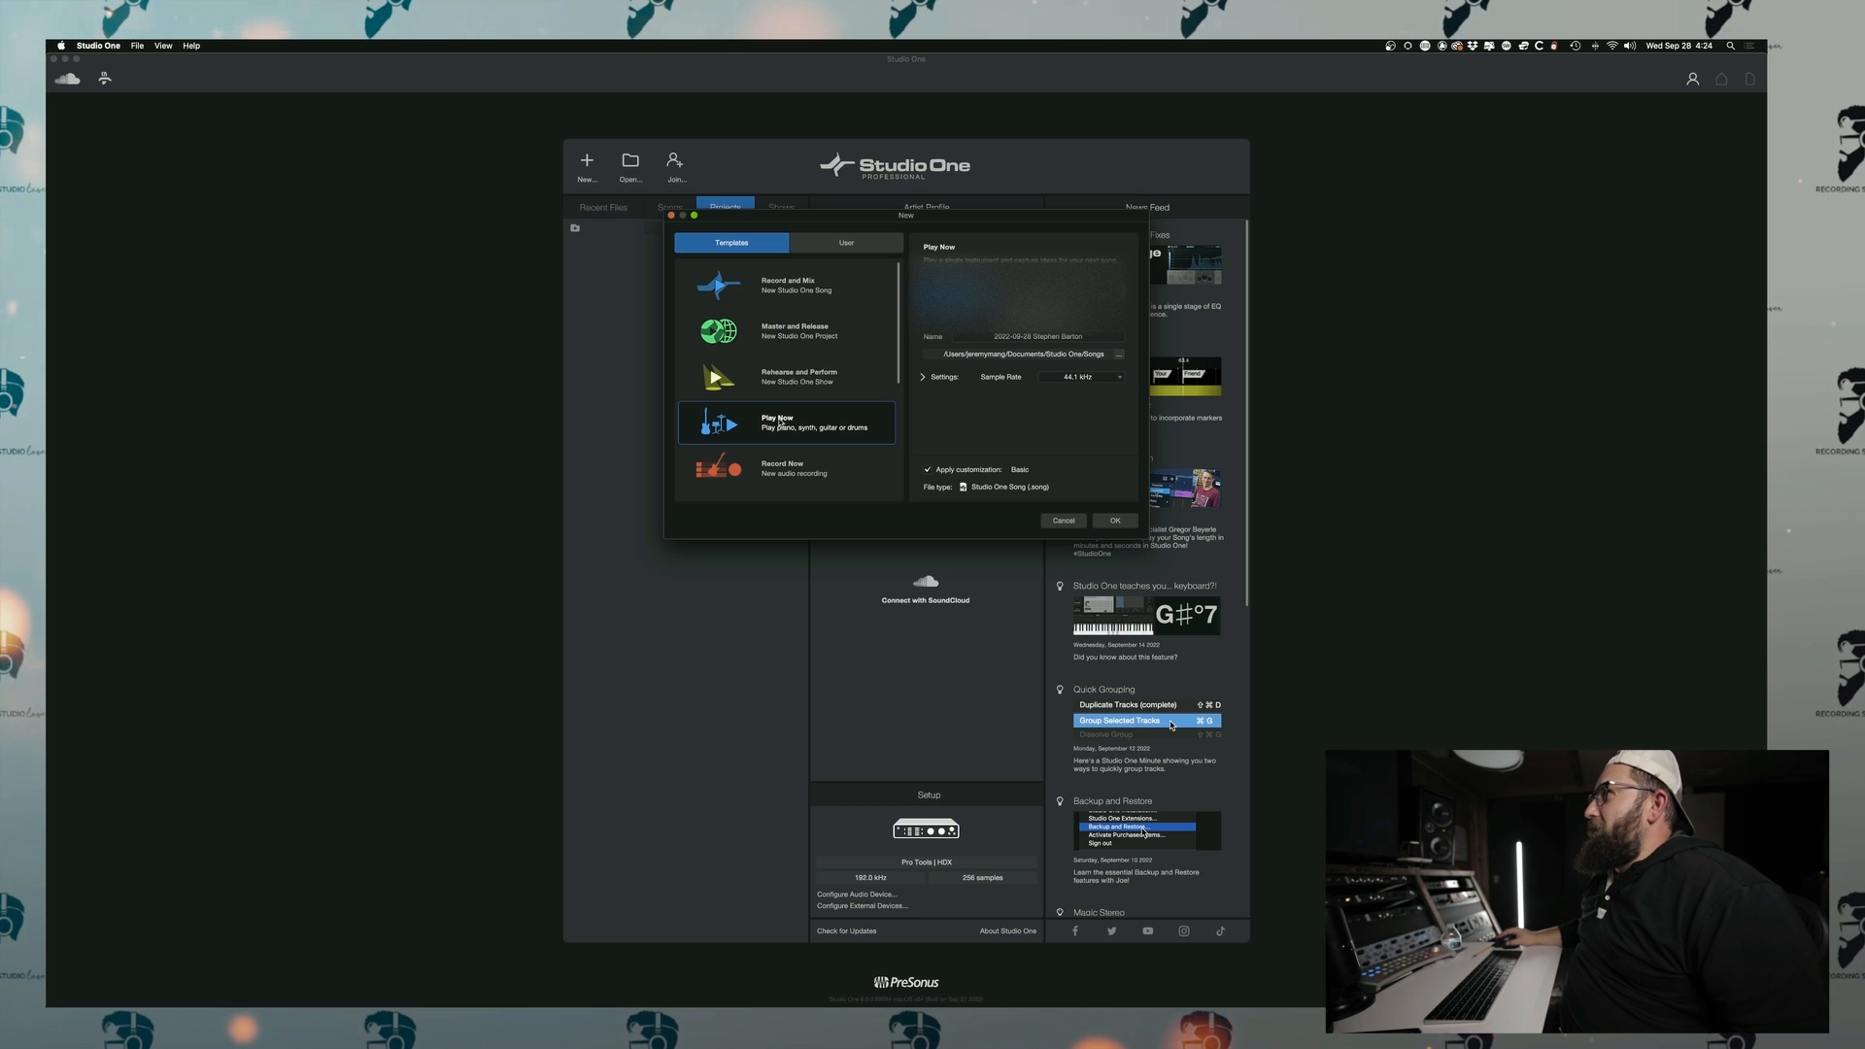
# - Browse the song templates and create a new song named EVERY STRANGER from the Record and Mix template
pyautogui.scroll(-3, 780, 419)
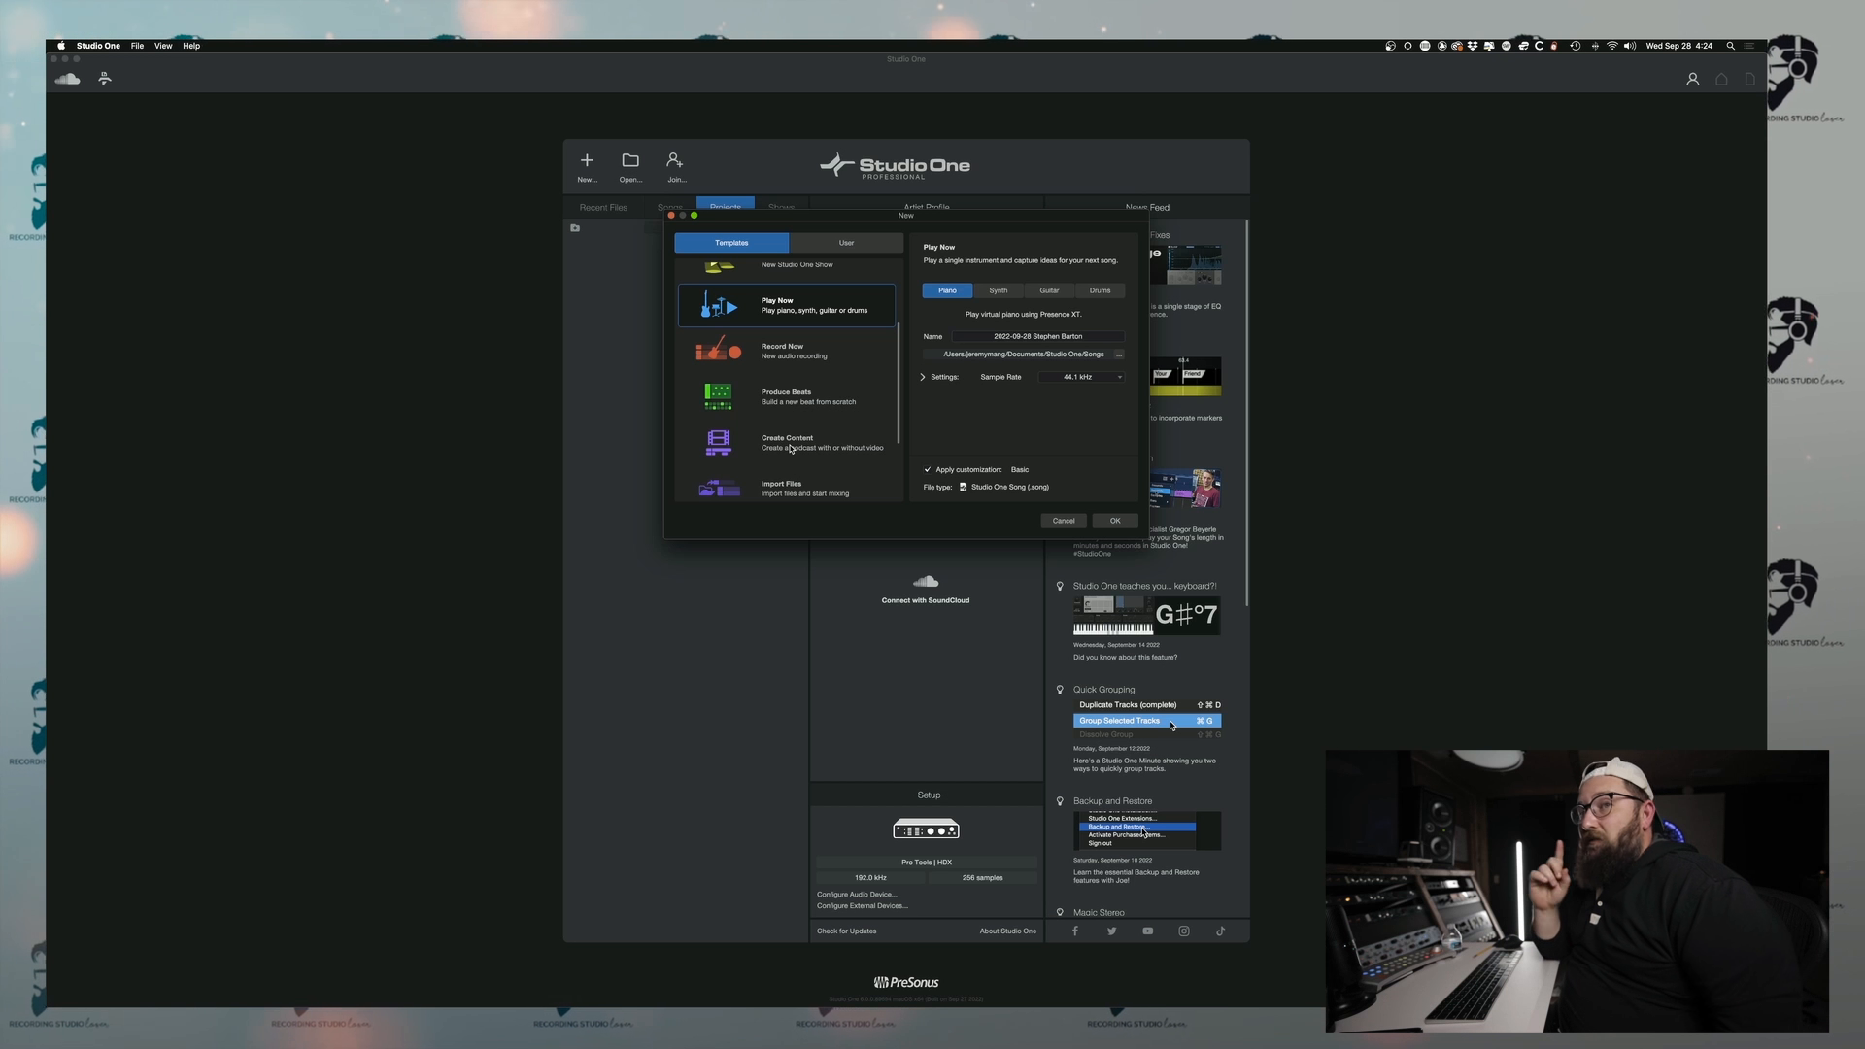
pyautogui.scroll(-3, 782, 417)
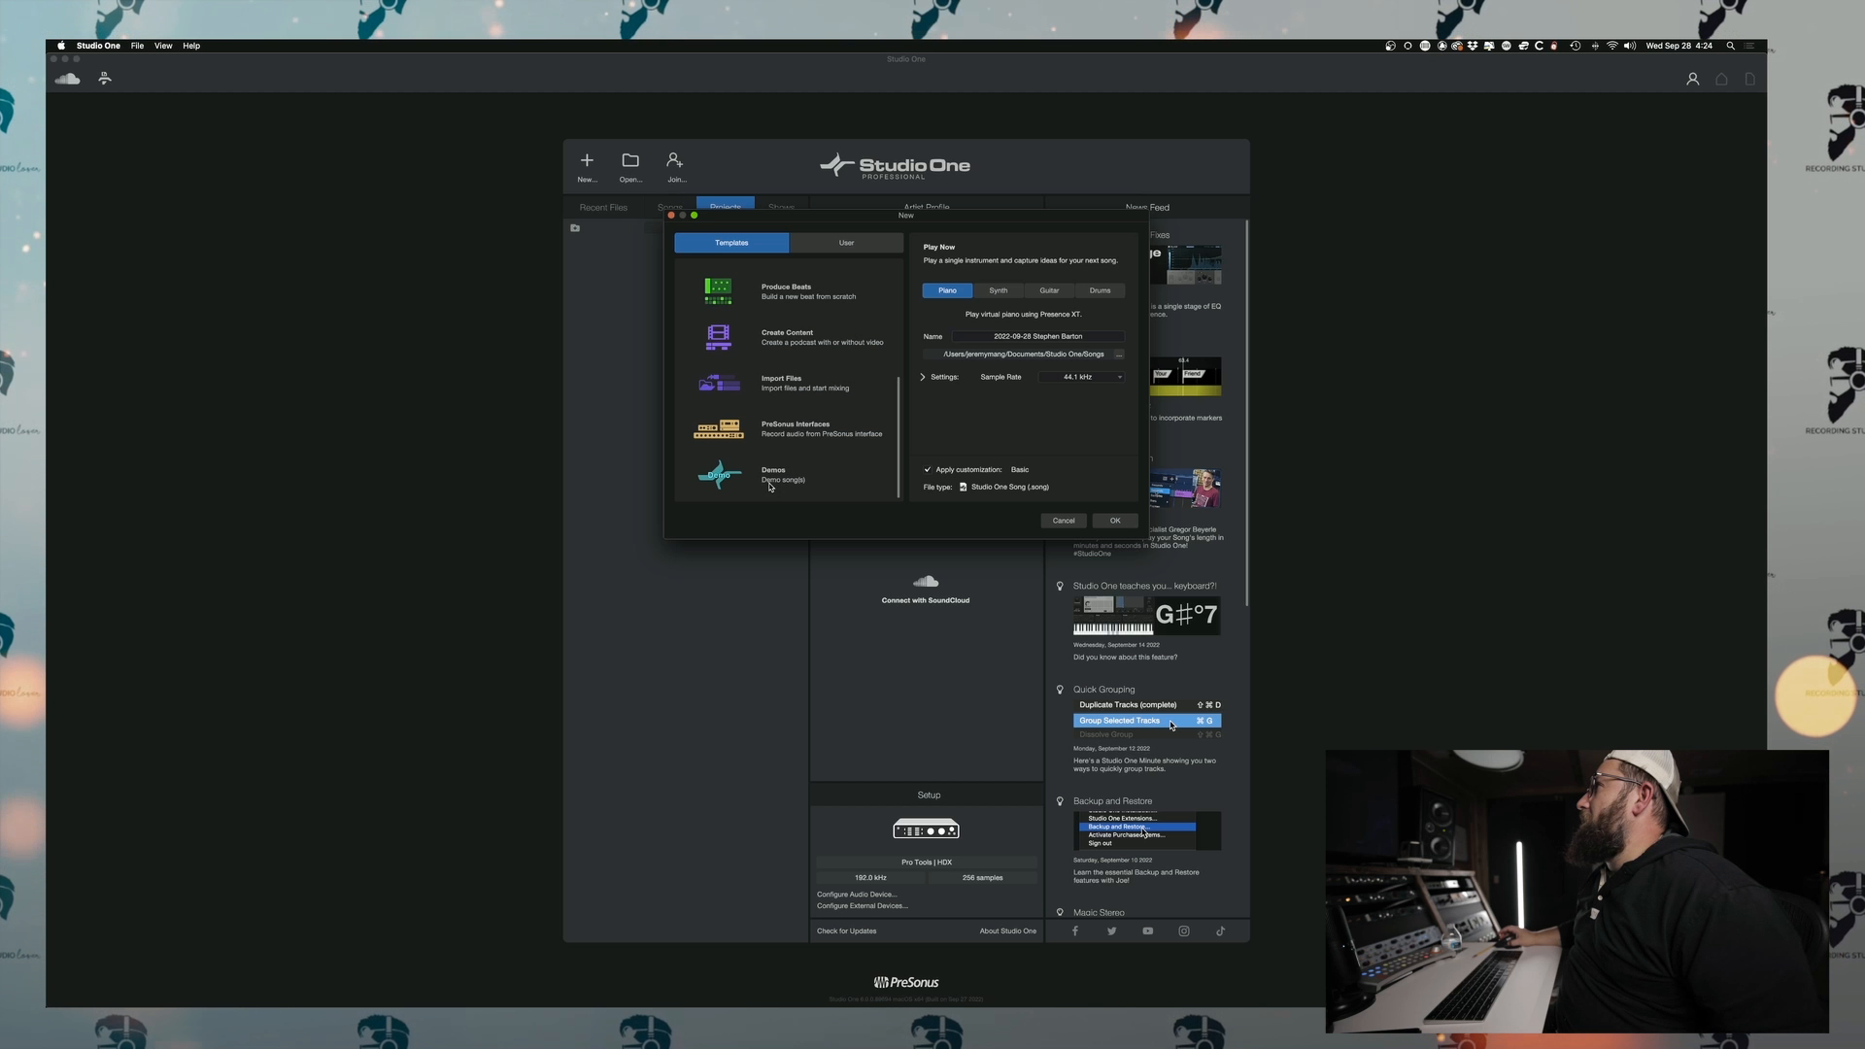
pyautogui.click(772, 479)
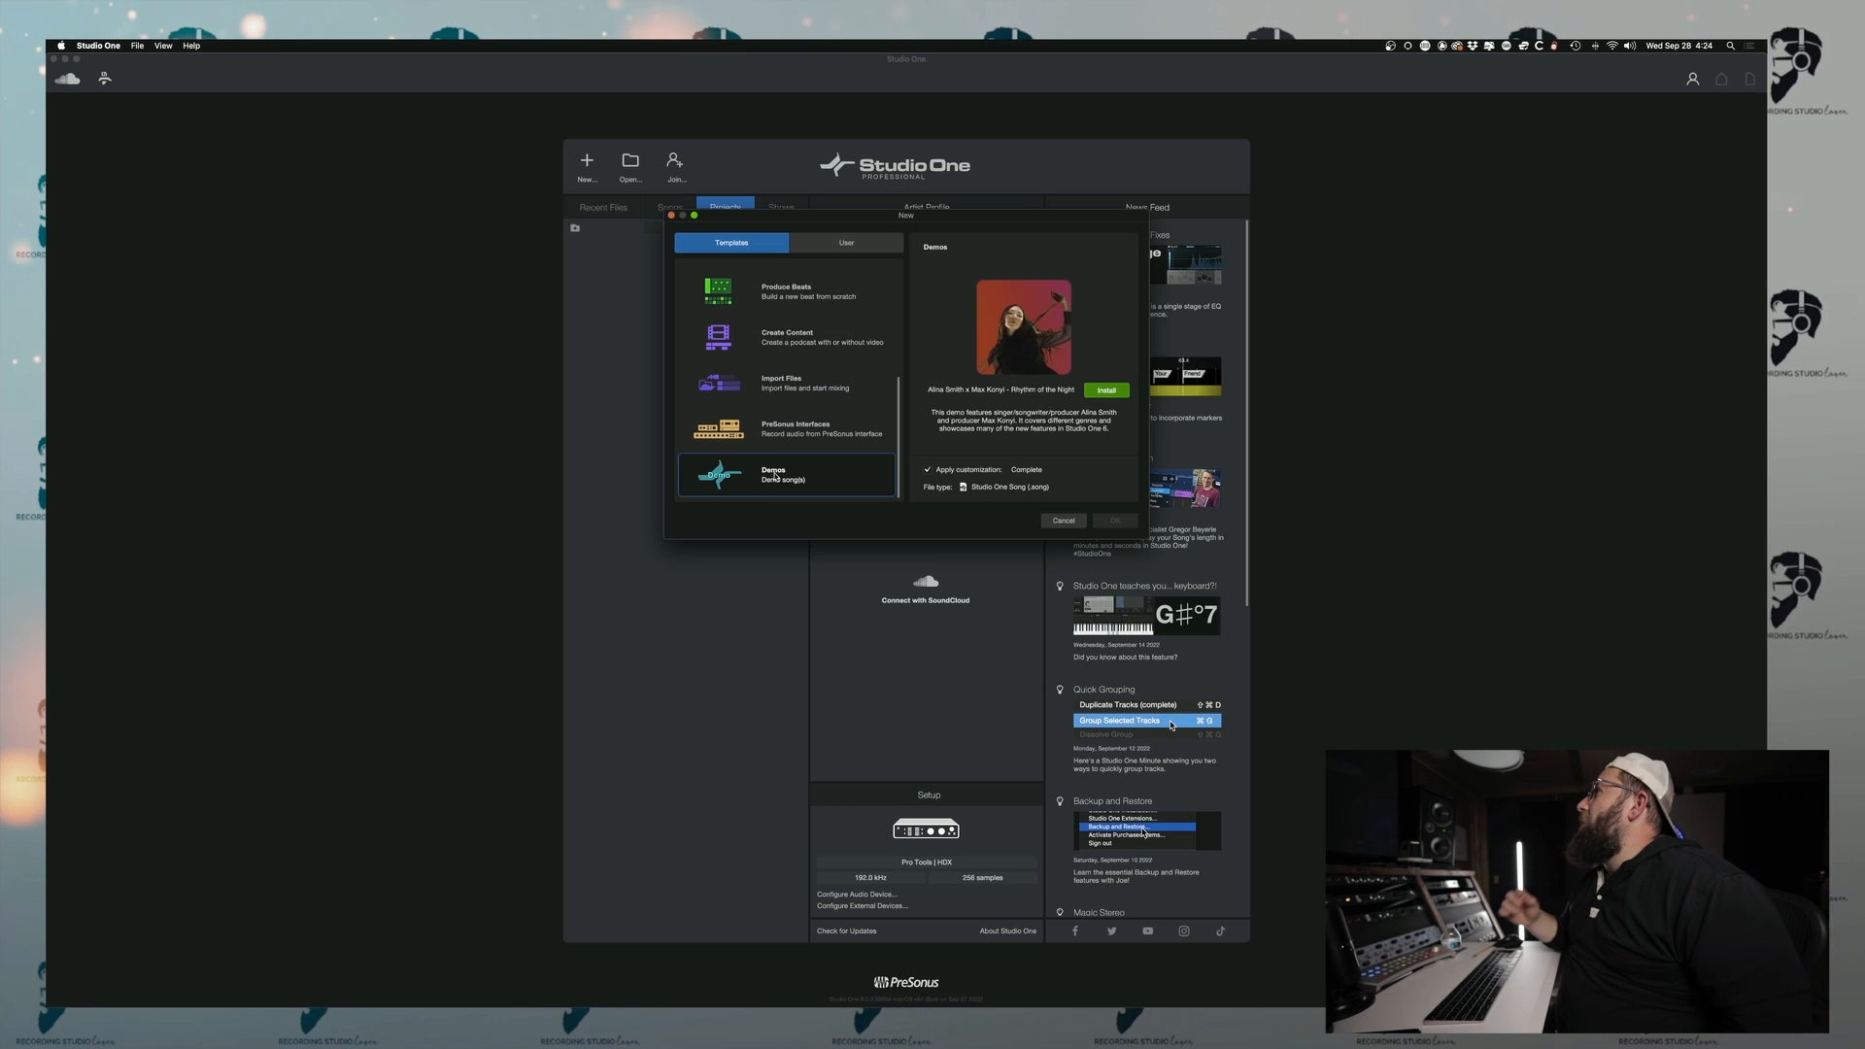
pyautogui.scroll(5, 767, 384)
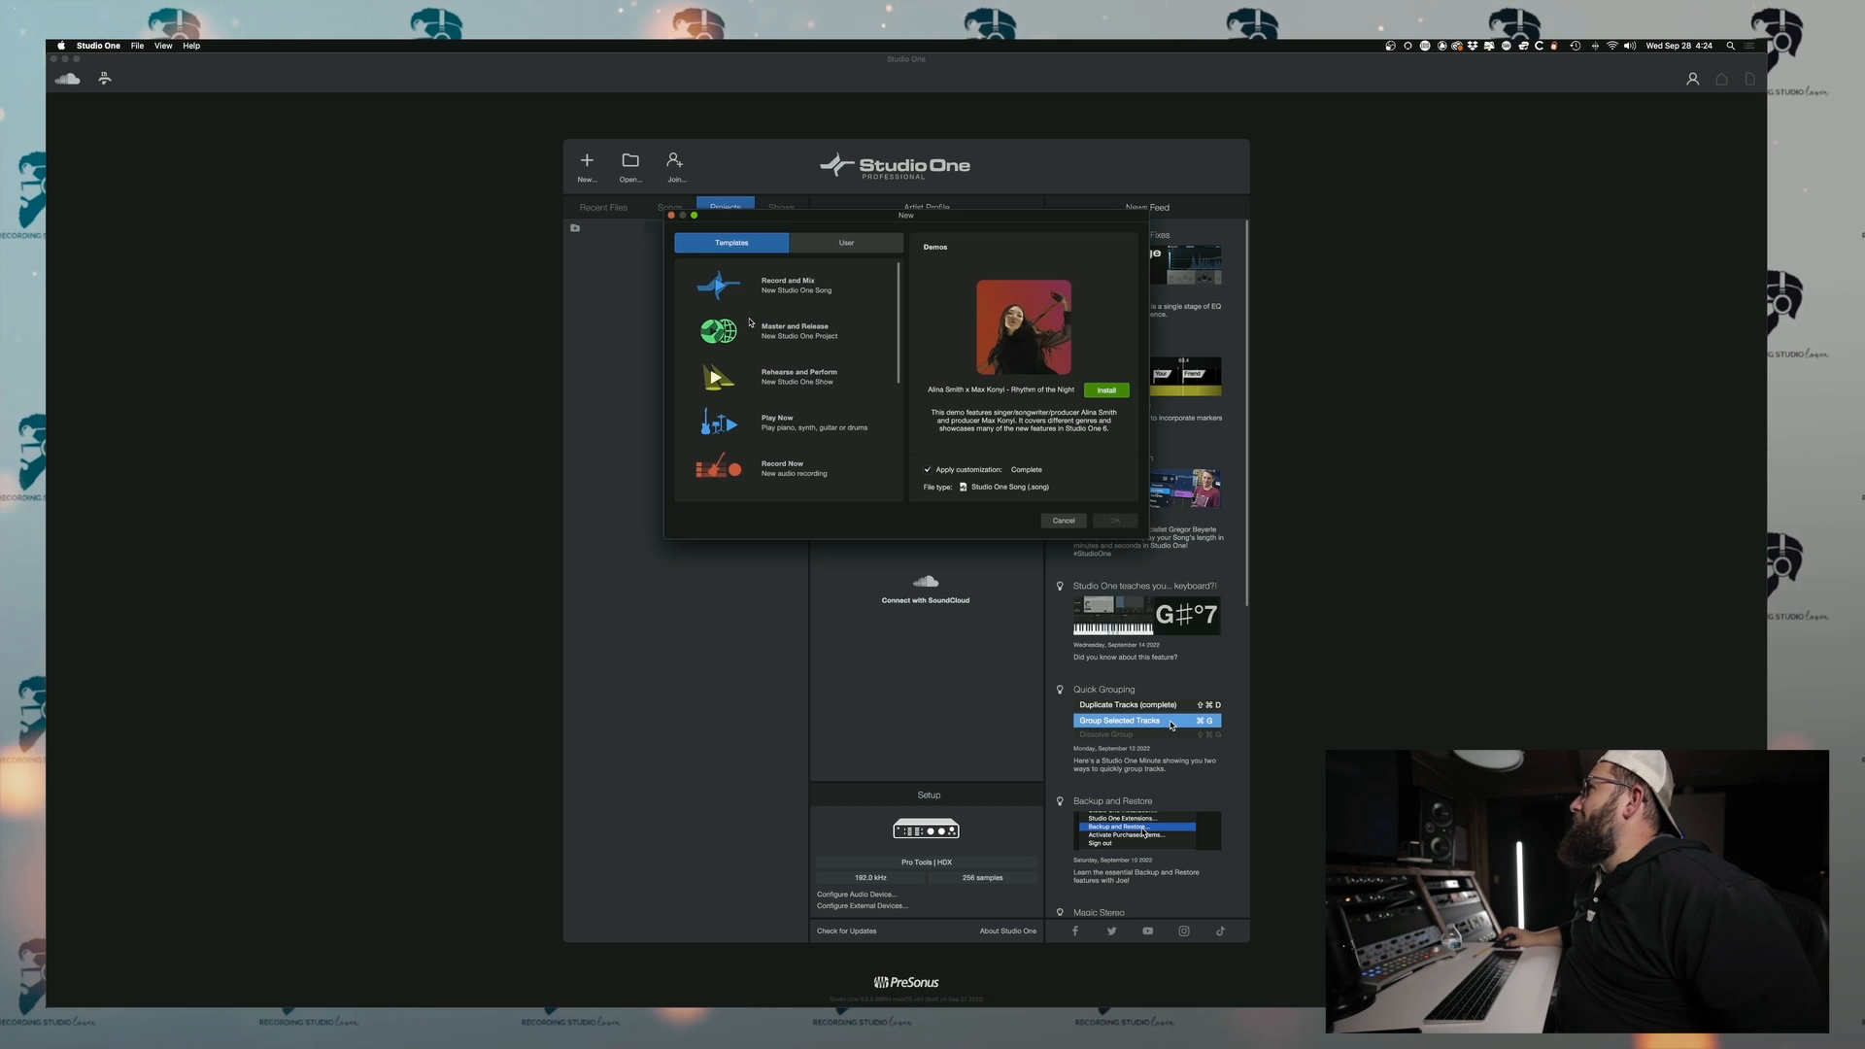
pyautogui.click(768, 285)
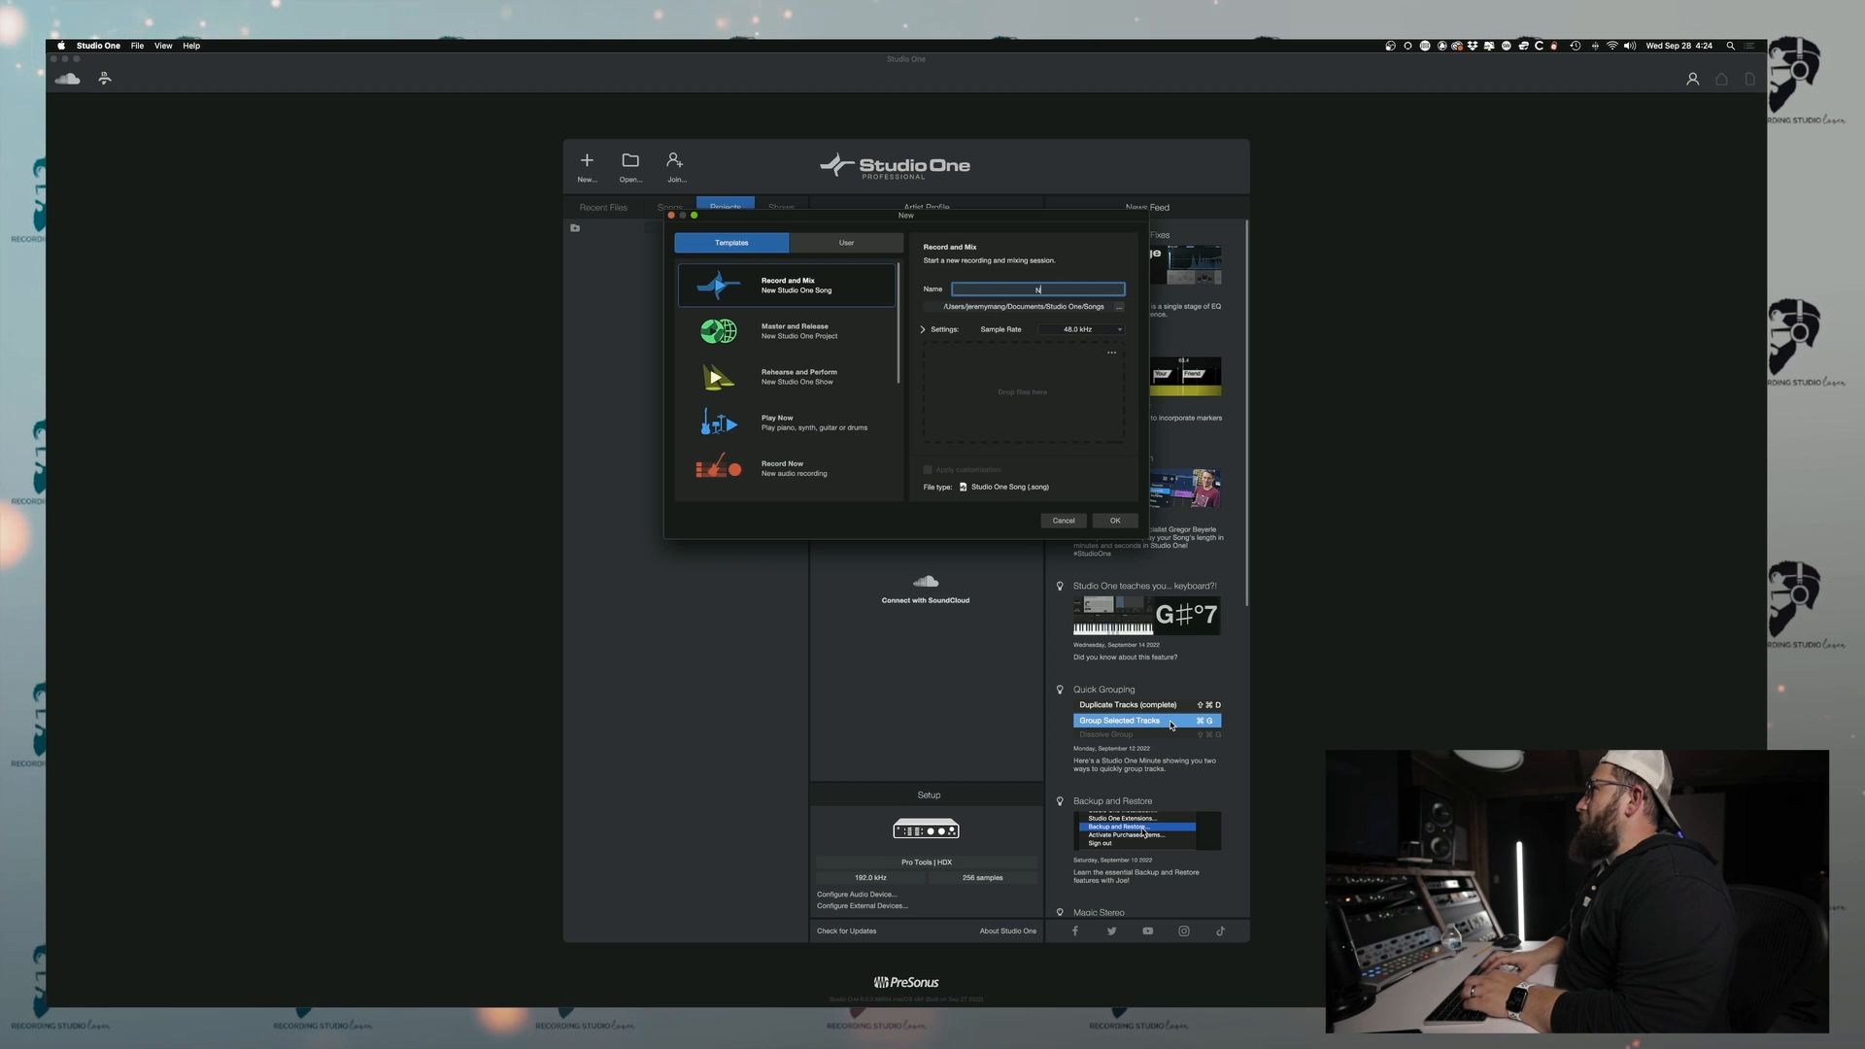
pyautogui.write('EVERY STRANGER')
pyautogui.click(922, 330)
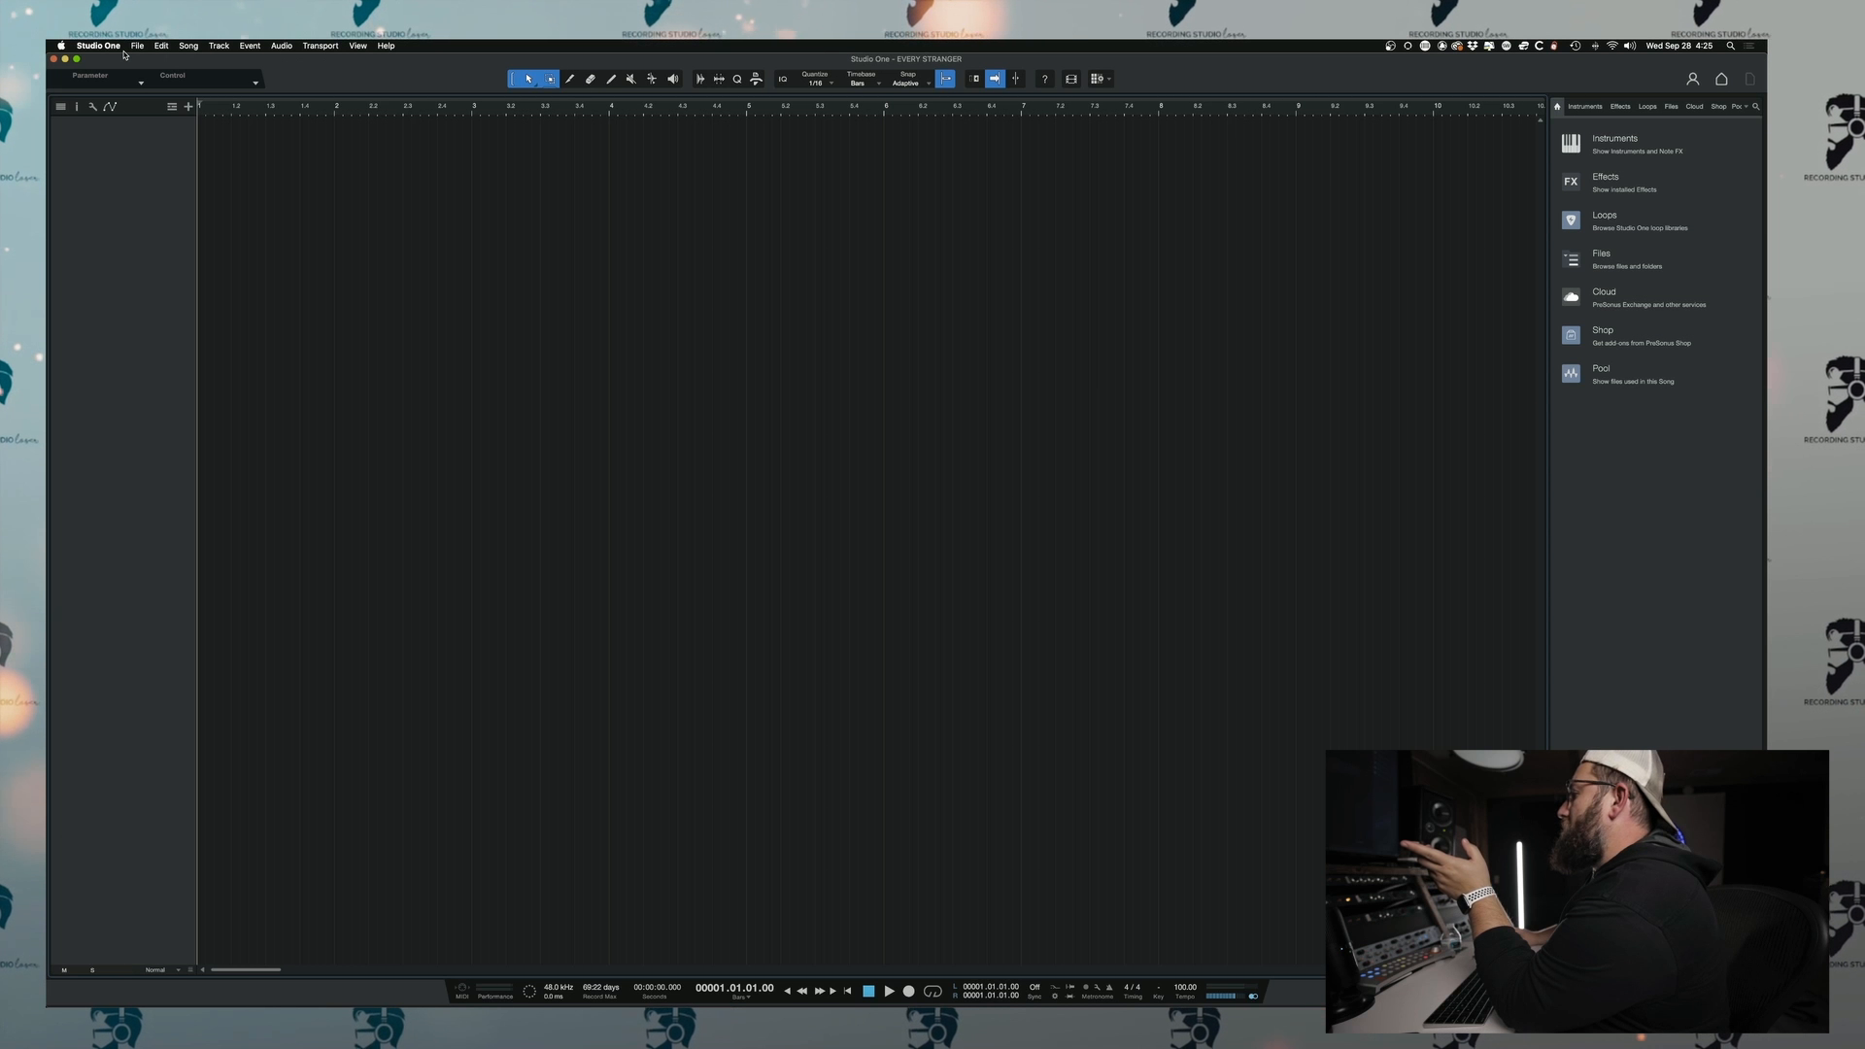
# - Open the preferences and review the audio device, external device and advanced settings
pyautogui.click(122, 49)
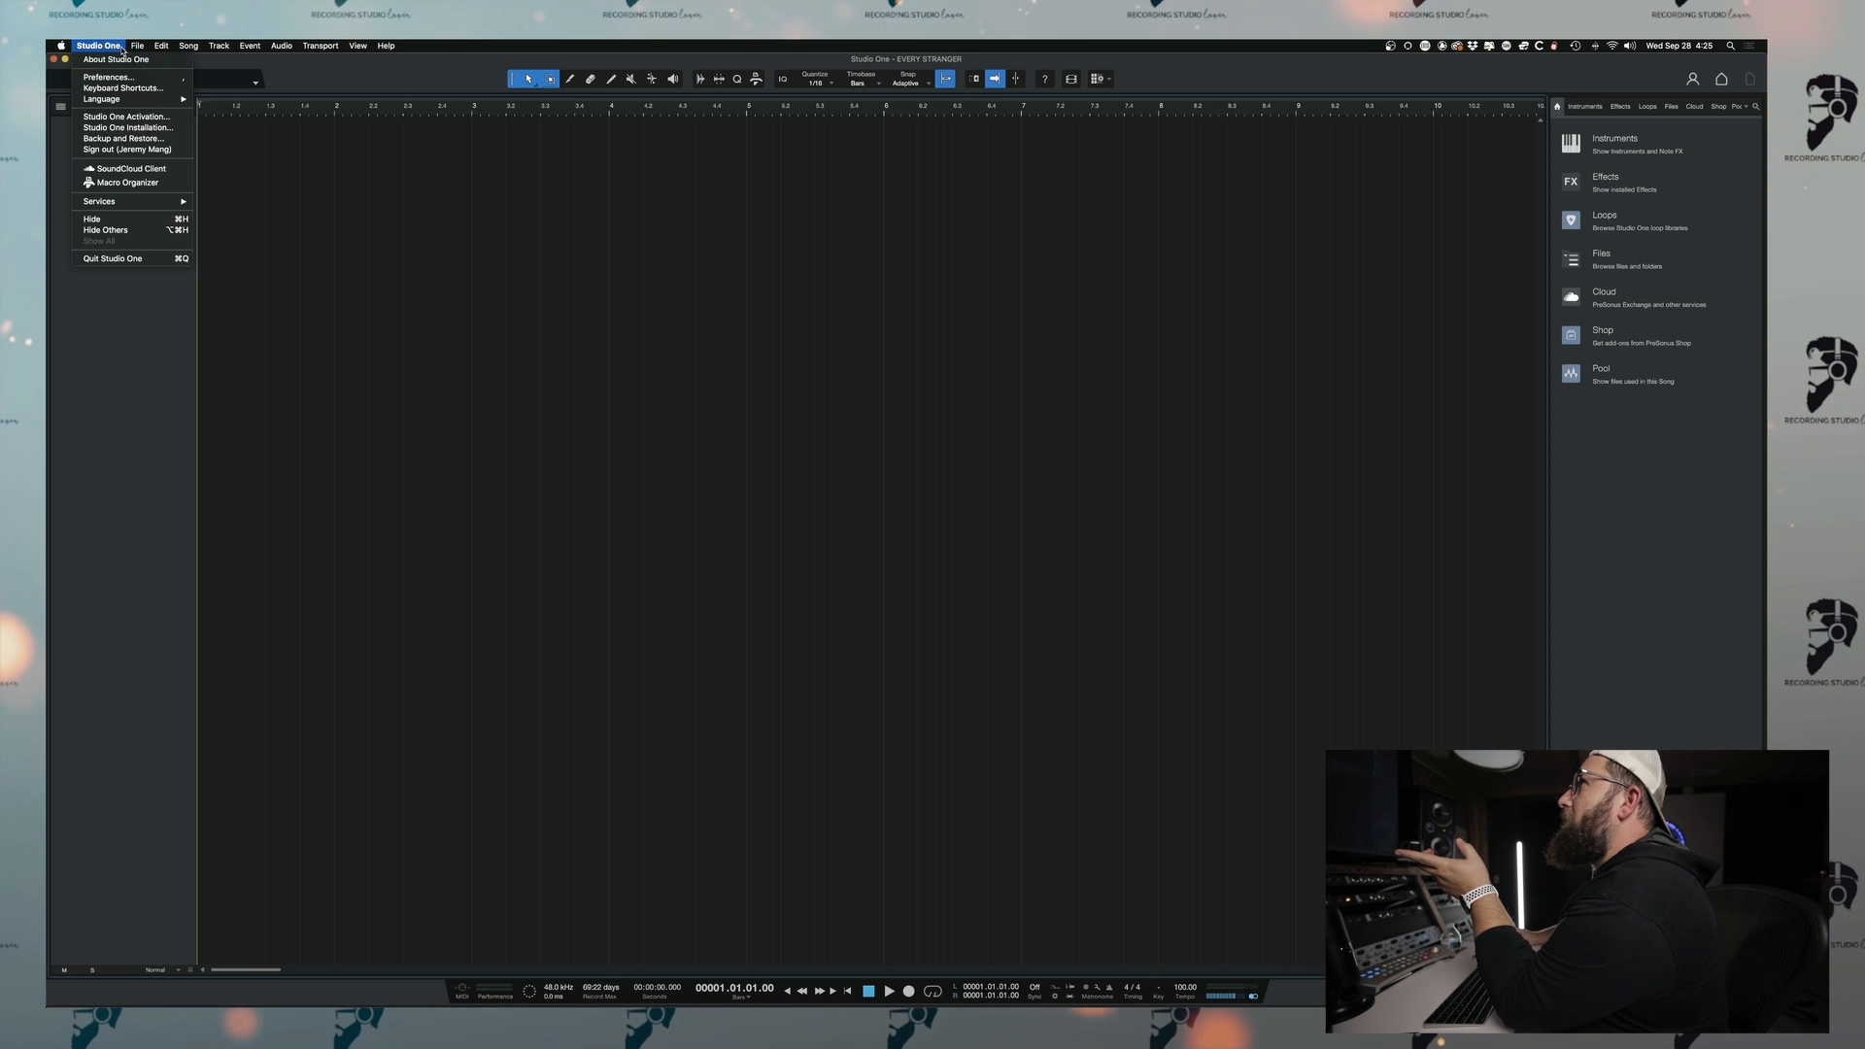
pyautogui.click(161, 66)
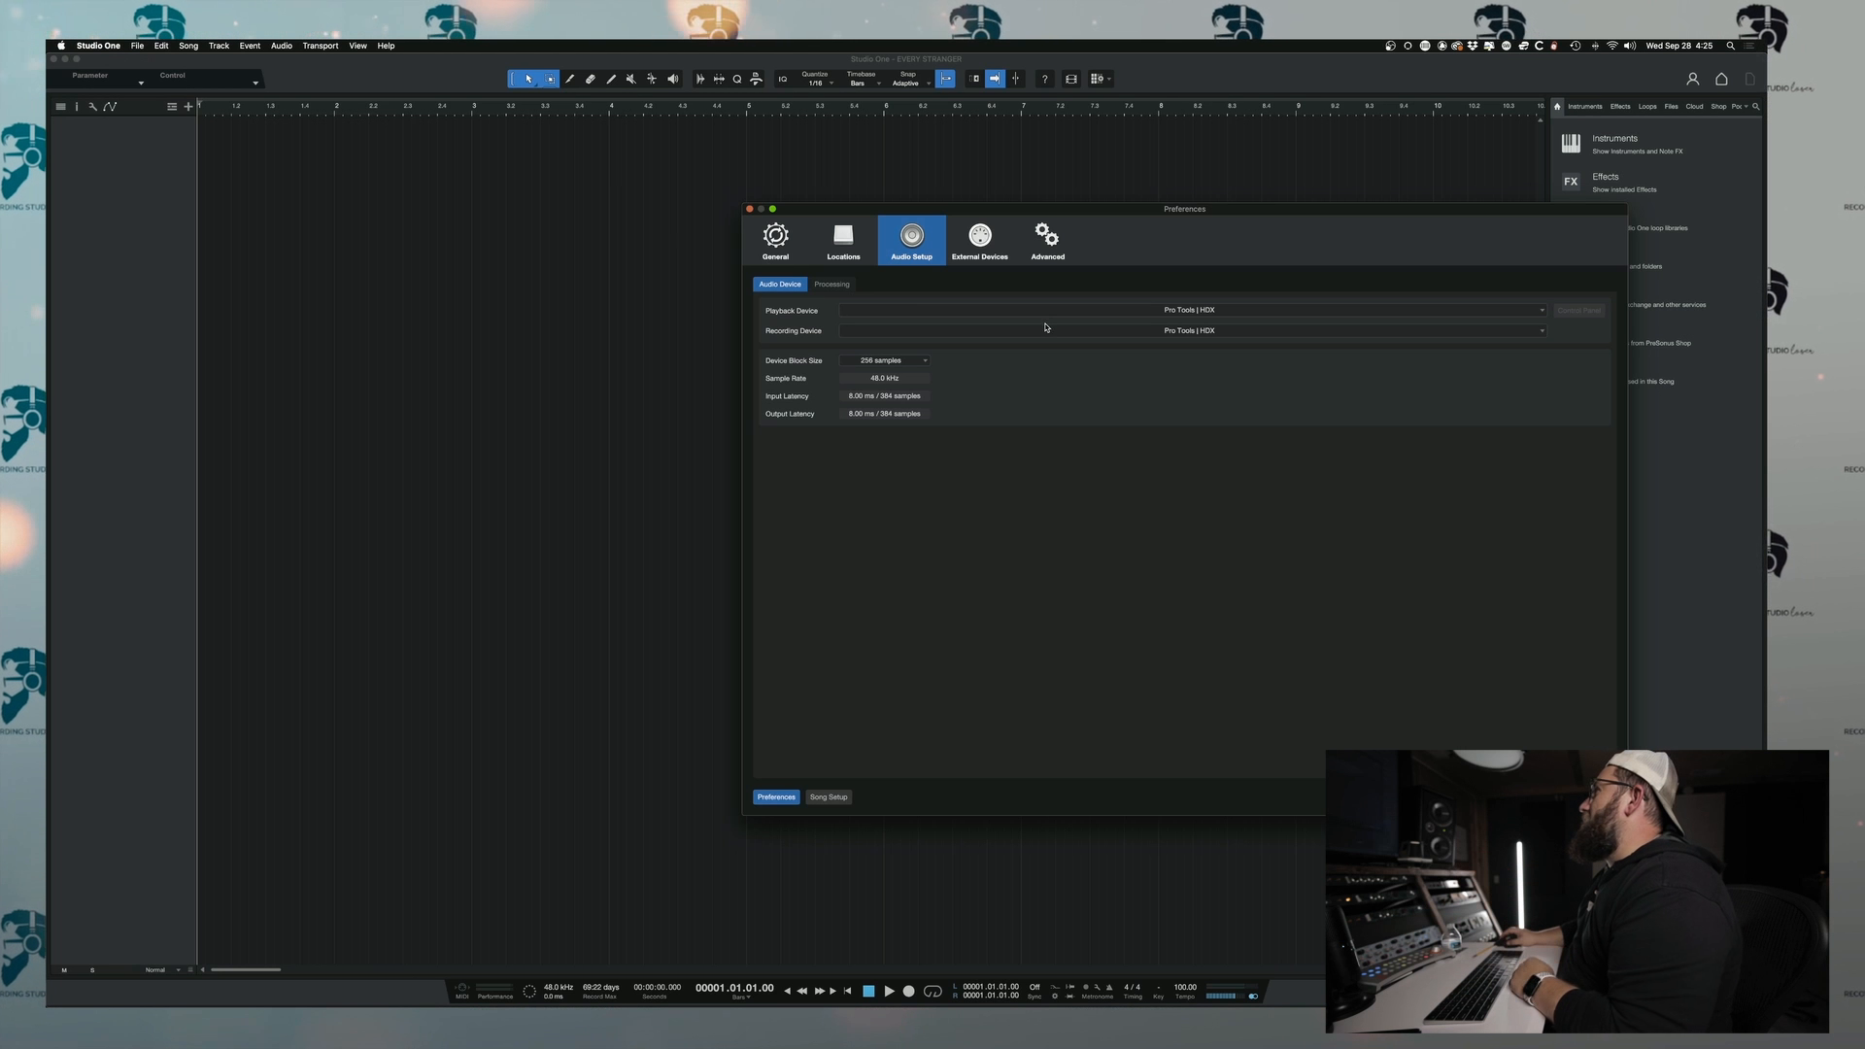
pyautogui.click(1047, 238)
pyautogui.click(979, 238)
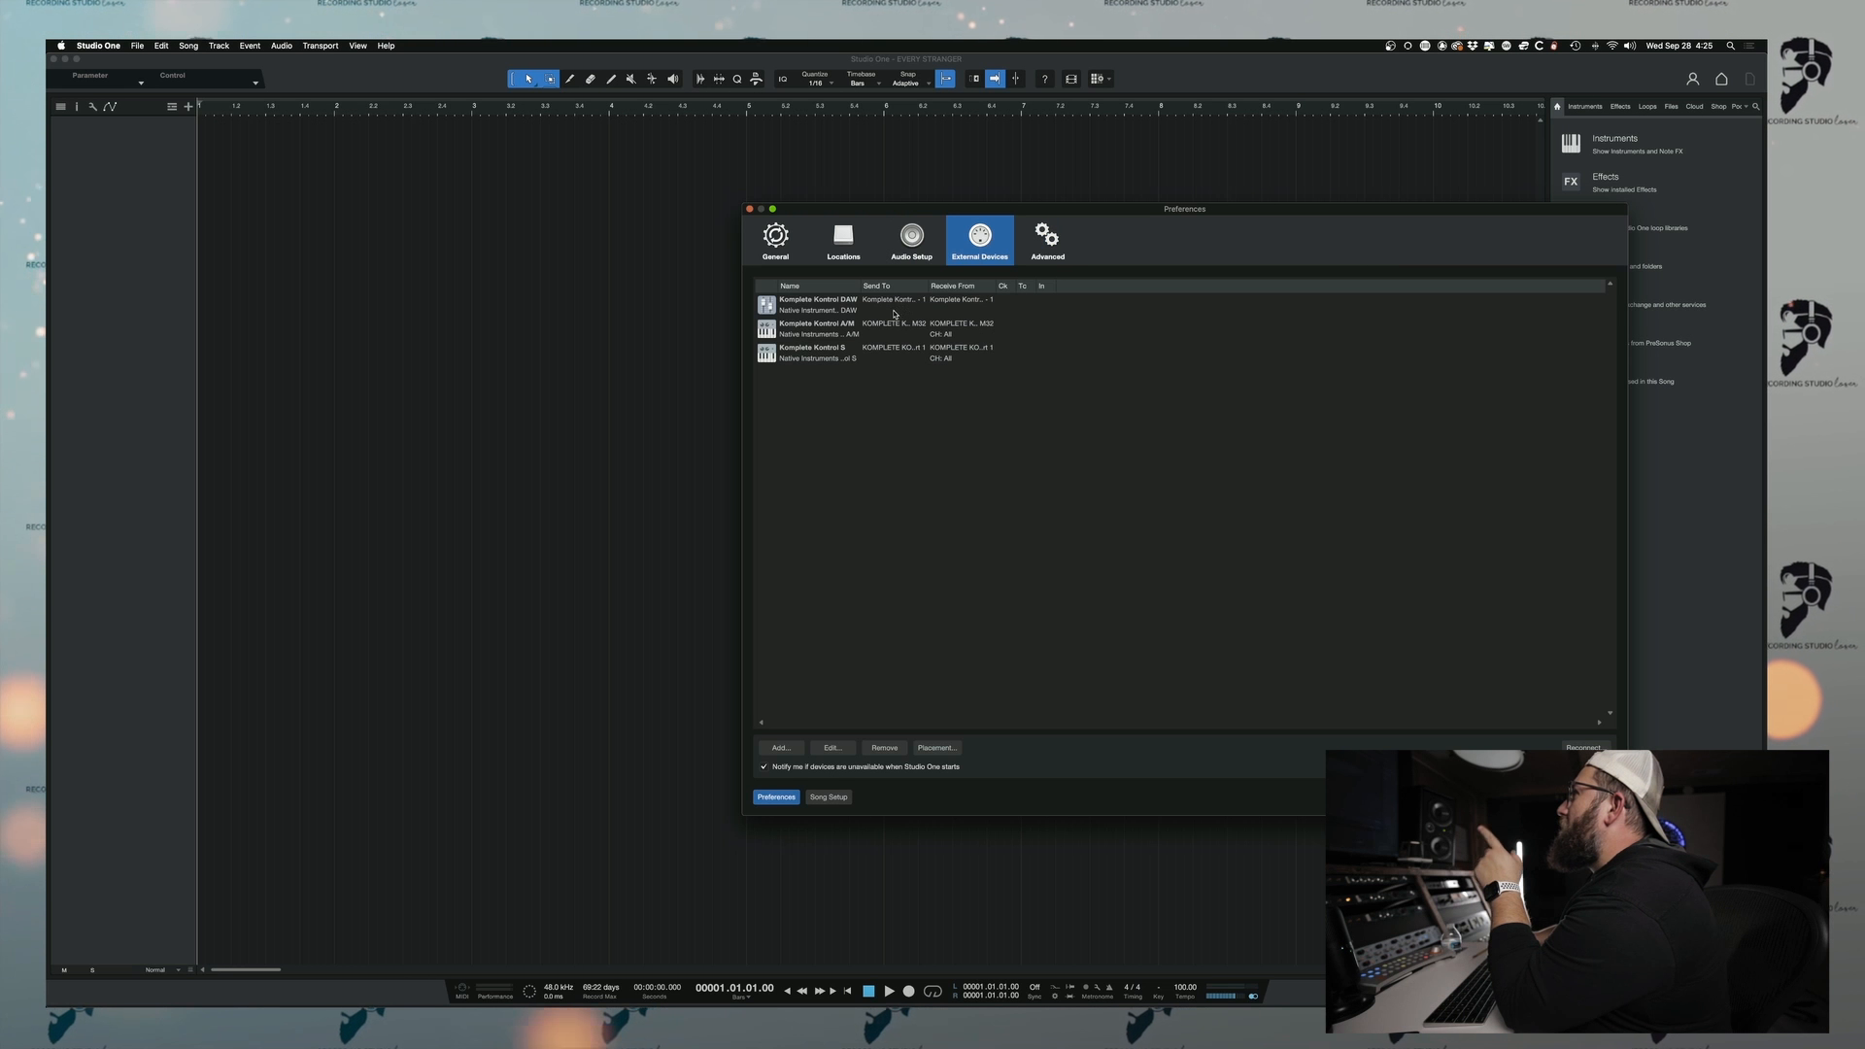
pyautogui.click(913, 238)
pyautogui.click(981, 240)
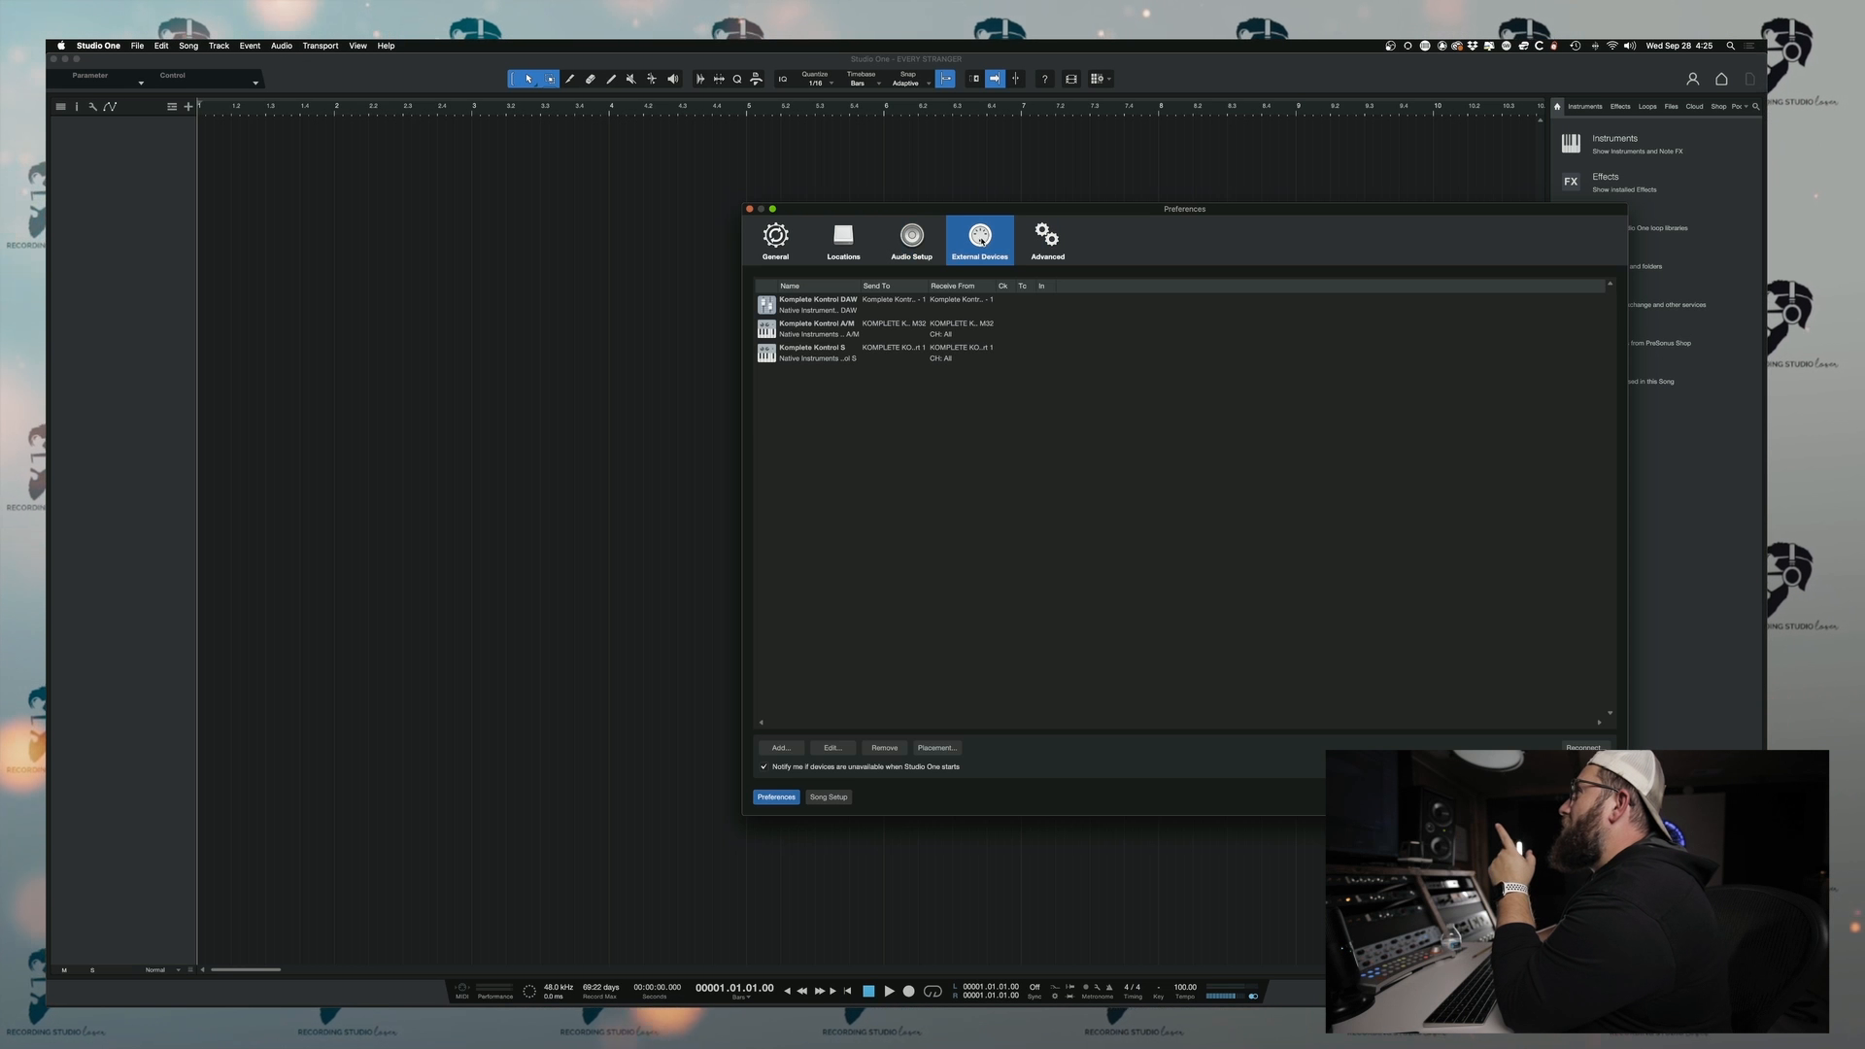
pyautogui.click(911, 238)
pyautogui.click(773, 238)
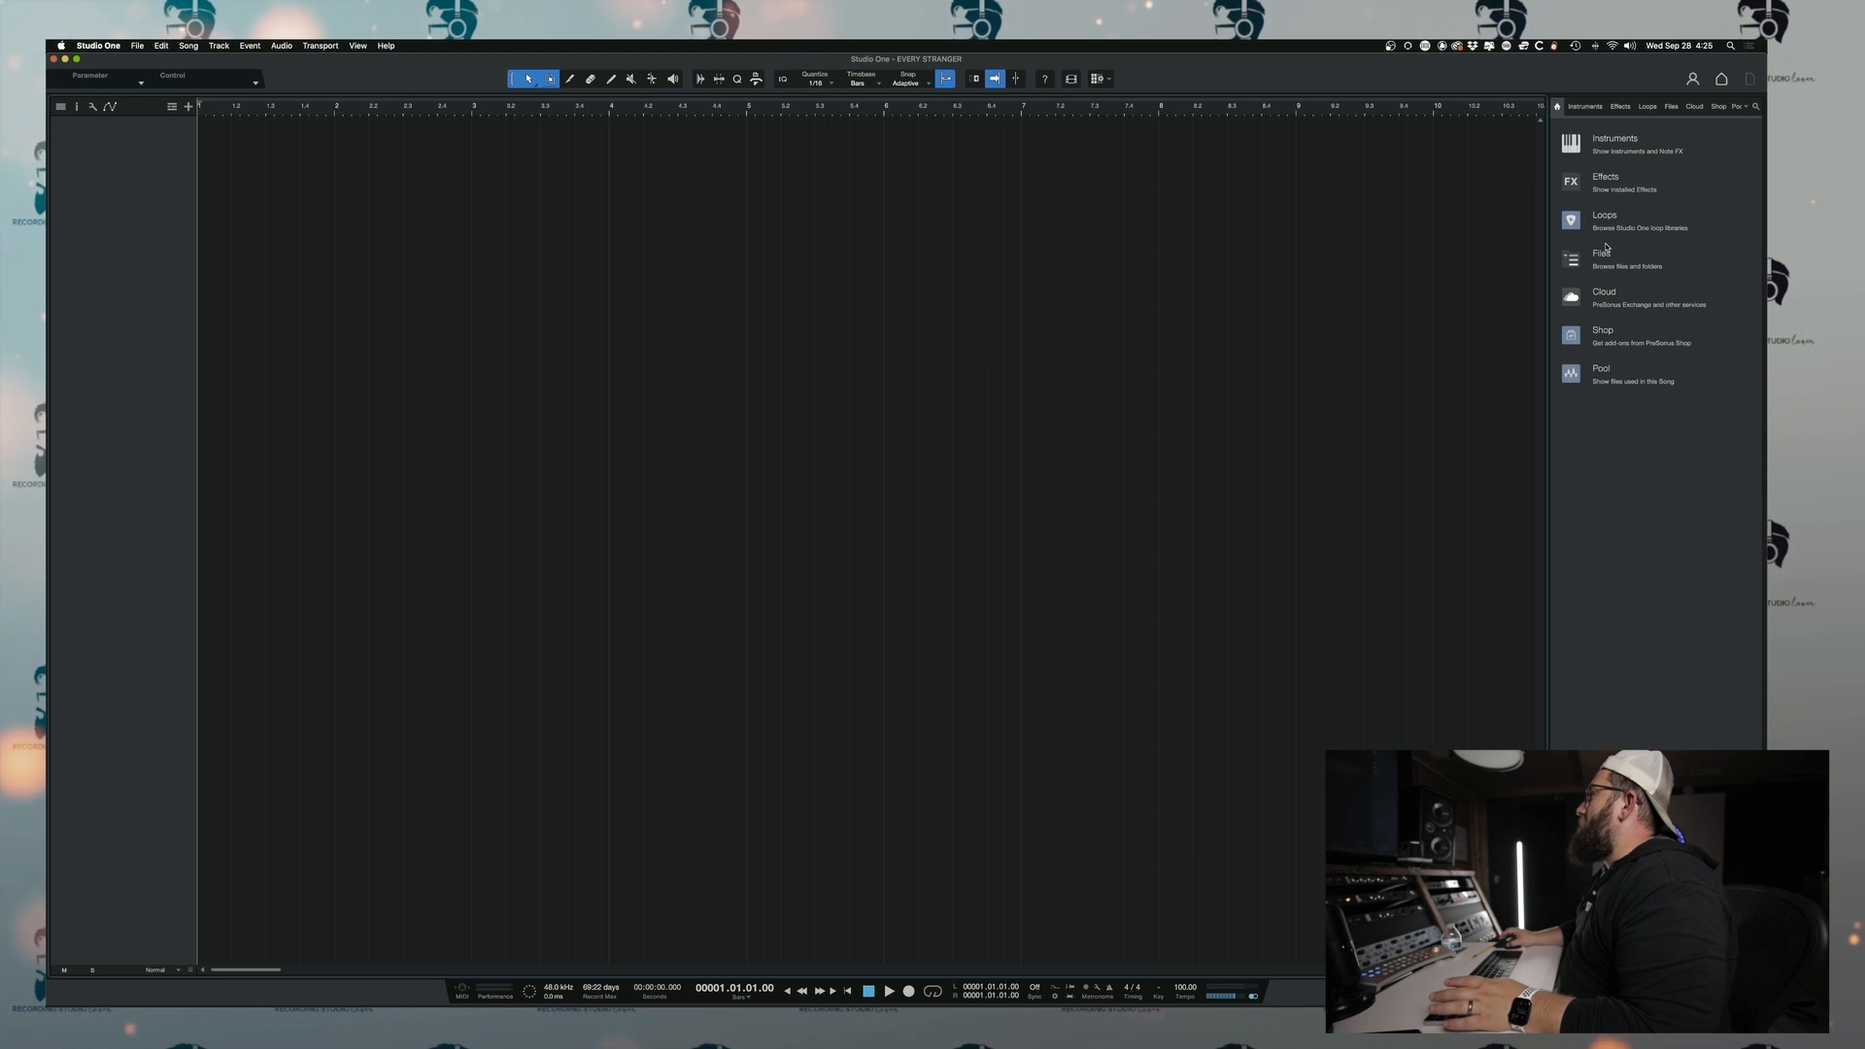
# - Browse the studio audio drive's files and expand the song's "tracks for MIXING EVery STranger" folder
pyautogui.click(1598, 262)
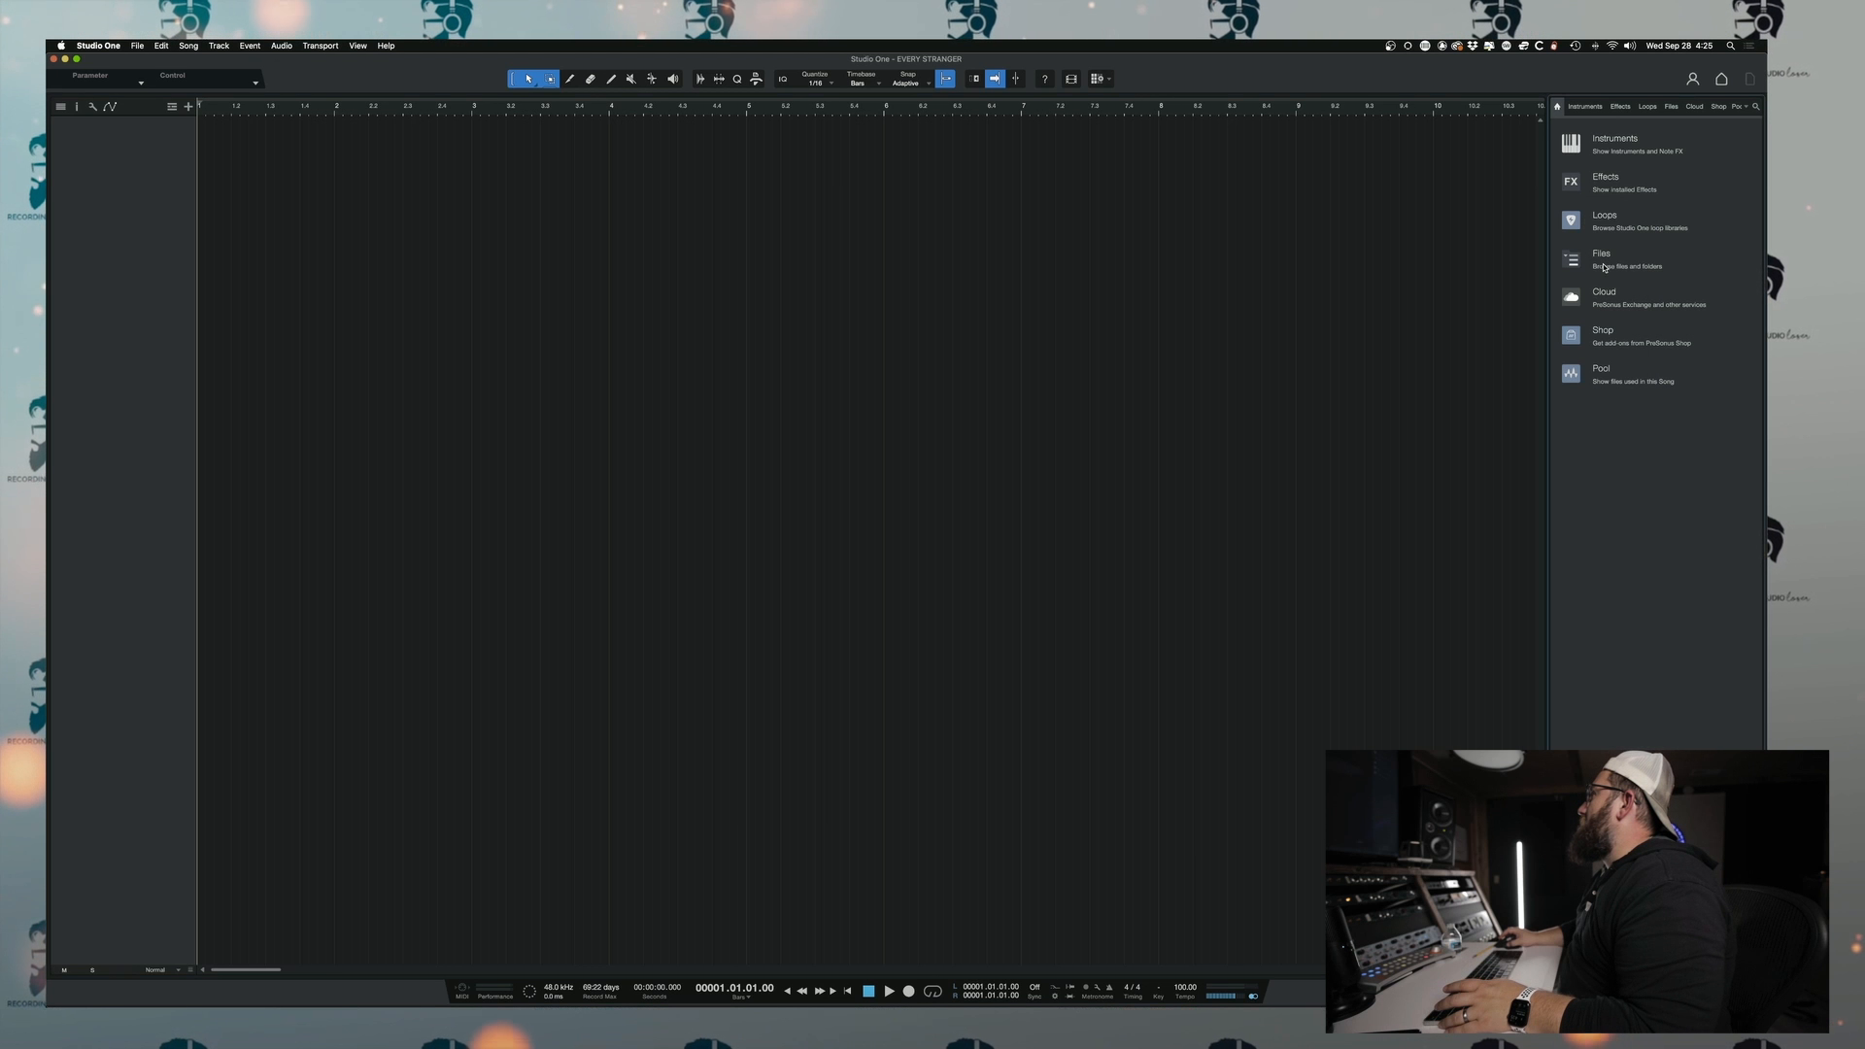
pyautogui.click(1573, 260)
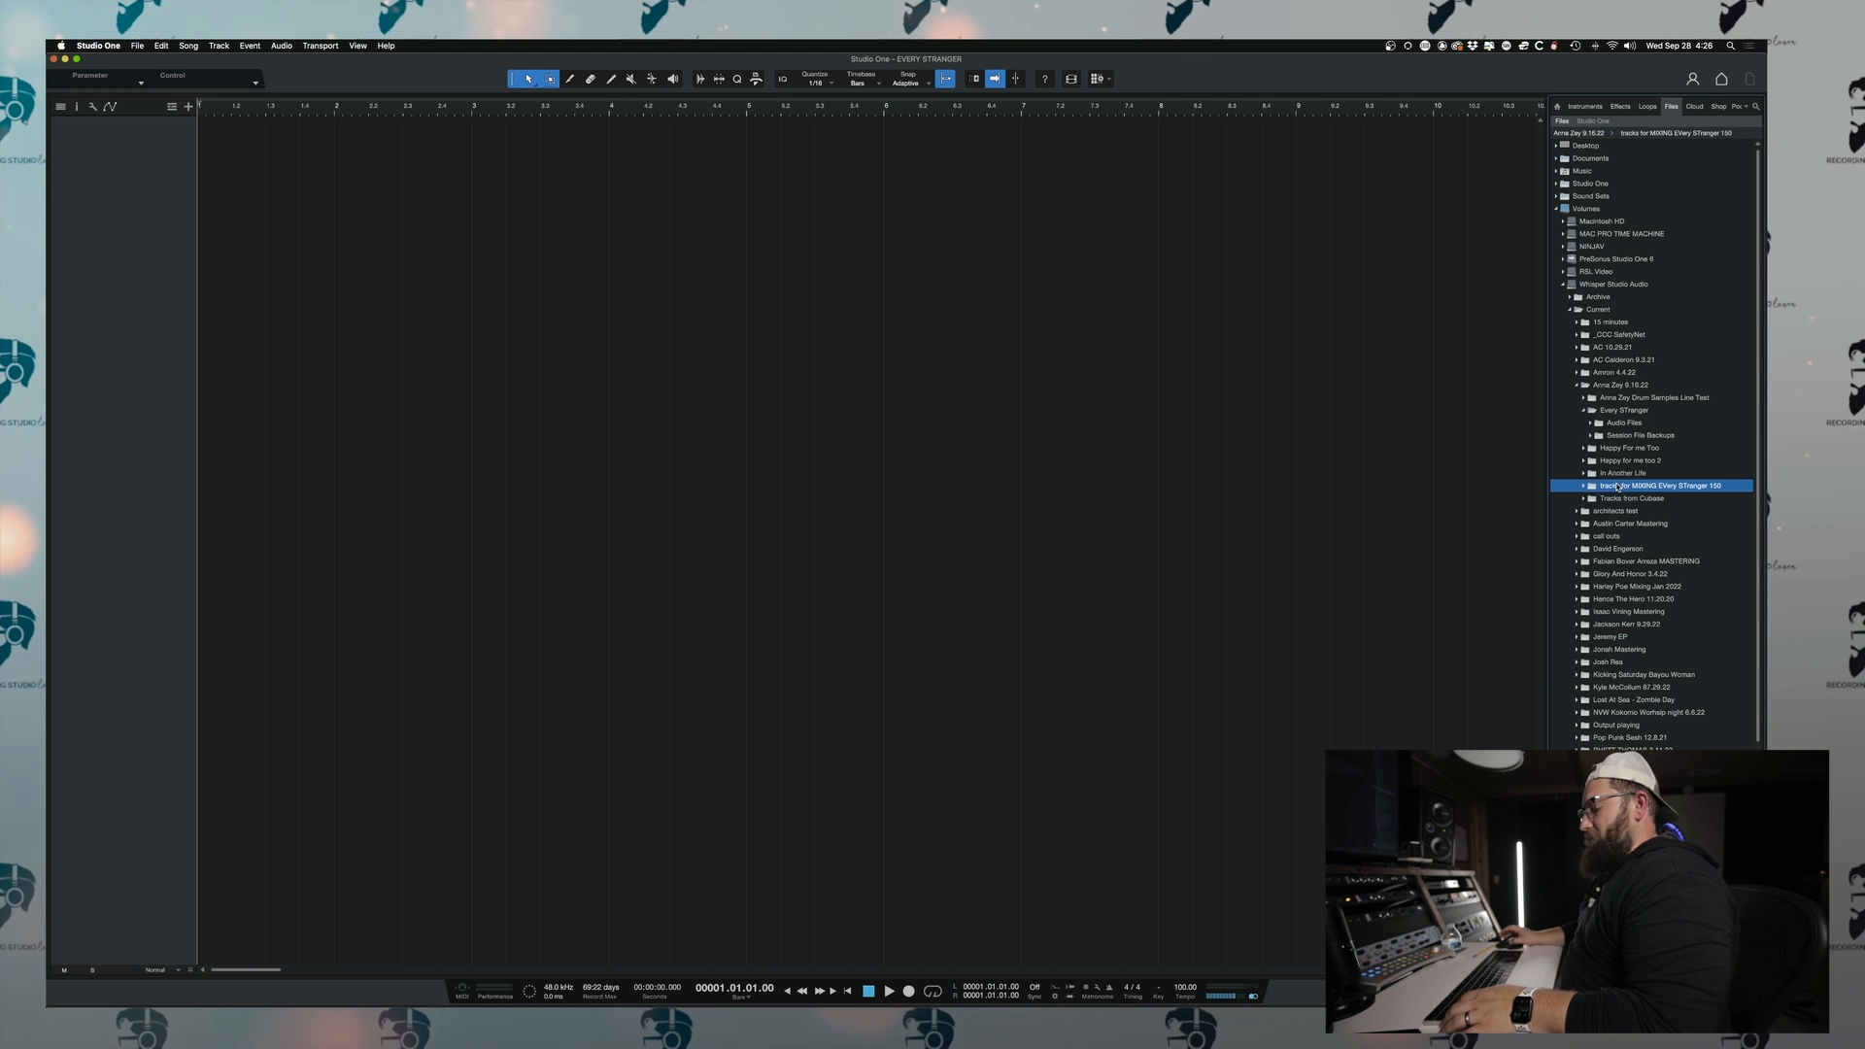
pyautogui.press('super+Tab')
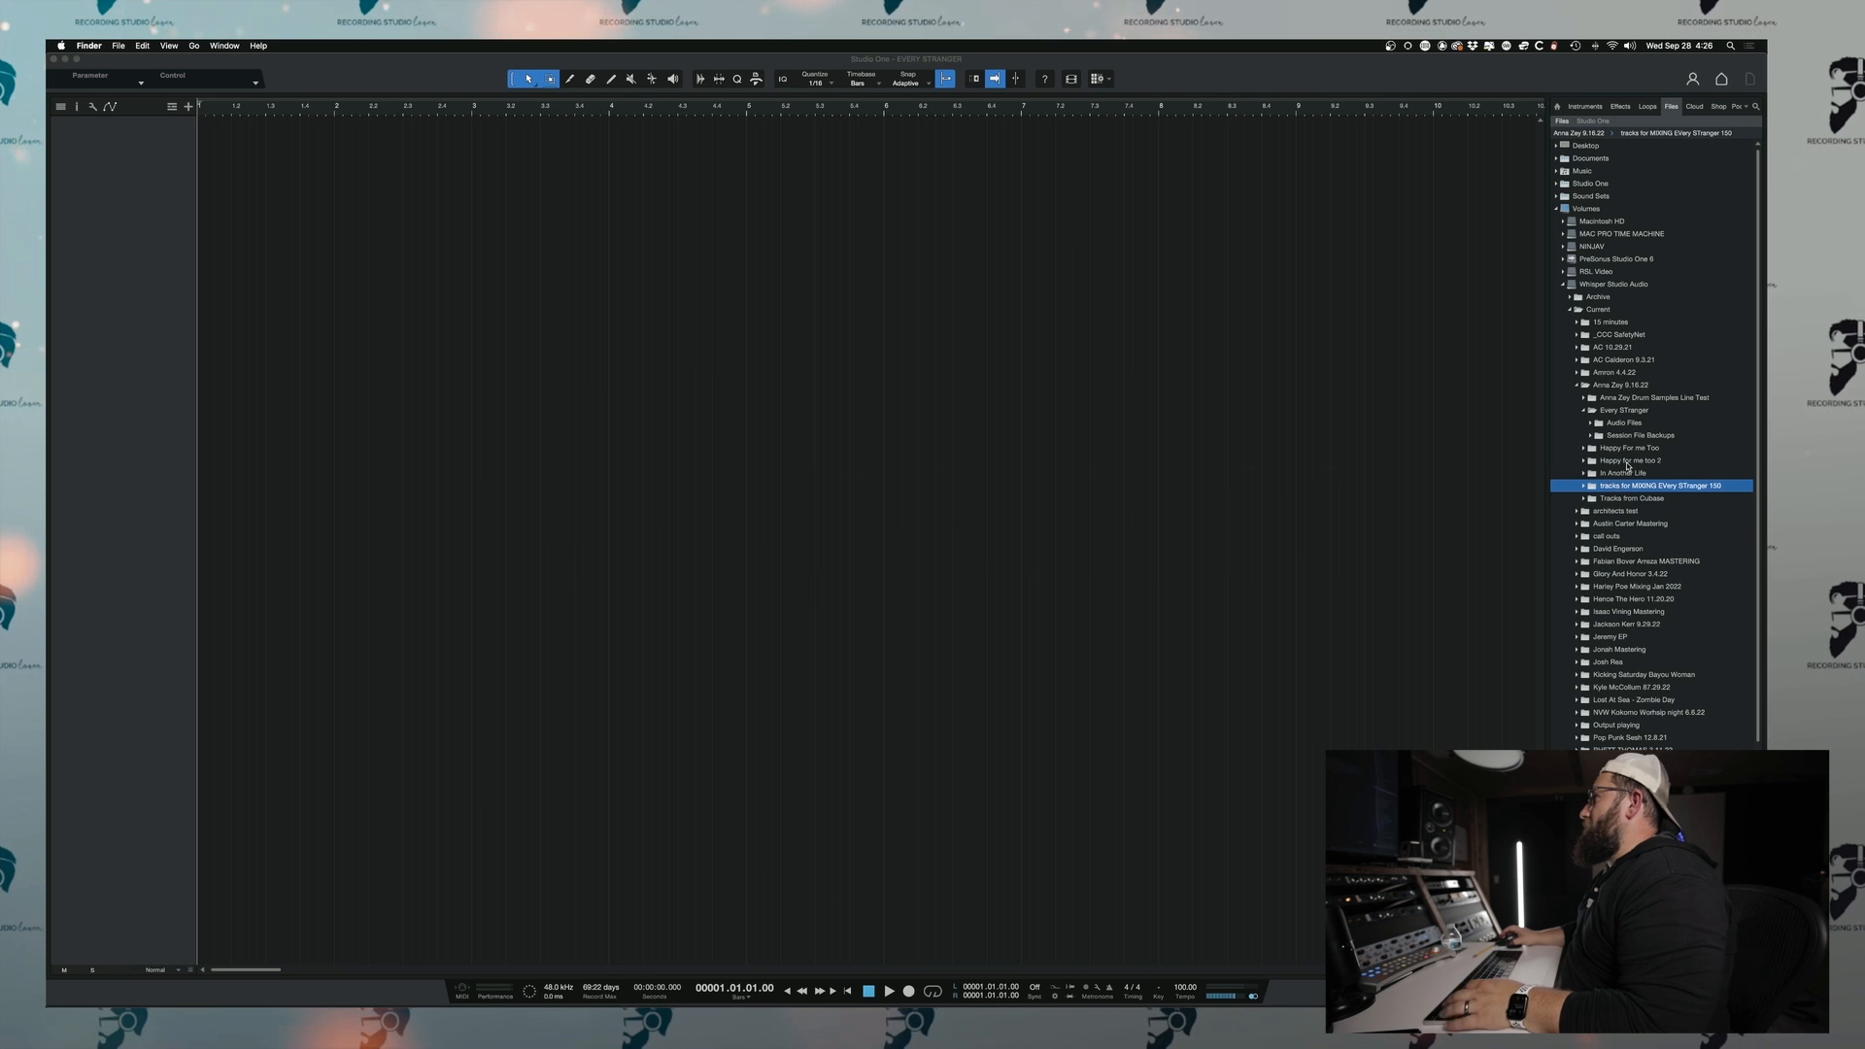
pyautogui.doubleClick(1617, 486)
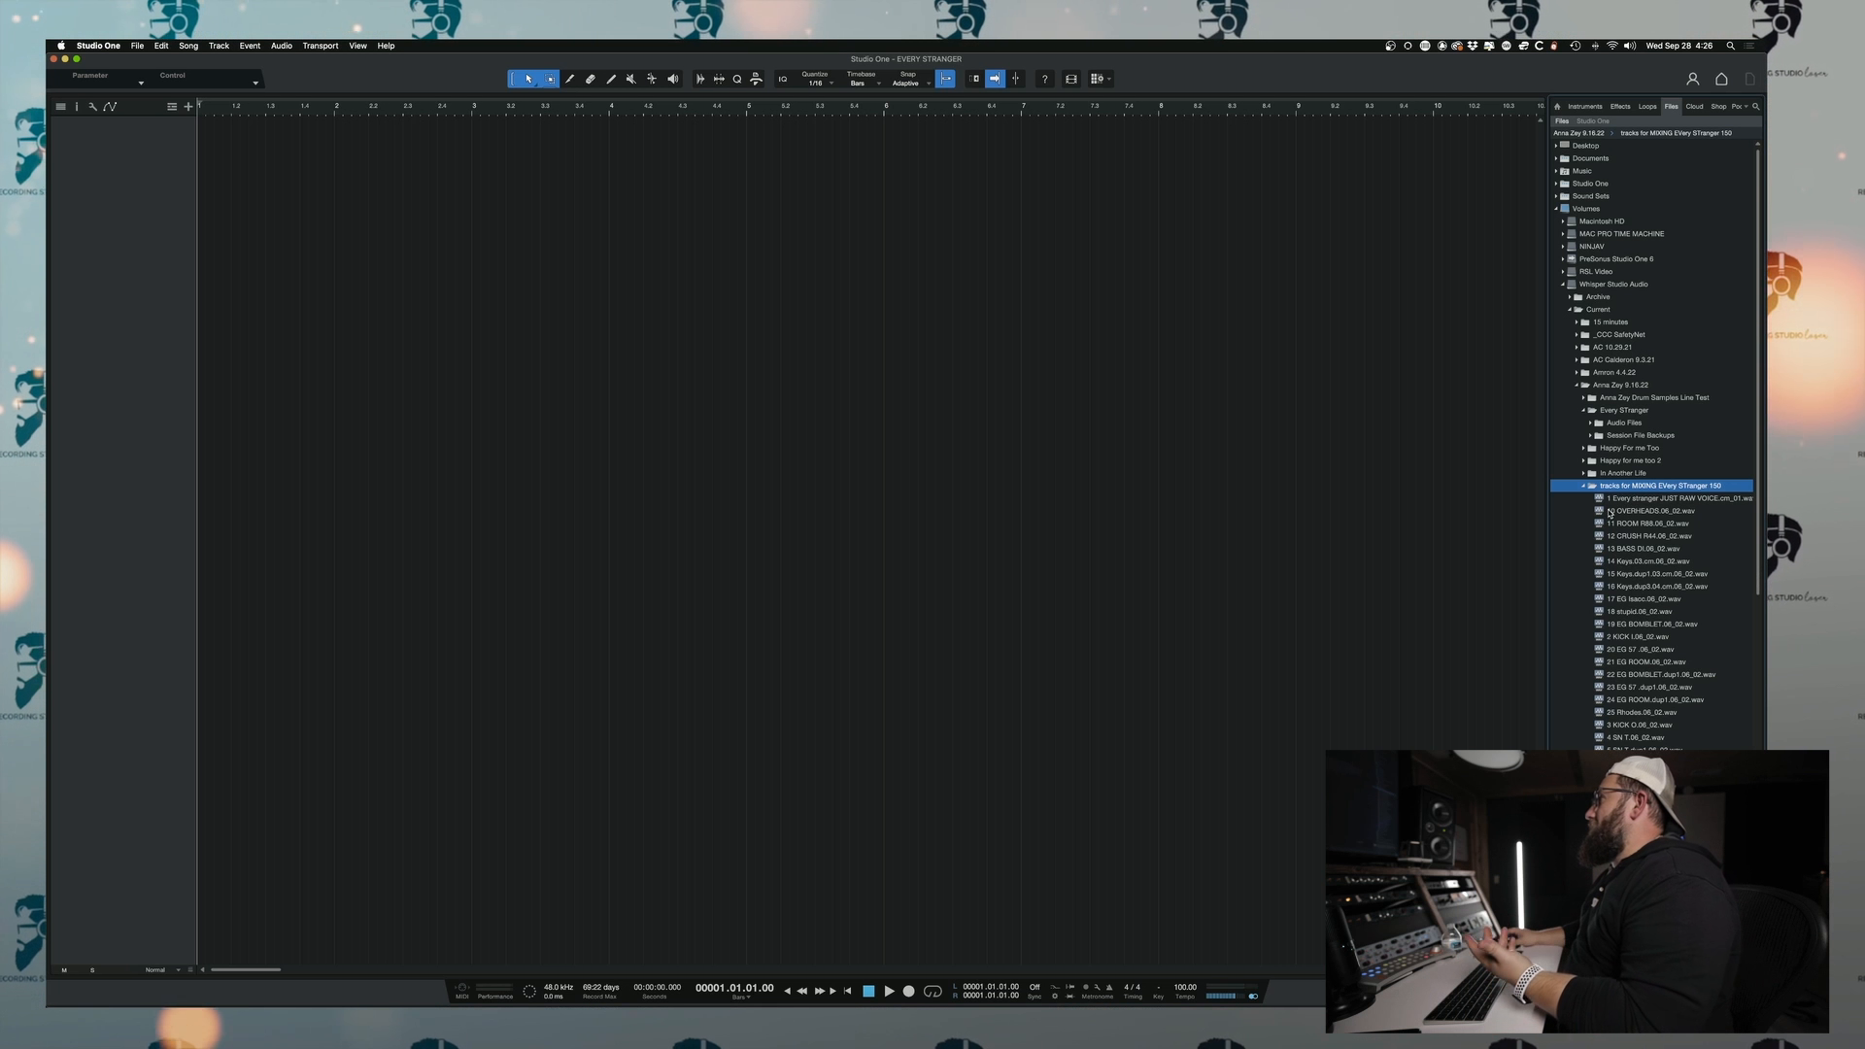
# - Import all the WAV files in the mixing folder into the arrangement, each on its own track
pyautogui.click(1619, 500)
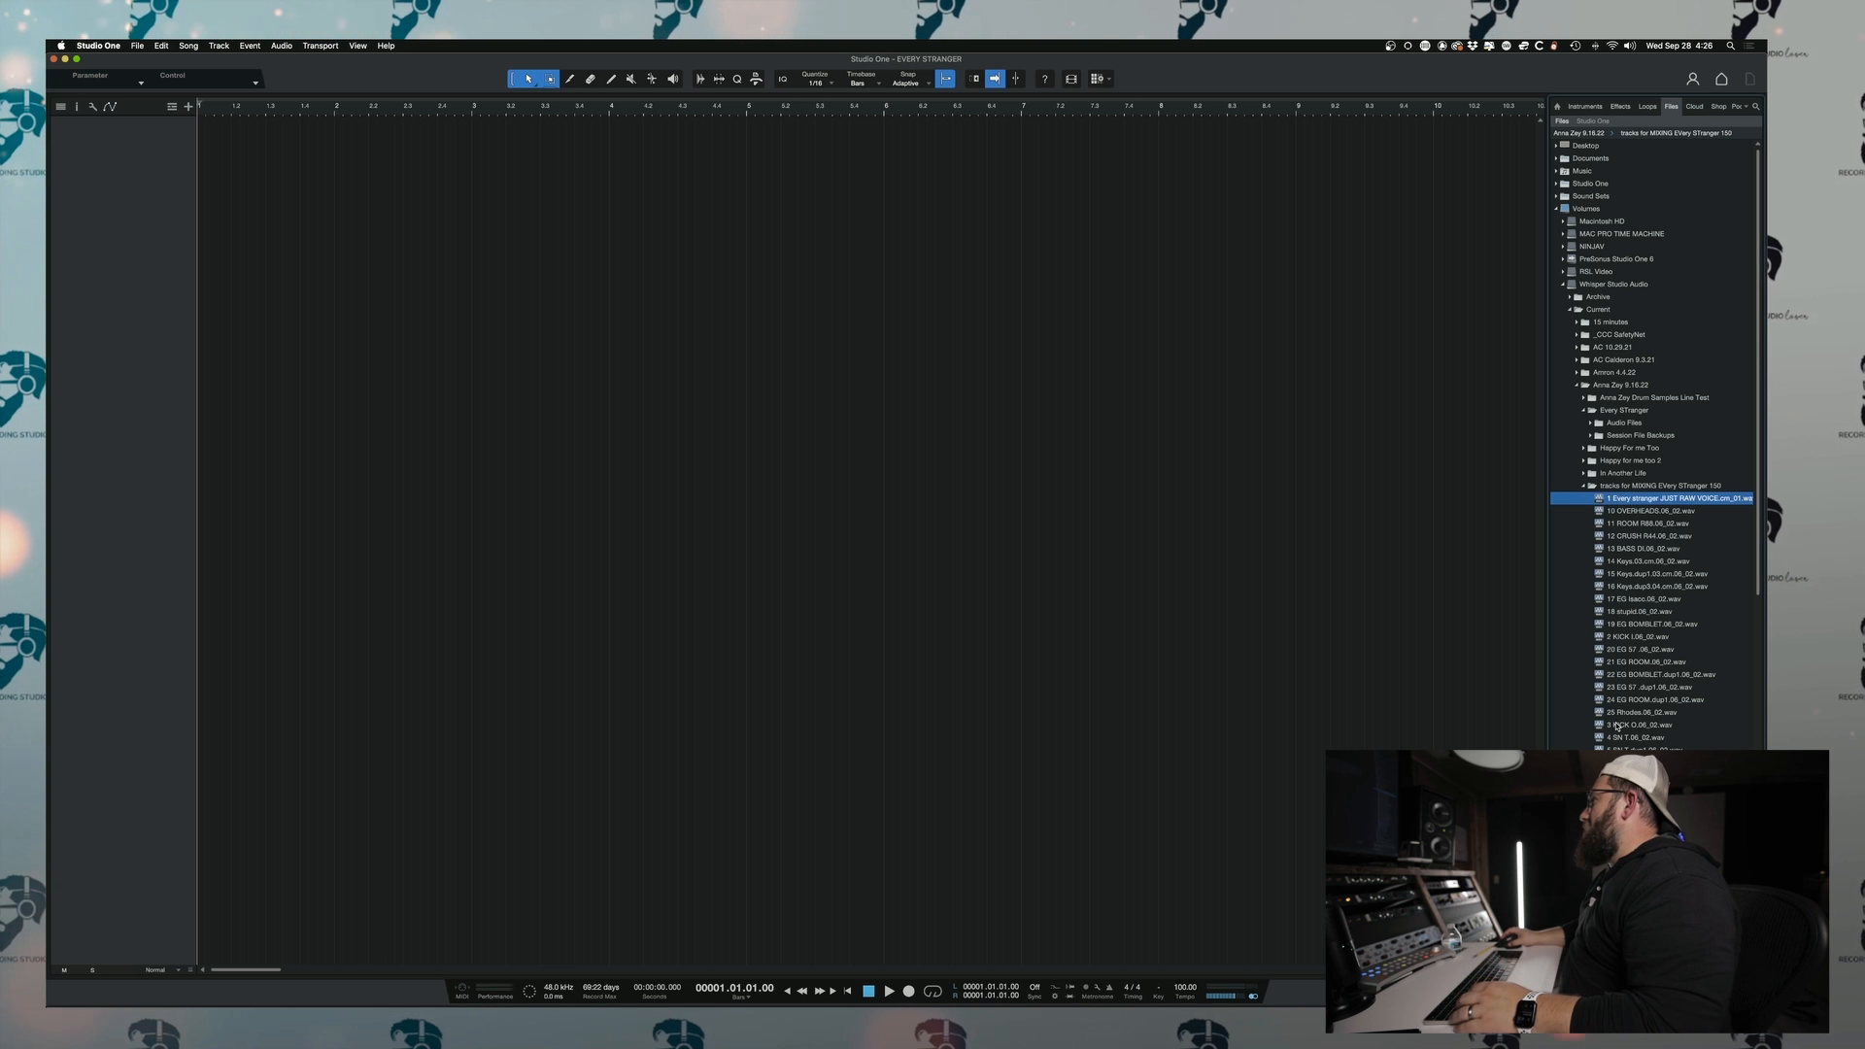
pyautogui.keyDown('shift'); pyautogui.click(1642, 800); pyautogui.keyUp('shift')
pyautogui.moveTo(1641, 801); pyautogui.dragTo(213, 434)
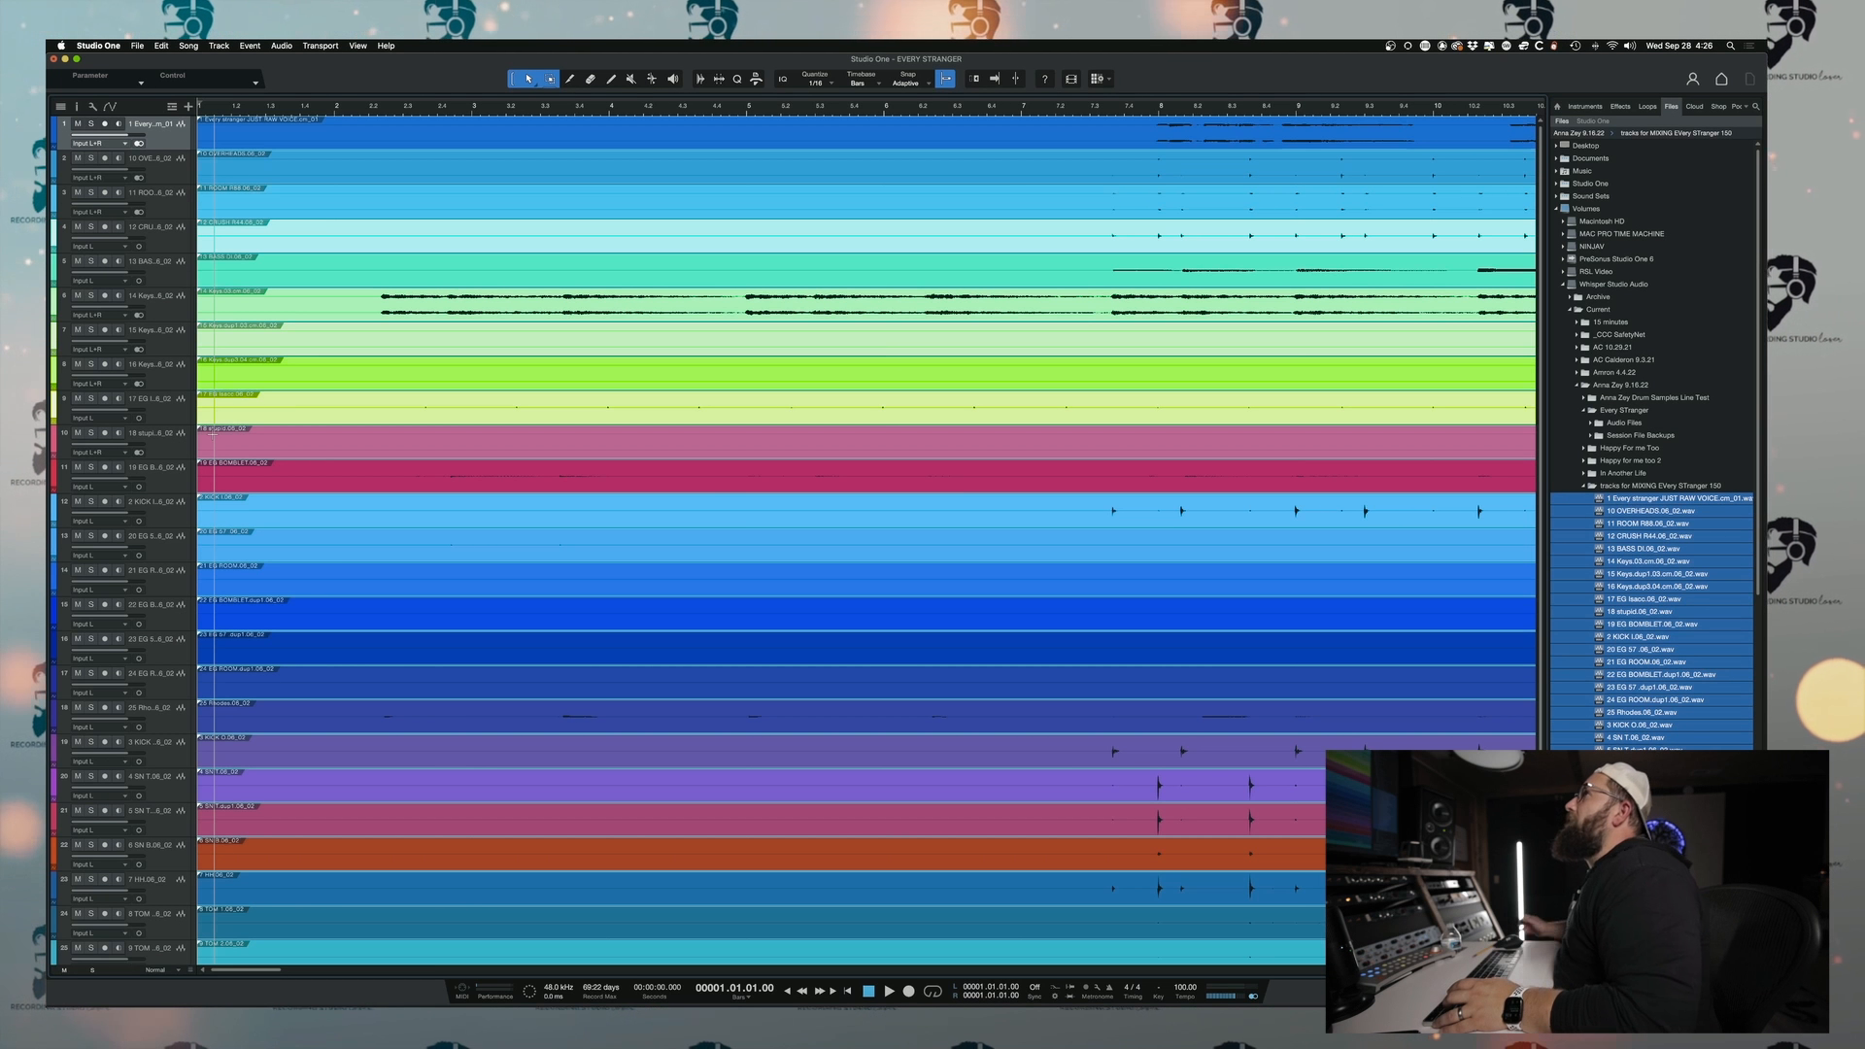
# - Move the tracks from 10 OVERHEADS through 25 Rhodes below the kick, snare, hi-hat and tom tracks
pyautogui.click(158, 170)
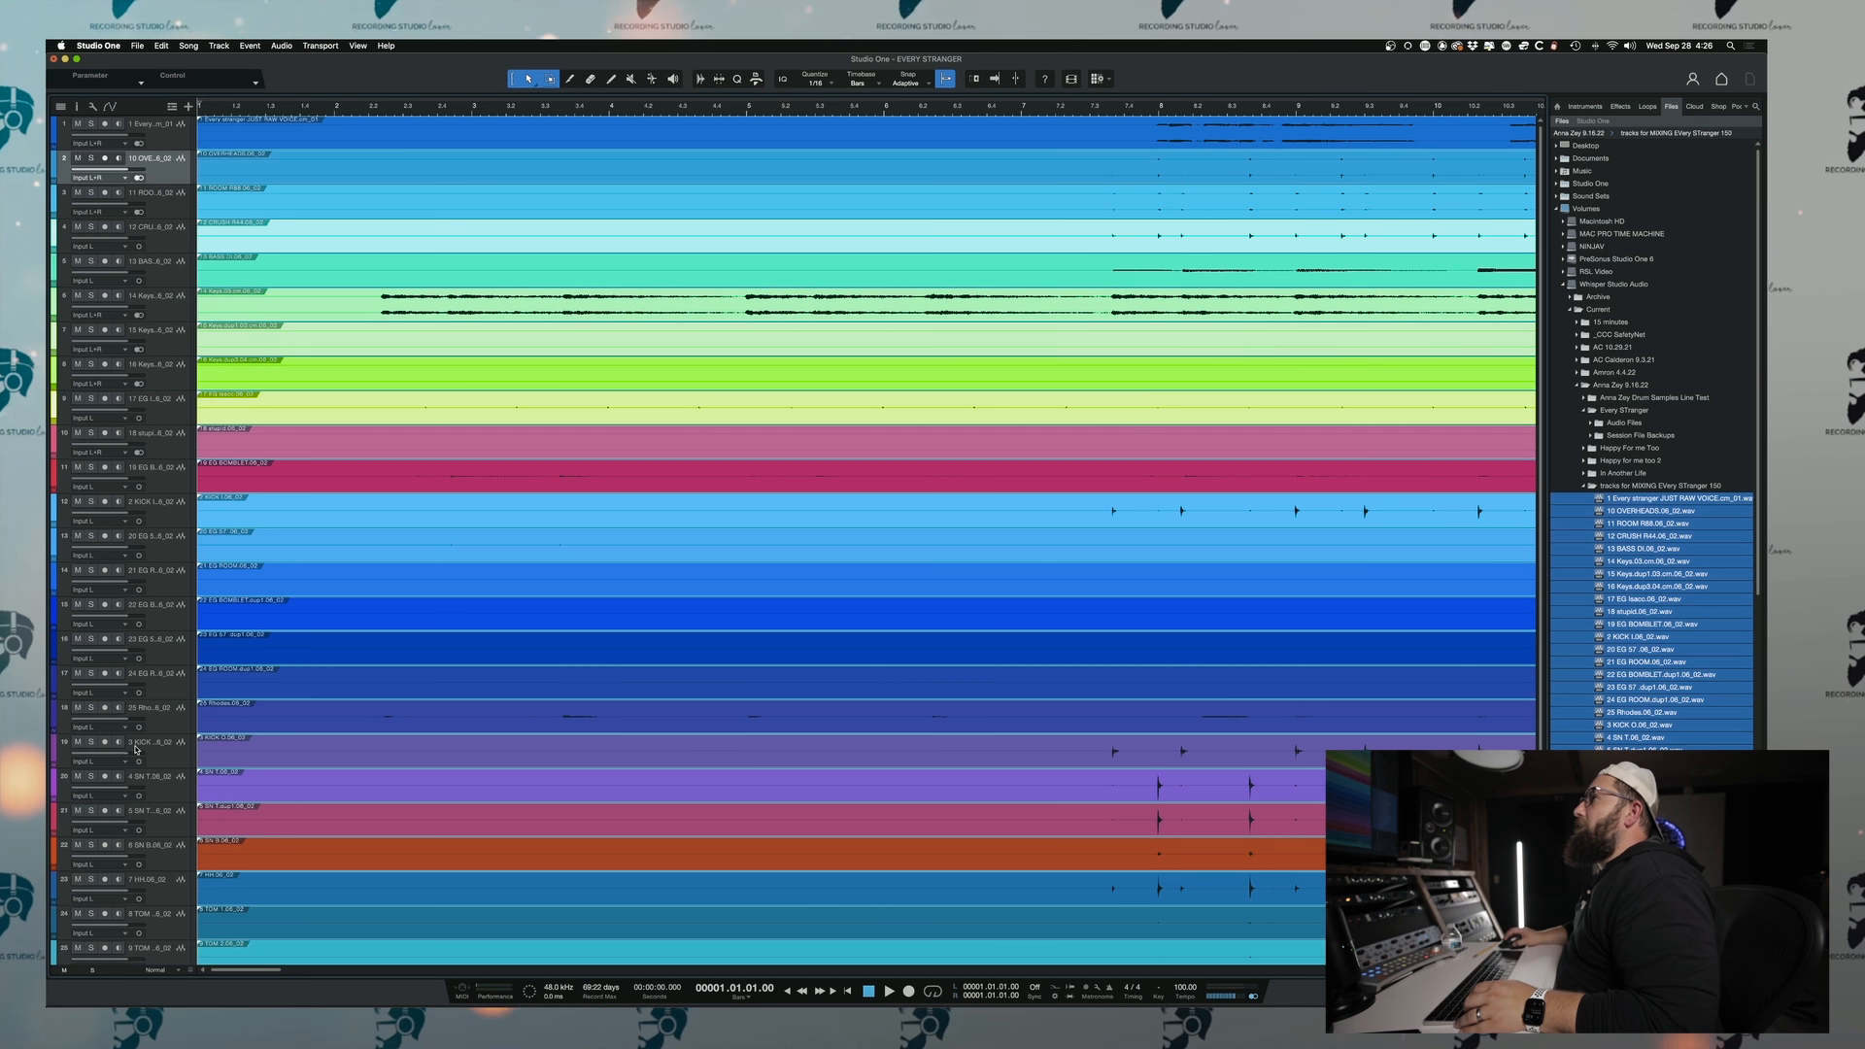
pyautogui.scroll(-1, 136, 777)
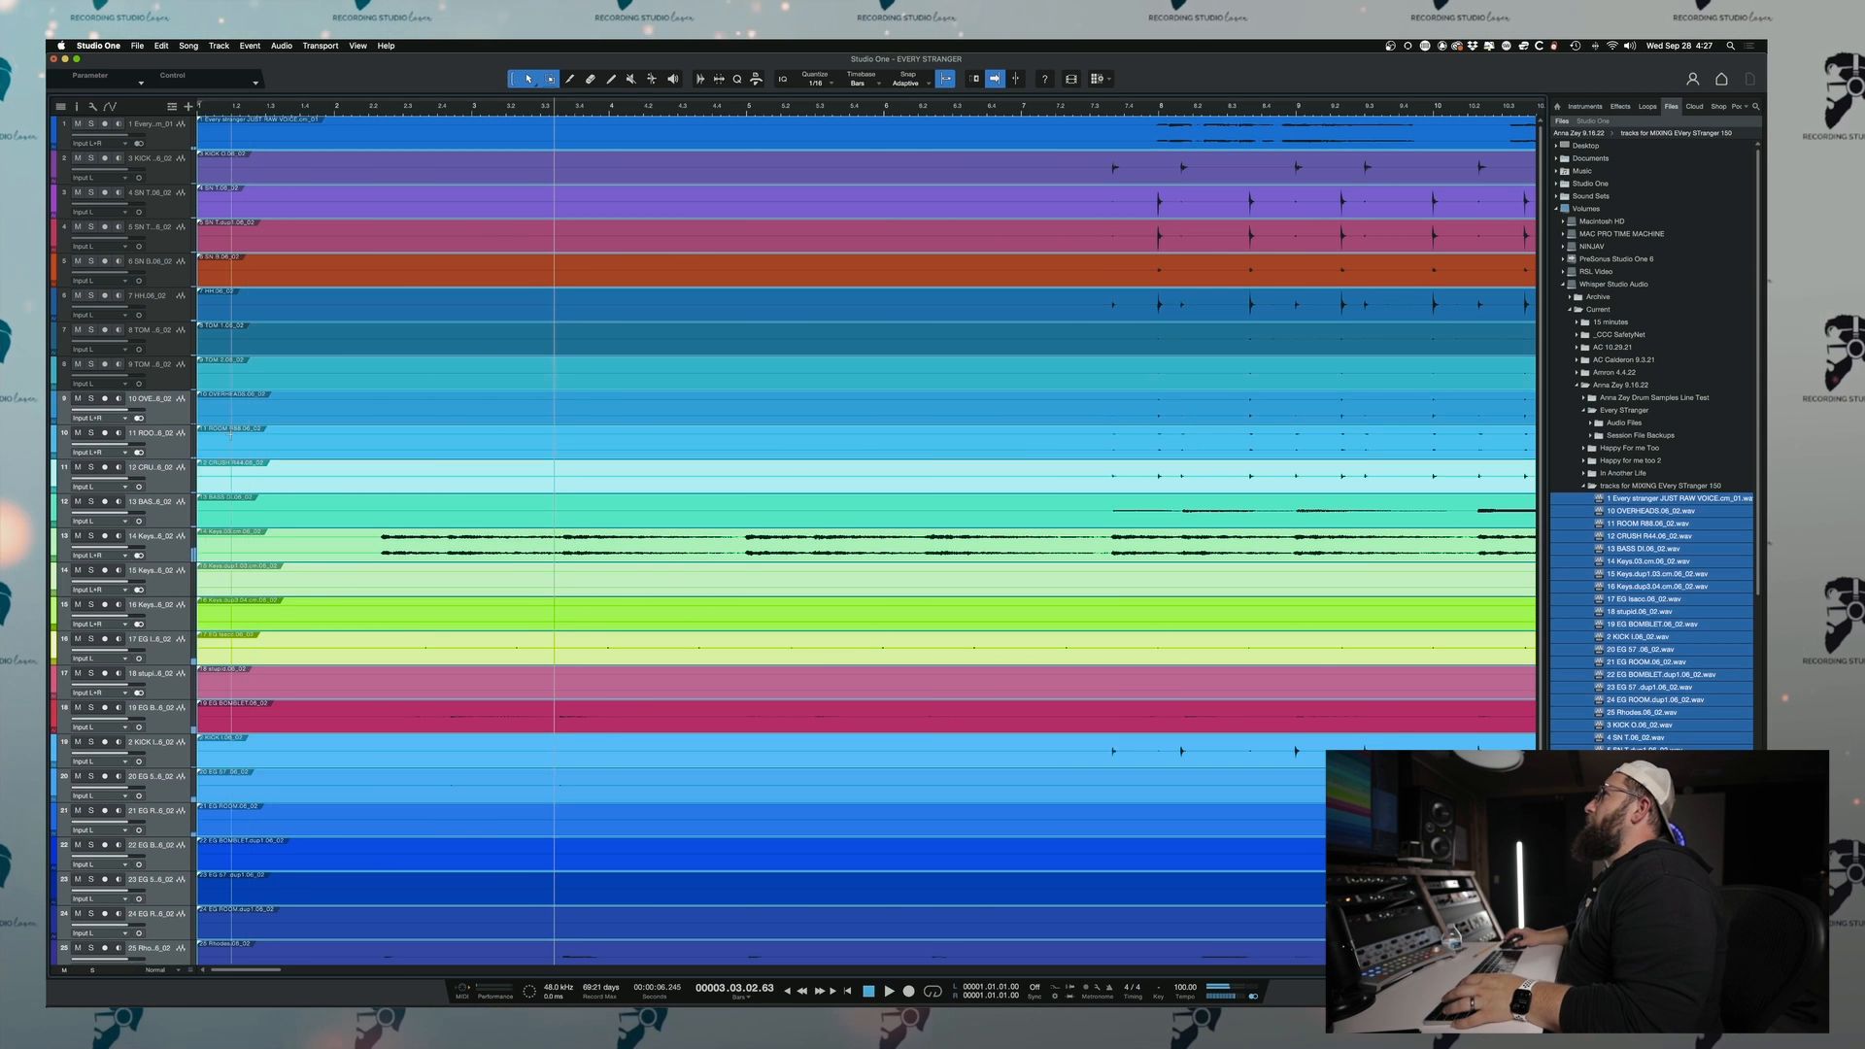
pyautogui.click(253, 83)
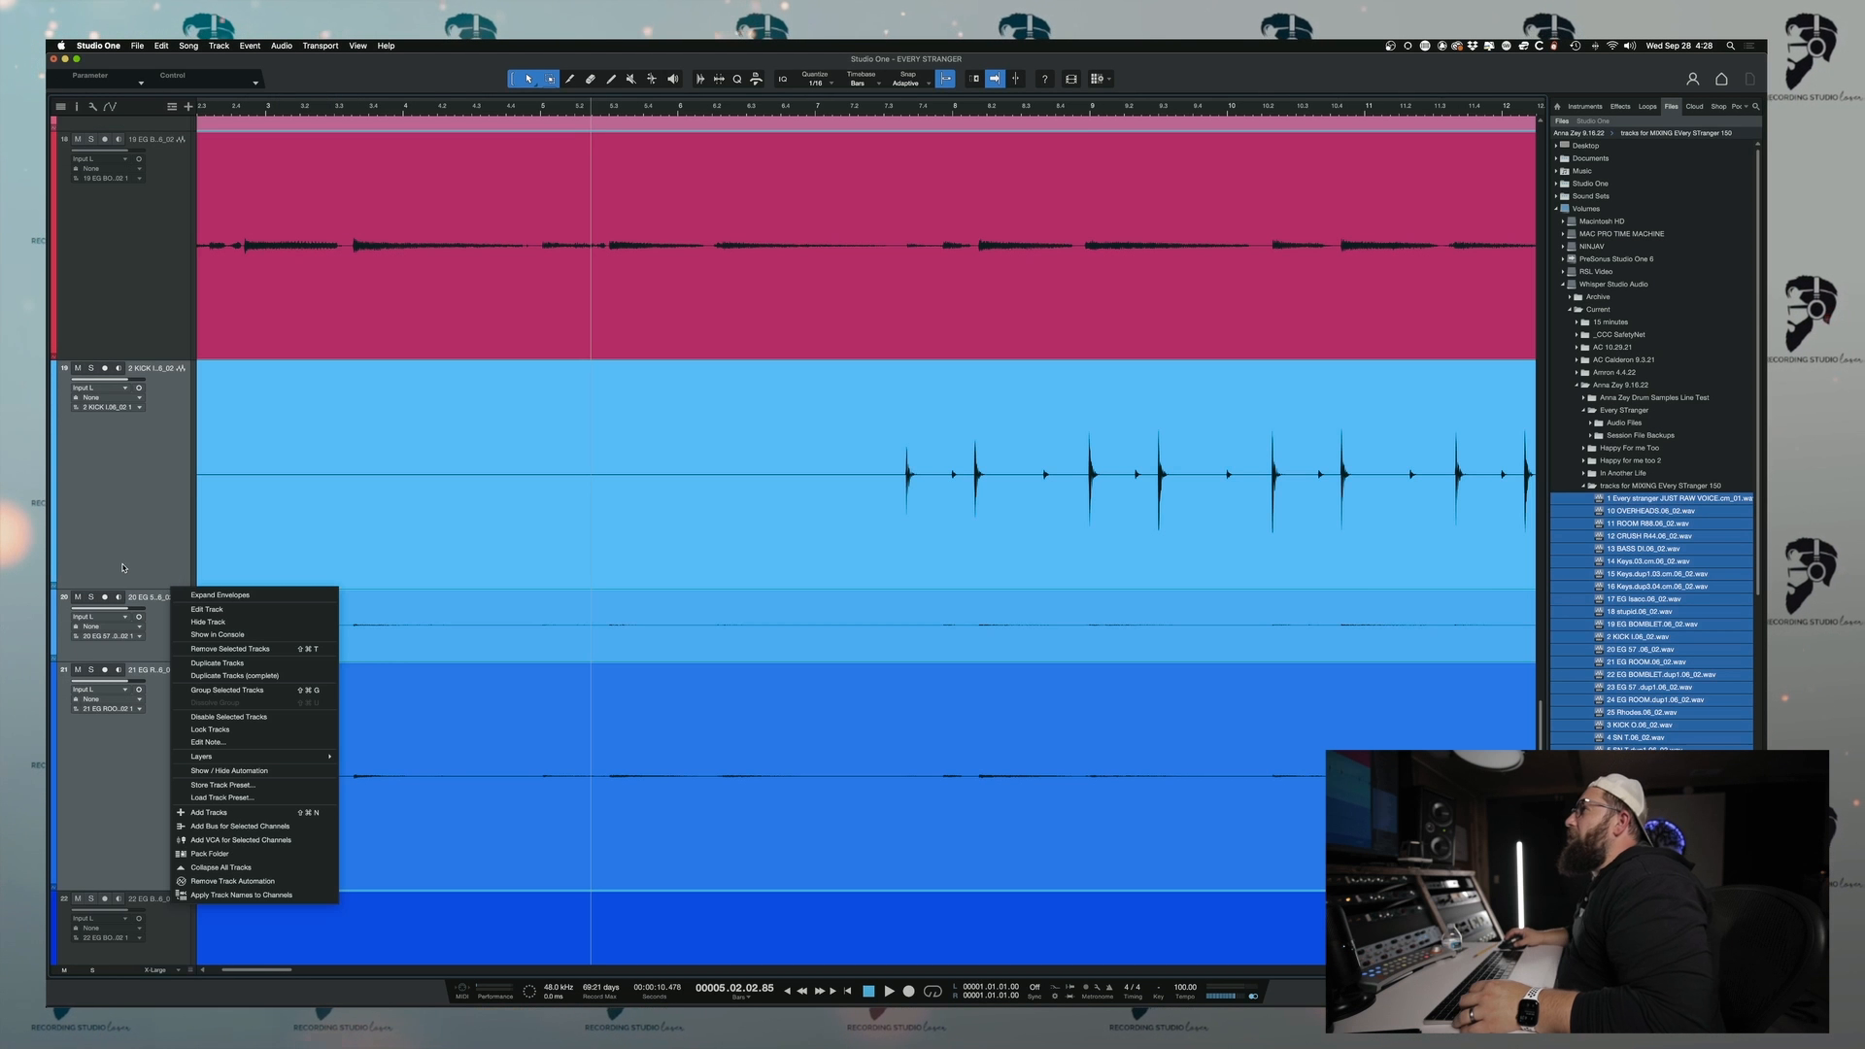
# - Reduce the height of the 19 EG BOMBLET track, and shrink all tracks so the whole list fits in the arrangement
pyautogui.click(124, 568)
pyautogui.moveTo(110, 359); pyautogui.dragTo(109, 271)
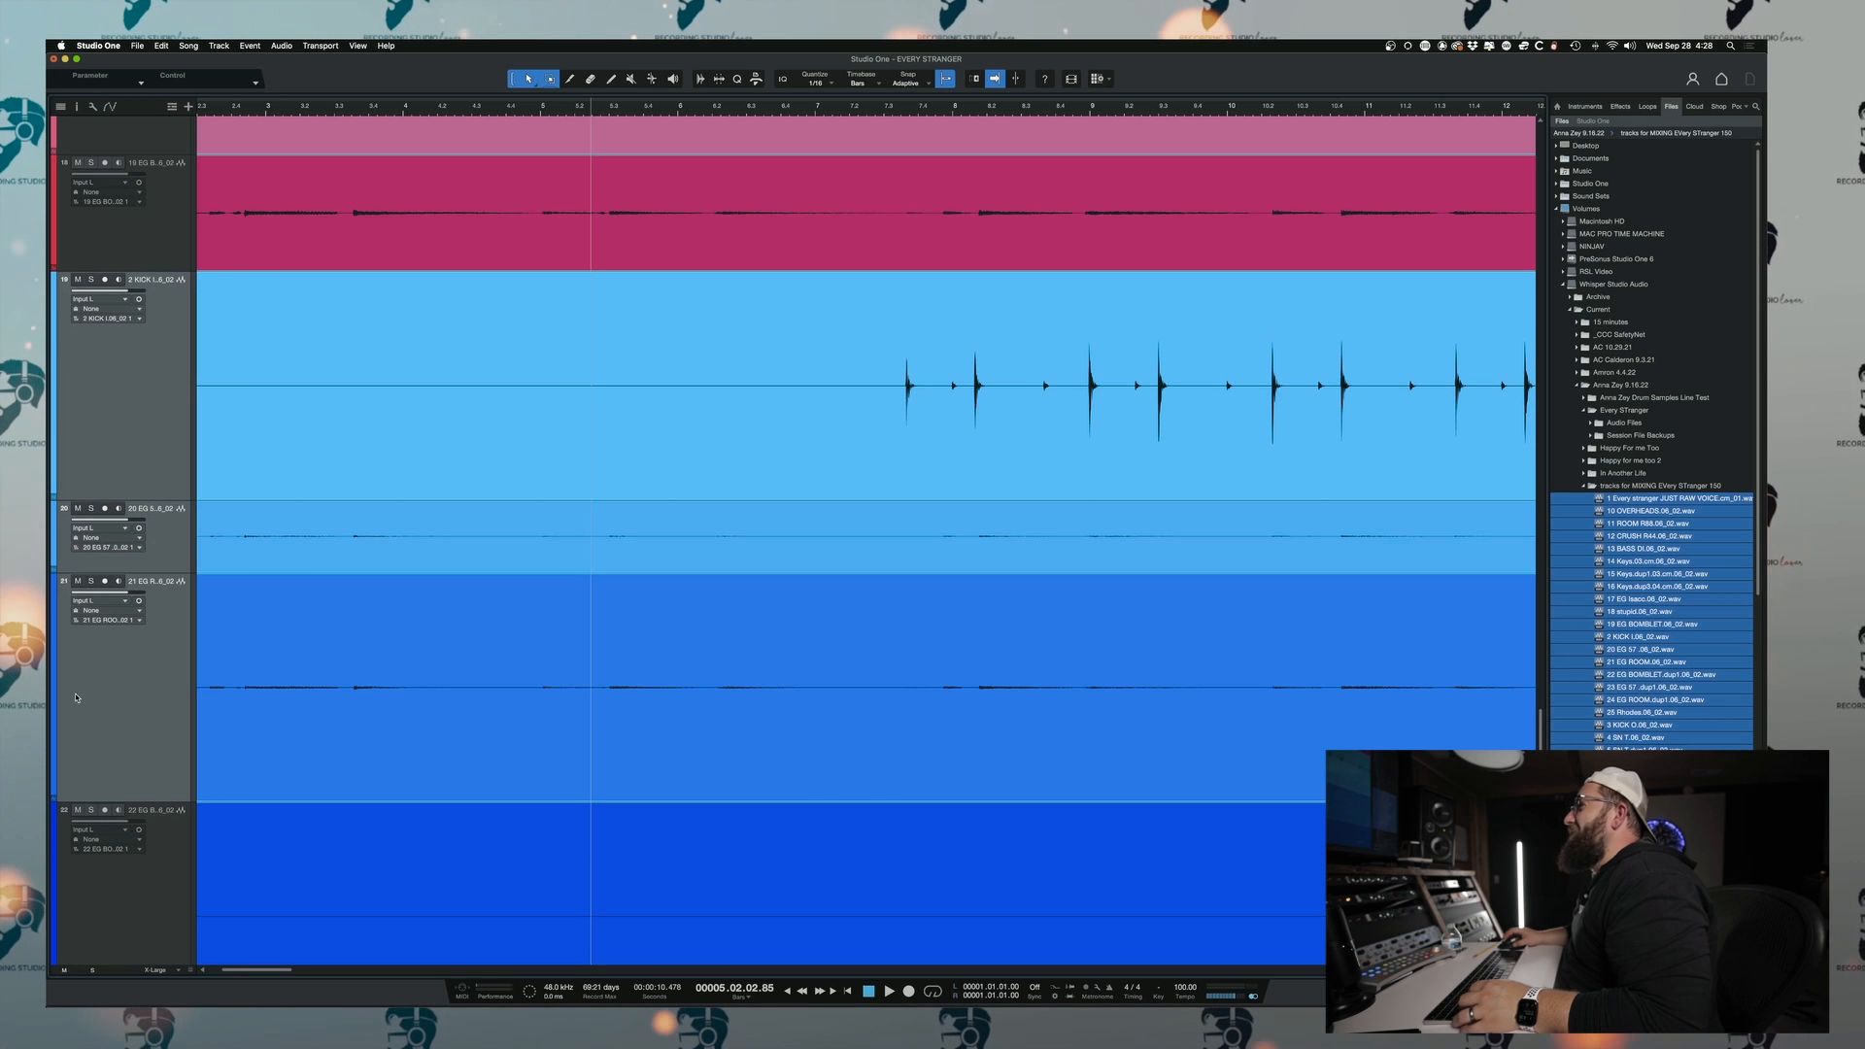
pyautogui.scroll(-3, 359, 598)
pyautogui.scroll(5, 384, 602)
pyautogui.hscroll(-2, 482, 629)
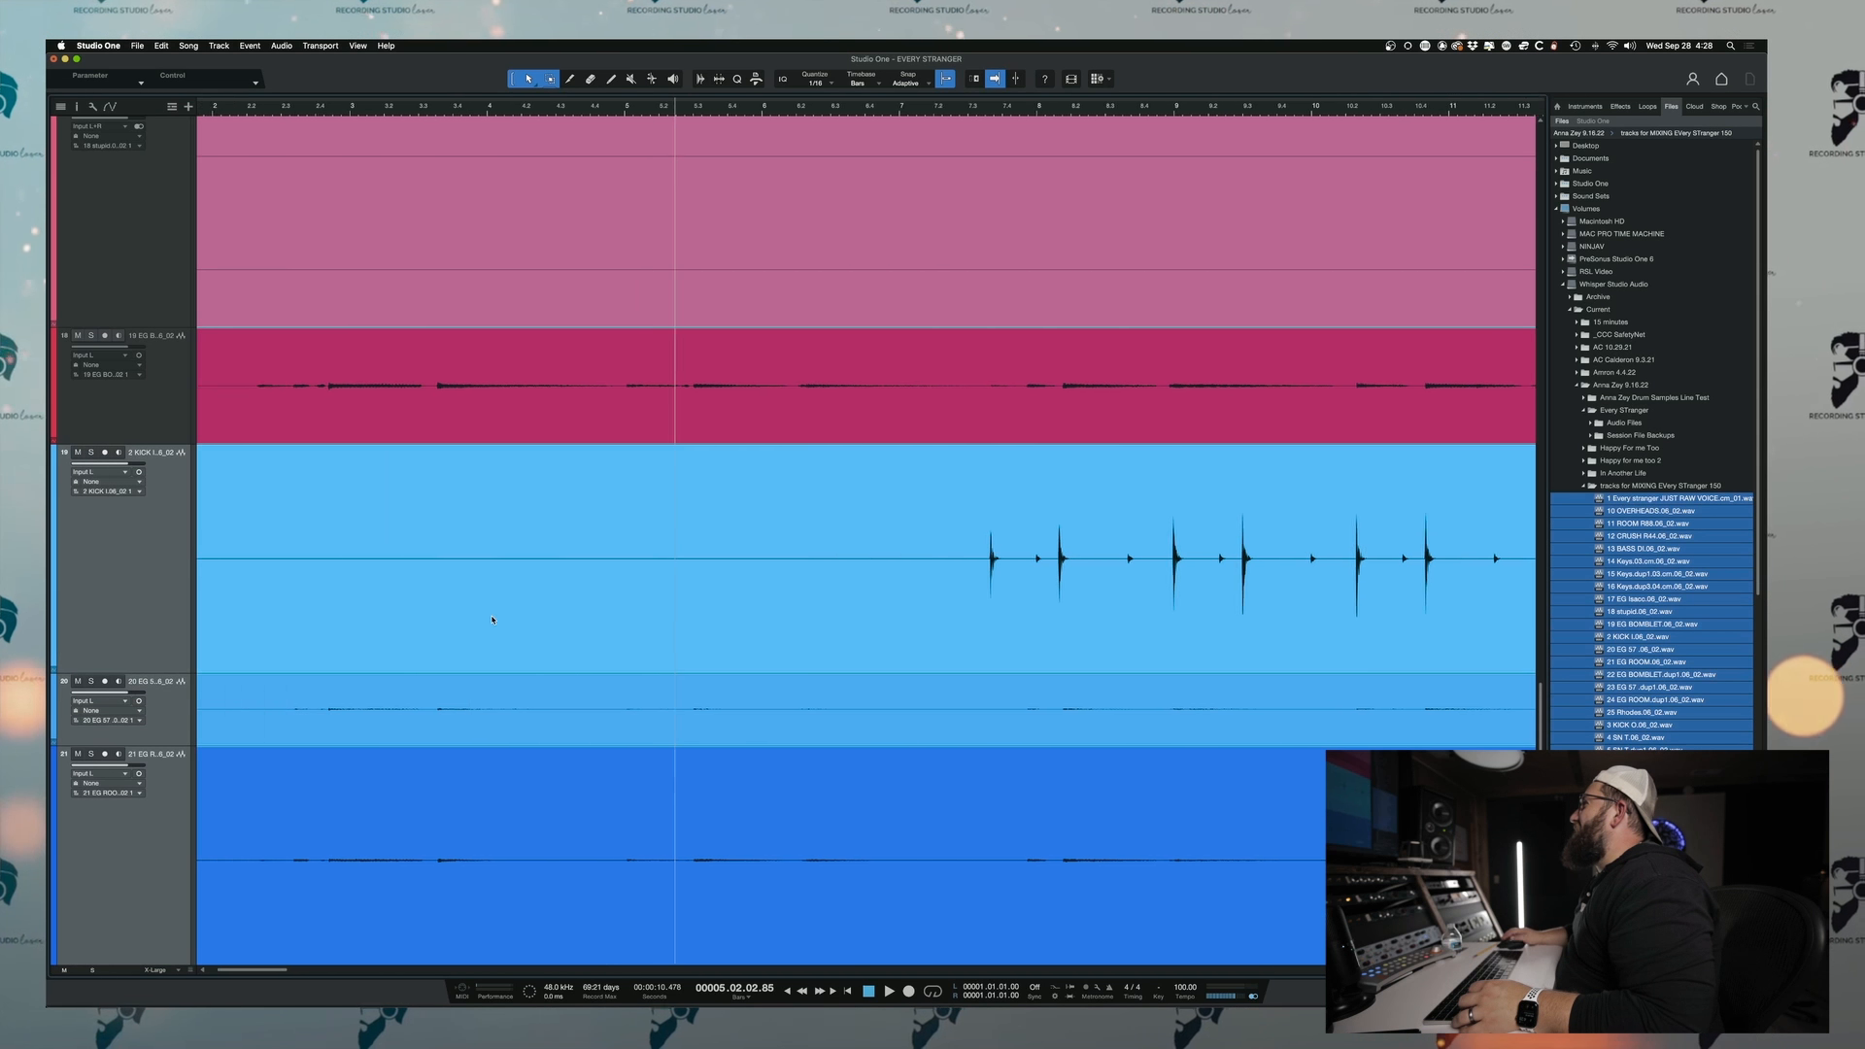
pyautogui.scroll(-10, 491, 639)
pyautogui.scroll(2, 490, 639)
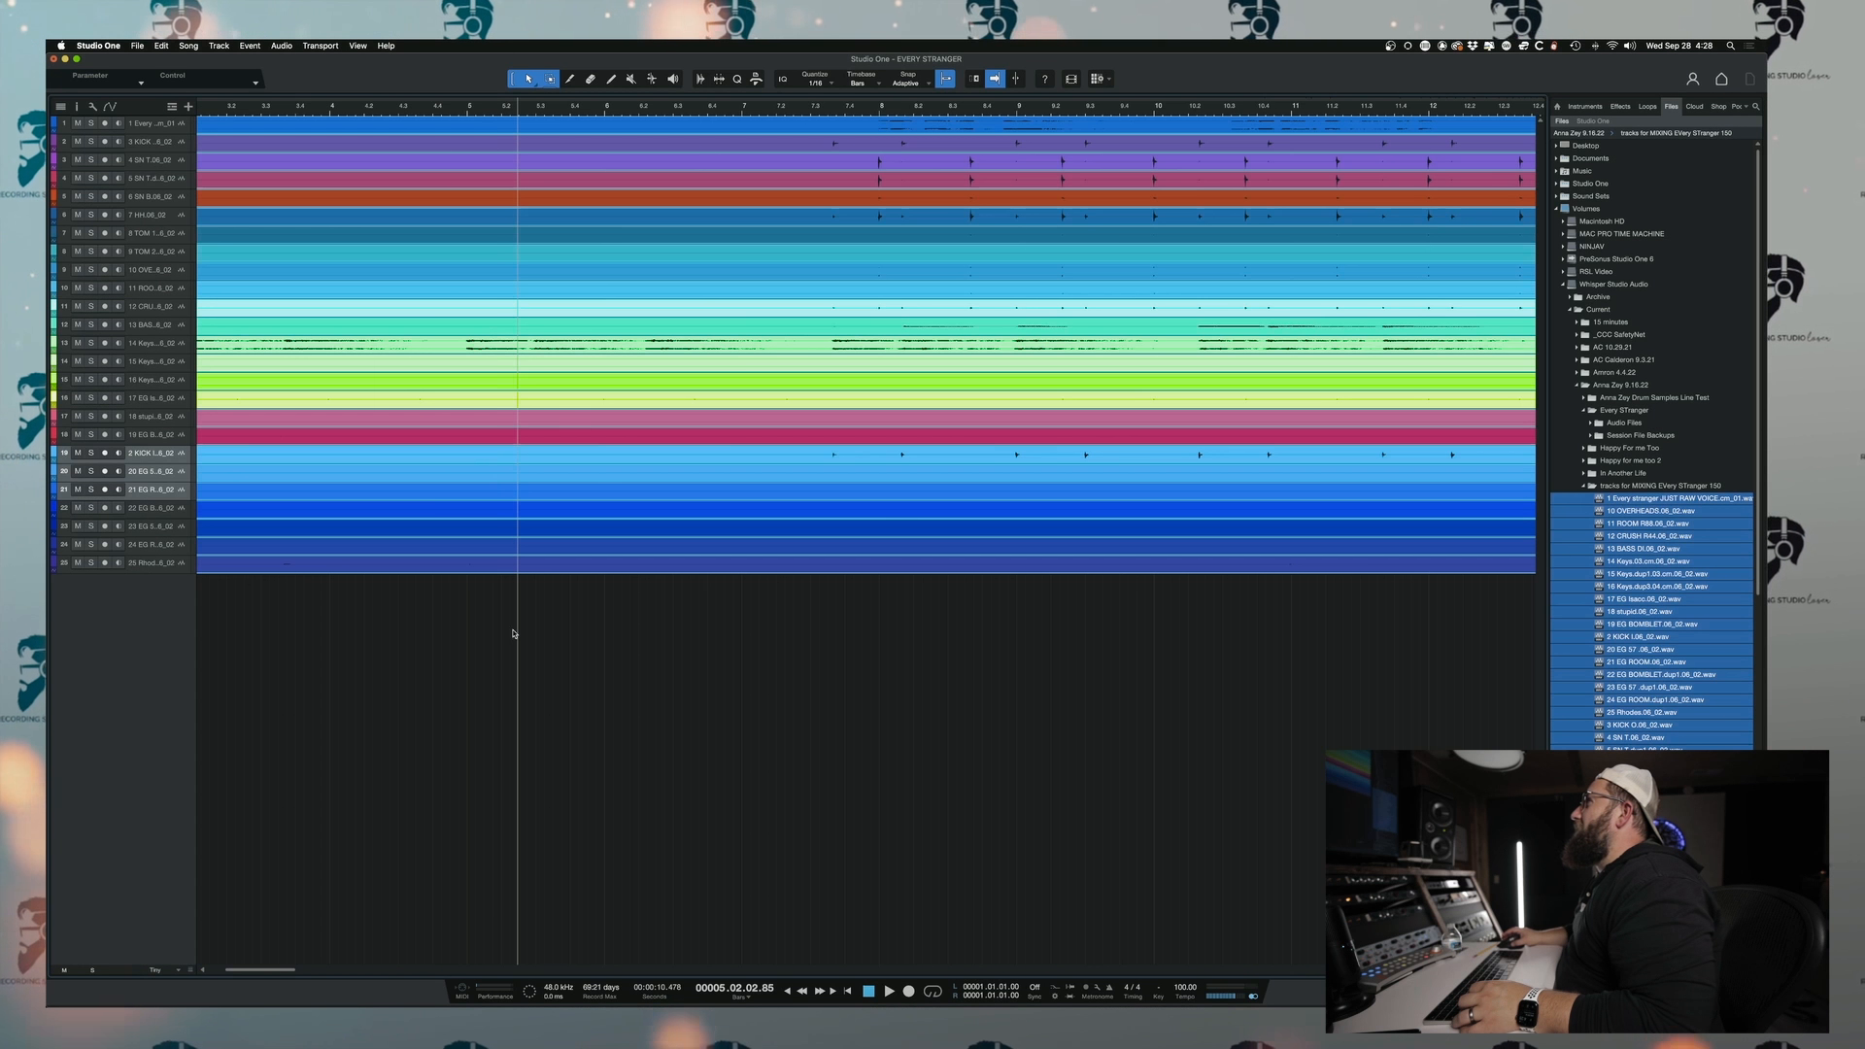
# - Route the song's stereo Main output to another pair of hardware outputs in the audio I/O setup
pyautogui.rightClick(103, 596)
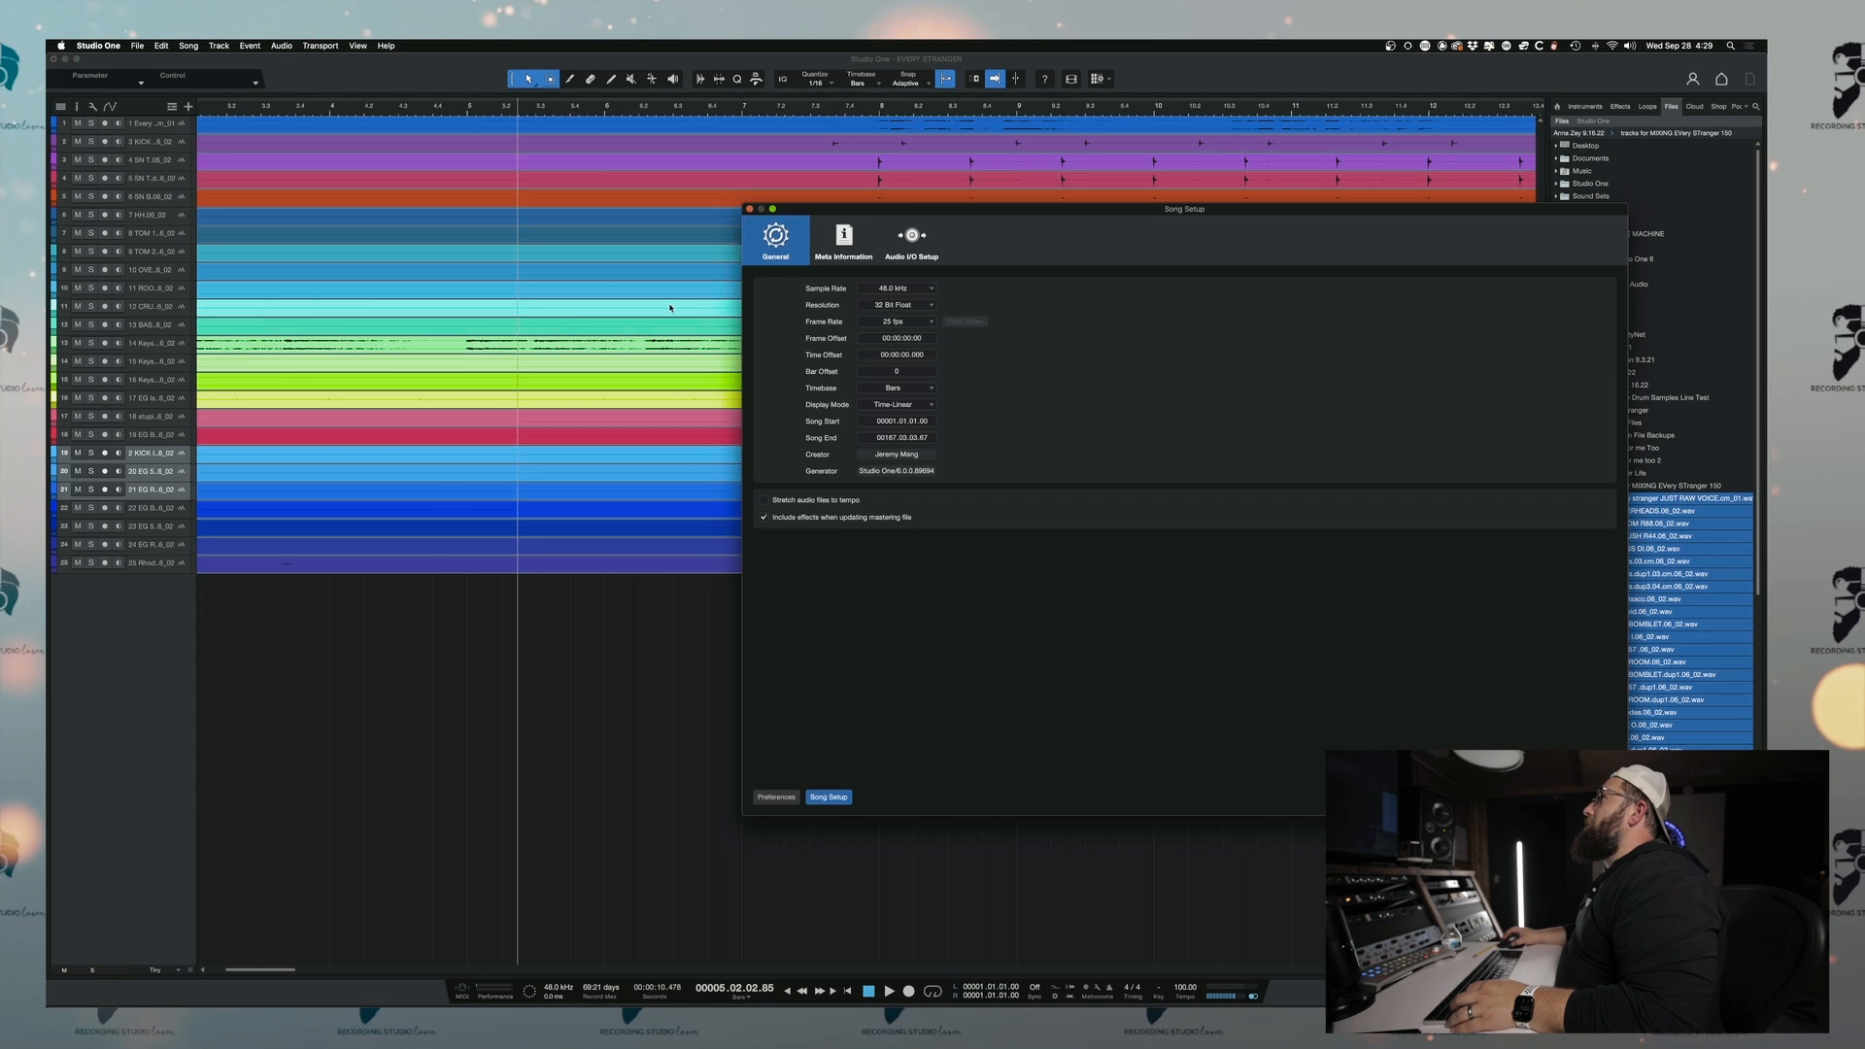
pyautogui.click(911, 238)
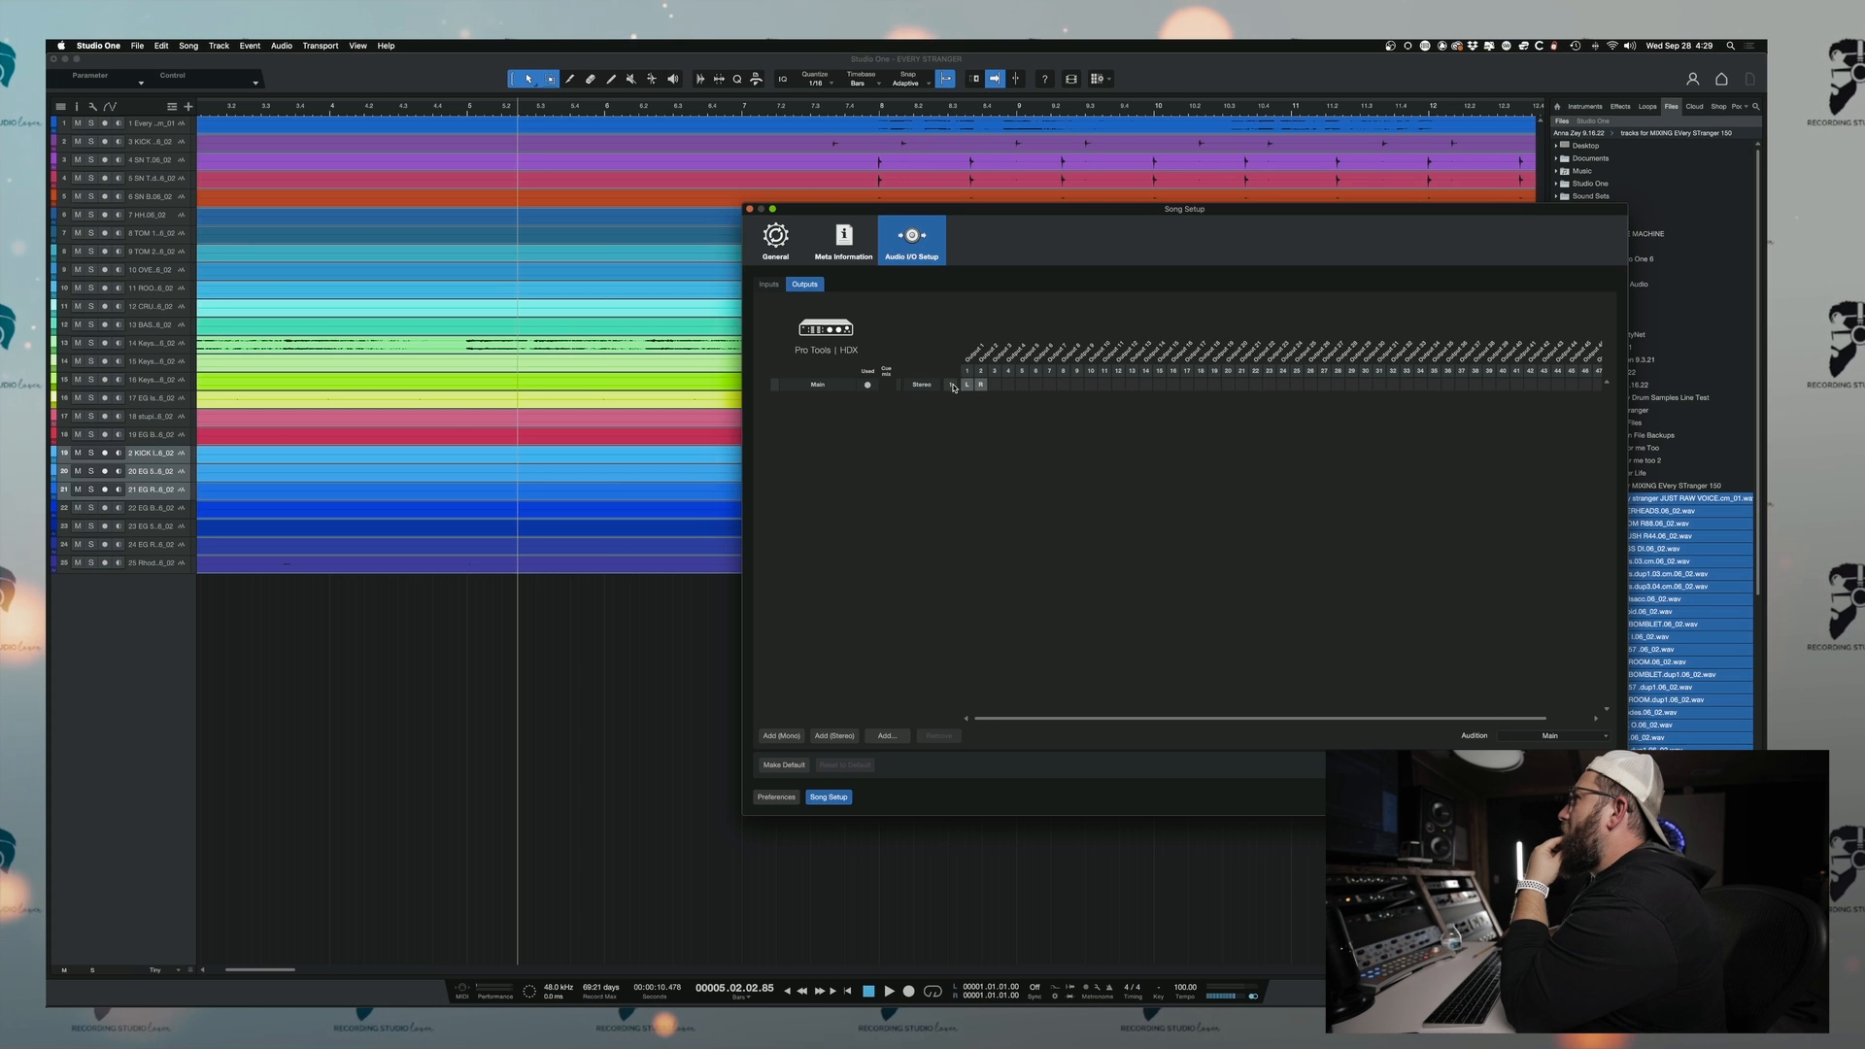
pyautogui.click(1174, 385)
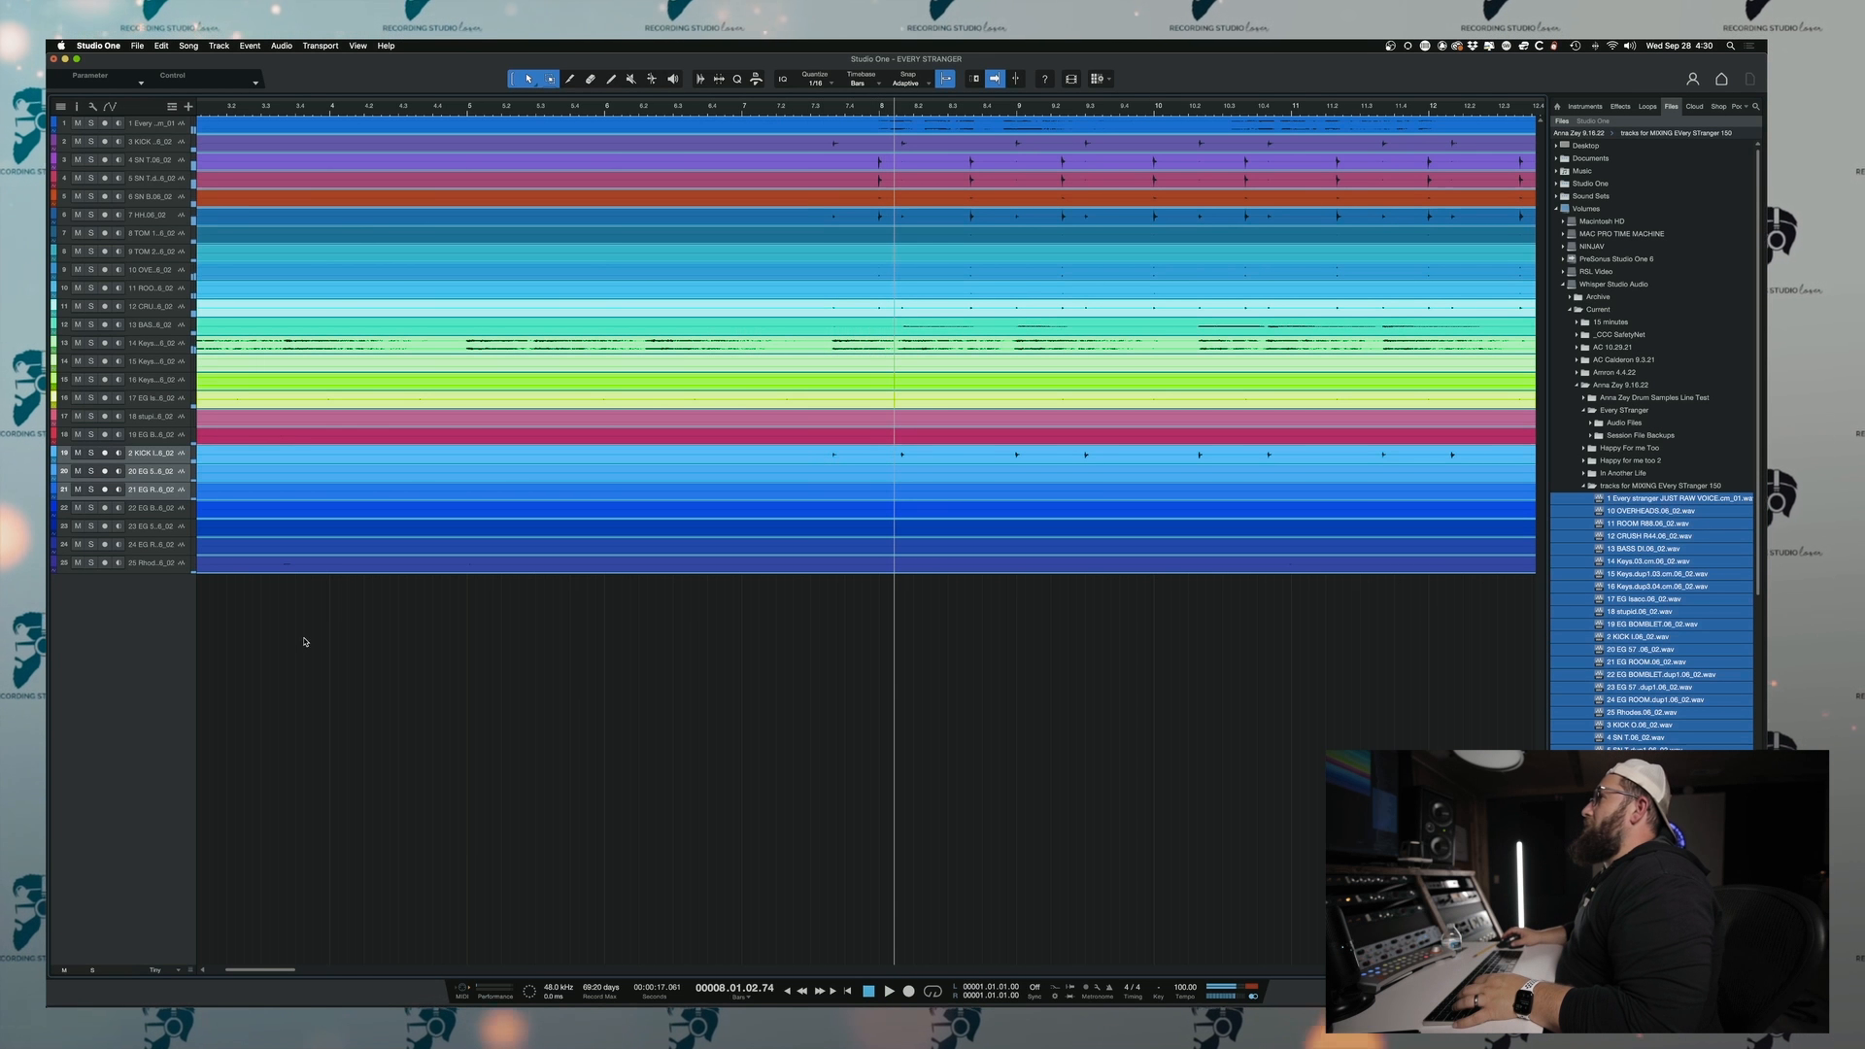
# - Show the effects browser and expand the Hybrid and Audio folders under Track Presets
pyautogui.rightClick(151, 636)
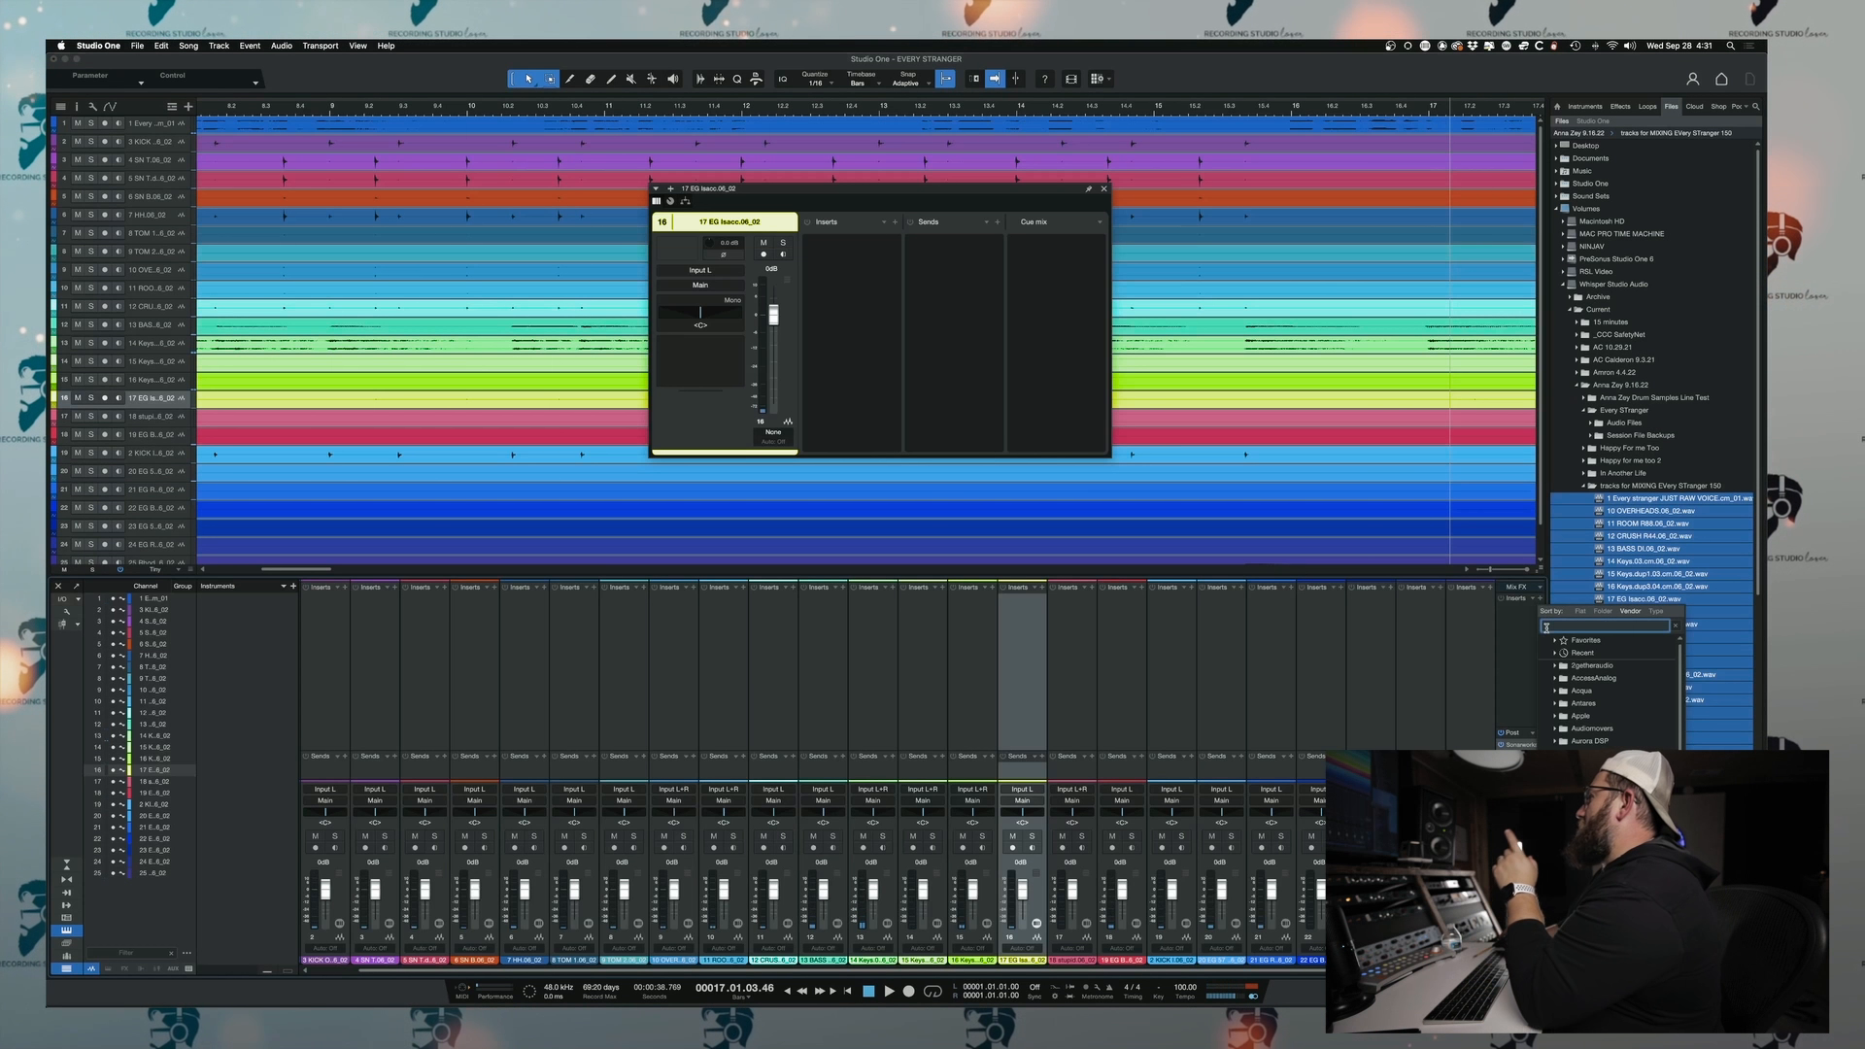
pyautogui.click(1620, 107)
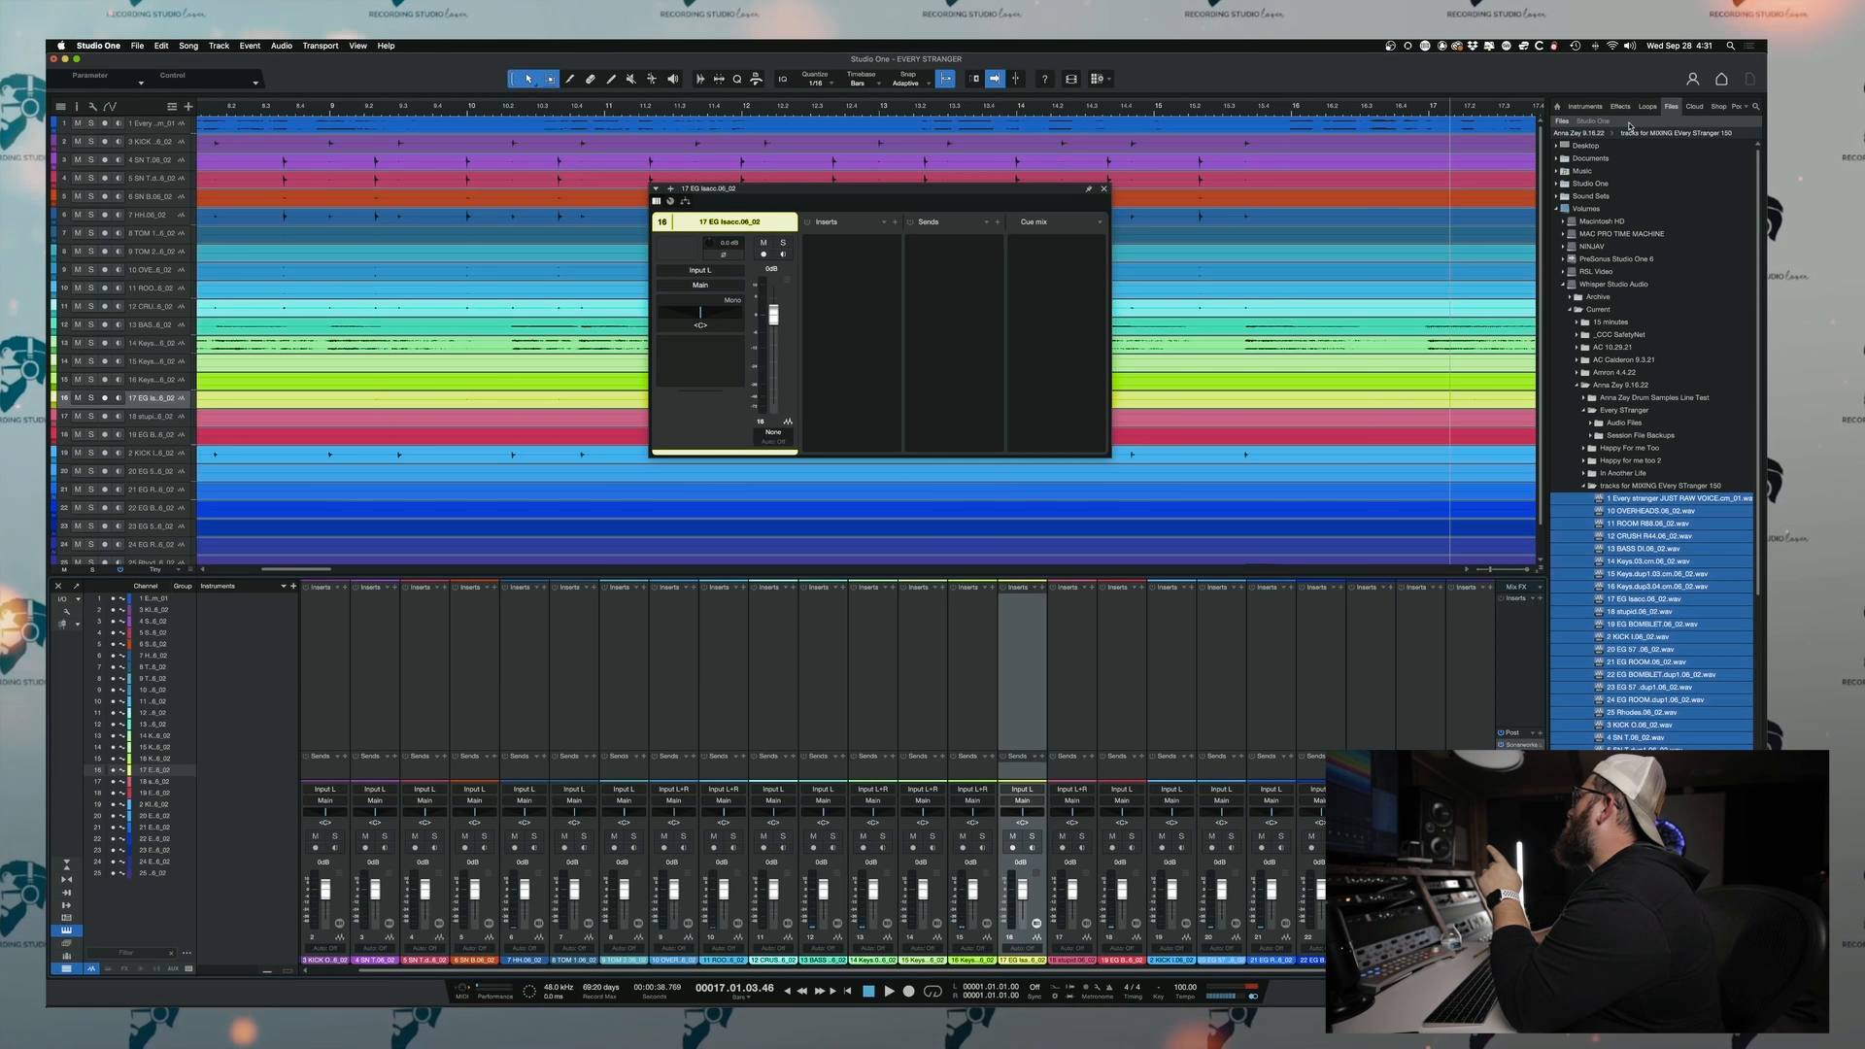
pyautogui.click(1620, 107)
pyautogui.click(1571, 171)
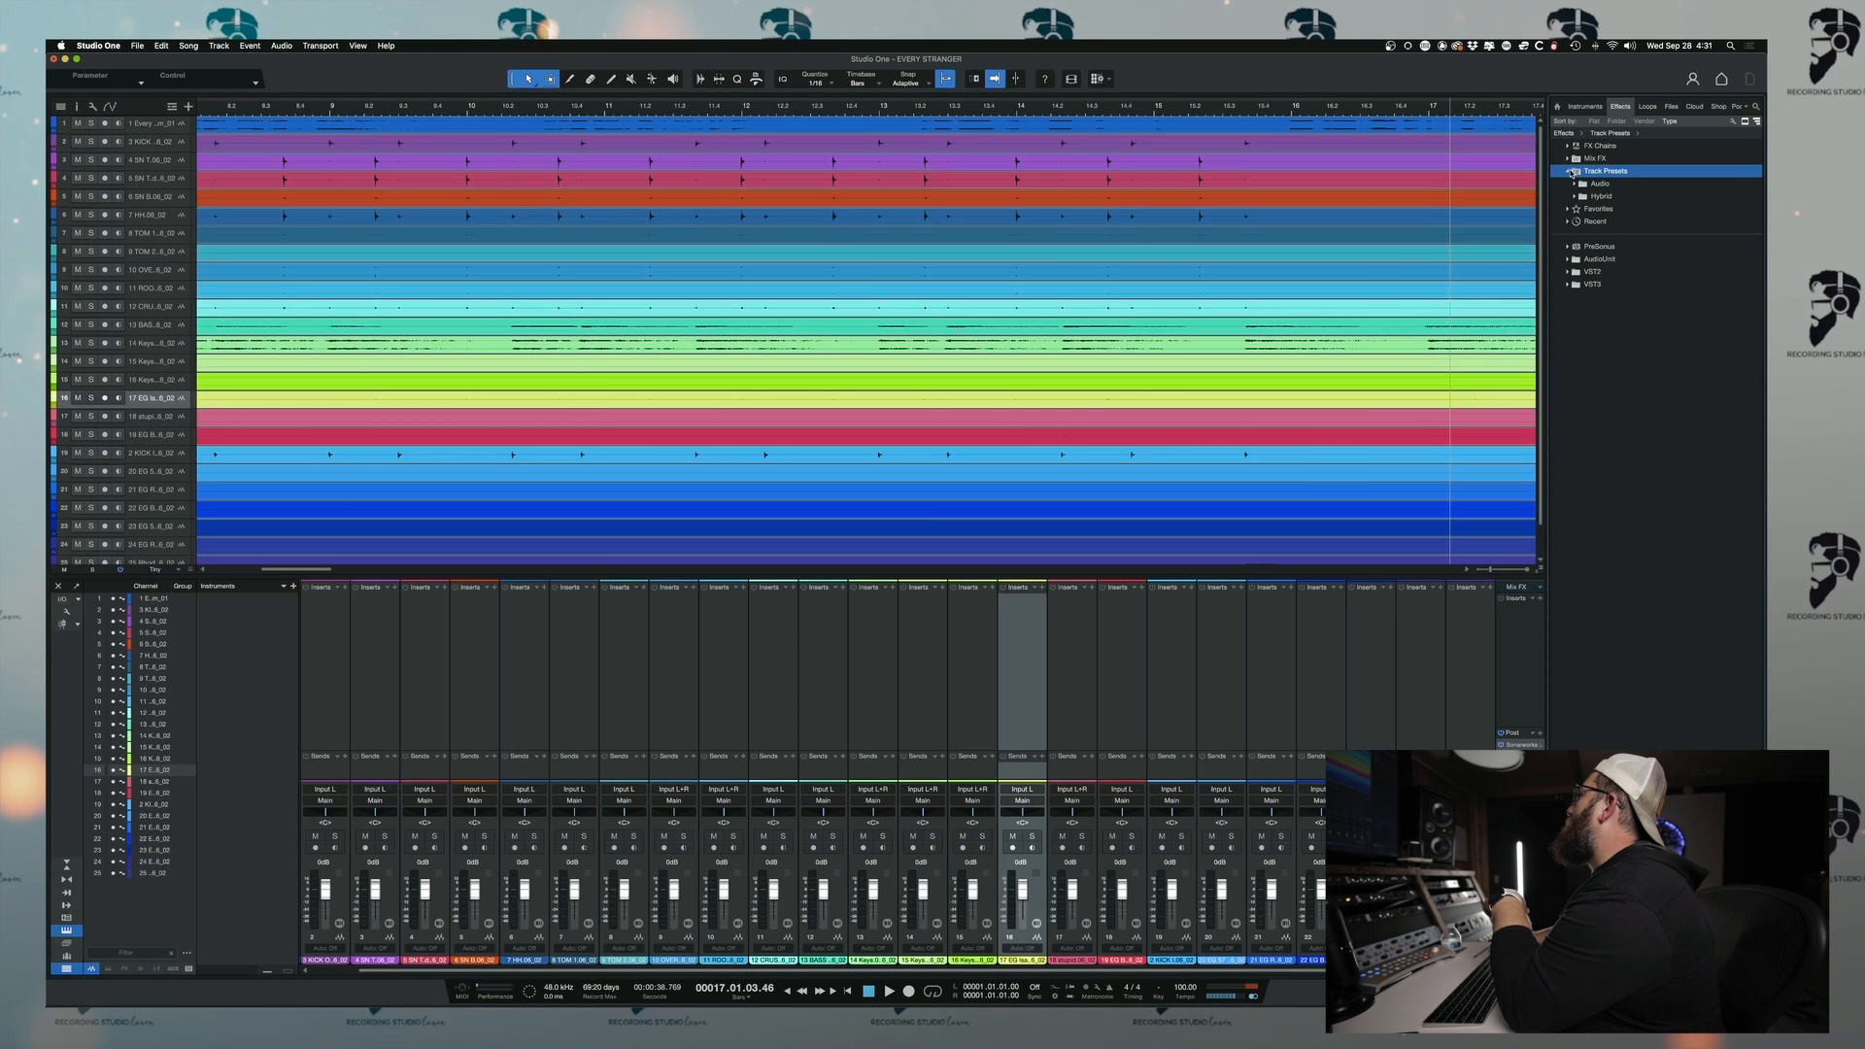
pyautogui.click(1574, 198)
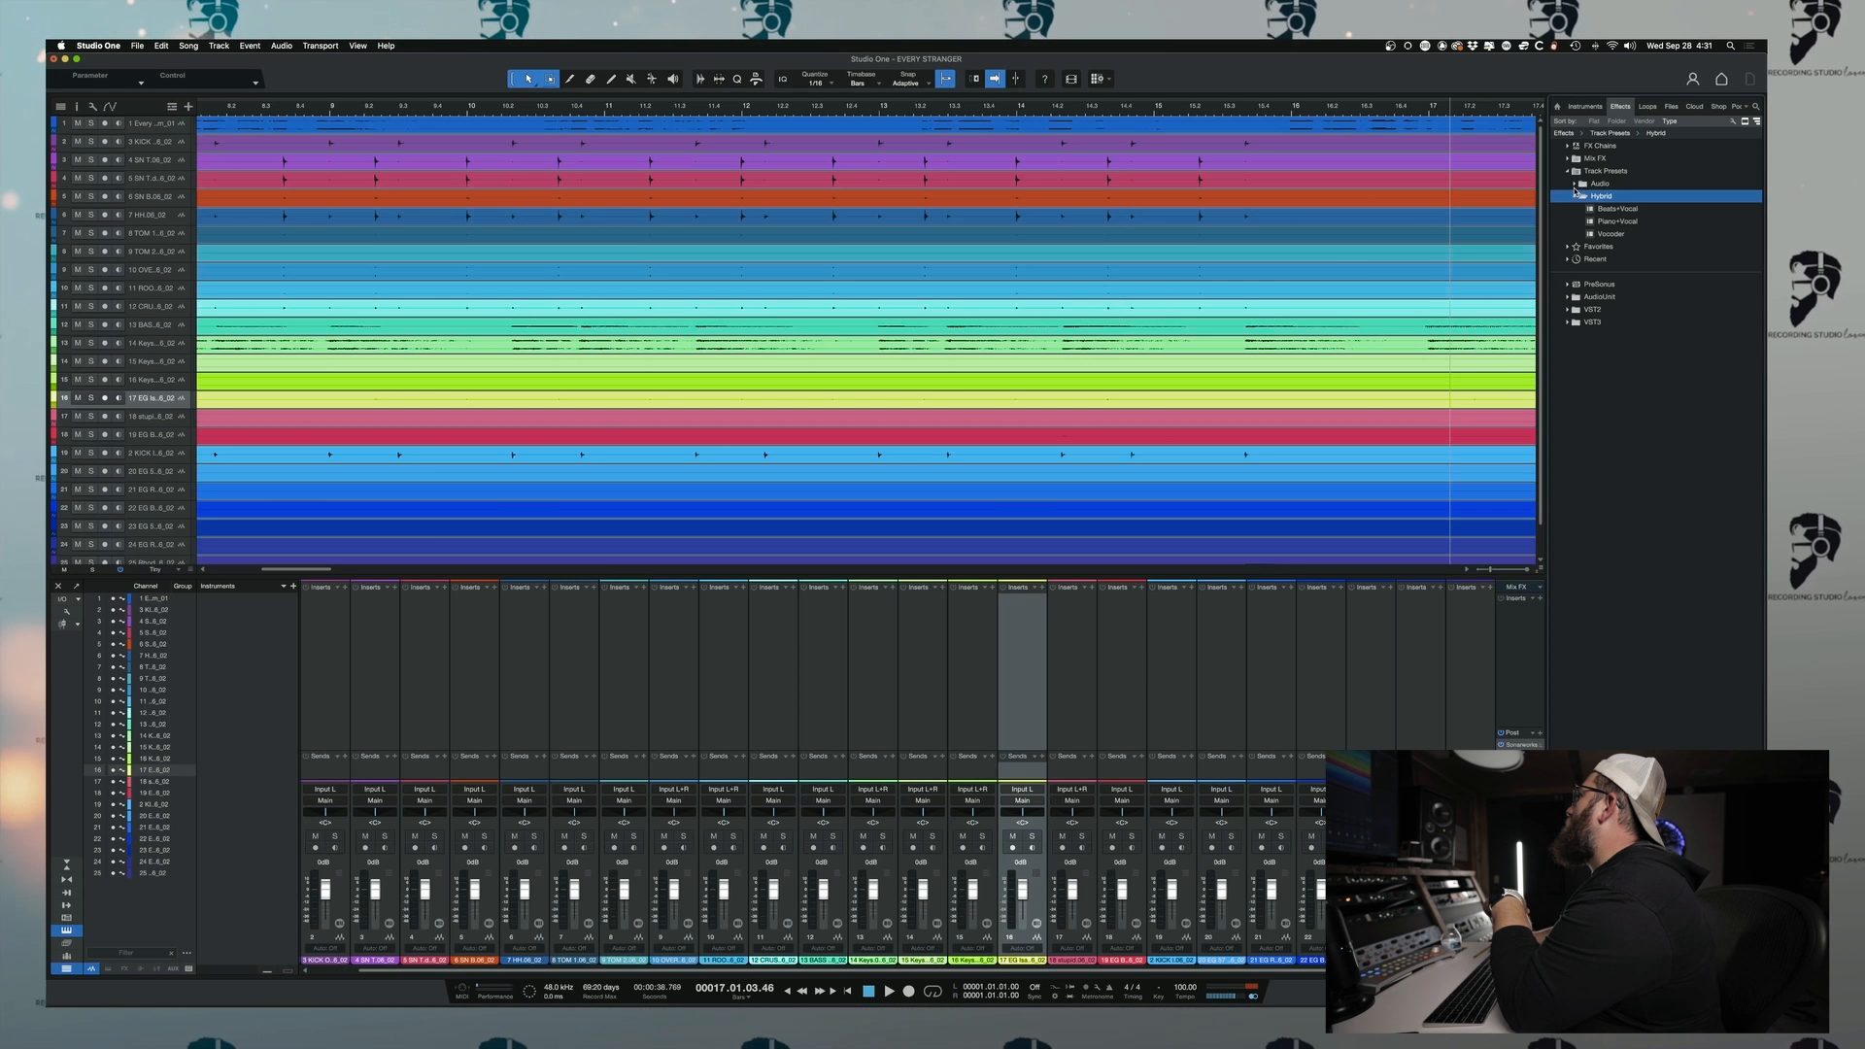
pyautogui.click(1574, 184)
# - Select the first mixer channel, the raw vocal track, and open its channel editor
pyautogui.hscroll(-1, 583, 850)
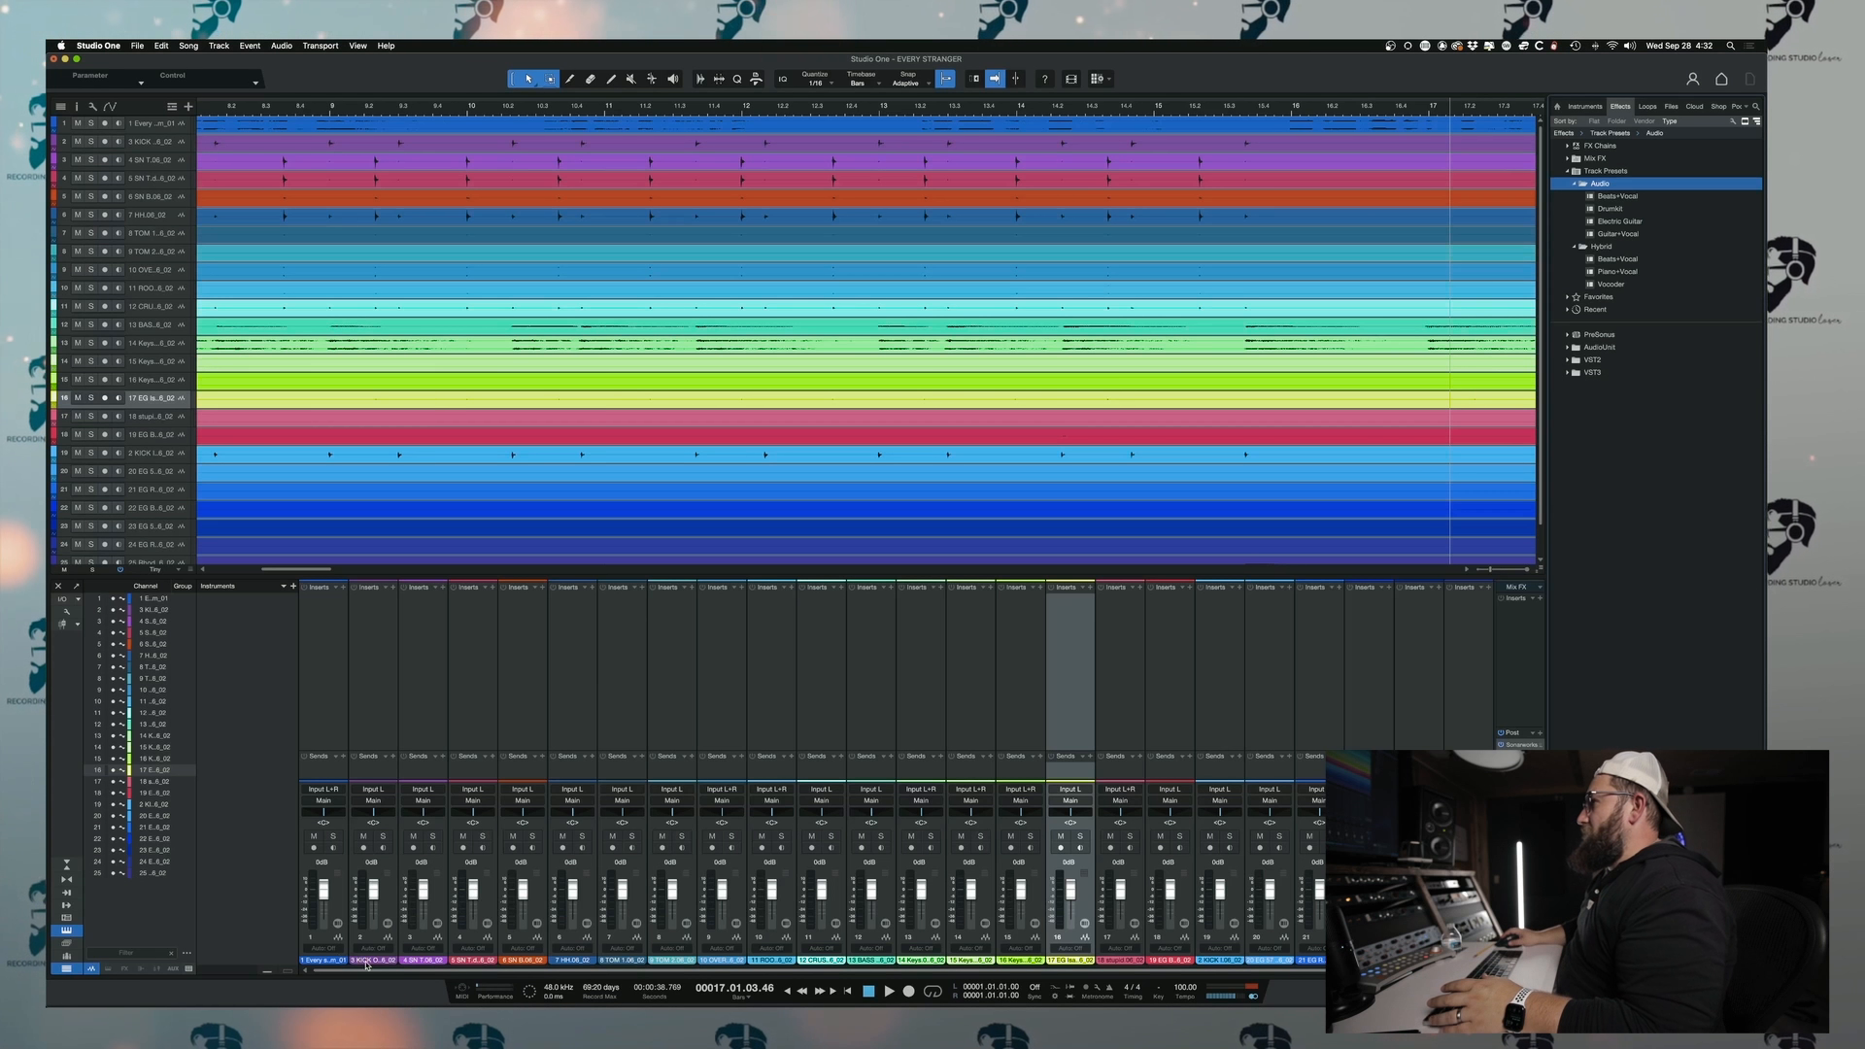
pyautogui.click(340, 944)
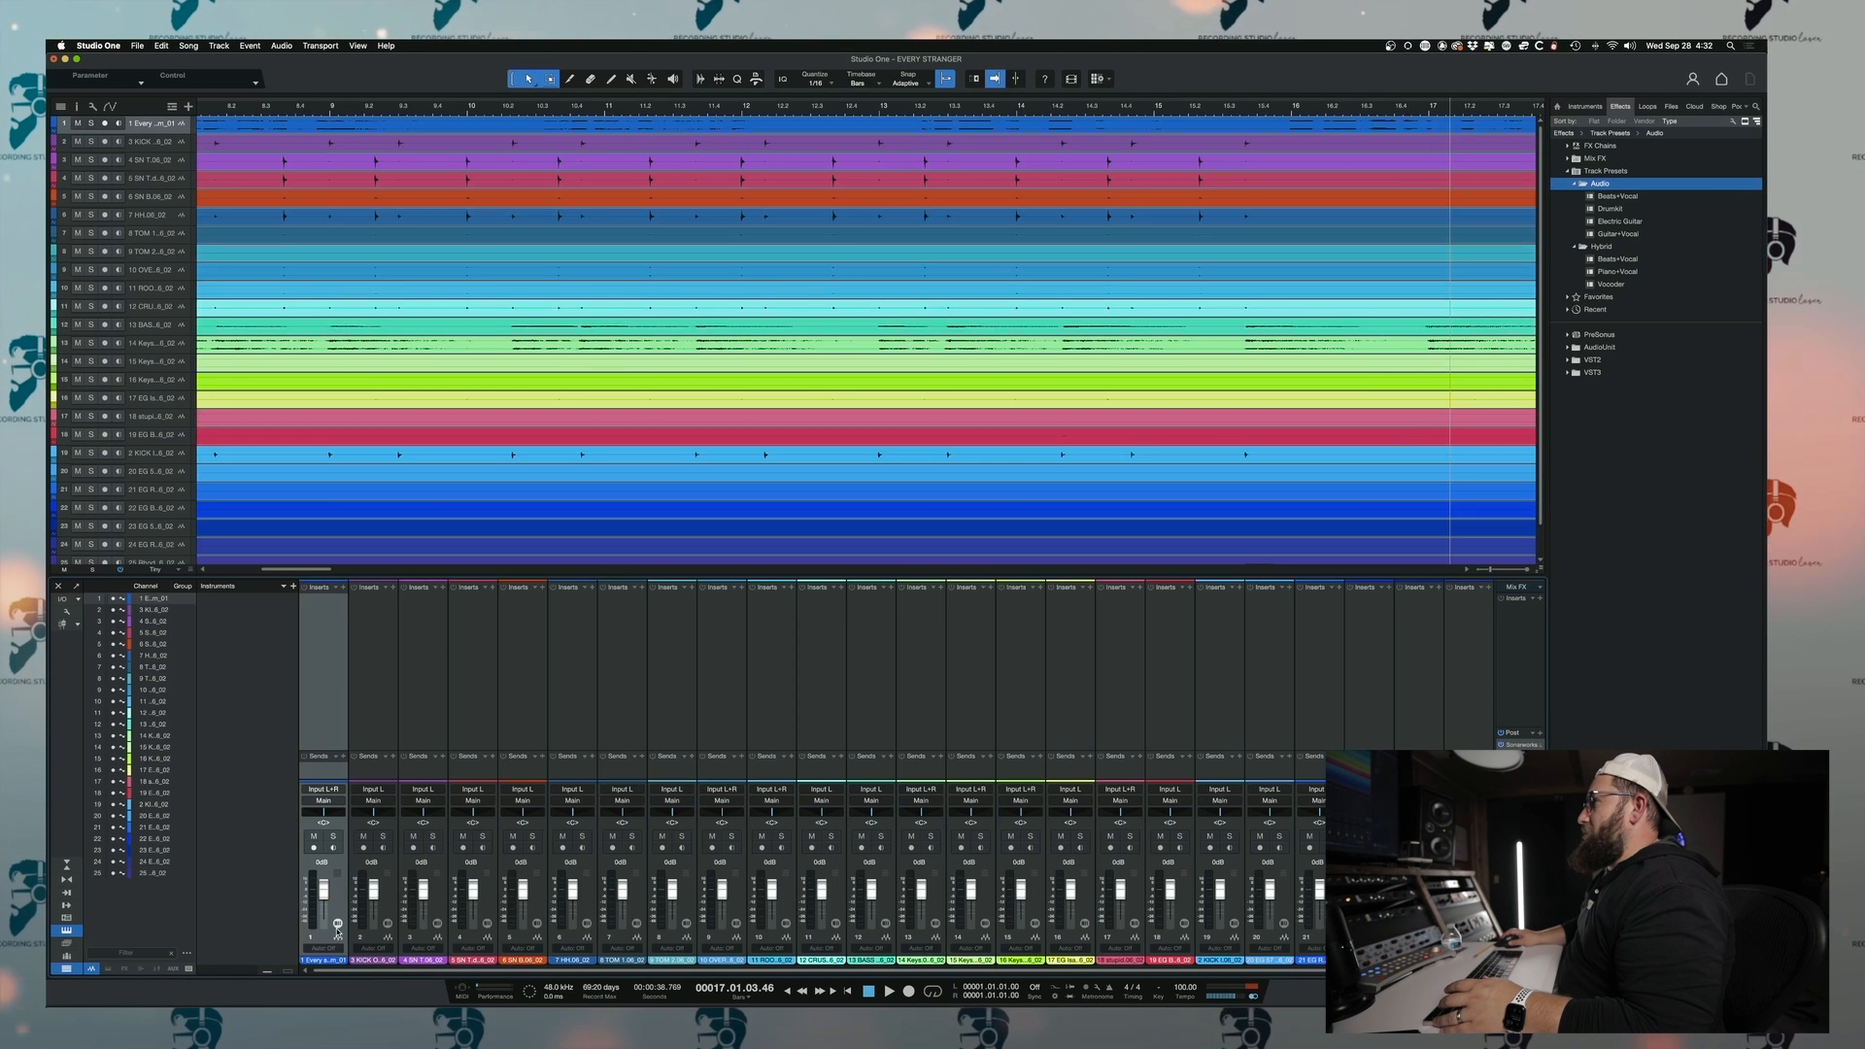
pyautogui.click(338, 938)
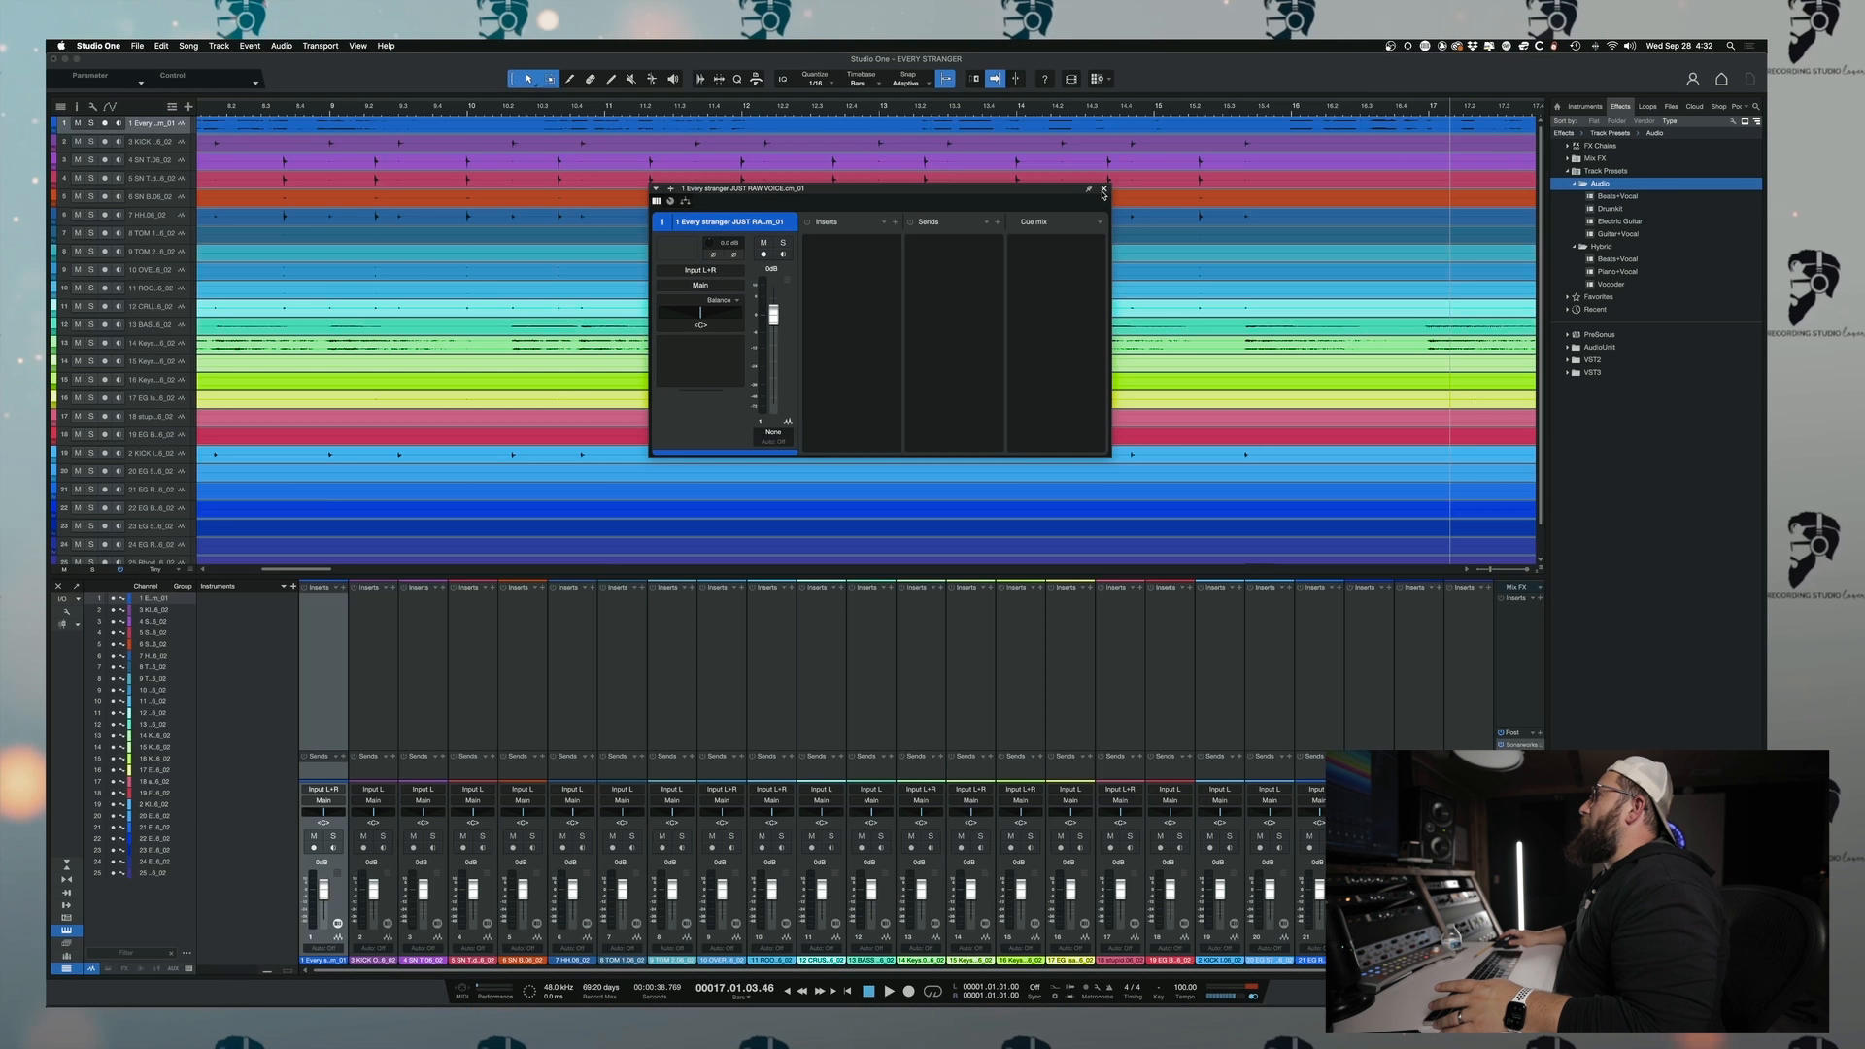
# - Insert Auto-Tune Access on the raw vocal channel and replace it with Auto-Tune Pro
pyautogui.click(897, 222)
pyautogui.click(896, 274)
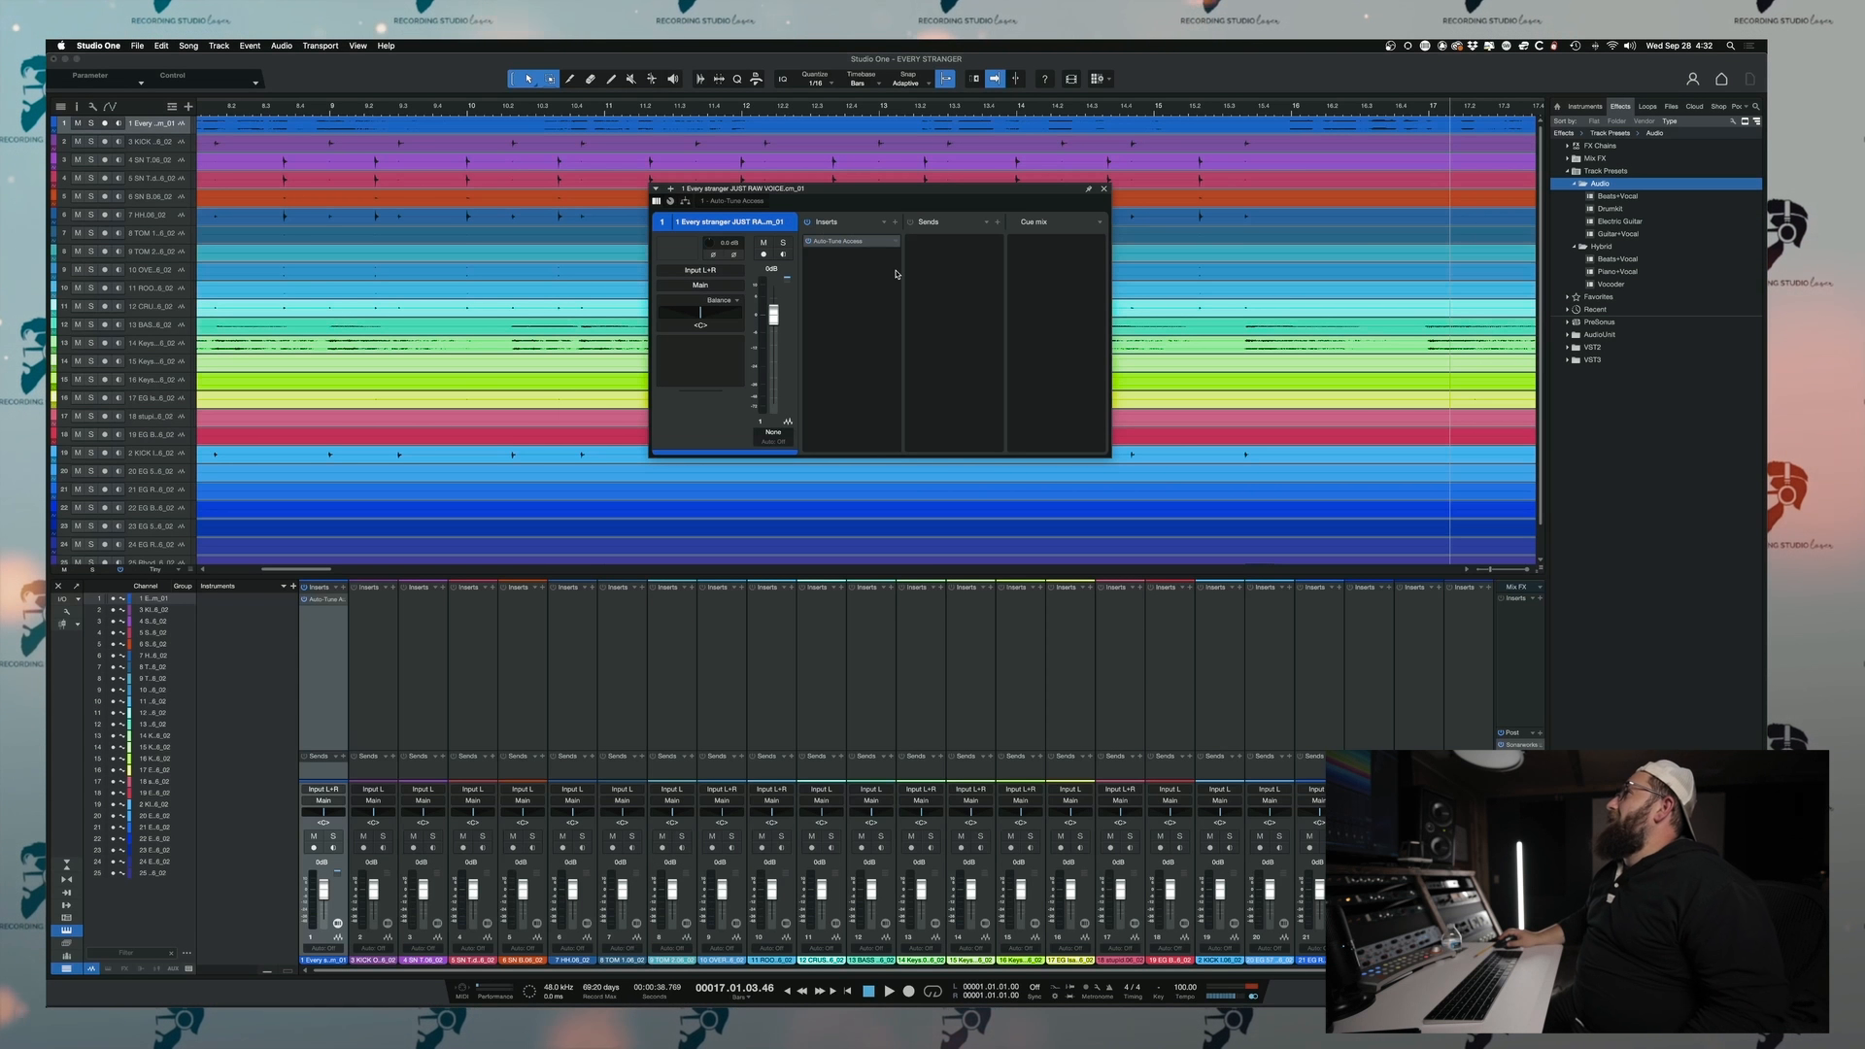
pyautogui.click(895, 241)
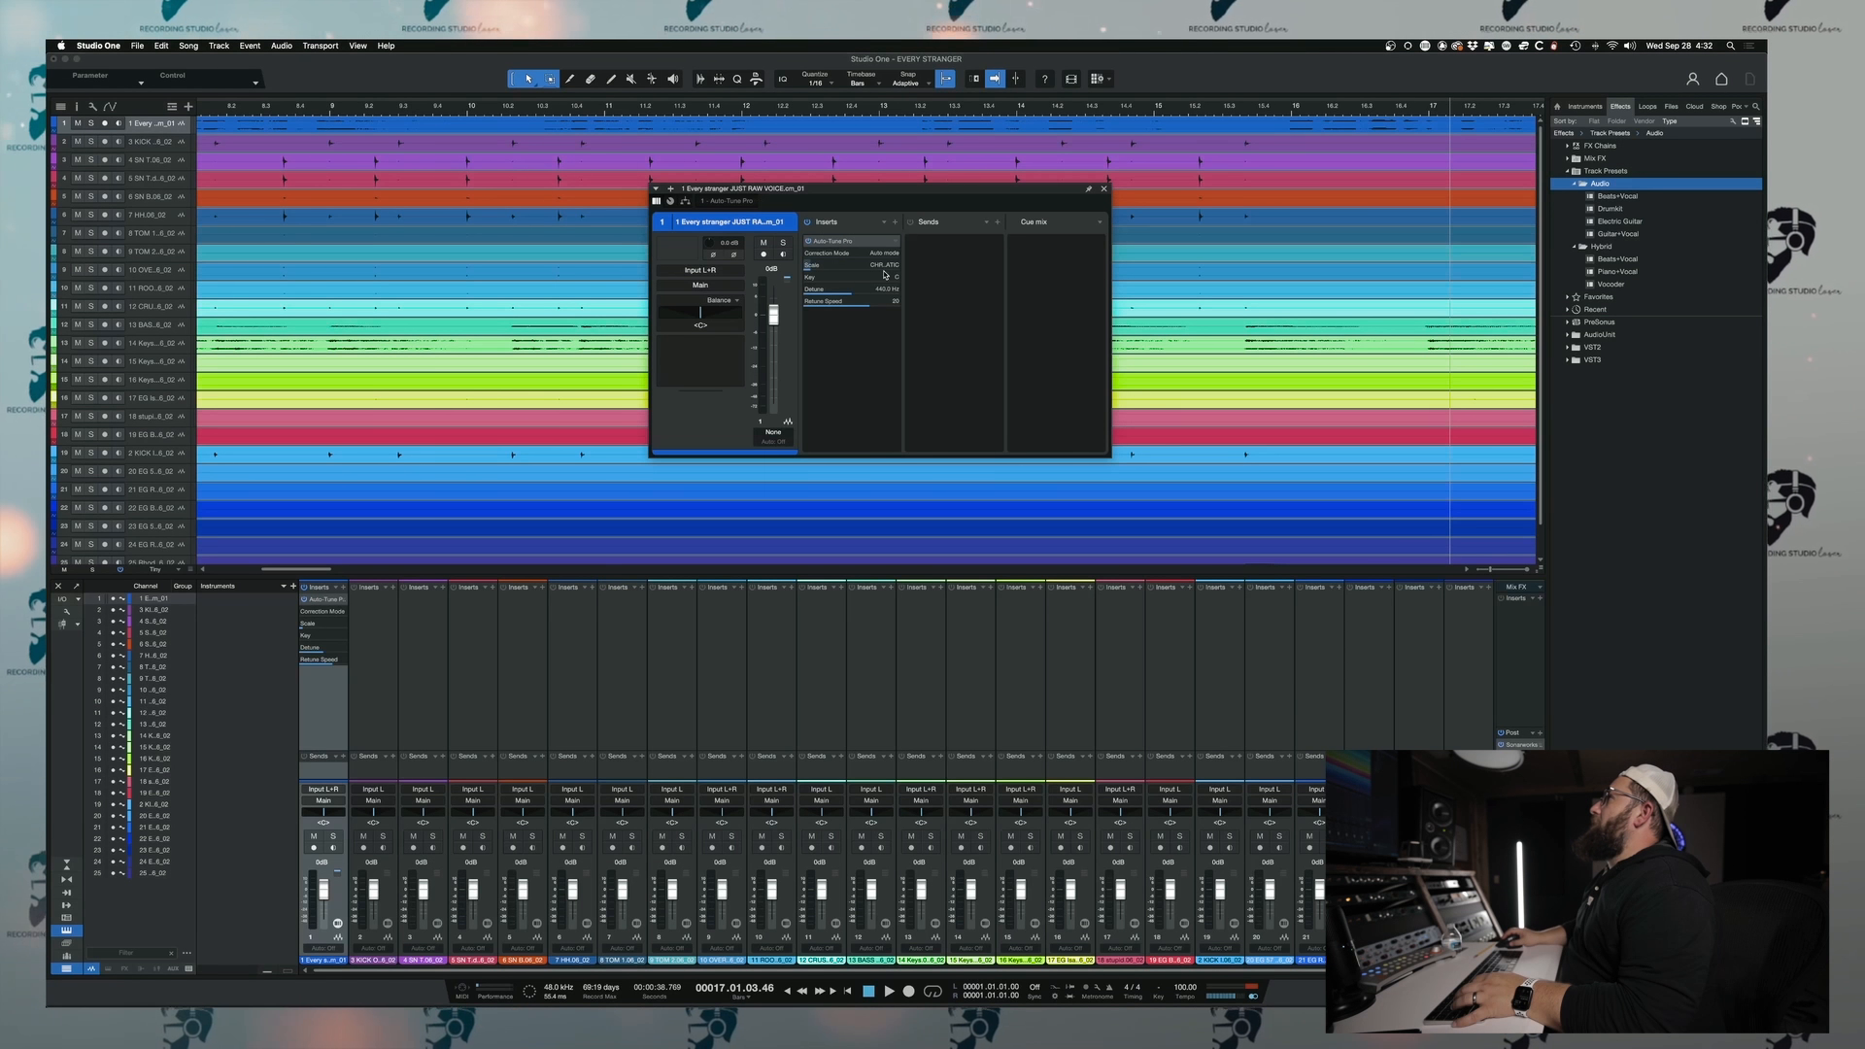
# - Set Auto-Tune Pro's key to A from the channel's inline plug-in parameters and adjust its retune speed during playback
pyautogui.write('B')
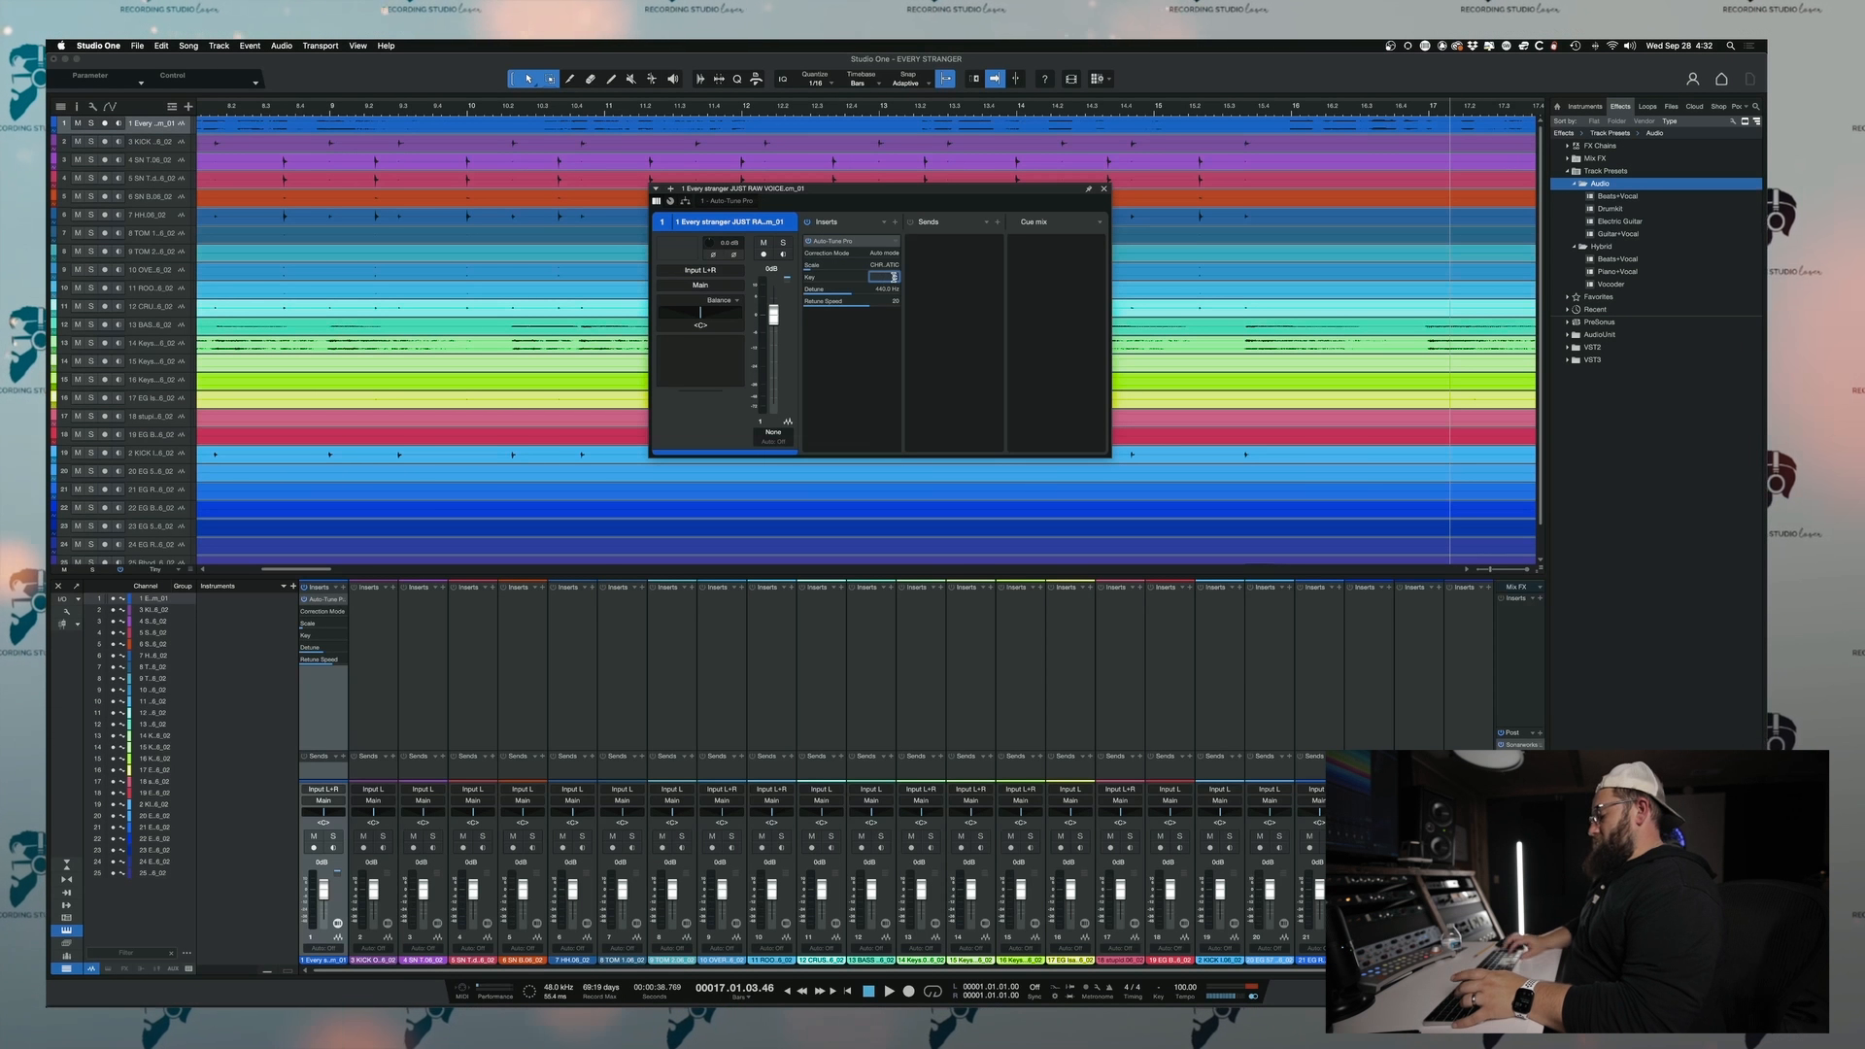
pyautogui.press('Return')
pyautogui.click(884, 277)
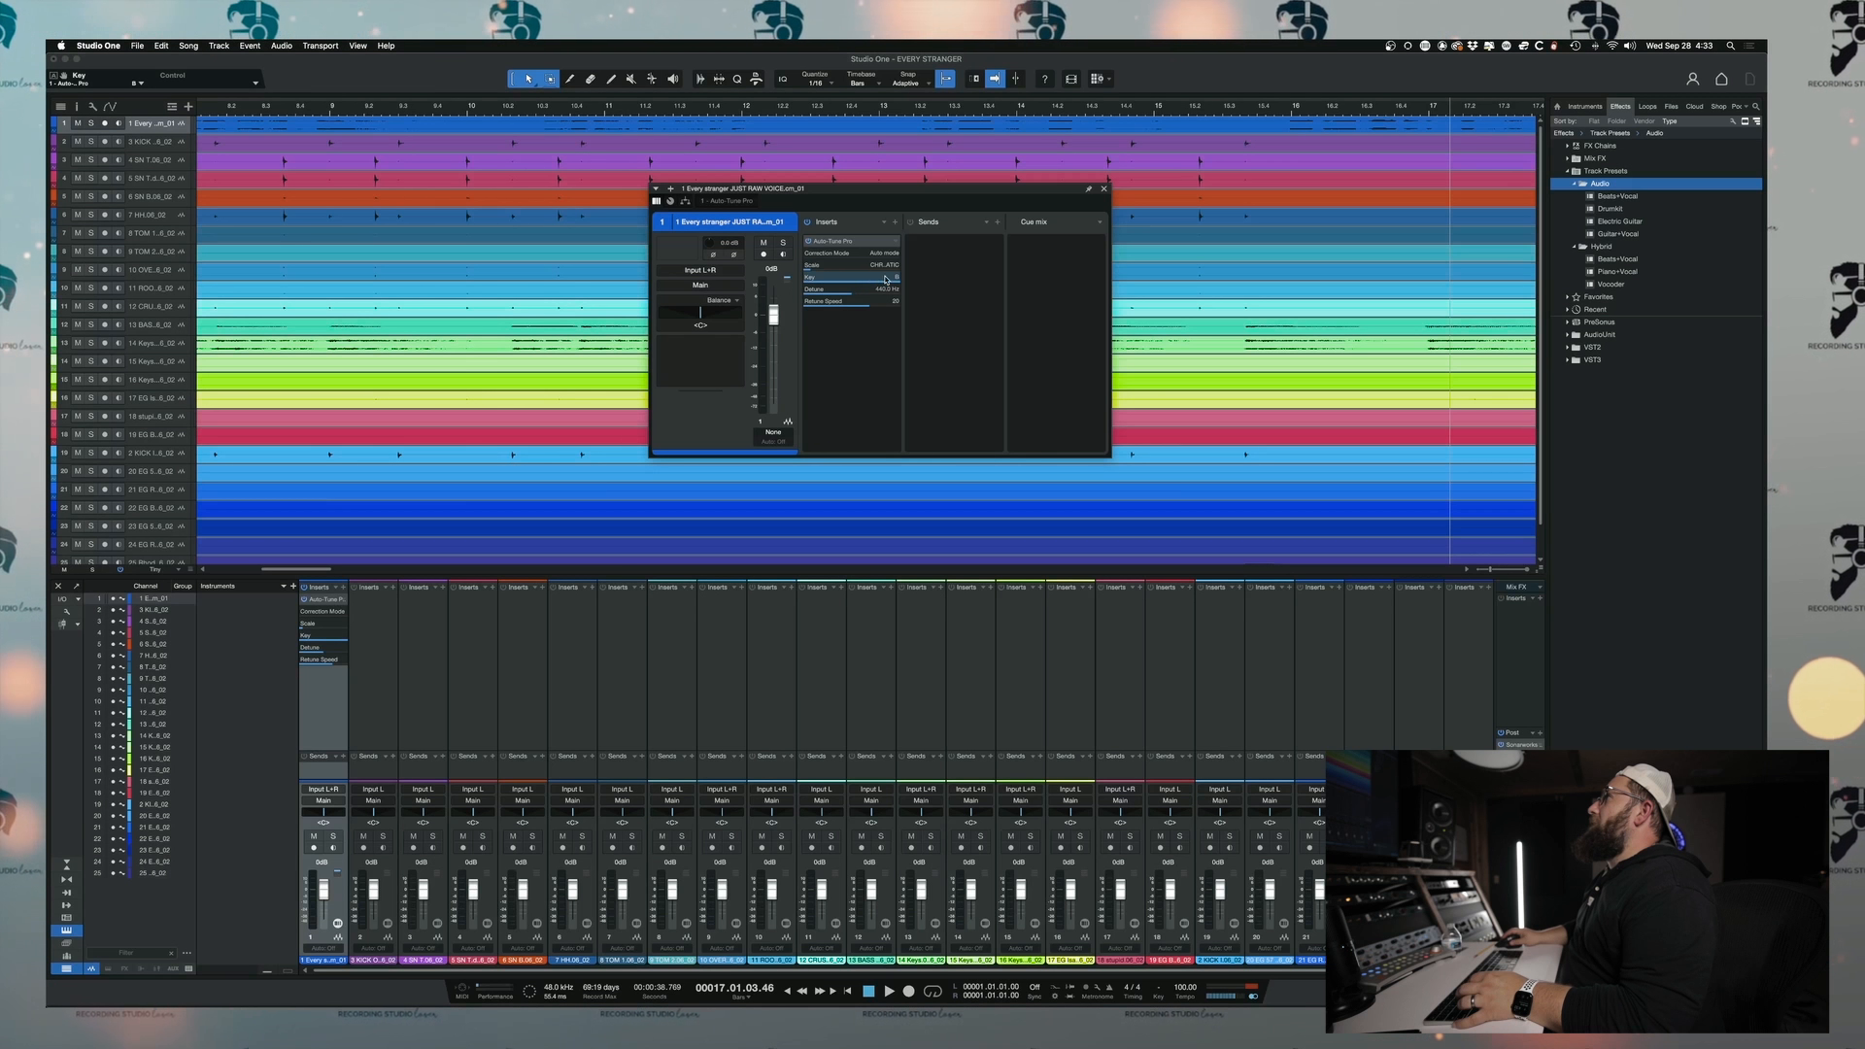
pyautogui.click(849, 362)
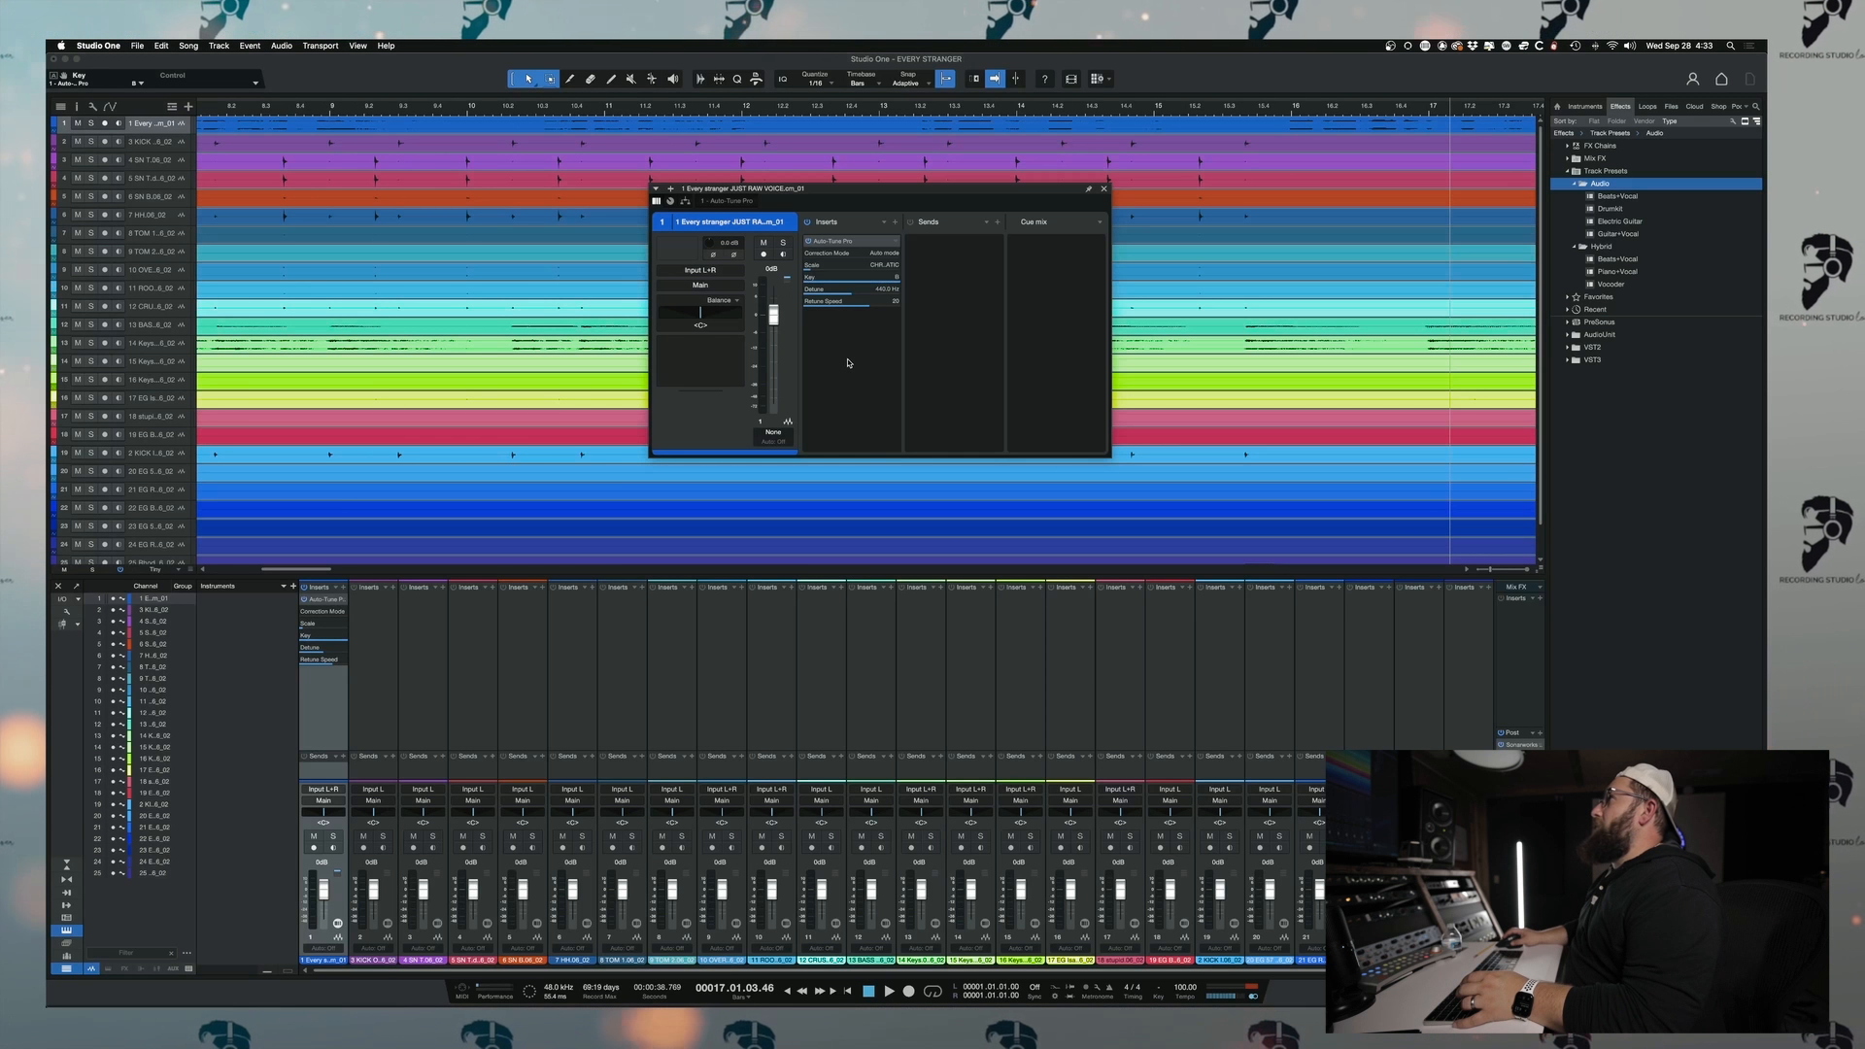
pyautogui.moveTo(863, 278); pyautogui.dragTo(847, 279)
pyautogui.press('space')
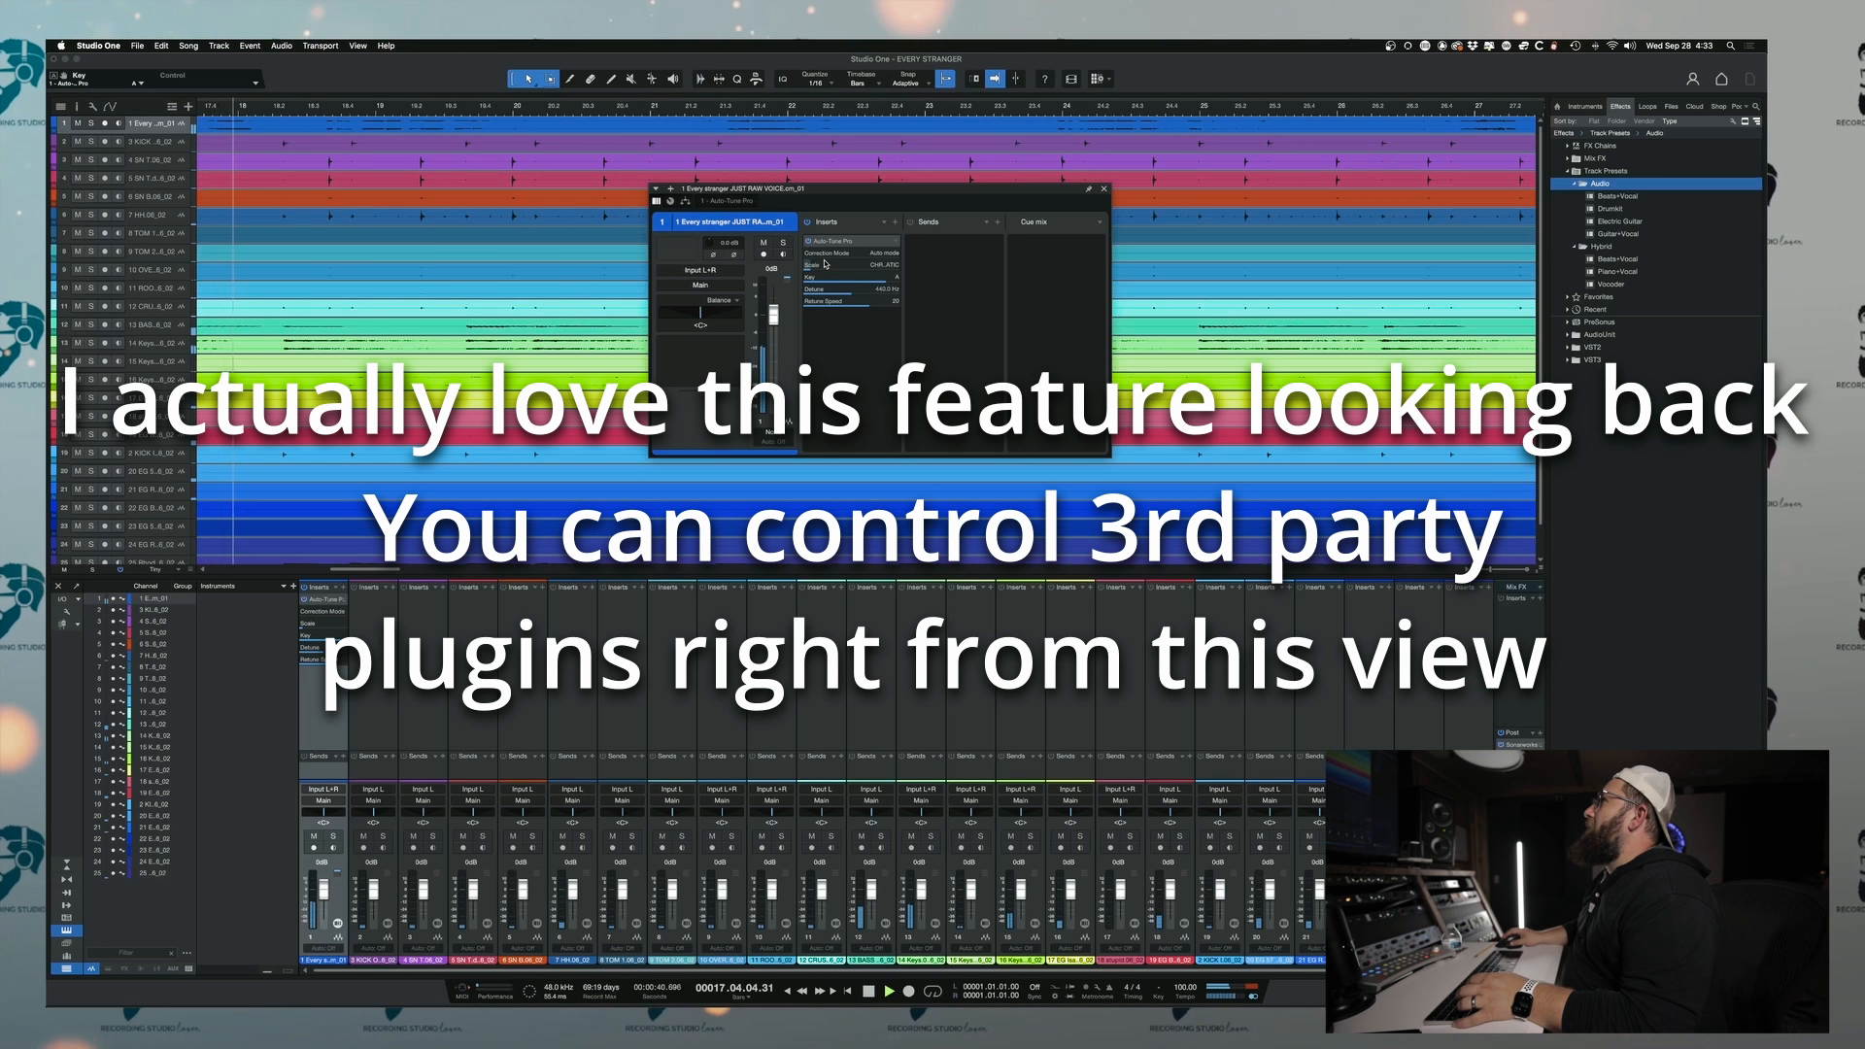
pyautogui.moveTo(829, 307); pyautogui.dragTo(825, 307)
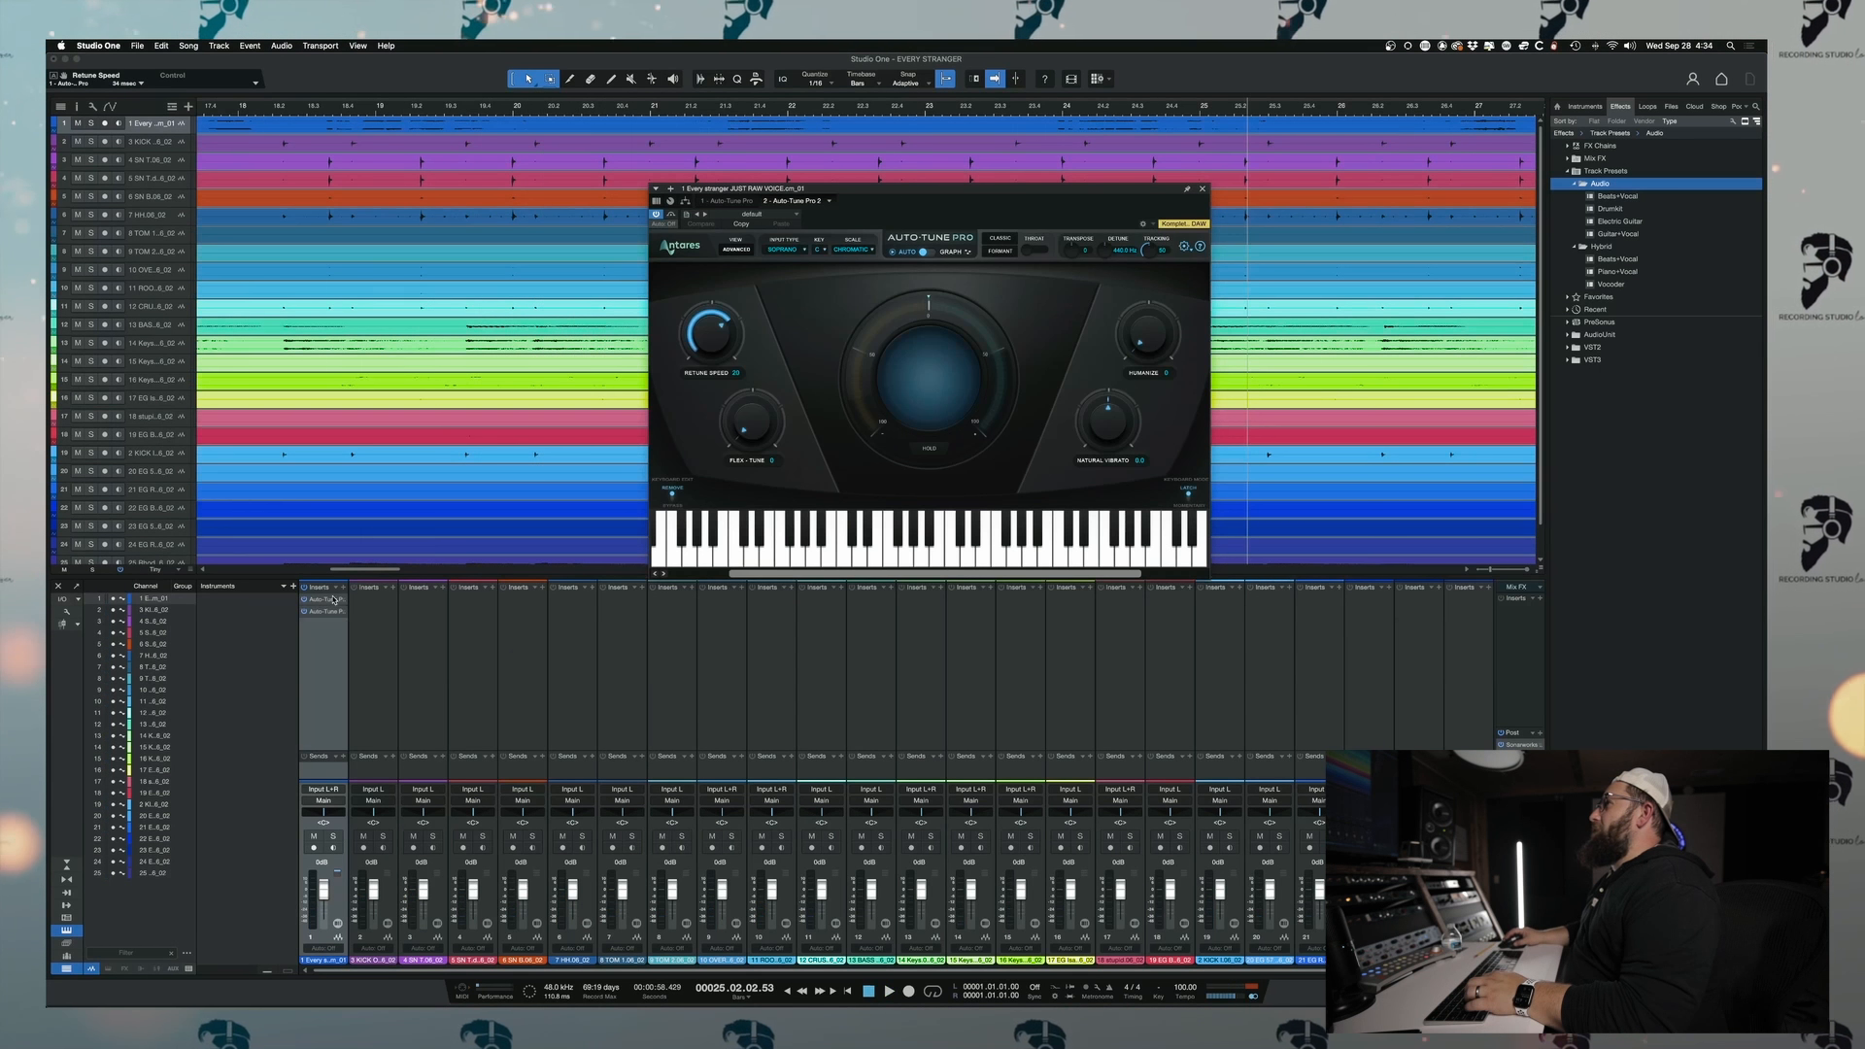
# - Keep only the second Auto-Tune Pro insert on the vocal channel, with input type Alto/Tenor and scale Major
pyautogui.click(333, 599)
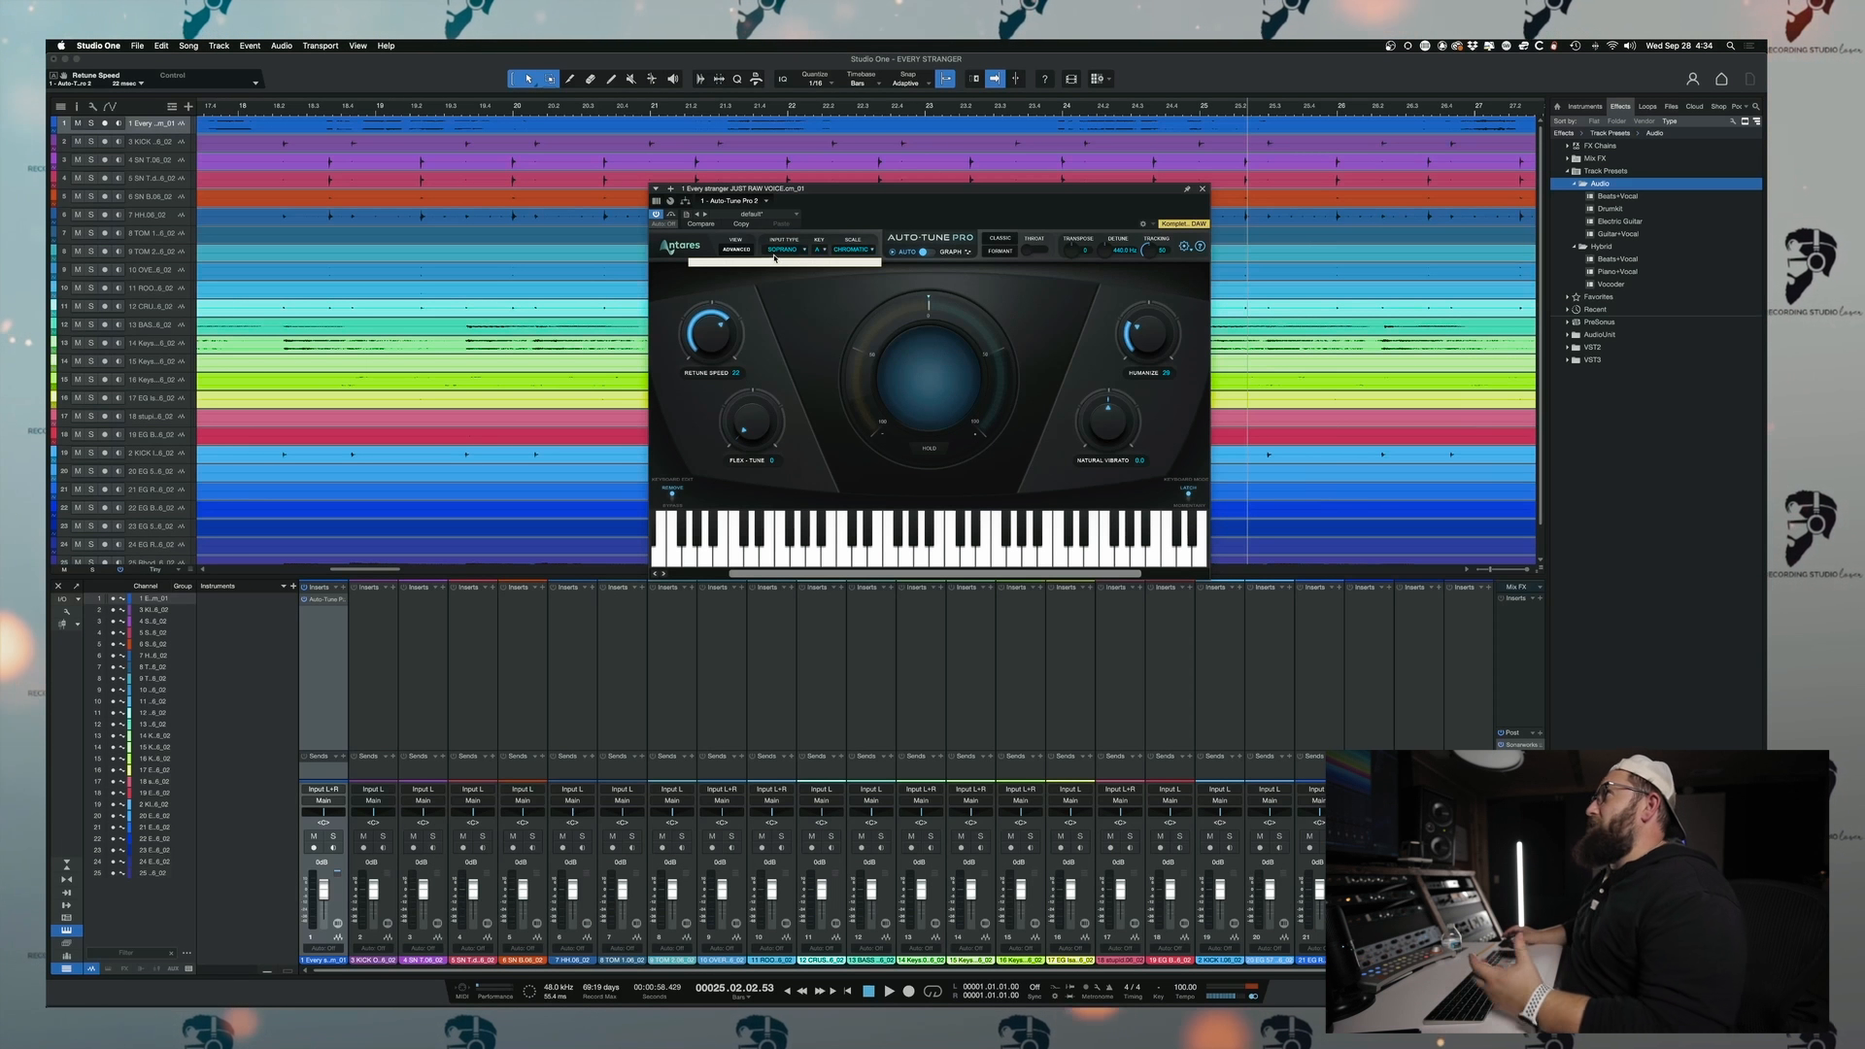
pyautogui.click(776, 256)
pyautogui.click(782, 258)
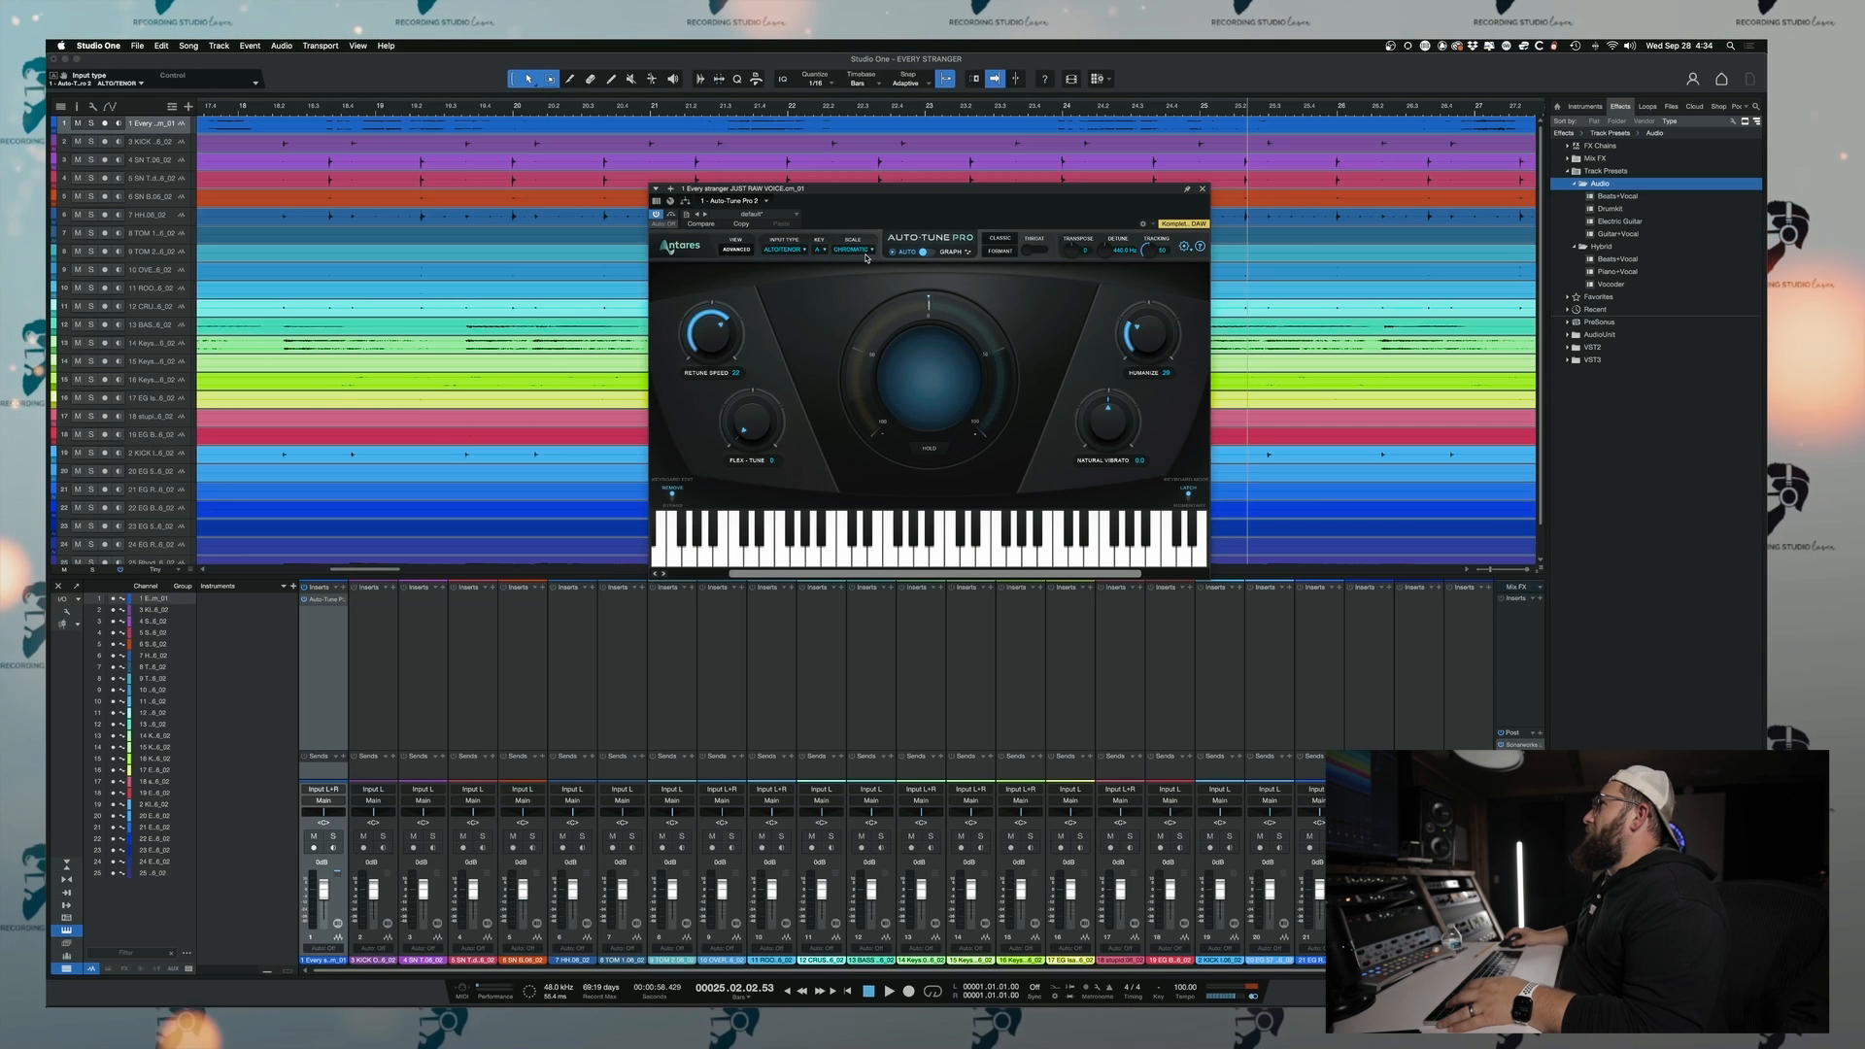
pyautogui.click(865, 249)
pyautogui.click(852, 261)
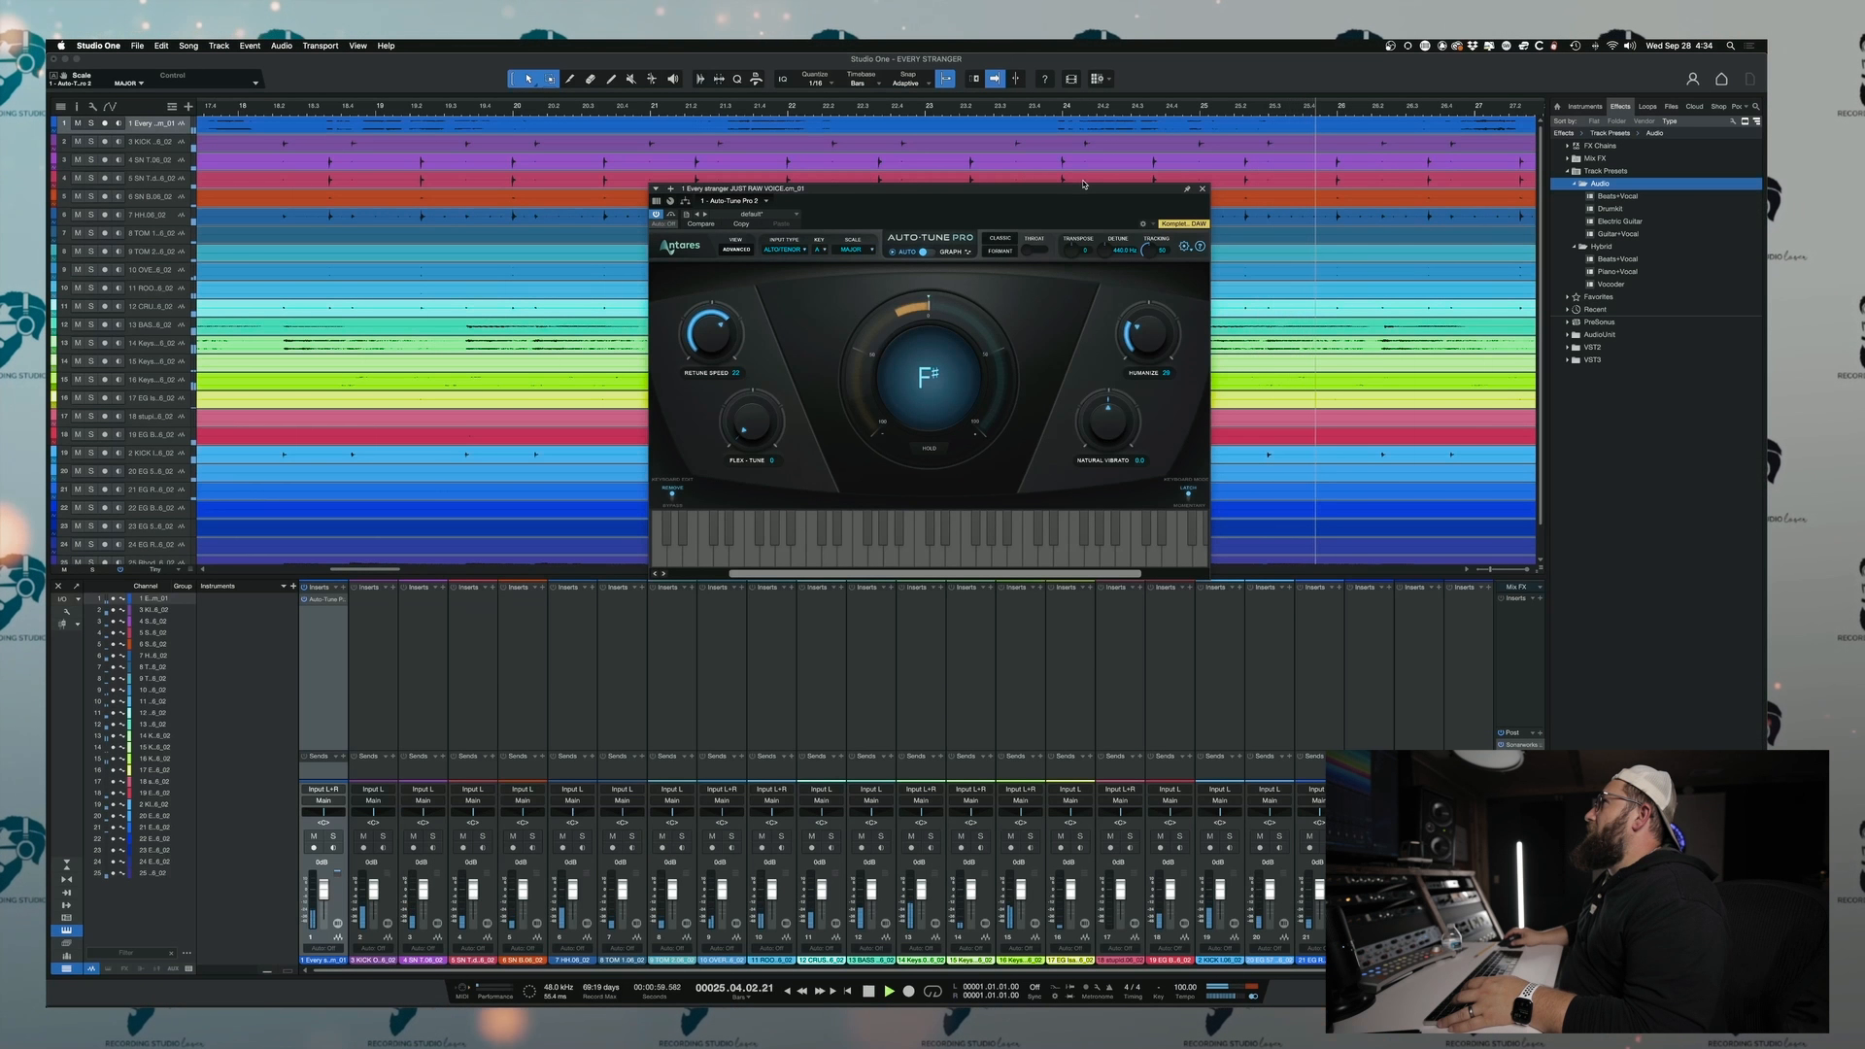
# - Search the effects for "EXTERNAL", insert Pipeline Mono on the Main channel, and open the audio I/O setup from its return input choices
pyautogui.write('E')
pyautogui.write('XTERNAL')
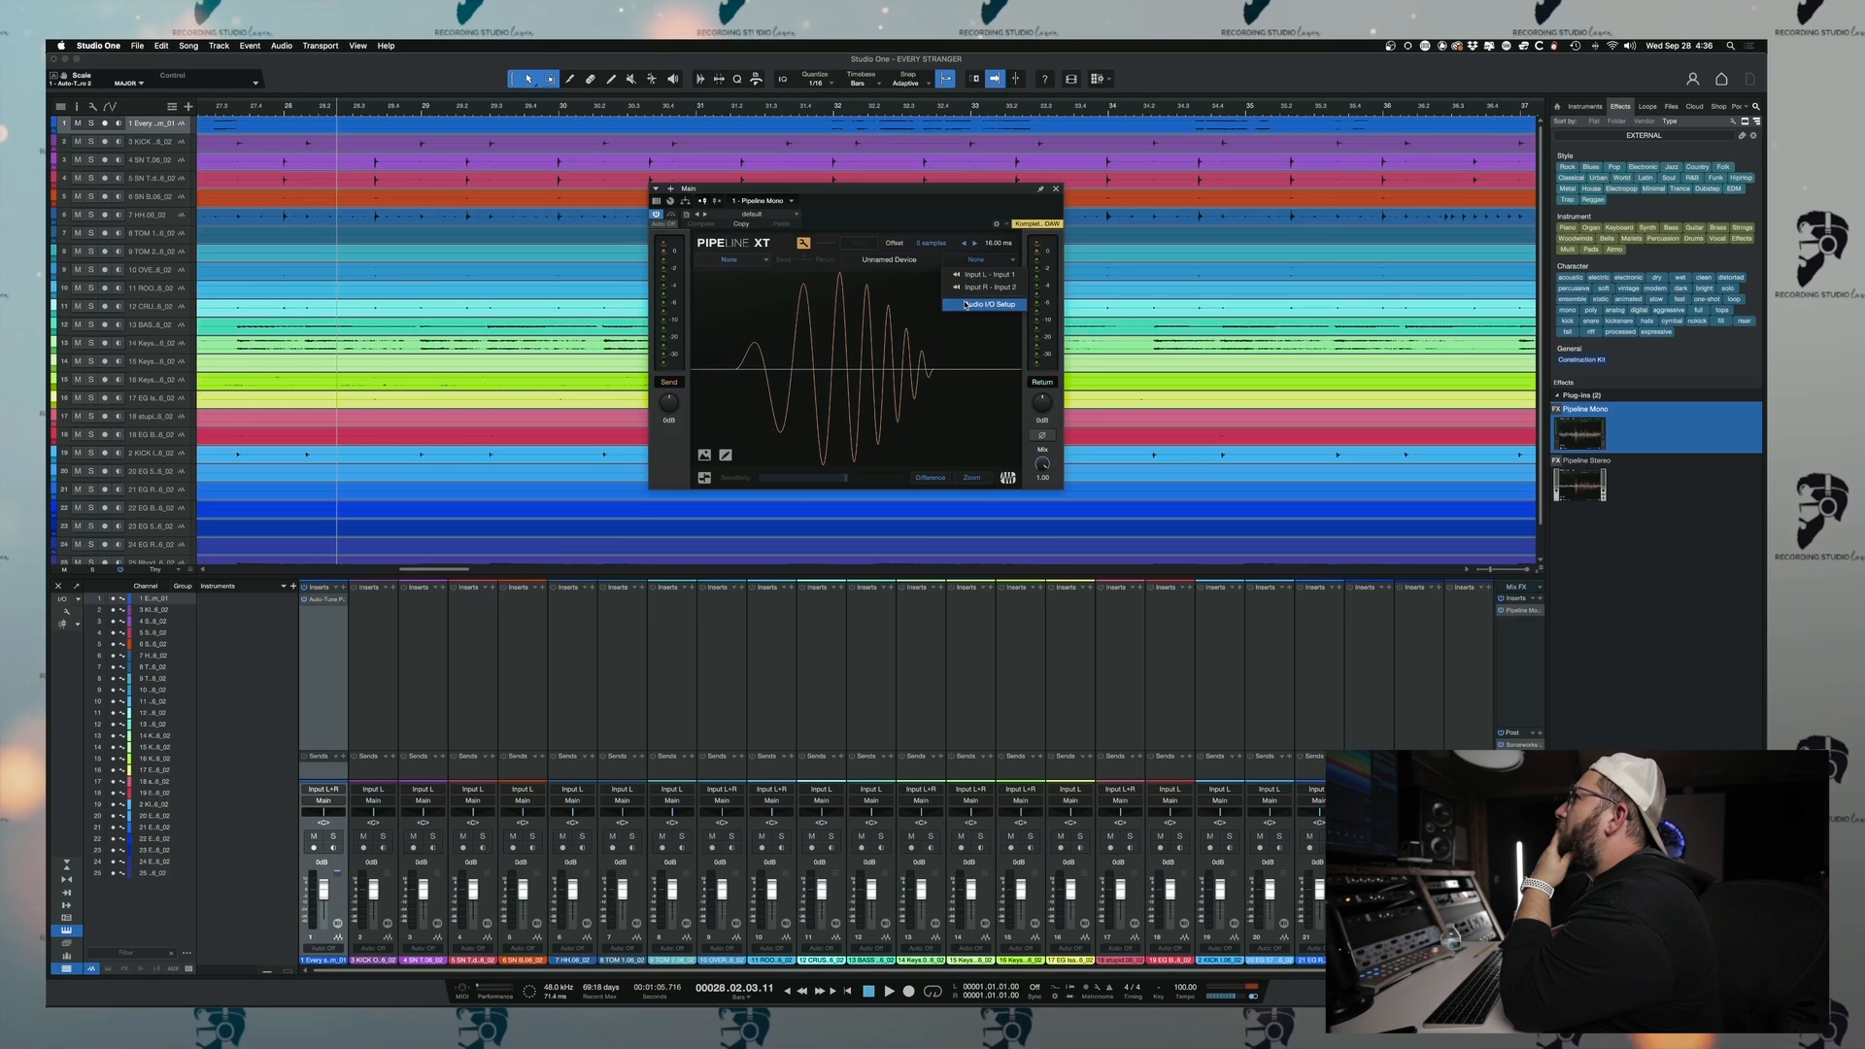
pyautogui.click(965, 304)
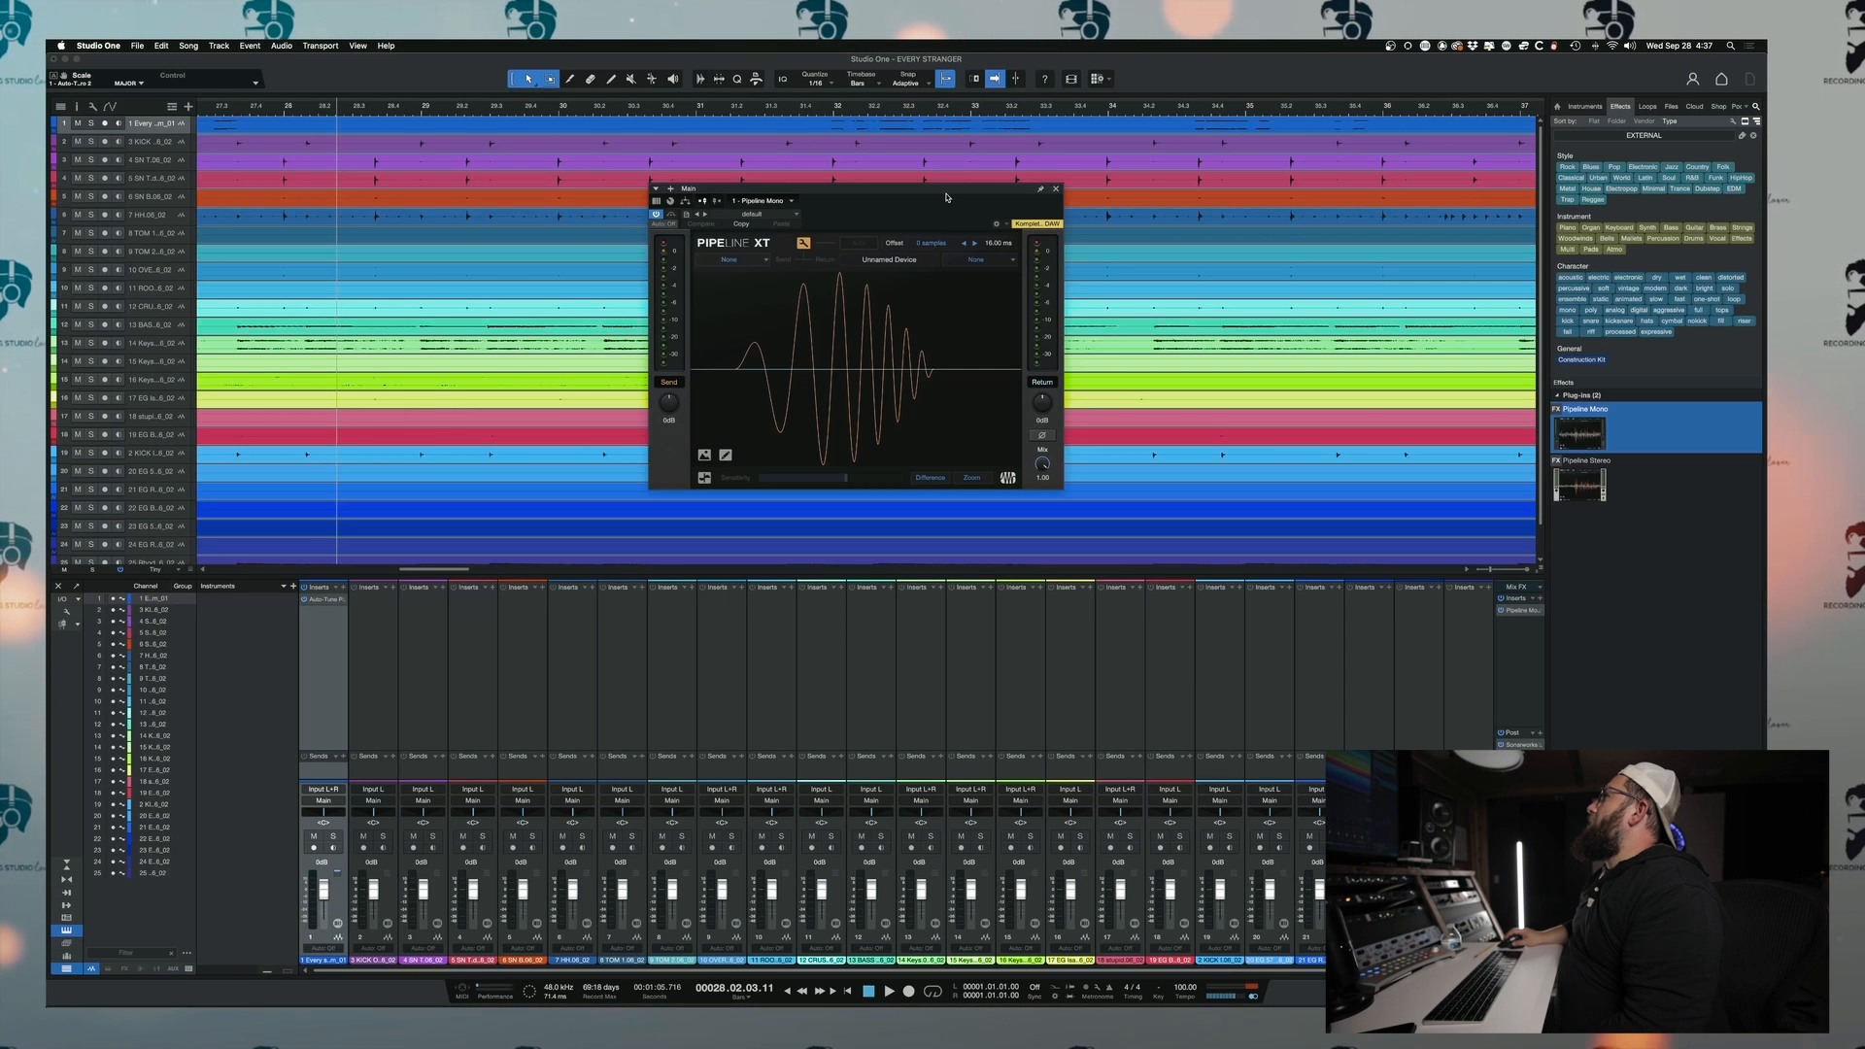
pyautogui.click(1054, 190)
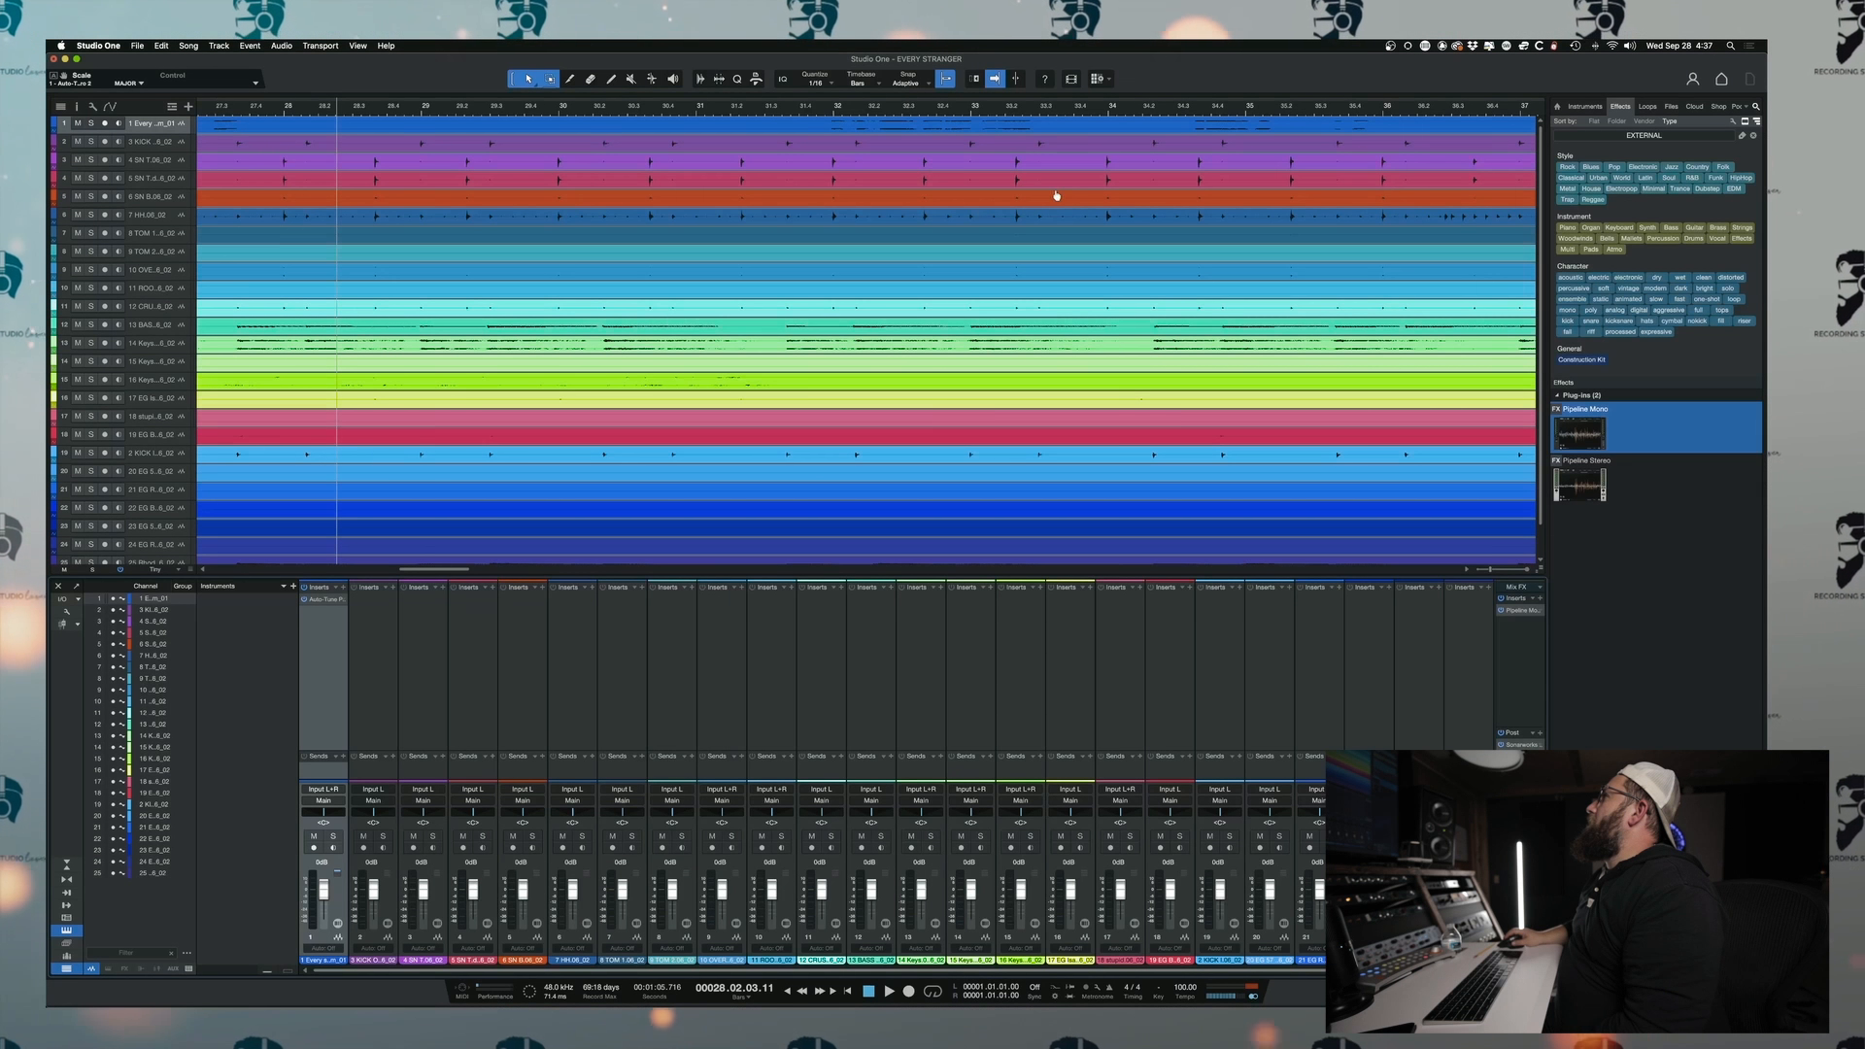
# - Replace Pipeline Mono on the Main channel with Pipeline Stereo and set its return to the Input 9 + 10 pair
pyautogui.click(1533, 609)
pyautogui.click(1510, 642)
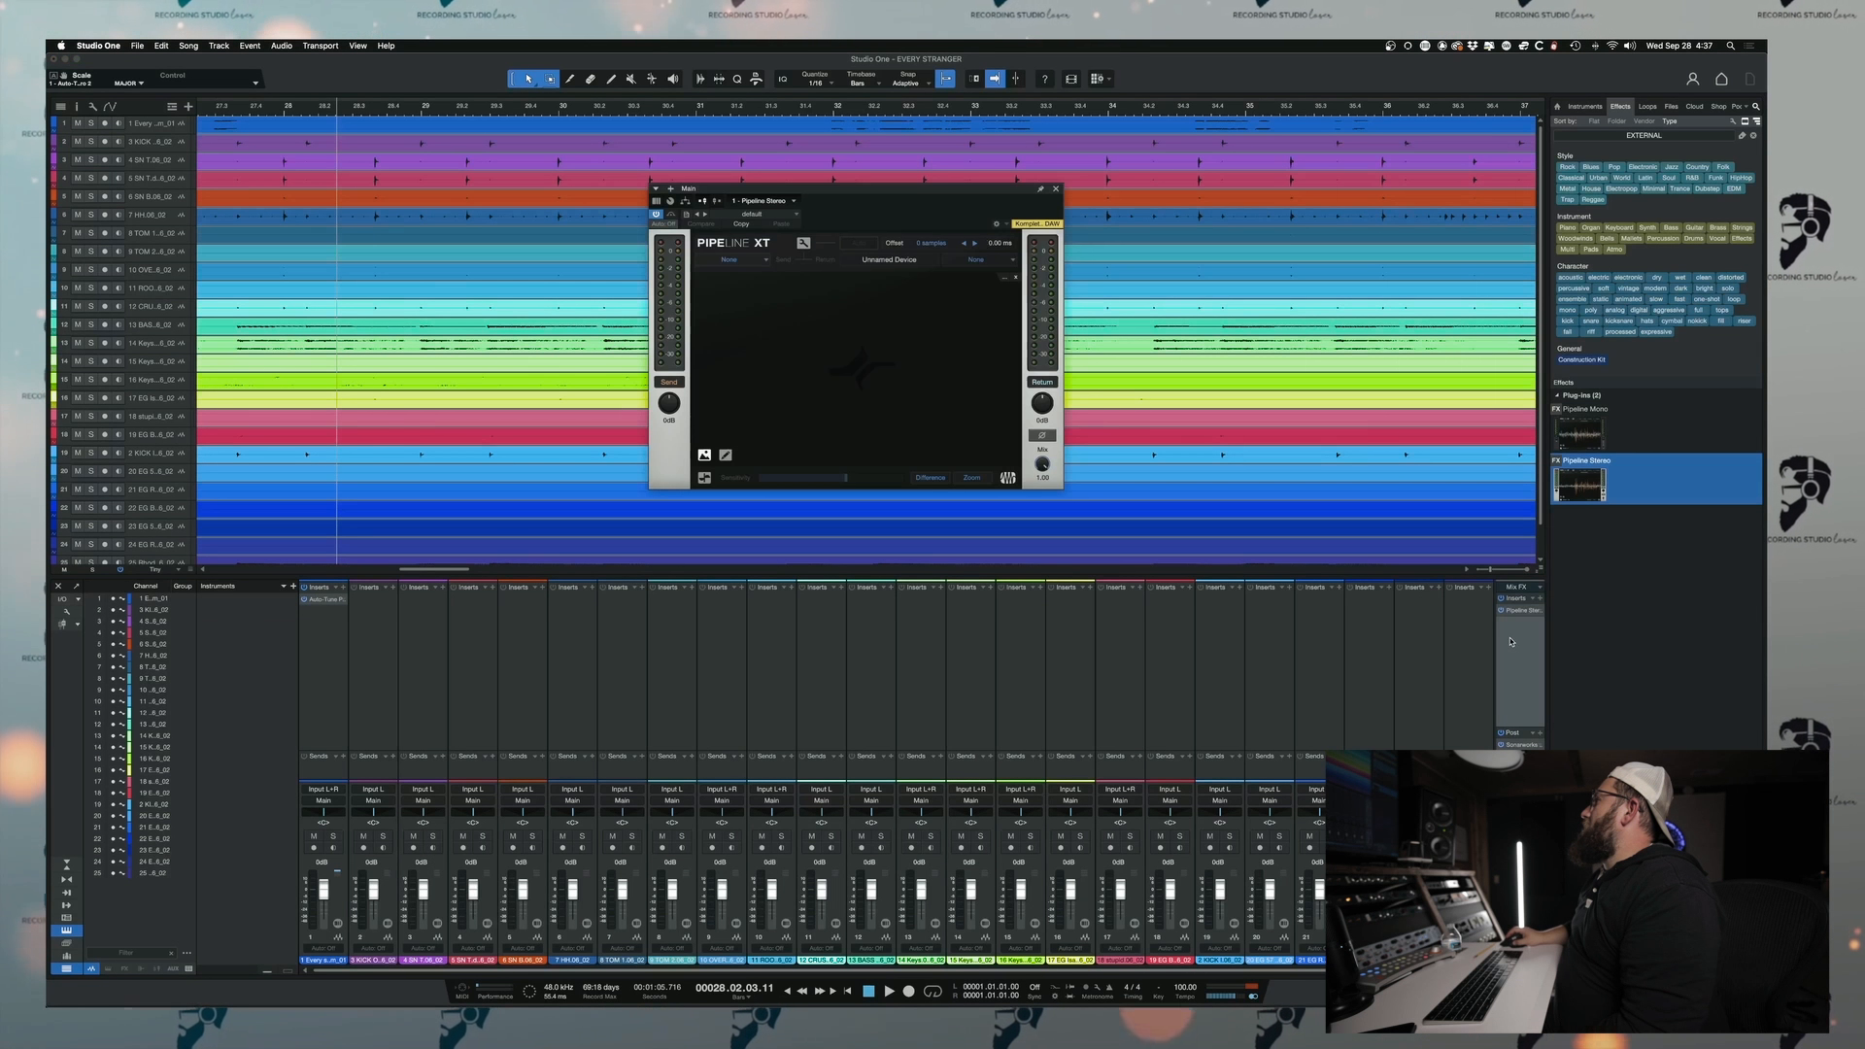
pyautogui.click(976, 260)
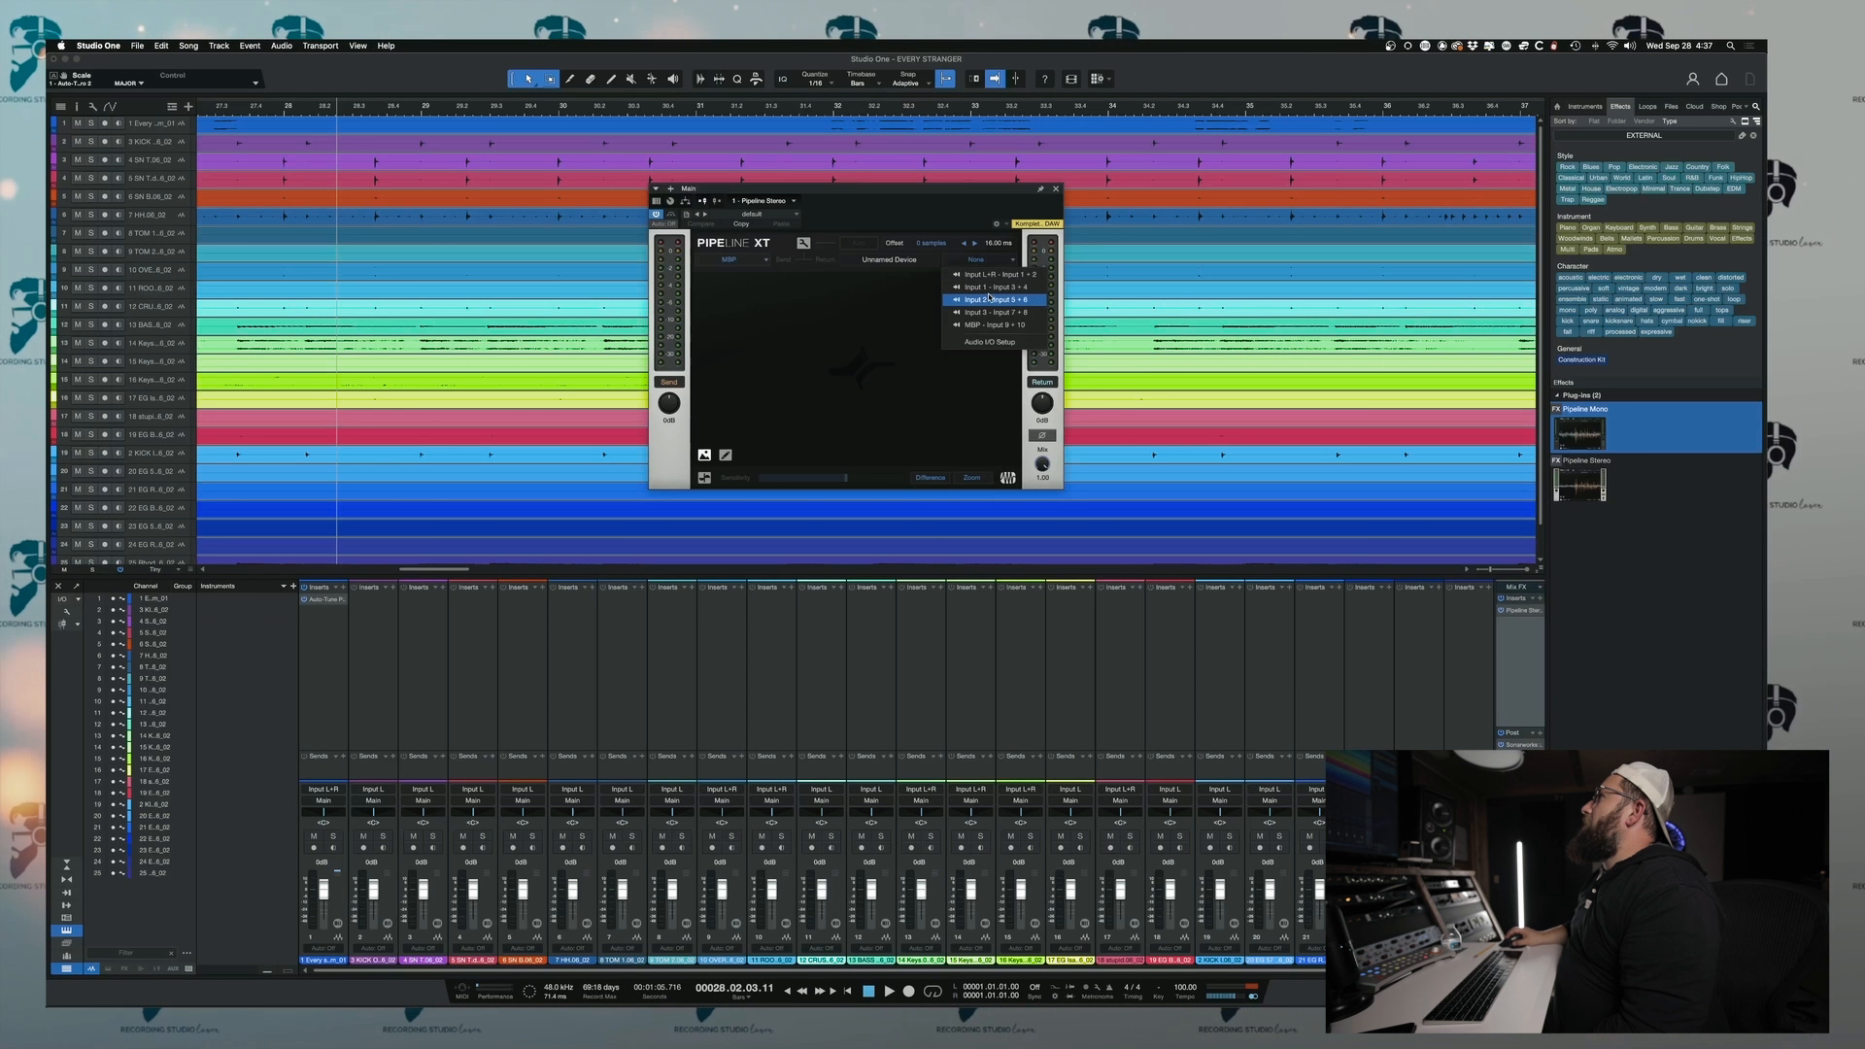
pyautogui.click(966, 320)
# - Set Pipeline Stereo's latency offset automatically, and test its level and mix controls while the song plays
pyautogui.press('space')
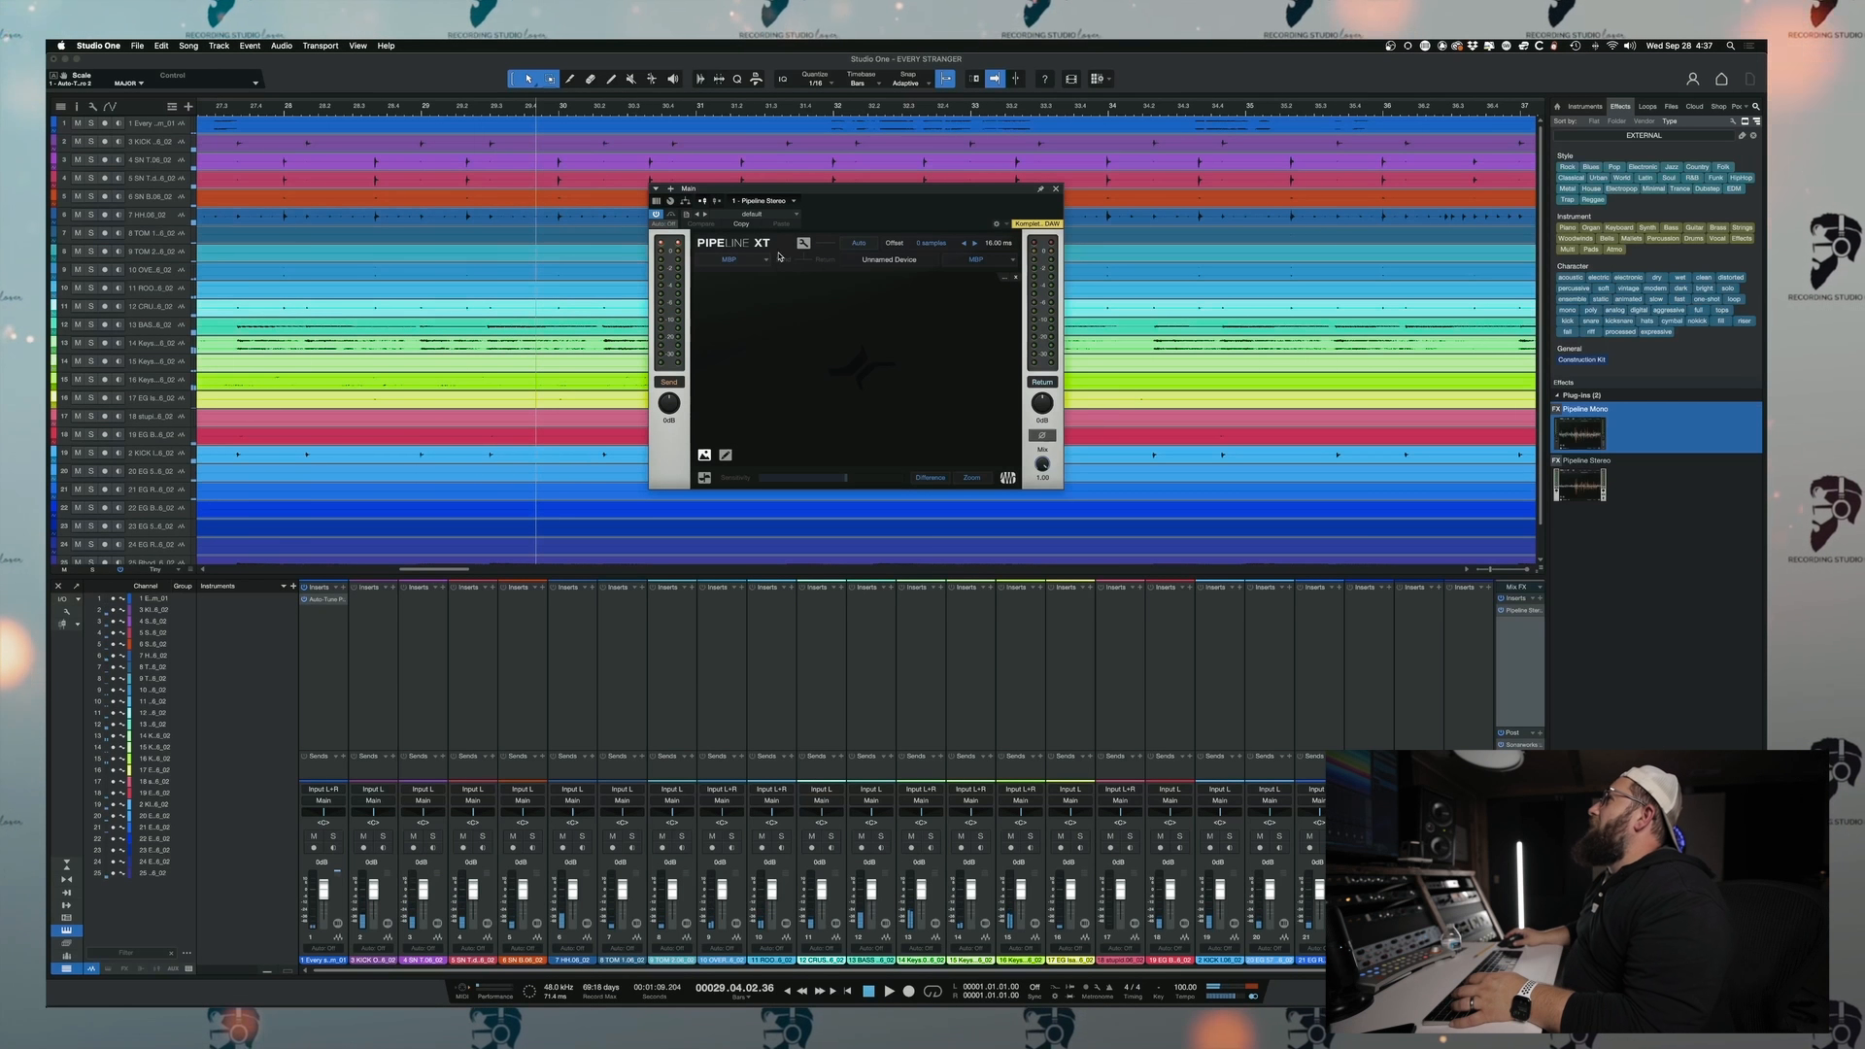
pyautogui.click(872, 244)
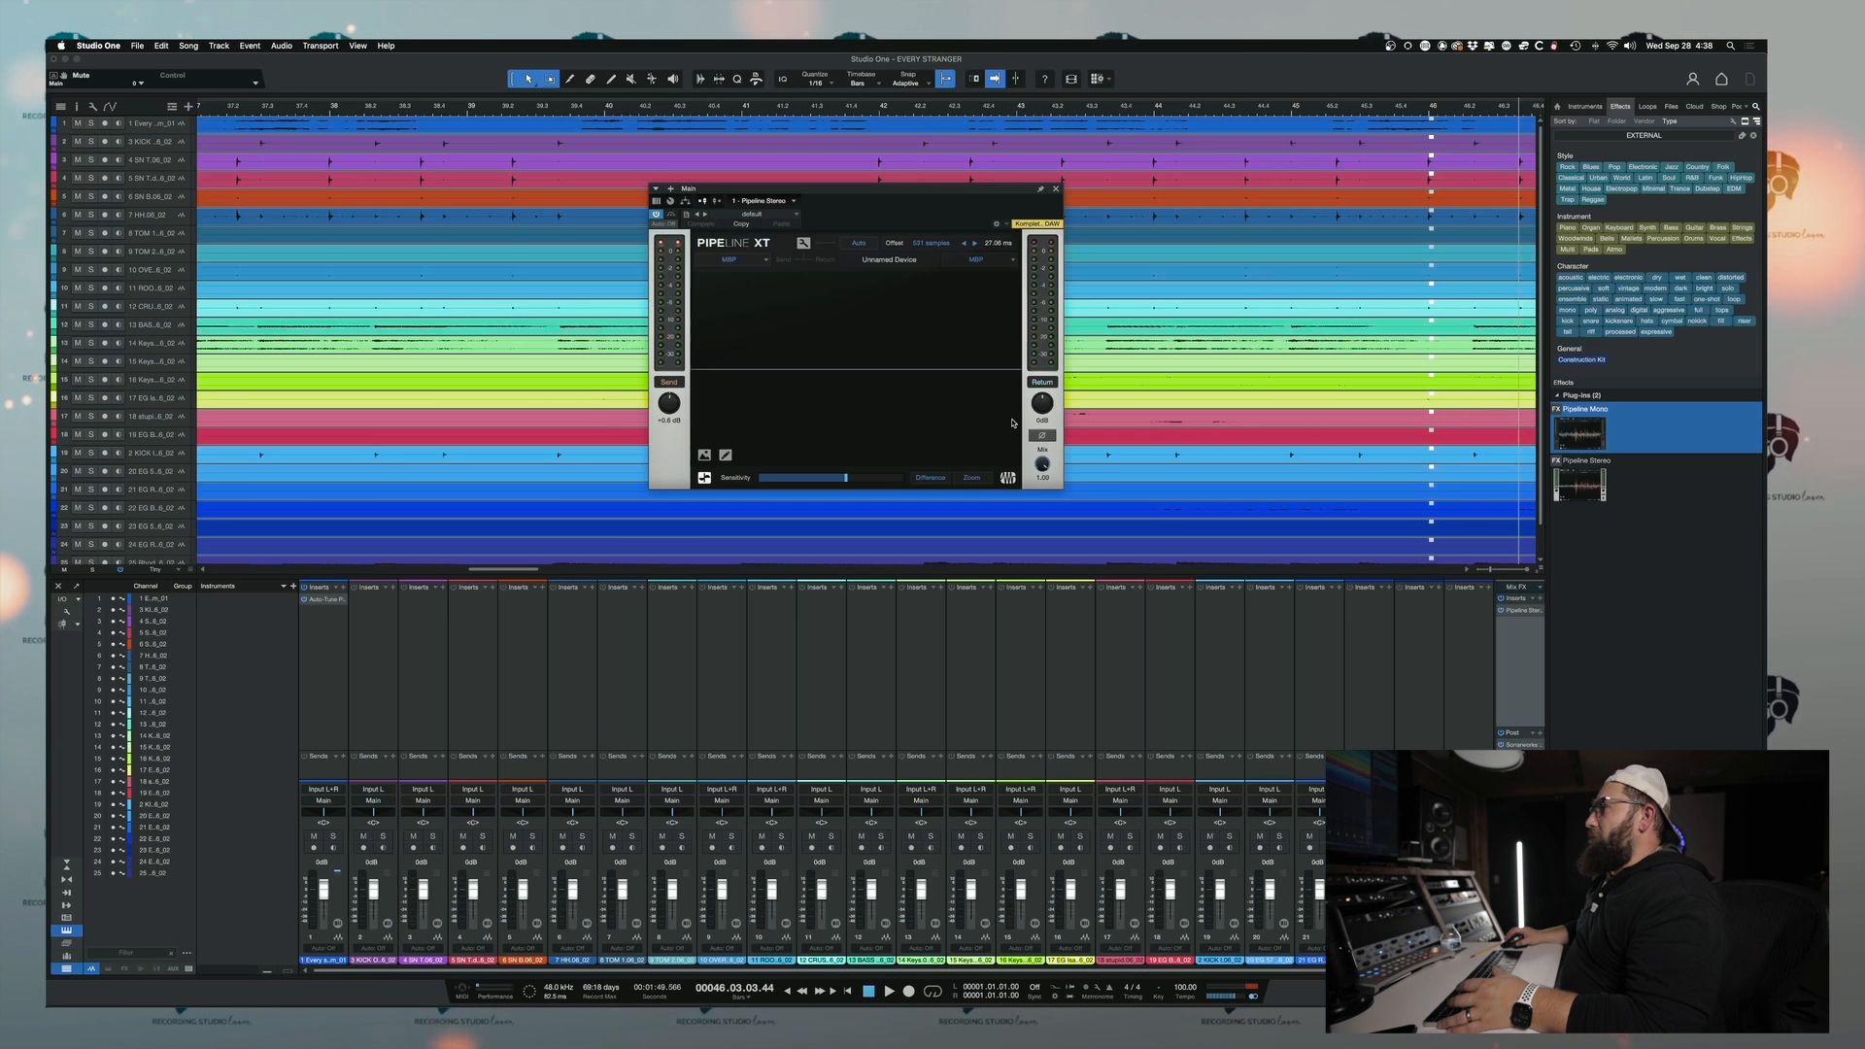
pyautogui.press('space')
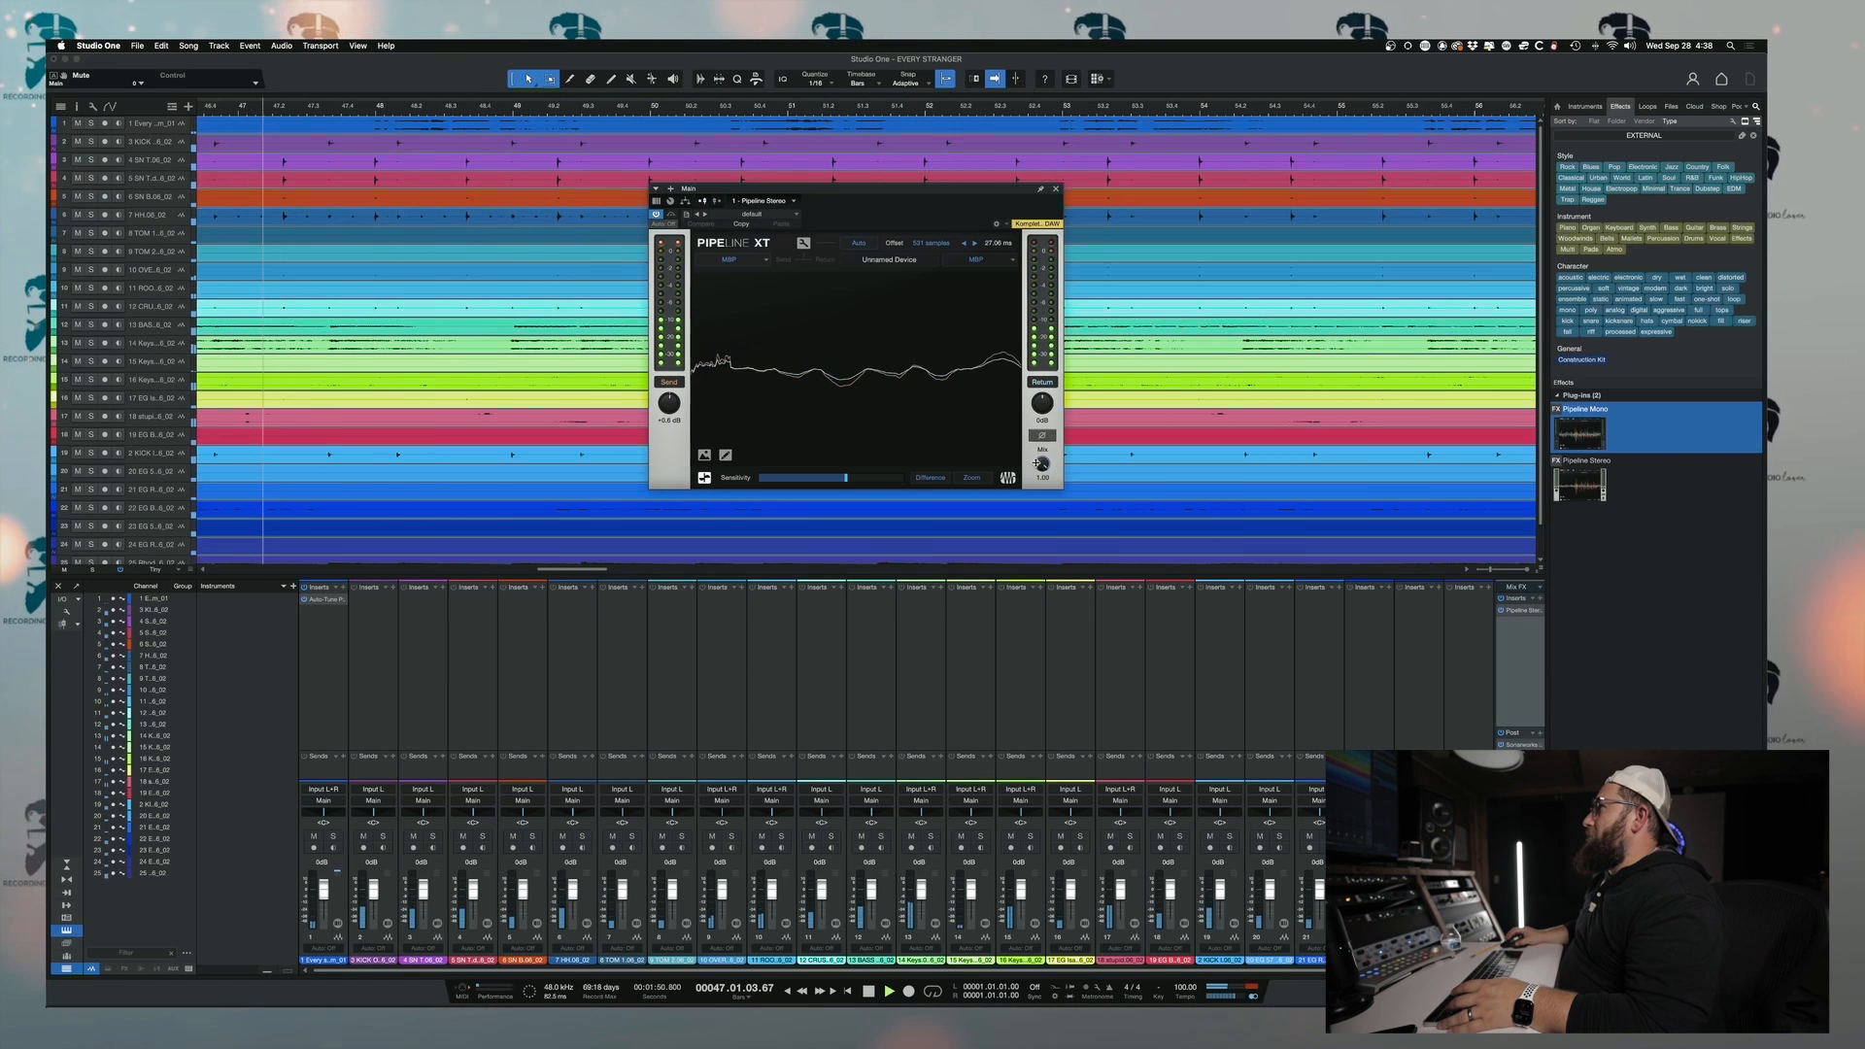
pyautogui.moveTo(1041, 464); pyautogui.dragTo(1039, 398)
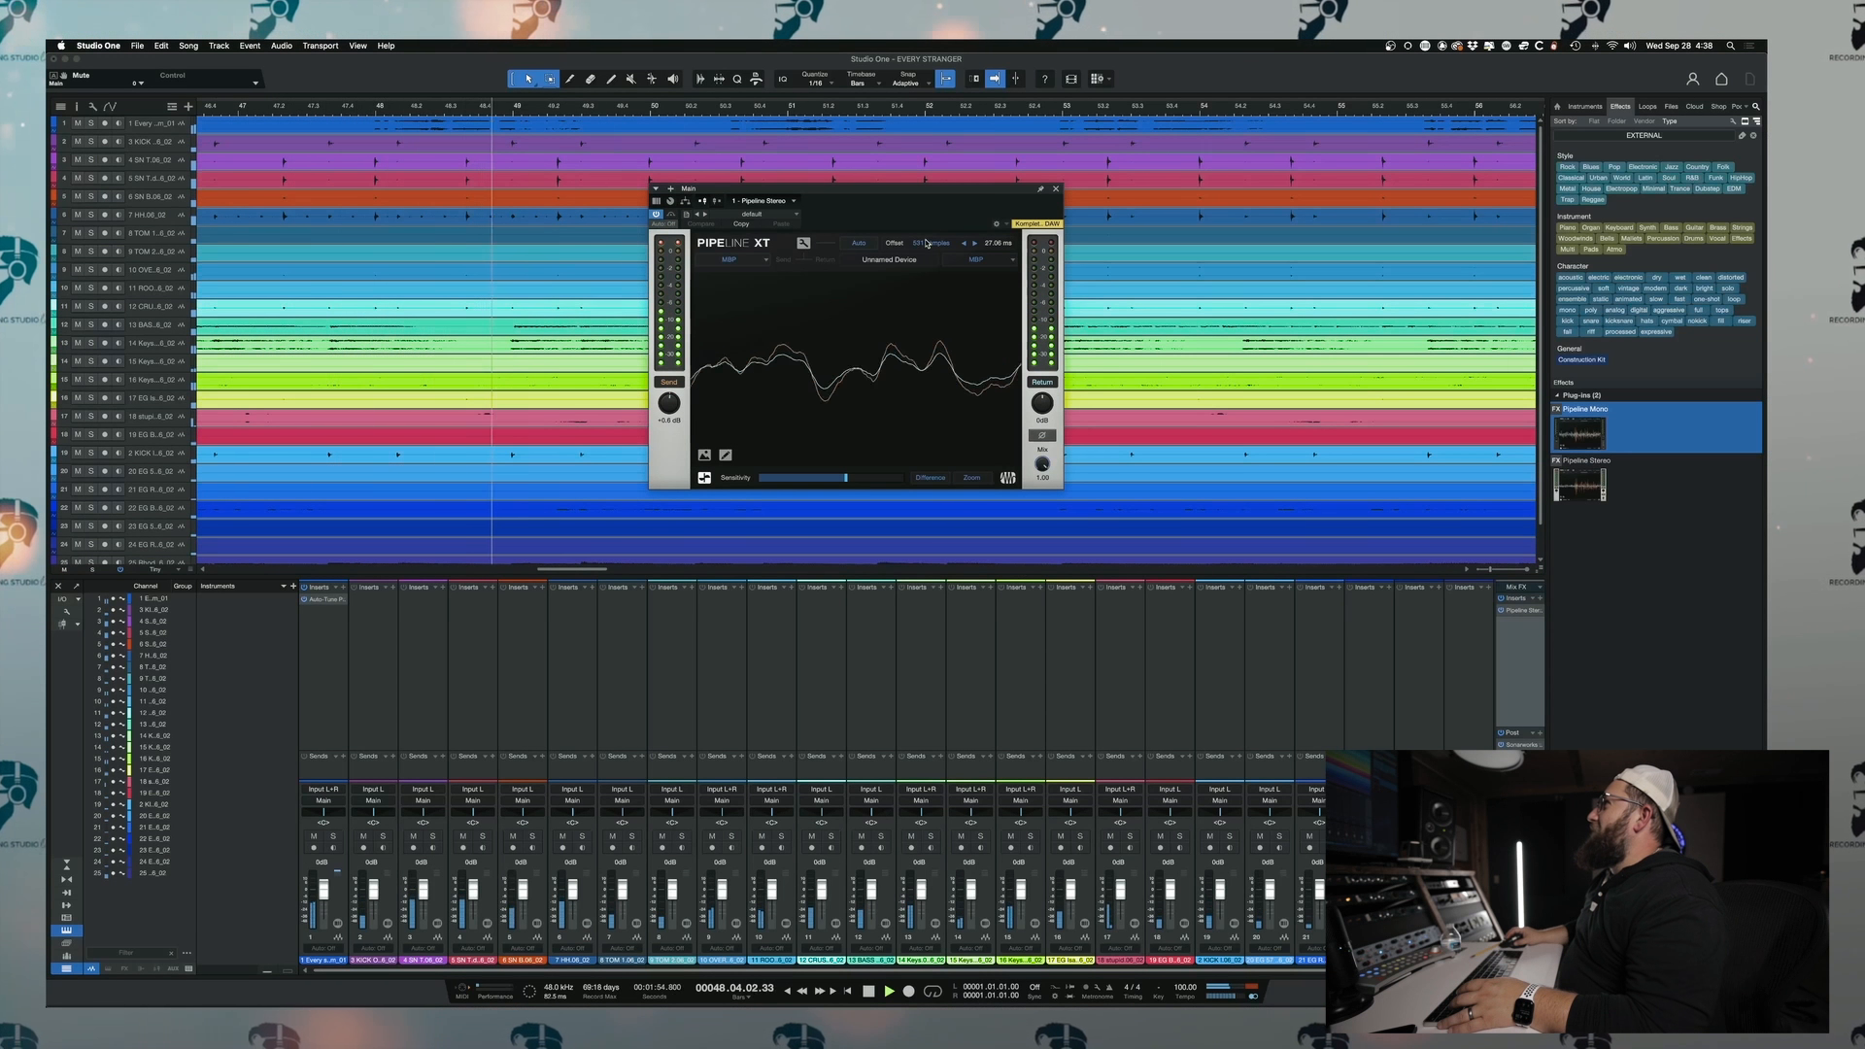
pyautogui.press('space')
# - Search the effects for "BG" and insert BD BG-Master on the Main channel
pyautogui.rightClick(1513, 638)
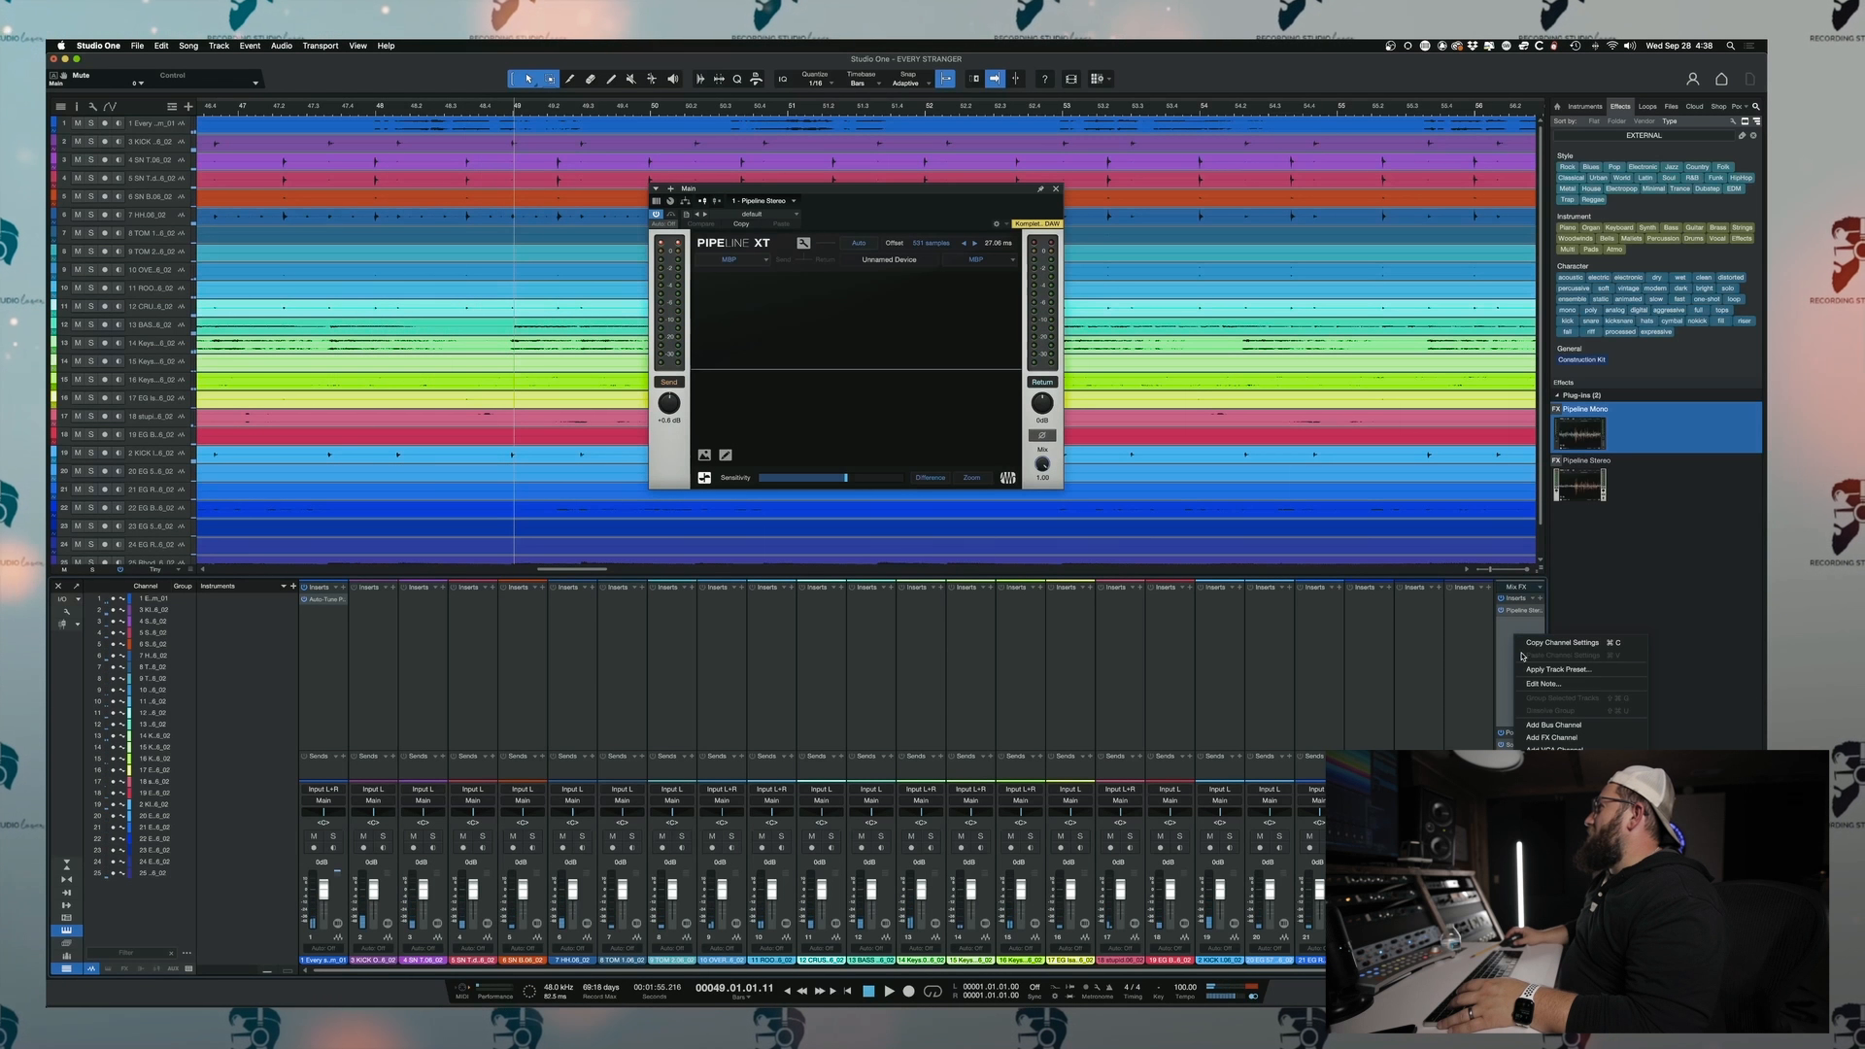
pyautogui.click(1495, 656)
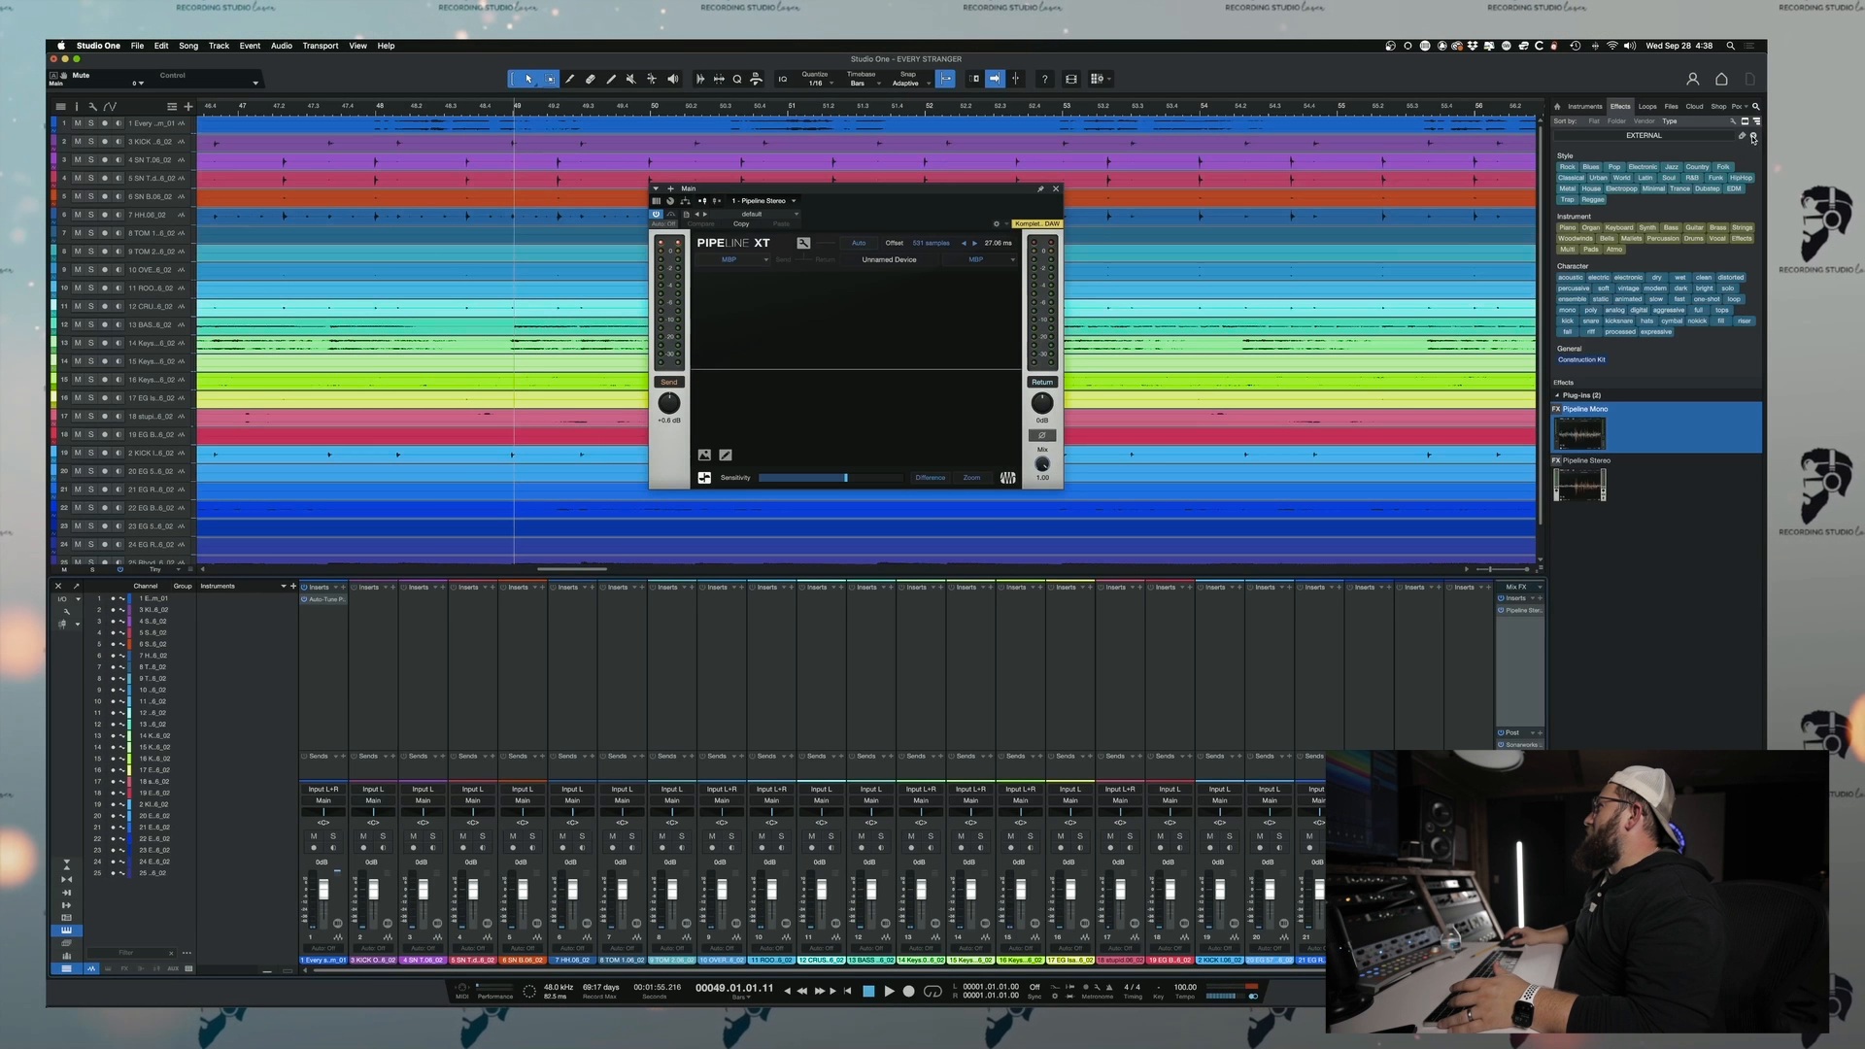
pyautogui.click(1753, 137)
pyautogui.write('BG MASTER')
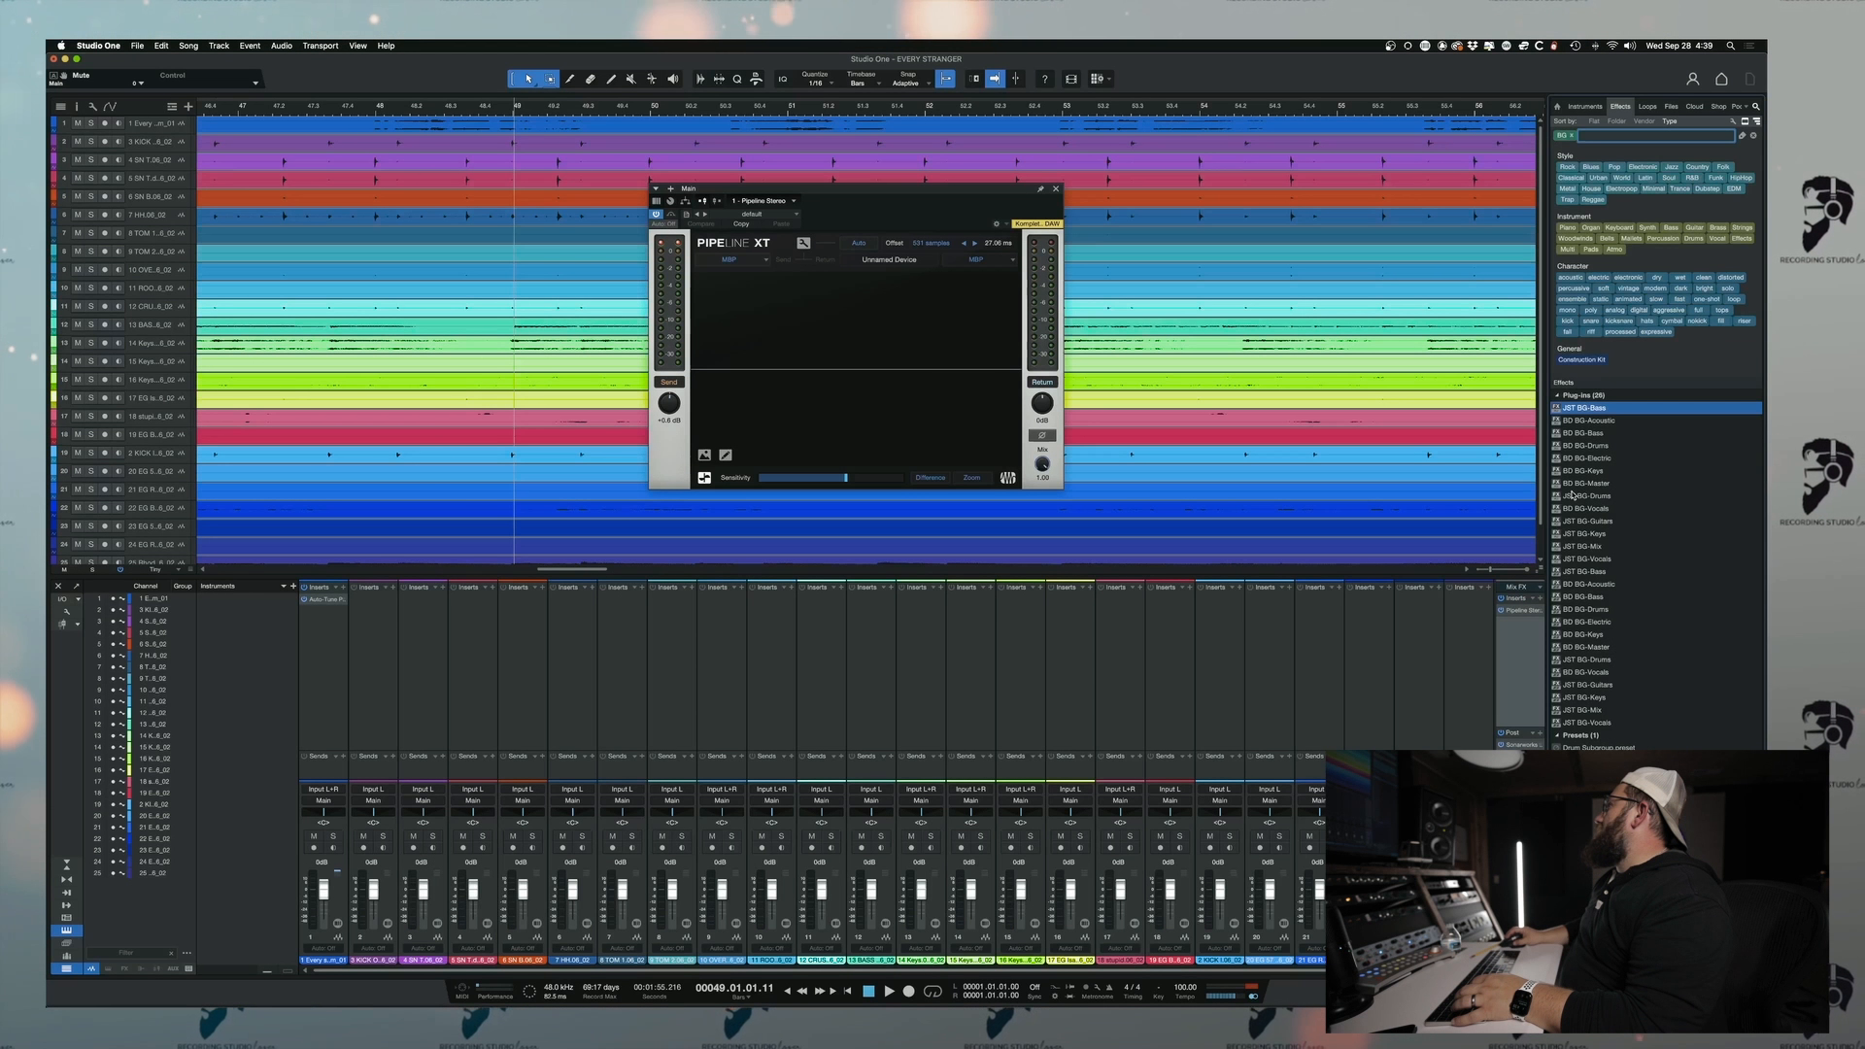
pyautogui.moveTo(1578, 483); pyautogui.dragTo(1513, 636)
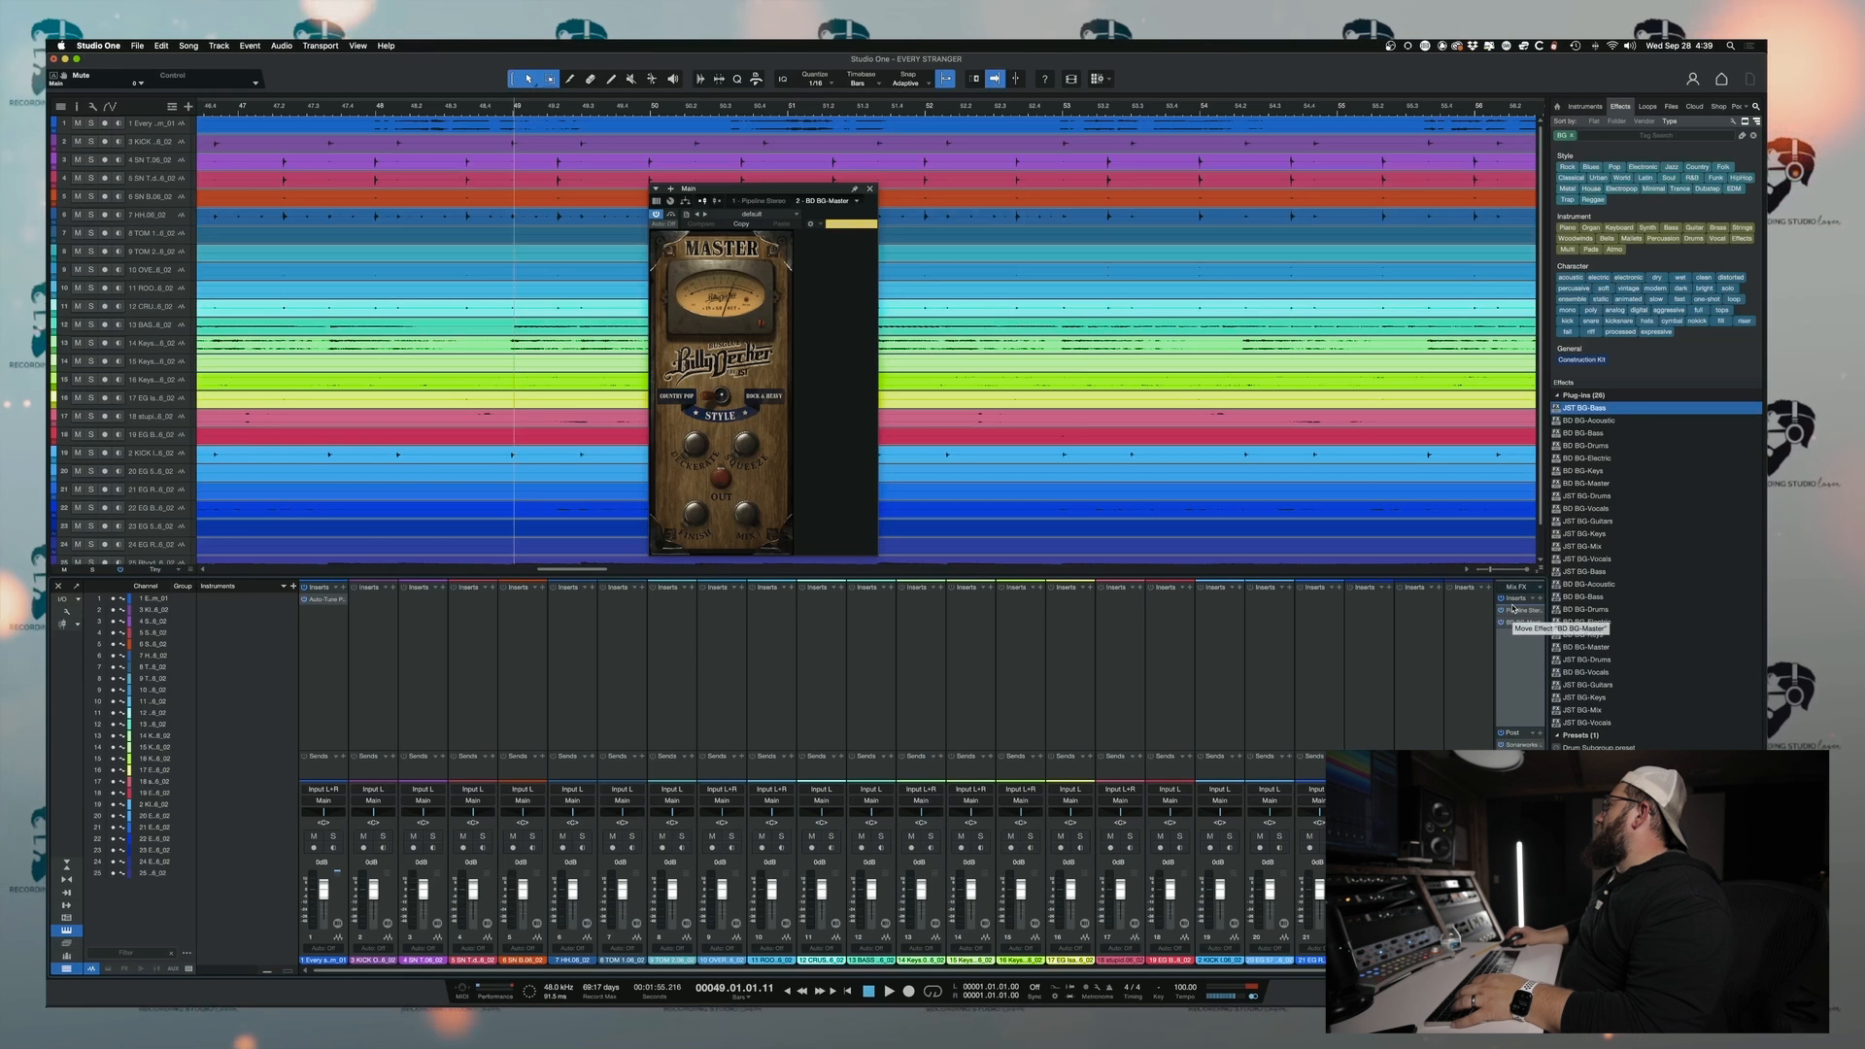
# - Adjust BD BG-Master's knobs during playback, search the effects for "FAB", and insert FabFilter Pro-Q 3 ahead of it on the Main channel
pyautogui.press('space')
pyautogui.moveTo(695, 444); pyautogui.dragTo(706, 421)
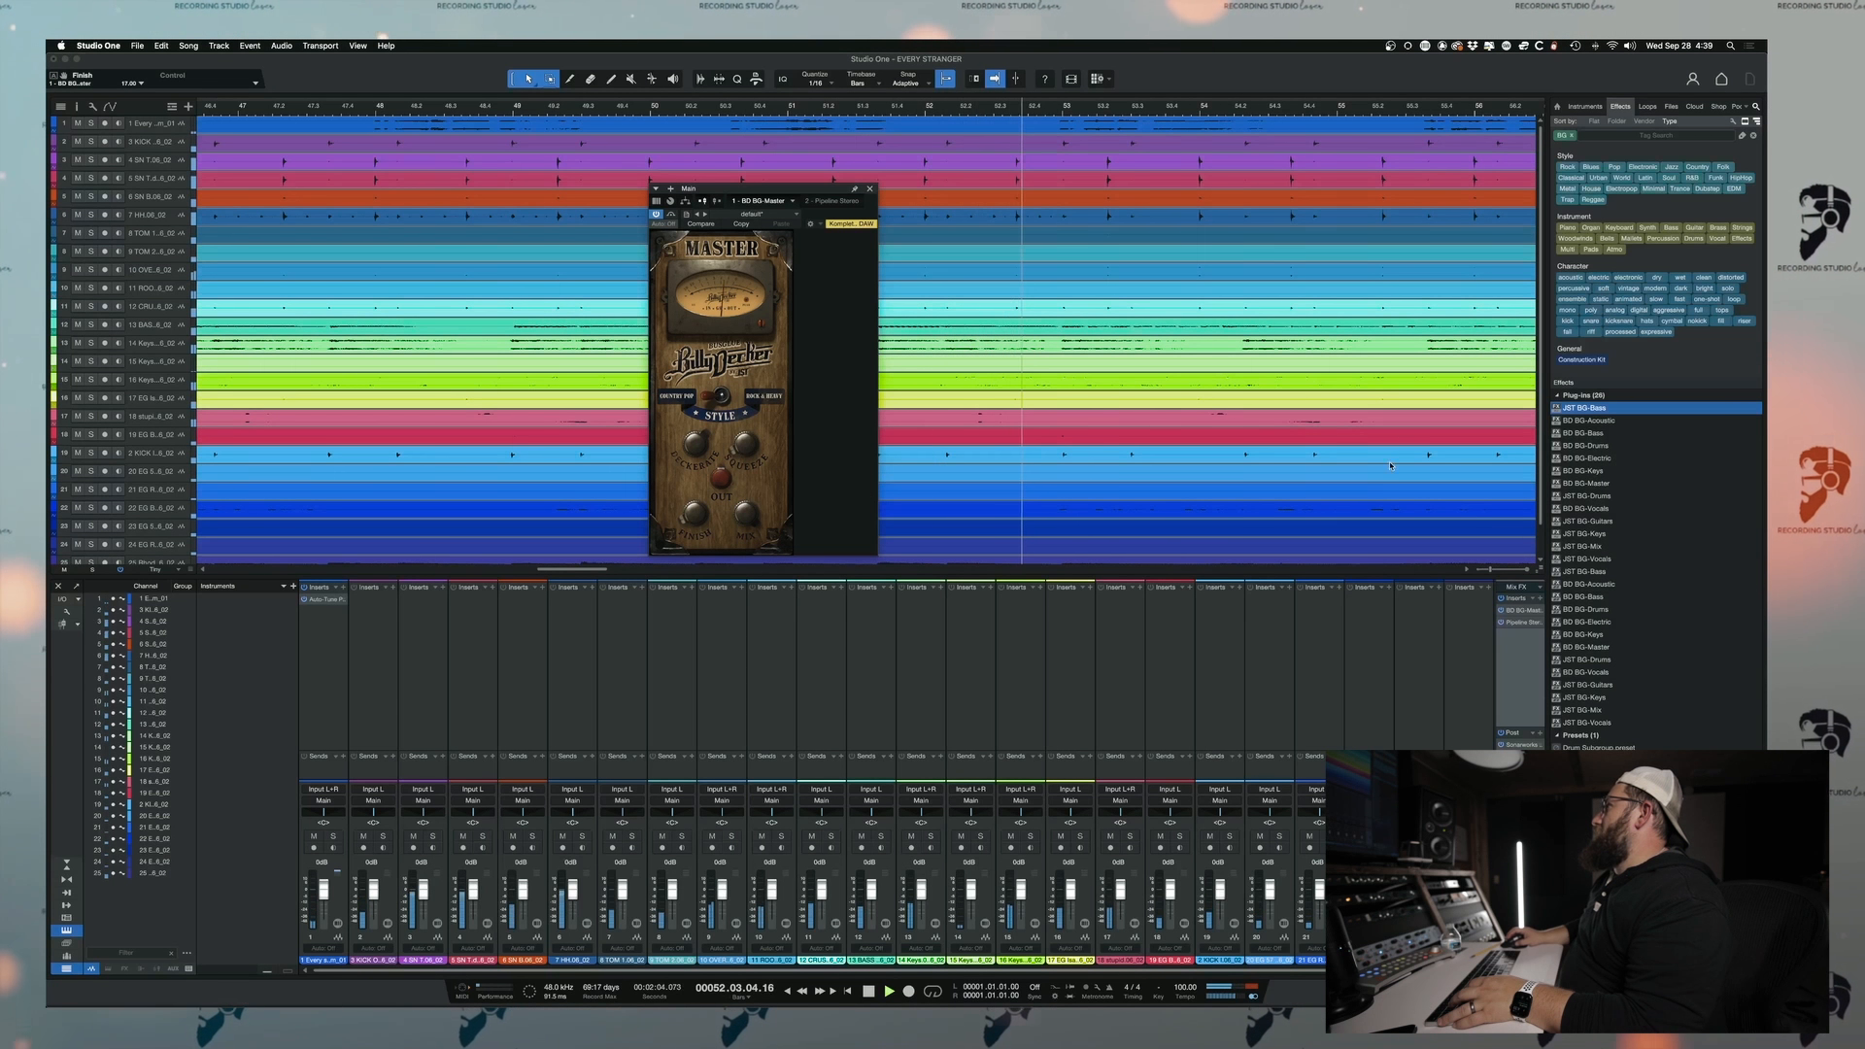
pyautogui.click(1753, 137)
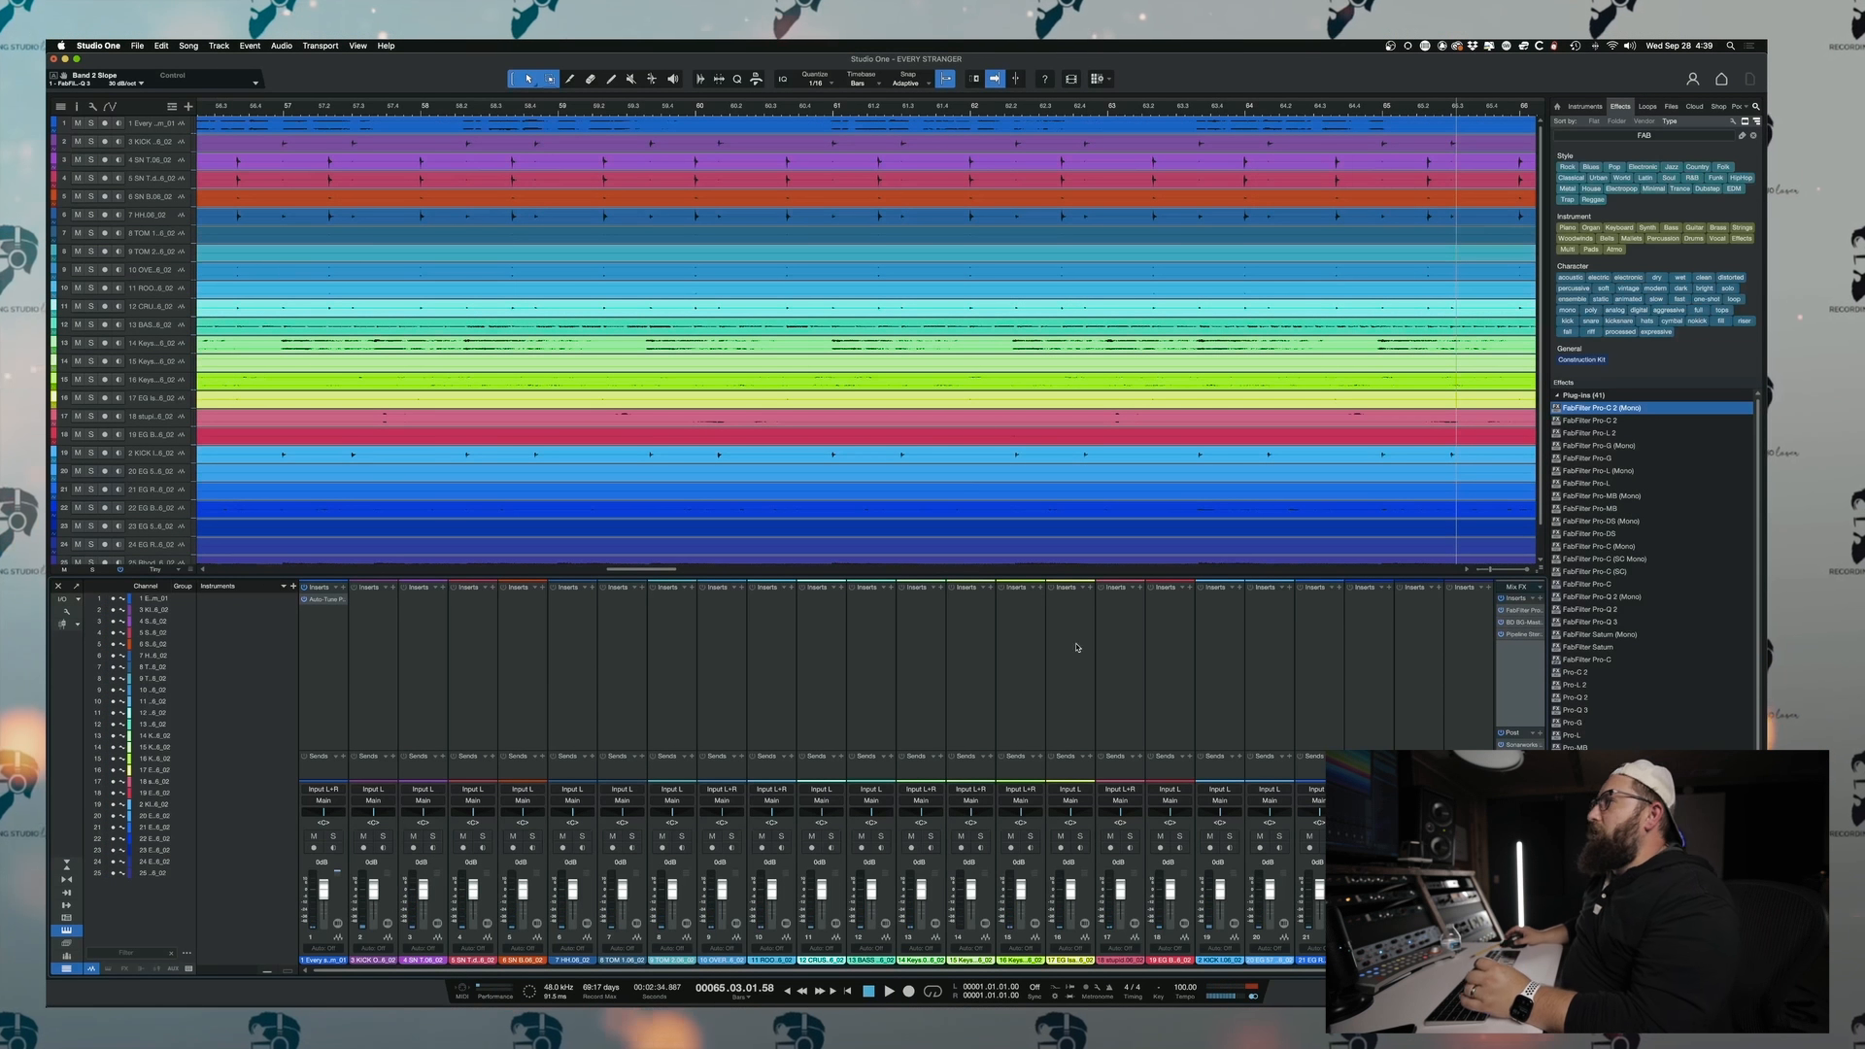
pyautogui.hscroll(2, 657, 711)
pyautogui.hscroll(-2, 776, 702)
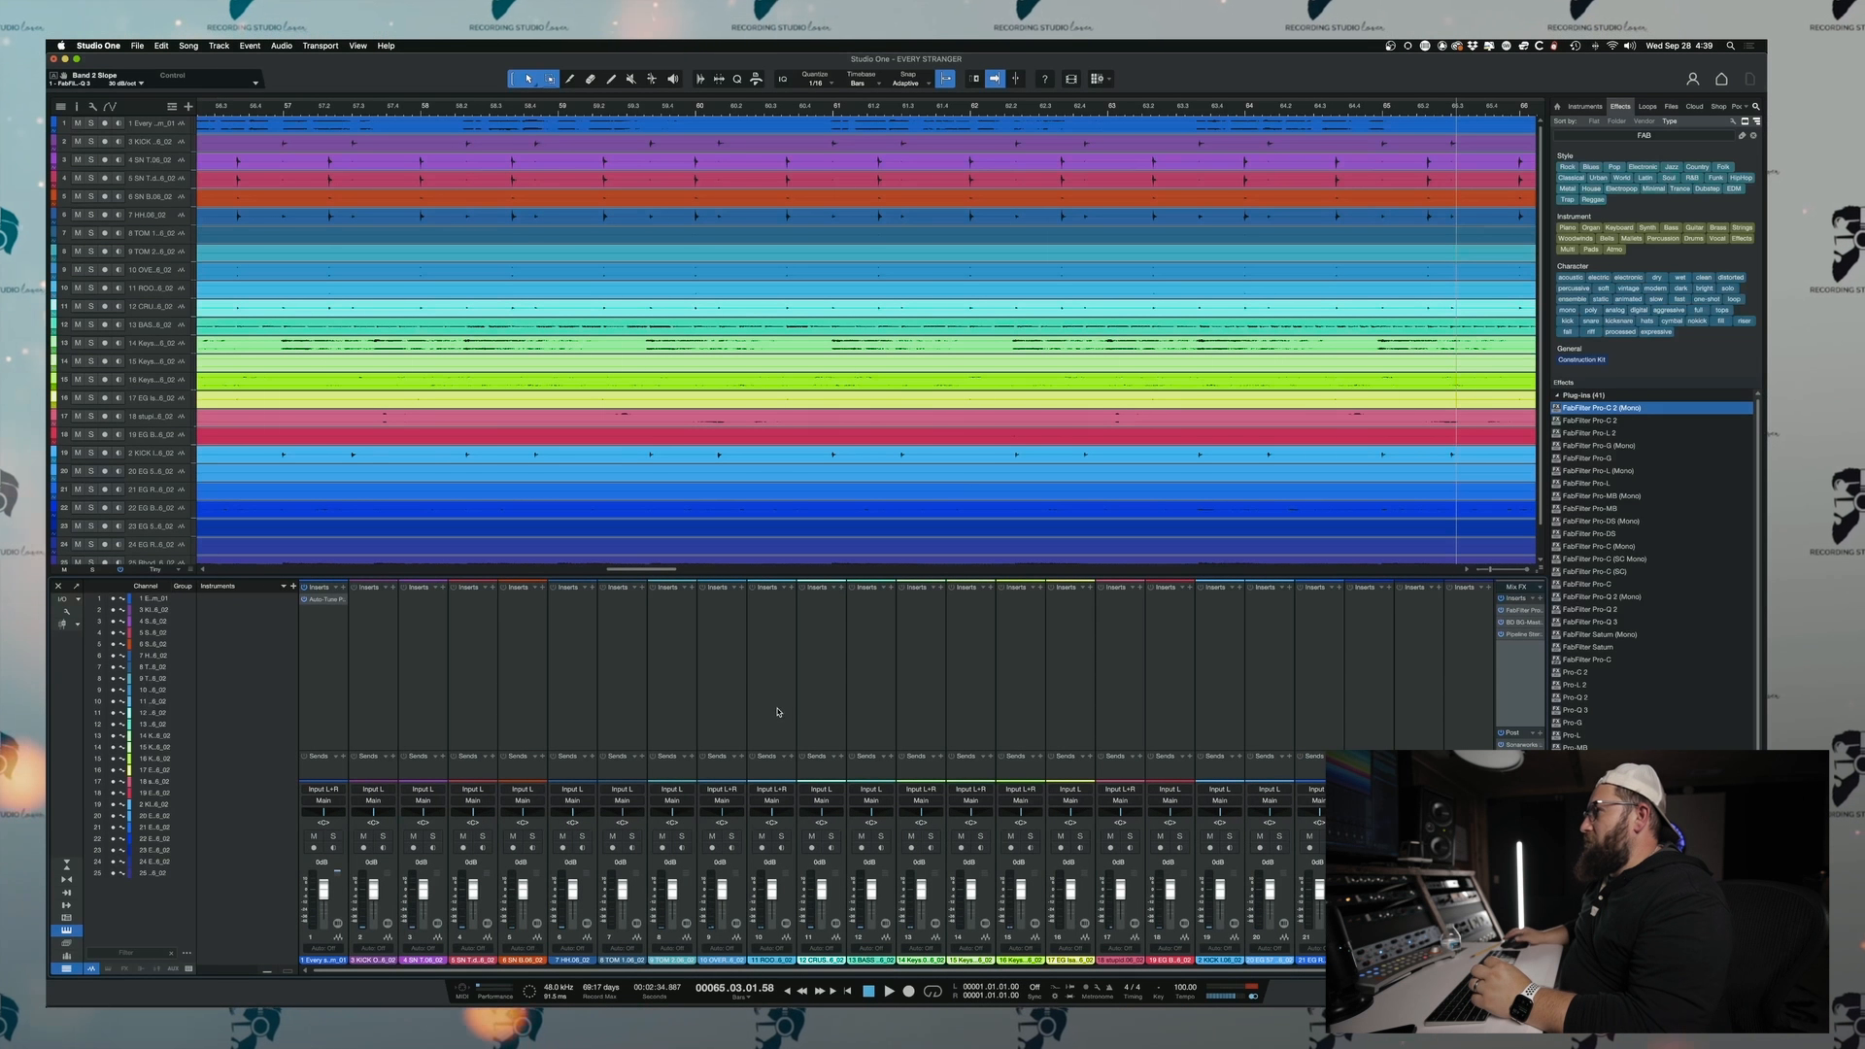
# - Insert the RVox plug-in after Auto-Tune Pro on the raw vocal channel and adjust its gain
pyautogui.click(330, 646)
pyautogui.rightClick(329, 646)
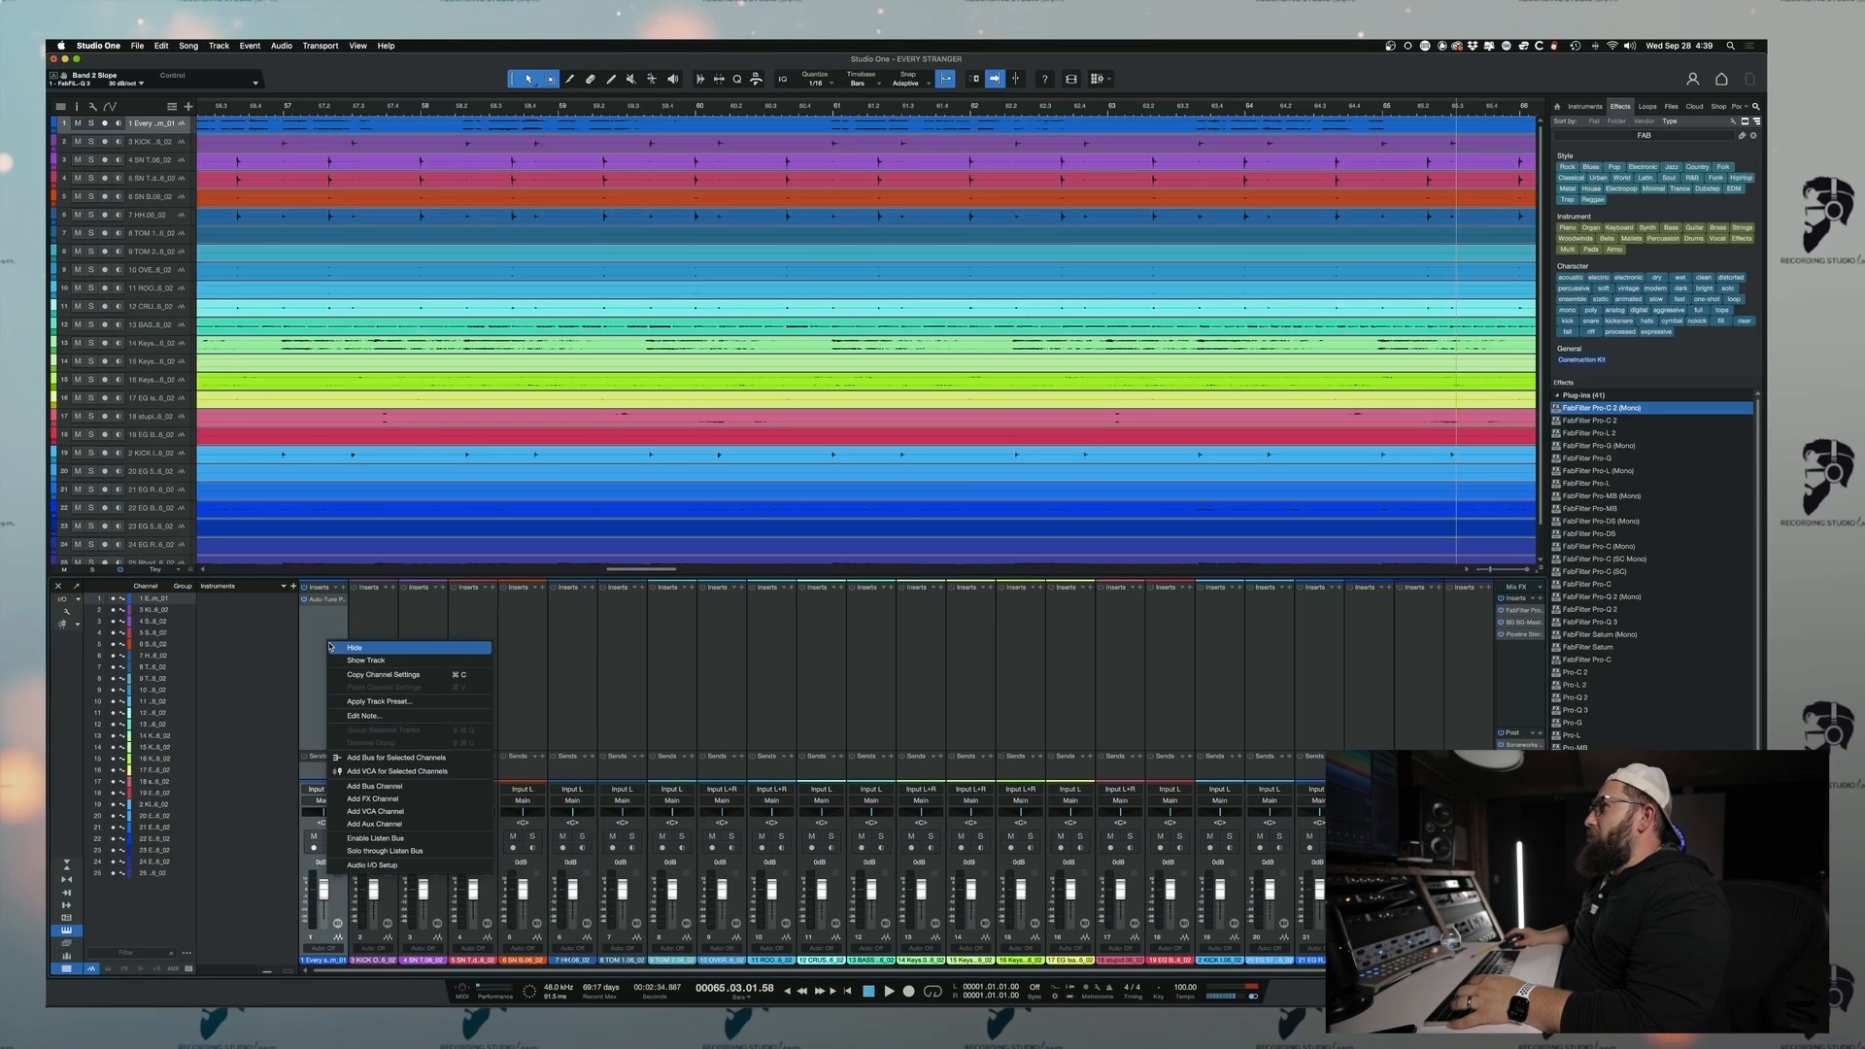
pyautogui.click(343, 589)
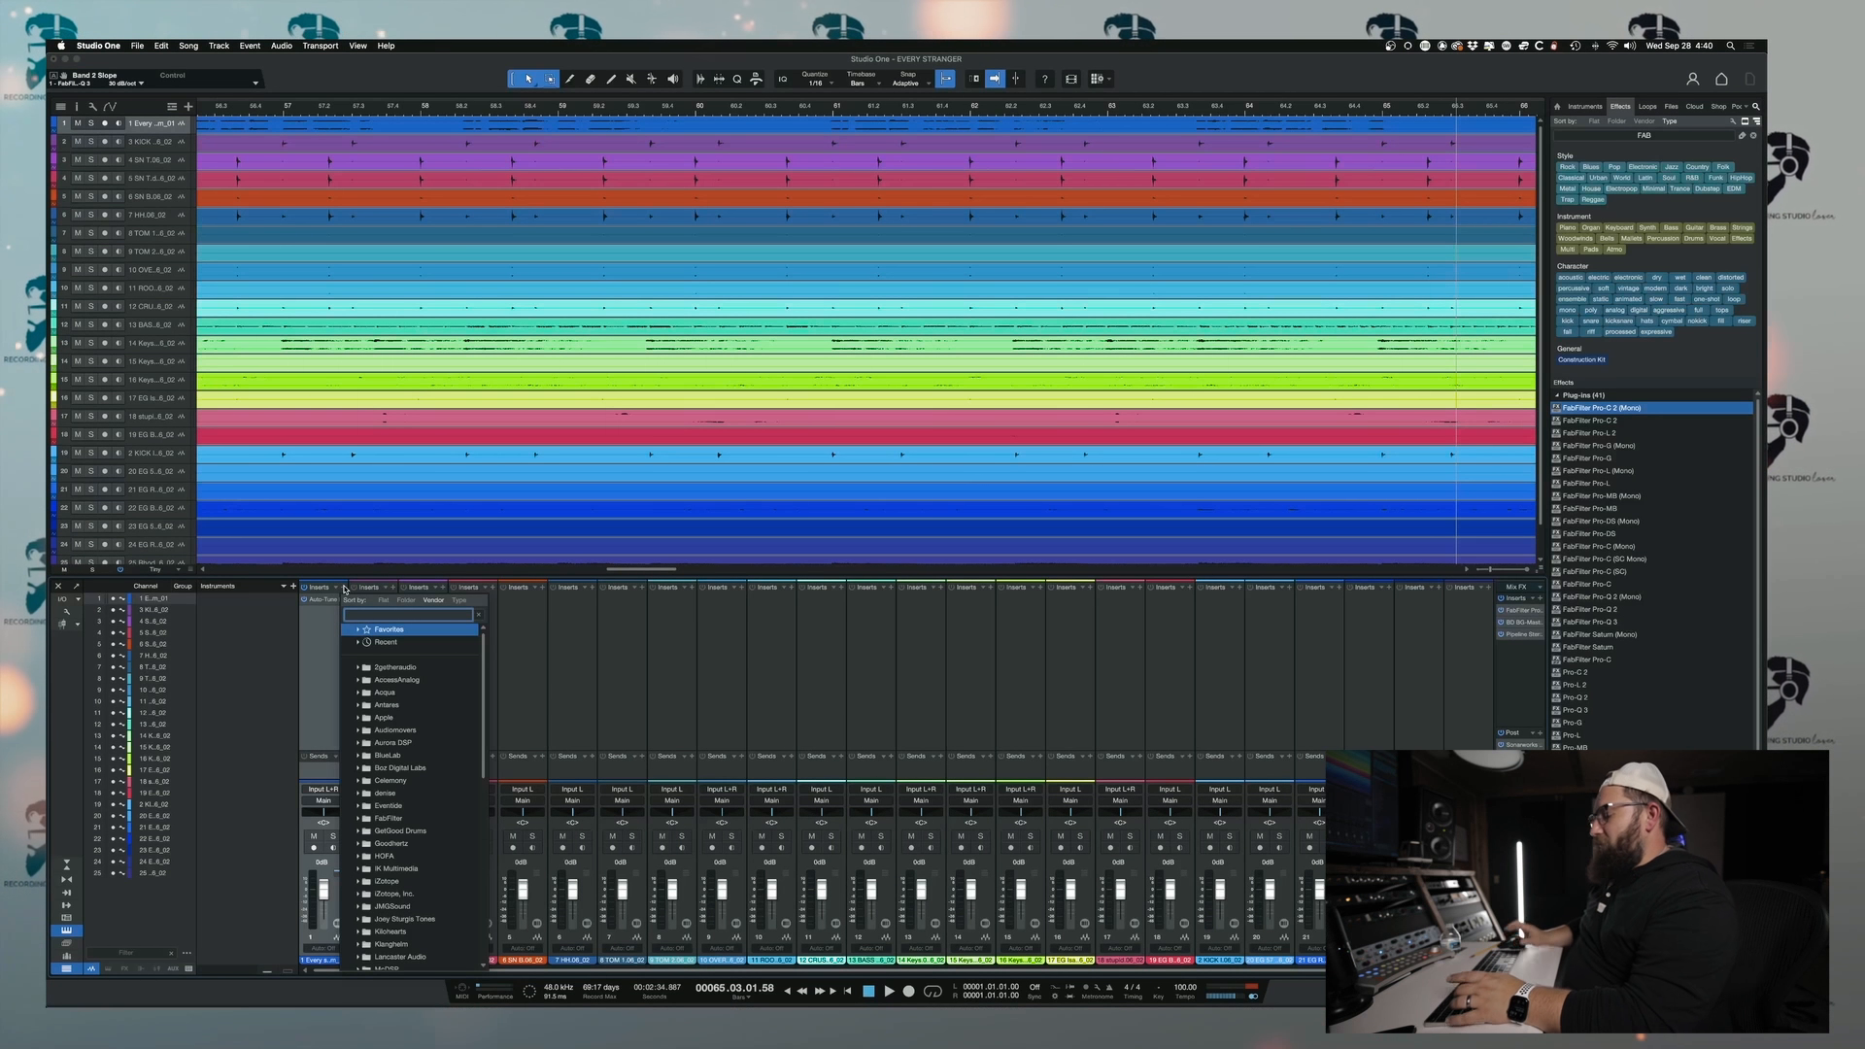
pyautogui.write('RV')
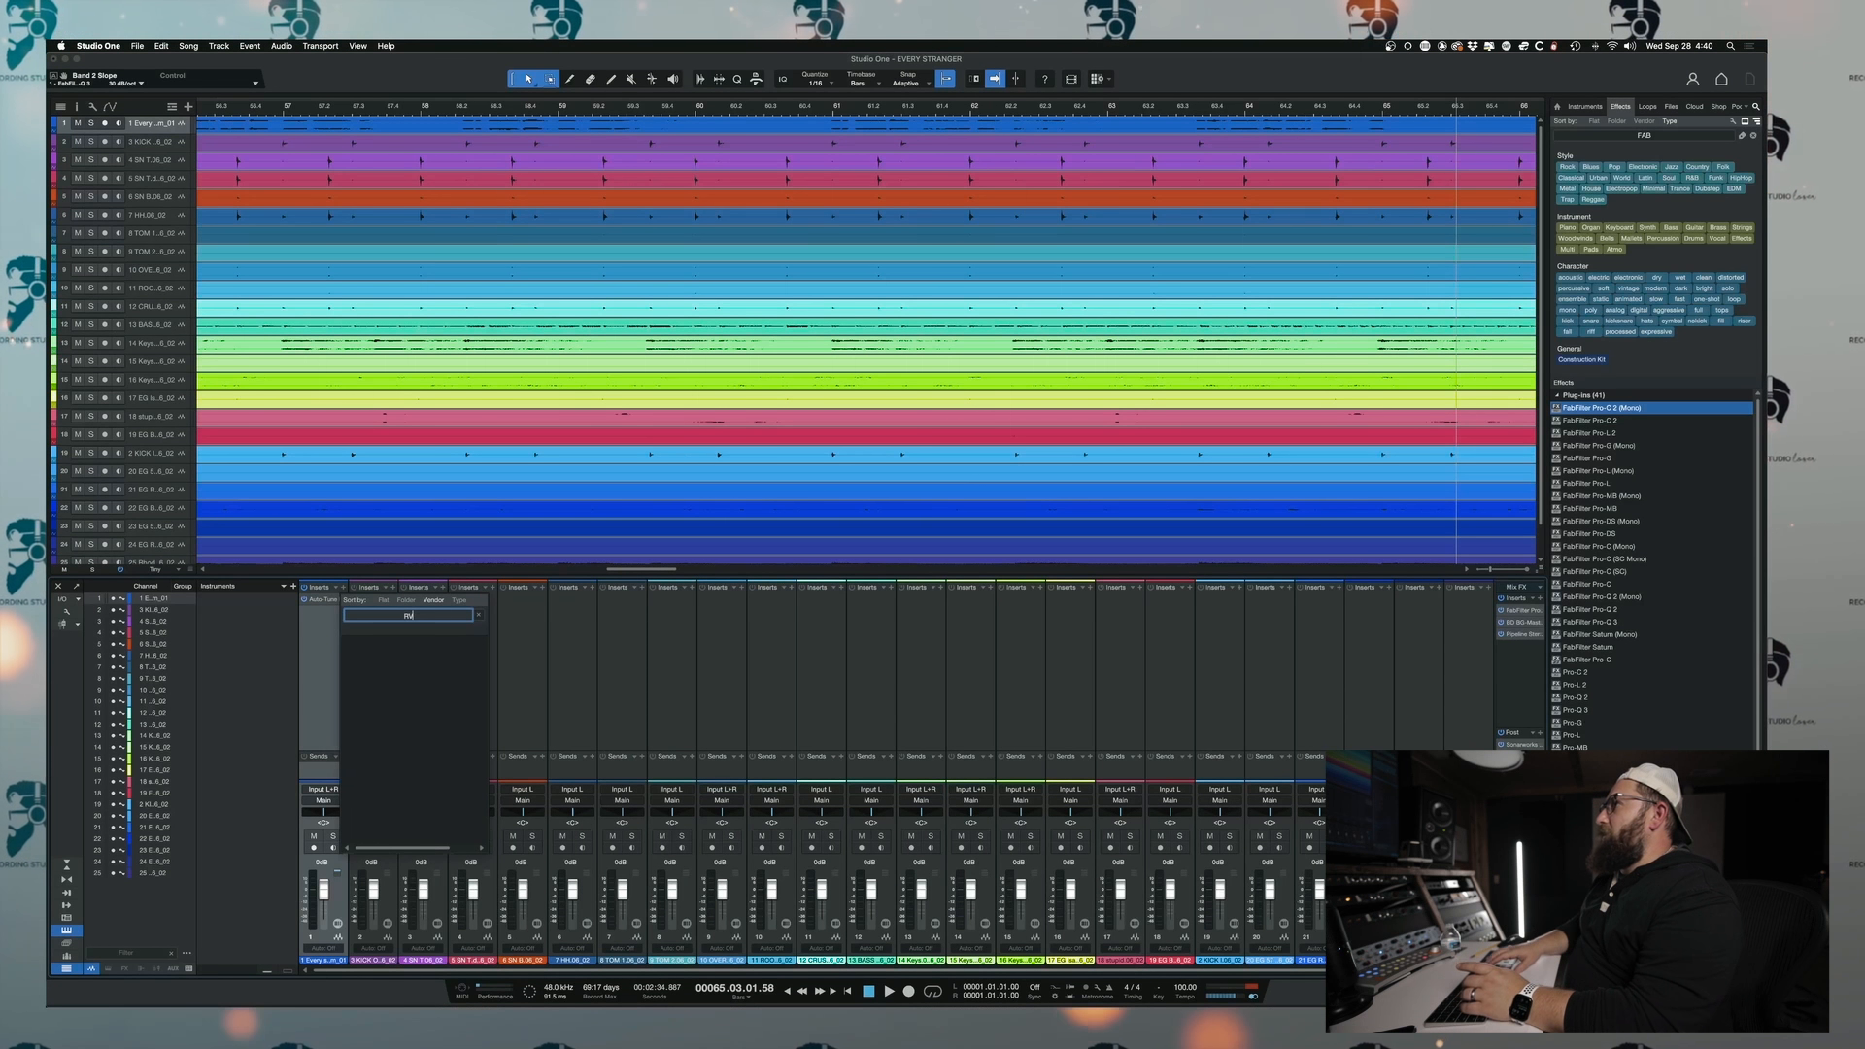
pyautogui.press('Return')
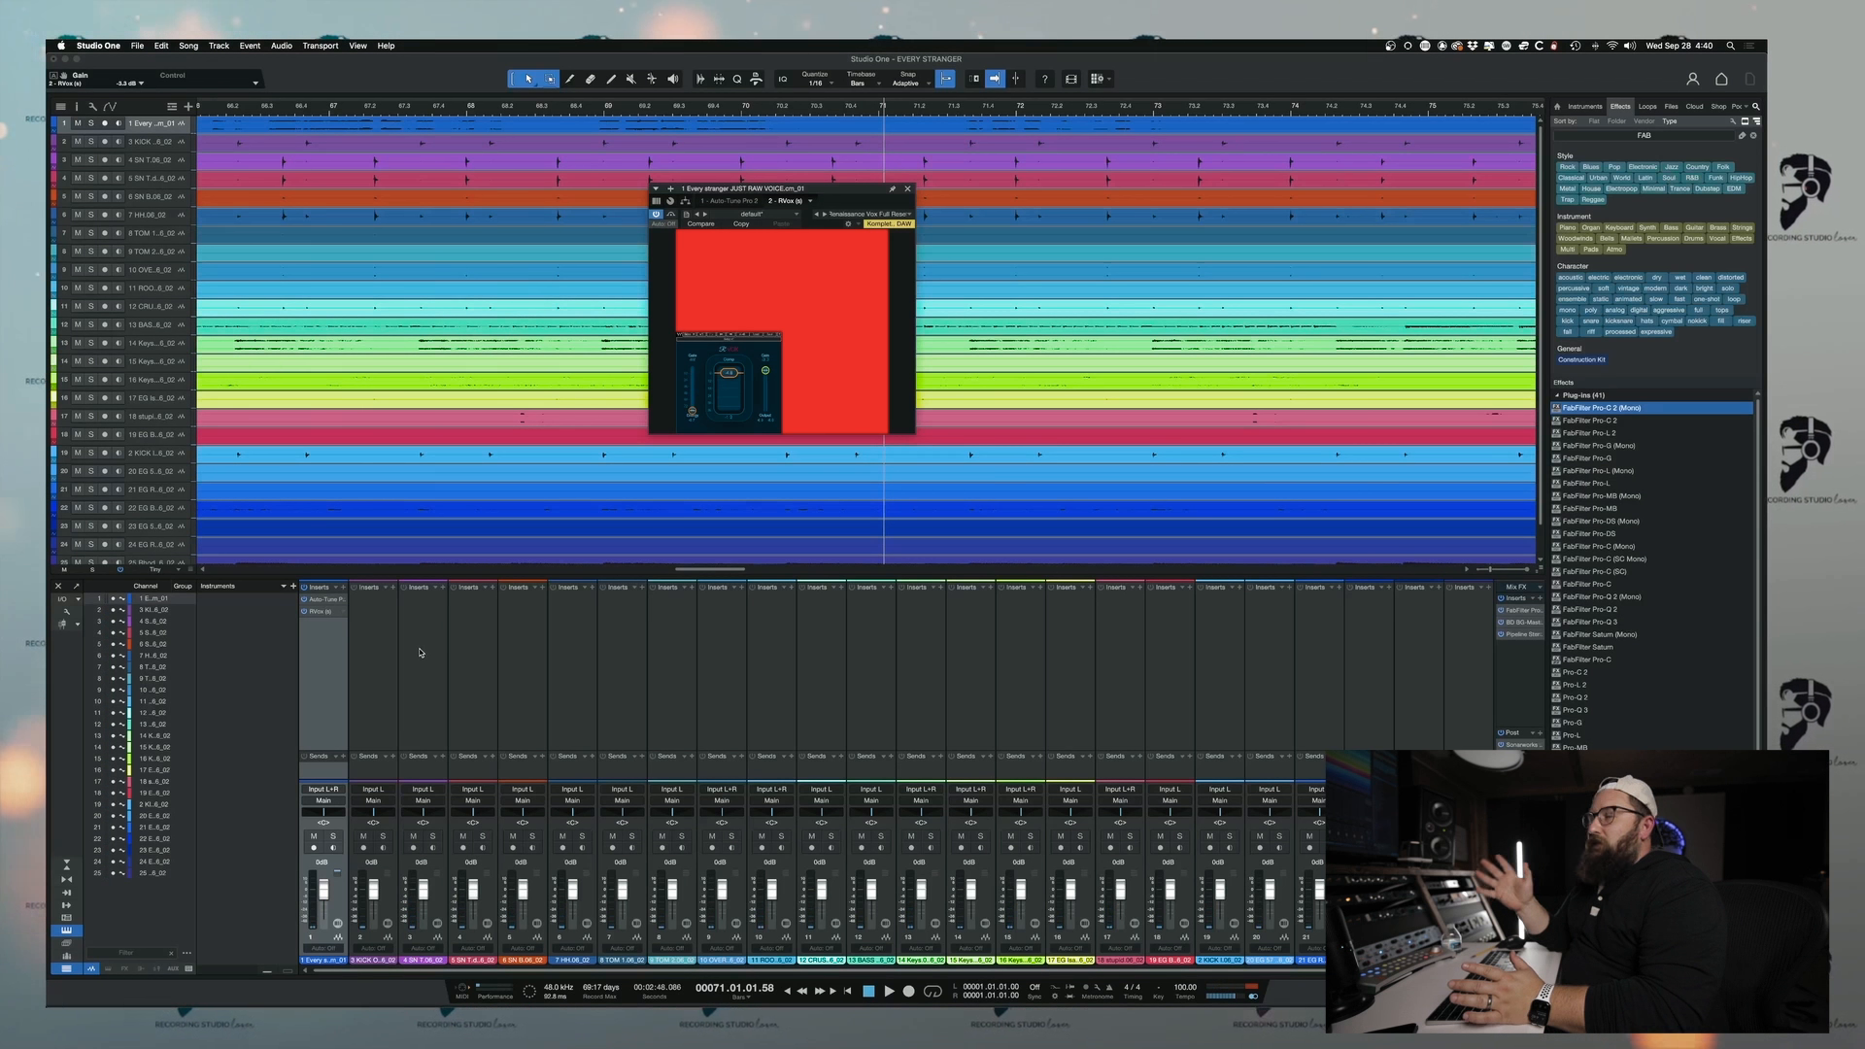
pyautogui.click(907, 190)
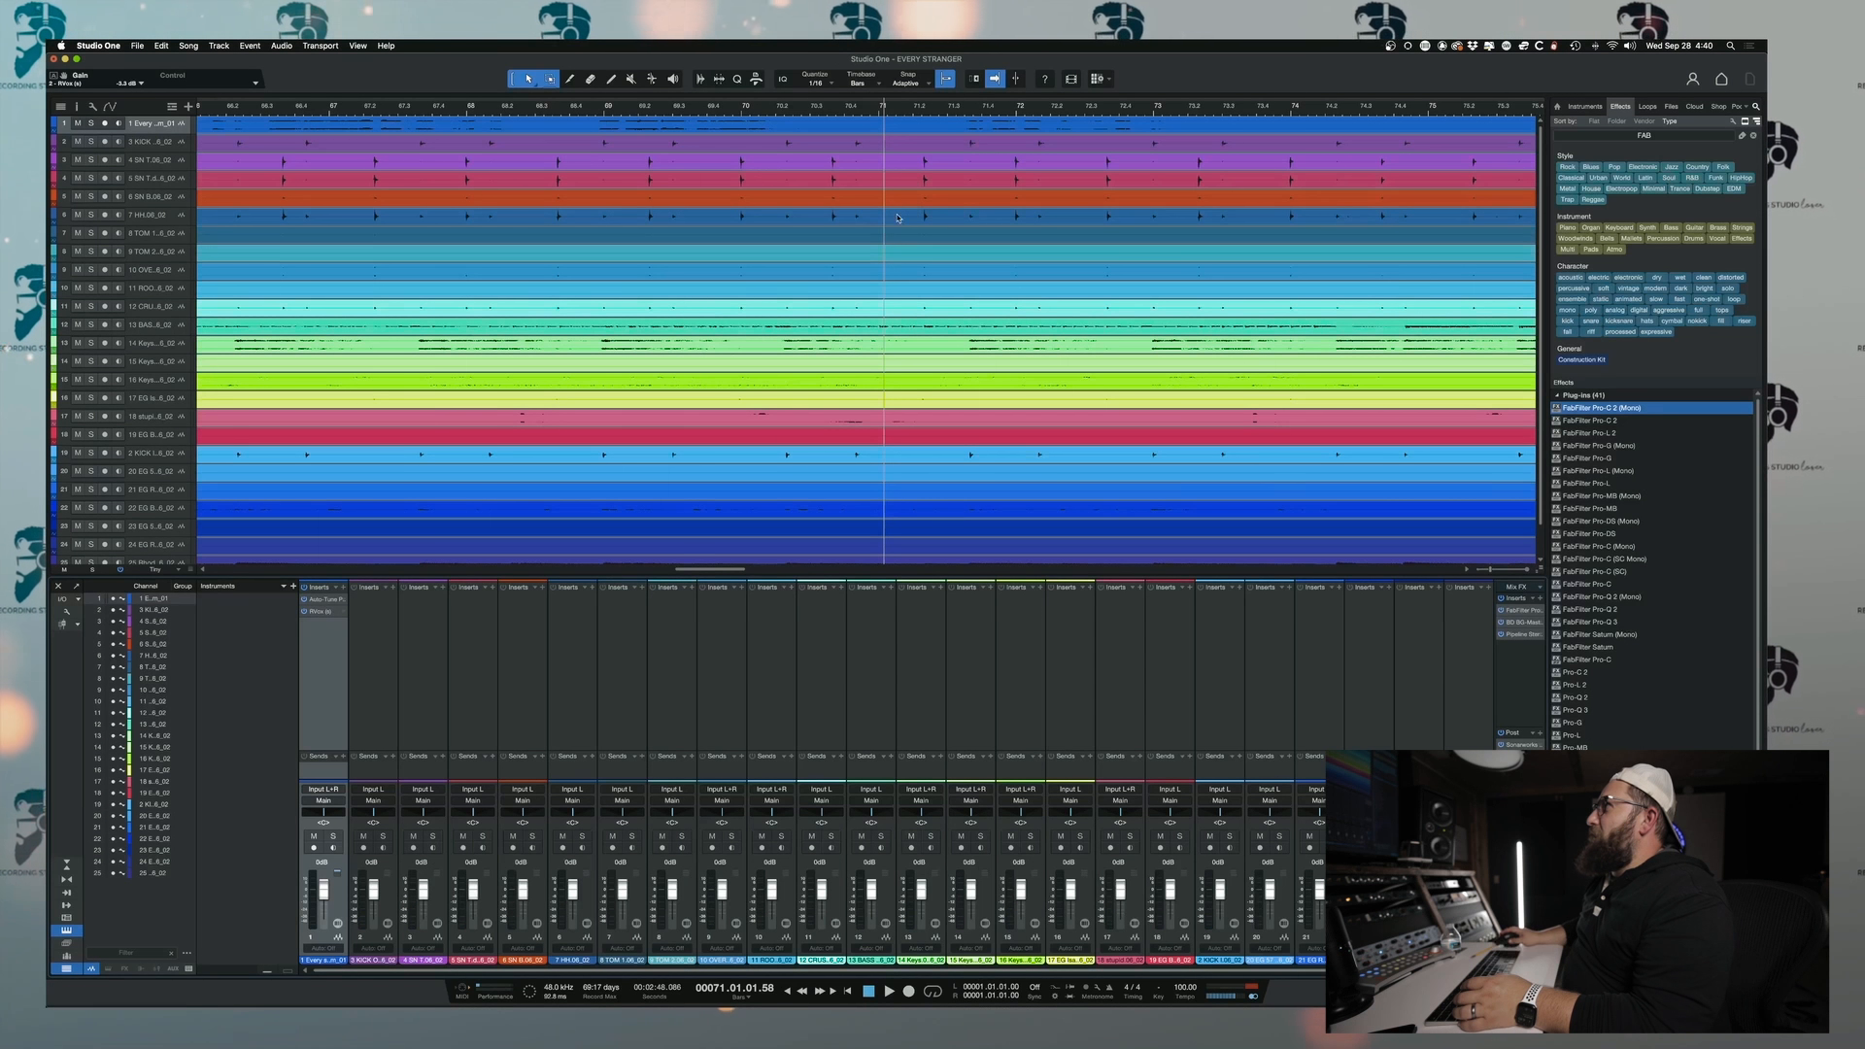
# - Select the drum channels from the first kick through channel 12 and add a bus for them
pyautogui.rightClick(285, 669)
pyautogui.rightClick(303, 775)
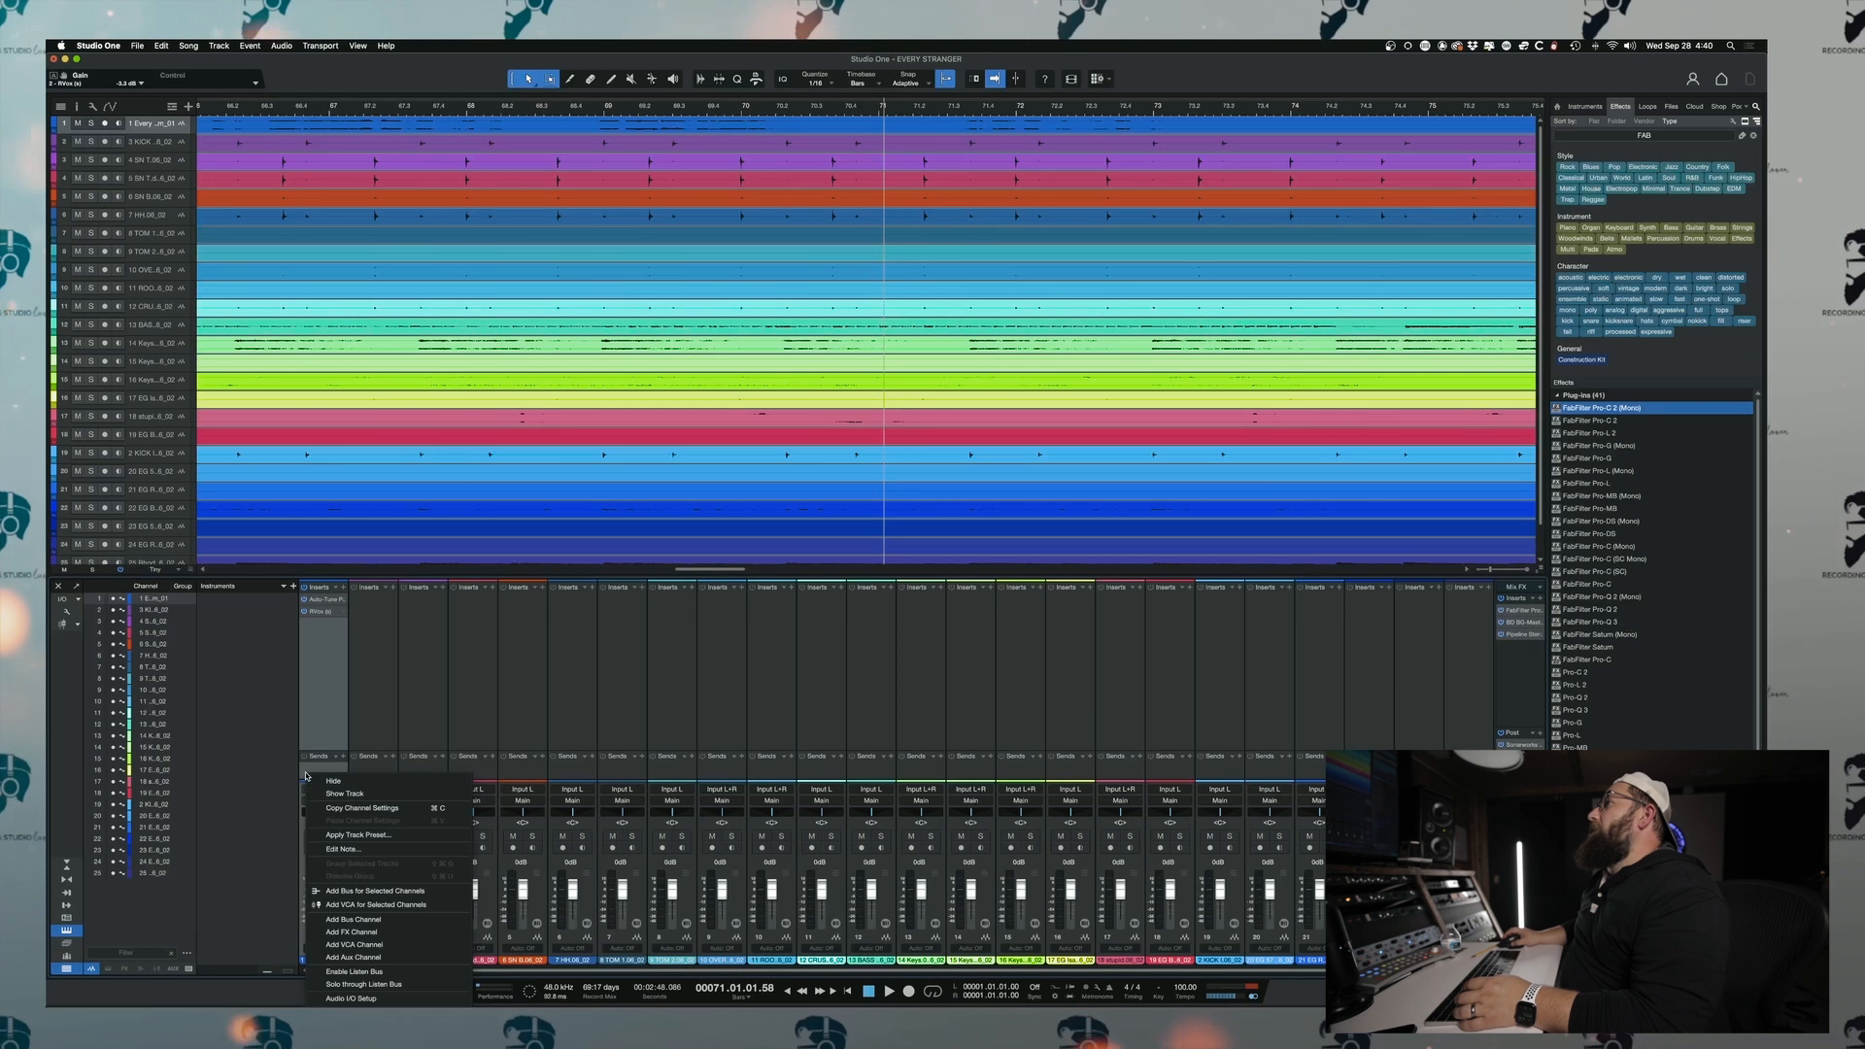
pyautogui.click(346, 807)
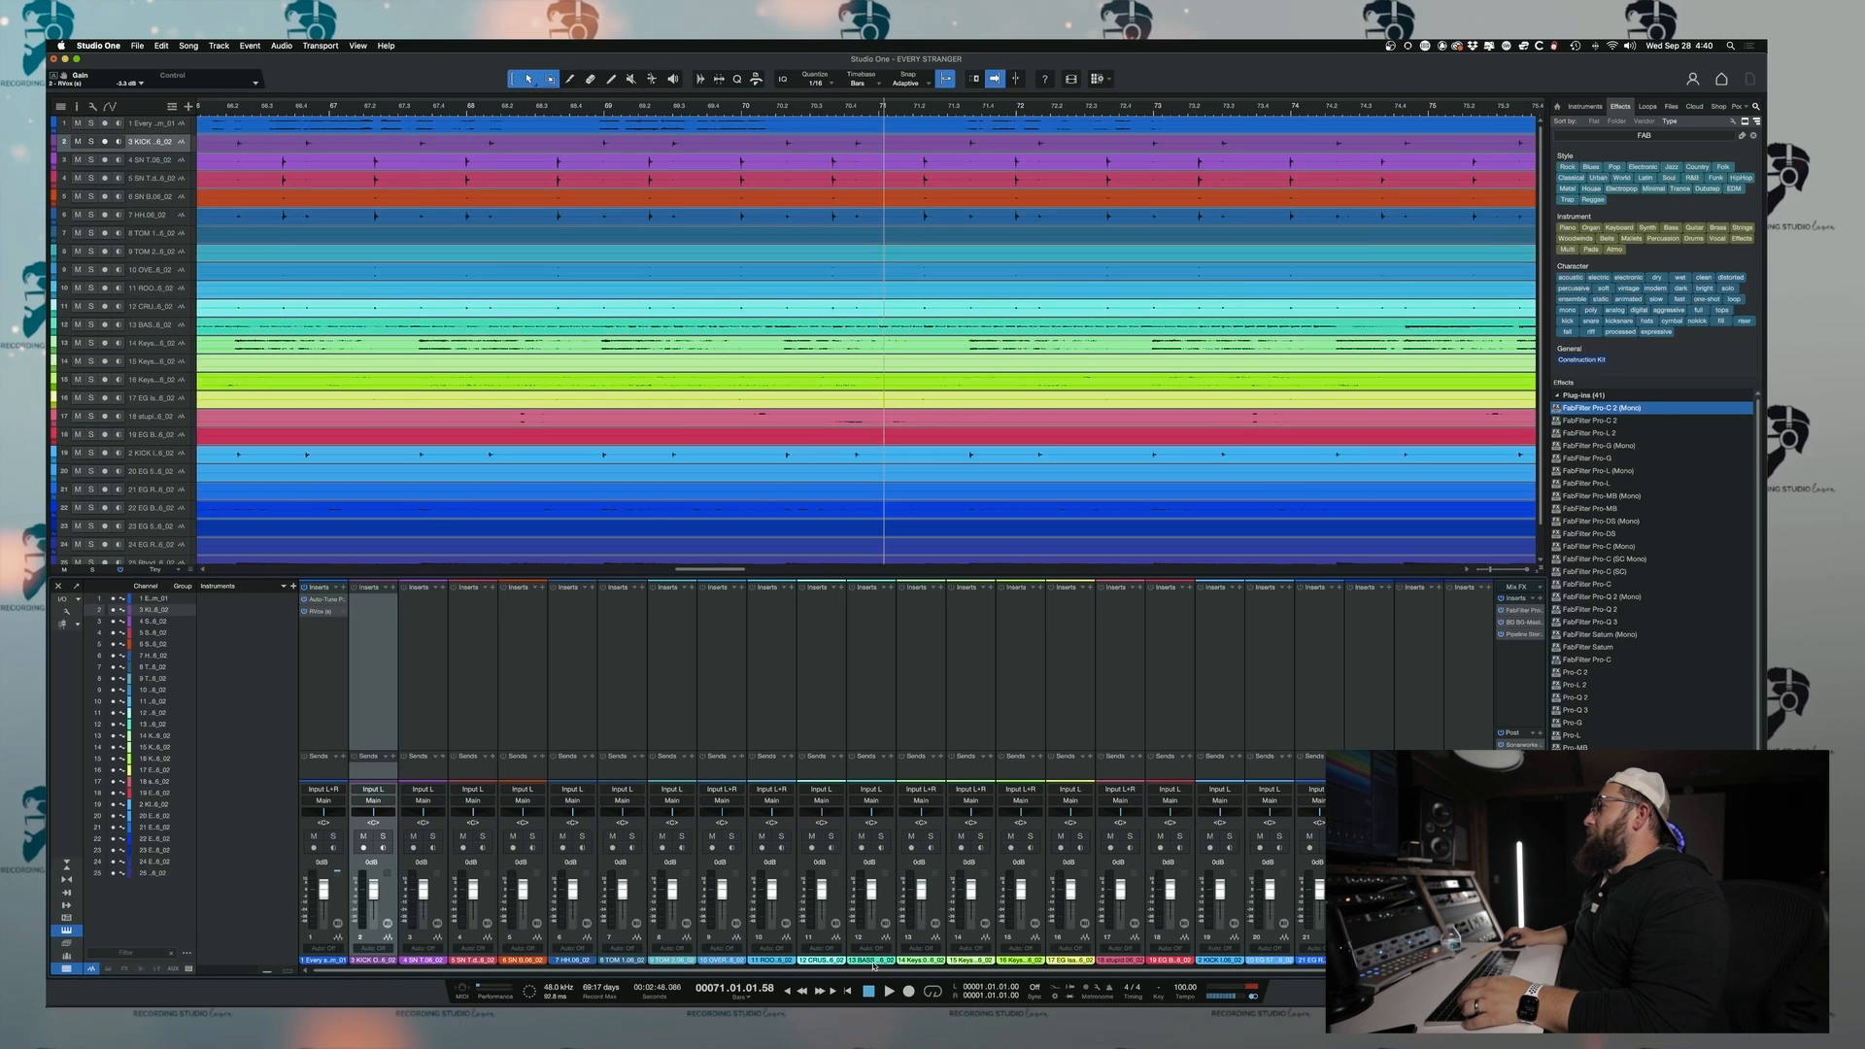
pyautogui.keyDown('shift'); pyautogui.click(818, 960); pyautogui.keyUp('shift')
pyautogui.hotkey('shift', 'b')
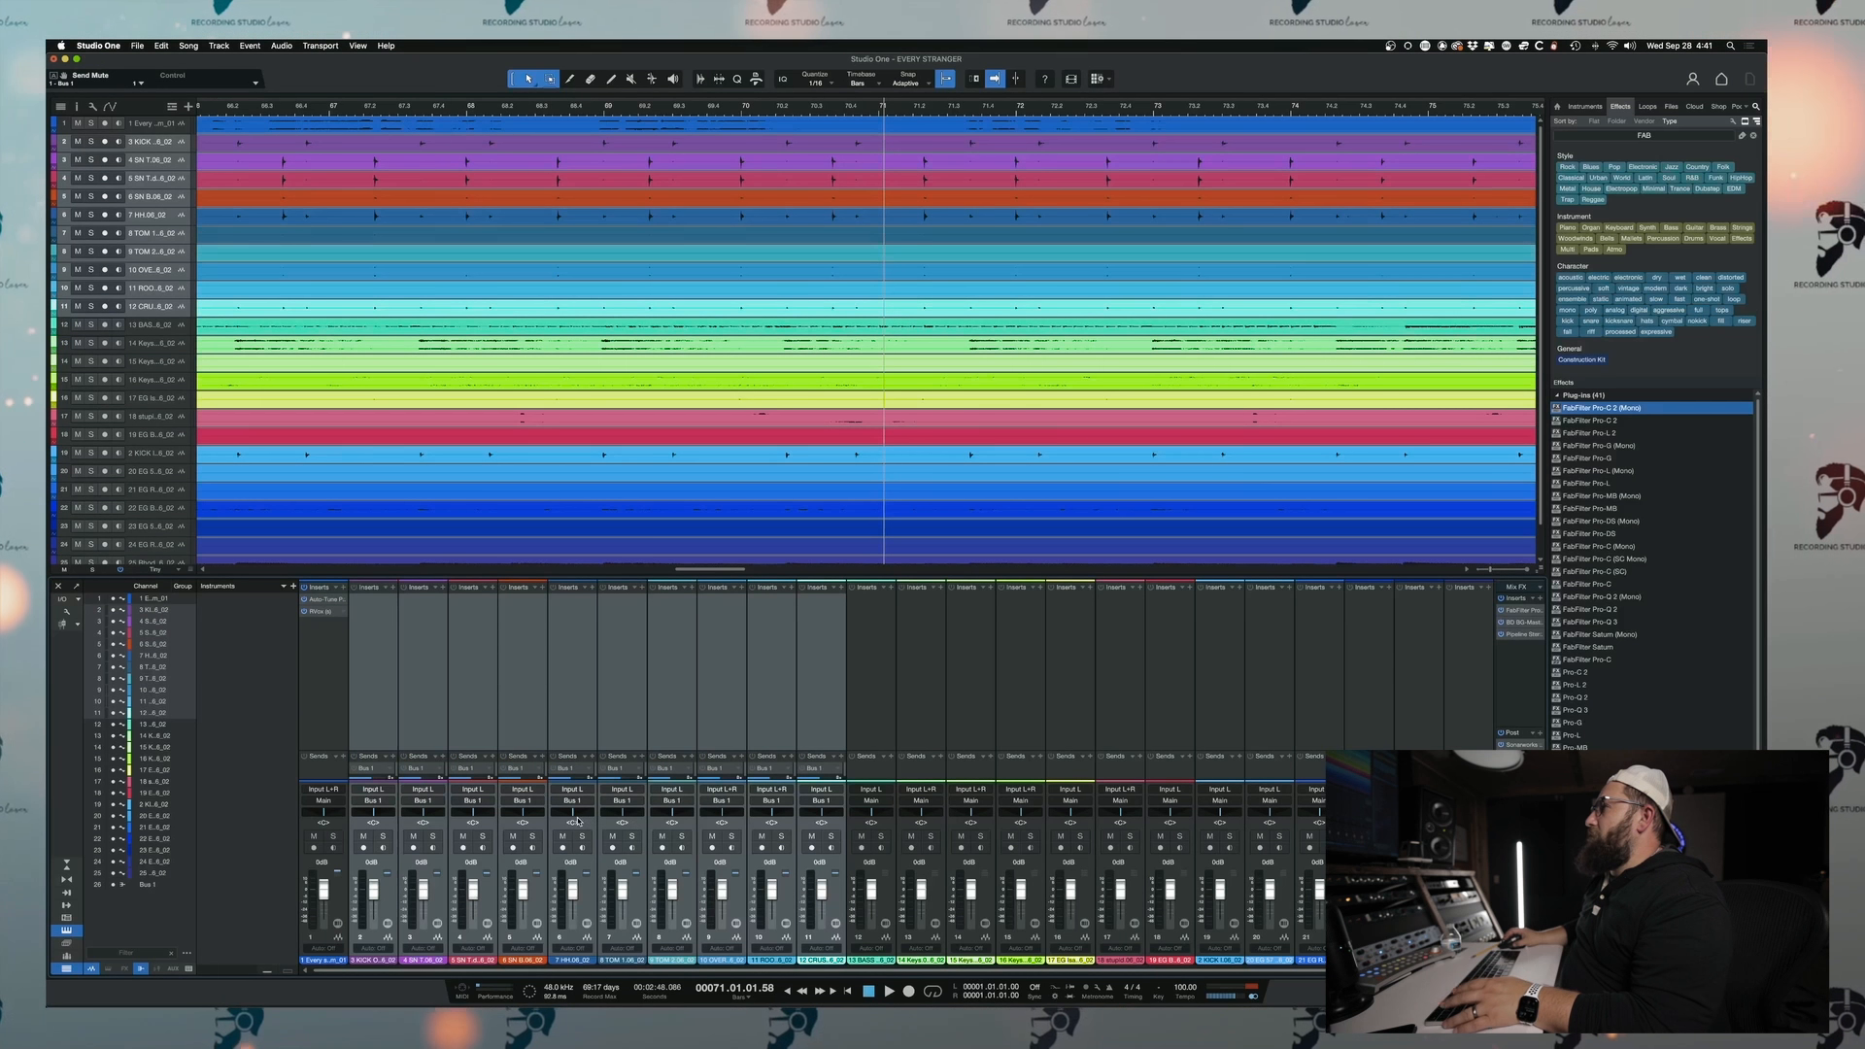
# - Pan the hi-hat channel left, the first tom left and the second tom right while the song plays
pyautogui.press('space')
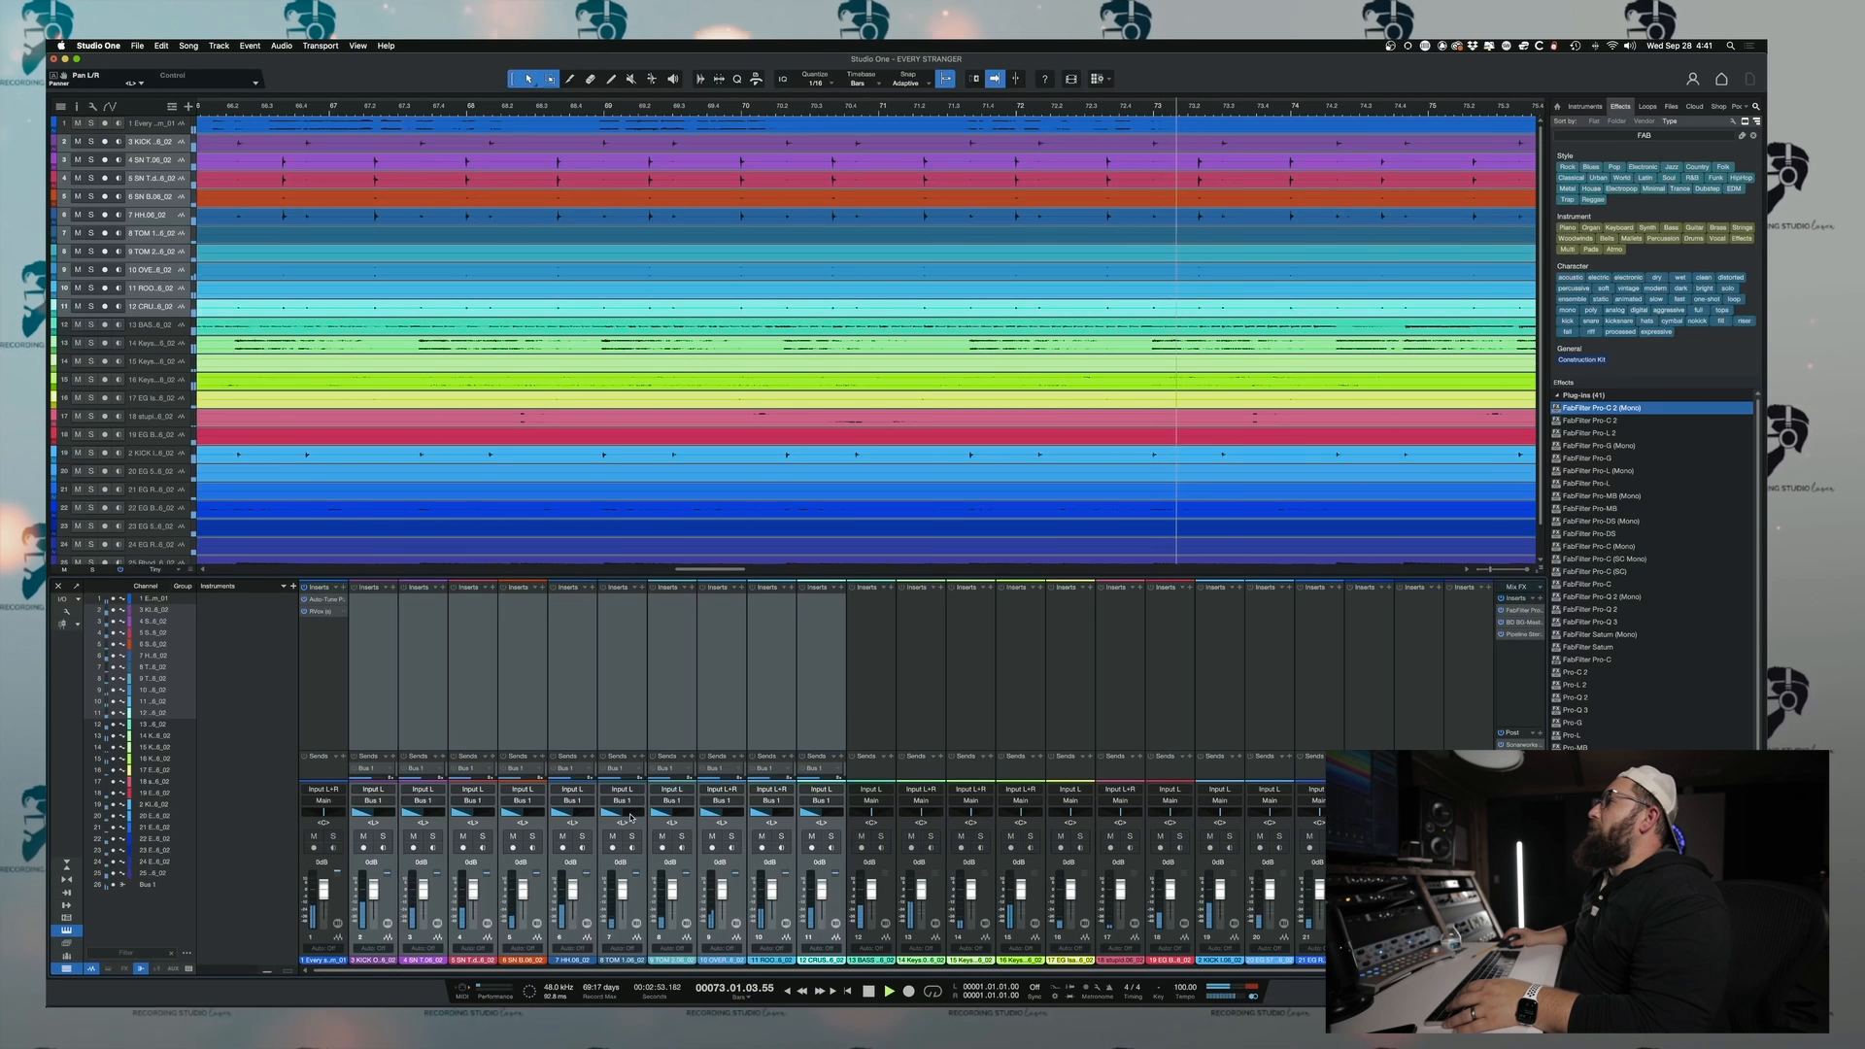
pyautogui.click(586, 935)
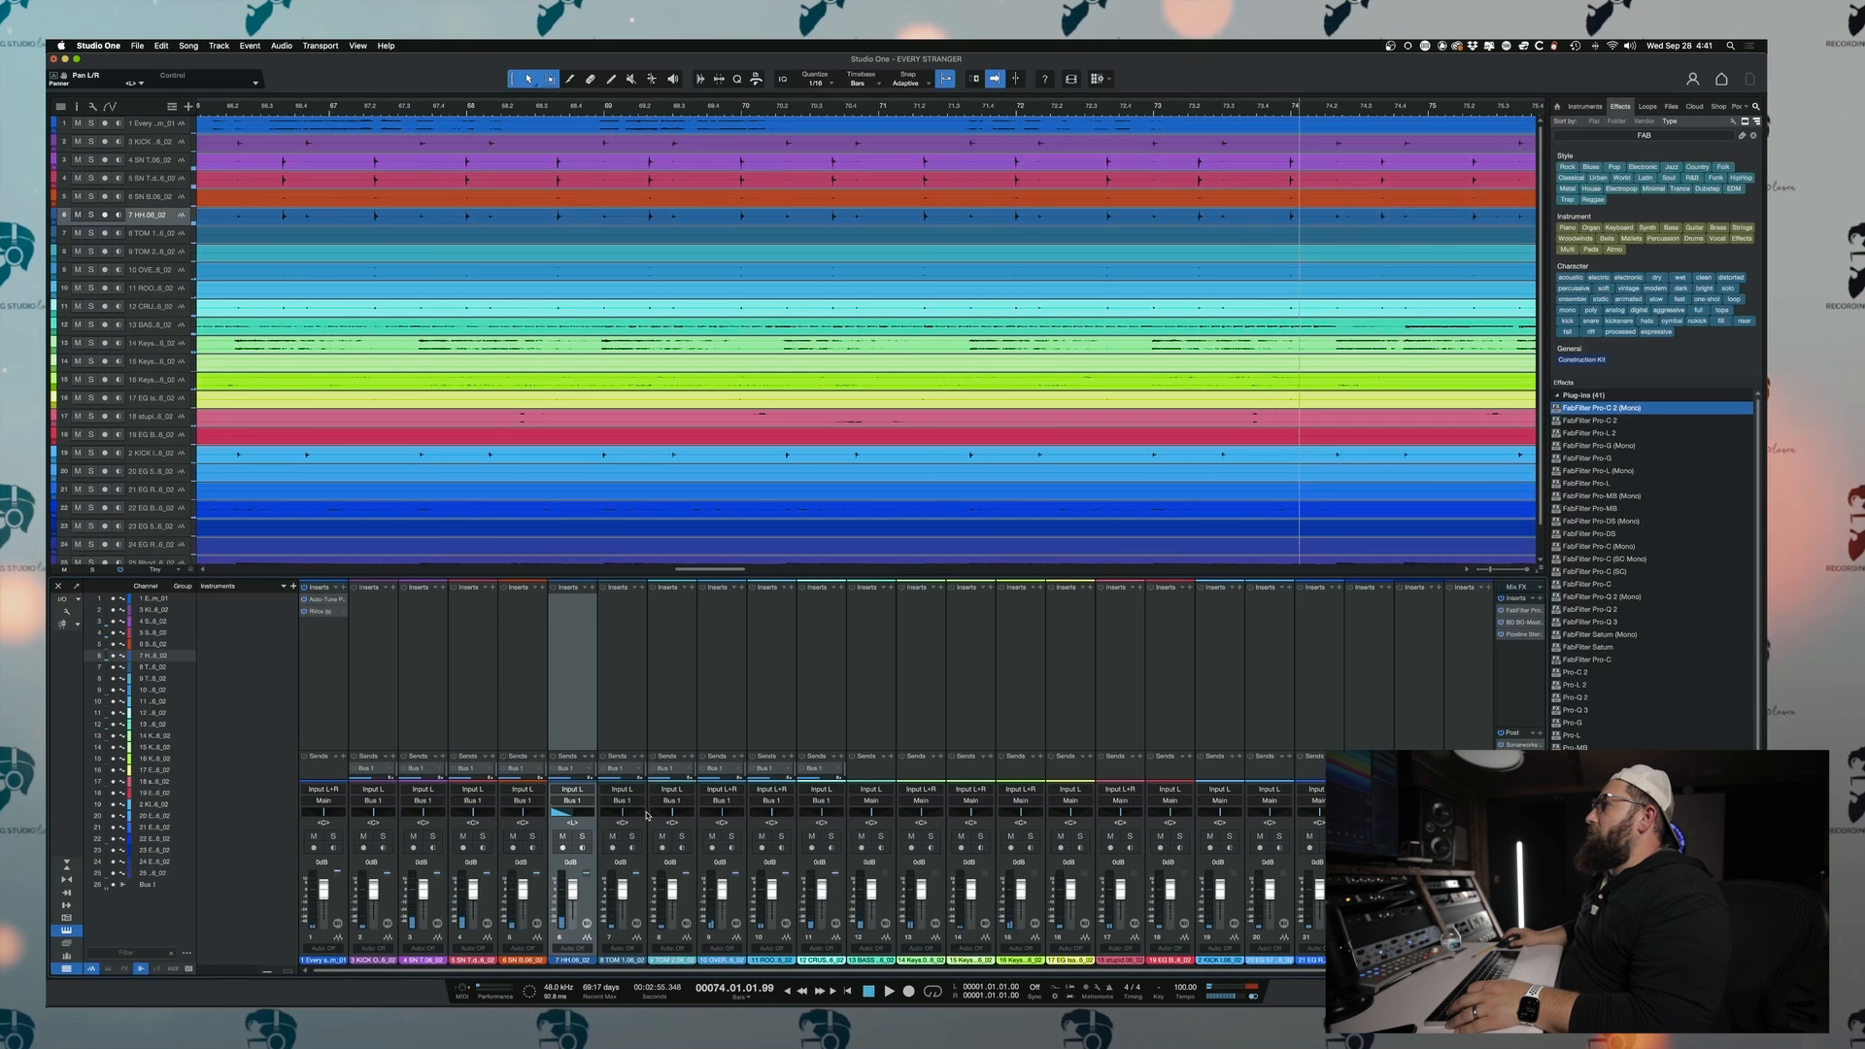
pyautogui.press('space')
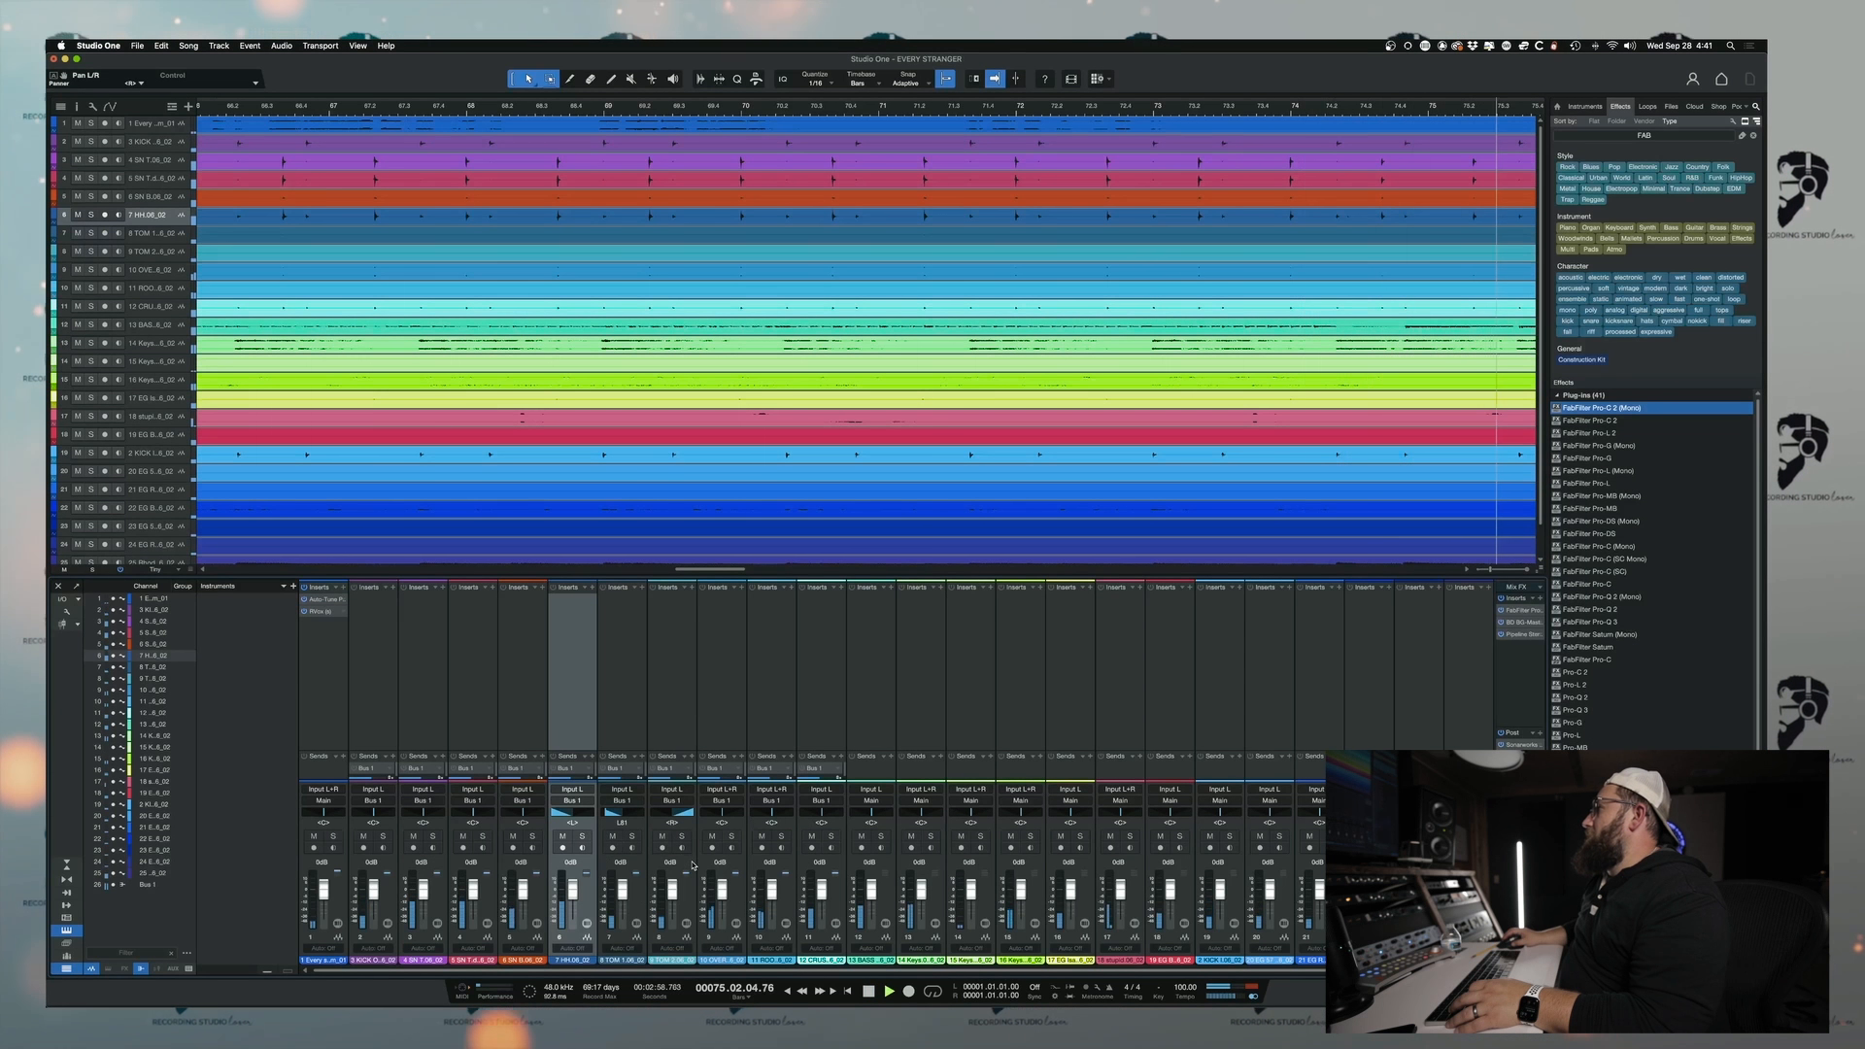
# - Select the drum tracks from the first kick through track 12 and pack them into a folder track
pyautogui.hscroll(2, 1024, 924)
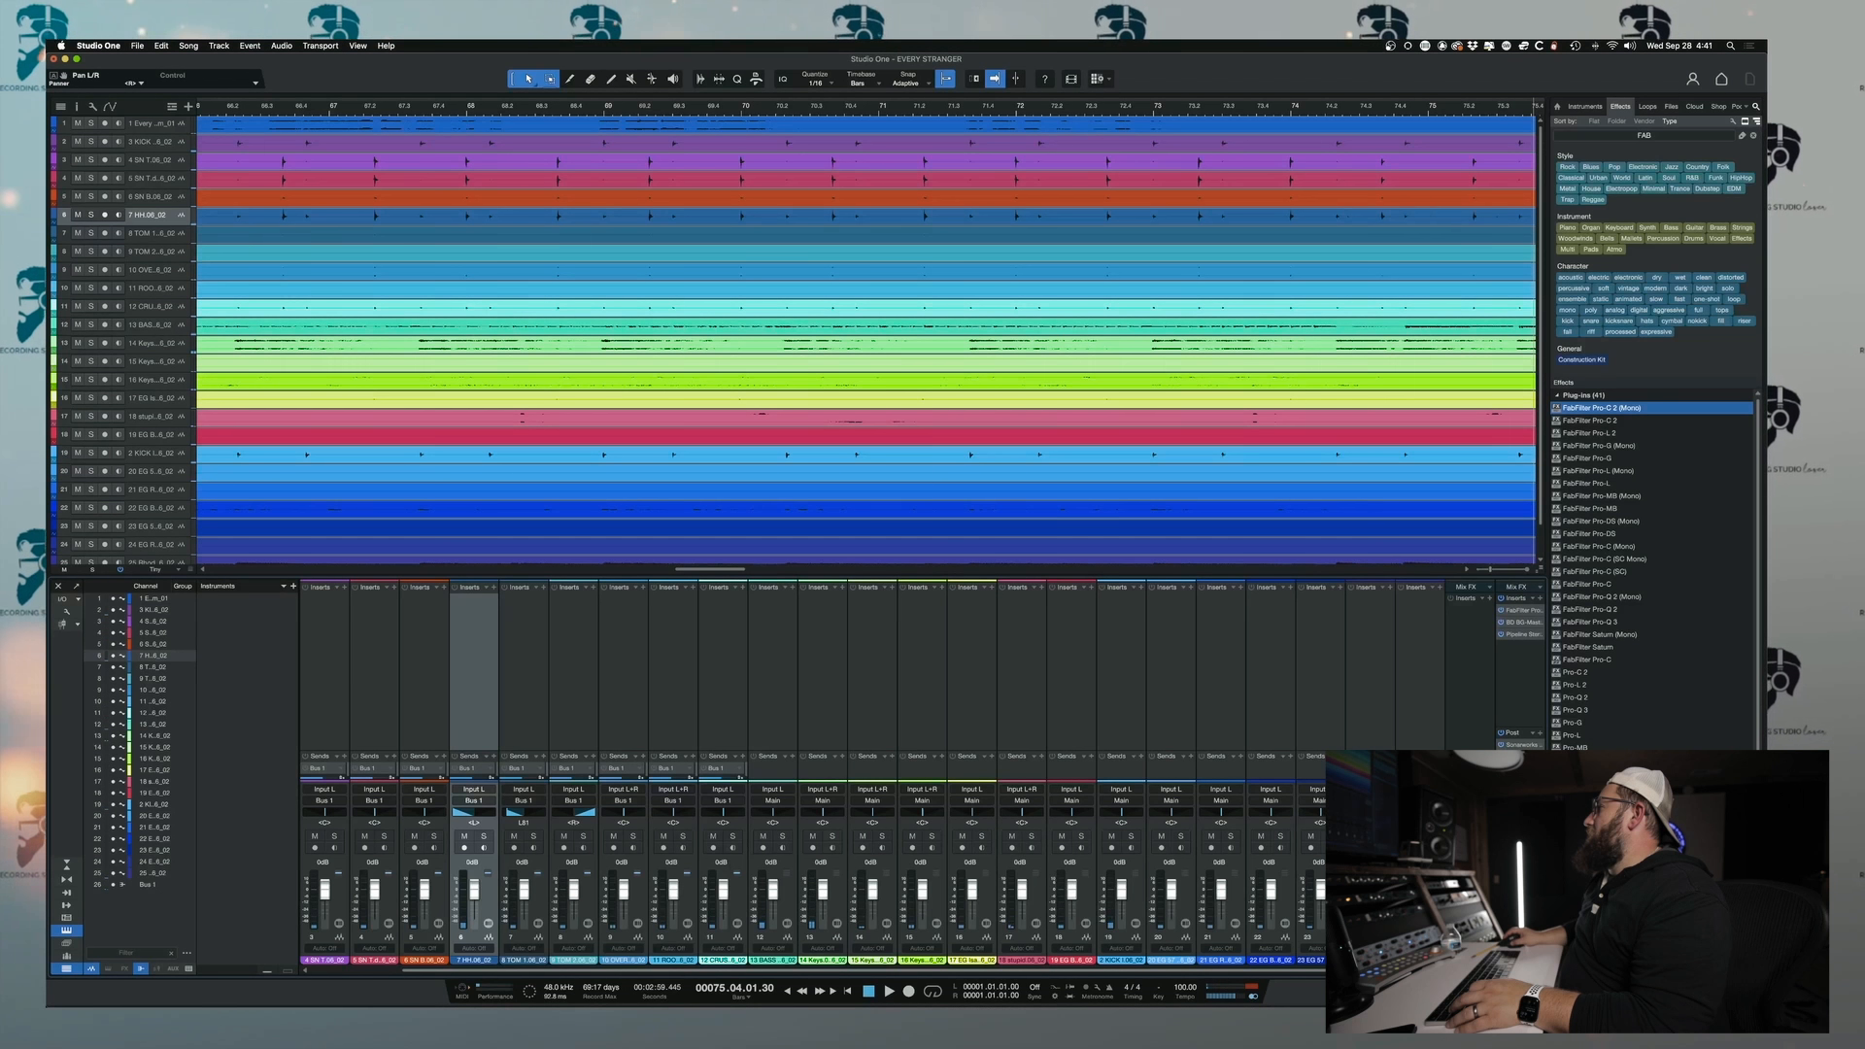
pyautogui.click(1469, 938)
pyautogui.hscroll(-2, 954, 959)
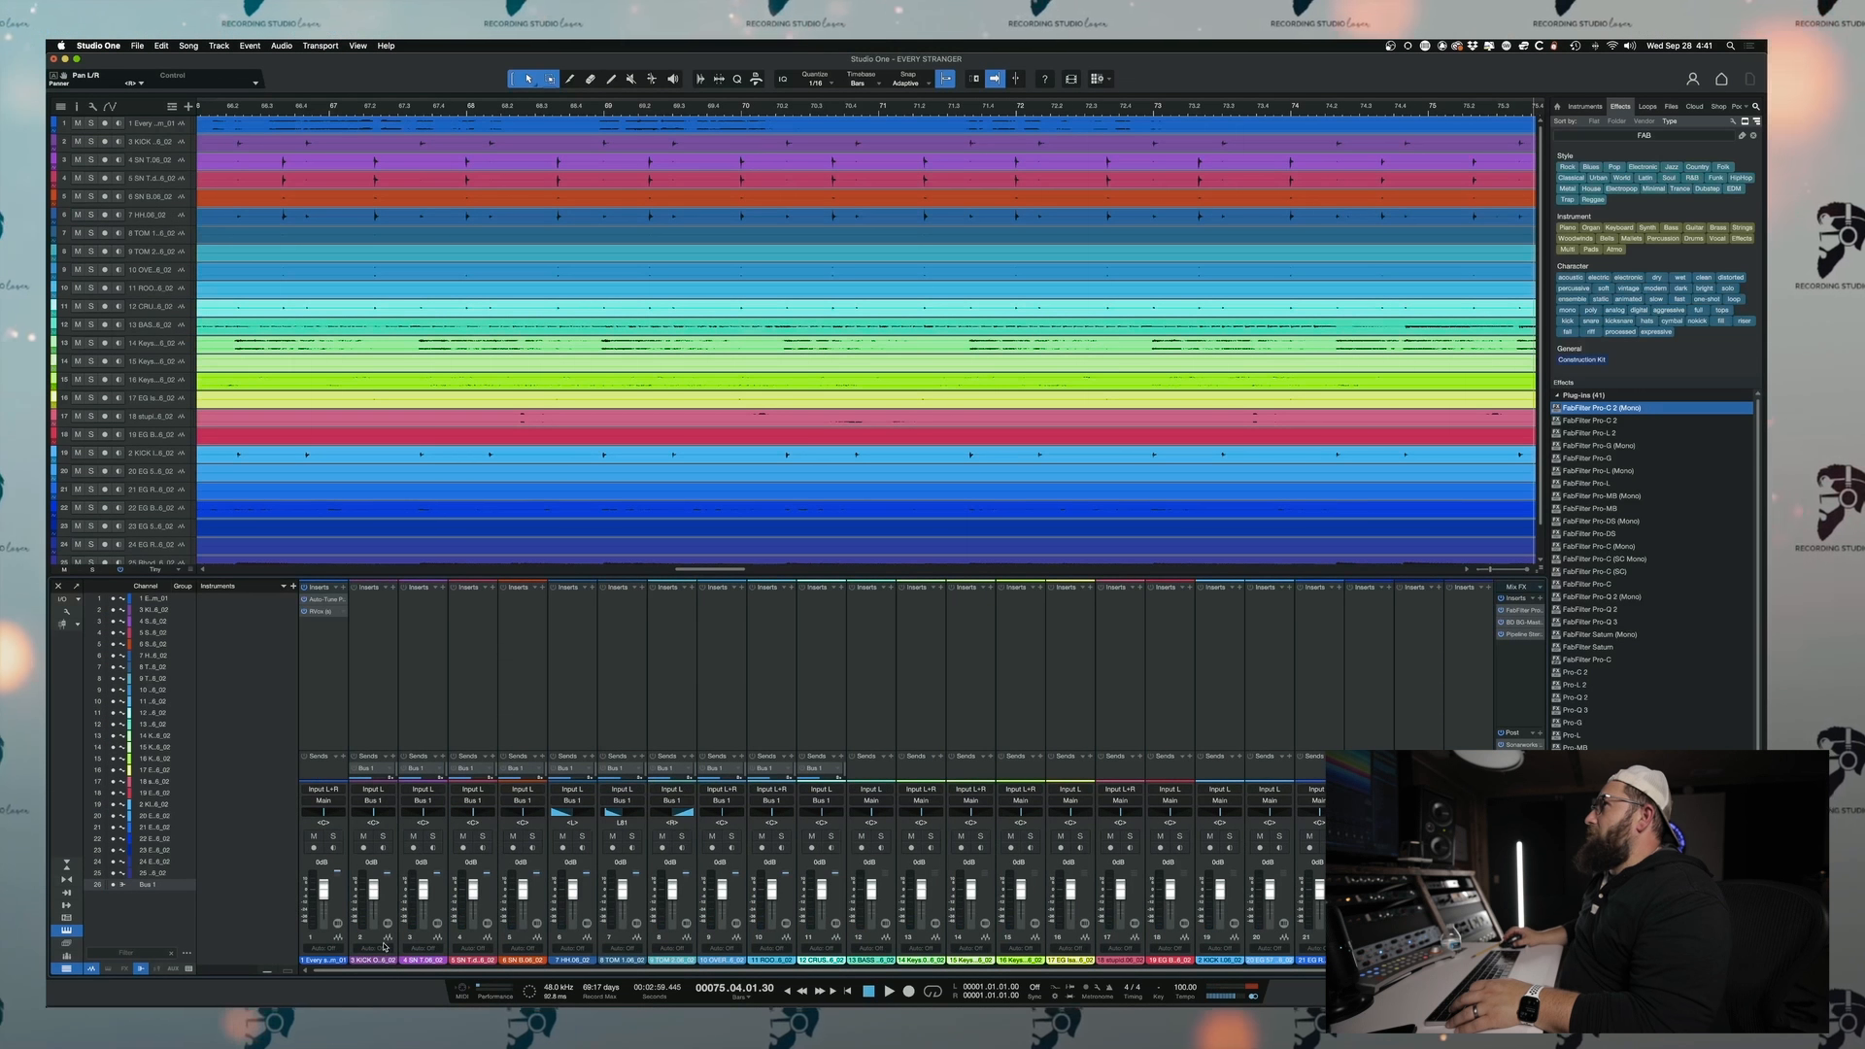
pyautogui.press('super+a')
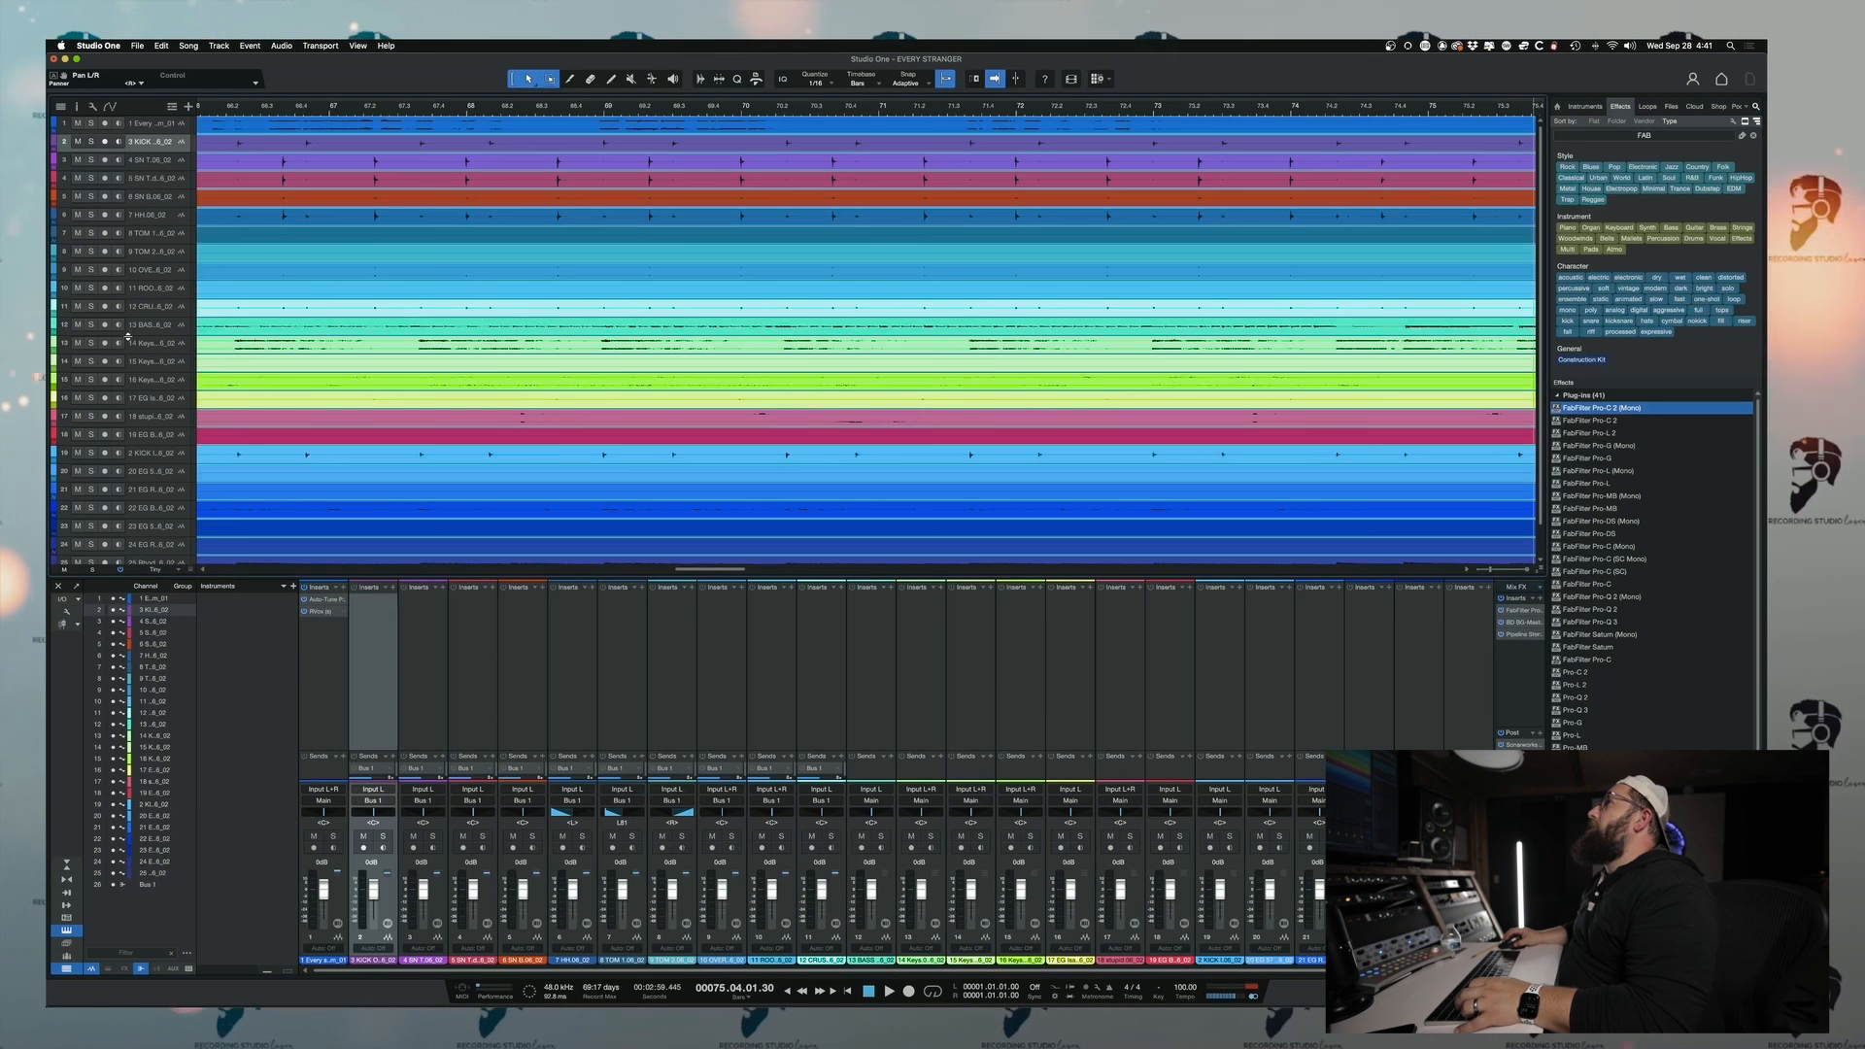
pyautogui.keyDown('shift'); pyautogui.click(145, 310); pyautogui.keyUp('shift')
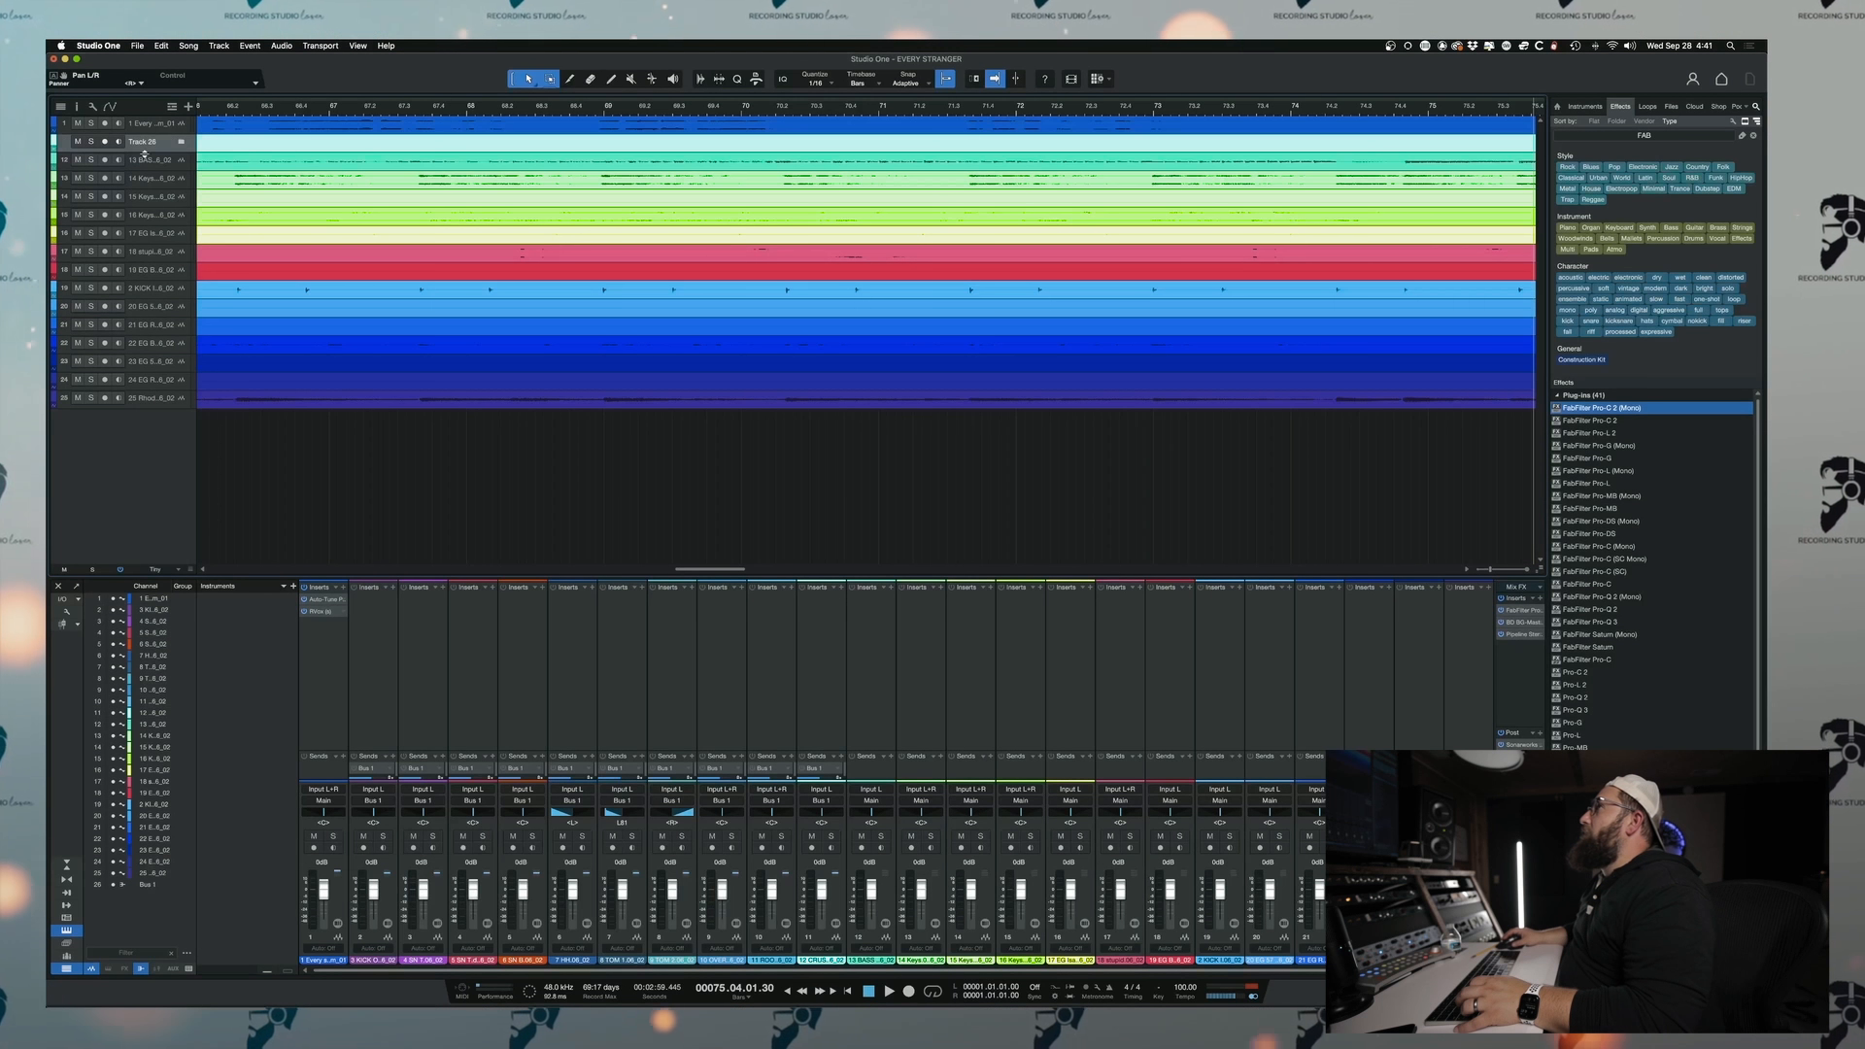
# - Search the effects for "BG" and insert BD BG-Drums on the drum bus, Bus 1
pyautogui.hscroll(2, 812, 777)
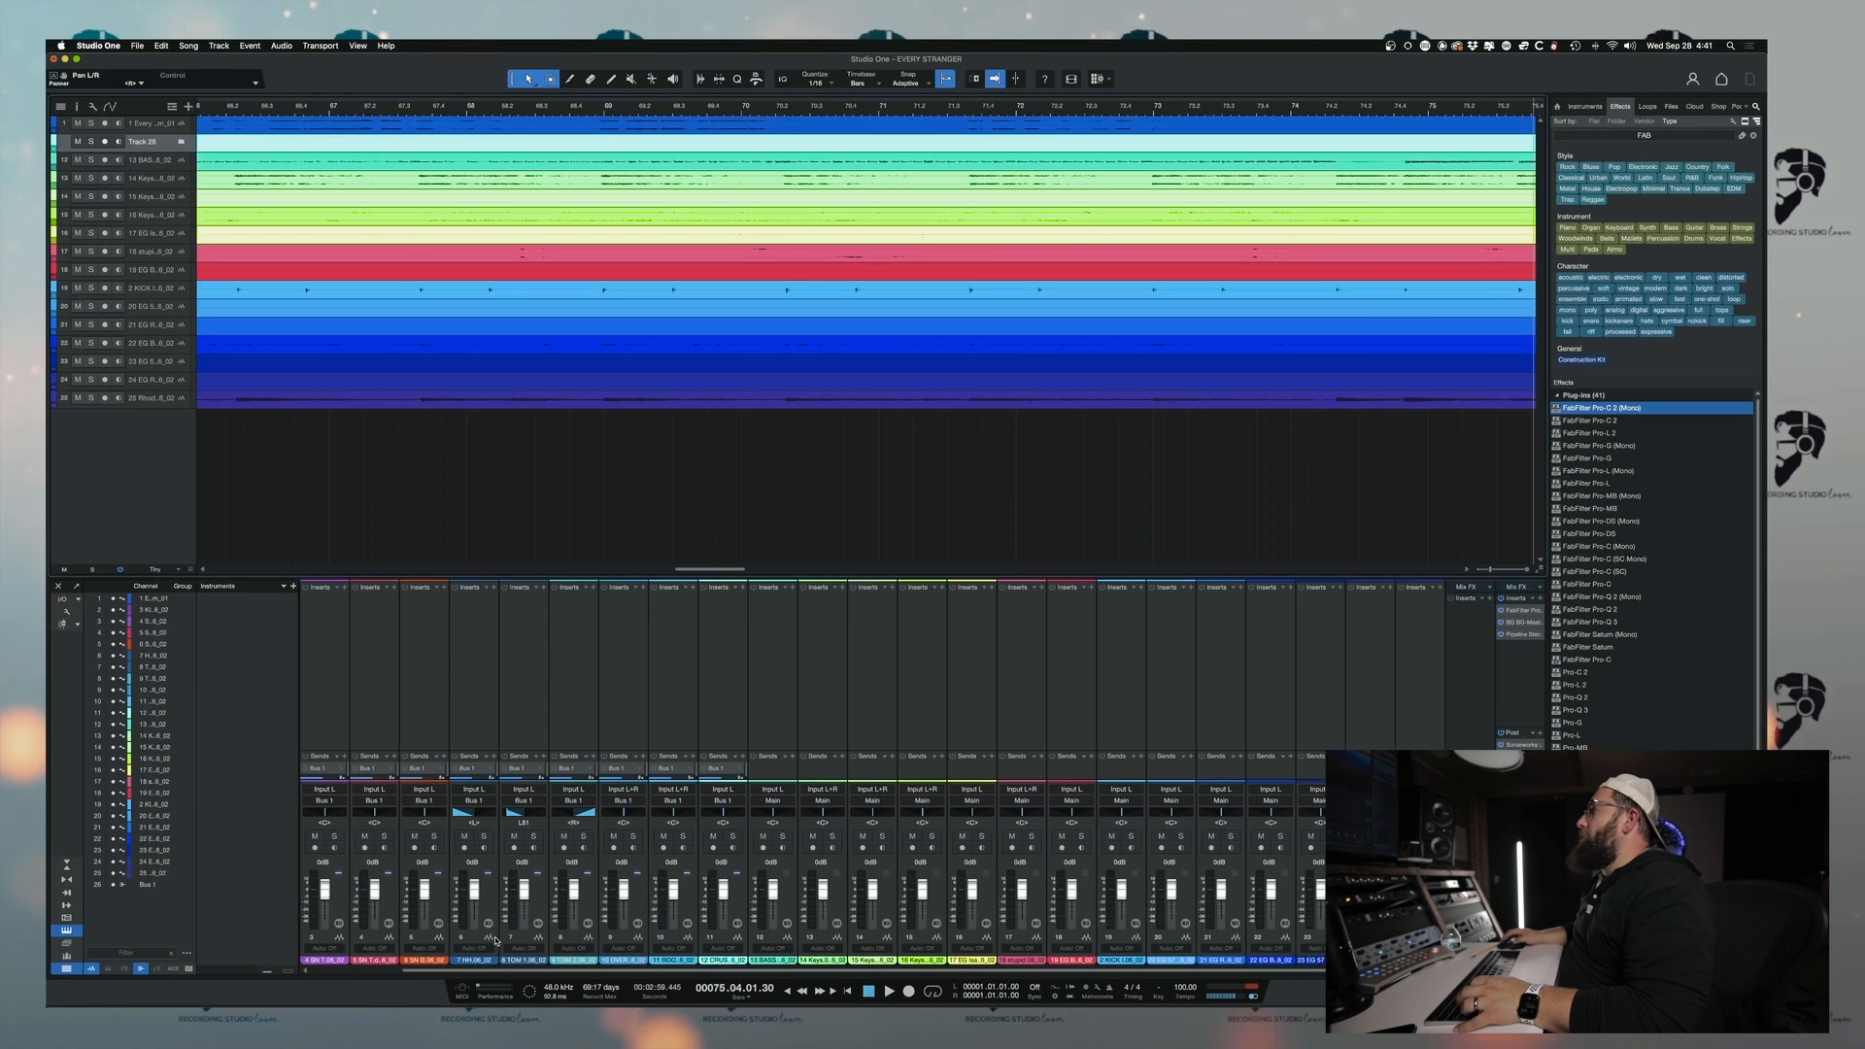
pyautogui.click(1469, 680)
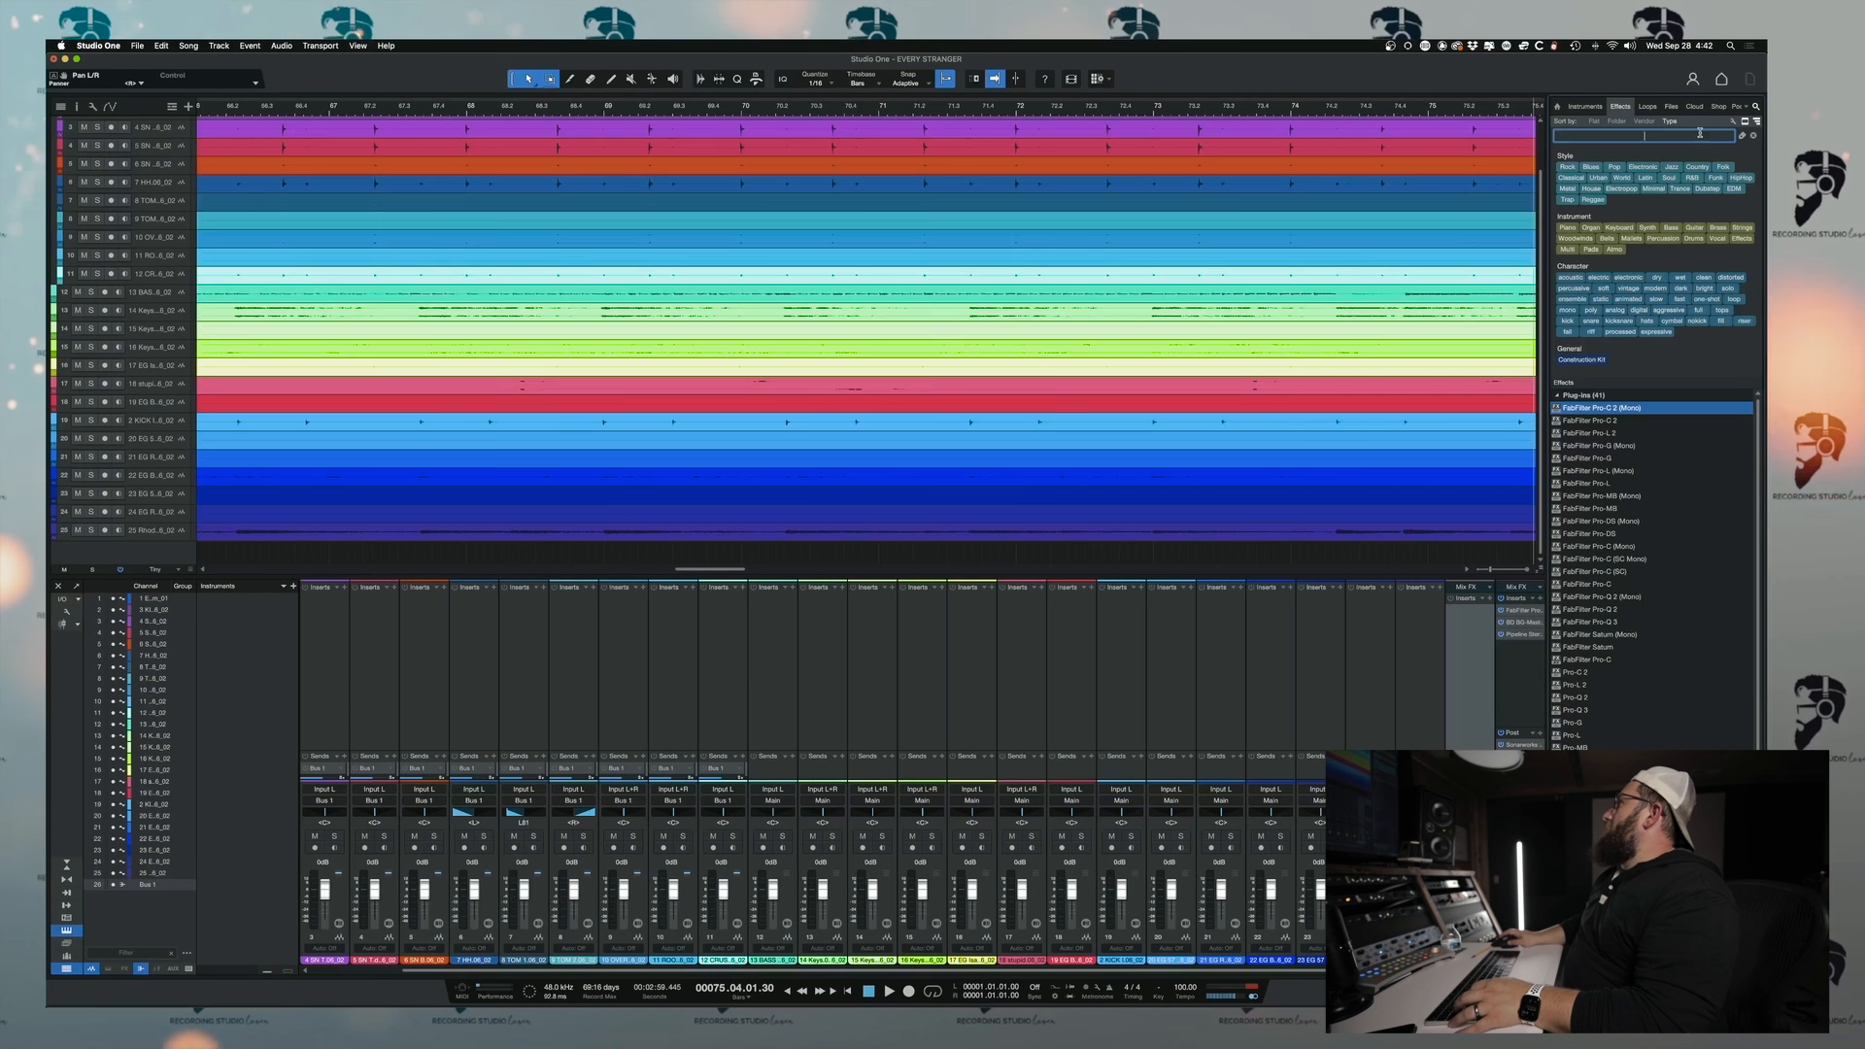
pyautogui.click(1753, 136)
pyautogui.click(1685, 138)
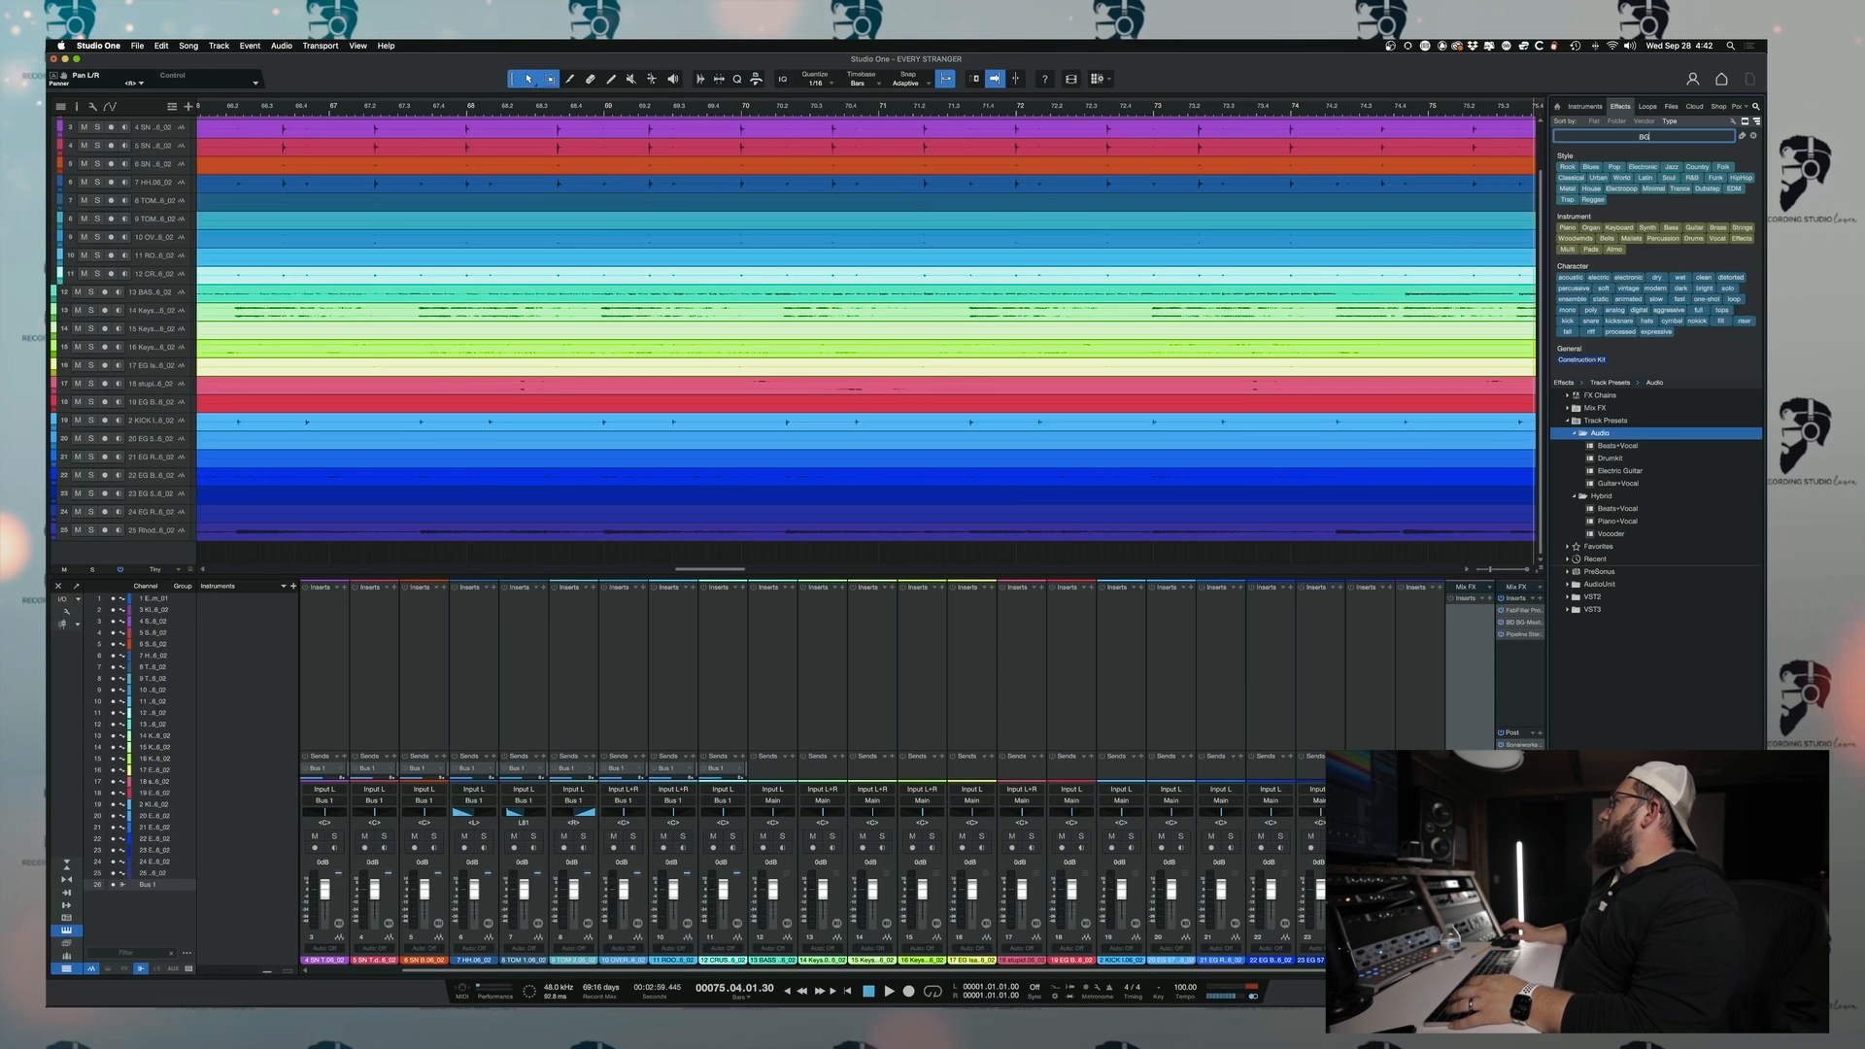
pyautogui.write('BG')
pyautogui.moveTo(1585, 445); pyautogui.dragTo(1460, 674)
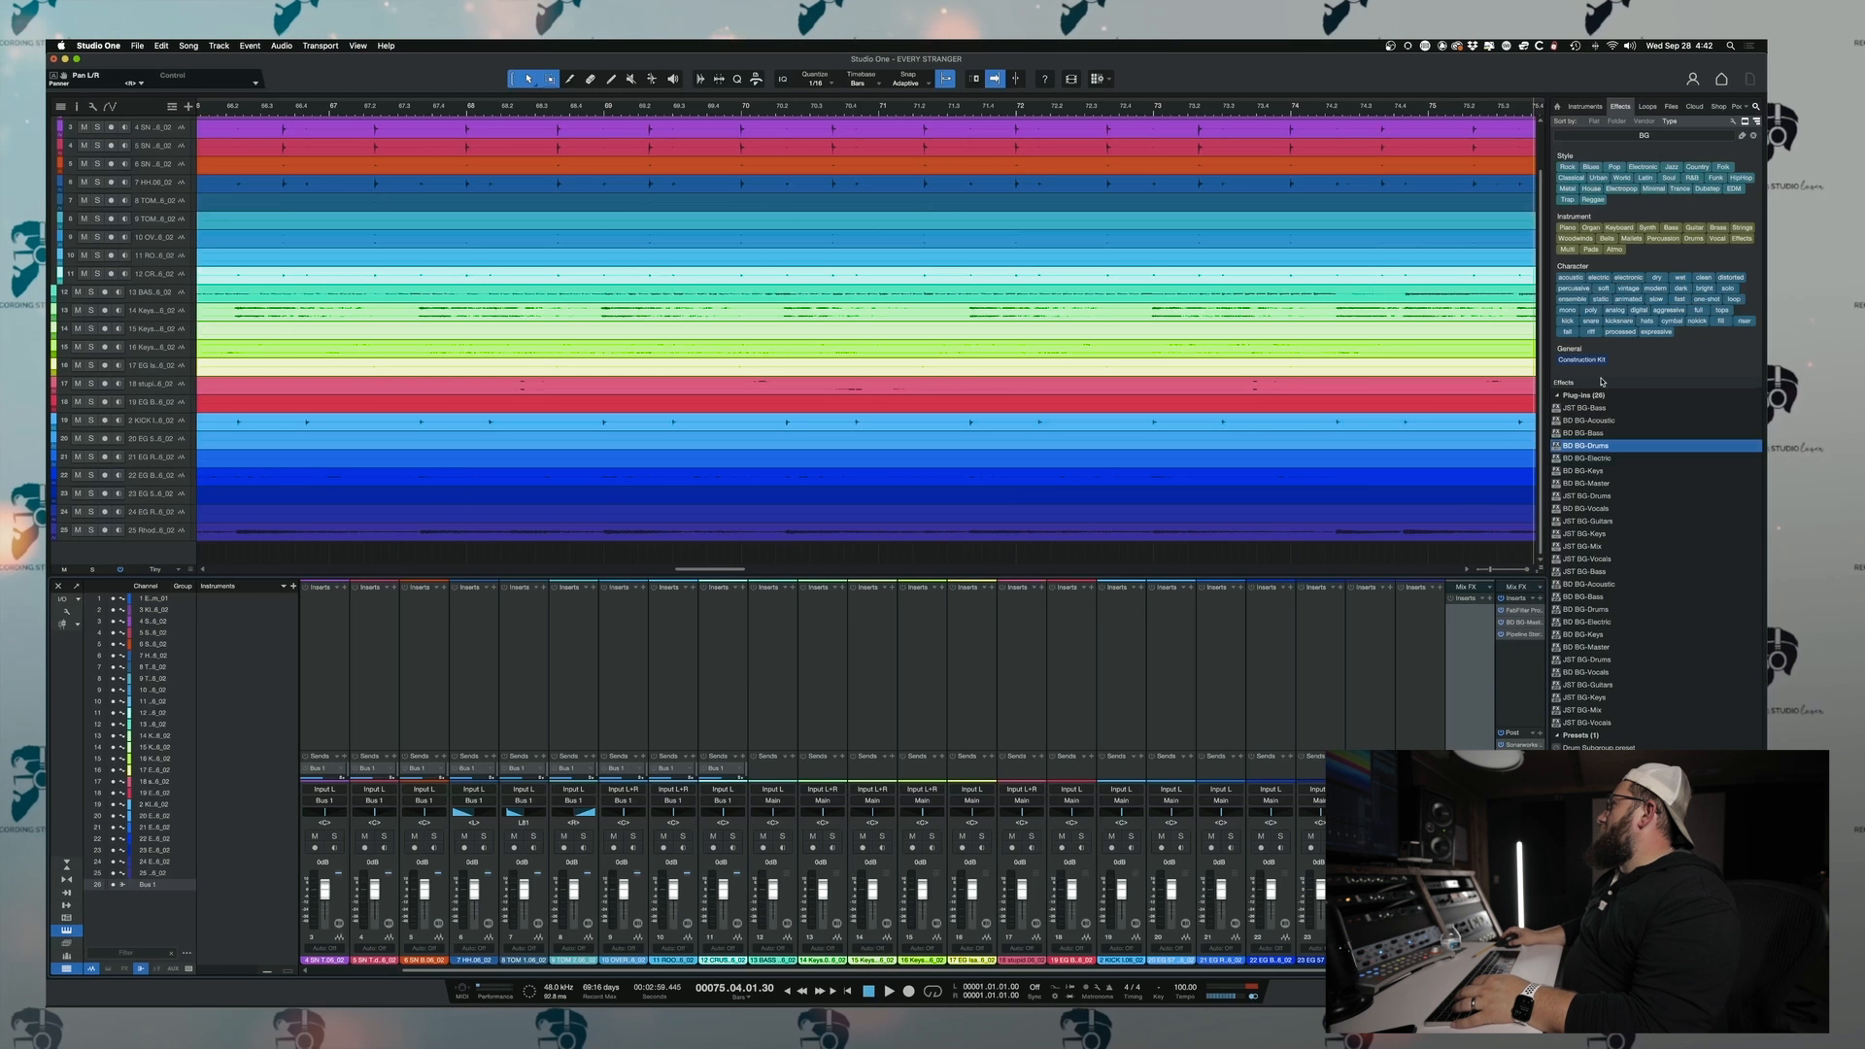
# - Insert RC-20 Retro Color after BD BG-Drums on Bus 1, load its Drum Break 1 preset, and lower its magnitude
pyautogui.click(1754, 136)
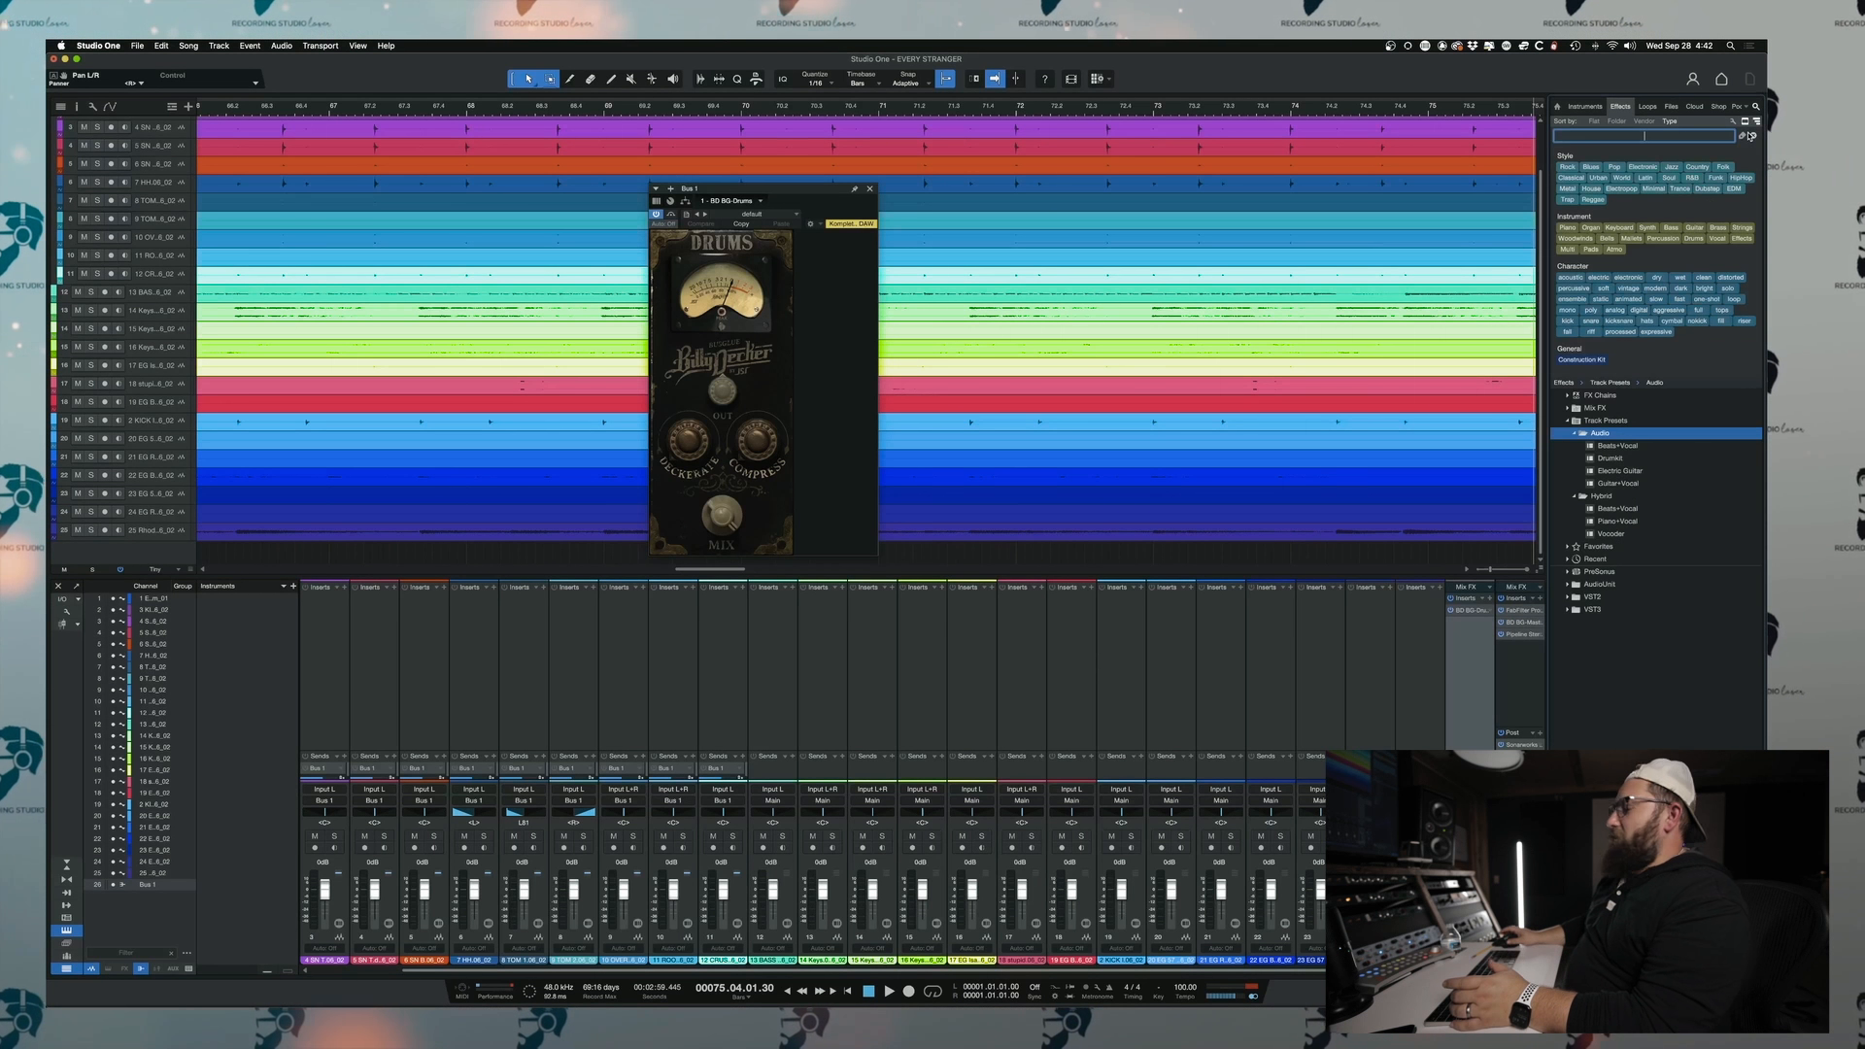
pyautogui.write('RC')
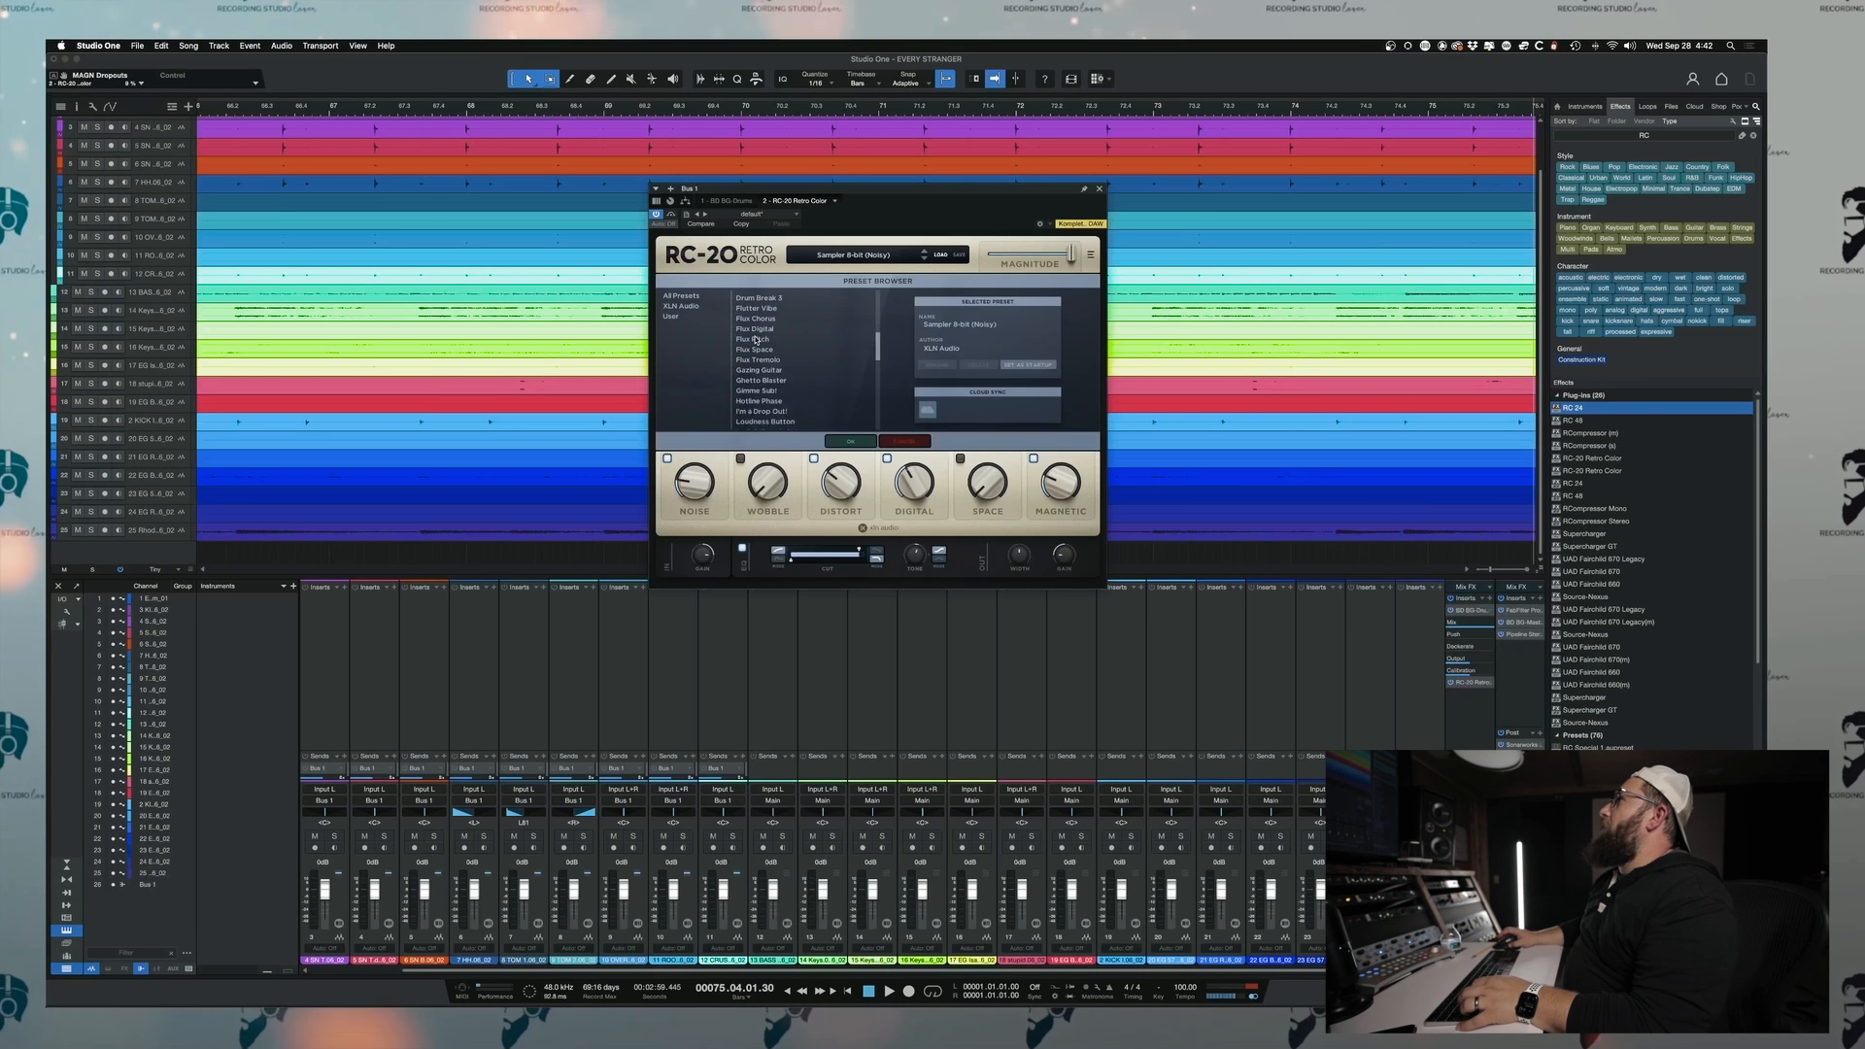
pyautogui.scroll(-5, 758, 339)
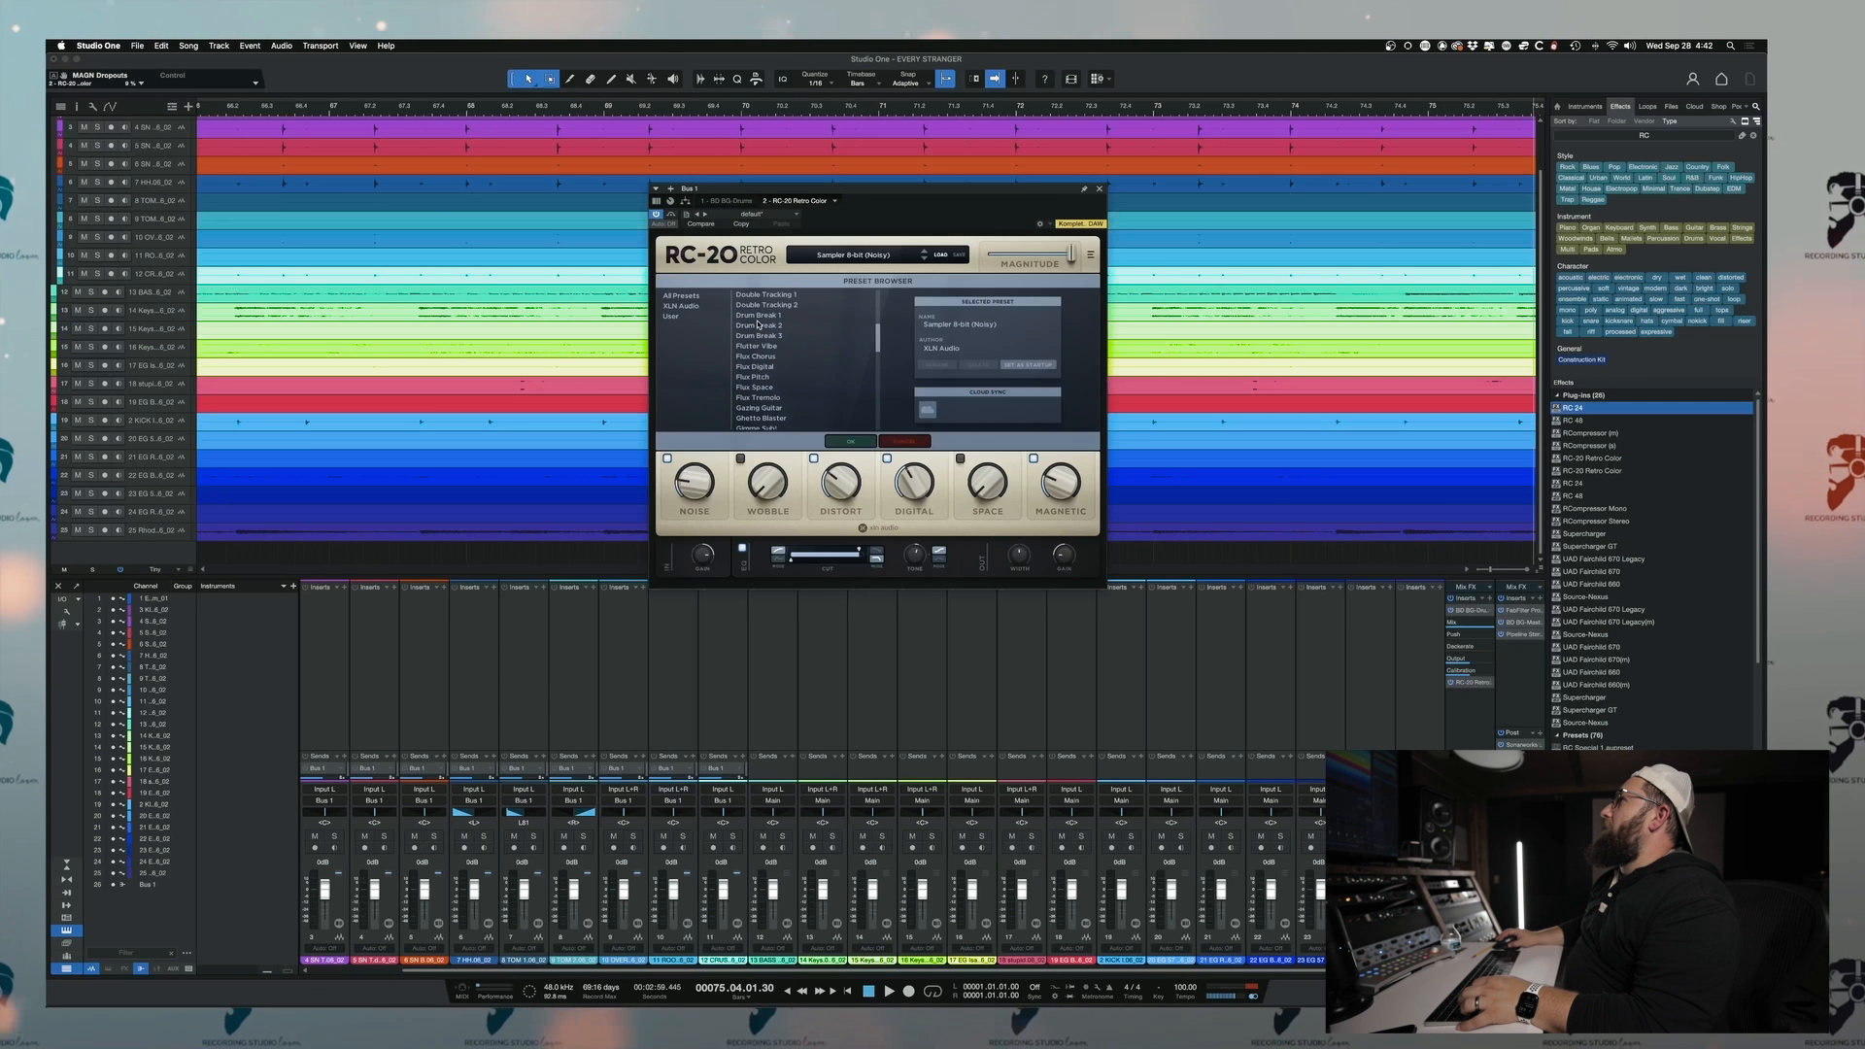
pyautogui.click(758, 315)
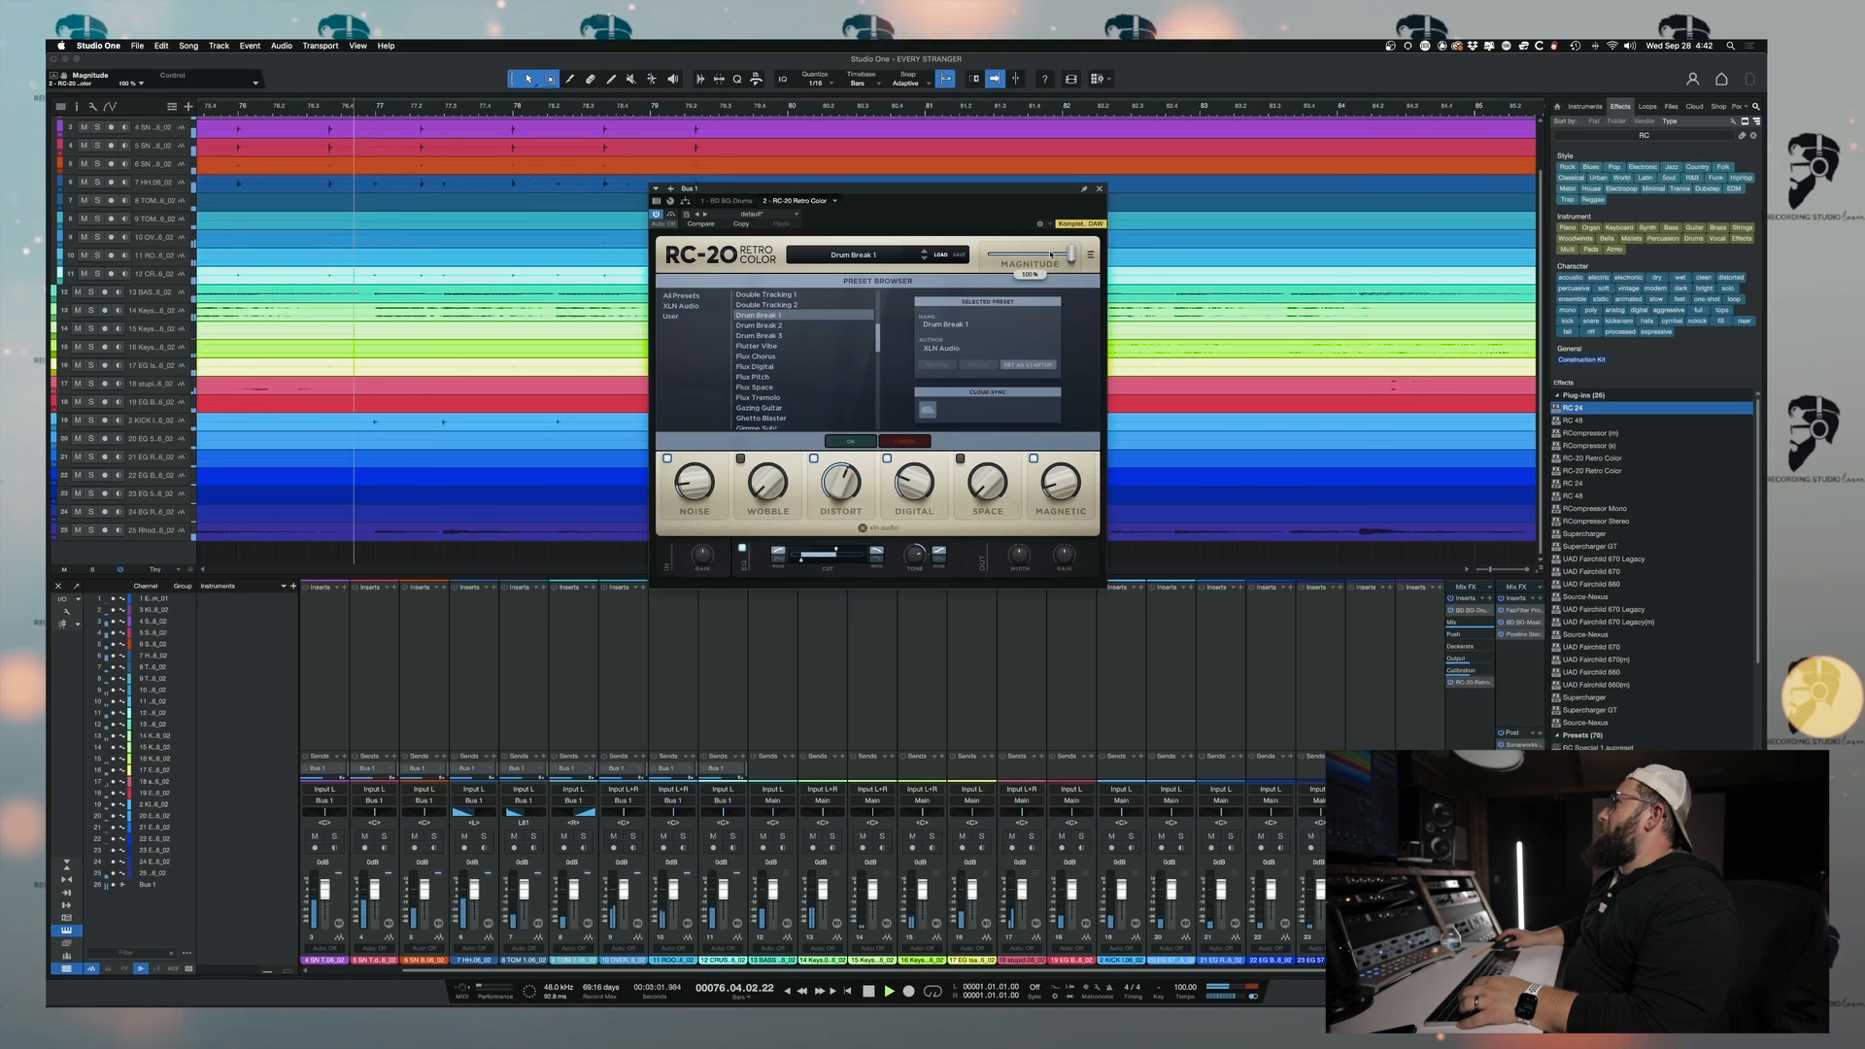
pyautogui.moveTo(1060, 252); pyautogui.dragTo(981, 256)
pyautogui.moveTo(828, 254); pyautogui.dragTo(782, 250)
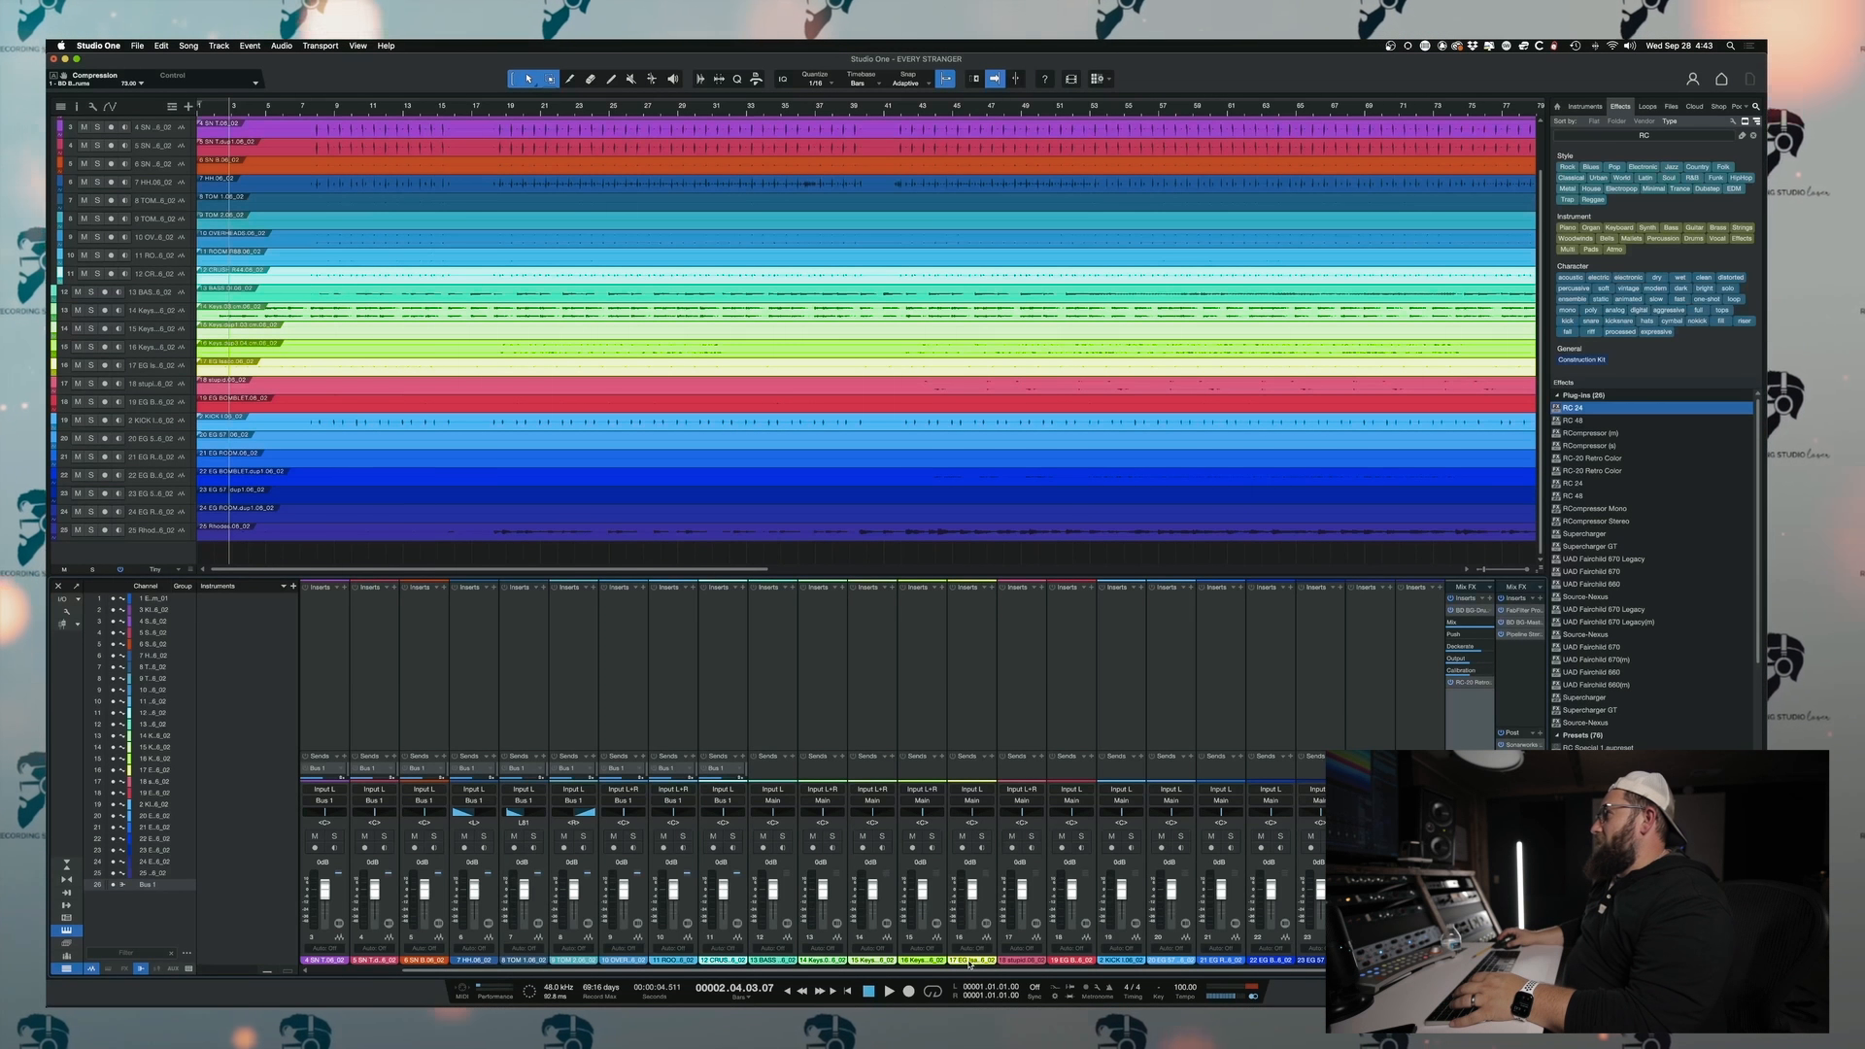
# - Solo electric guitar channel 17, insert ValhallaVintageVerb on it, and unsolo it to hear the full mix
pyautogui.click(960, 878)
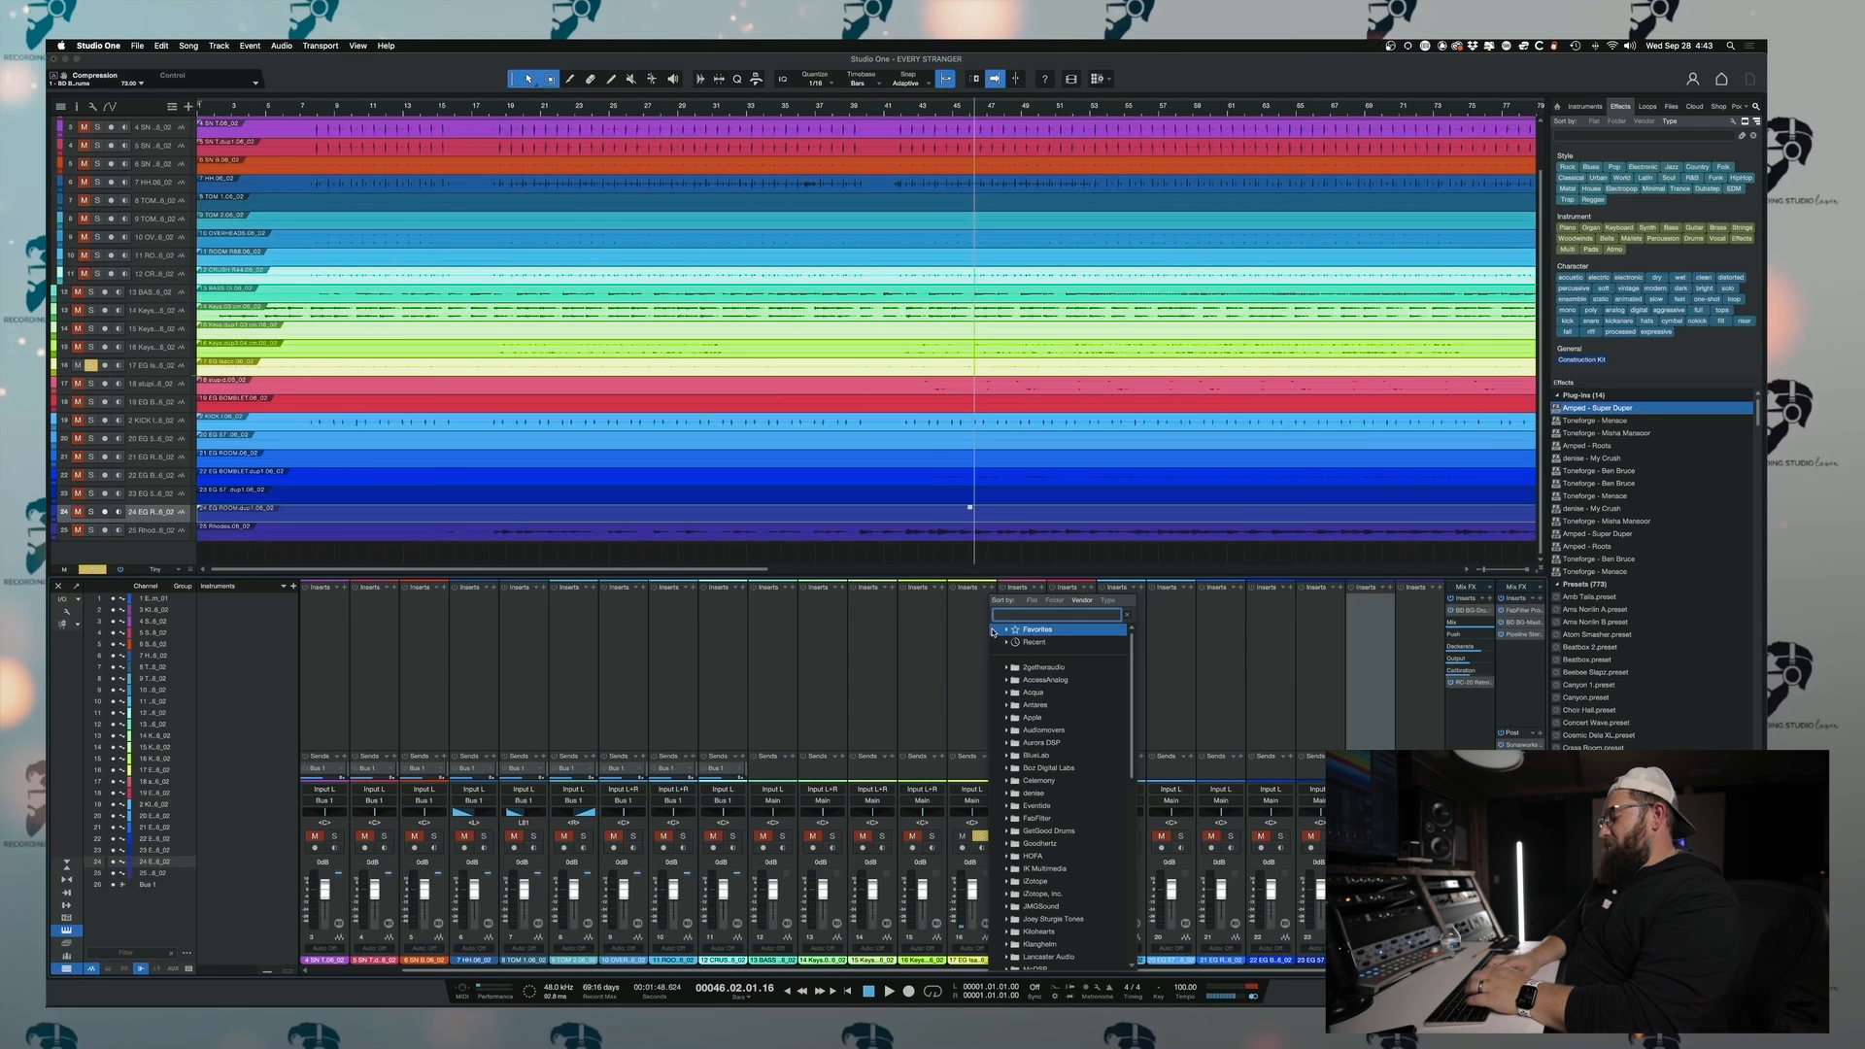
pyautogui.write('val')
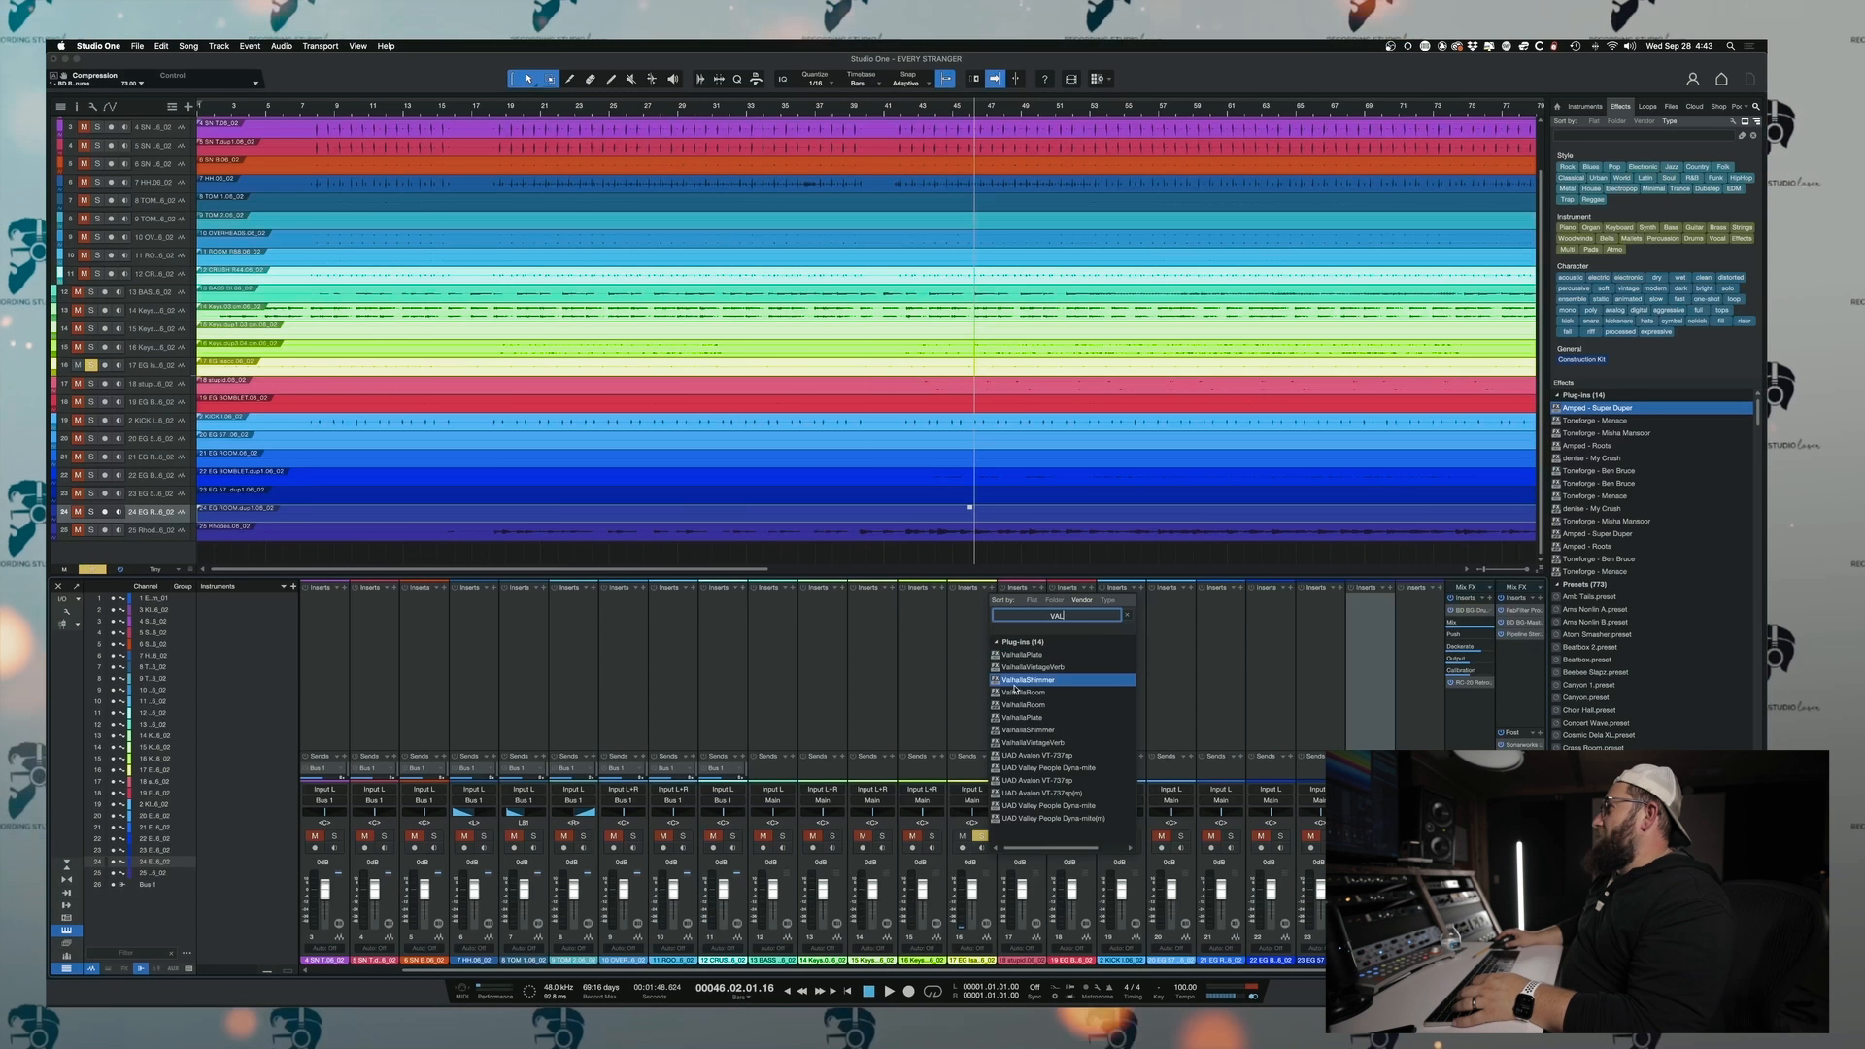
pyautogui.click(1013, 665)
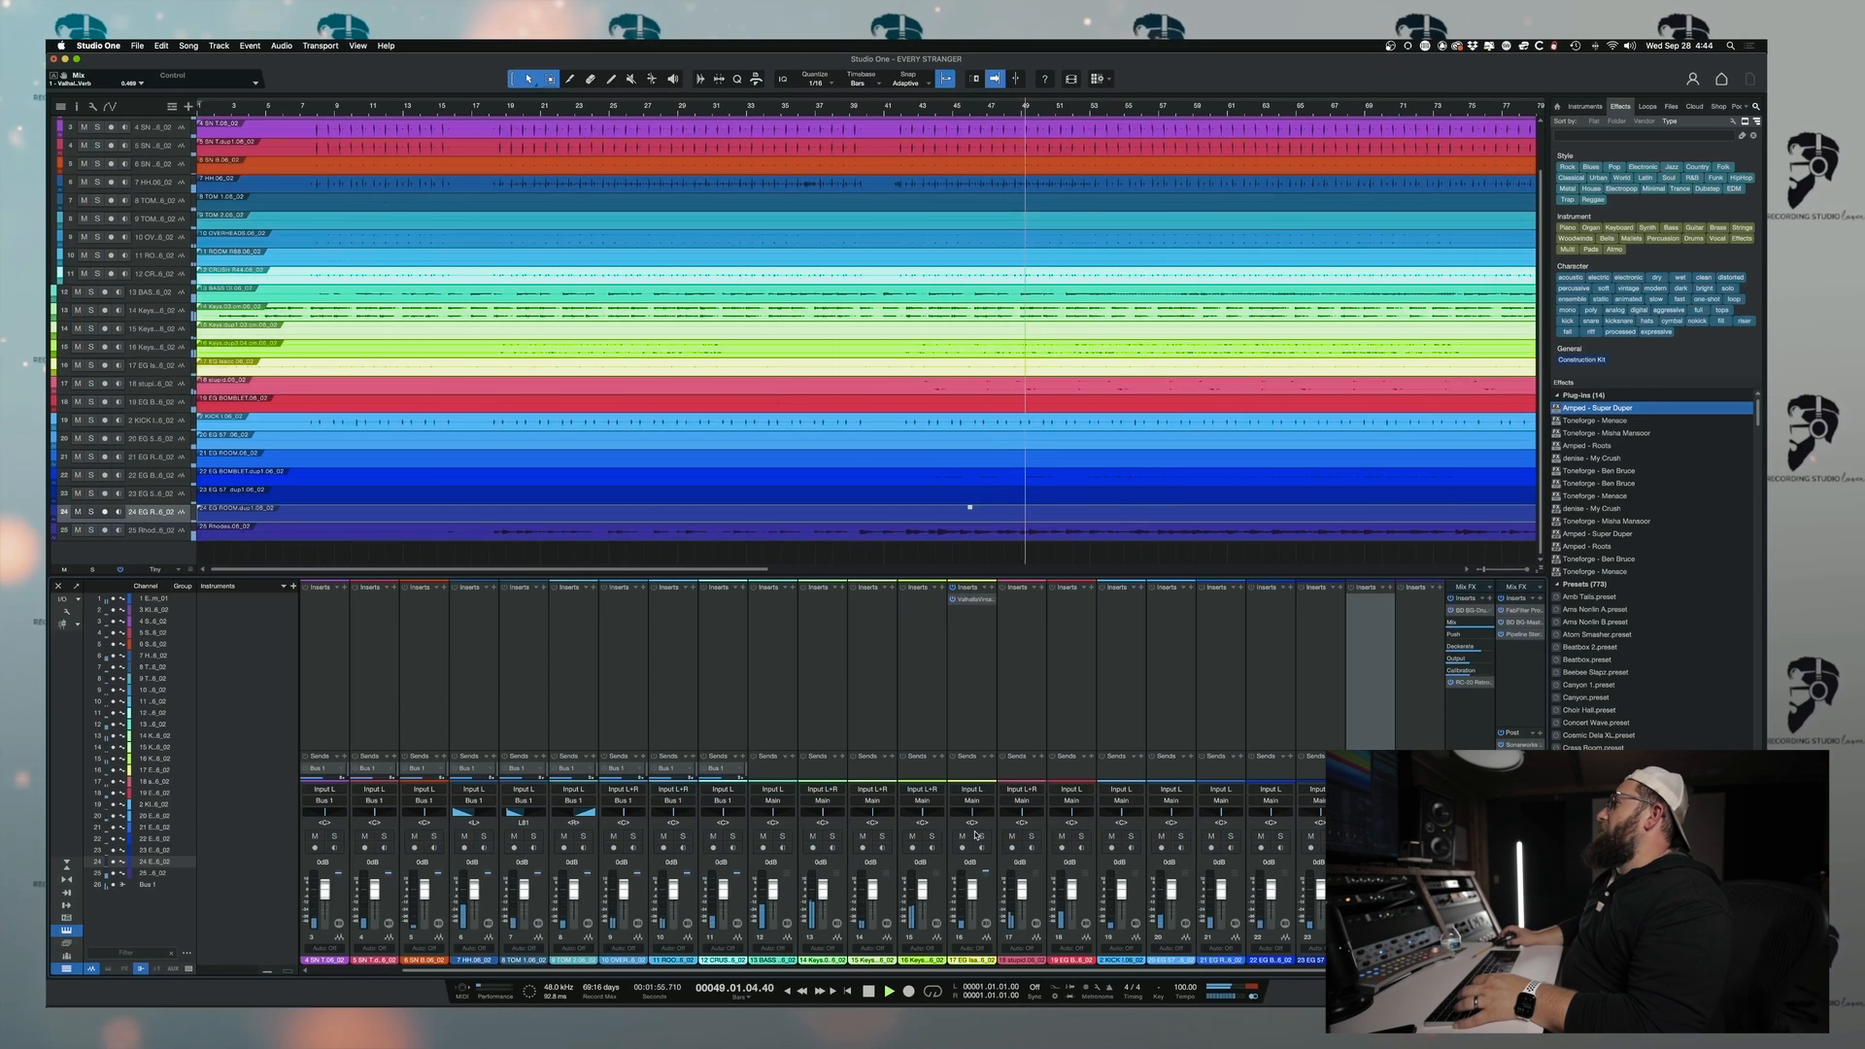
pyautogui.click(979, 837)
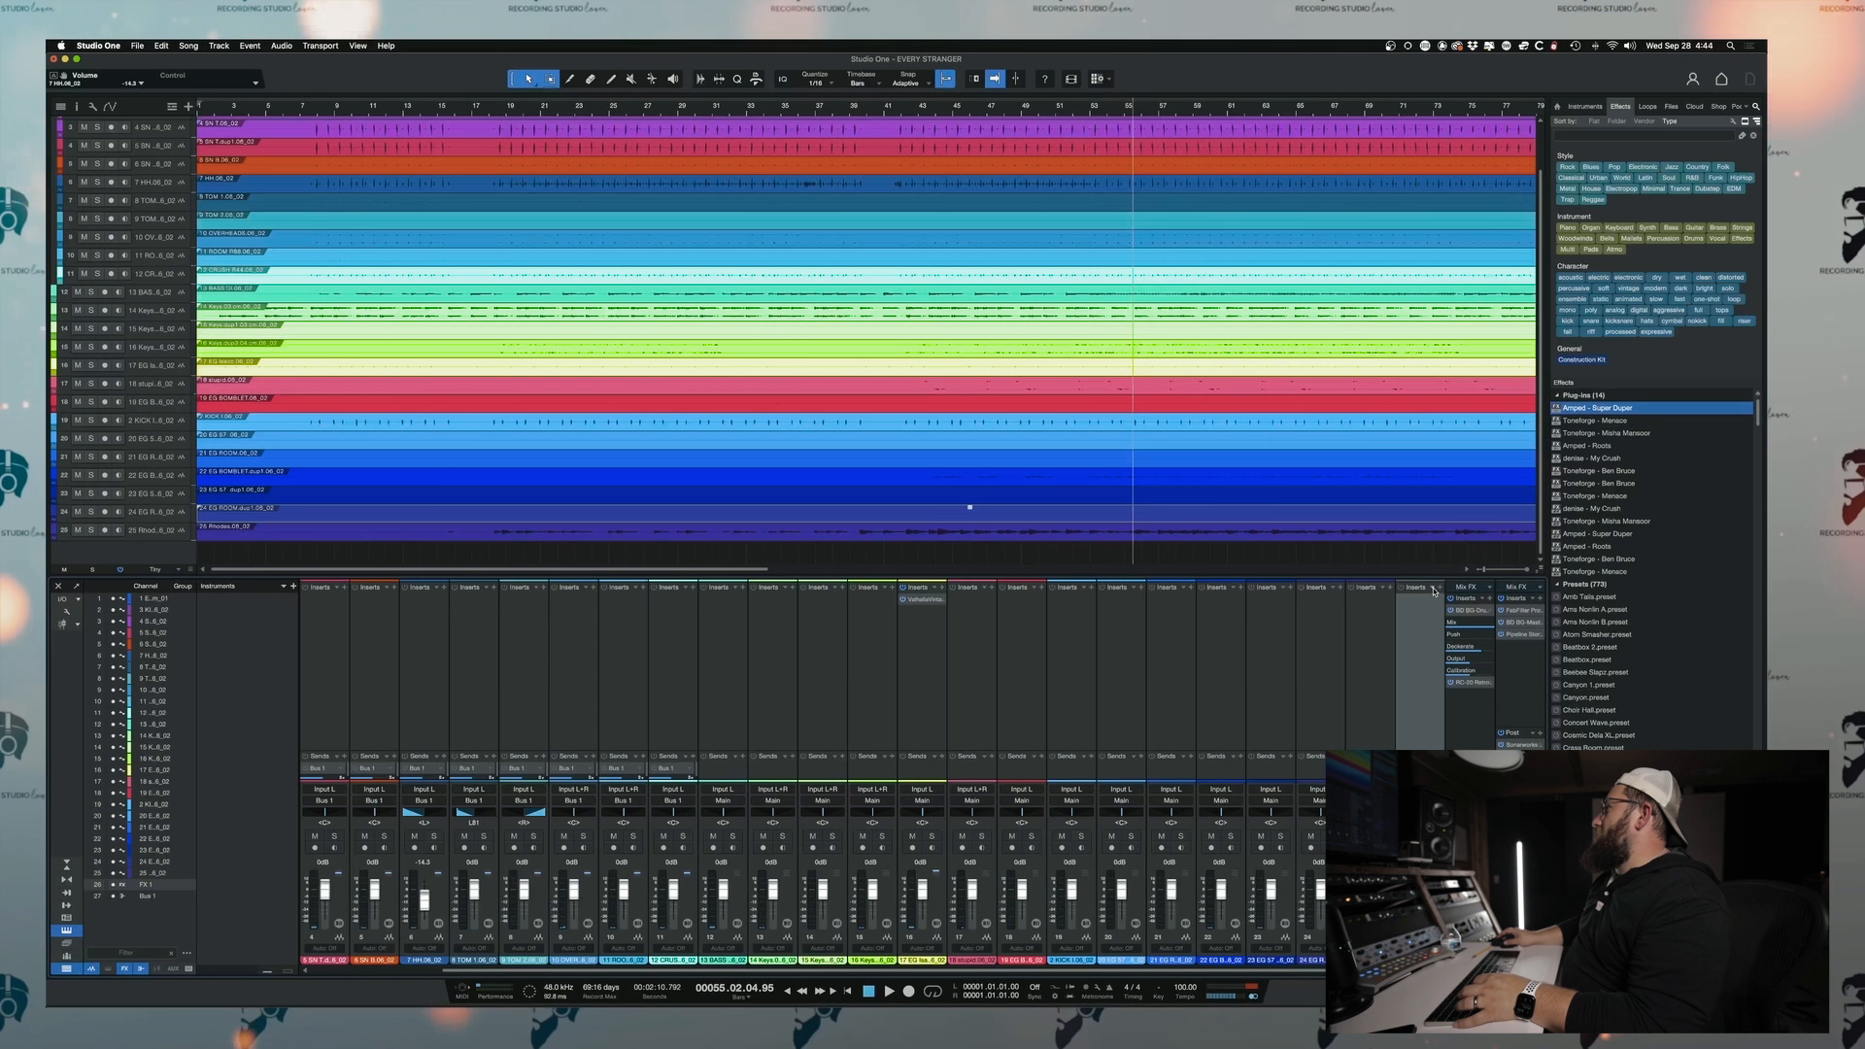
# - Insert Replika XT on the FX 1 channel, load its Pop Vocal preset, and play the song
pyautogui.click(1439, 587)
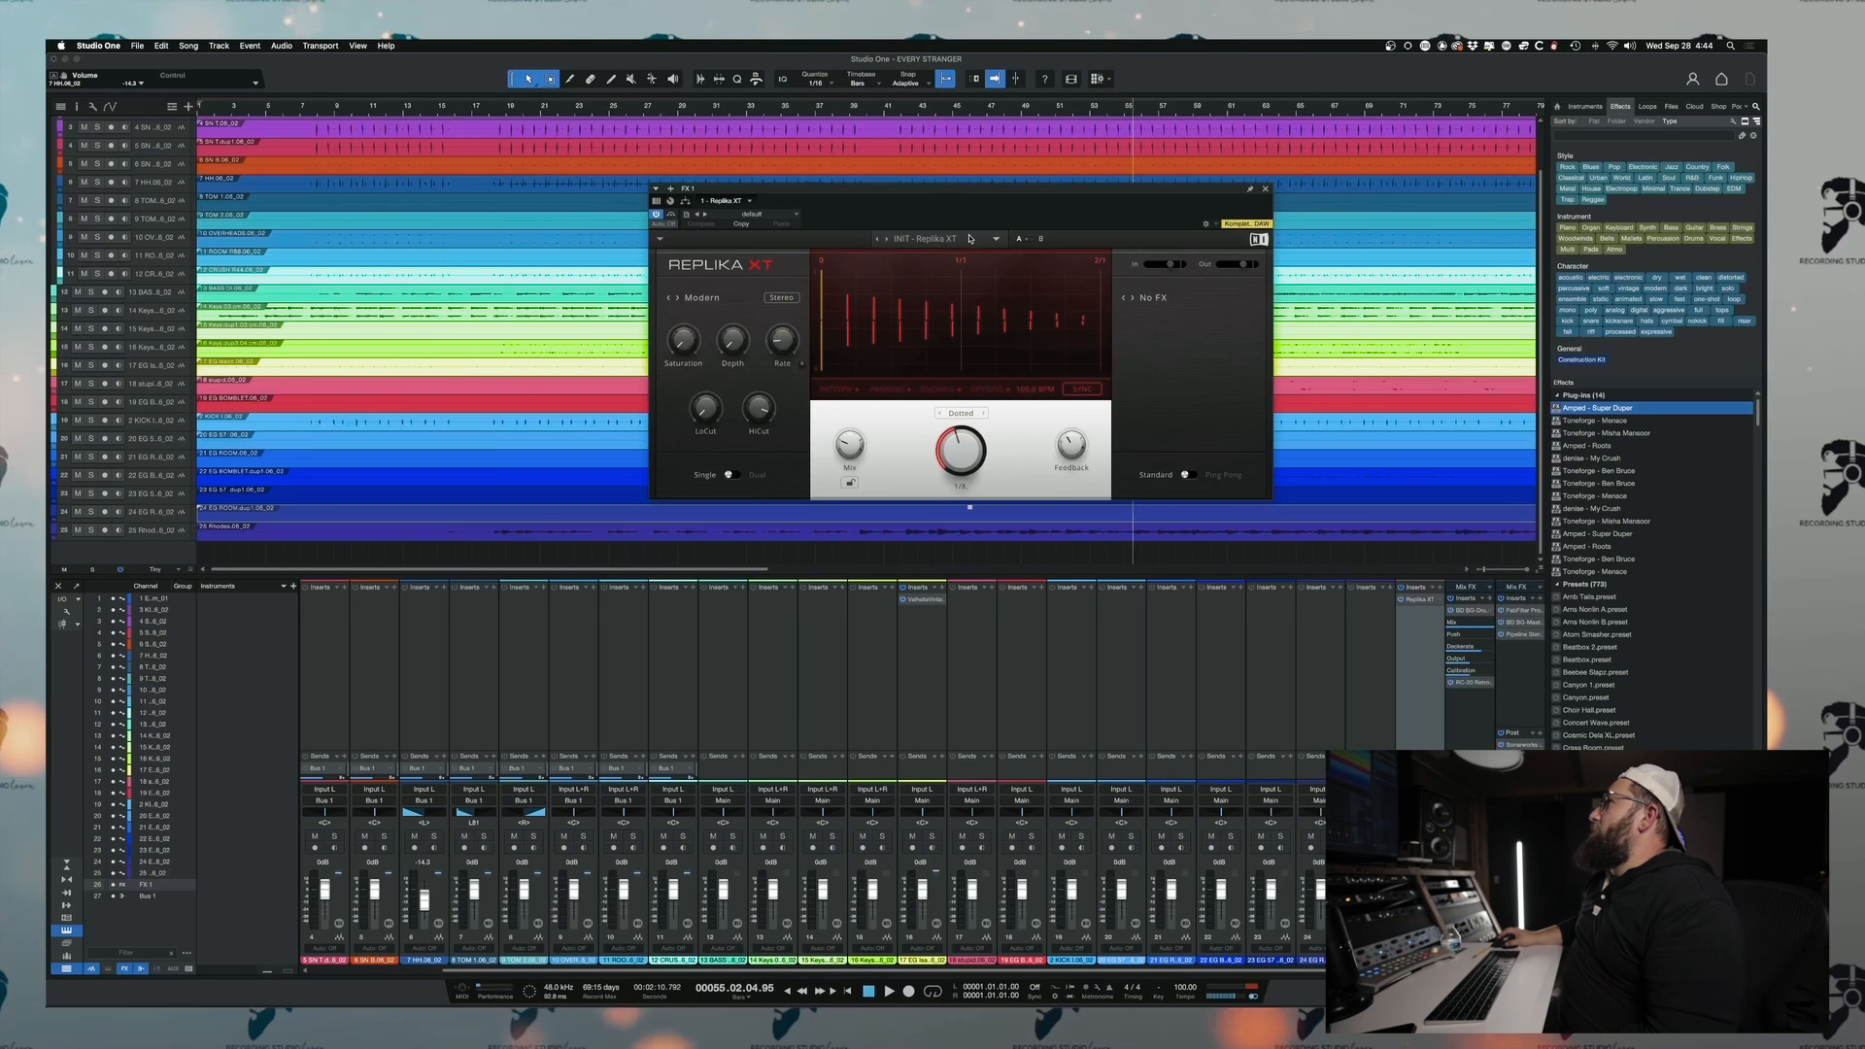
pyautogui.click(968, 241)
pyautogui.moveTo(927, 305)
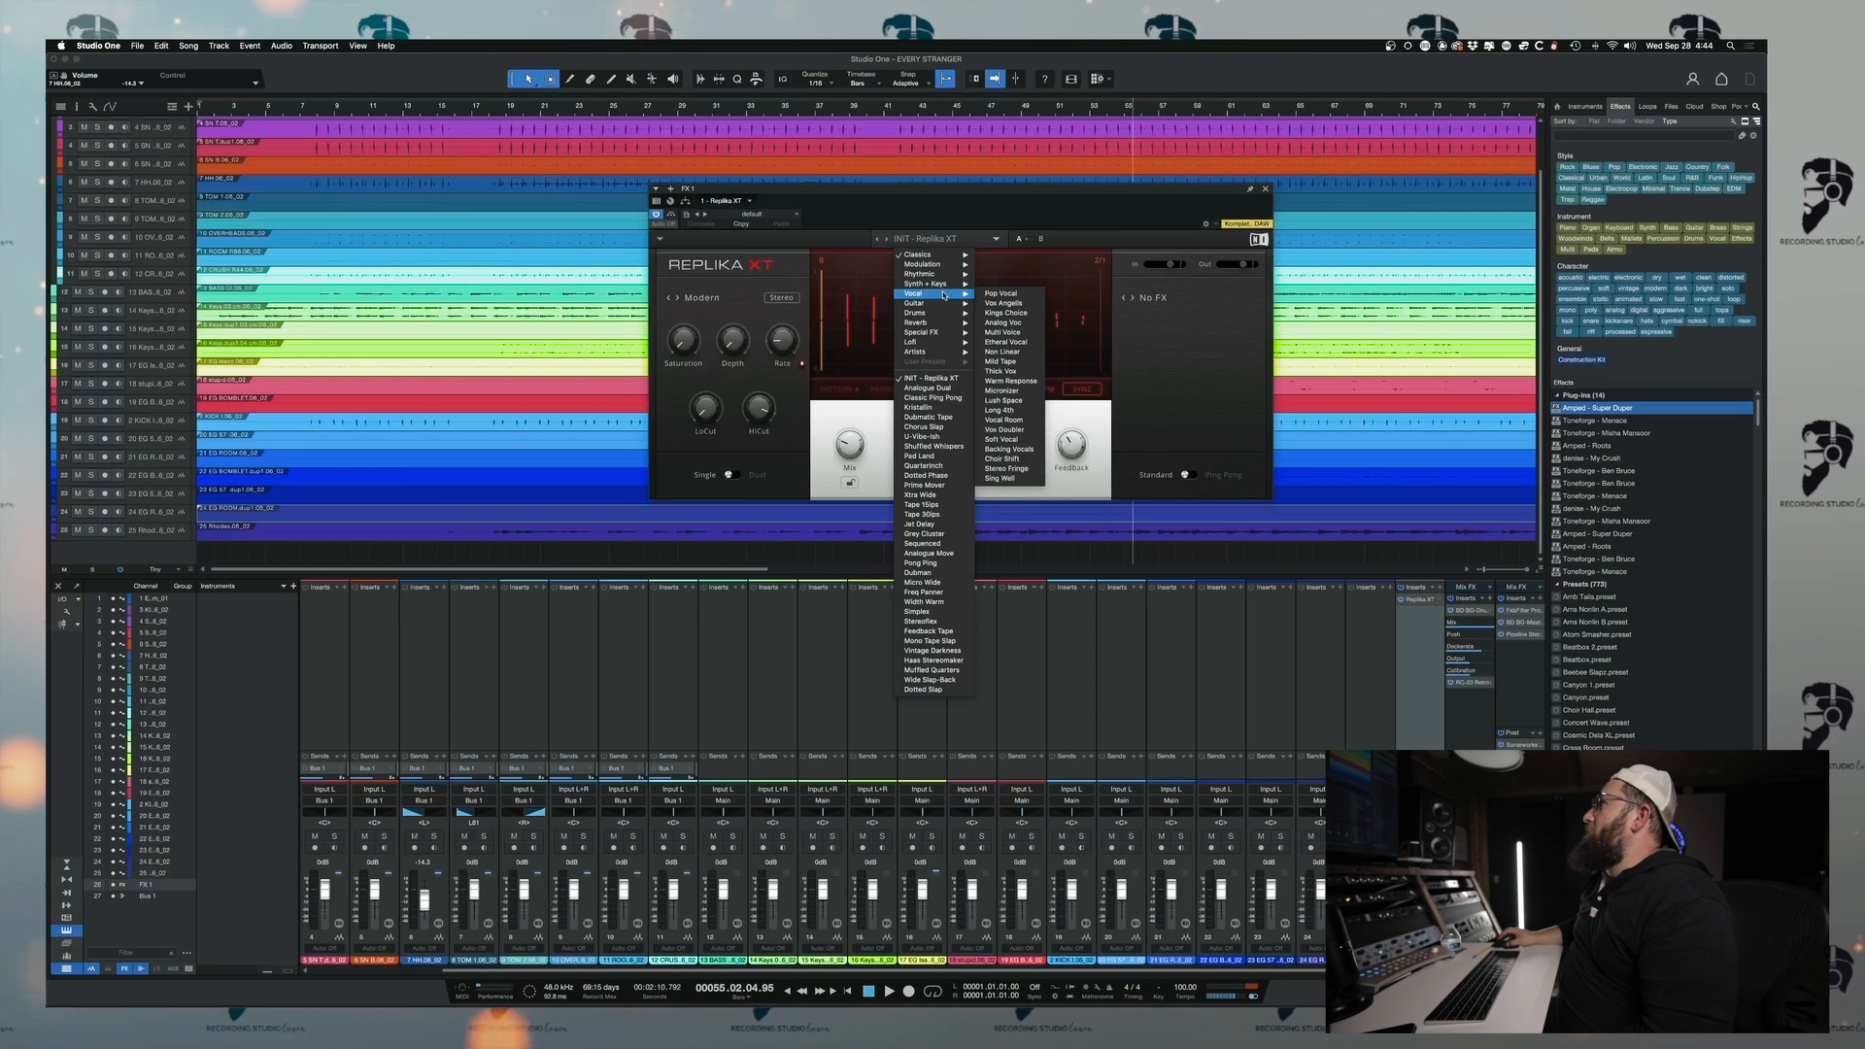
pyautogui.click(1006, 295)
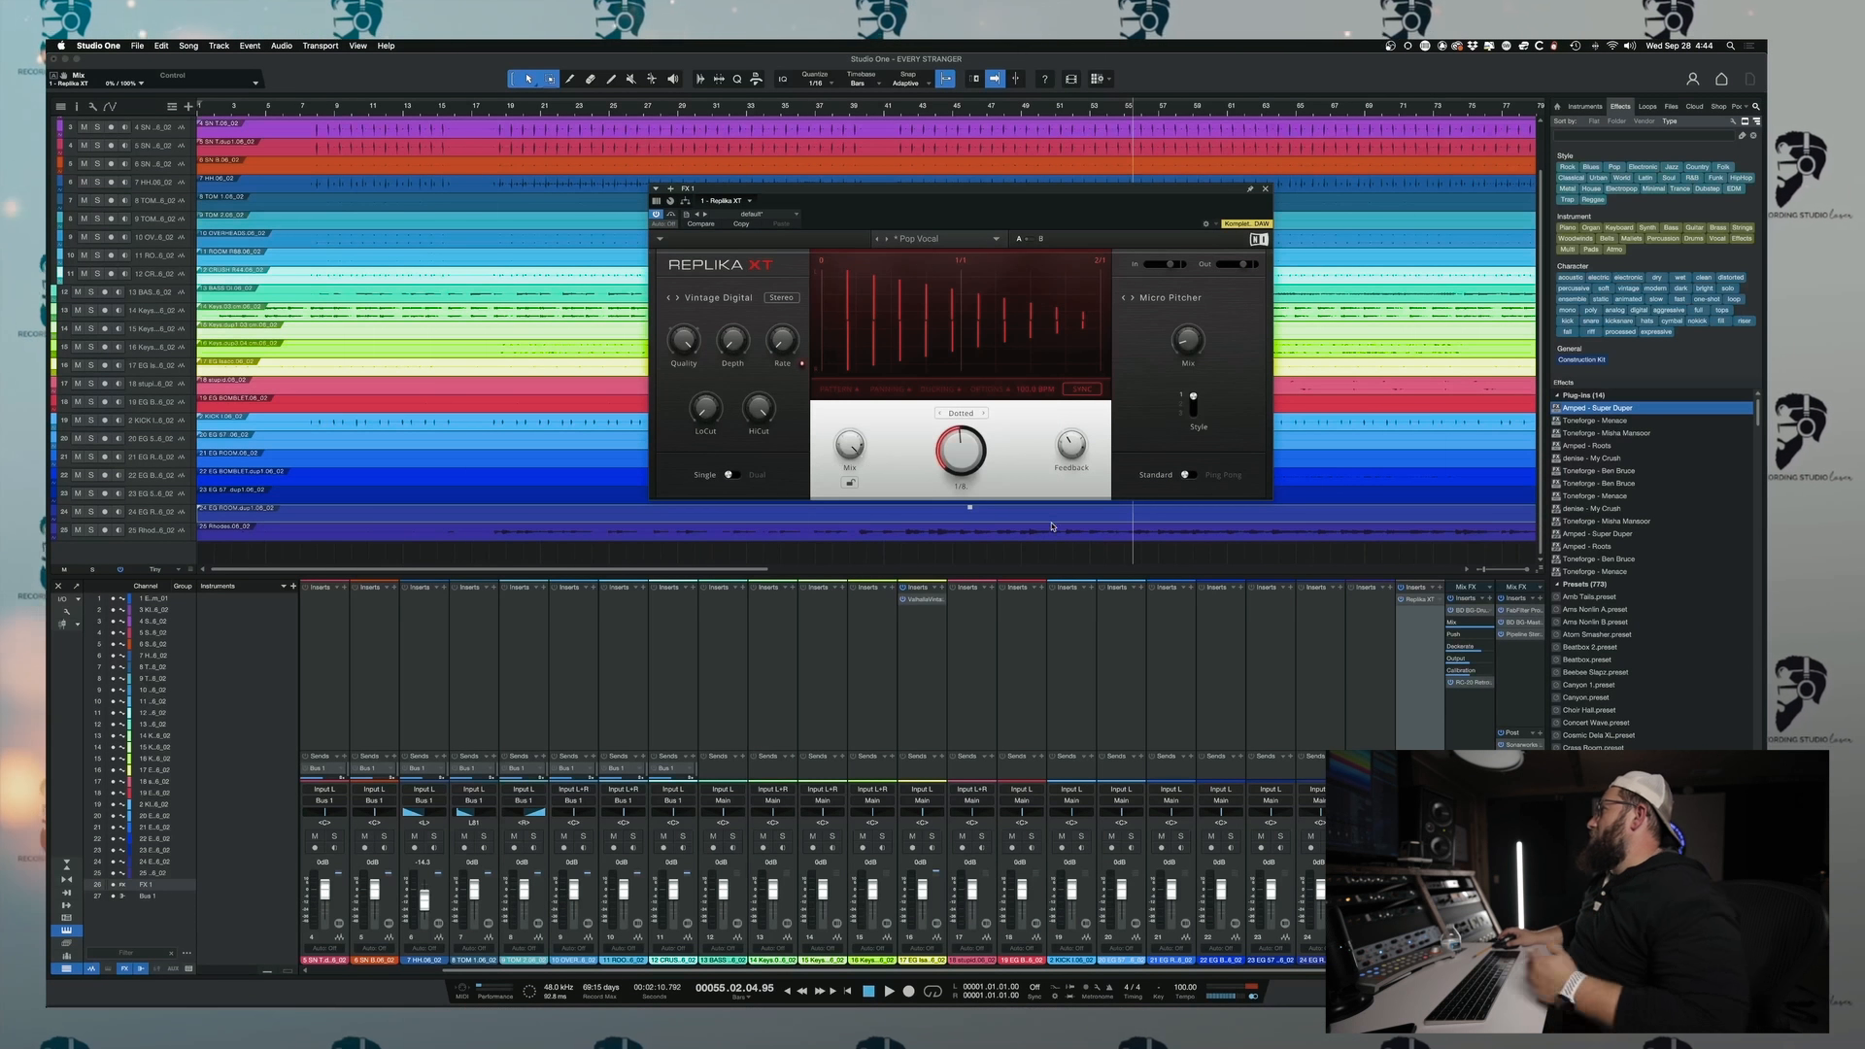
pyautogui.press('space')
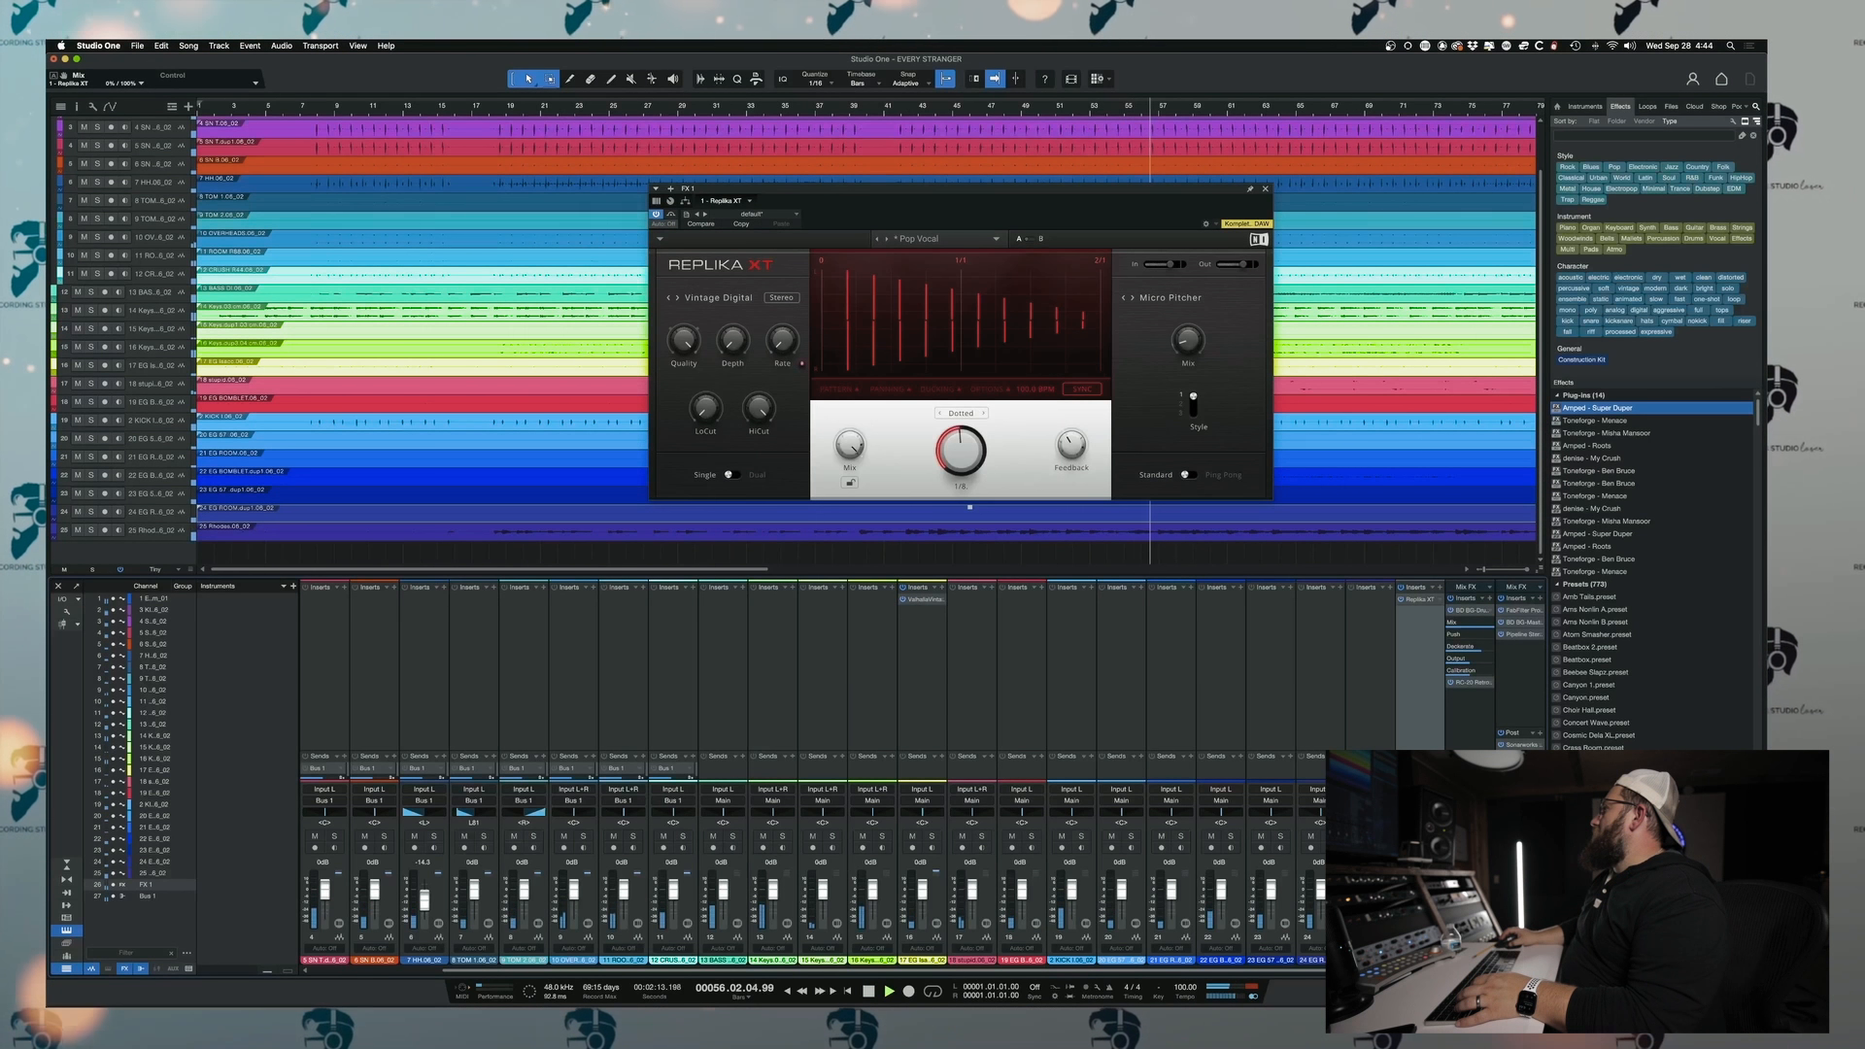
# - Insert ValhallaPlate after Replika XT on the FX 1 channel and lower its mix
pyautogui.click(1440, 590)
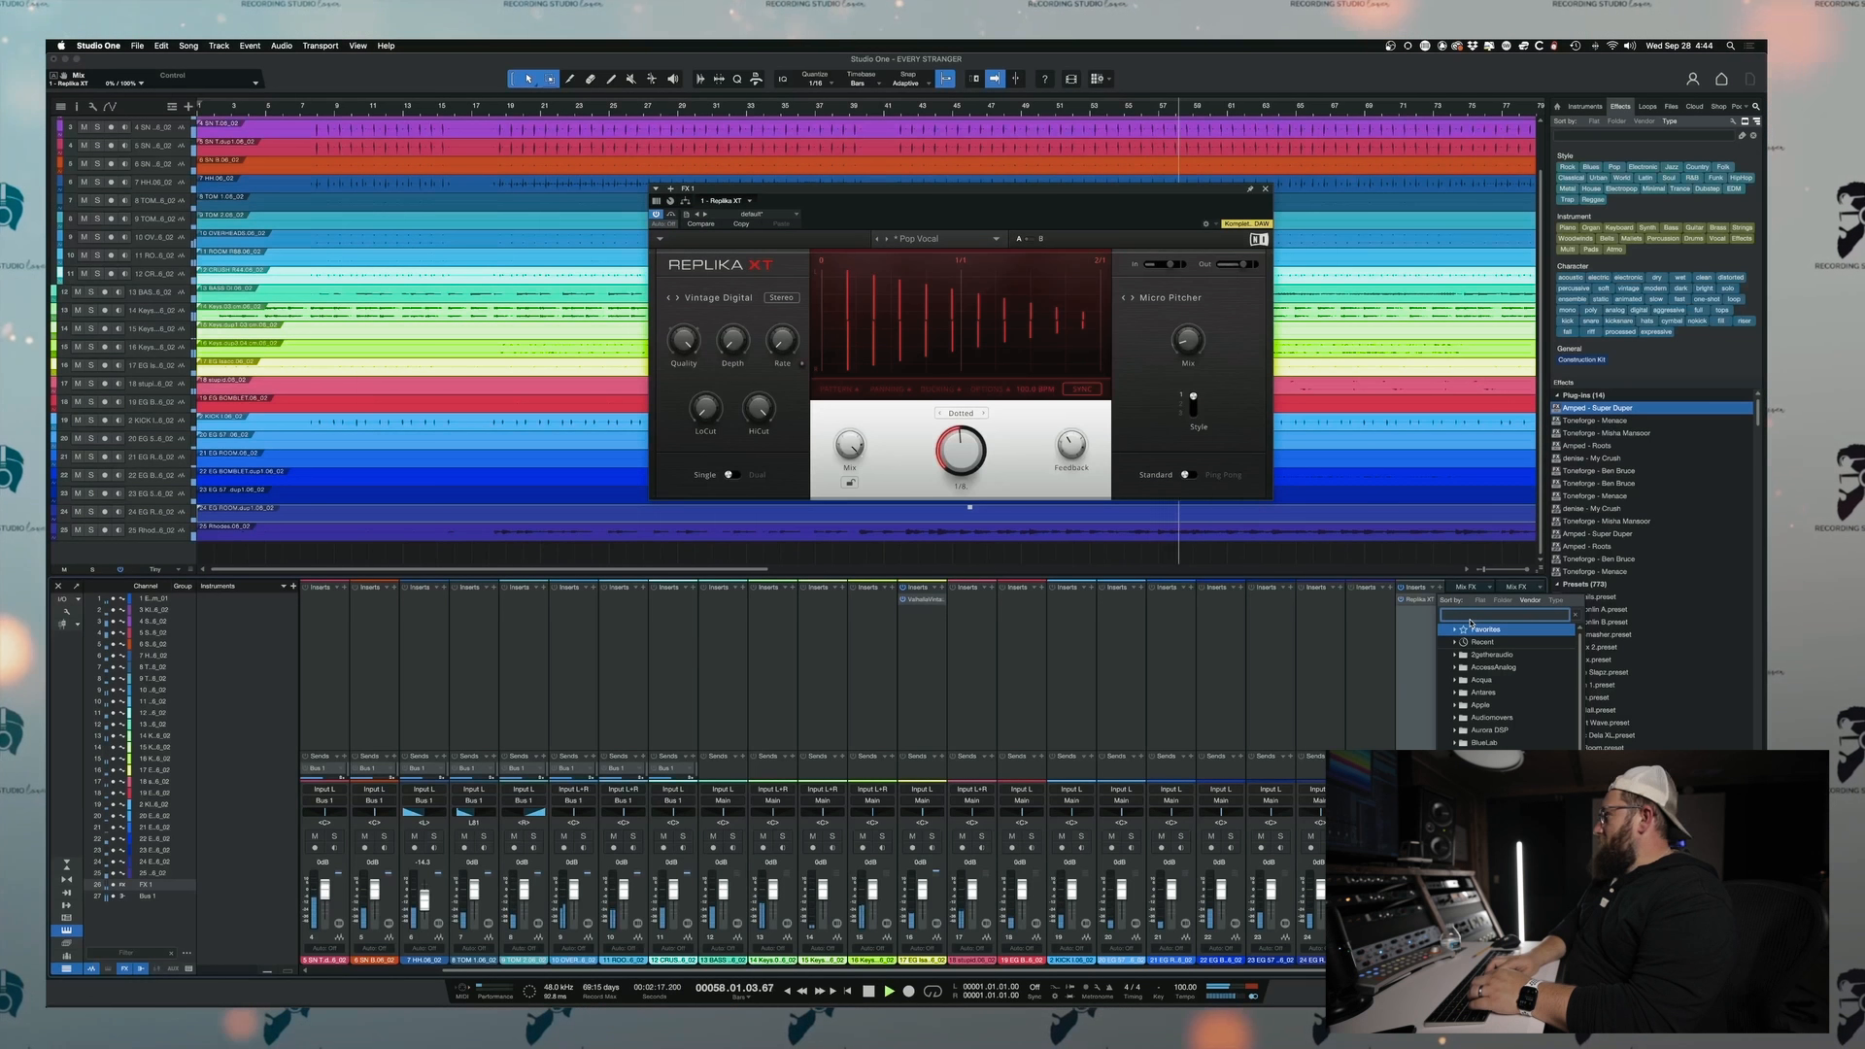
pyautogui.write('VAL')
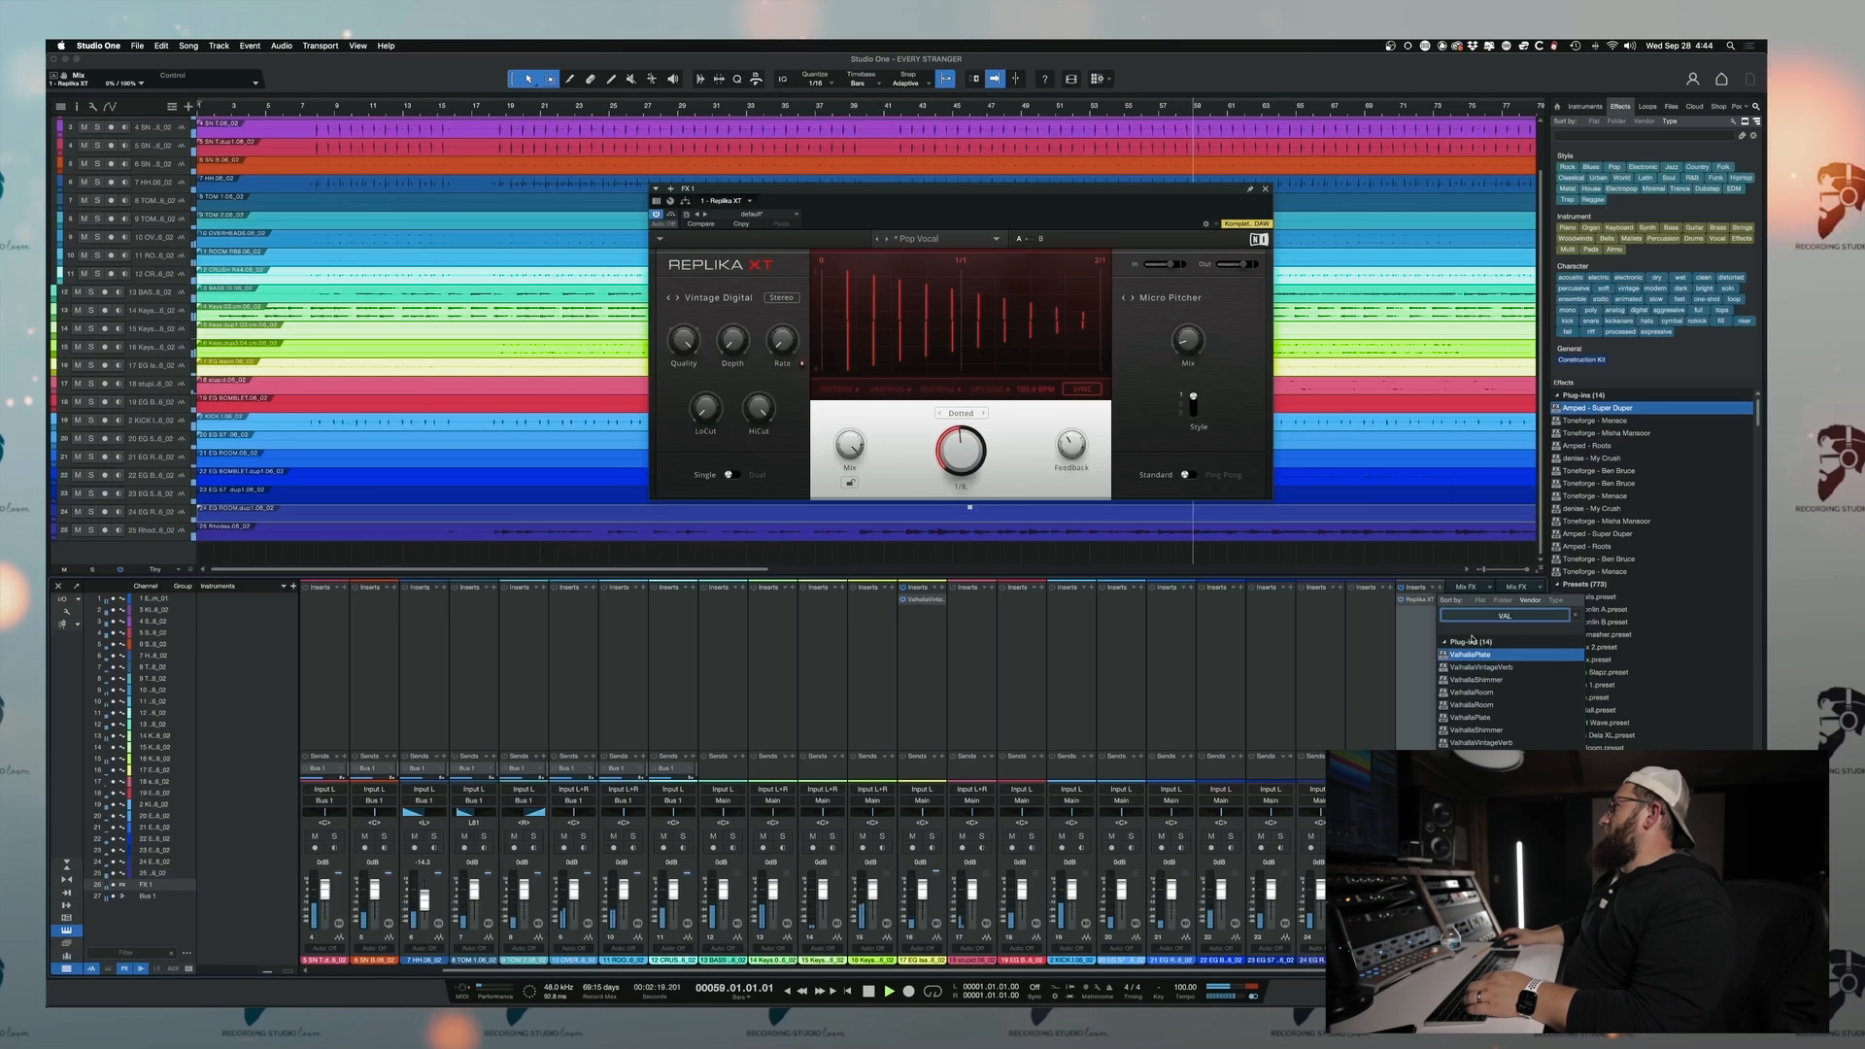
pyautogui.click(1468, 660)
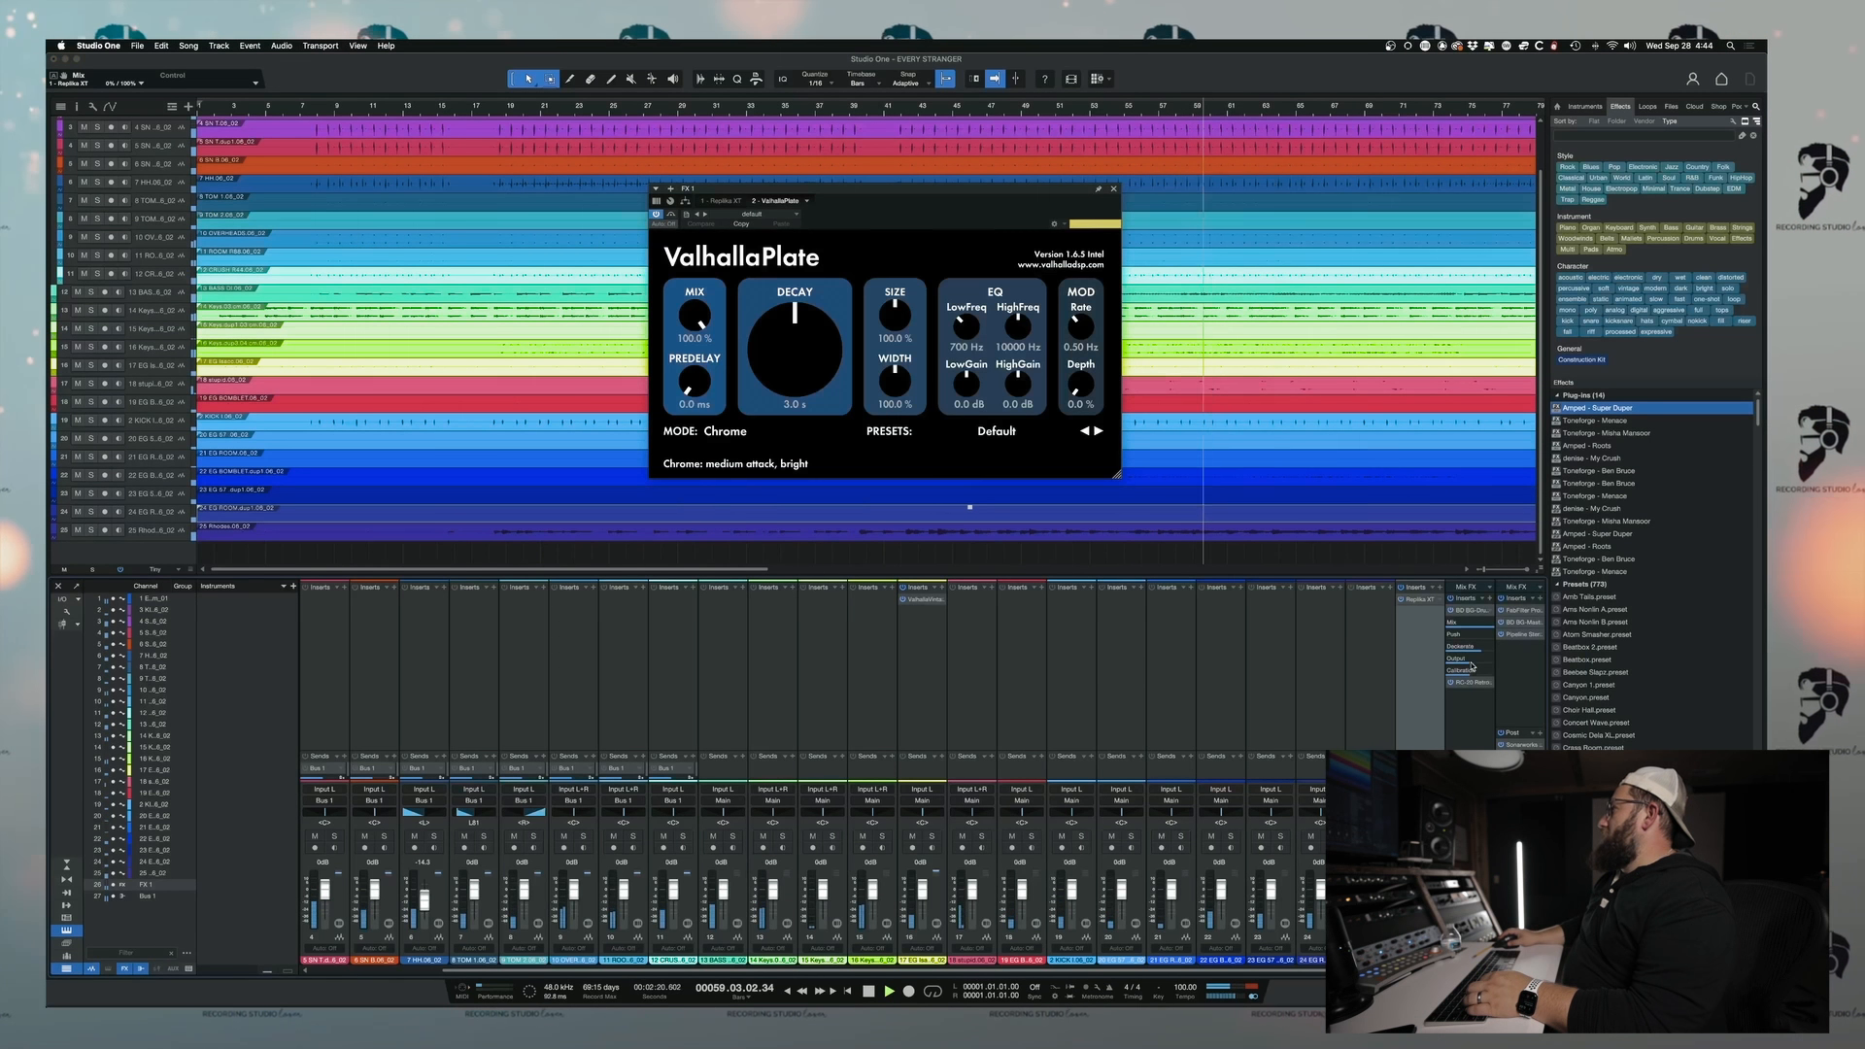
pyautogui.moveTo(699, 359); pyautogui.dragTo(688, 406)
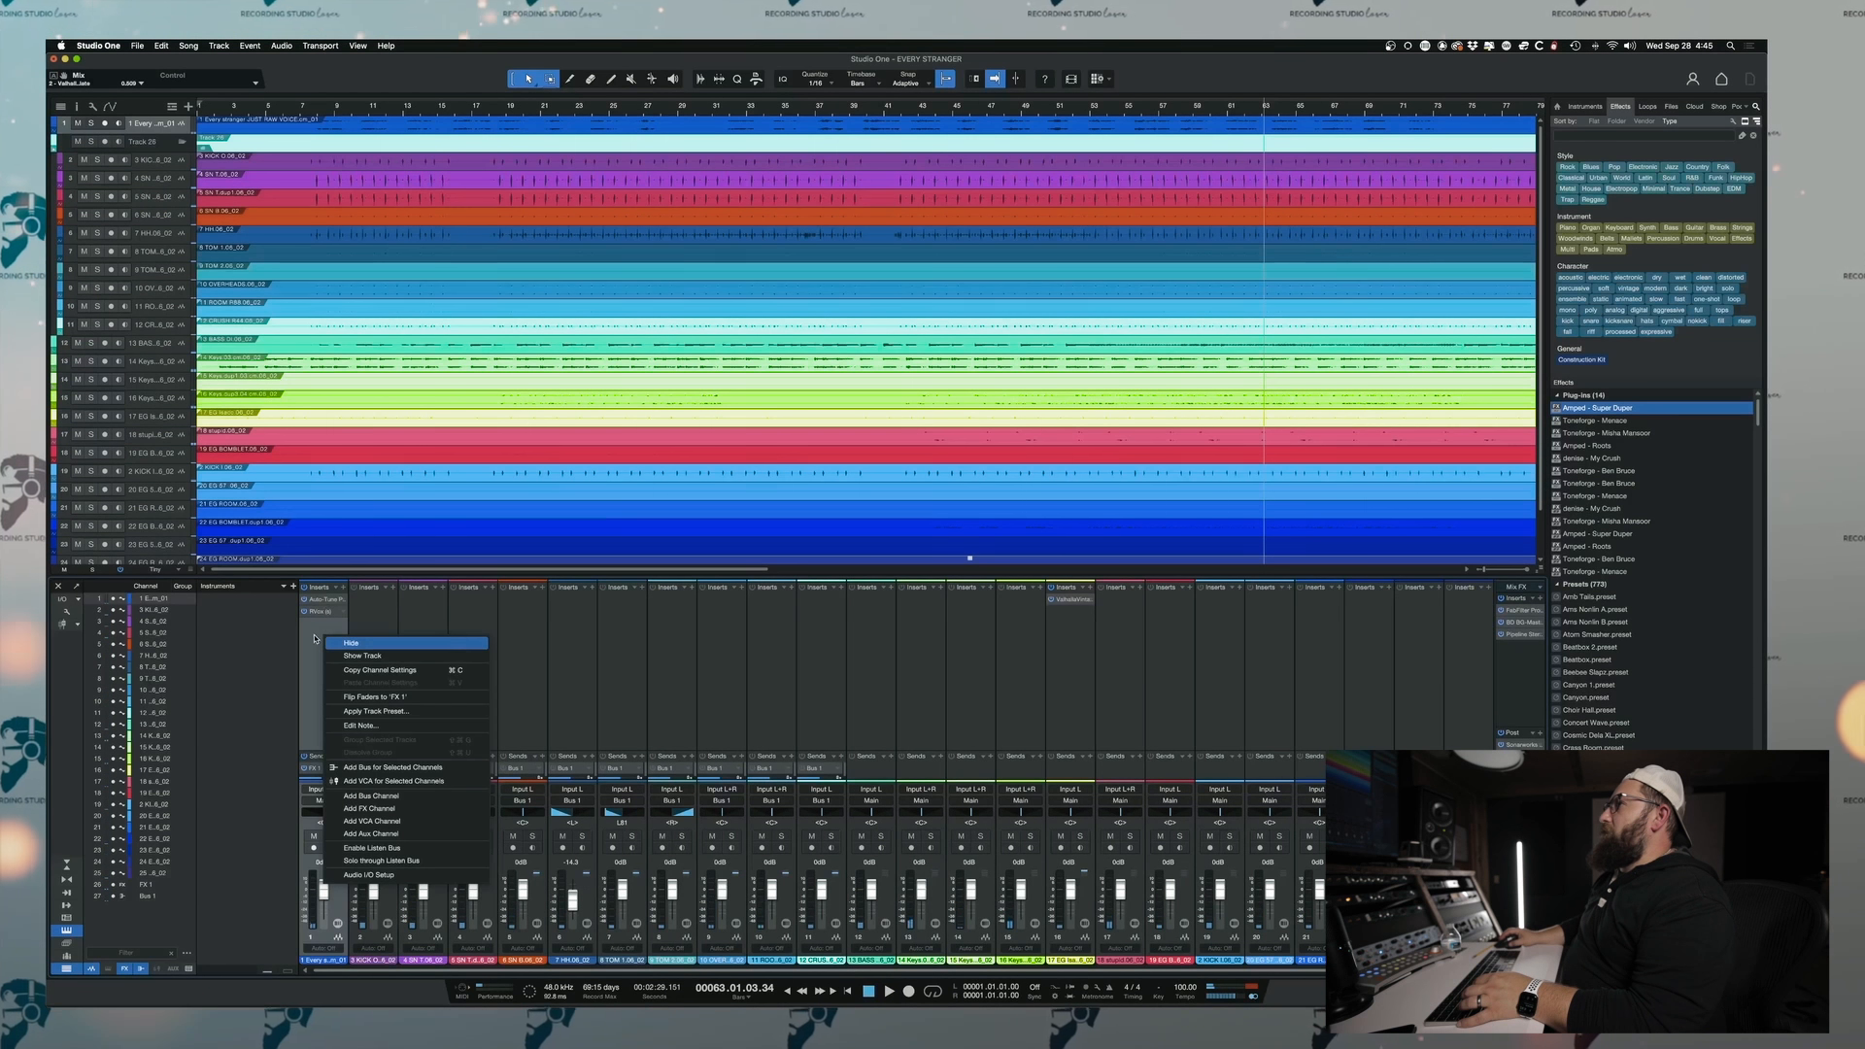
# - Insert FabFilter Pro-Q 3 on the raw vocal channel, between Auto-Tune Pro and RVox
pyautogui.click(345, 589)
pyautogui.click(345, 589)
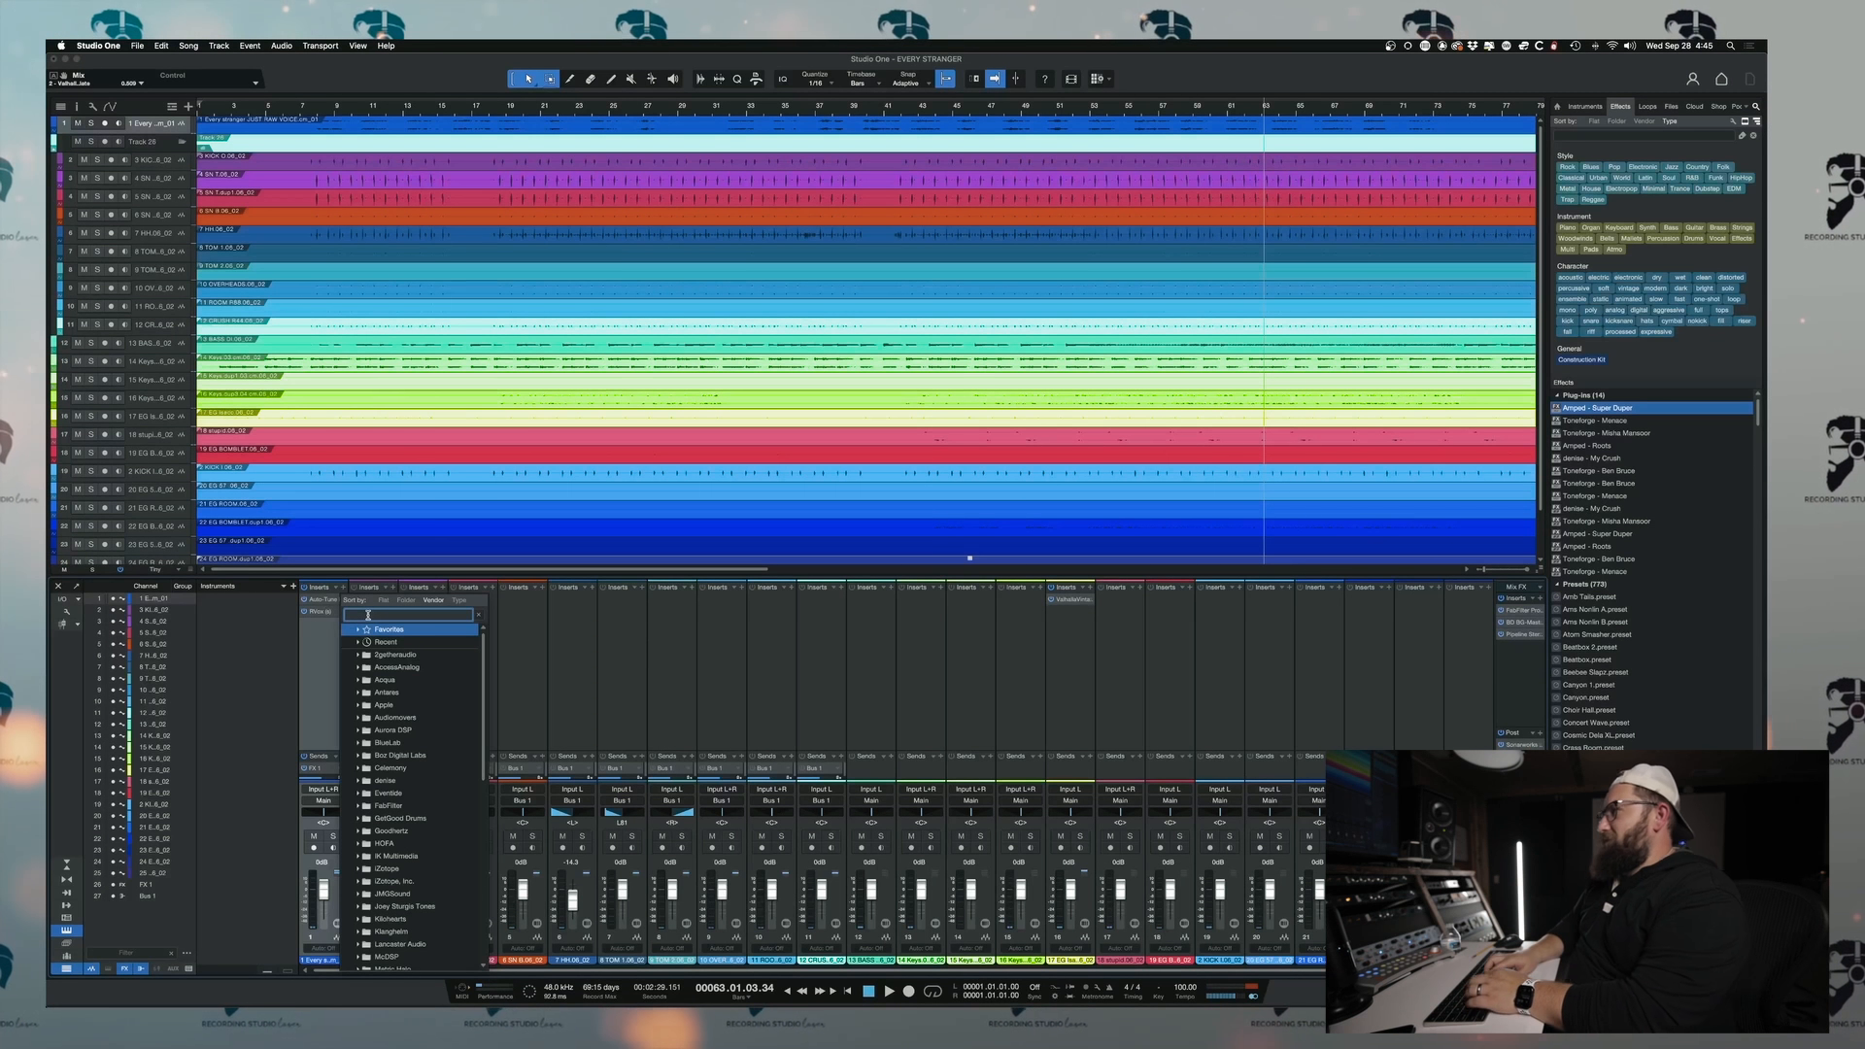
pyautogui.write('EAB')
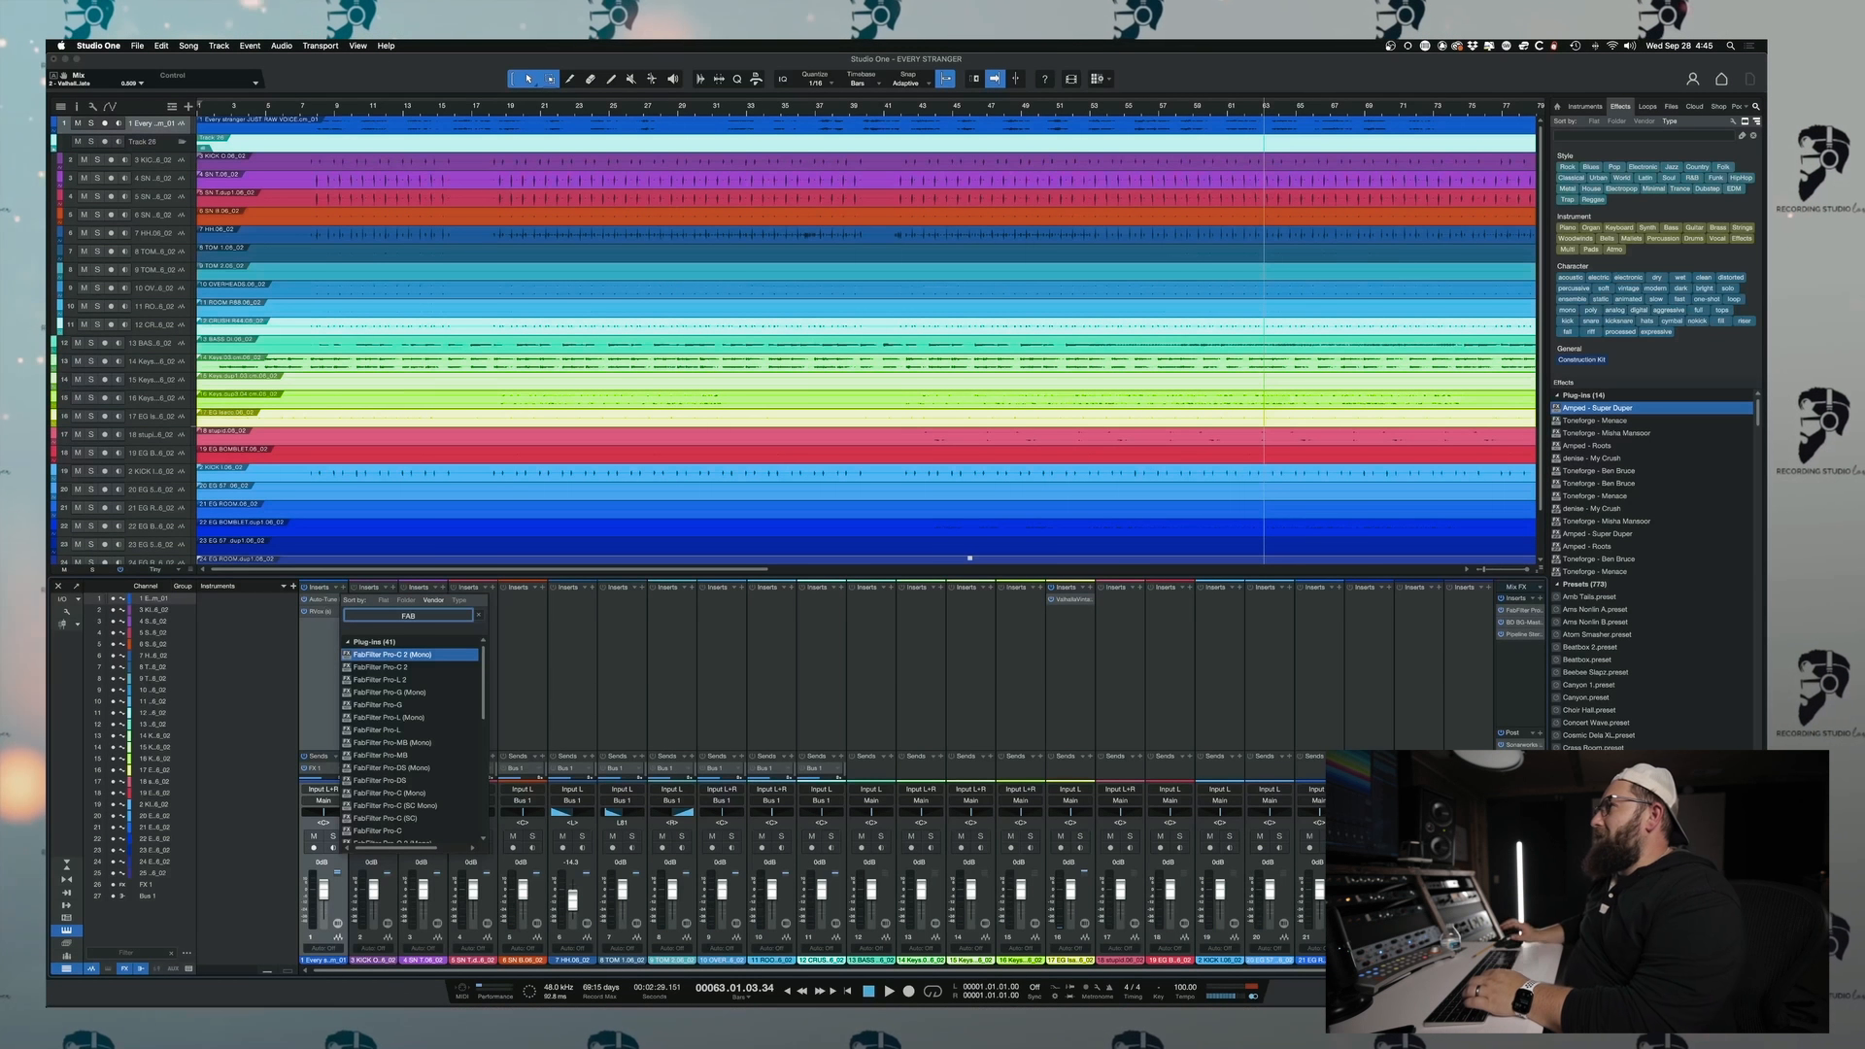
pyautogui.click(394, 806)
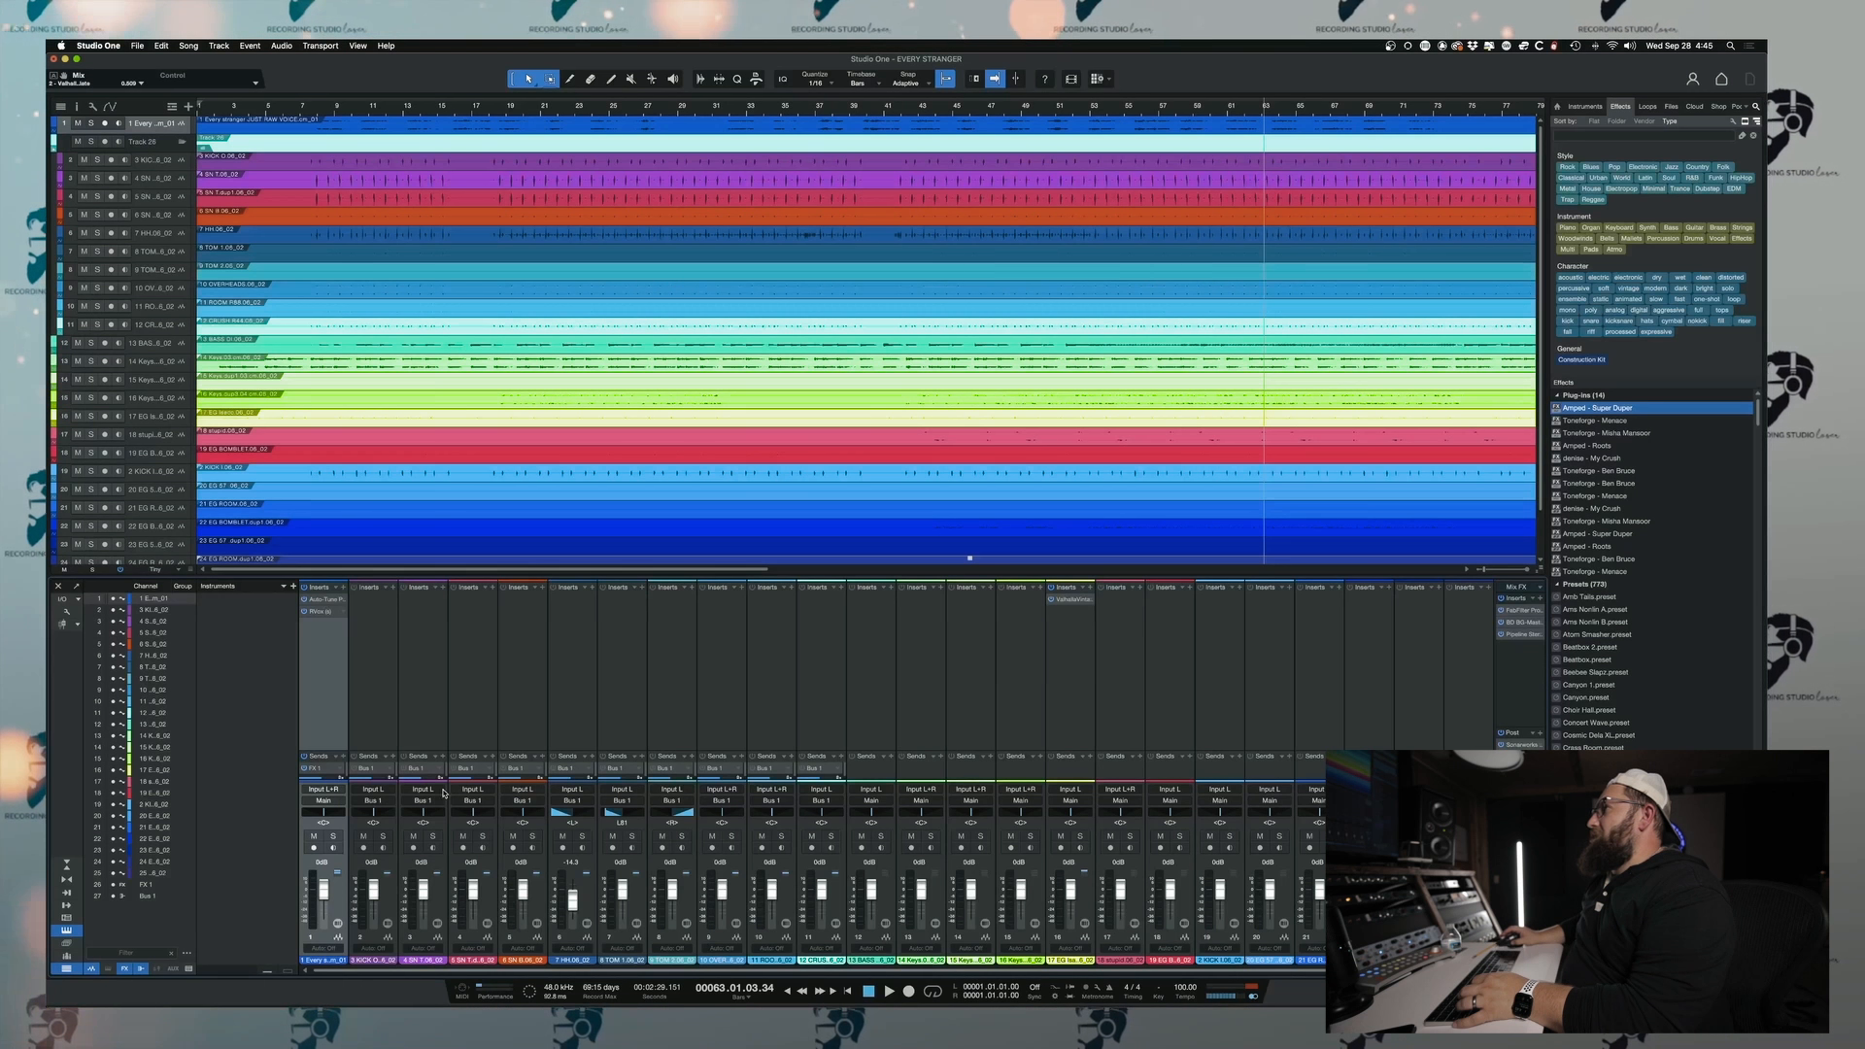
pyautogui.moveTo(328, 613); pyautogui.dragTo(328, 627)
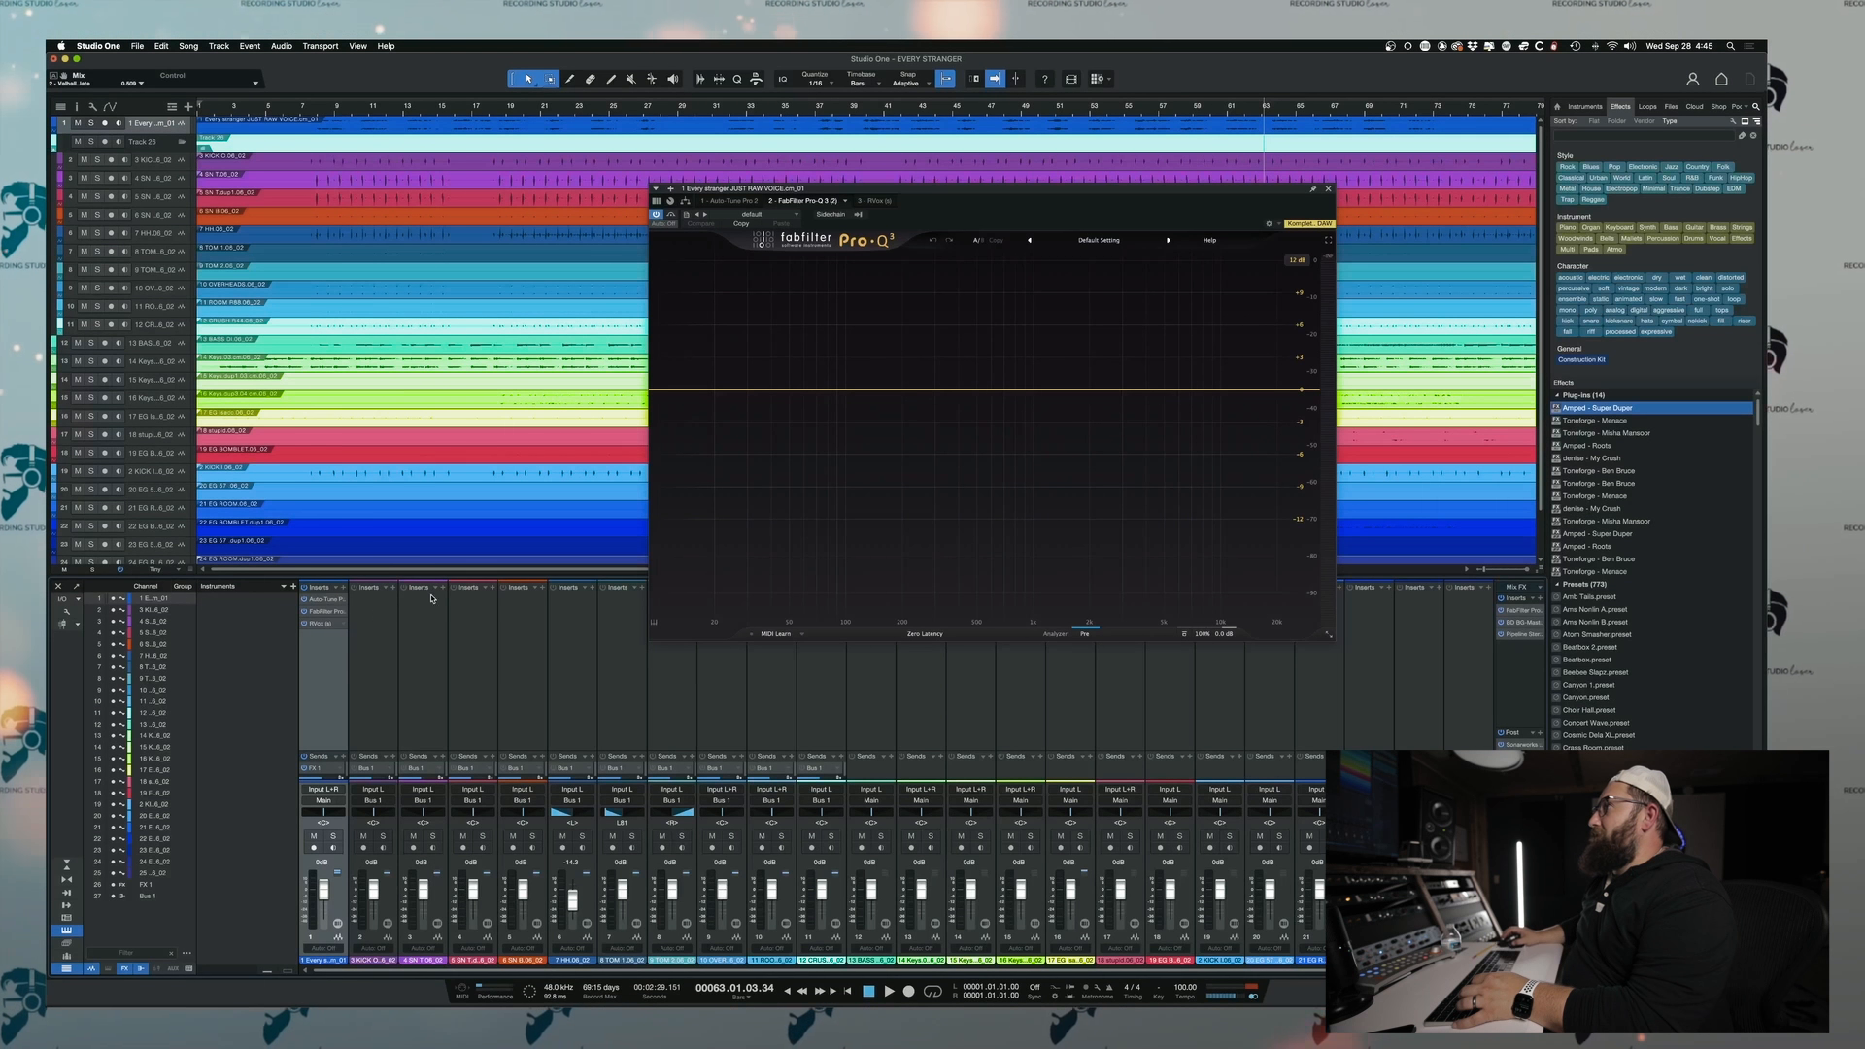
# - Load the Vocal Lead 1 preset in the vocal's Pro-Q 3 and add a low cut at about 149 Hz during playback
pyautogui.press('space')
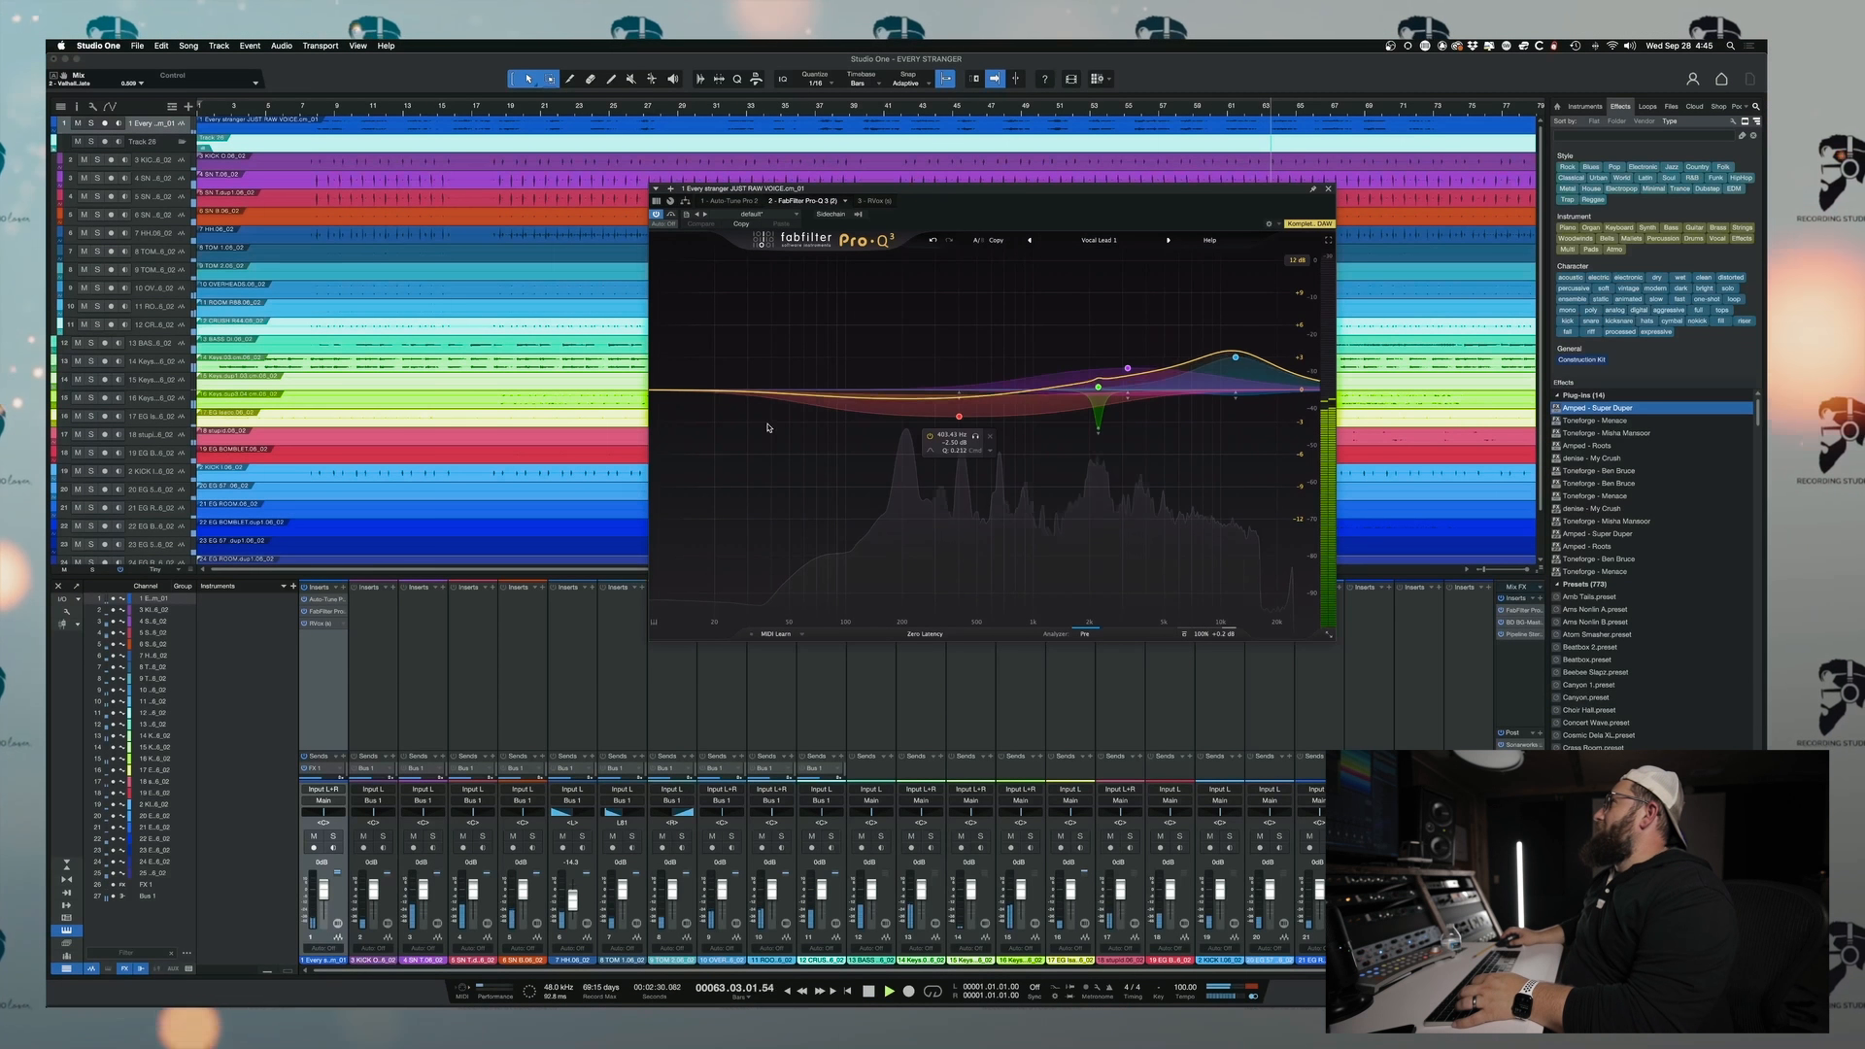
pyautogui.click(682, 390)
pyautogui.moveTo(684, 390); pyautogui.dragTo(878, 380)
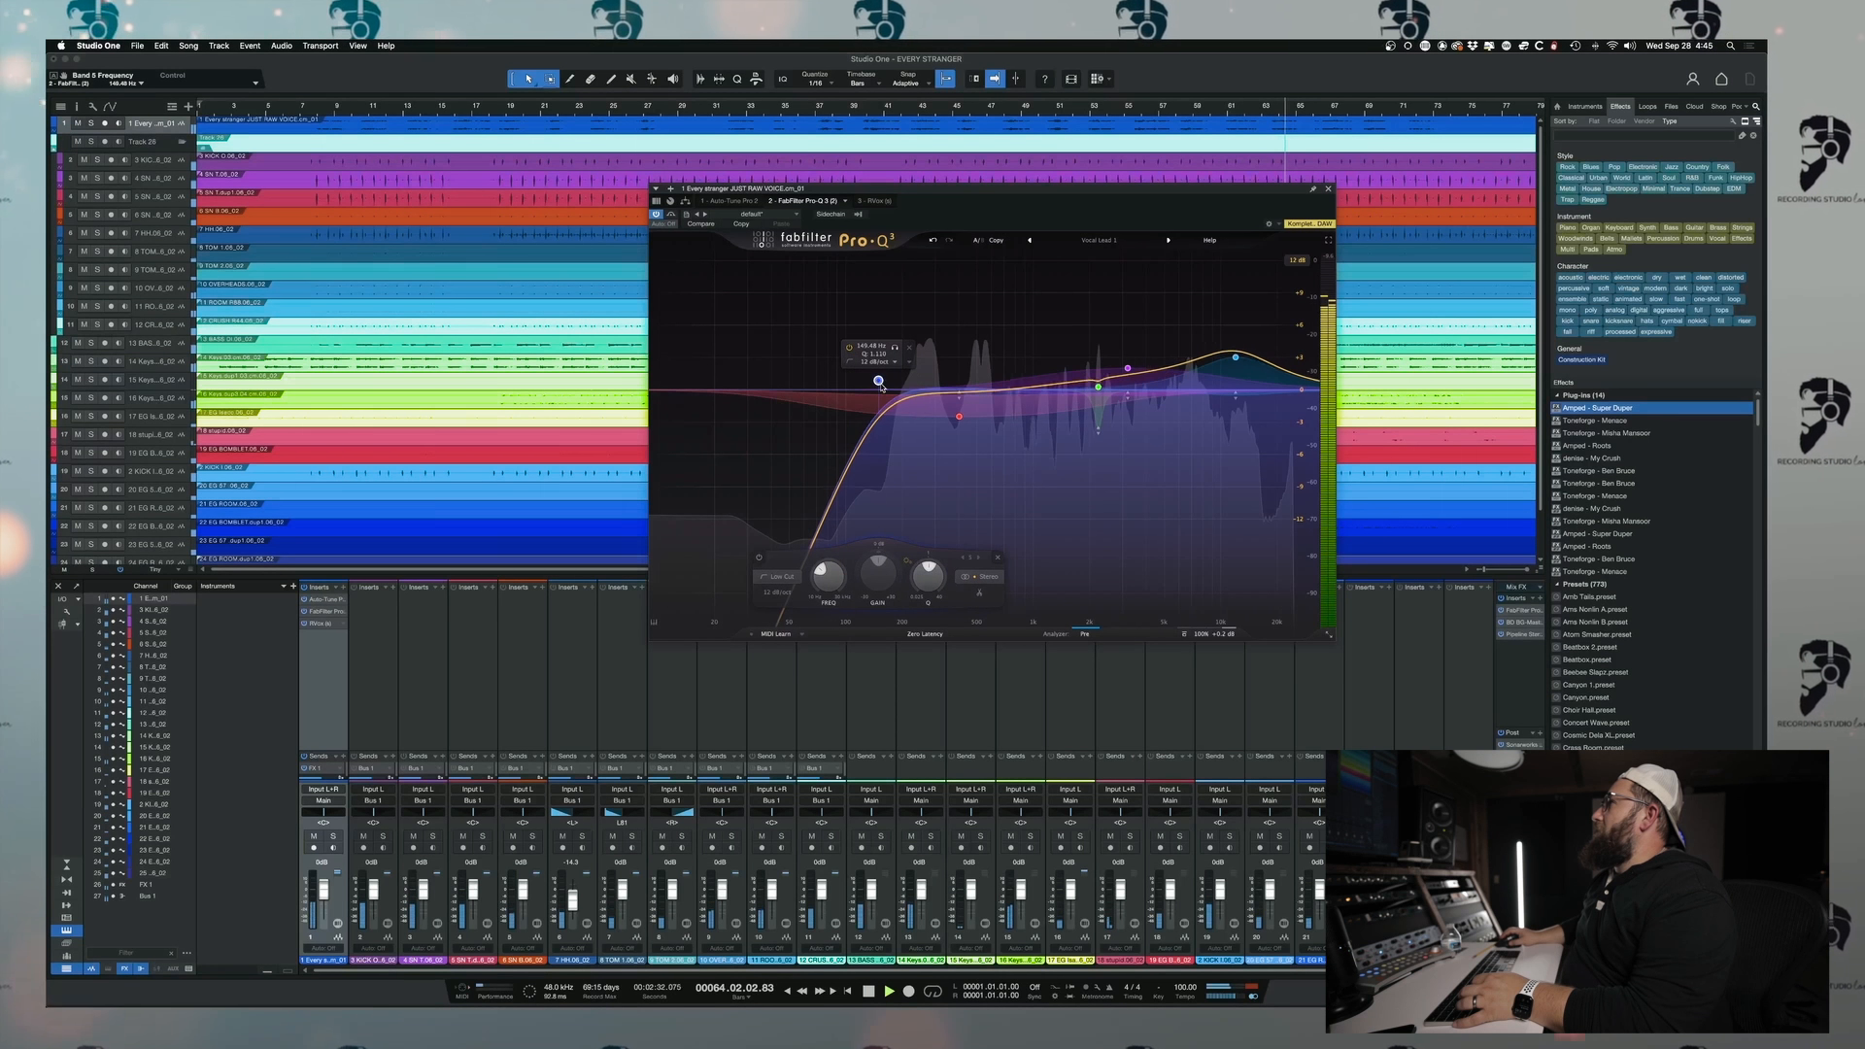
# - Show RVox's controls on the raw vocal channel and adjust its compression and gain during playback
pyautogui.click(317, 624)
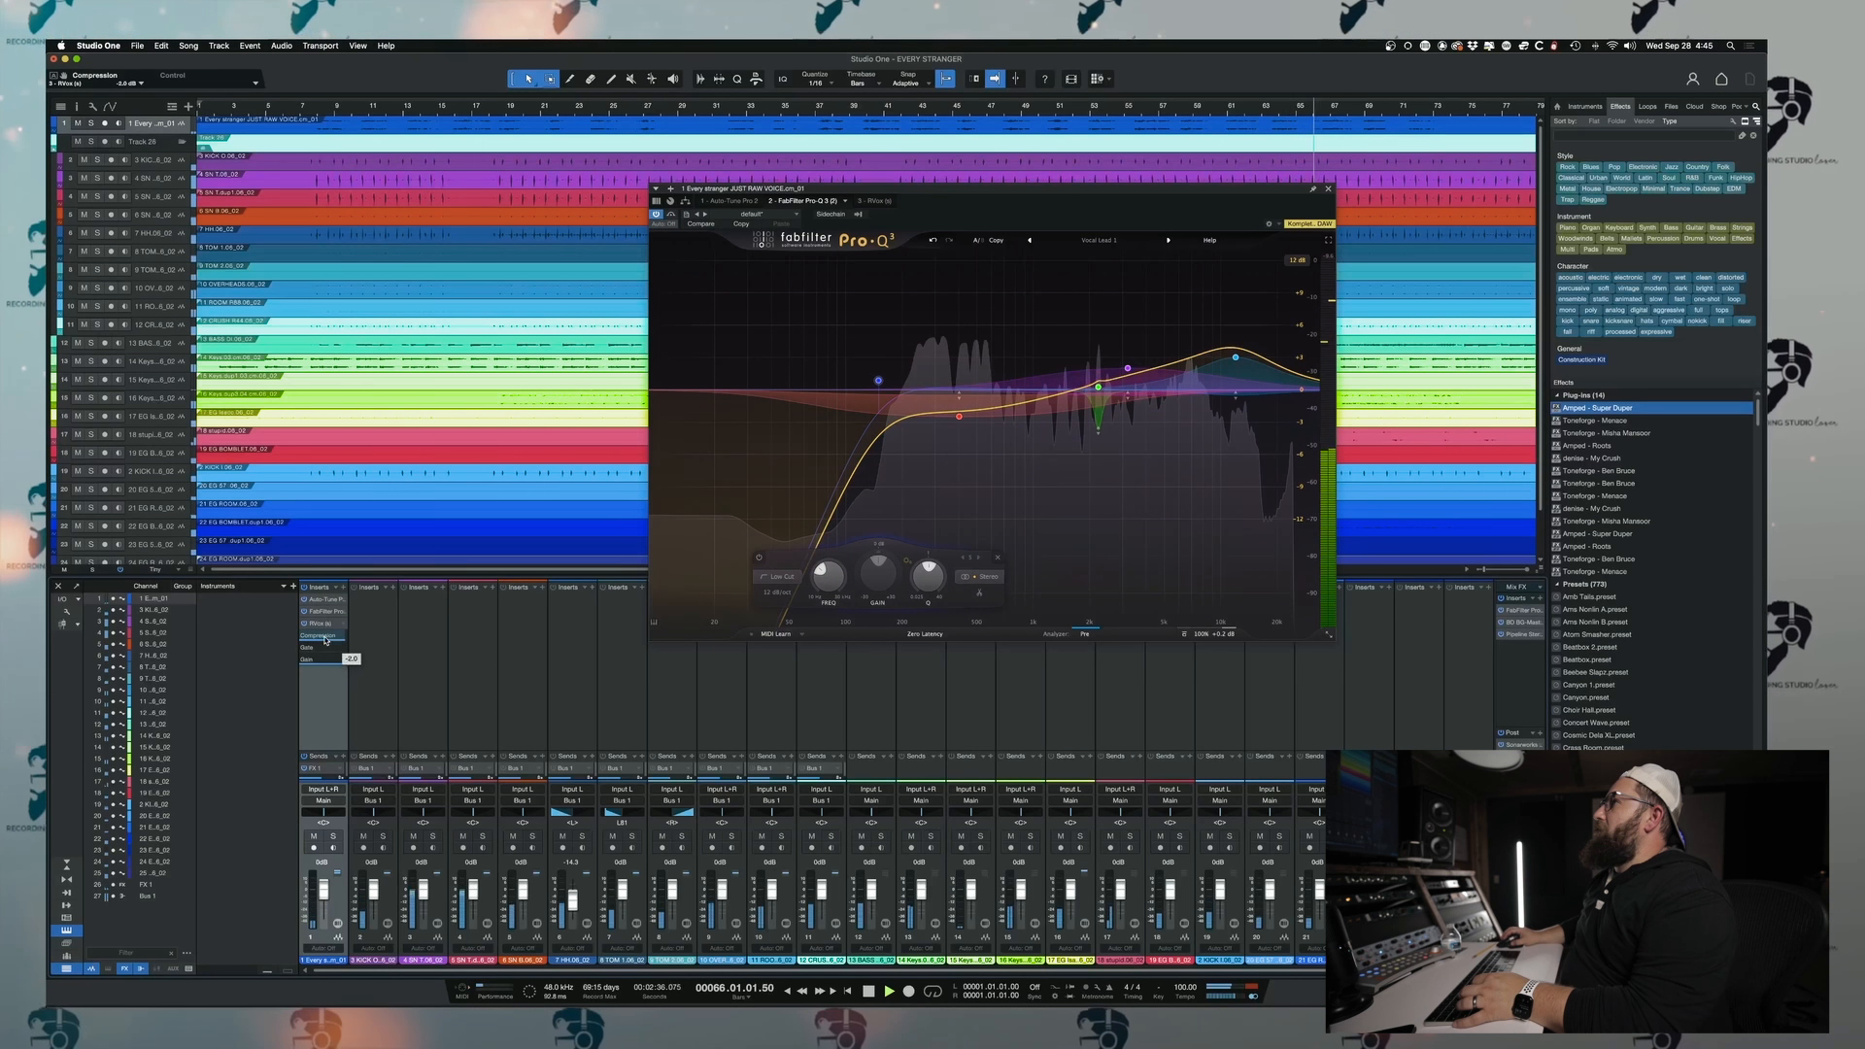
pyautogui.moveTo(332, 638); pyautogui.dragTo(314, 638)
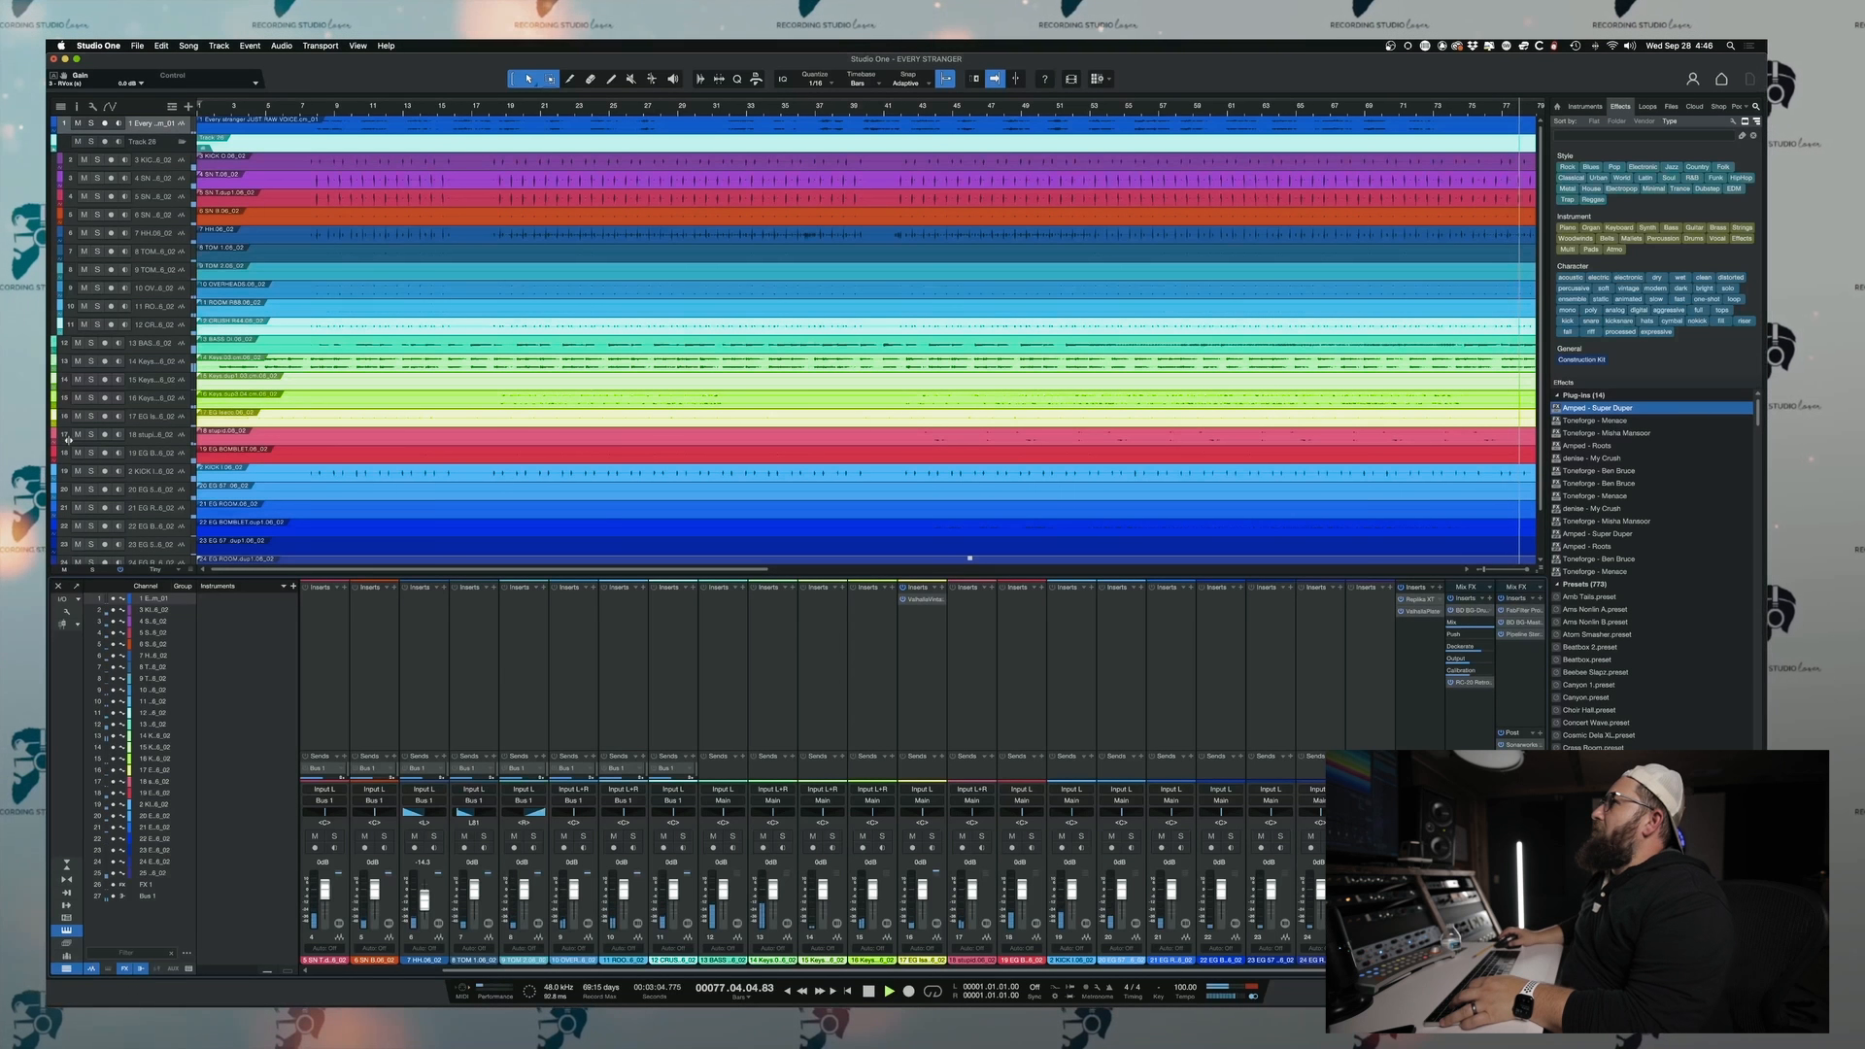
# - Solo channel 18 to audition it, then unsolo it and resume playback of the full mix
pyautogui.click(980, 835)
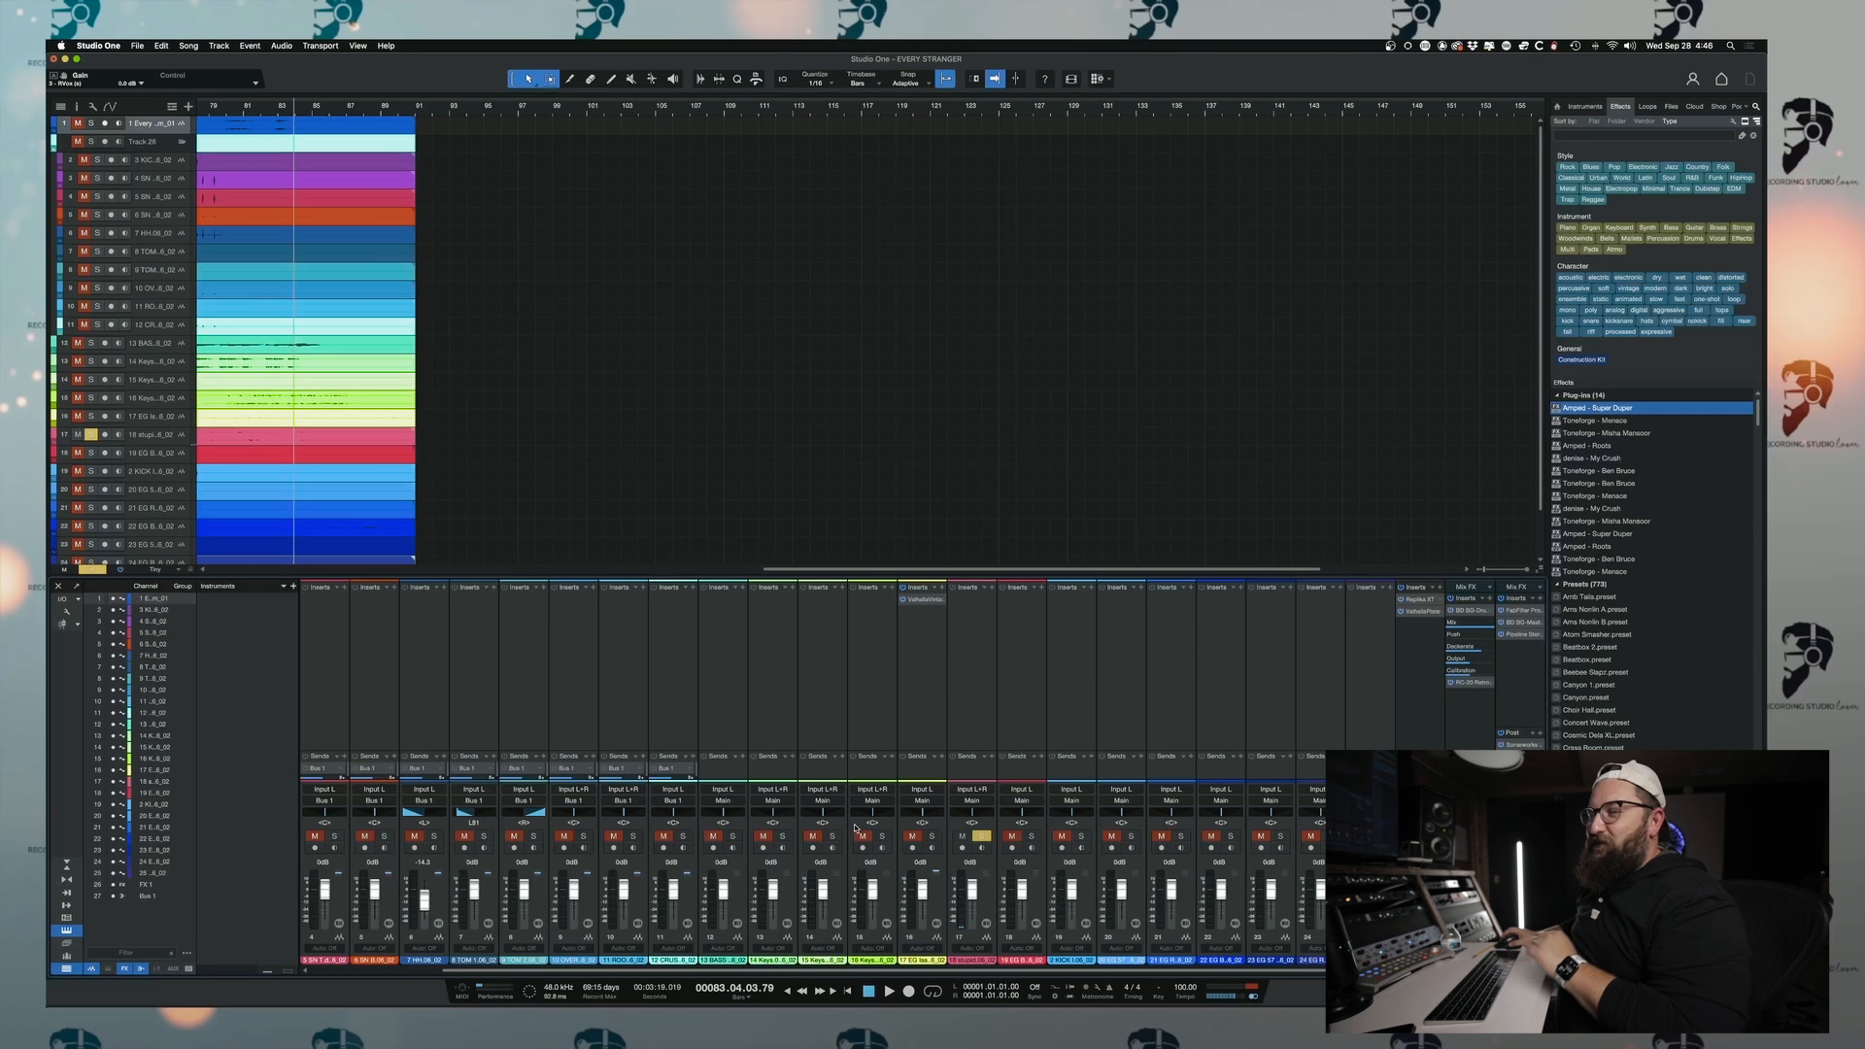
pyautogui.click(981, 836)
pyautogui.press('space')
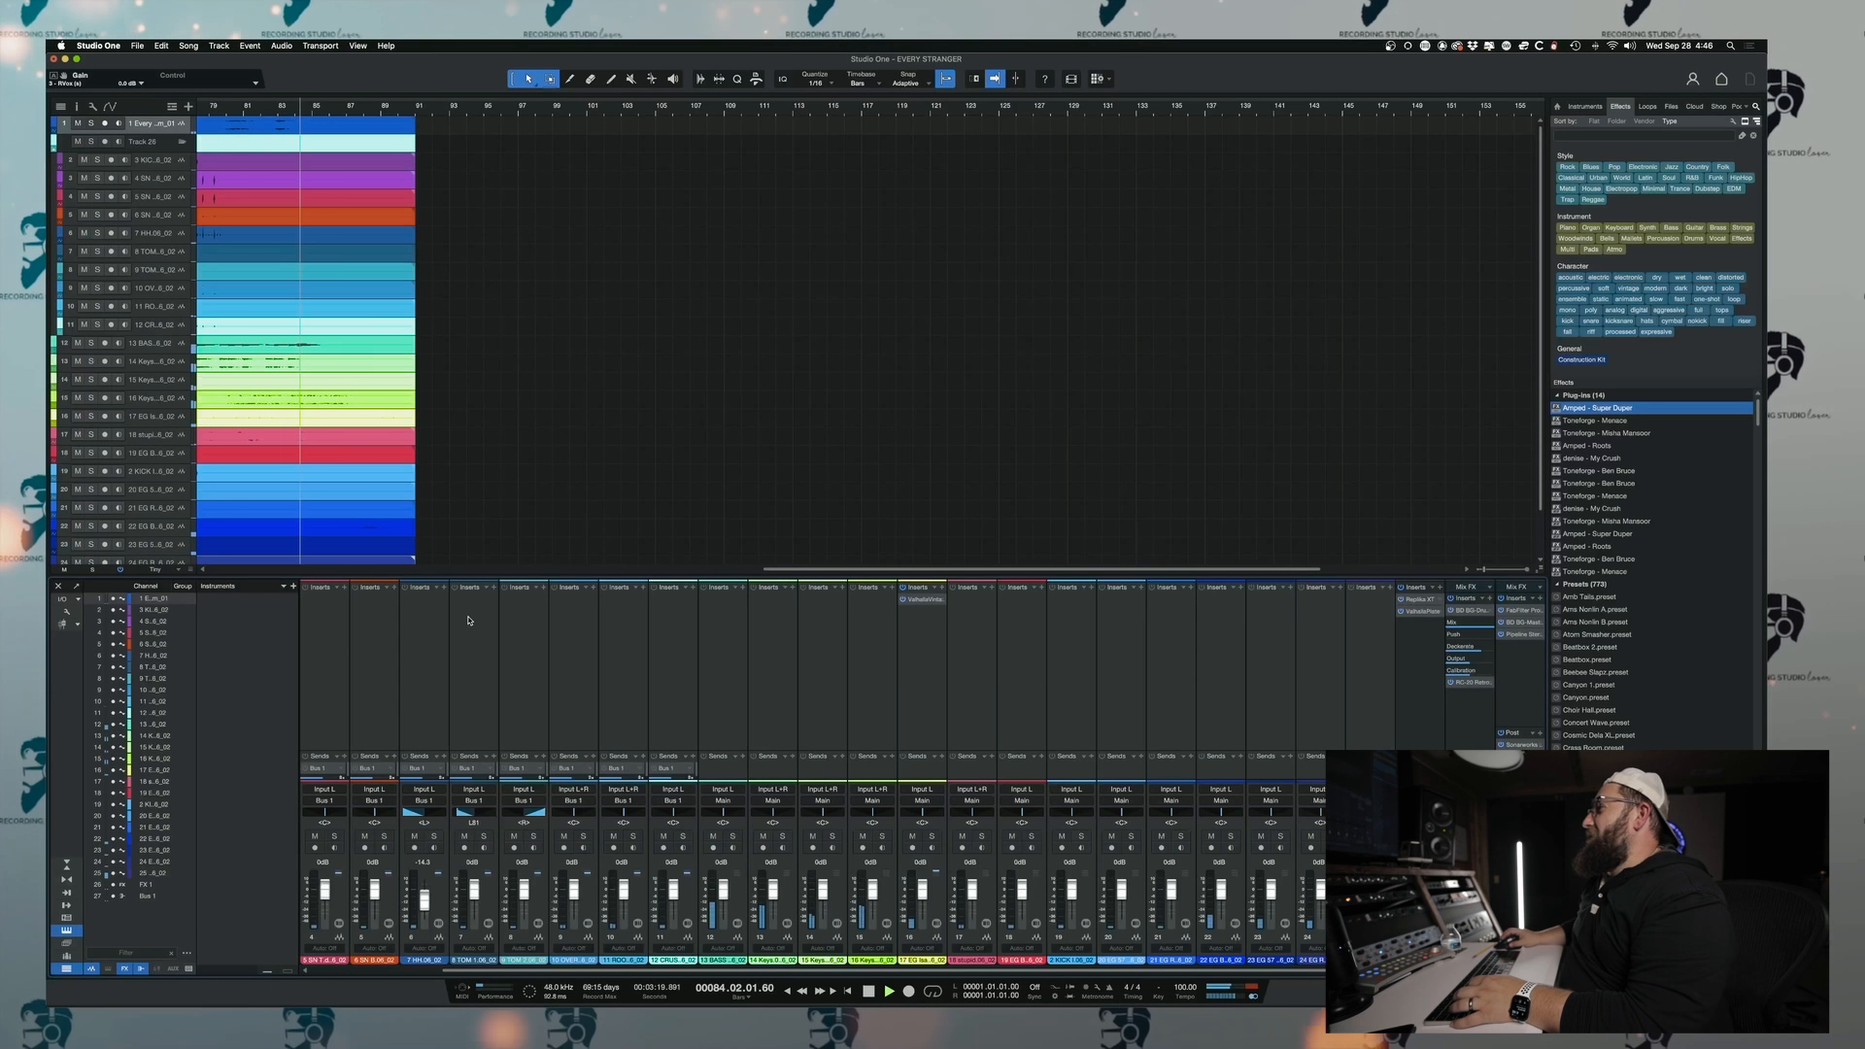
# - Restart playback from about bar 45 to audition the mix, then stop it
pyautogui.hscroll(-10, 470, 479)
pyautogui.click(342, 366)
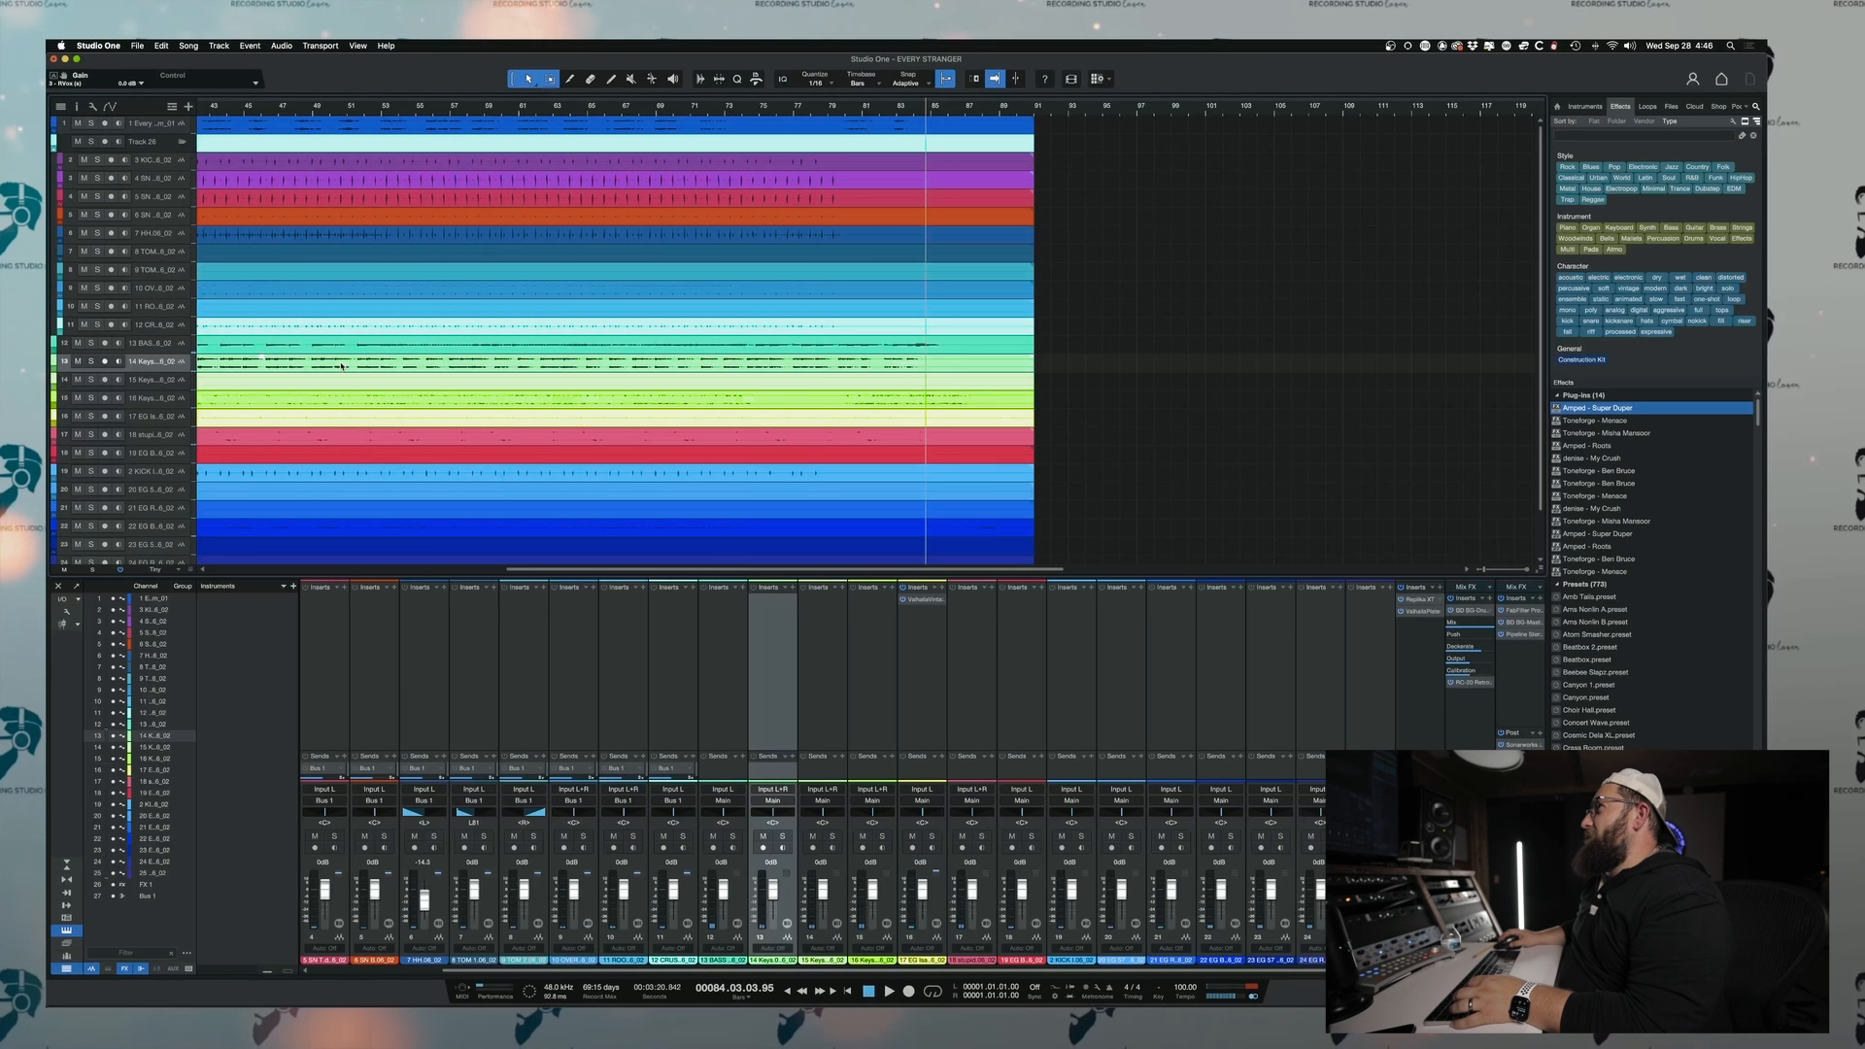
pyautogui.click(249, 110)
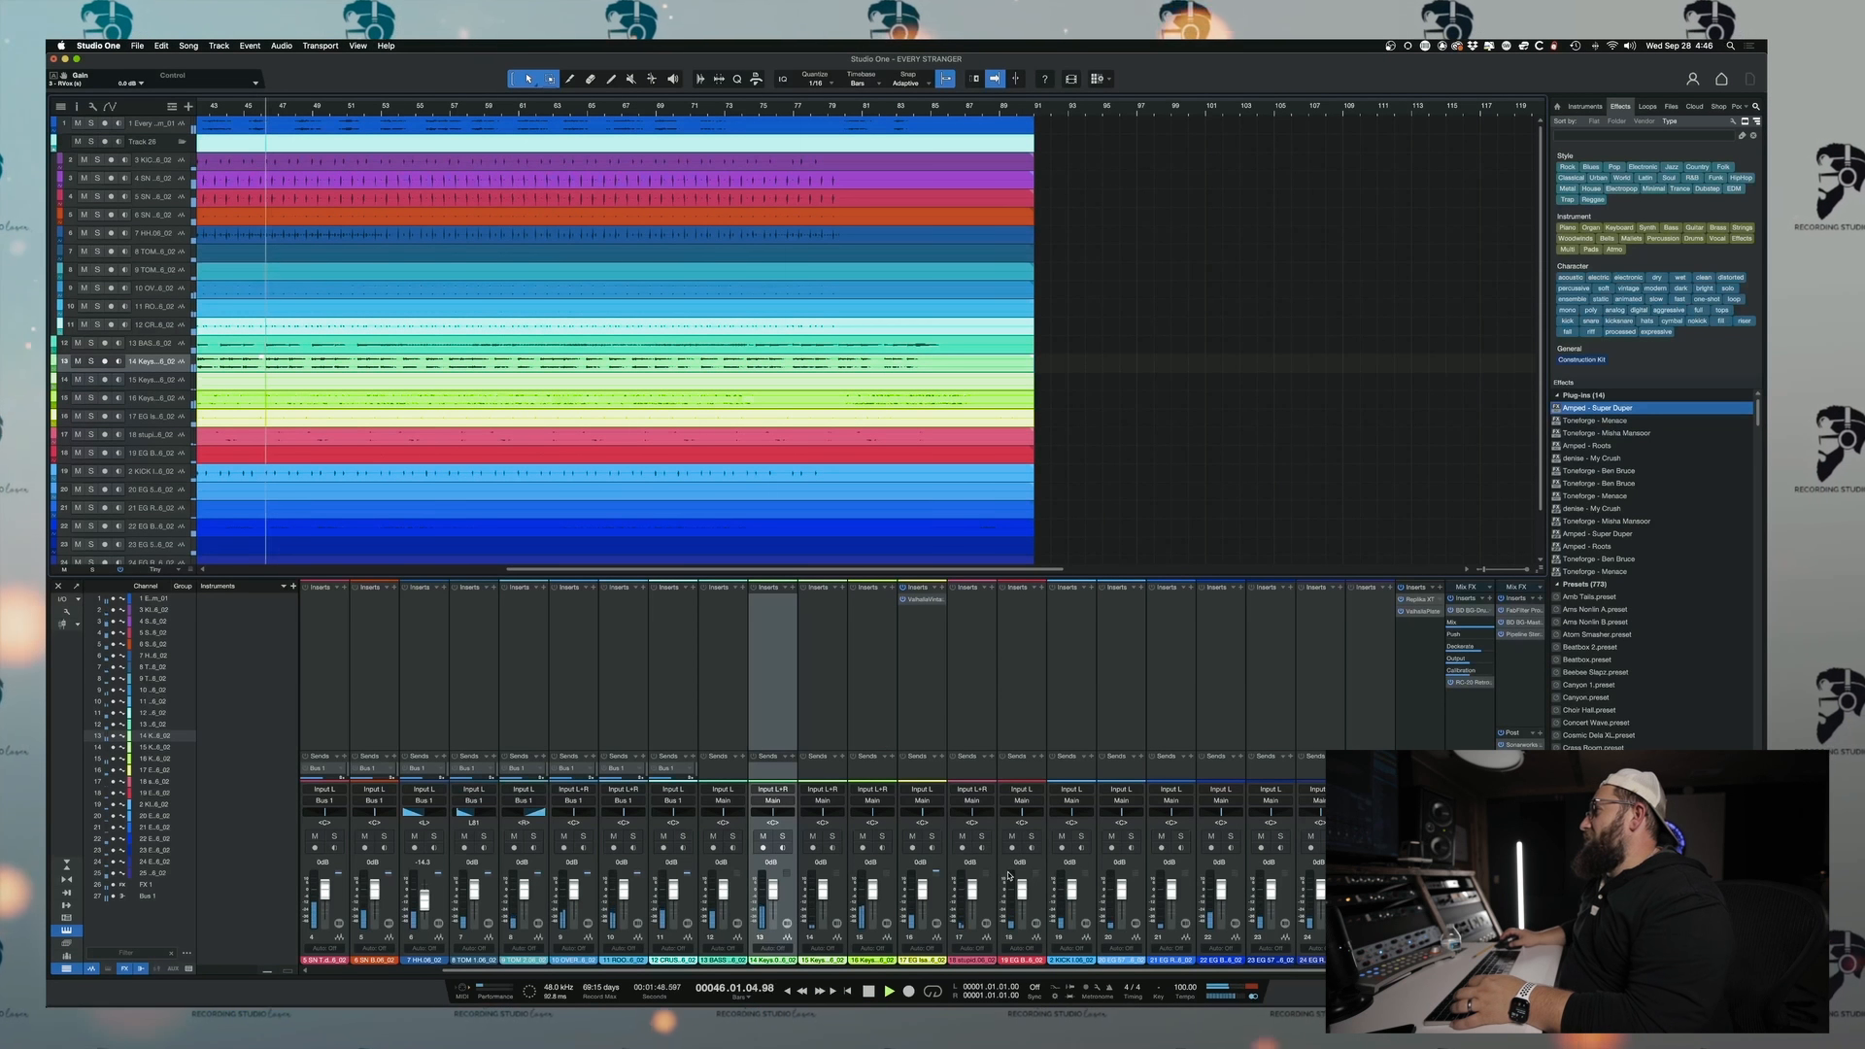
pyautogui.press('space')
# - Move the 2 KICK I channel so it sits directly after the raw vocal channel in the mixer
pyautogui.click(1076, 962)
pyautogui.click(1076, 964)
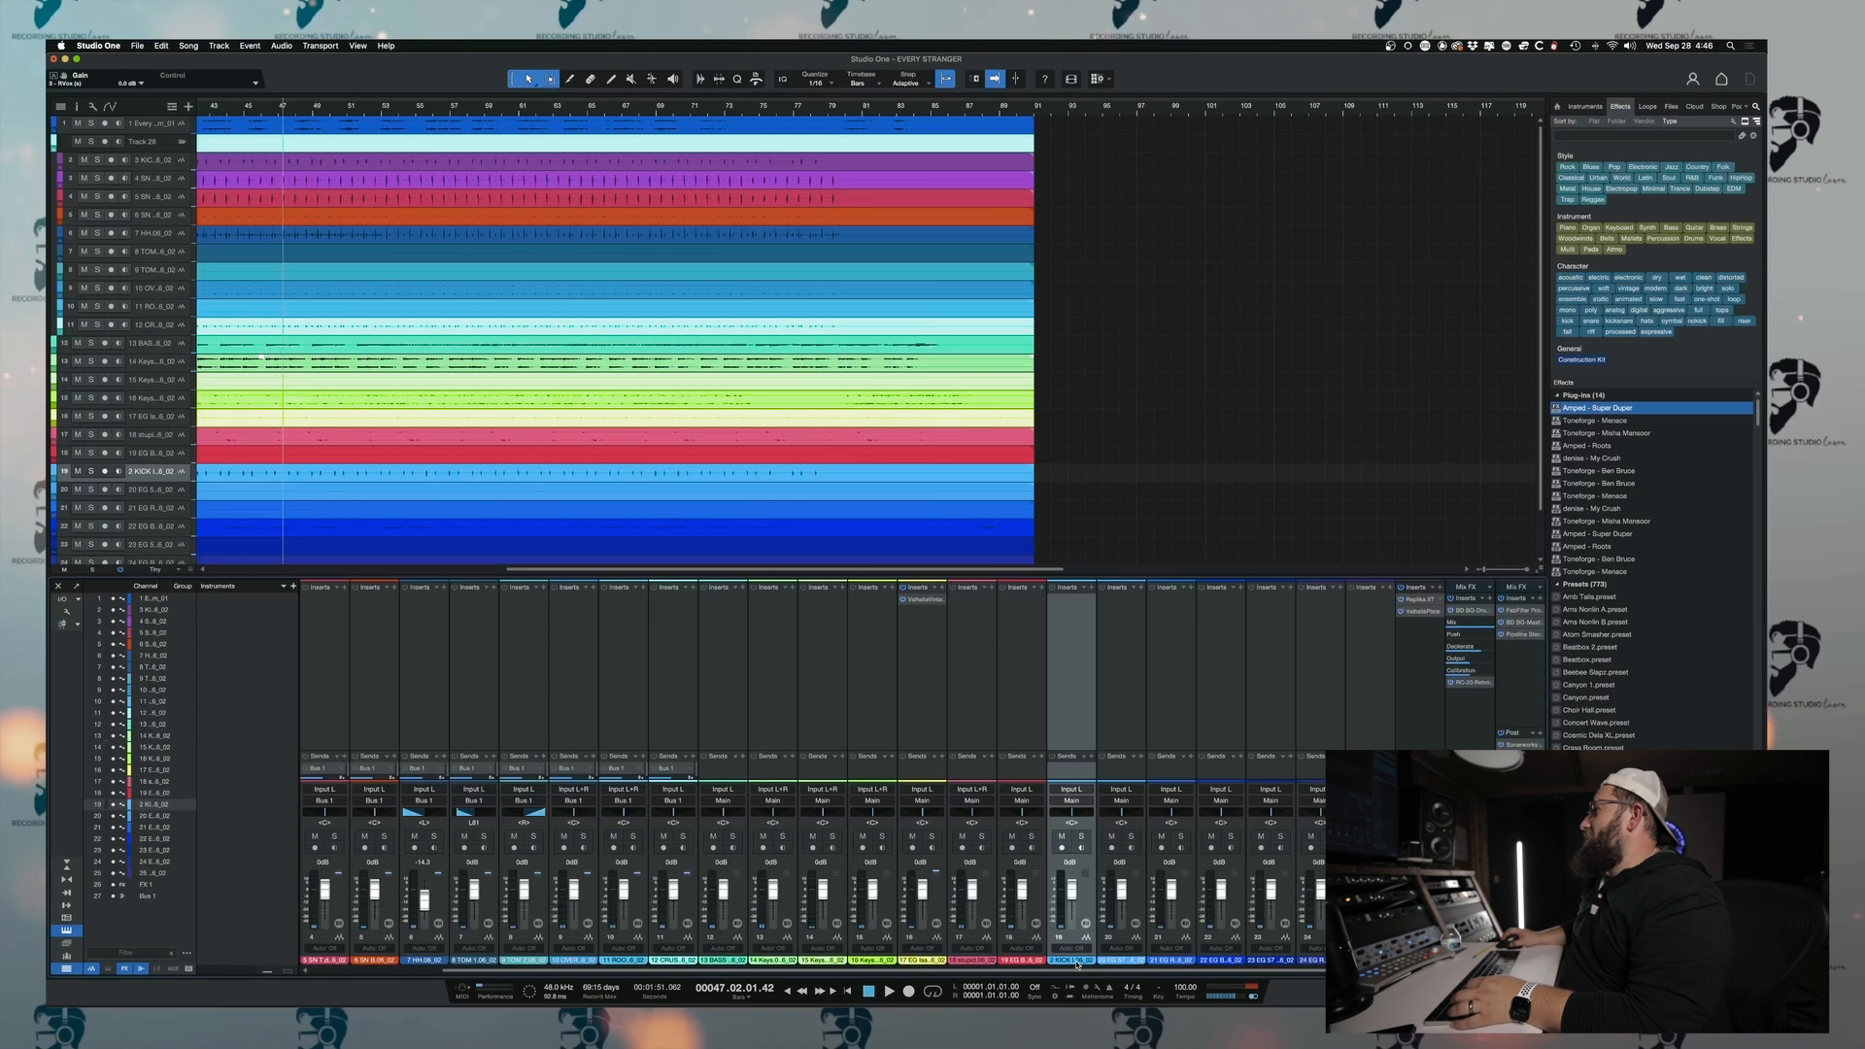
pyautogui.click(1076, 964)
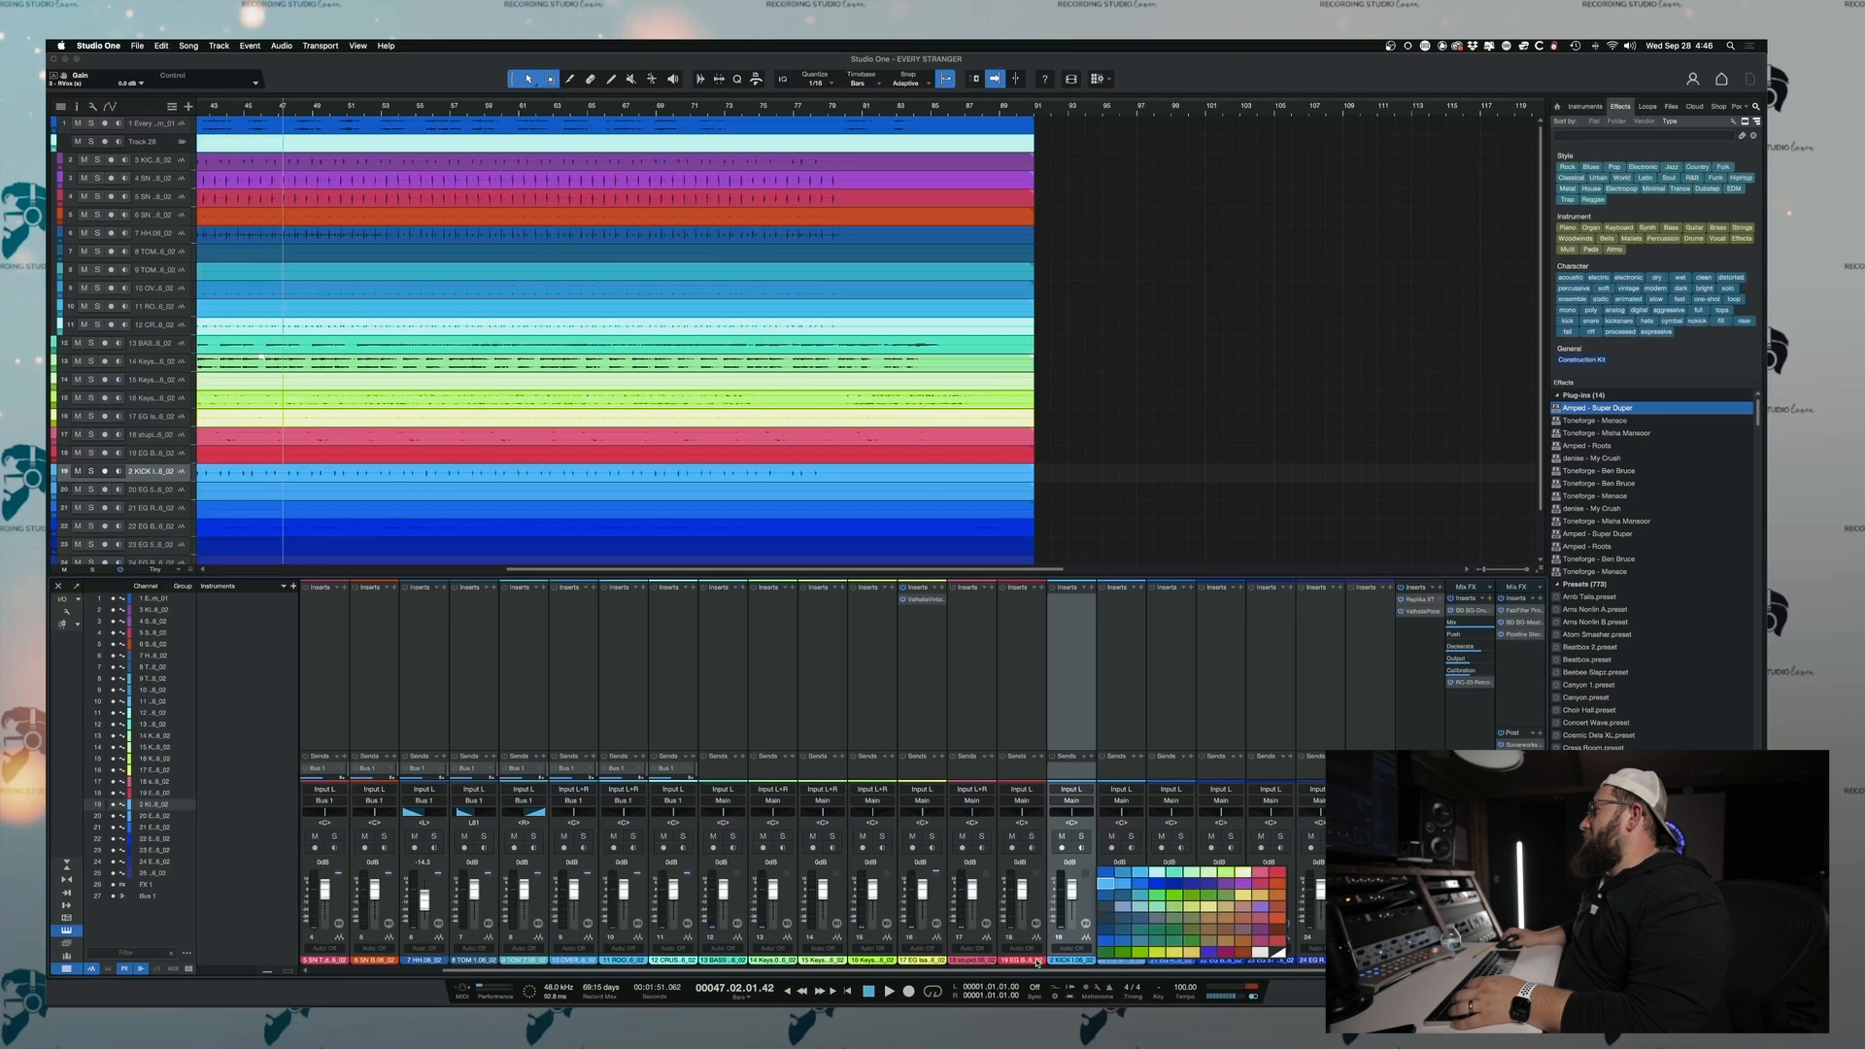
pyautogui.click(959, 968)
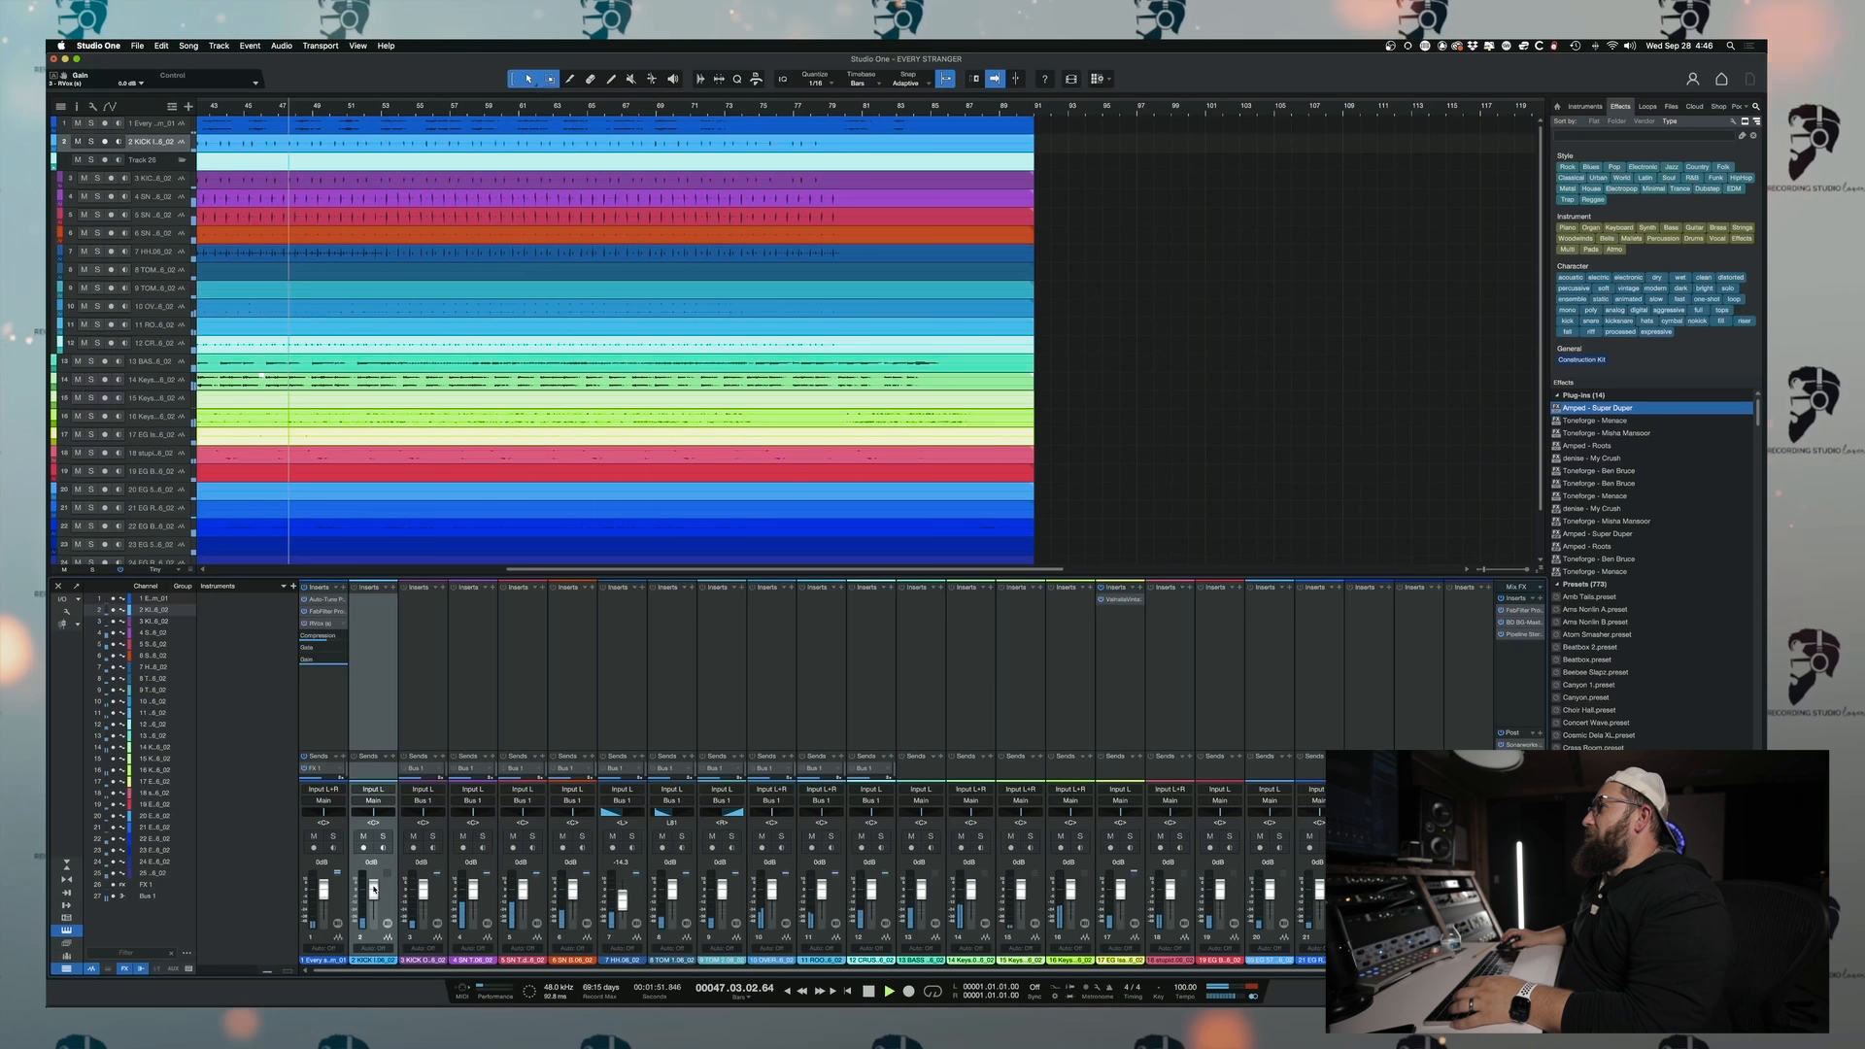
# - Route the 2 KICK I channel to Bus 1, solo it to lower its level to about -11.7 dB, then unsolo it
pyautogui.click(376, 799)
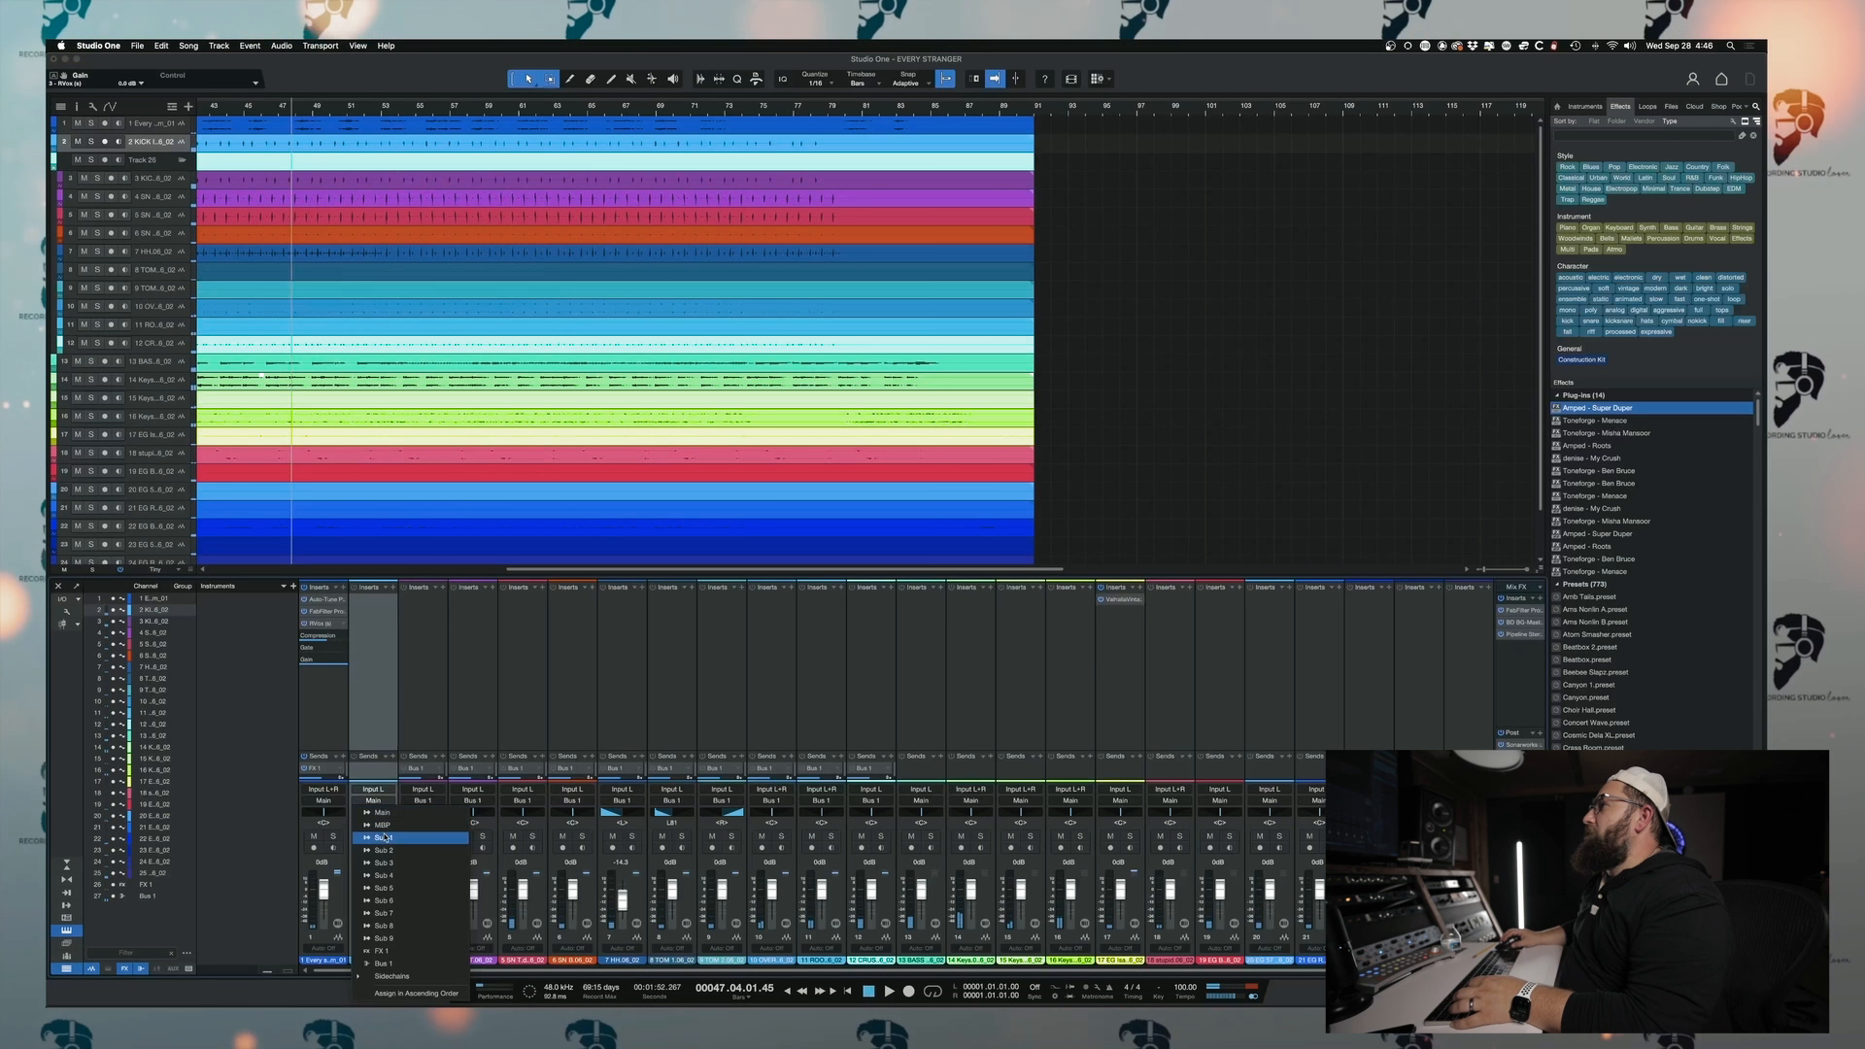
pyautogui.click(384, 962)
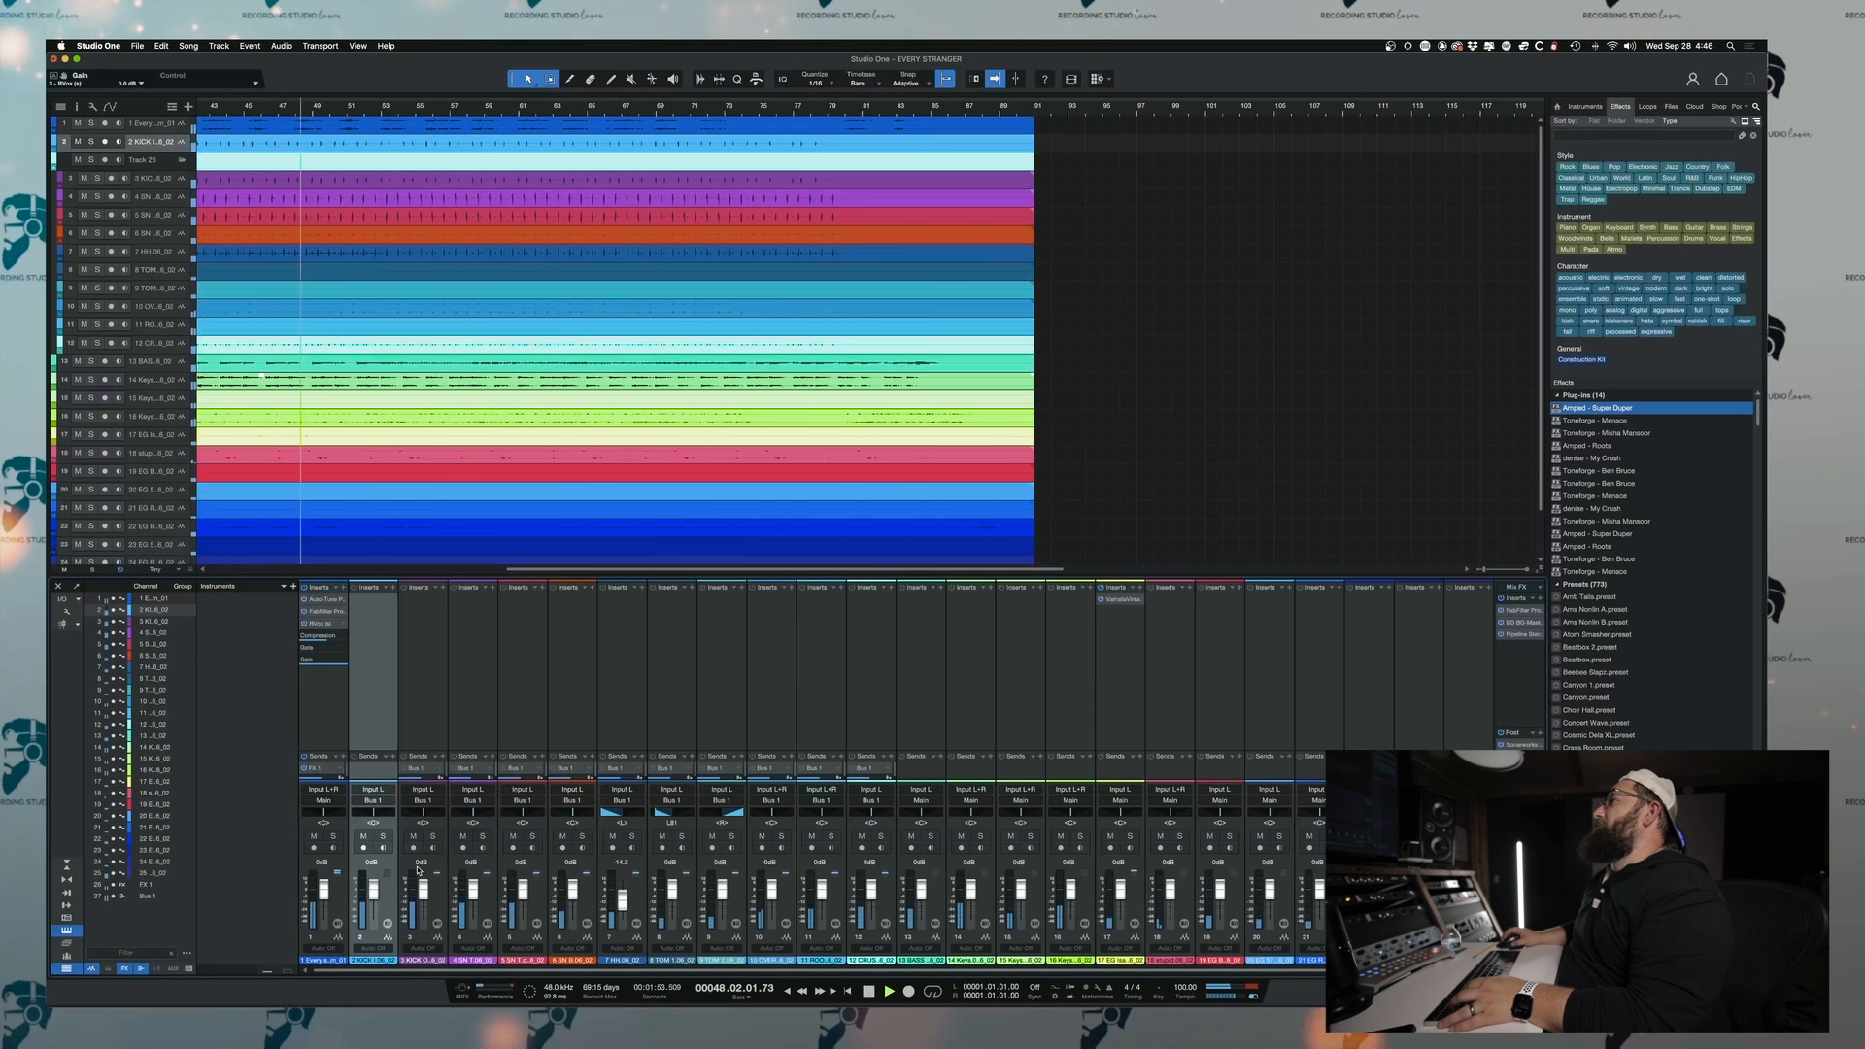
pyautogui.click(383, 837)
pyautogui.moveTo(366, 881); pyautogui.dragTo(373, 899)
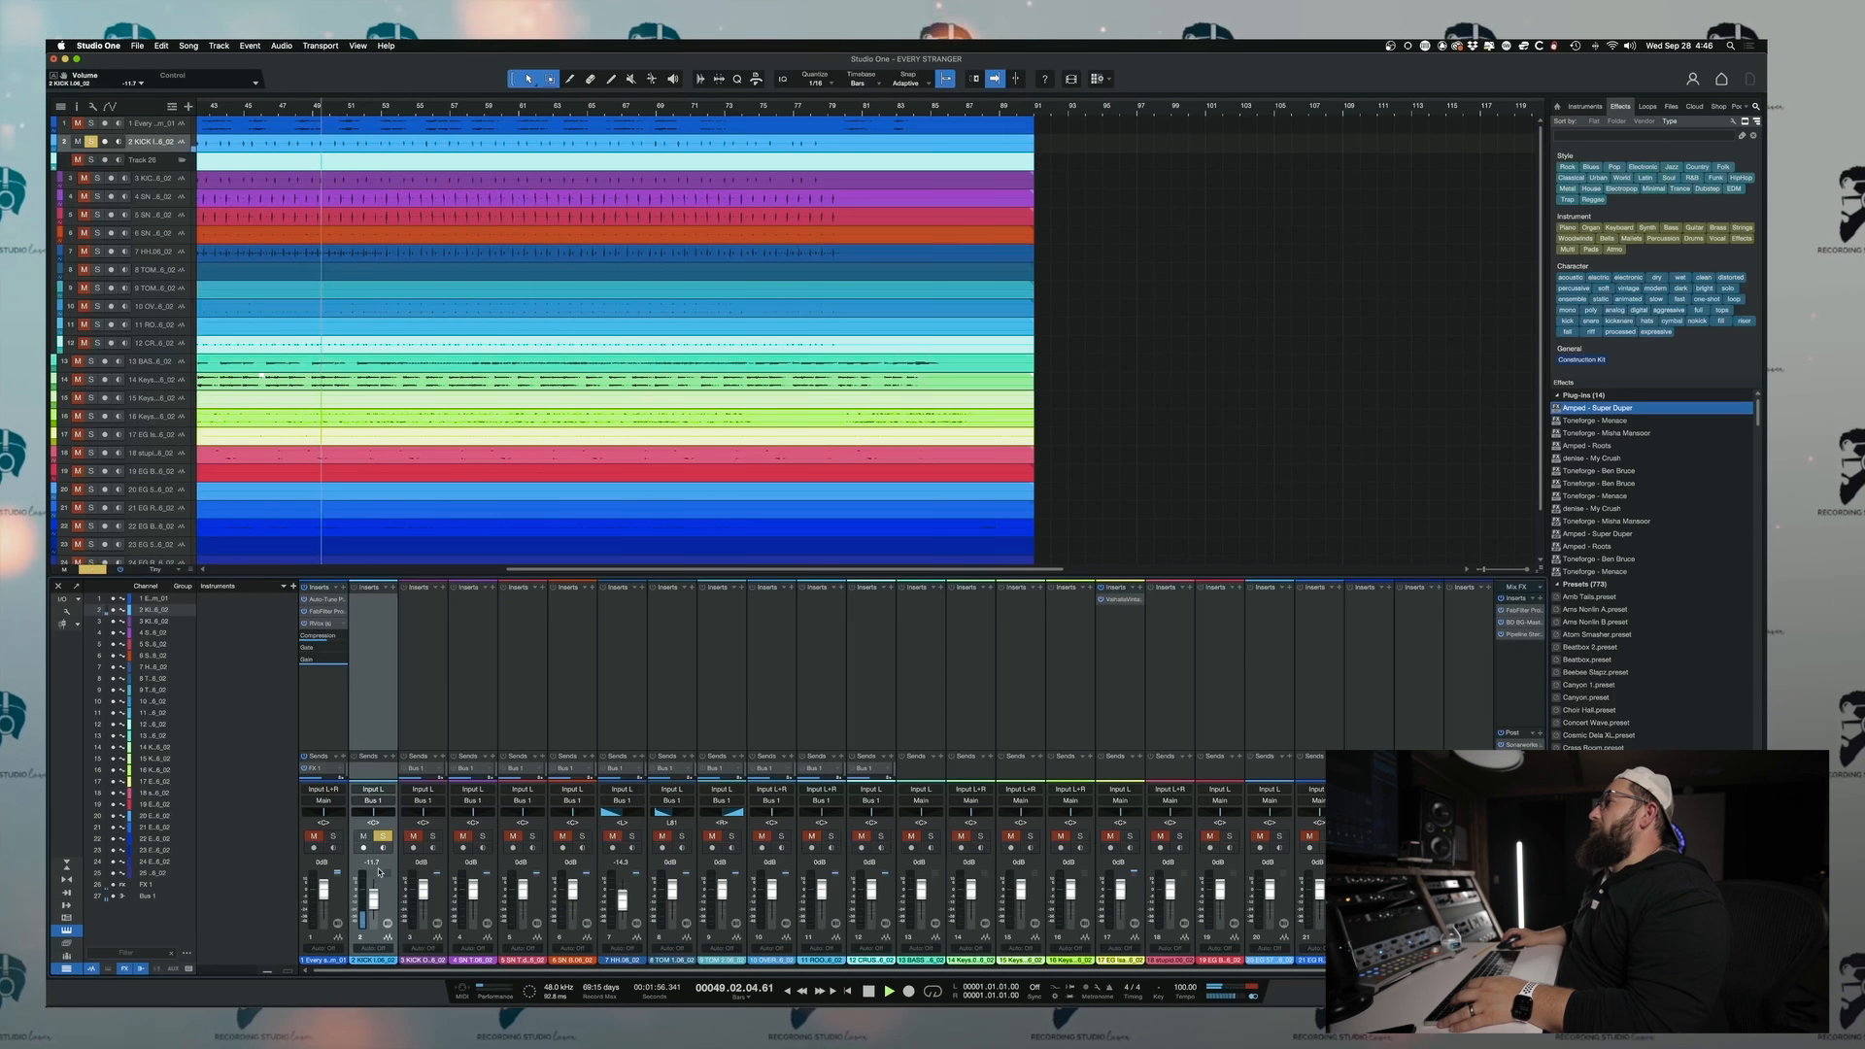
pyautogui.click(383, 835)
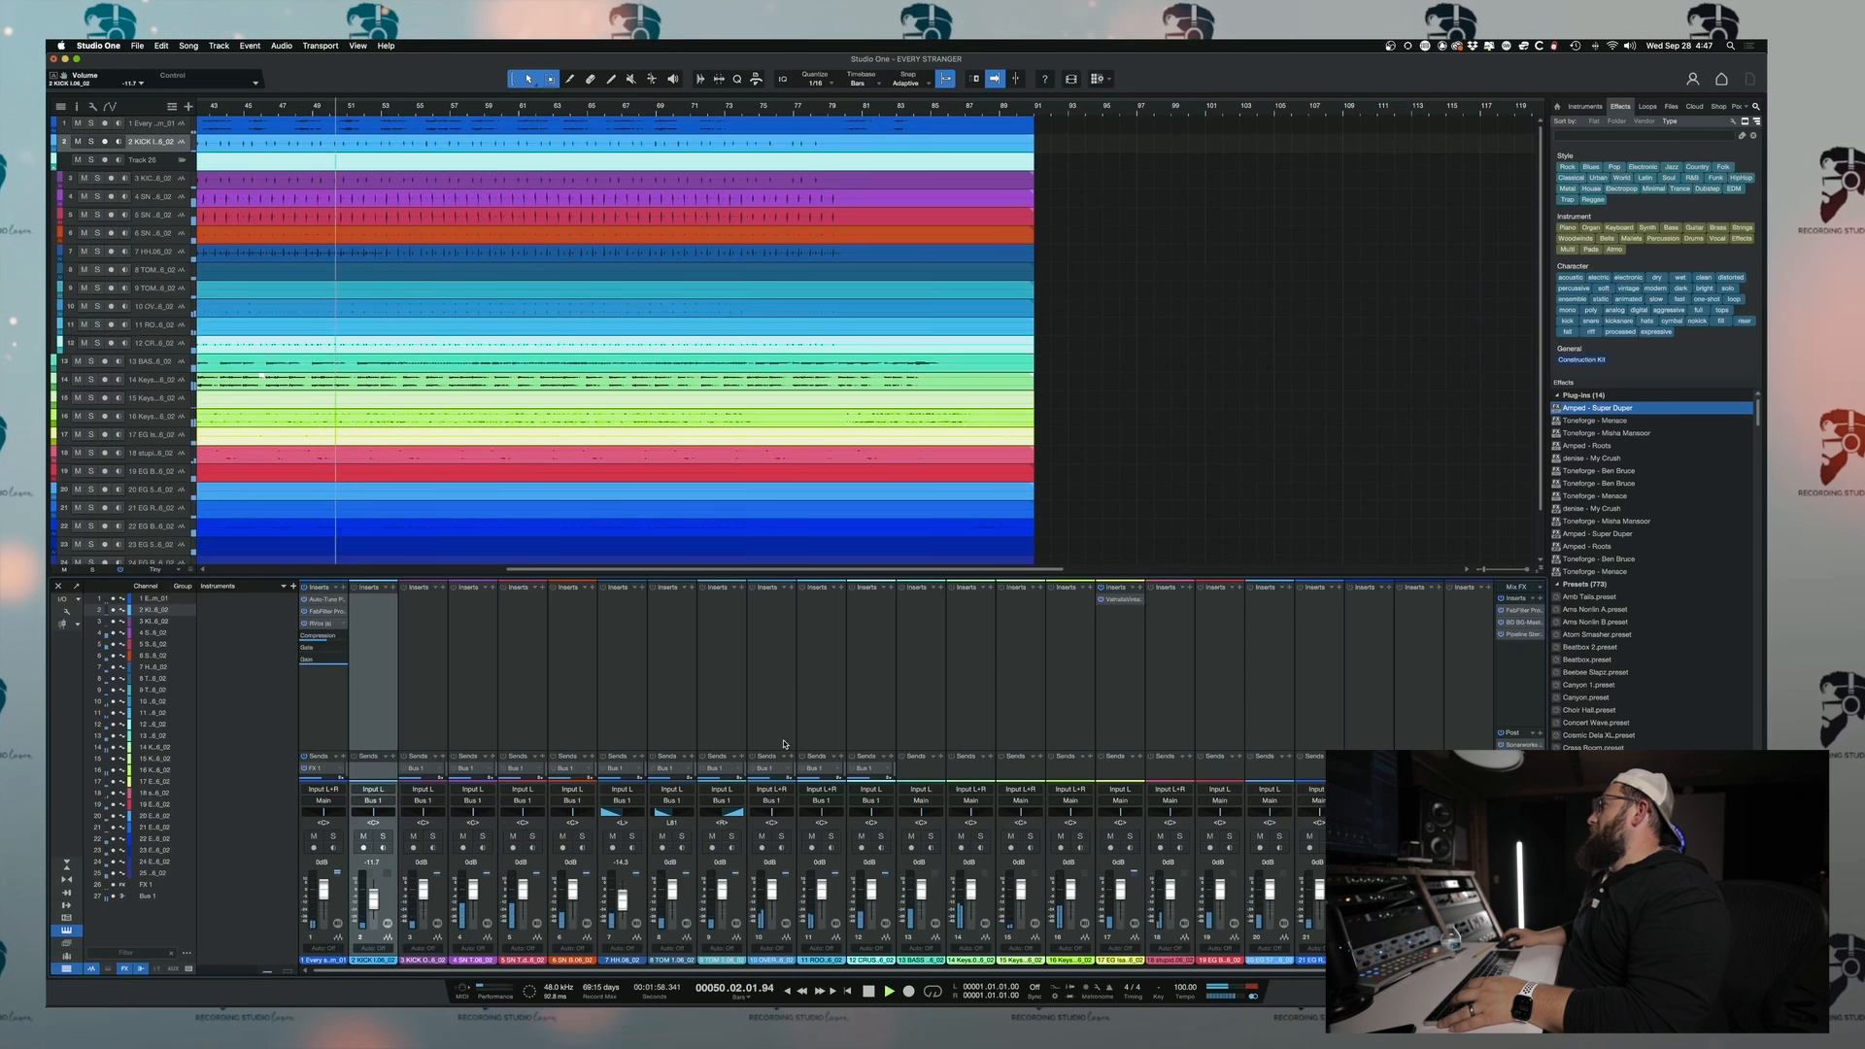
# - Select EG channels 19 to 21 together and route them to a new bus channel, Bus 2
pyautogui.hscroll(3, 771, 732)
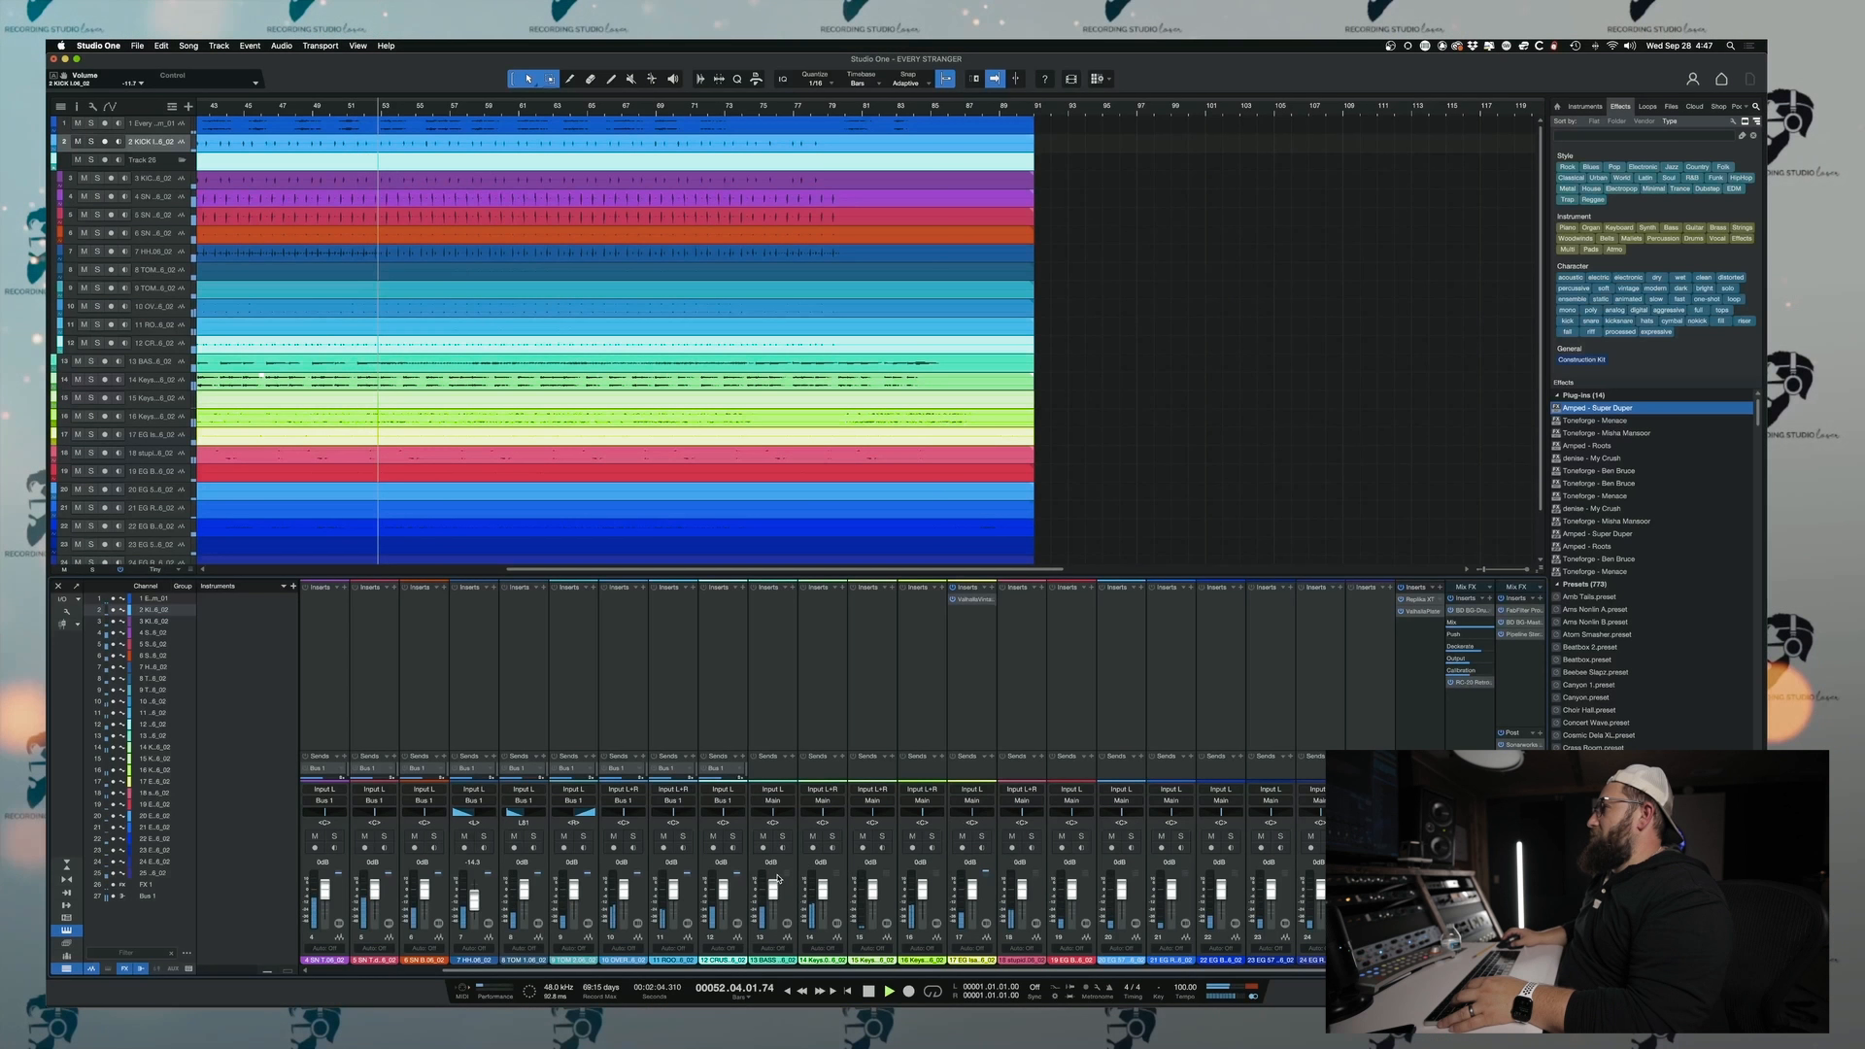
pyautogui.click(881, 835)
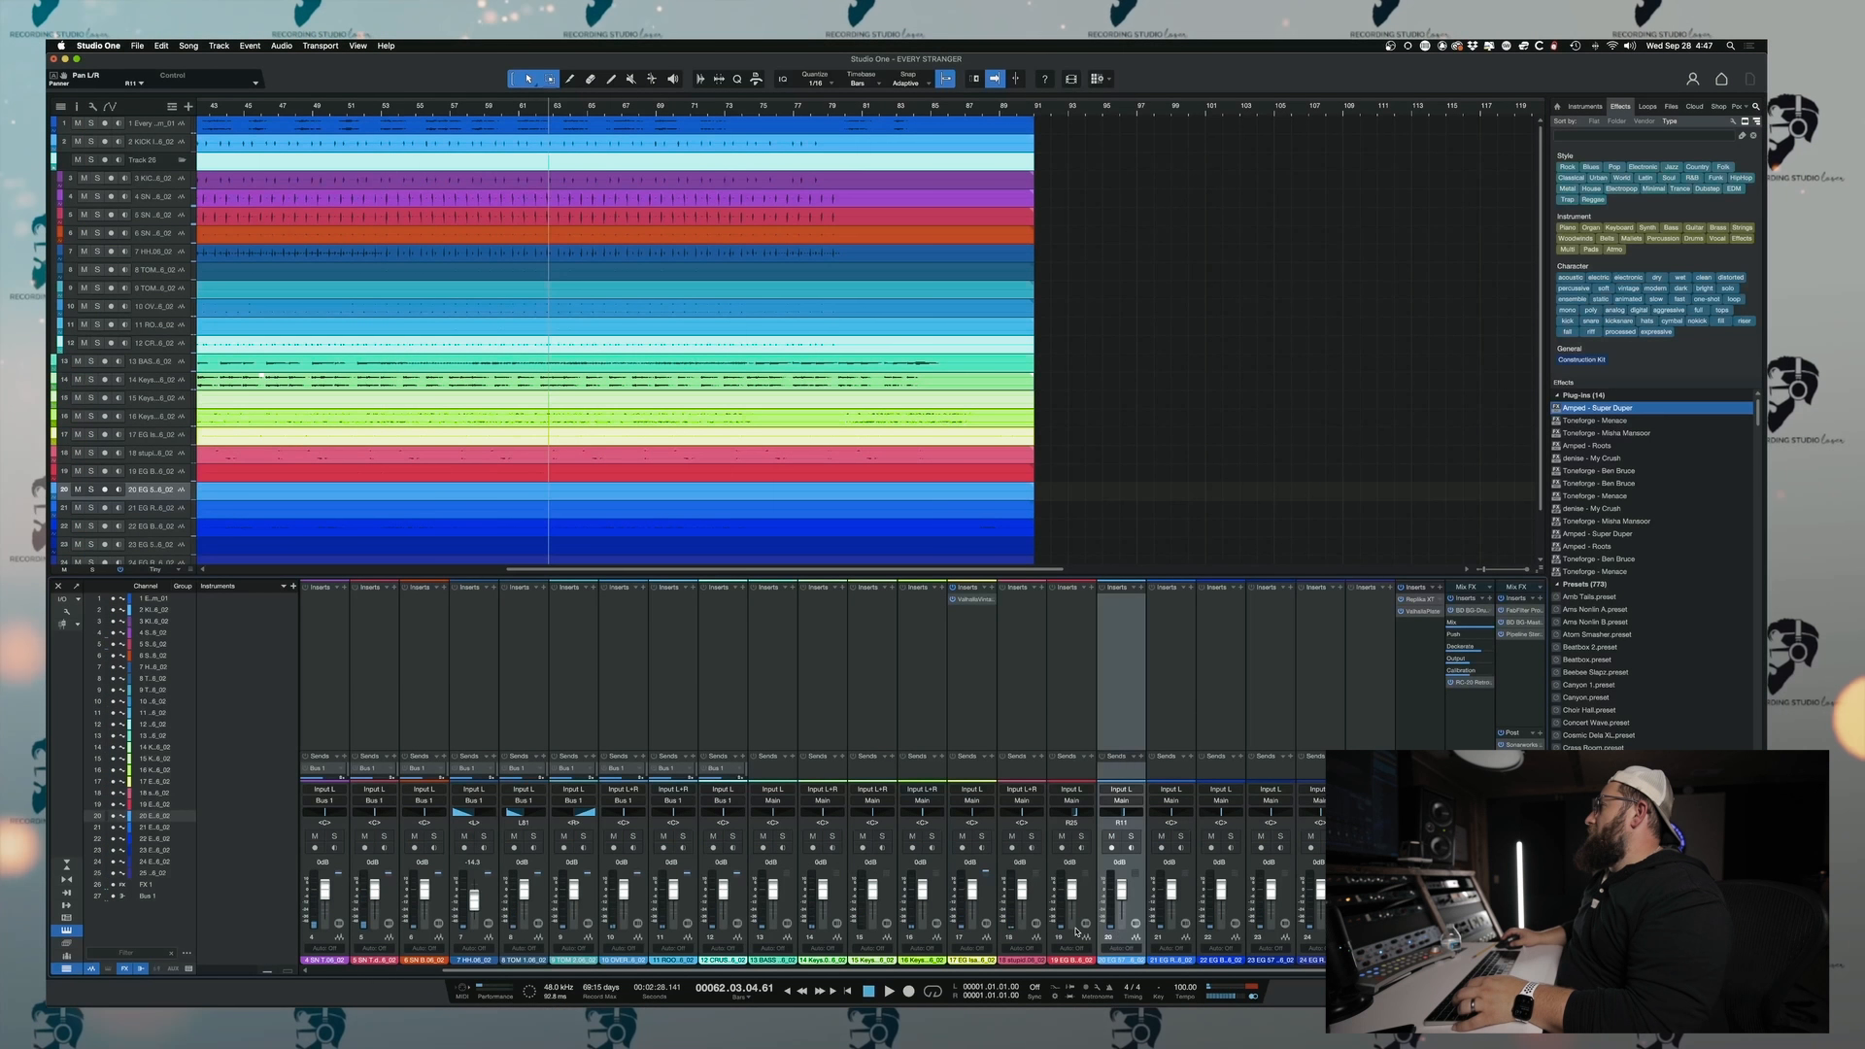
pyautogui.press('Up')
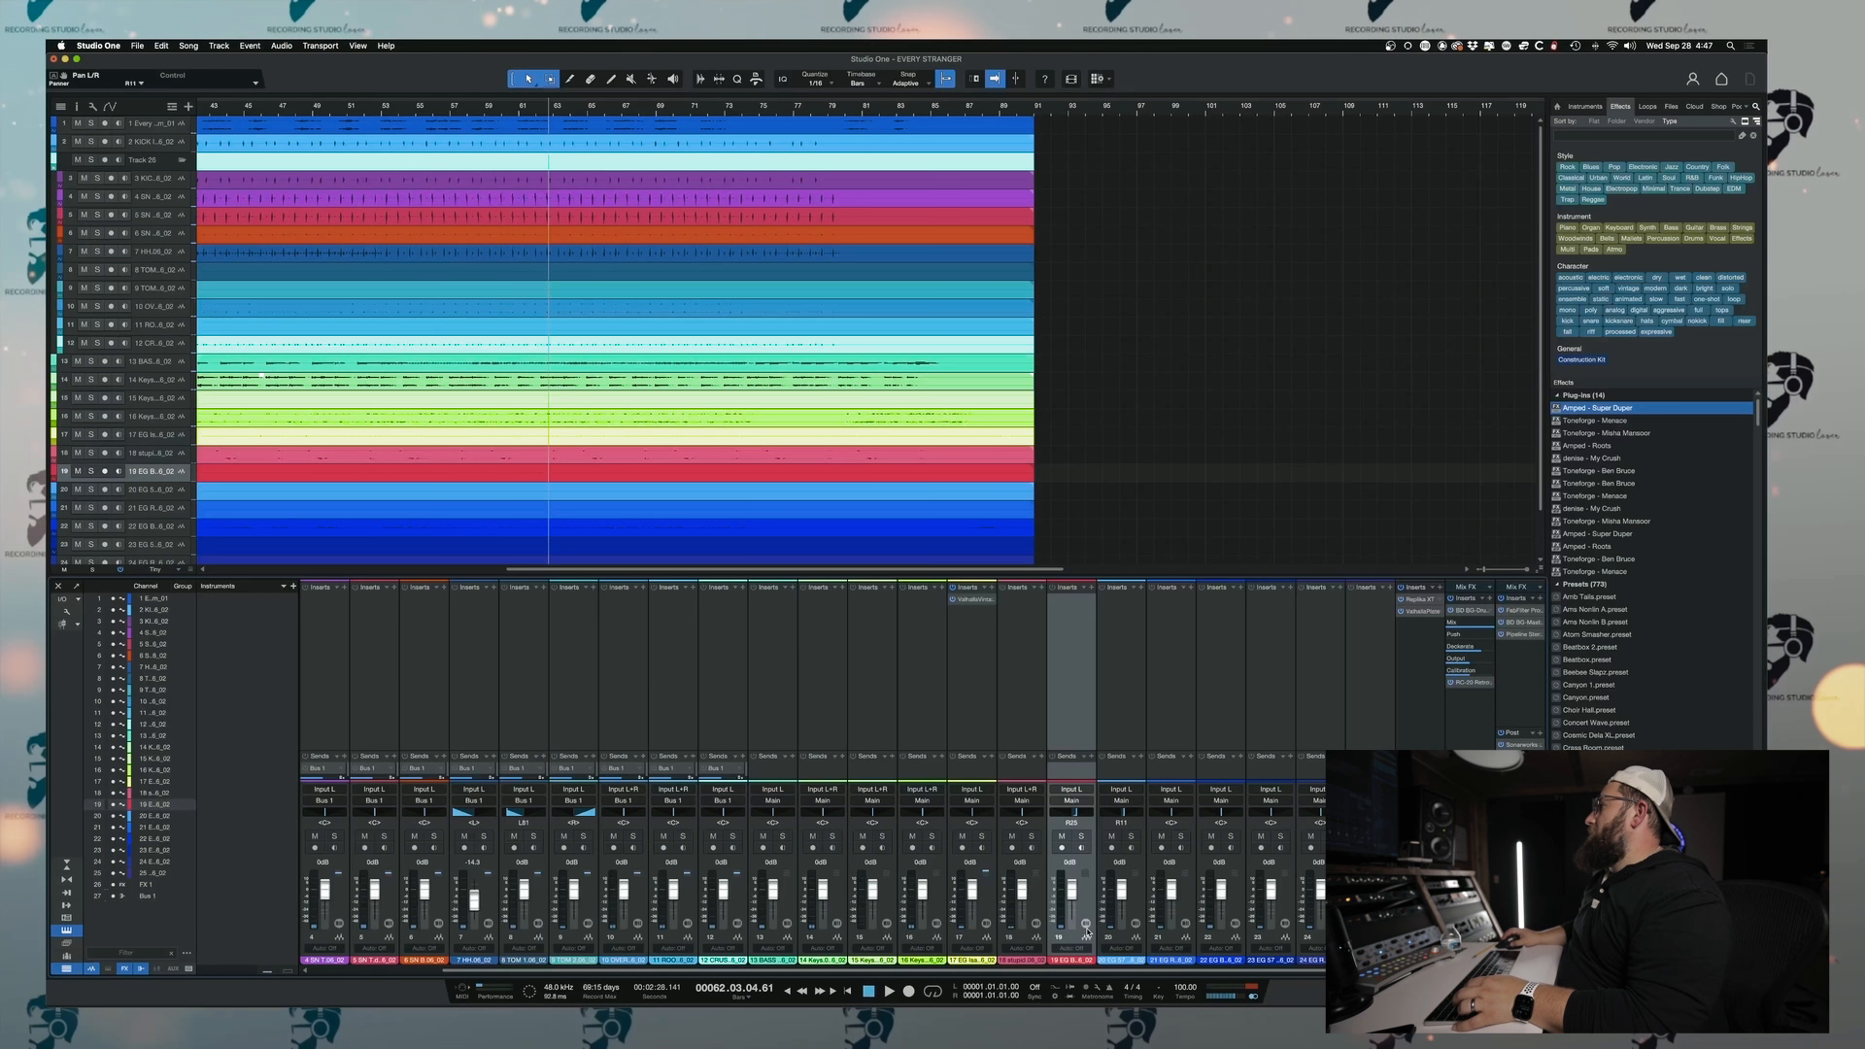
pyautogui.press('Down')
pyautogui.press('Down')
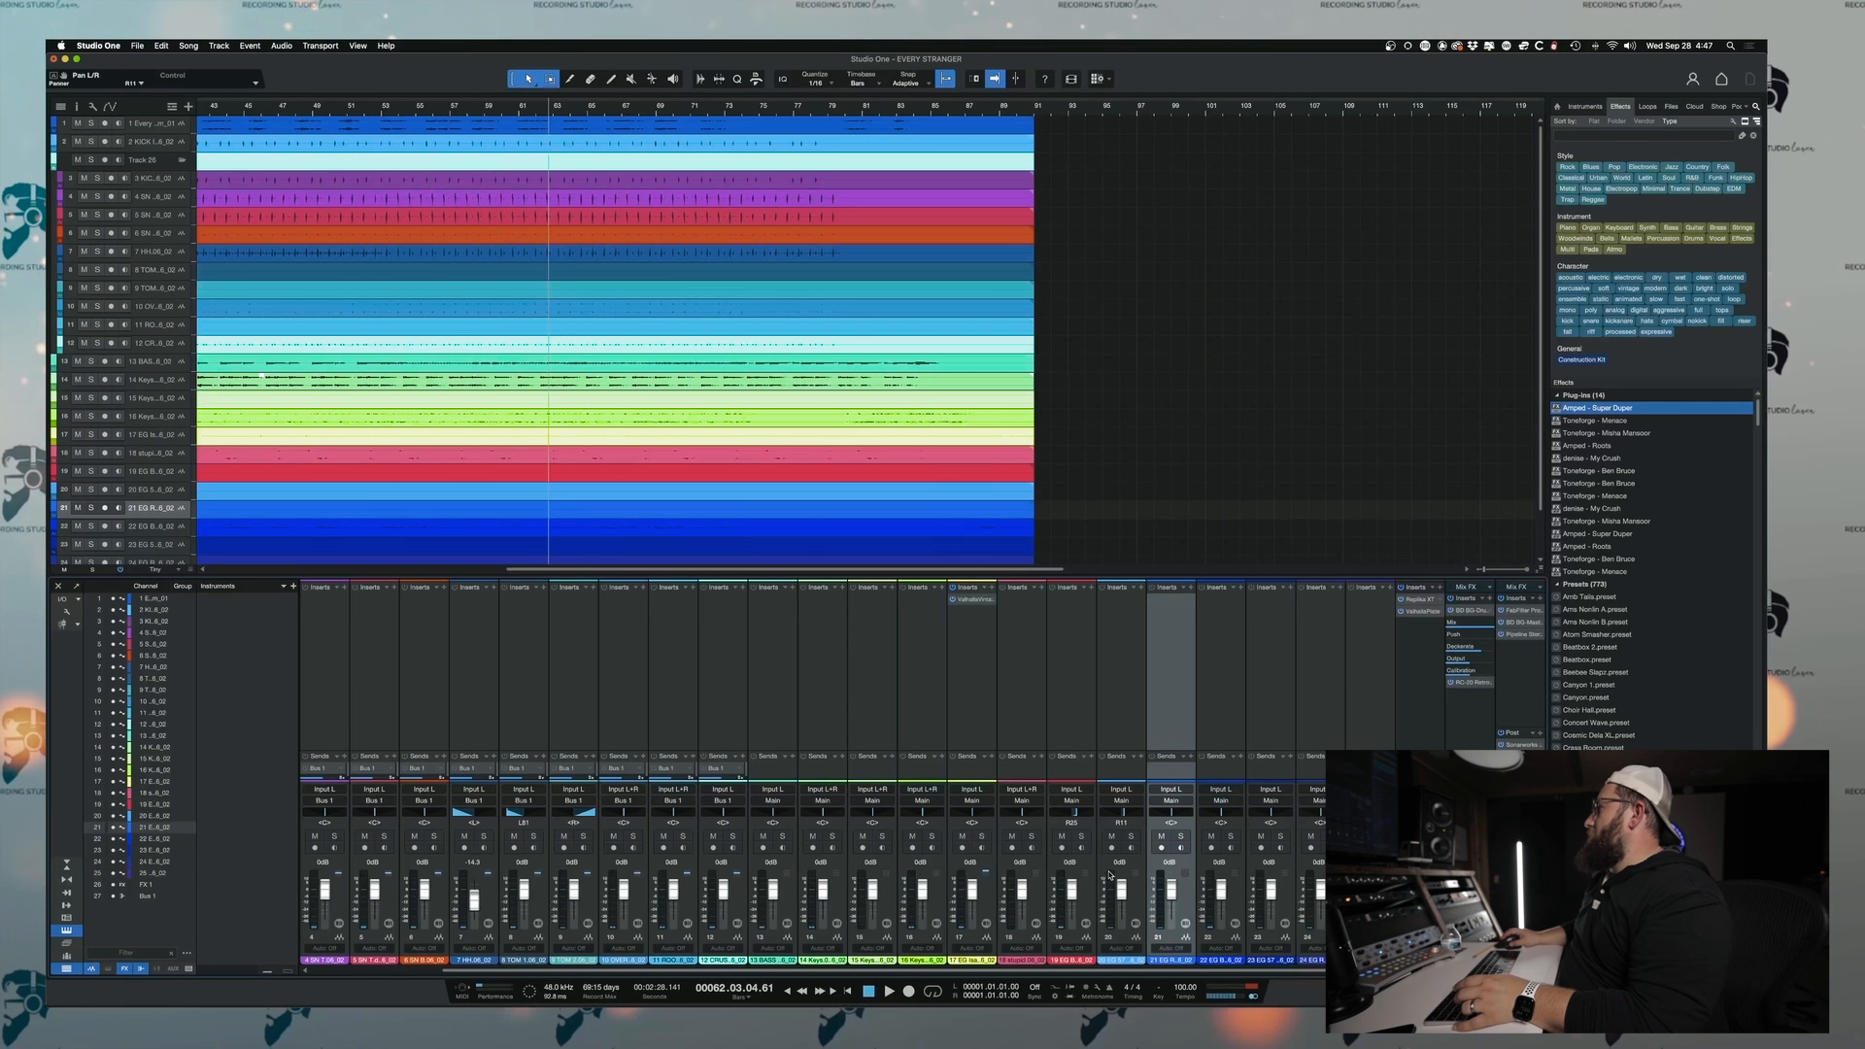
pyautogui.keyDown('shift'); pyautogui.click(1065, 812); pyautogui.keyUp('shift')
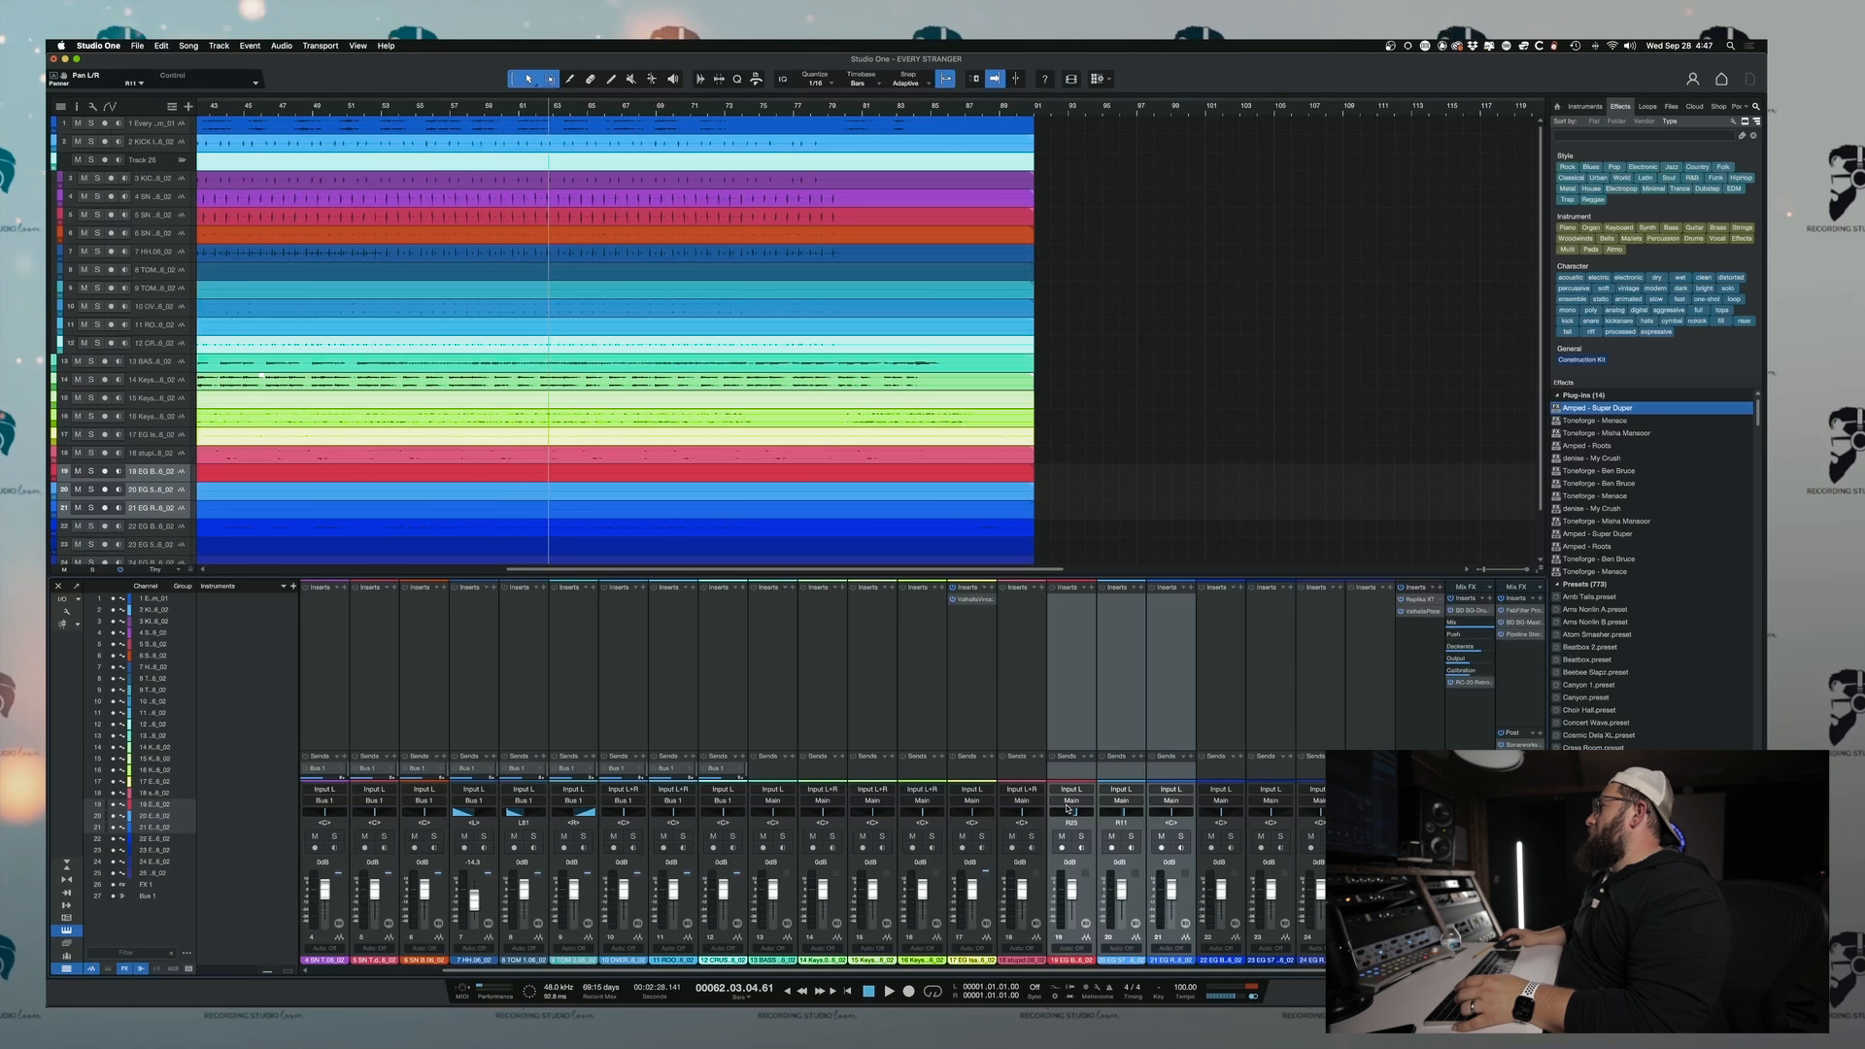
pyautogui.click(1067, 802)
pyautogui.click(1068, 994)
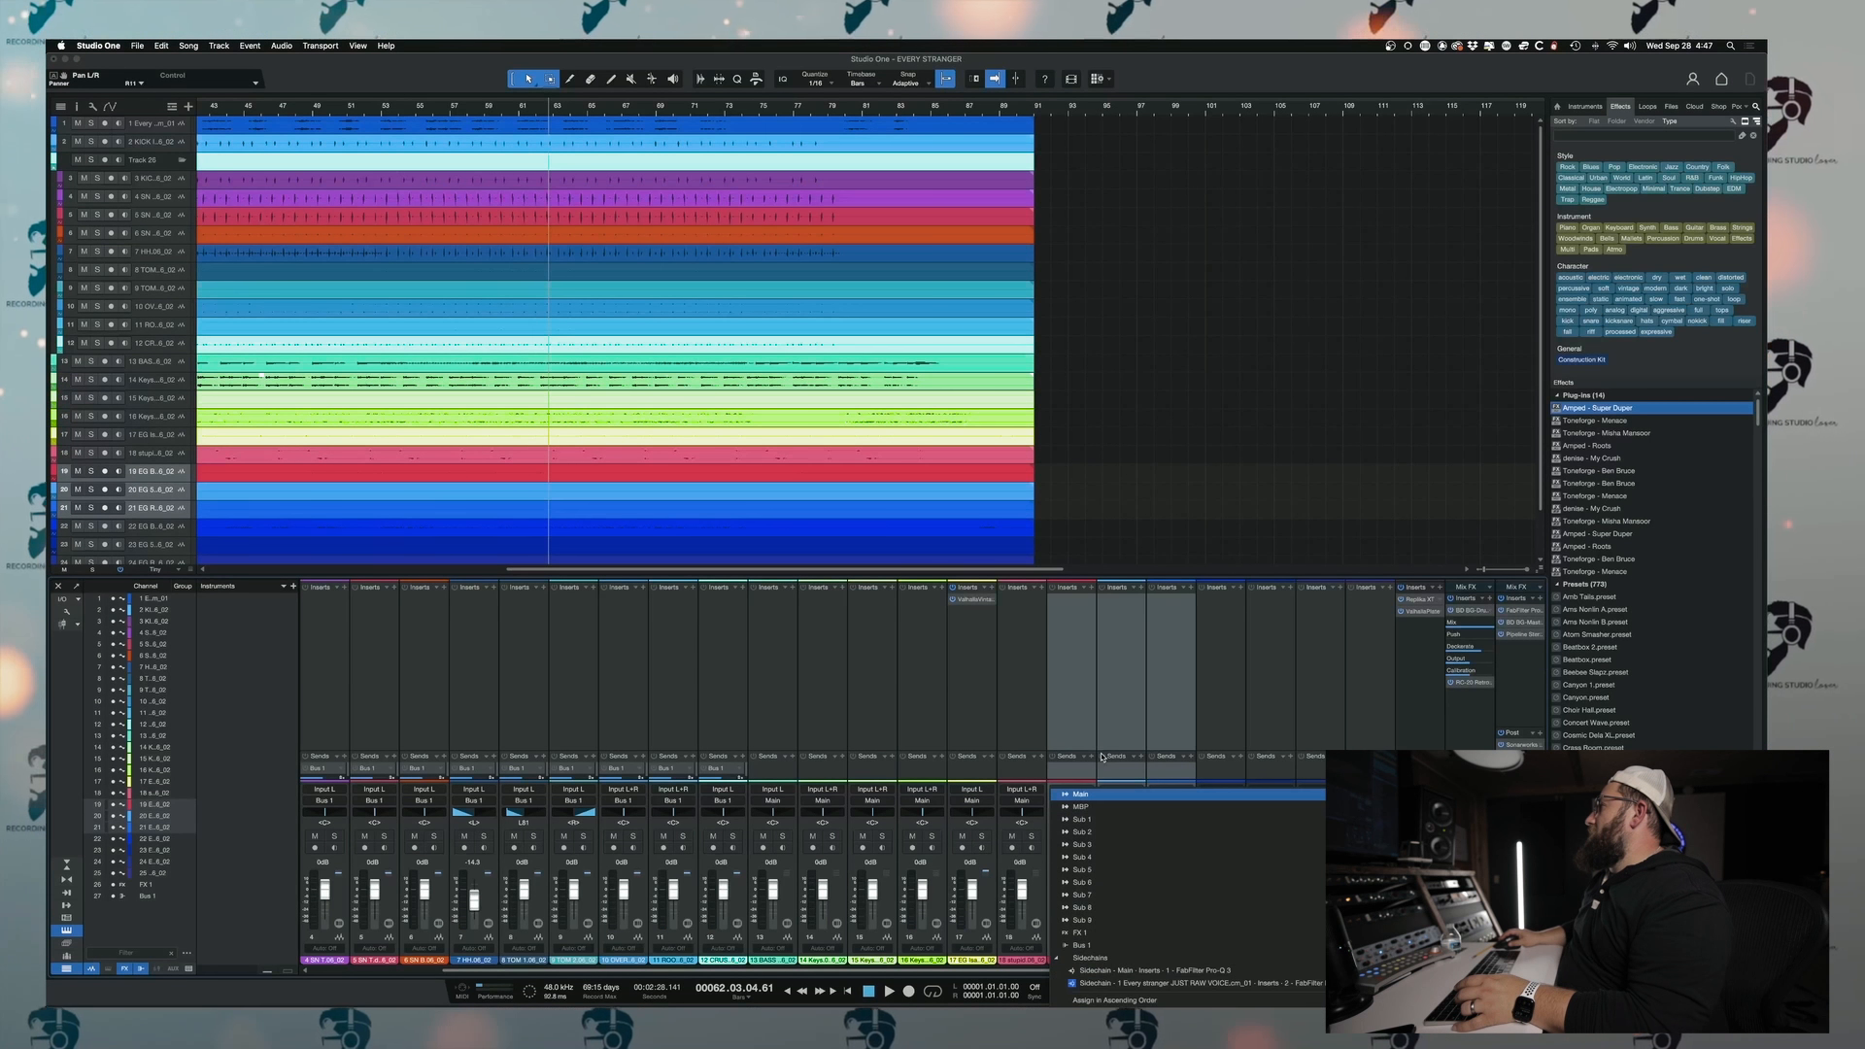
pyautogui.click(1088, 757)
pyautogui.click(1110, 811)
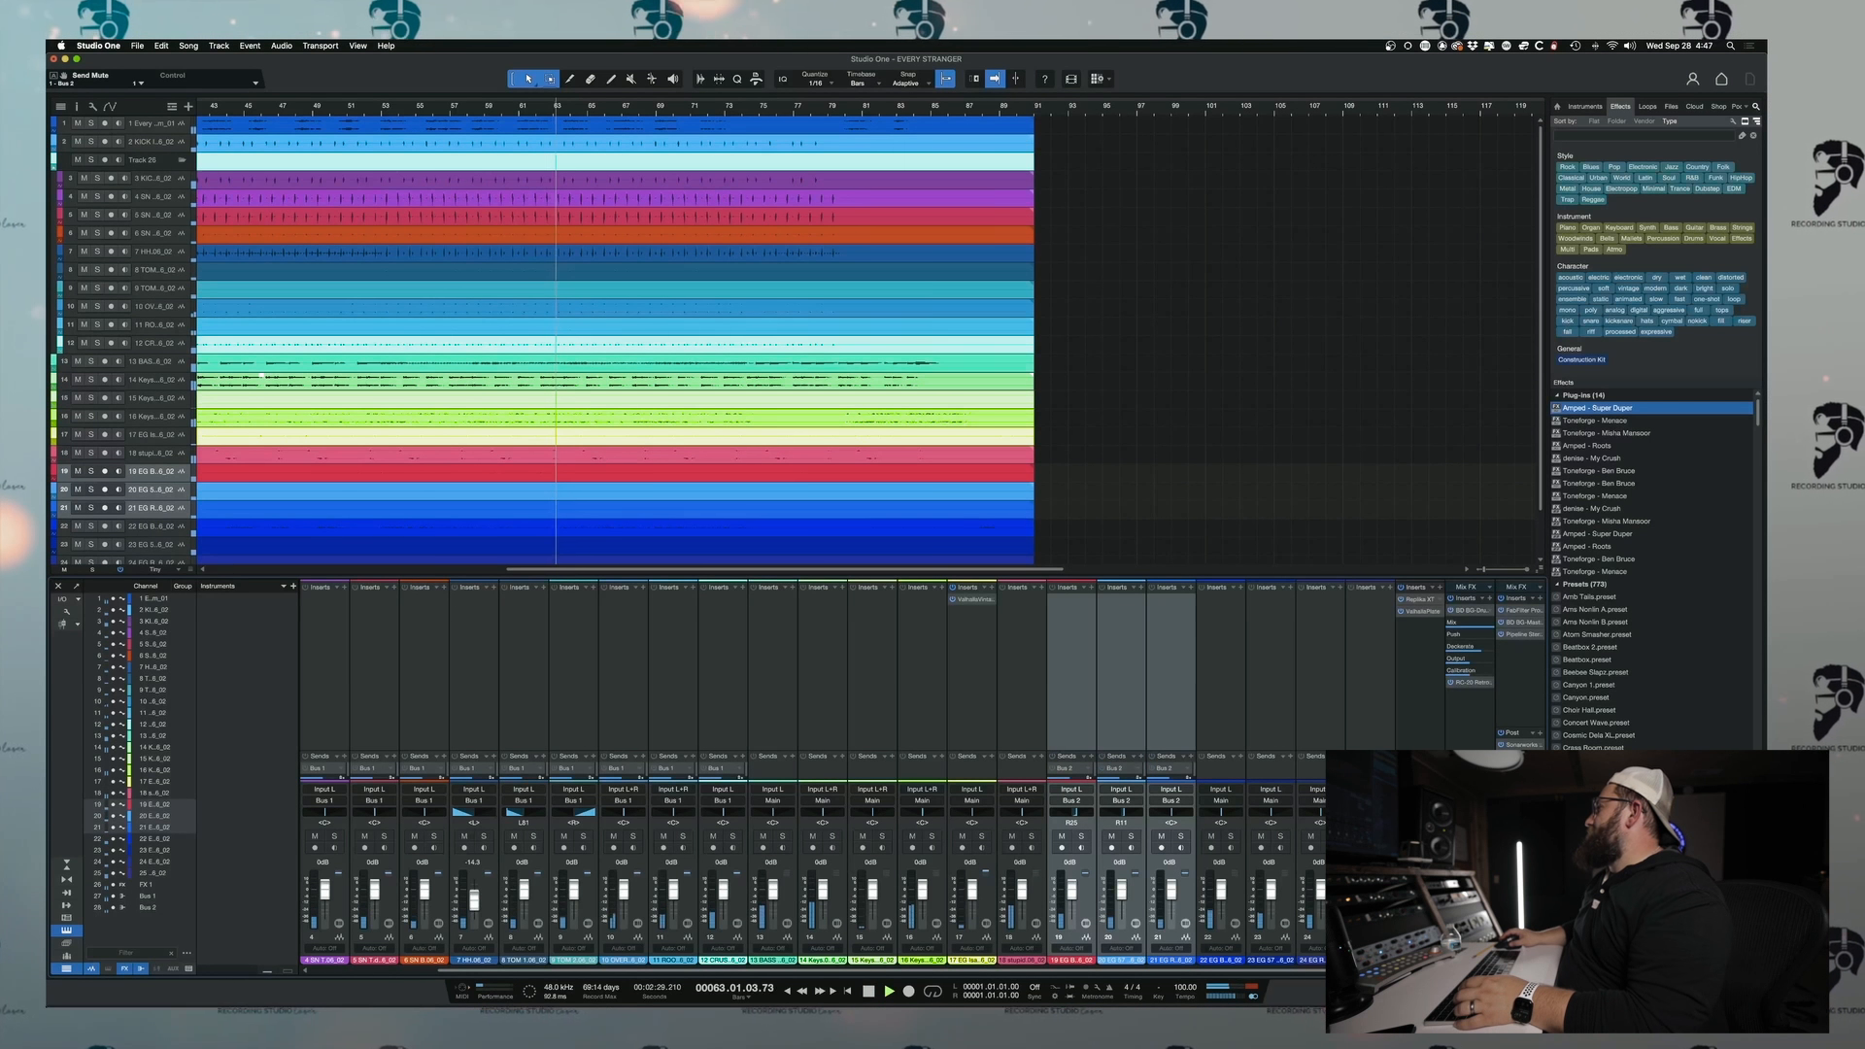
# - Review the insert, output and send options for Bus 2 and EG channels 19 to 21, and show Bus 2's plug-in during playback
pyautogui.moveTo(1379, 970); pyautogui.dragTo(1428, 970)
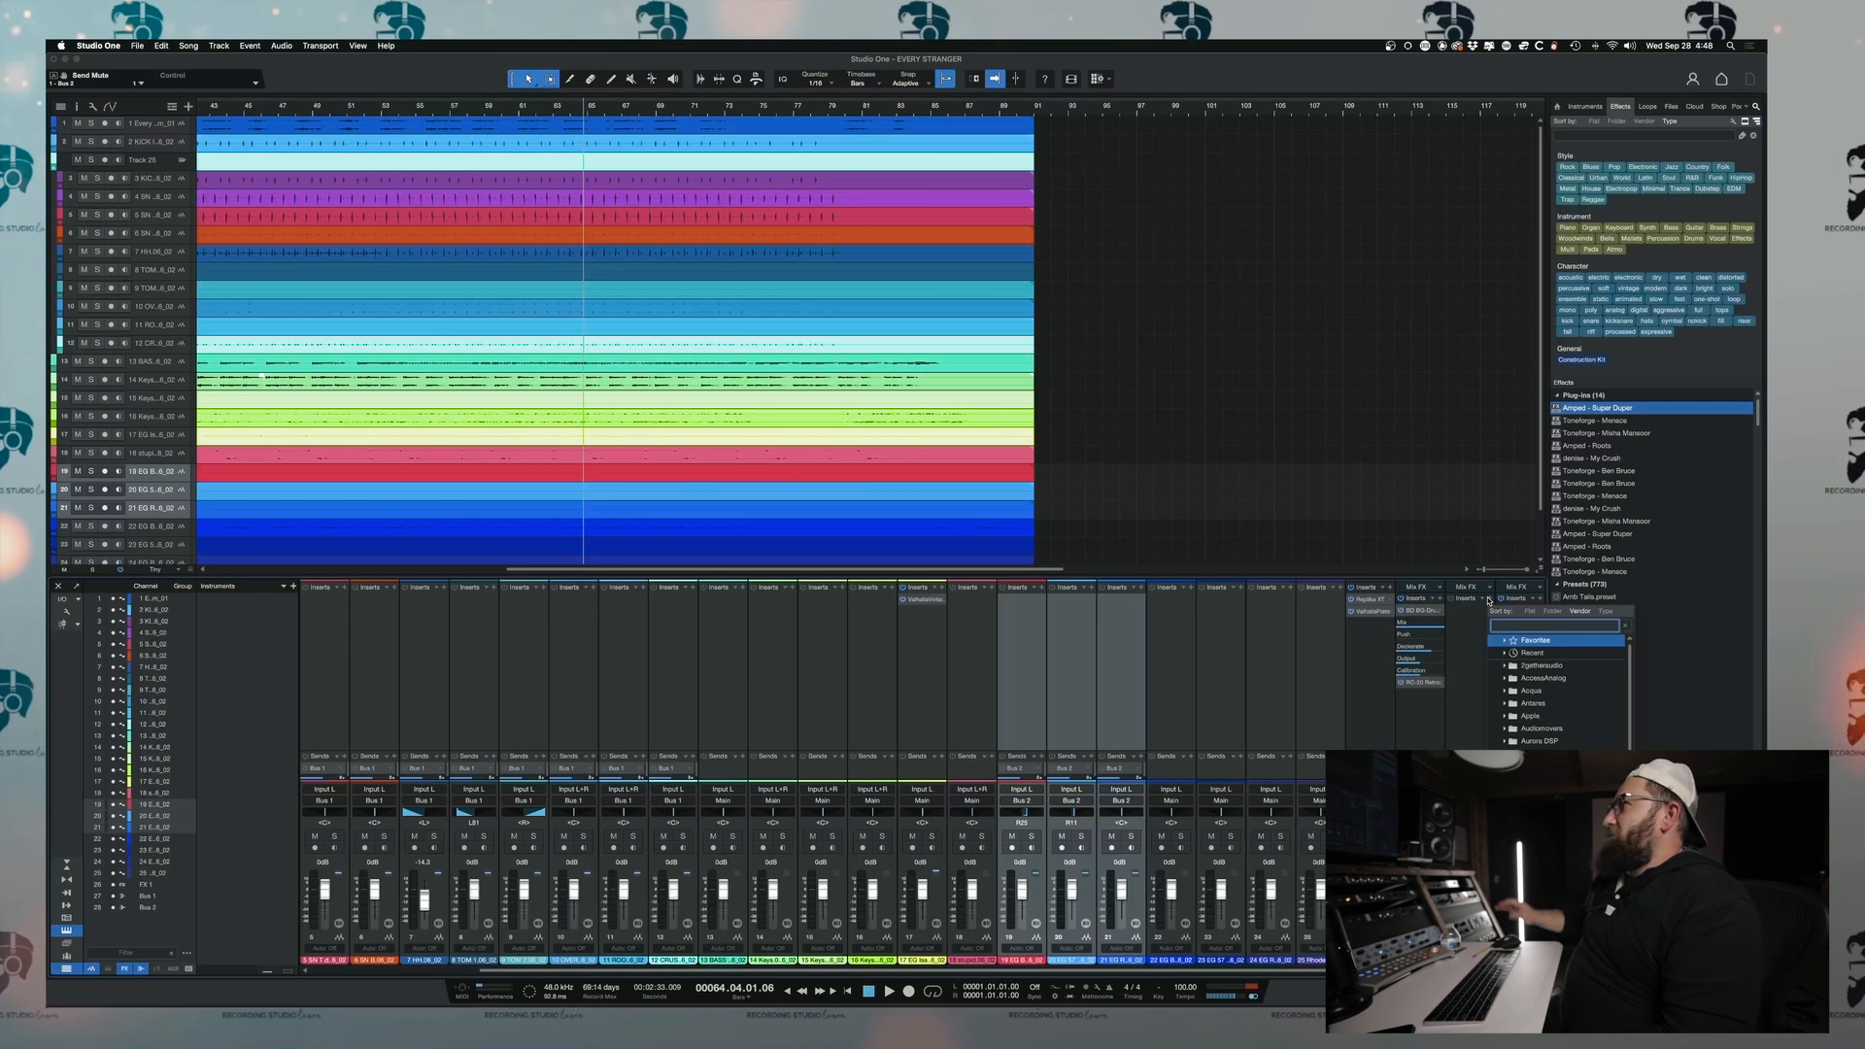
pyautogui.press('Escape')
pyautogui.click(1072, 801)
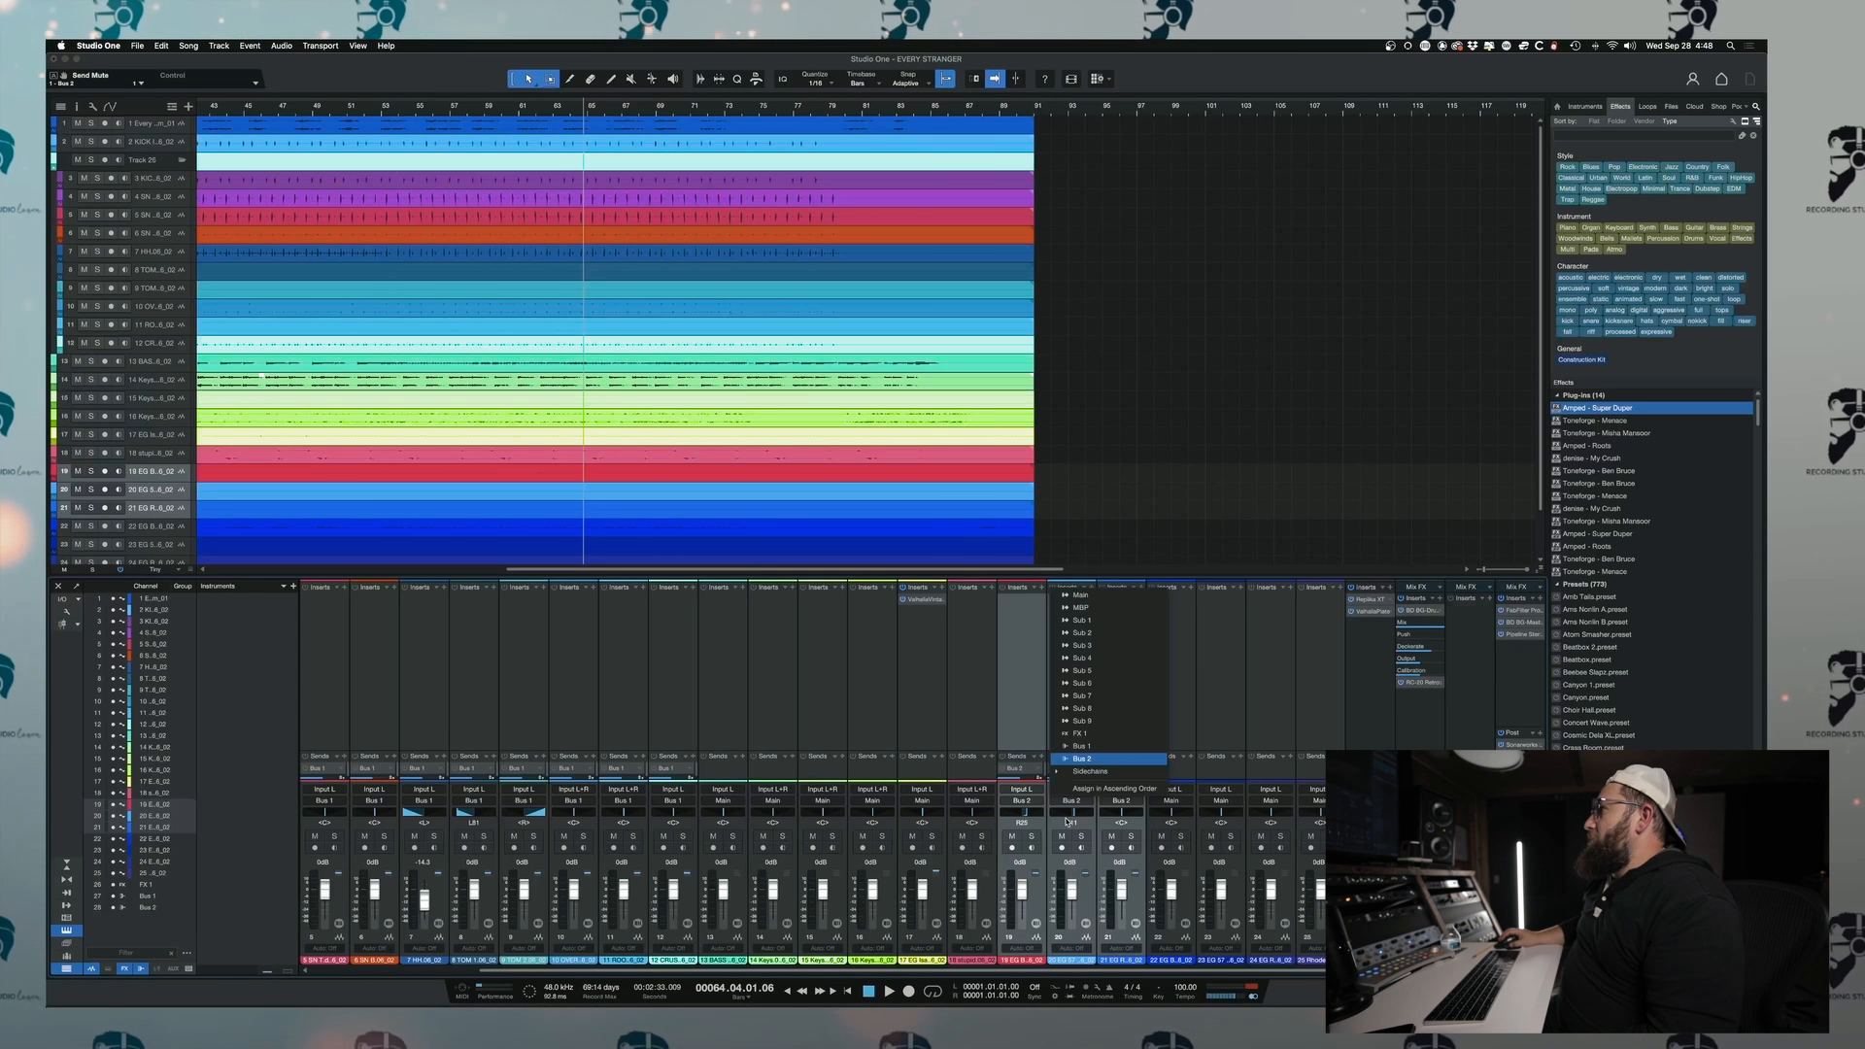
pyautogui.click(1010, 709)
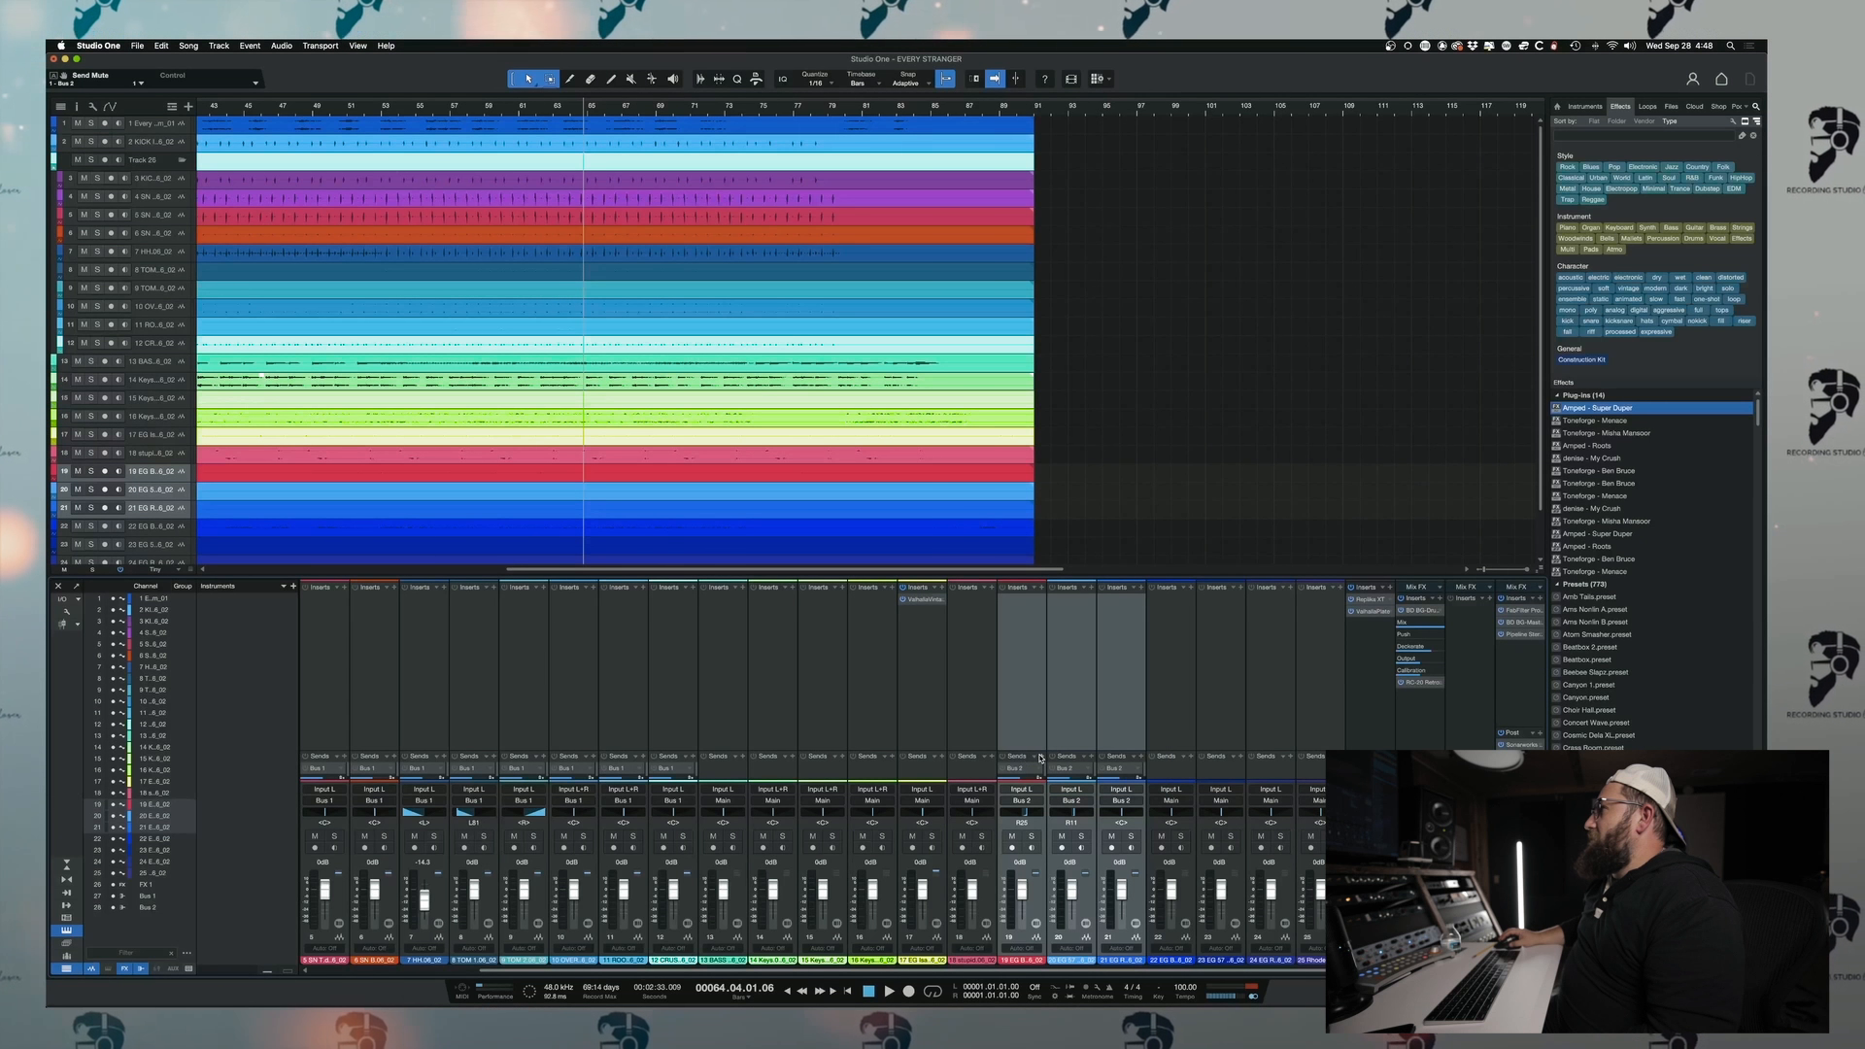
pyautogui.click(1040, 759)
pyautogui.click(1092, 799)
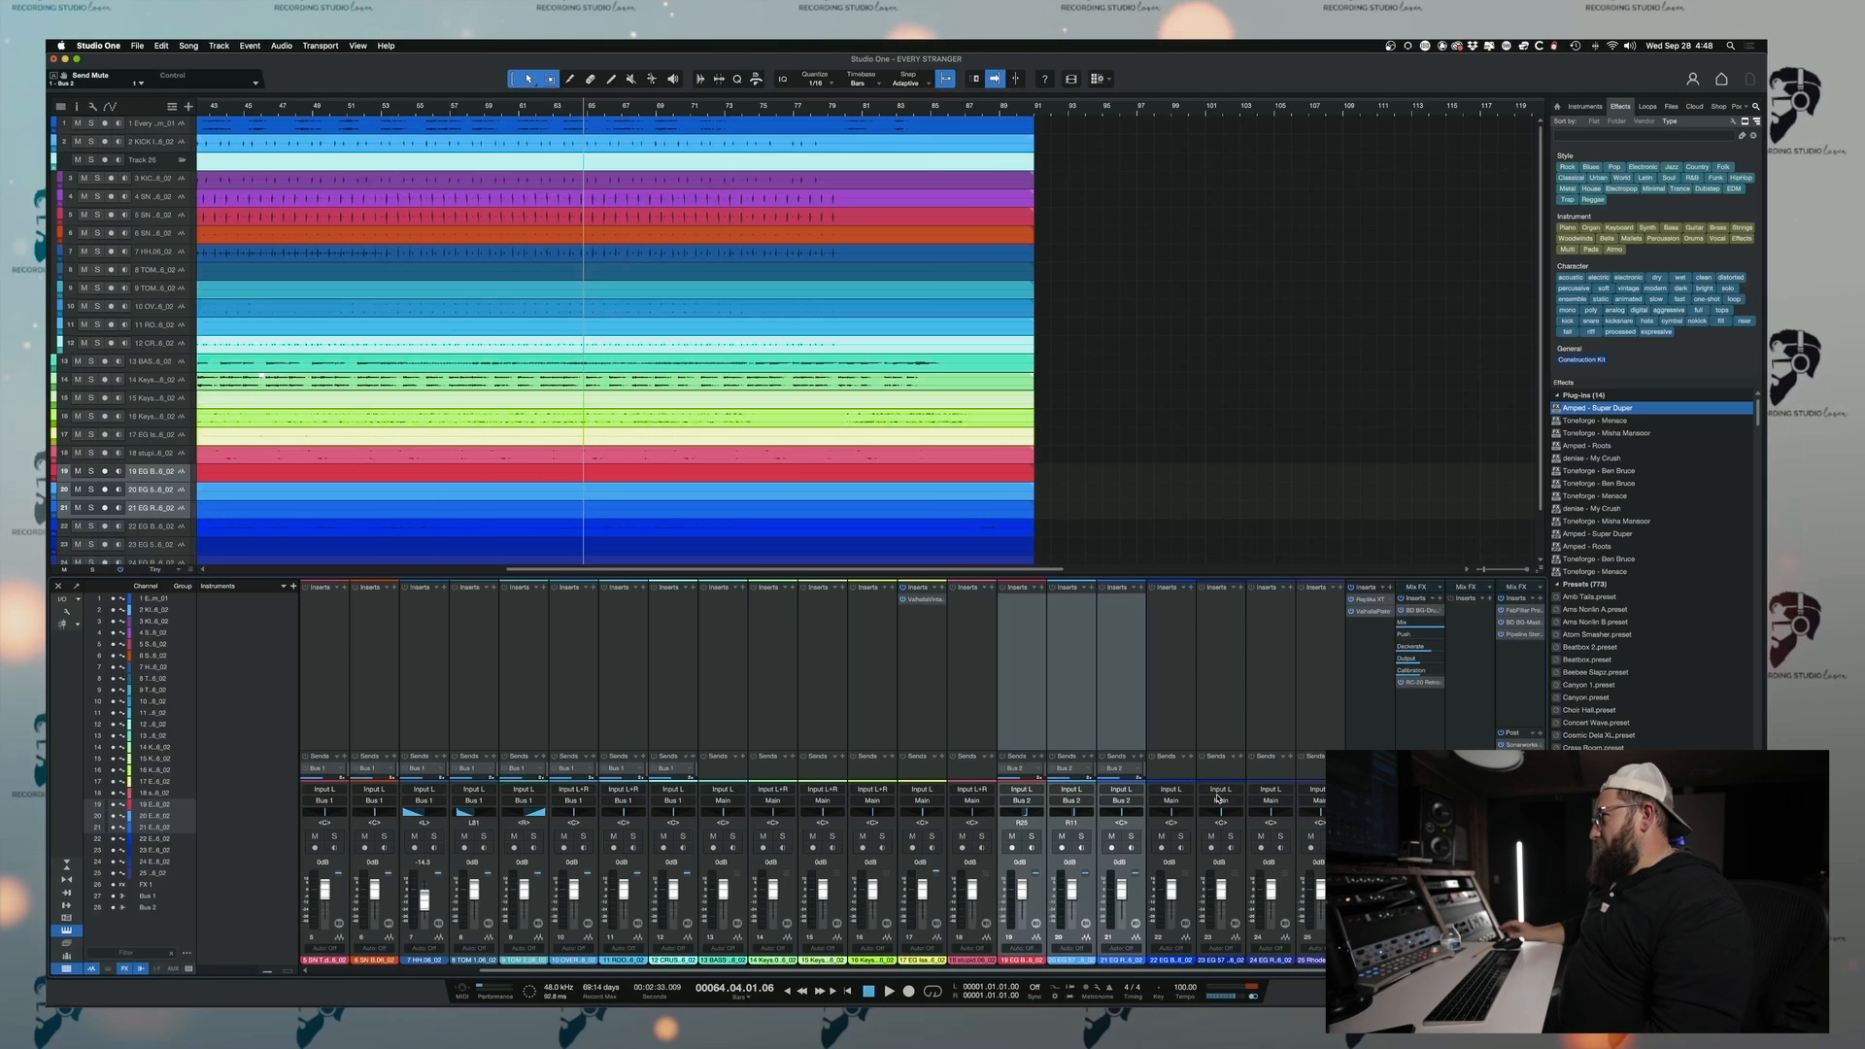
pyautogui.press('space')
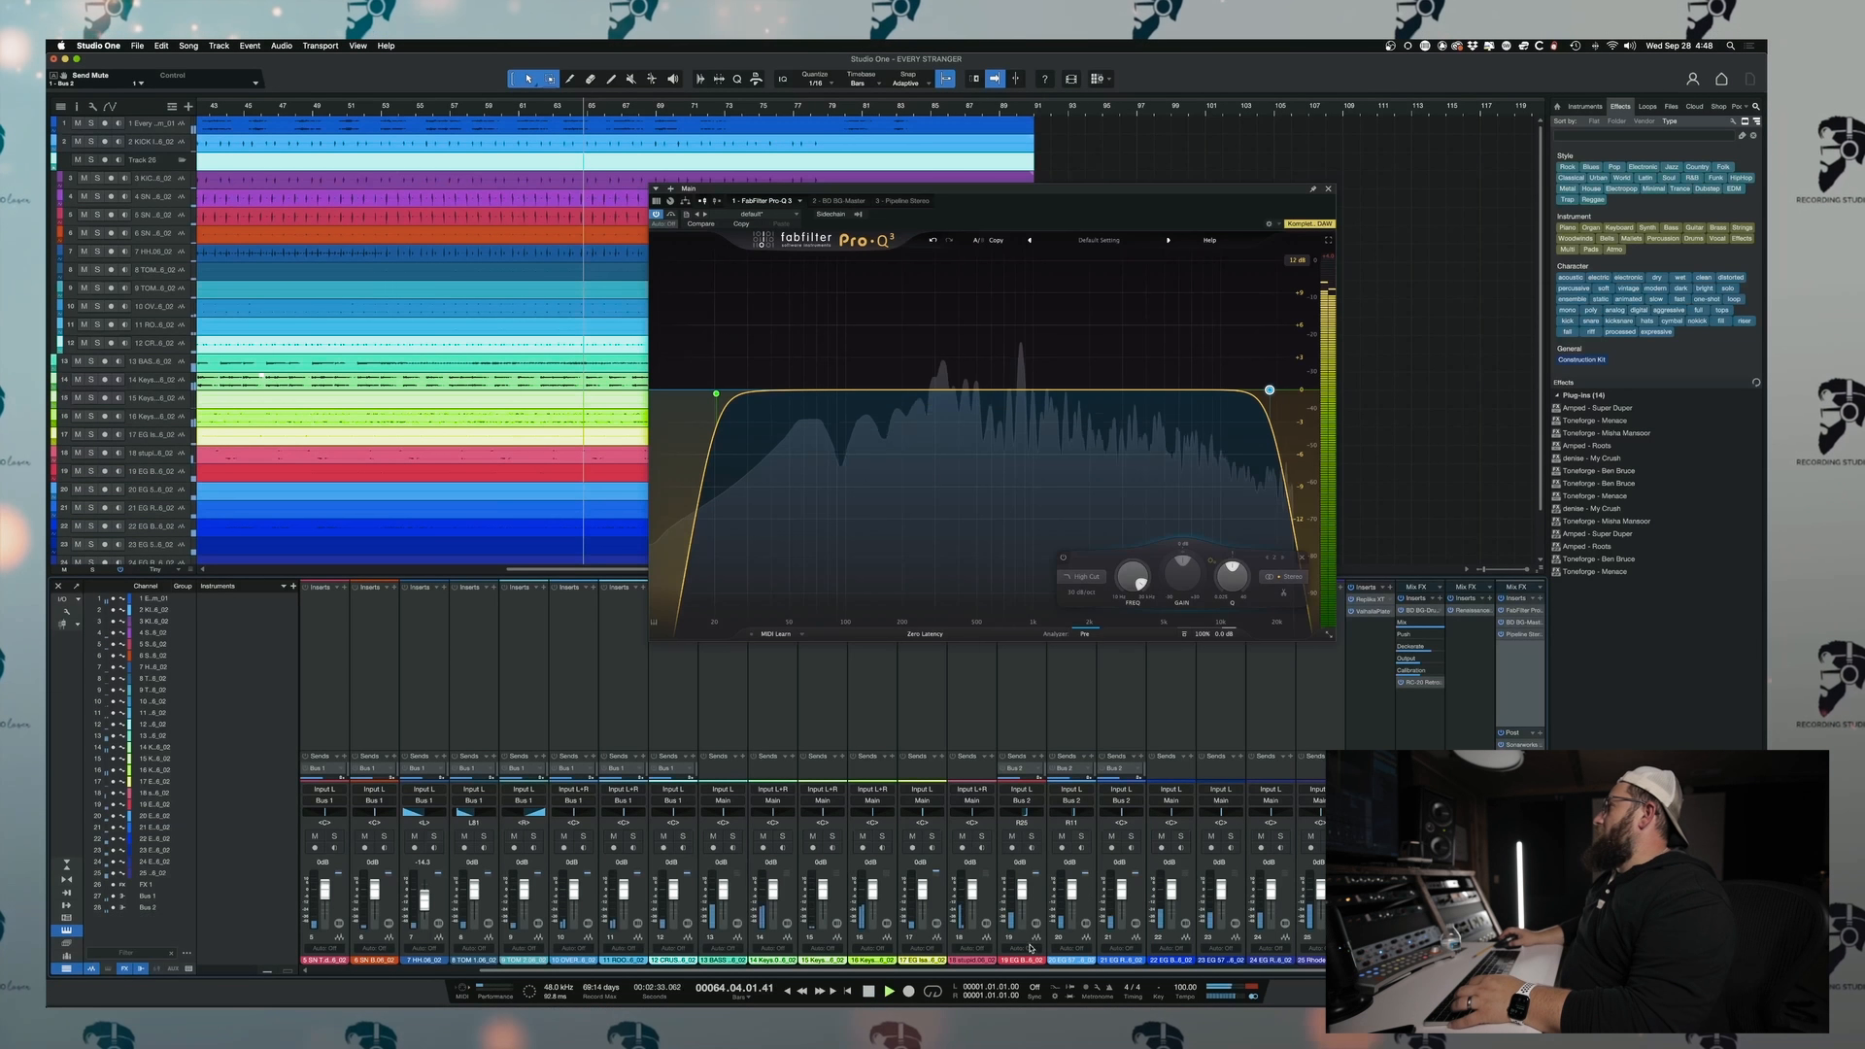
pyautogui.click(1468, 612)
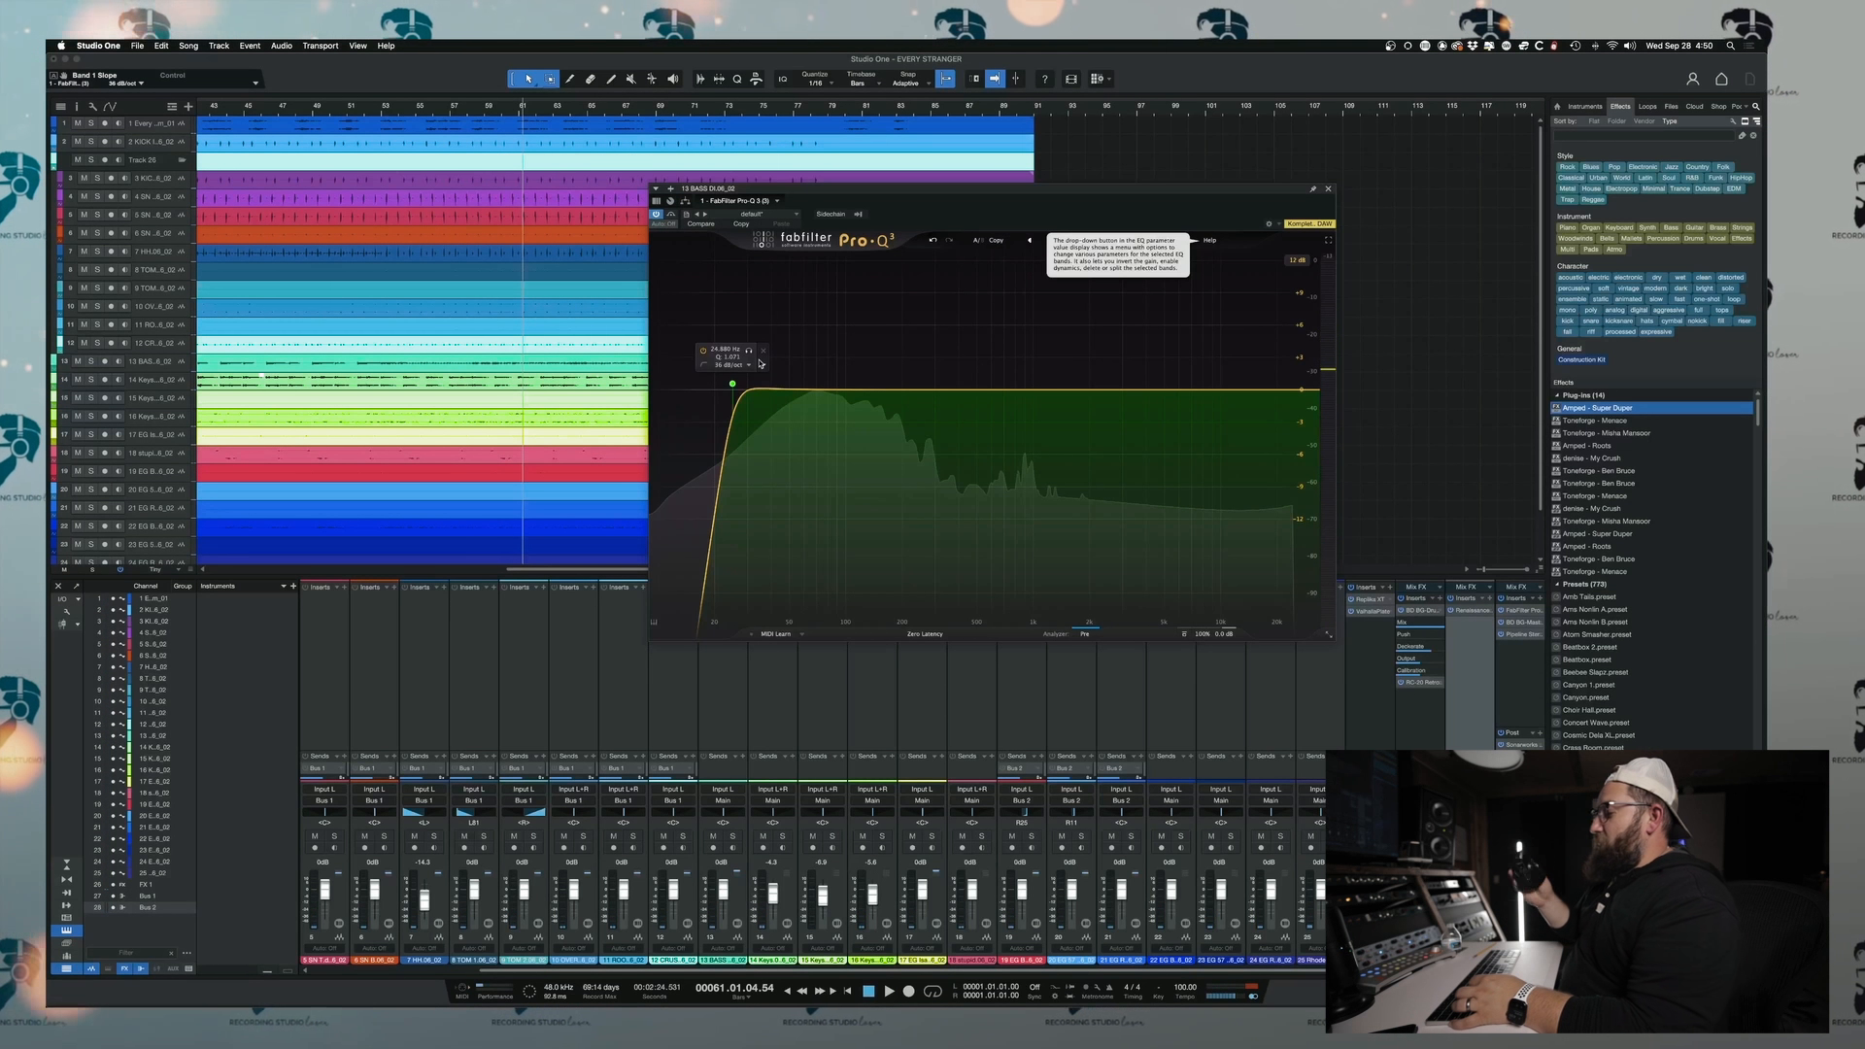
# - Add a high cut at the upper end of the bass channel's Pro-Q 3 curve and steepen its slope
pyautogui.click(1309, 389)
pyautogui.moveTo(1311, 392); pyautogui.dragTo(1257, 391)
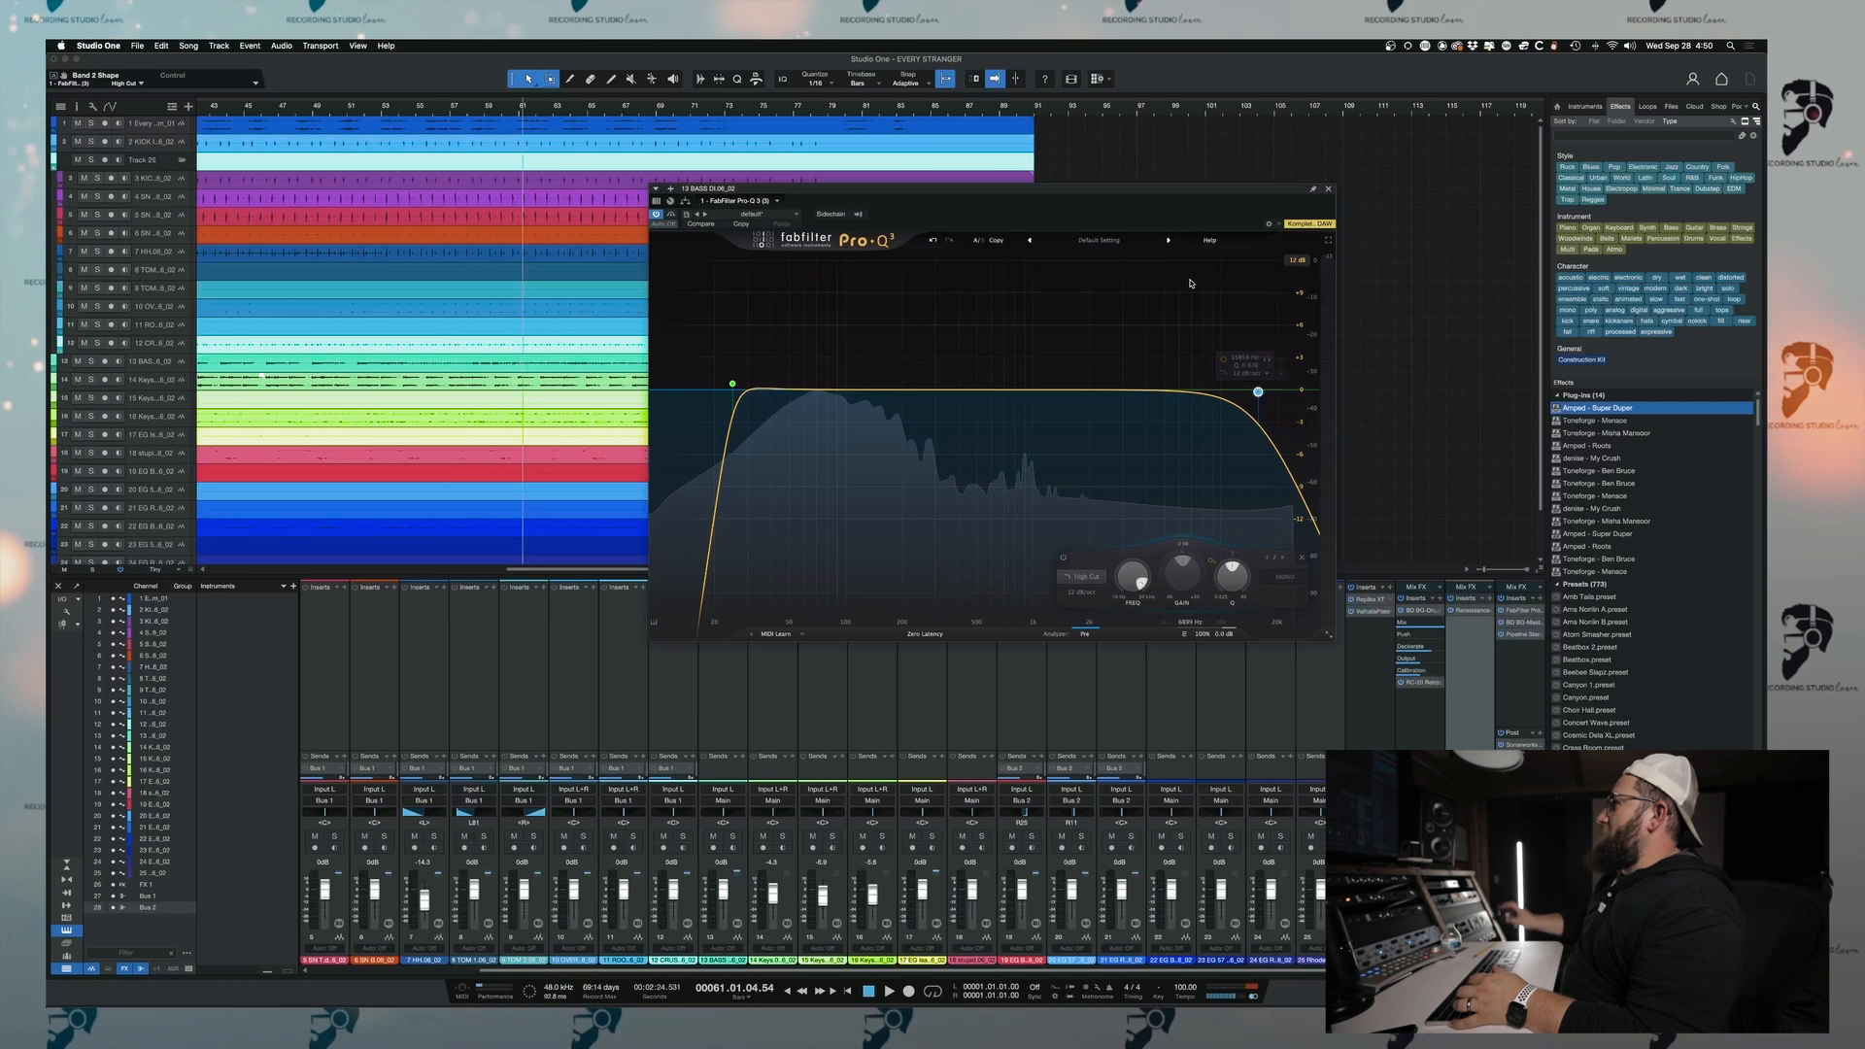
pyautogui.click(1247, 373)
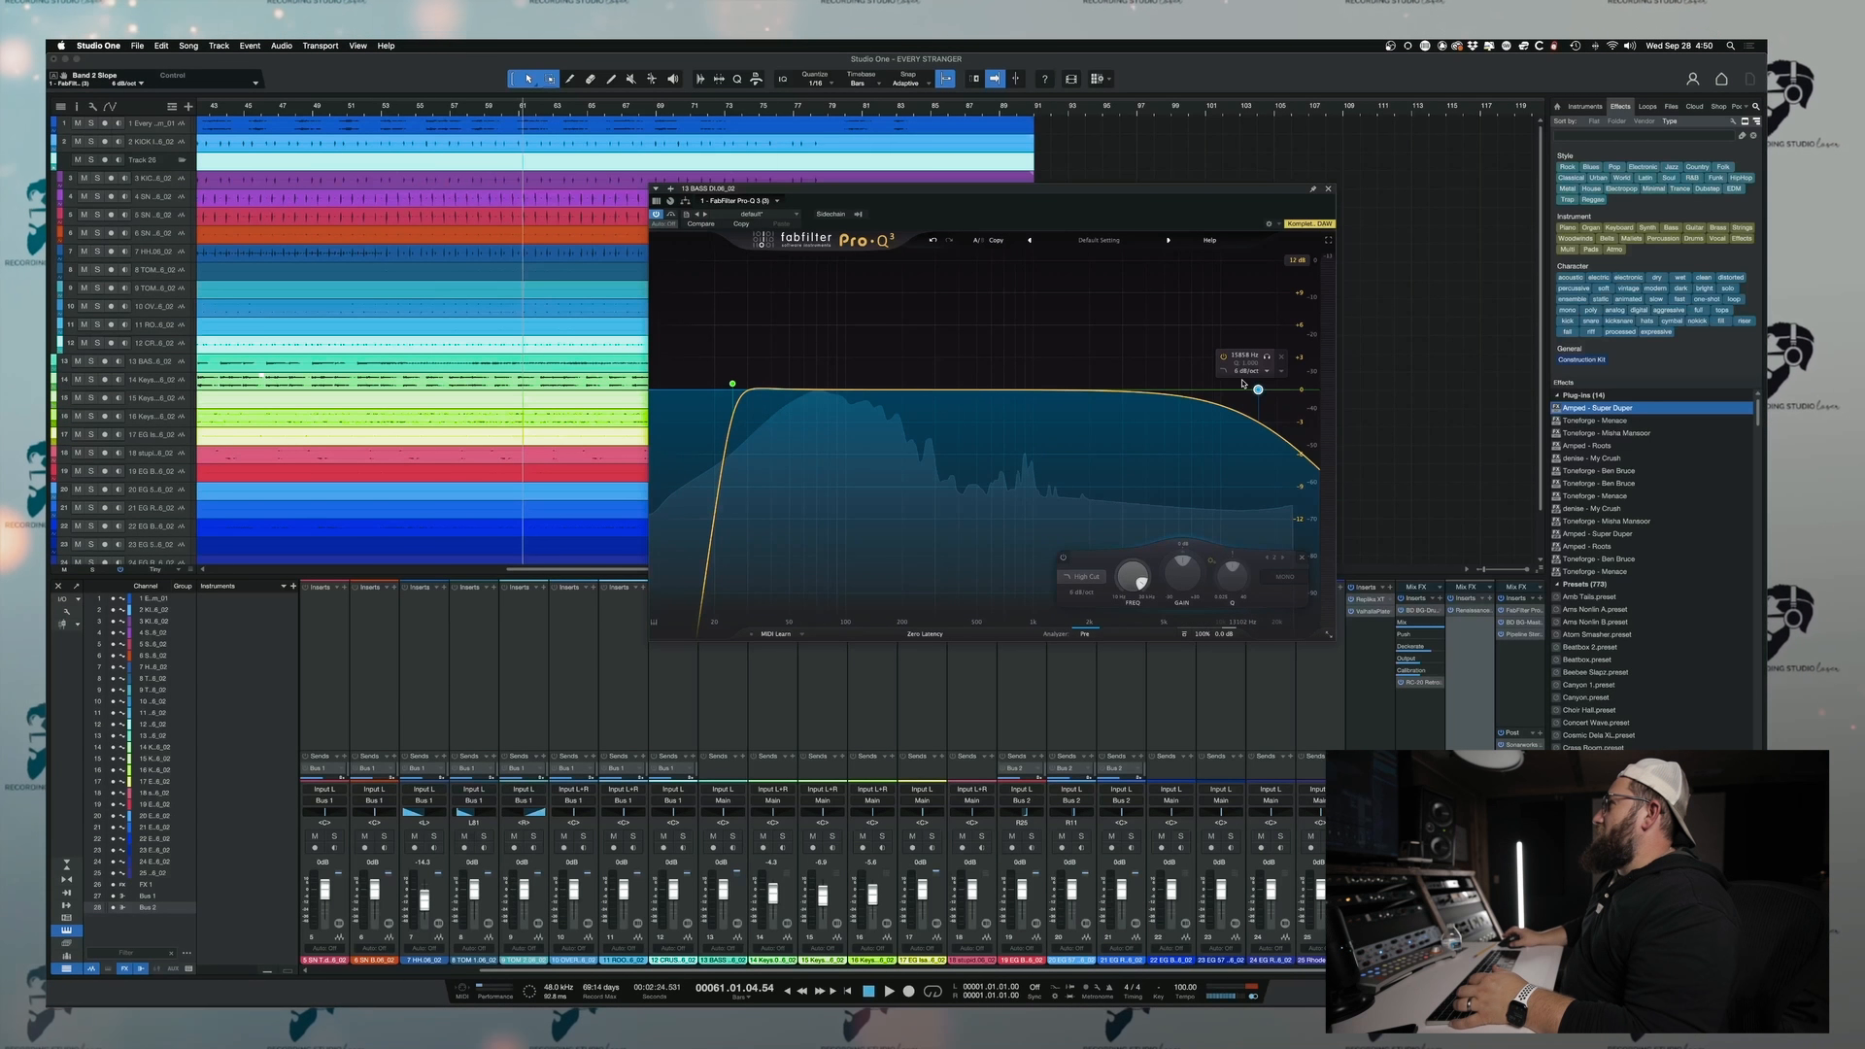
pyautogui.click(1239, 422)
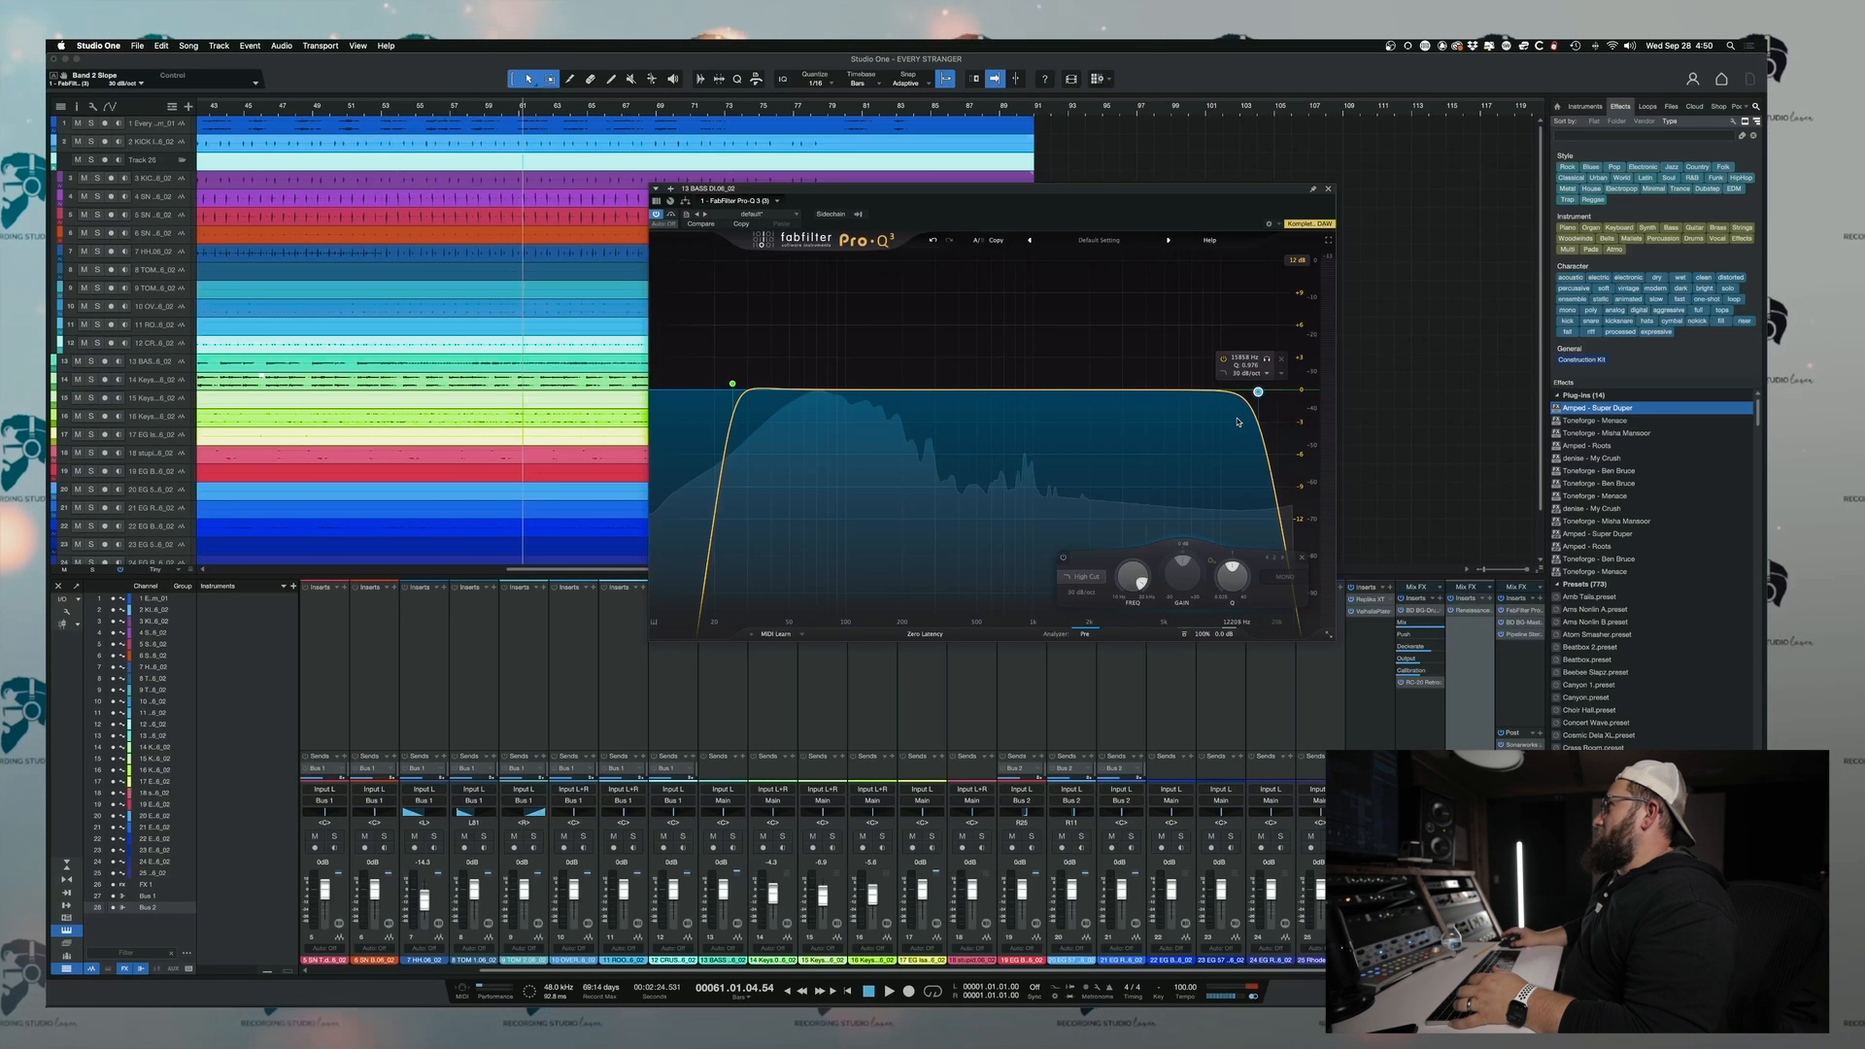
# - Insert DoubleTap after Pro-Q 3 on the bass channel and resume playback
pyautogui.click(672, 189)
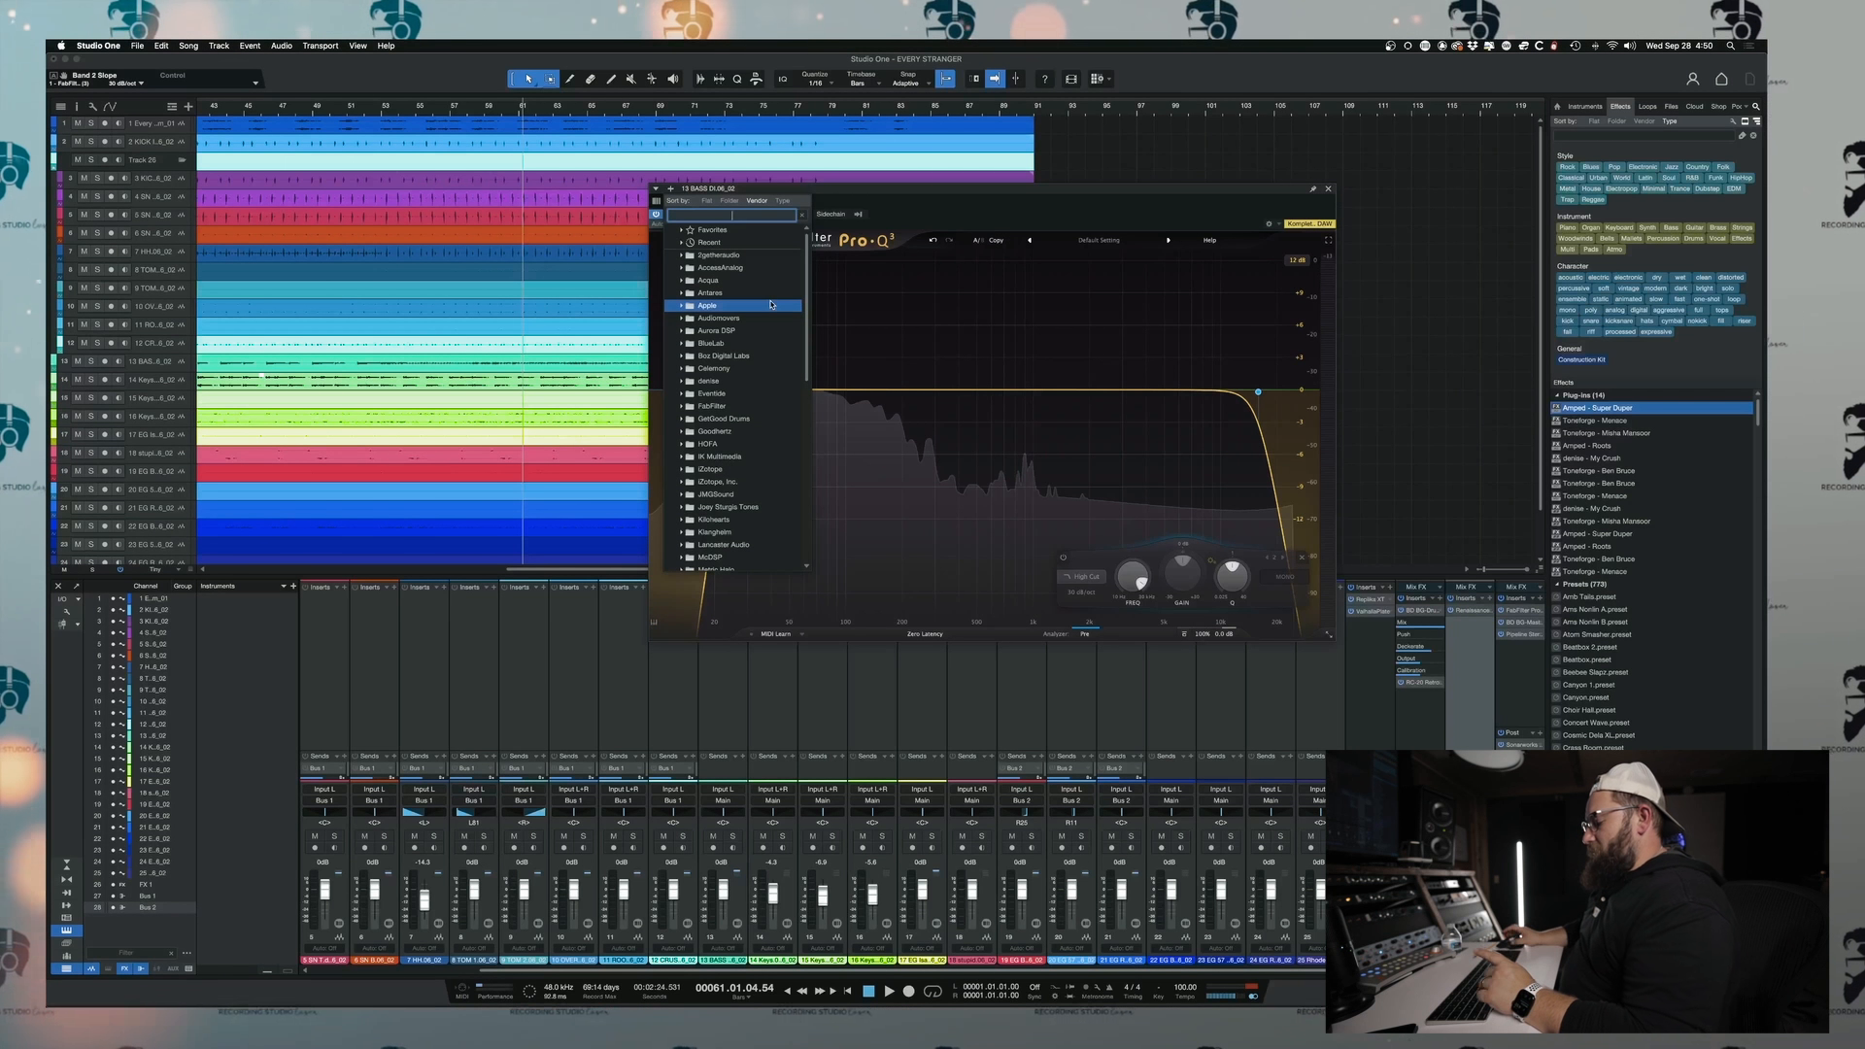
pyautogui.write('Dou')
pyautogui.press('Return')
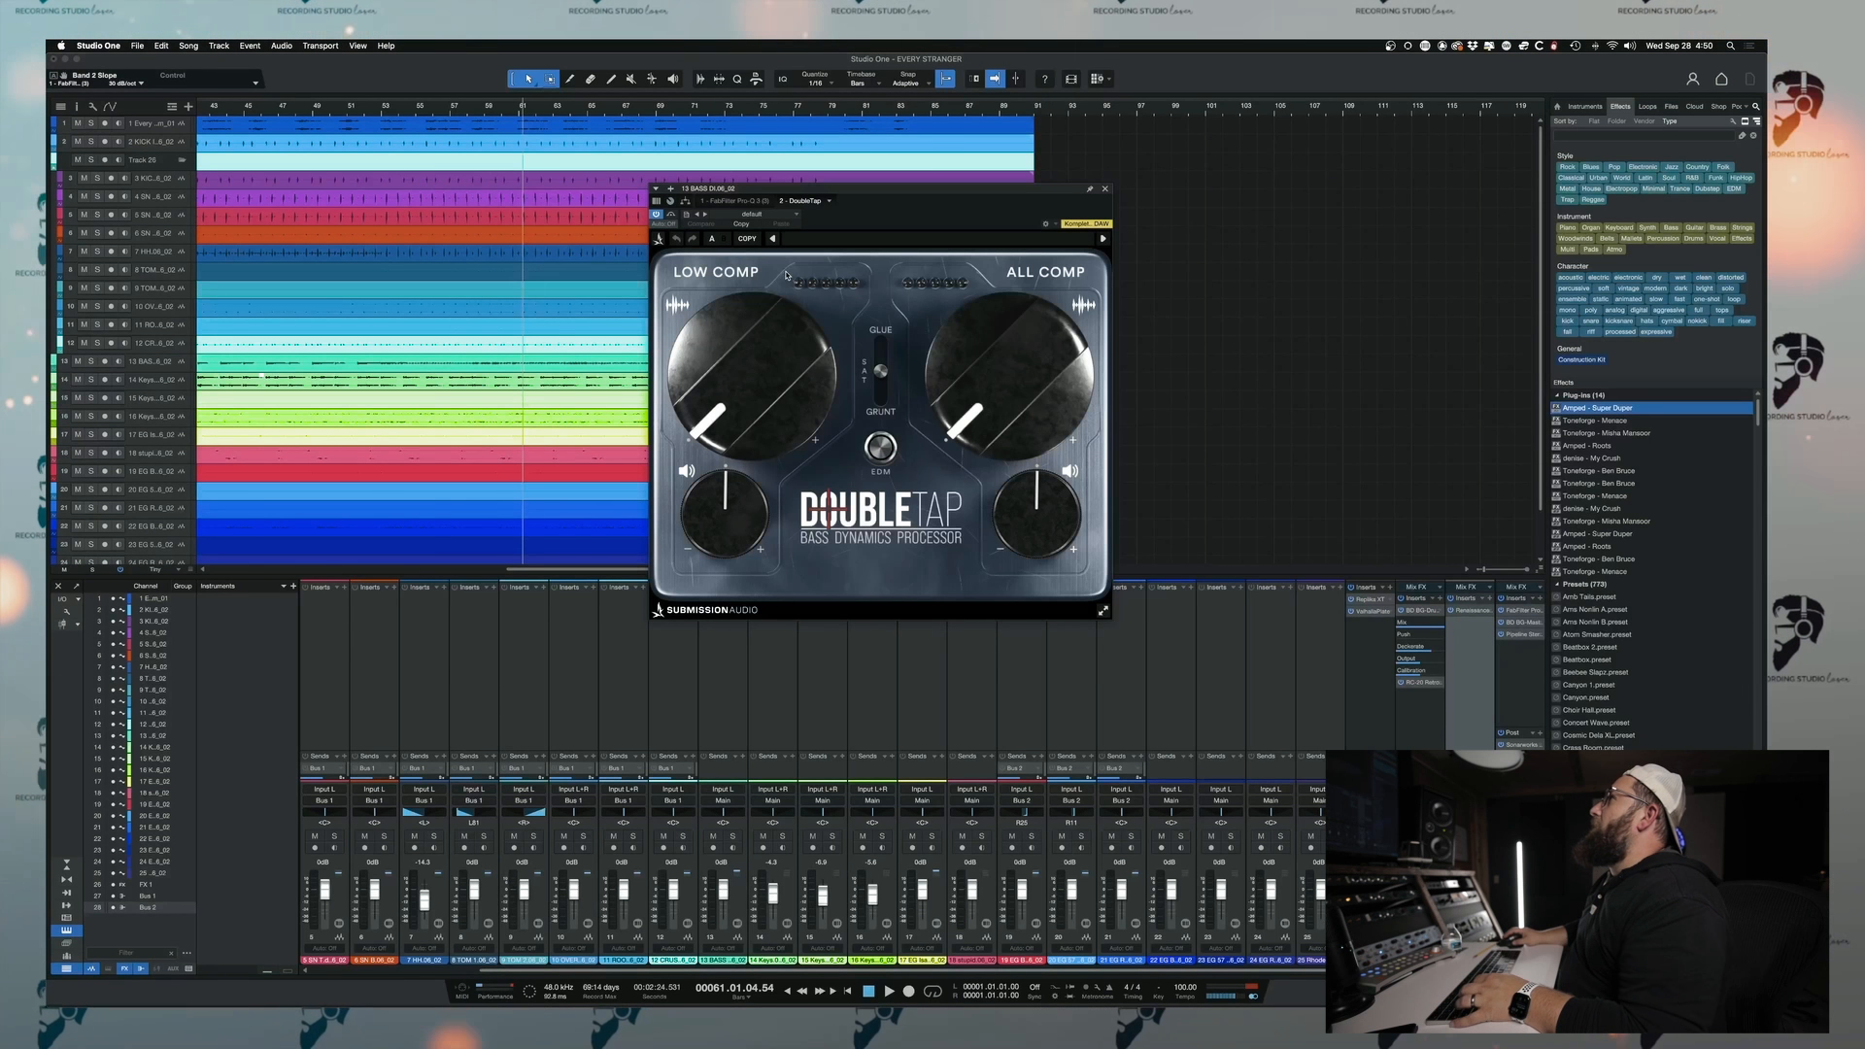
pyautogui.press('space')
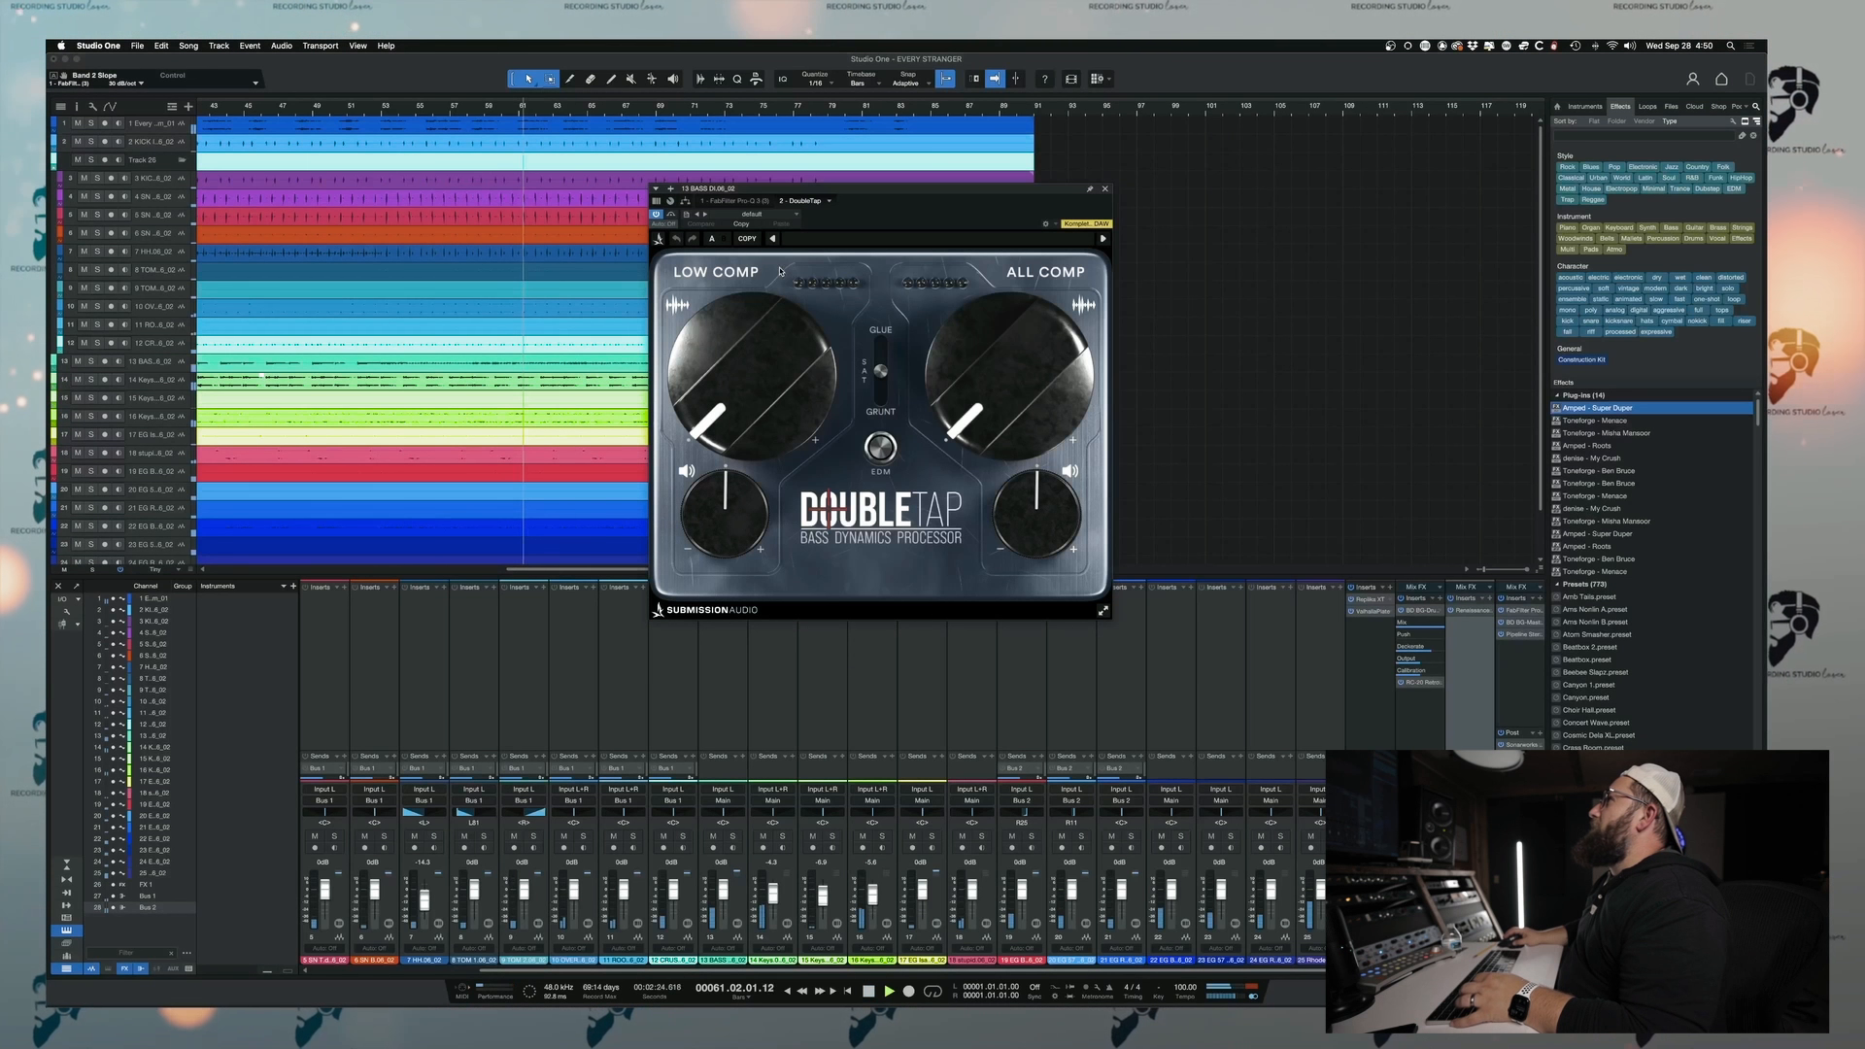
# - Look through the bass channel's overview and insert routing, then reopen DoubleTap and adjust its compression
pyautogui.click(686, 201)
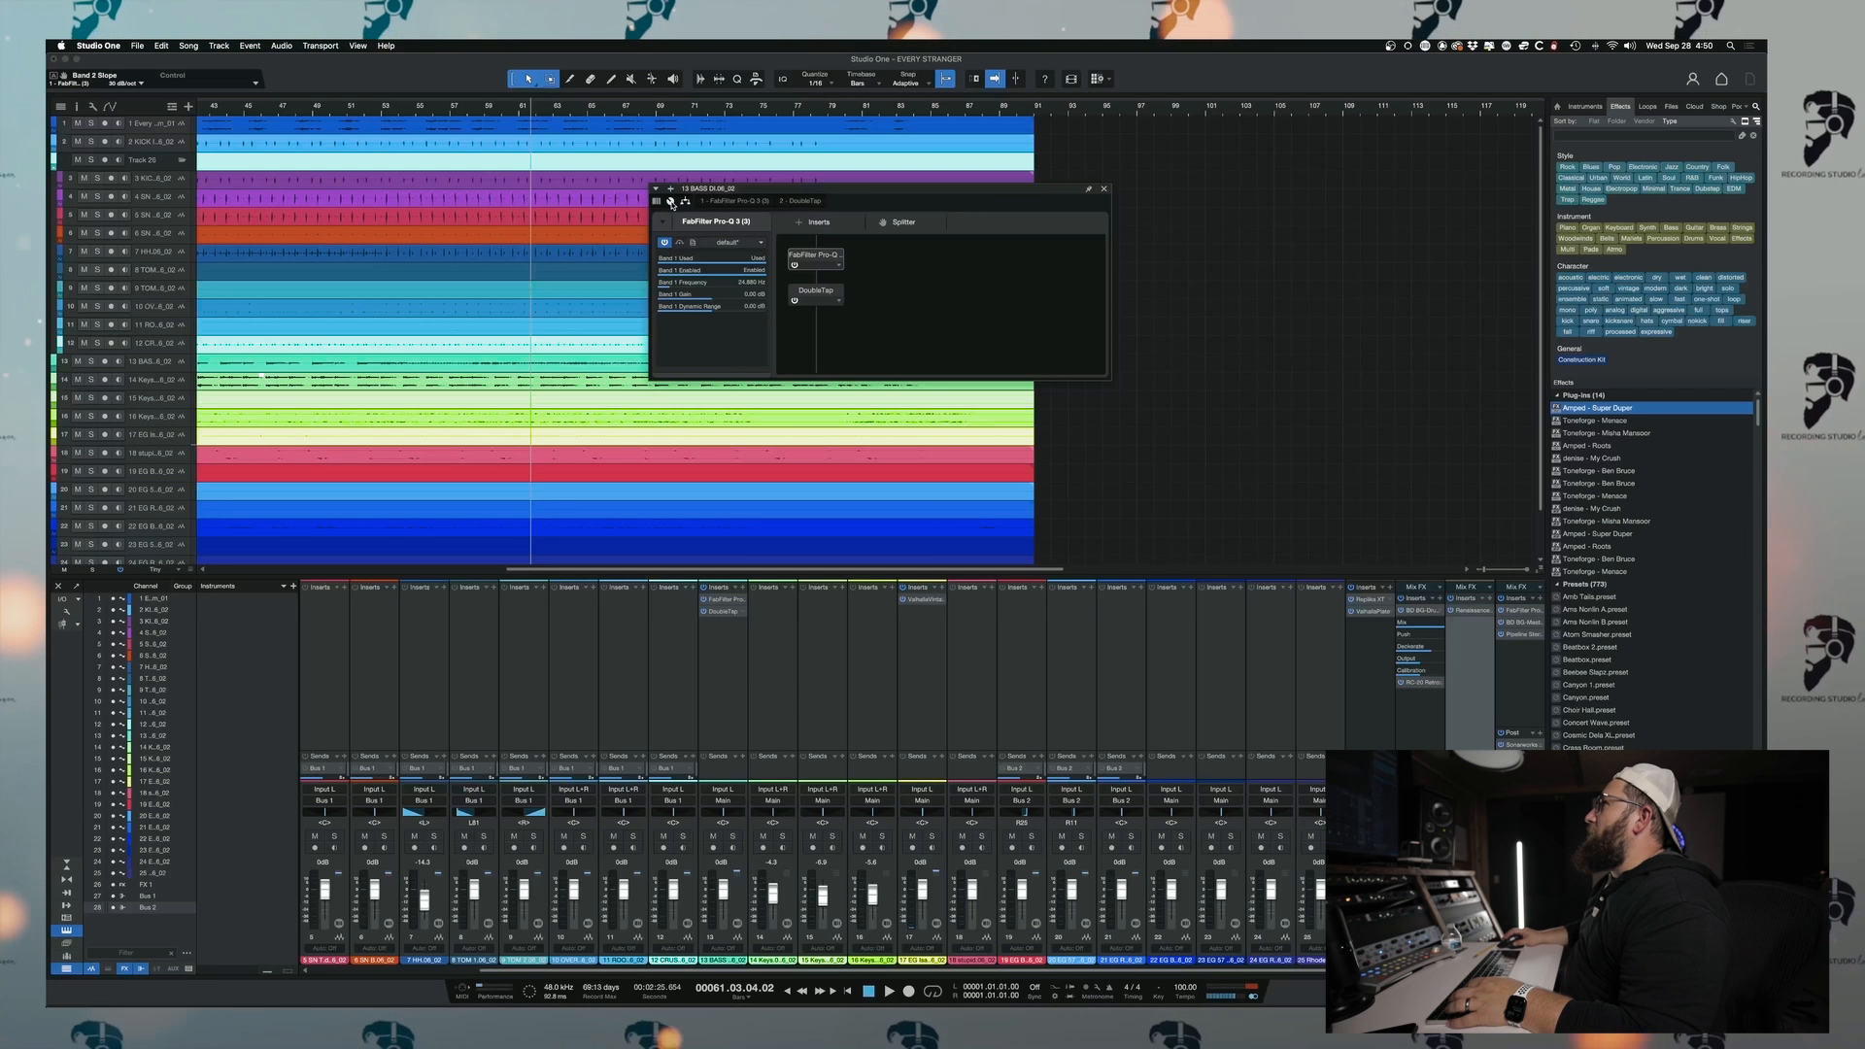
pyautogui.click(670, 200)
pyautogui.click(656, 201)
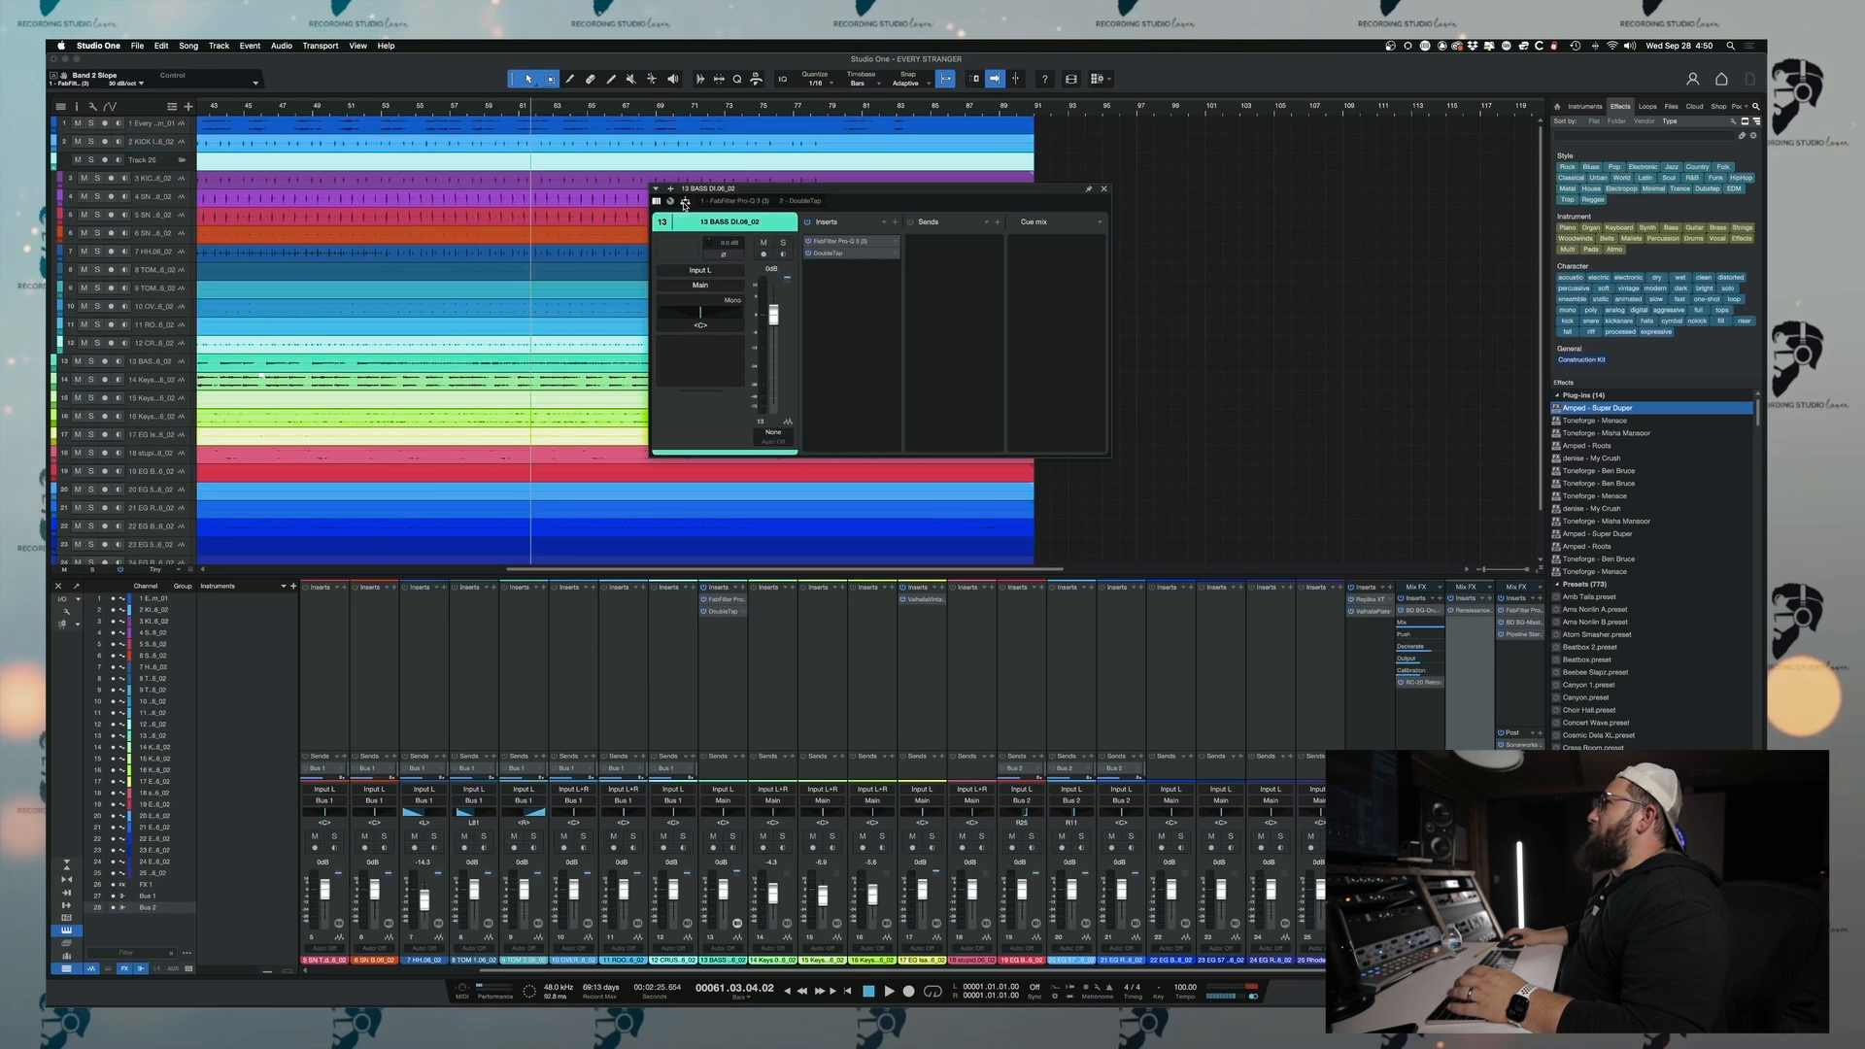
pyautogui.click(685, 202)
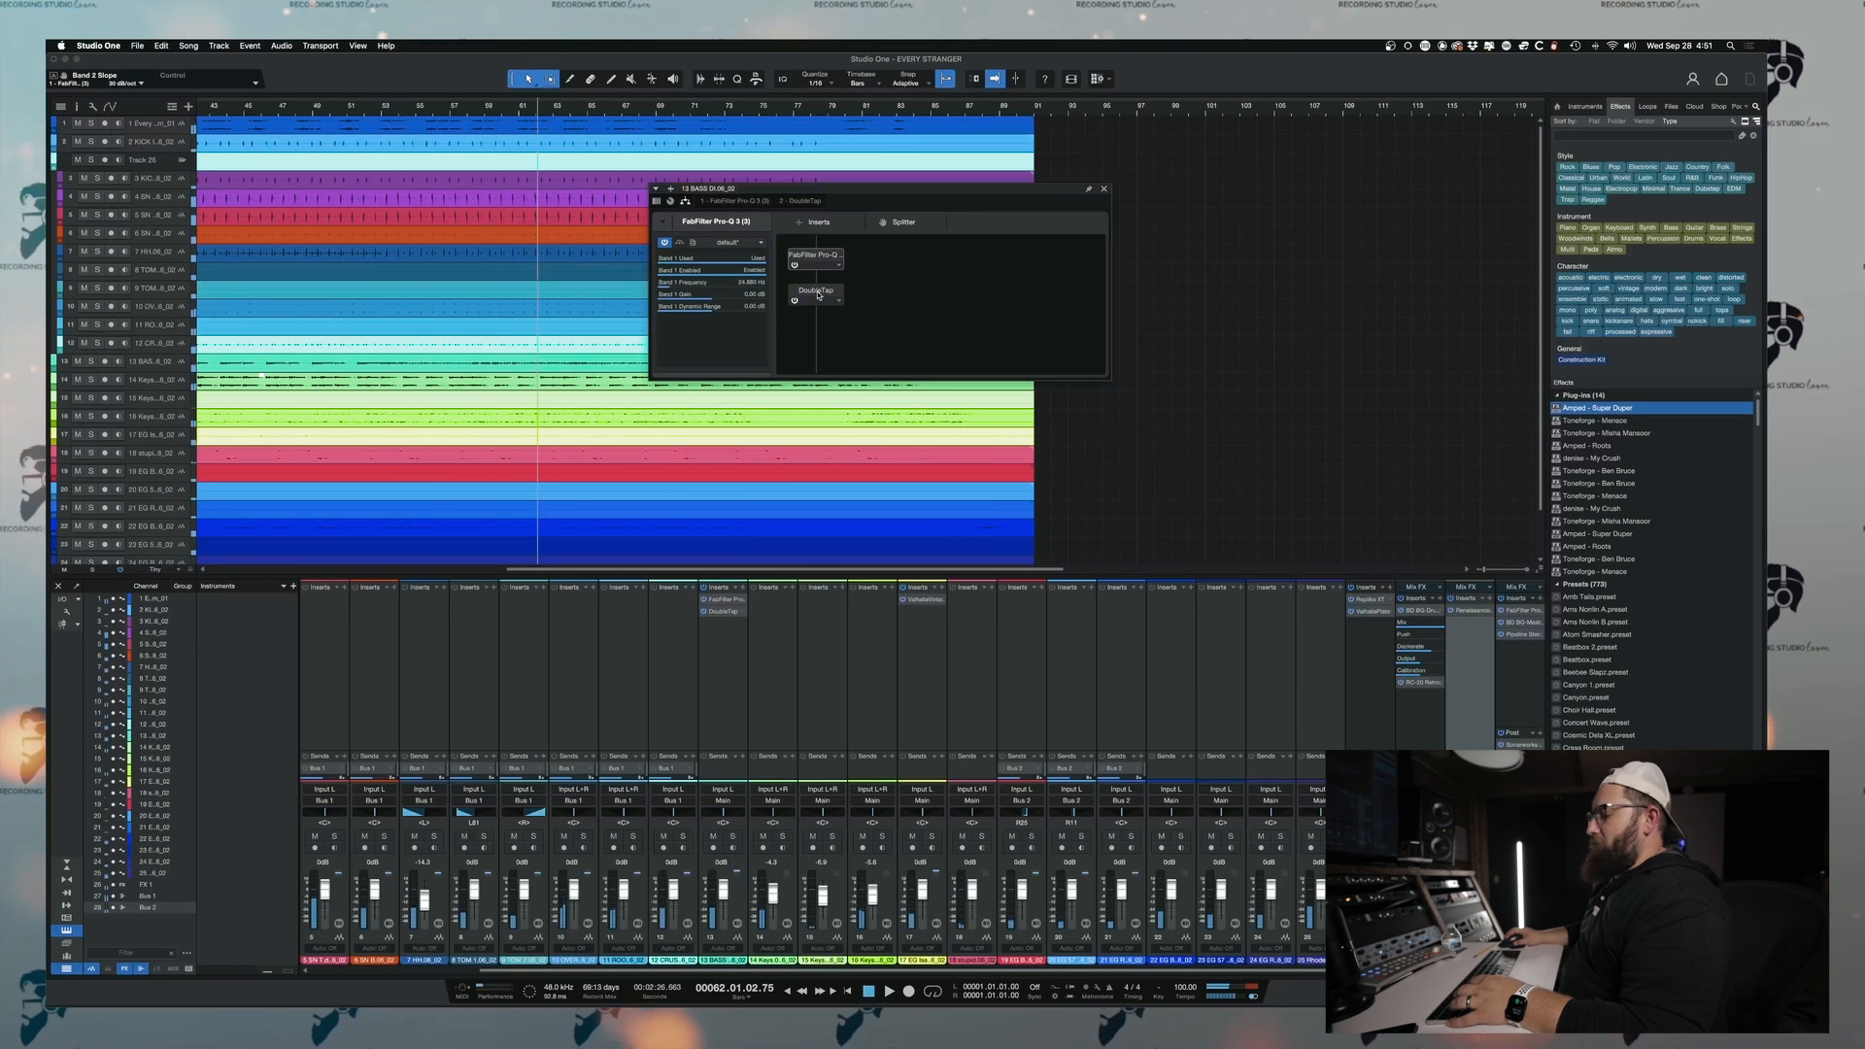
pyautogui.click(819, 291)
pyautogui.moveTo(735, 389); pyautogui.dragTo(990, 328)
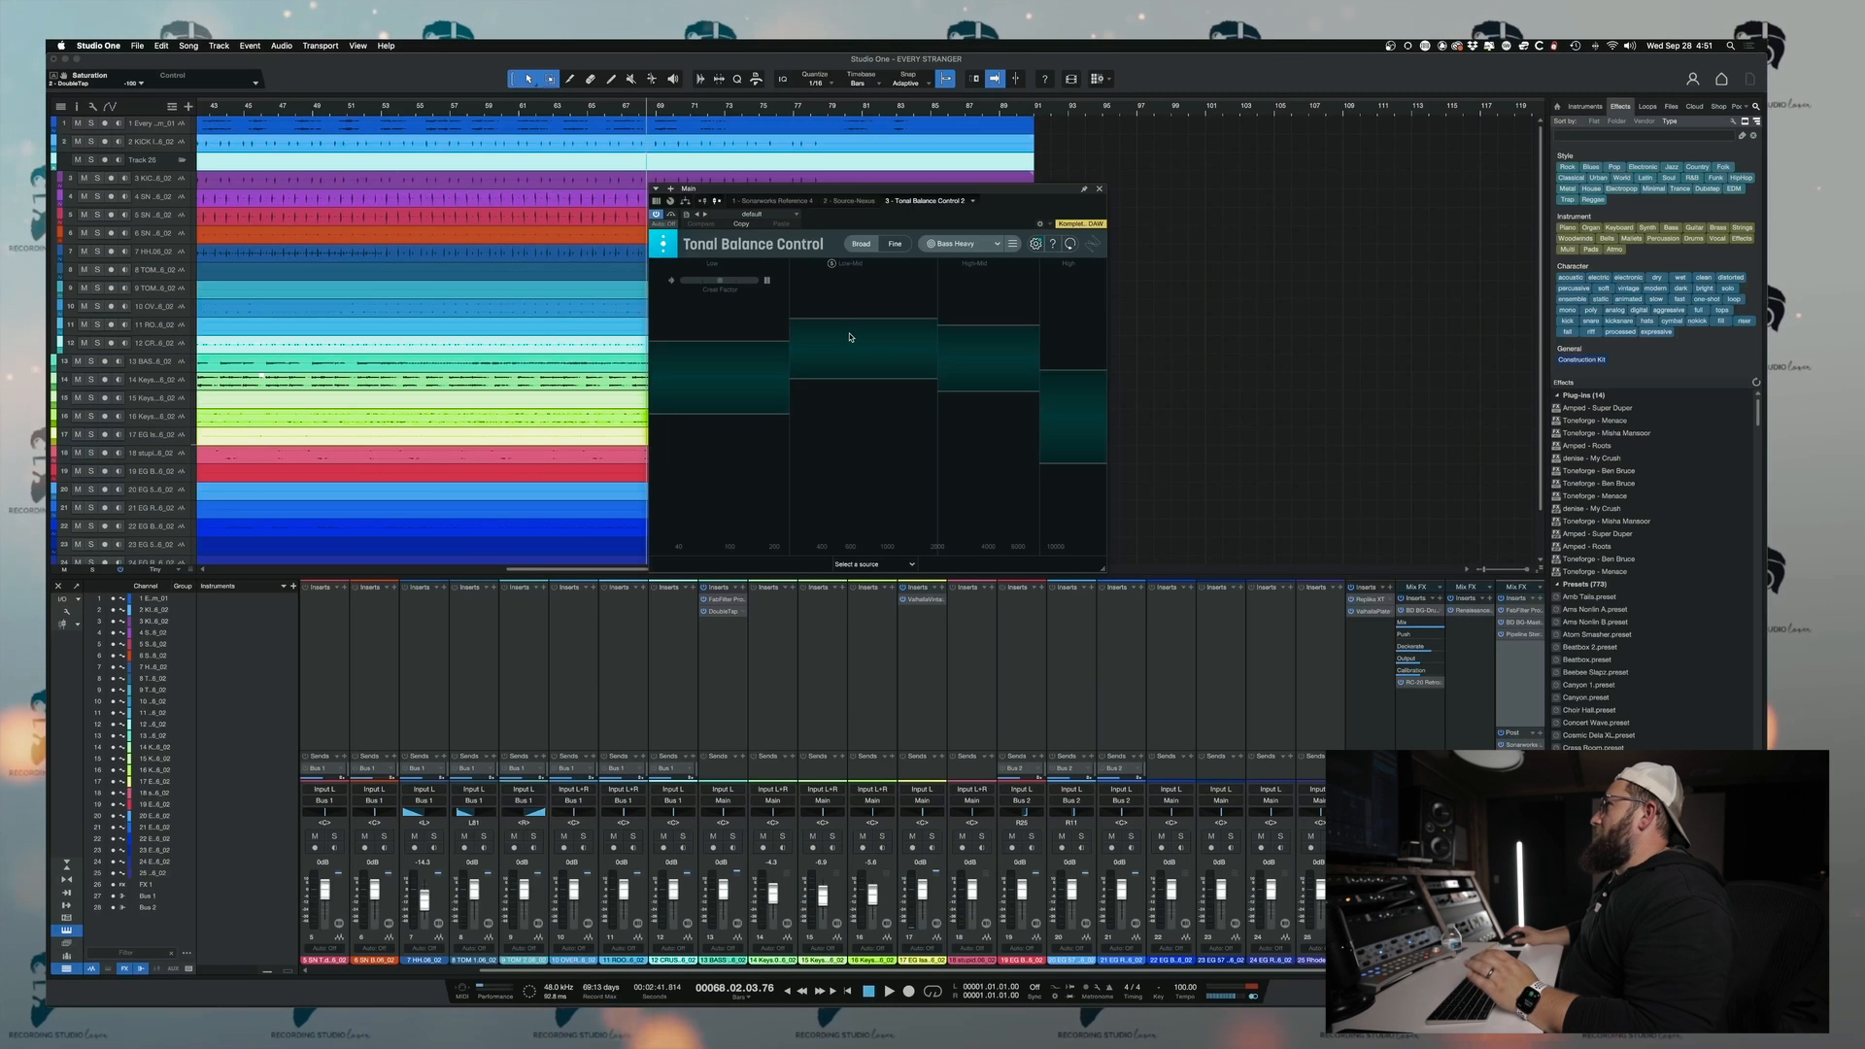
# - Set the target curve of Tonal Balance Control on the main output to Modern
pyautogui.click(956, 244)
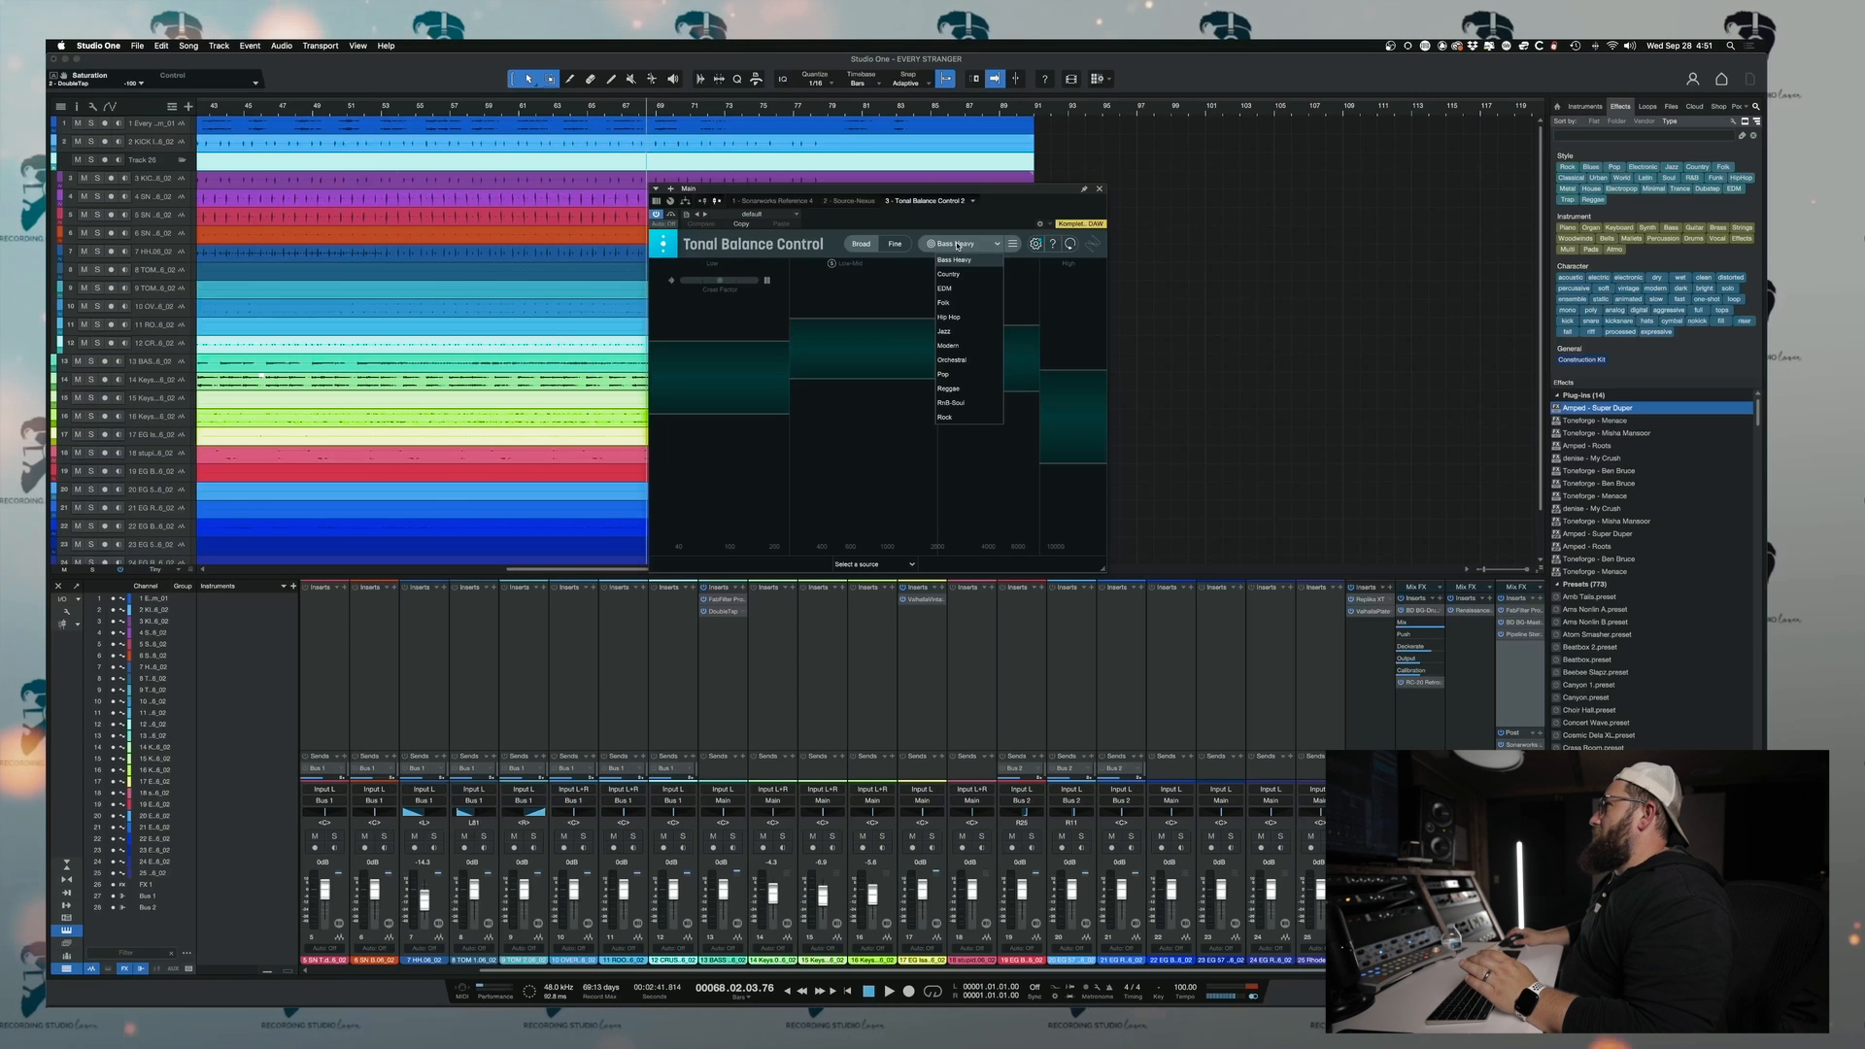
pyautogui.click(947, 345)
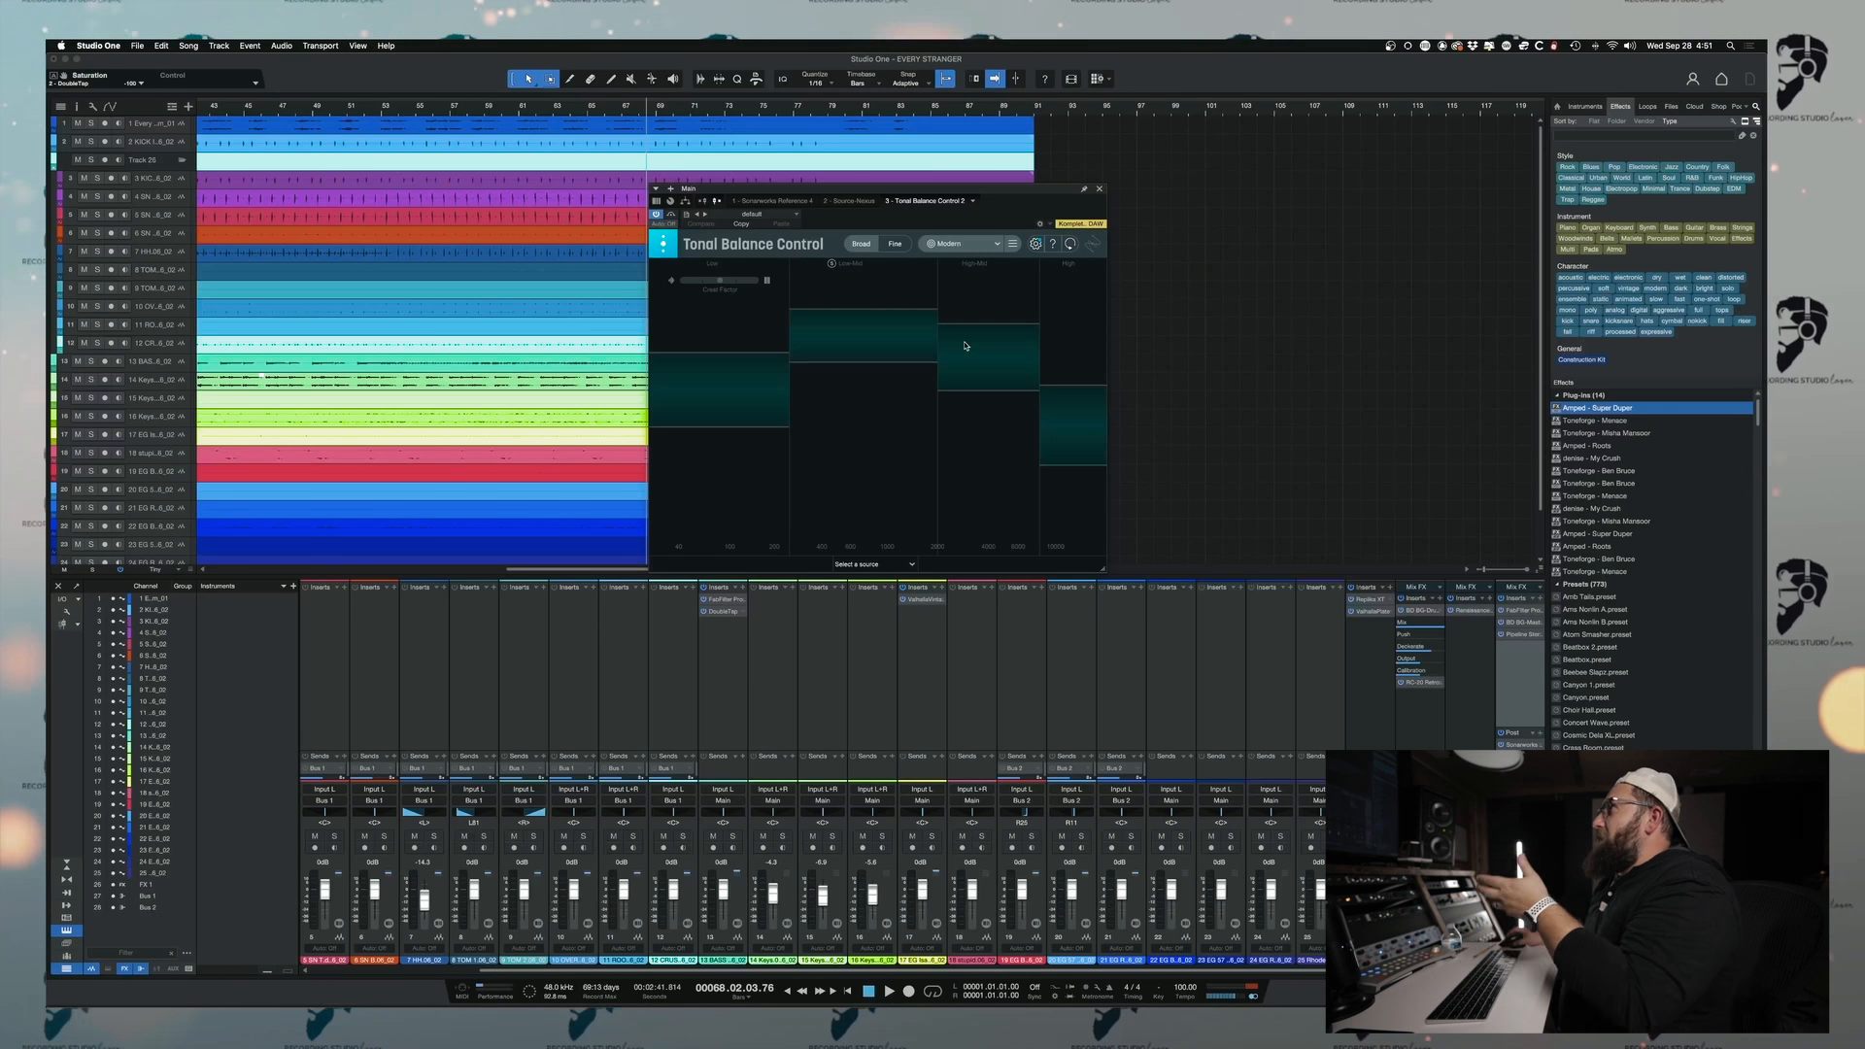
pyautogui.moveTo(955, 265)
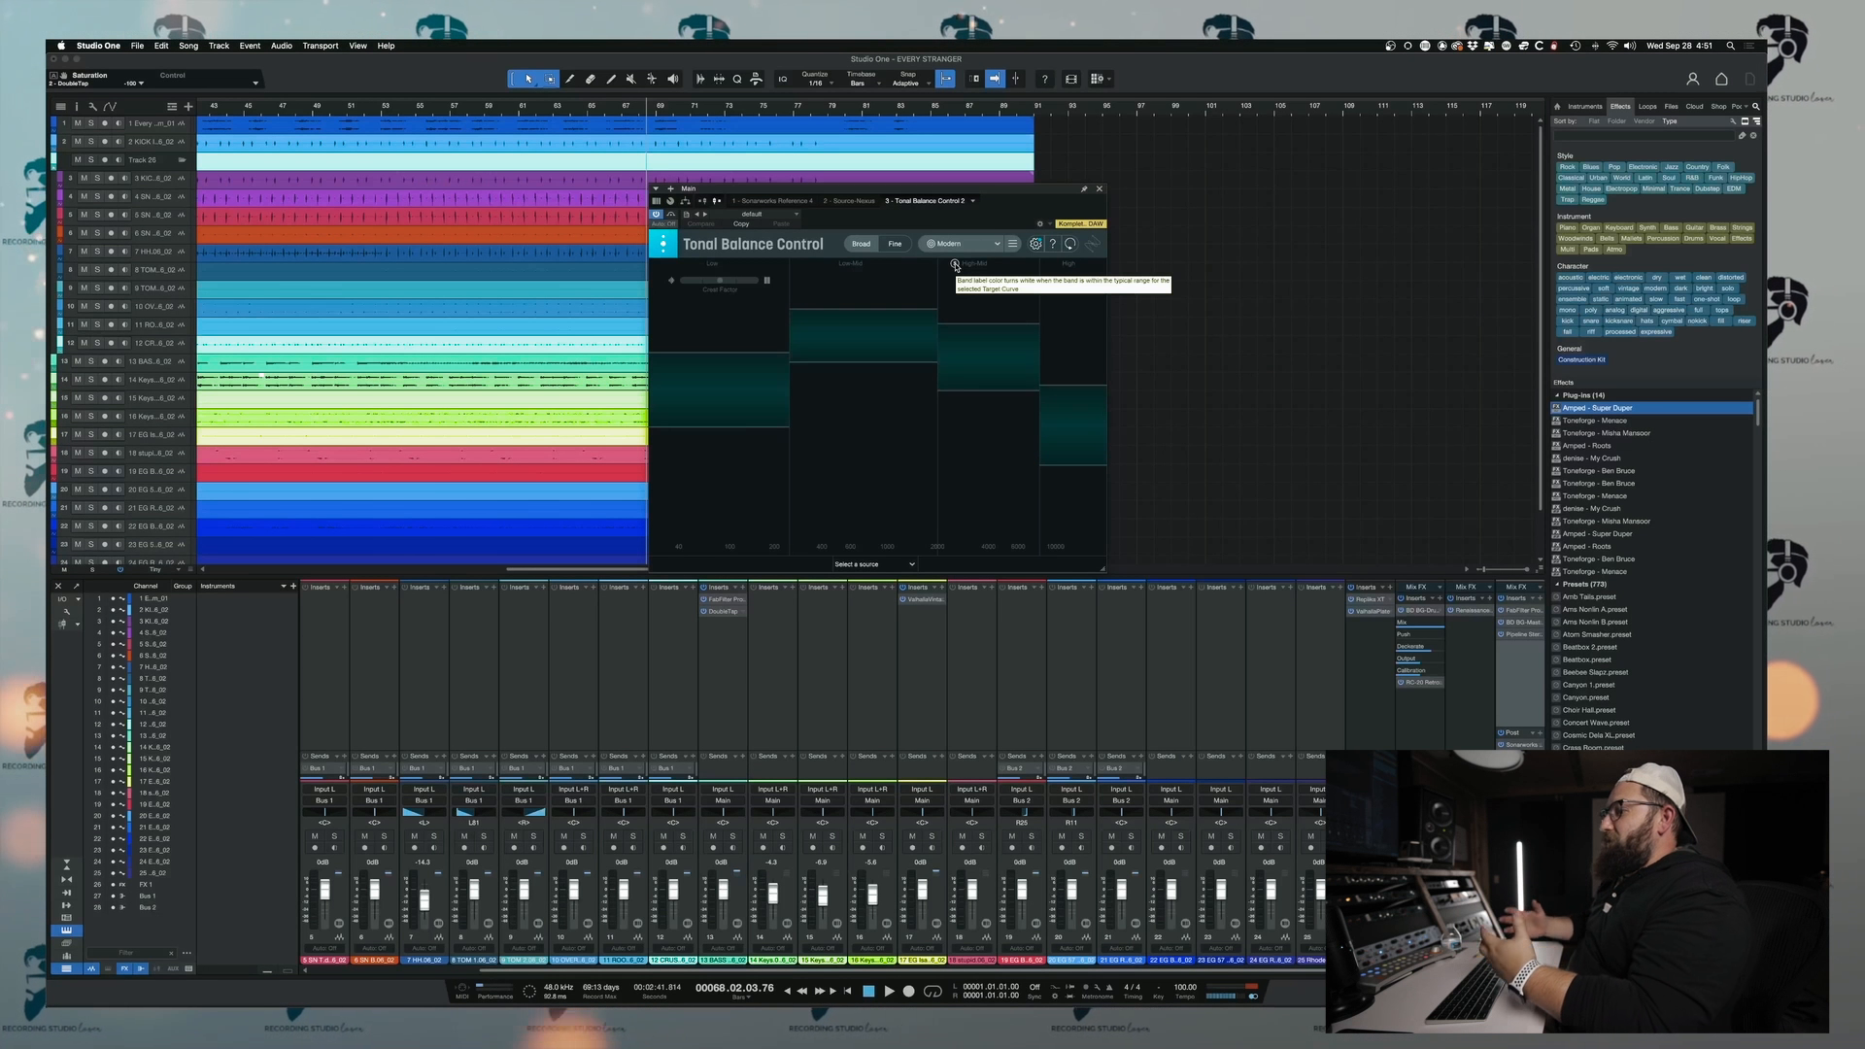
# - Insert Mixtool and Fat Channel after the De-Esser on the lead vocal channel, leaving the De-Esser on its default preset
pyautogui.press('space')
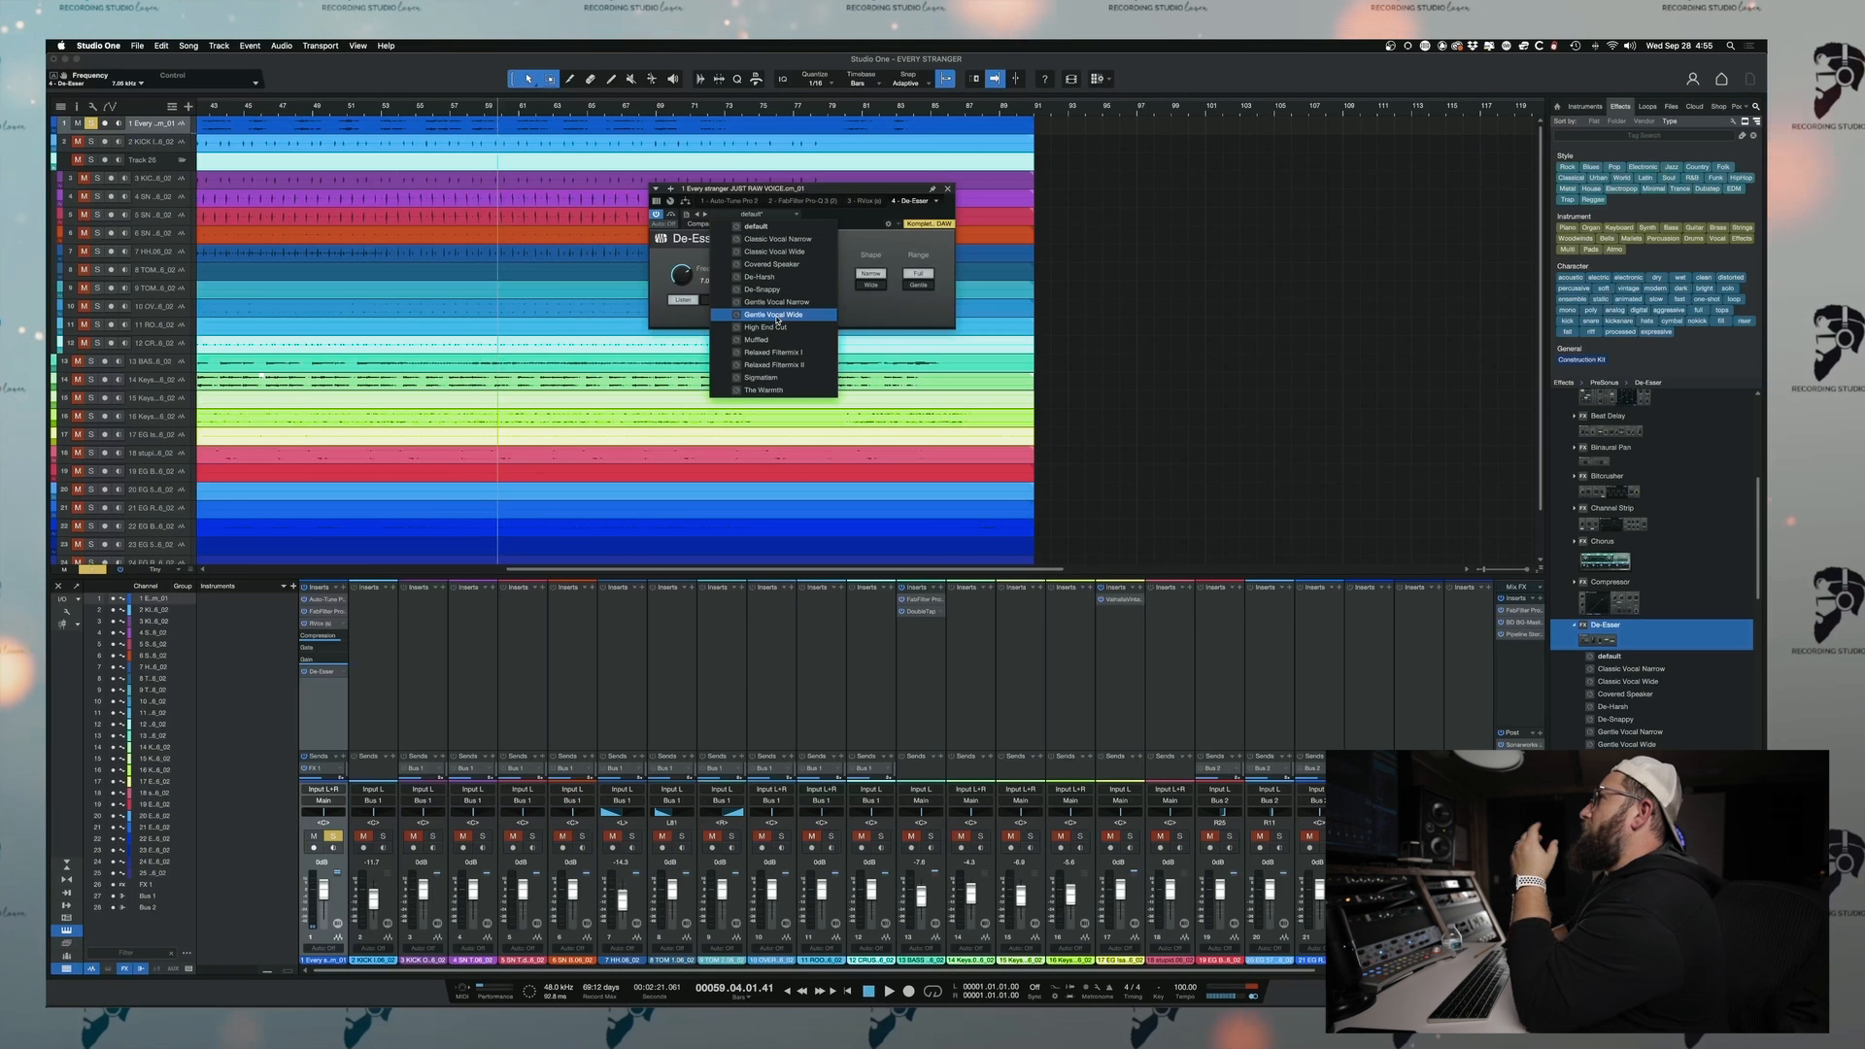
pyautogui.click(870, 311)
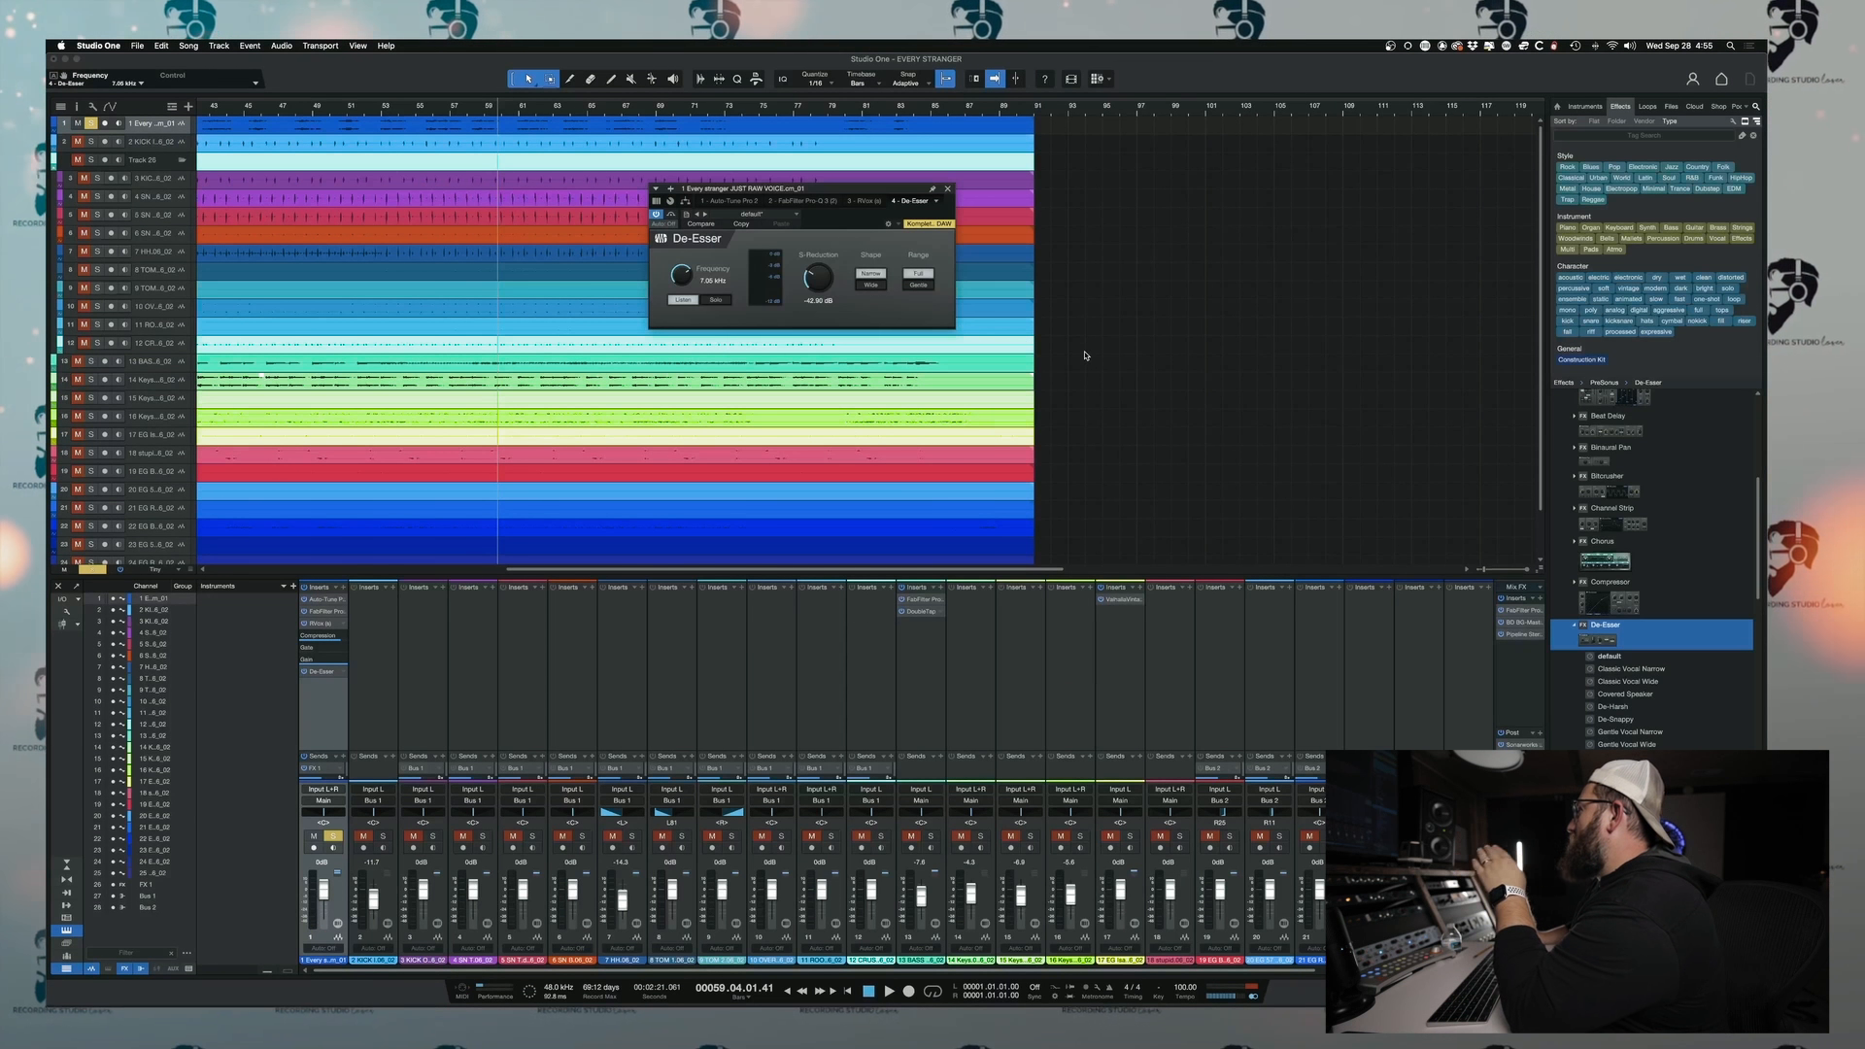
pyautogui.scroll(-5, 1644, 747)
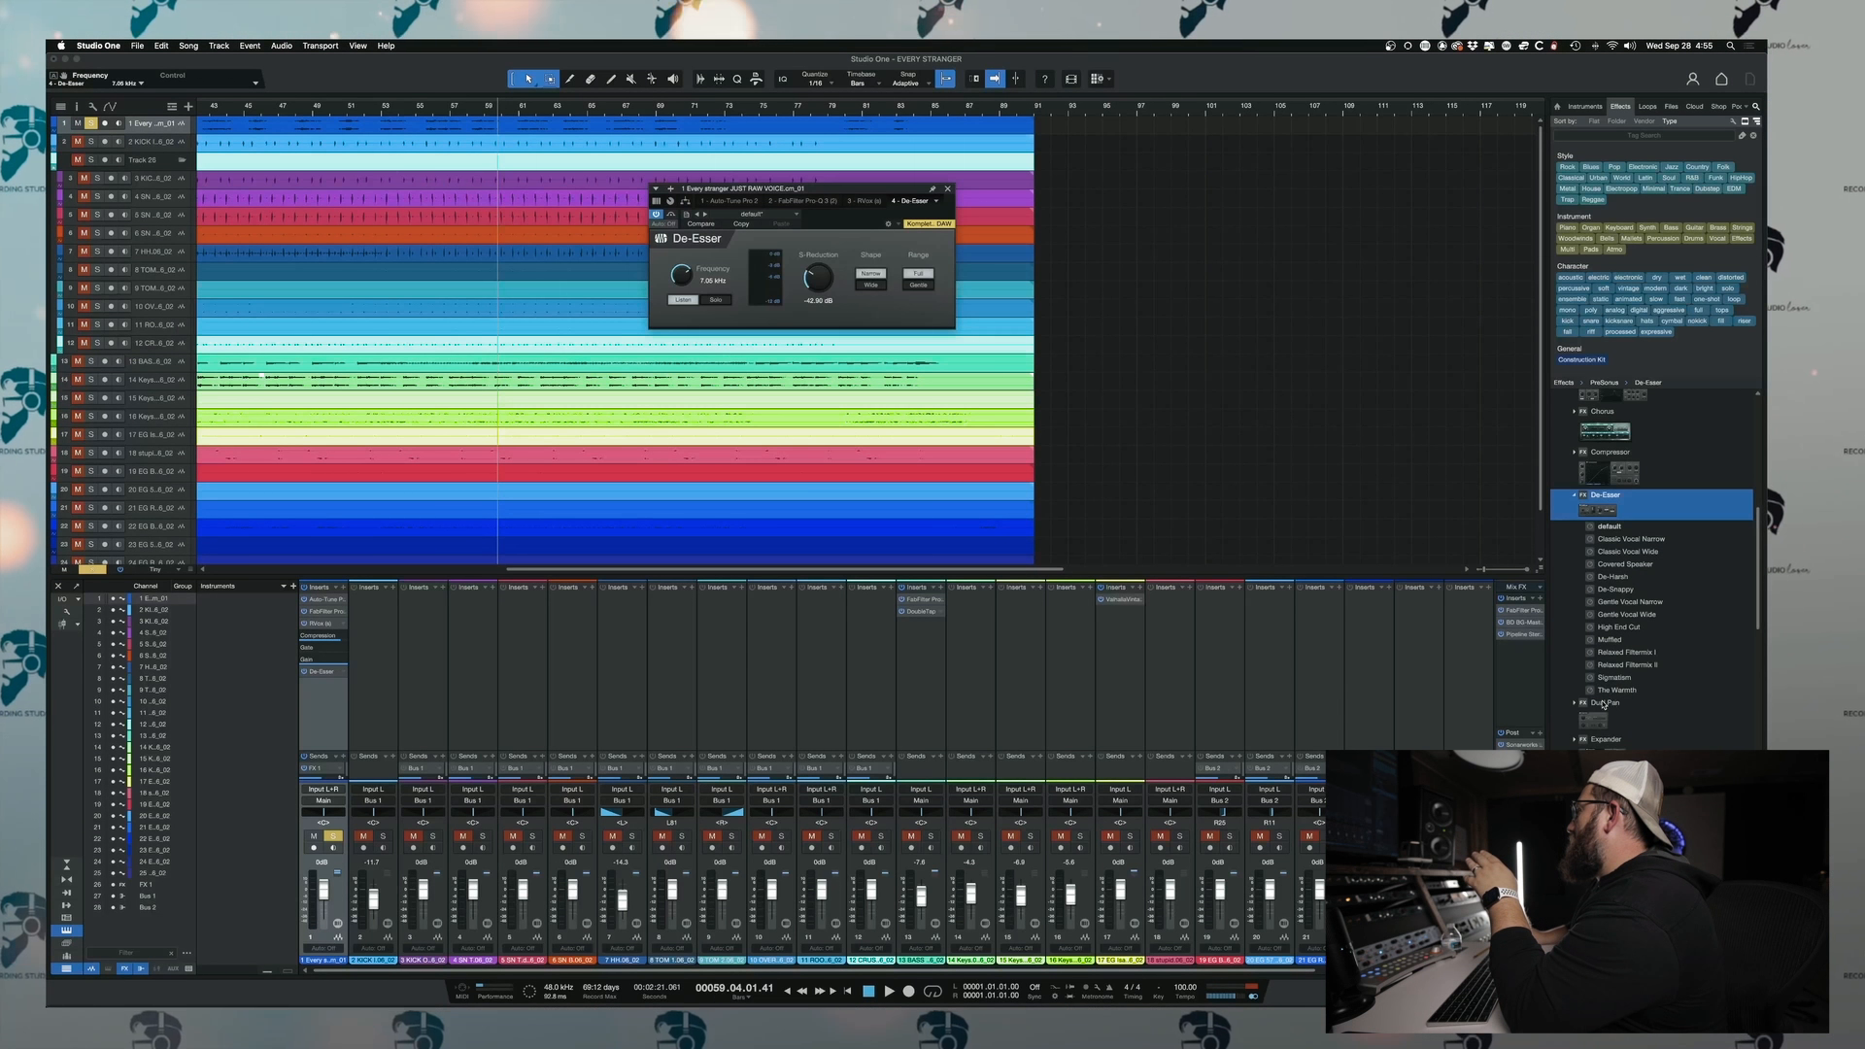
pyautogui.scroll(-2, 1645, 748)
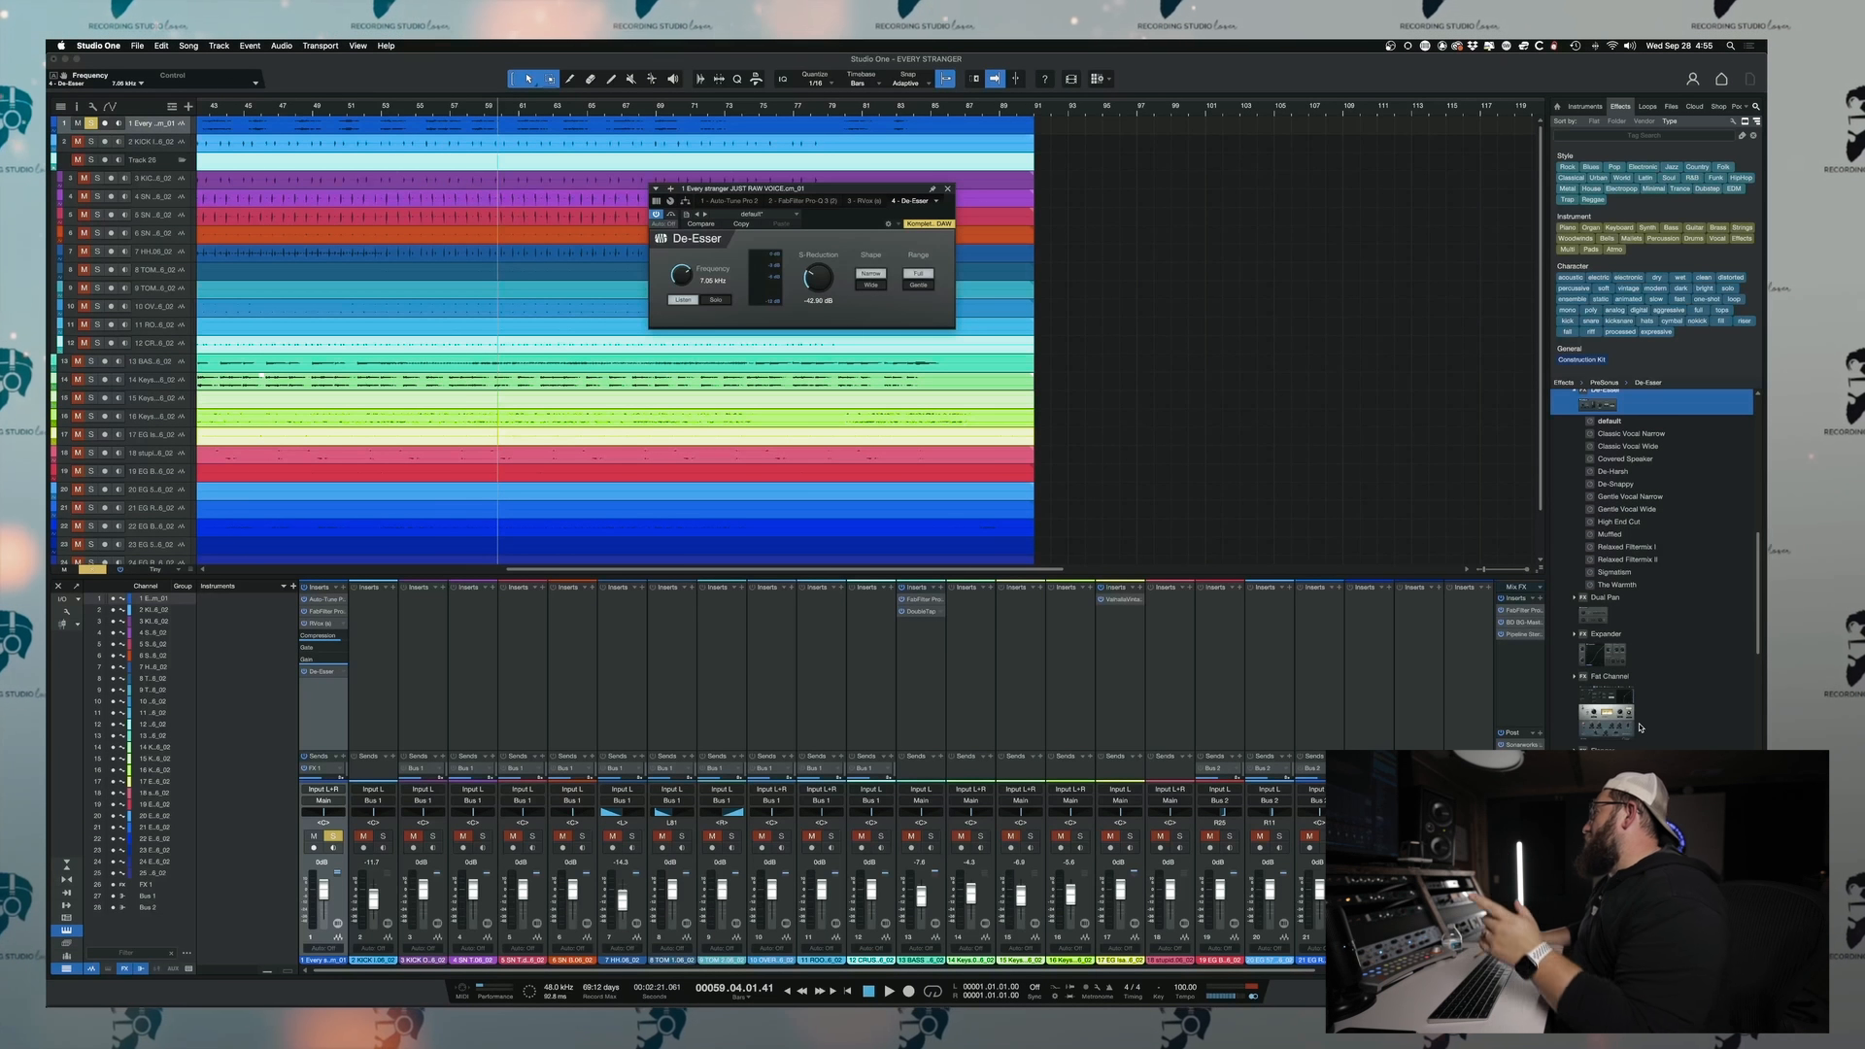
pyautogui.scroll(-5, 1651, 582)
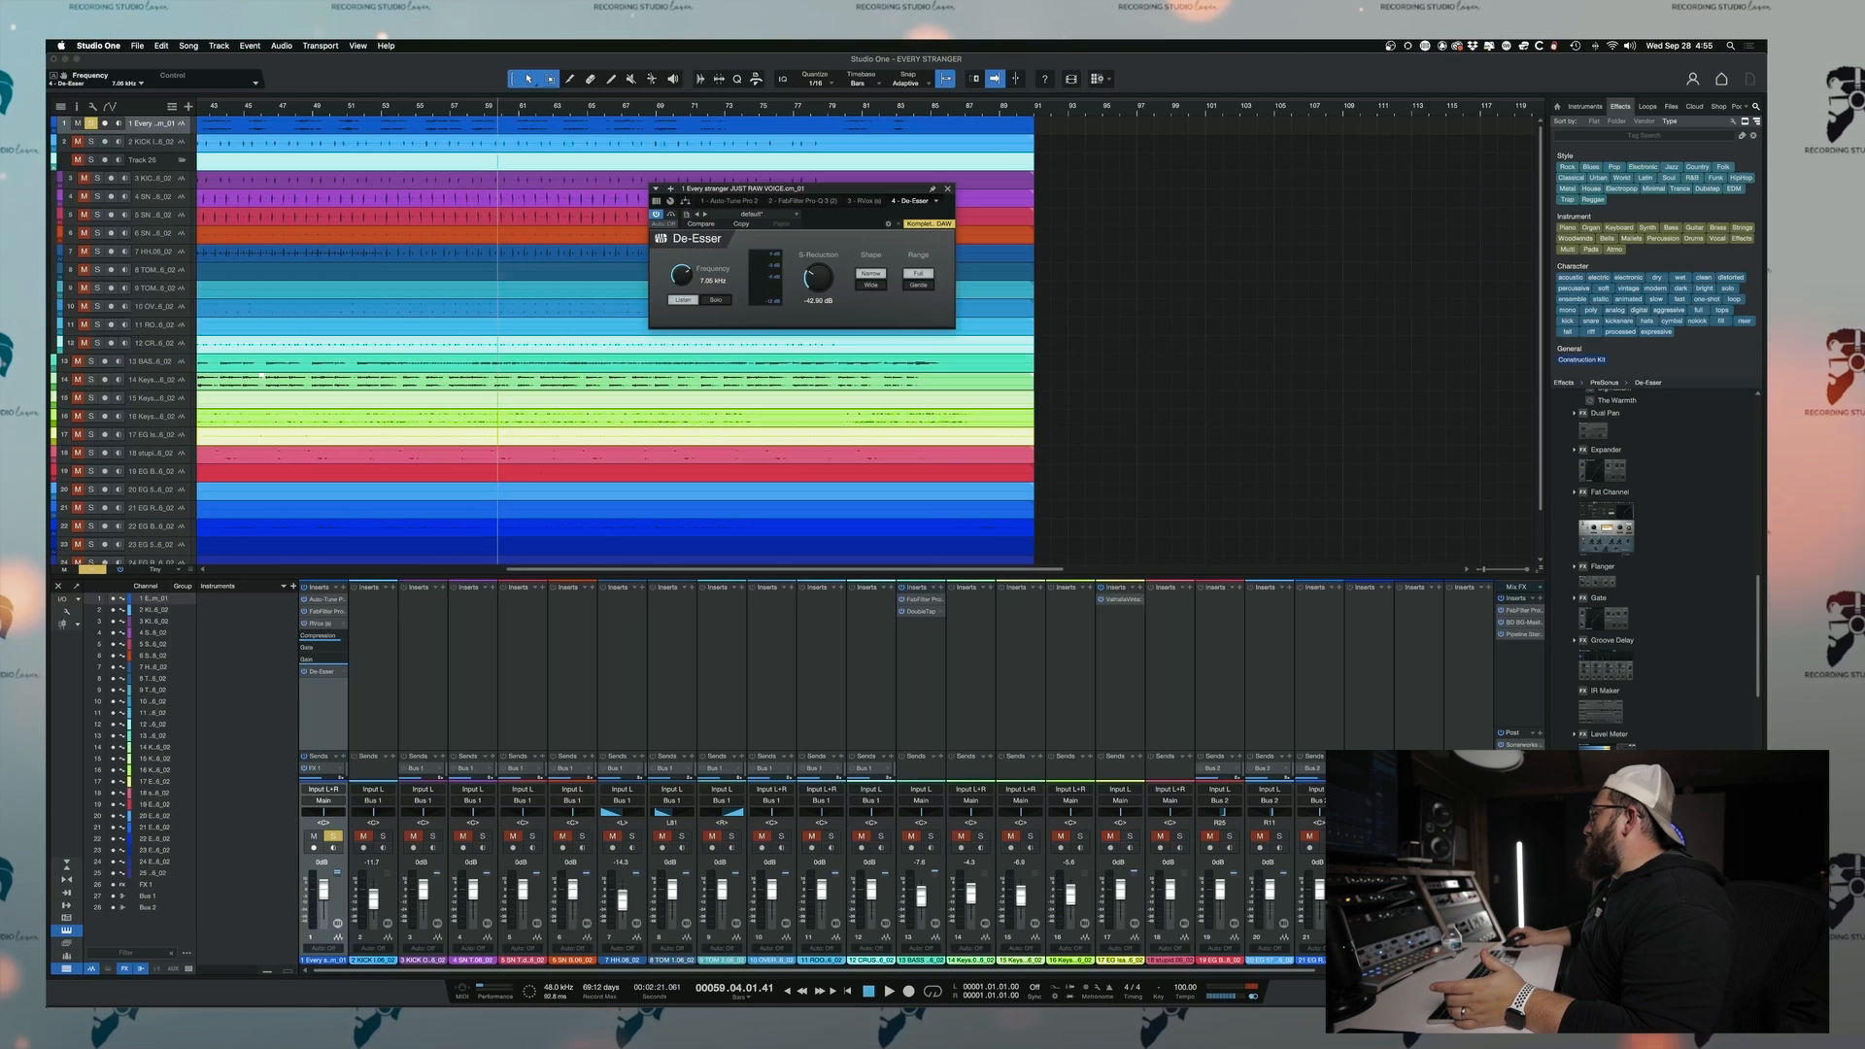
pyautogui.moveTo(1584, 746); pyautogui.dragTo(315, 721)
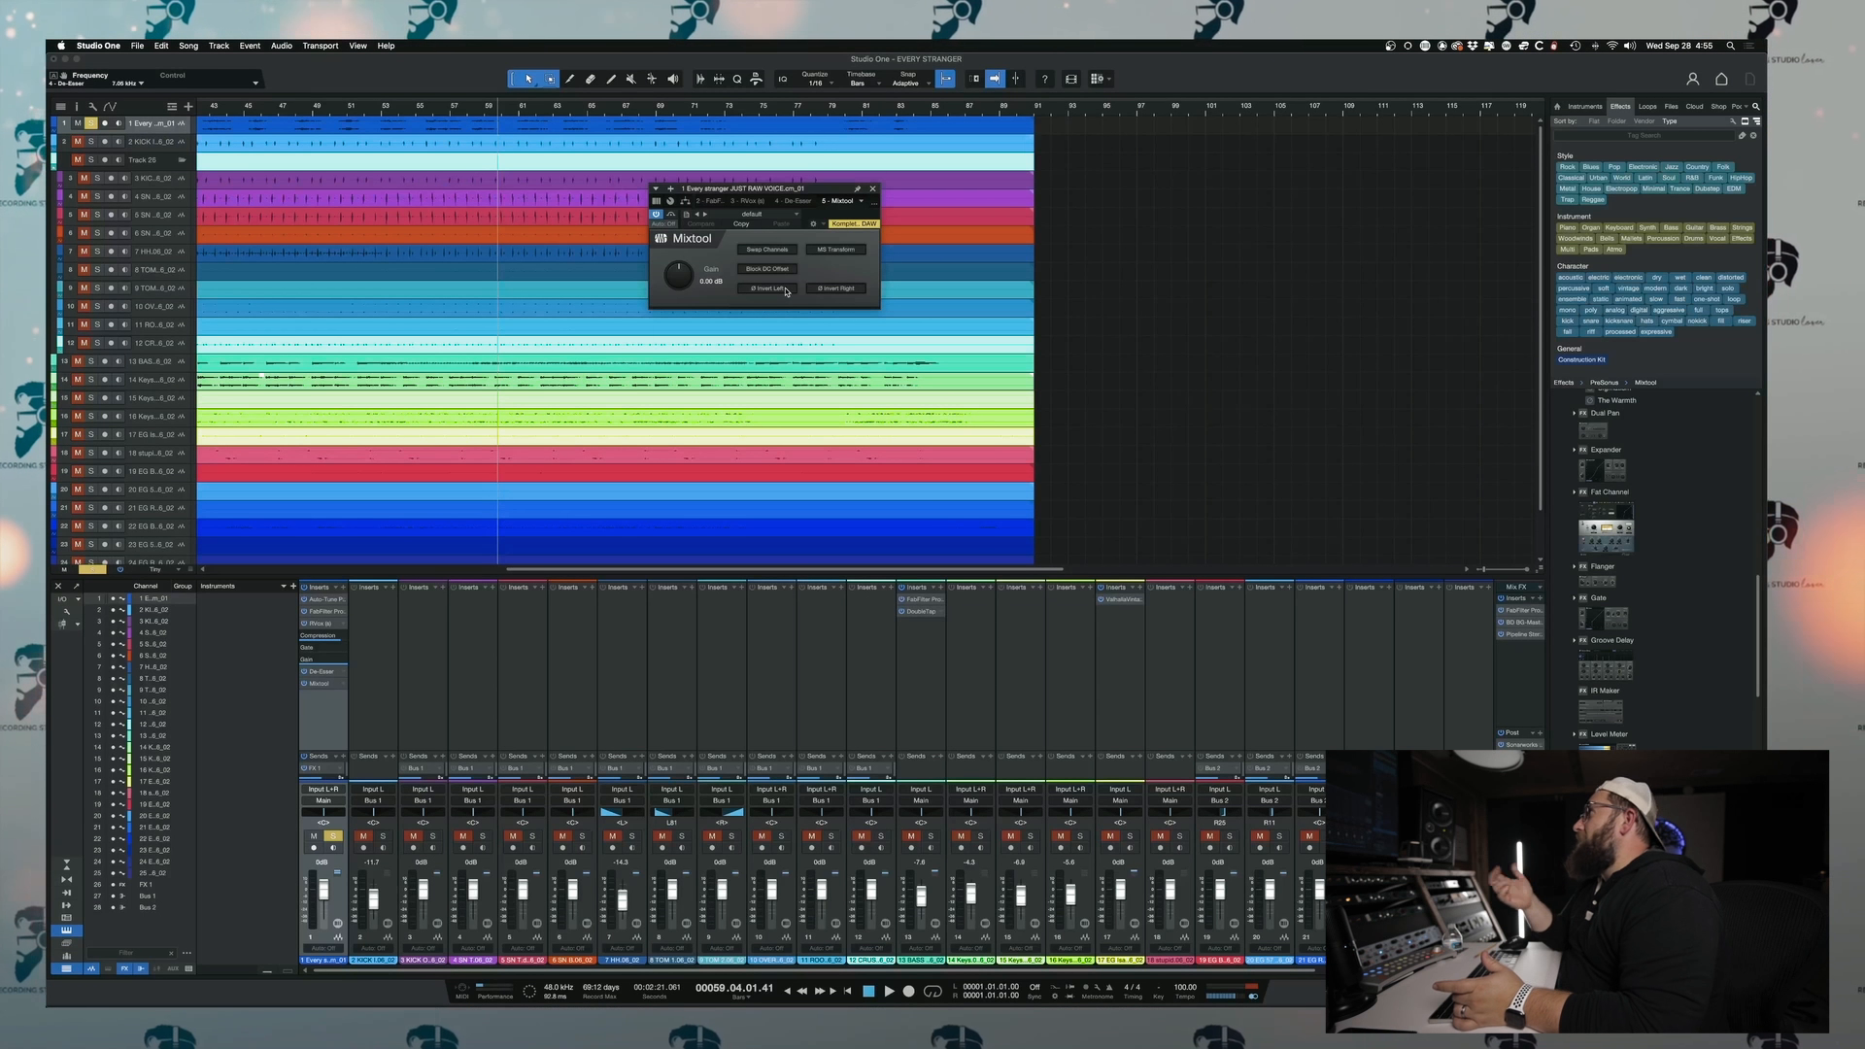
pyautogui.moveTo(1608, 530); pyautogui.dragTo(309, 701)
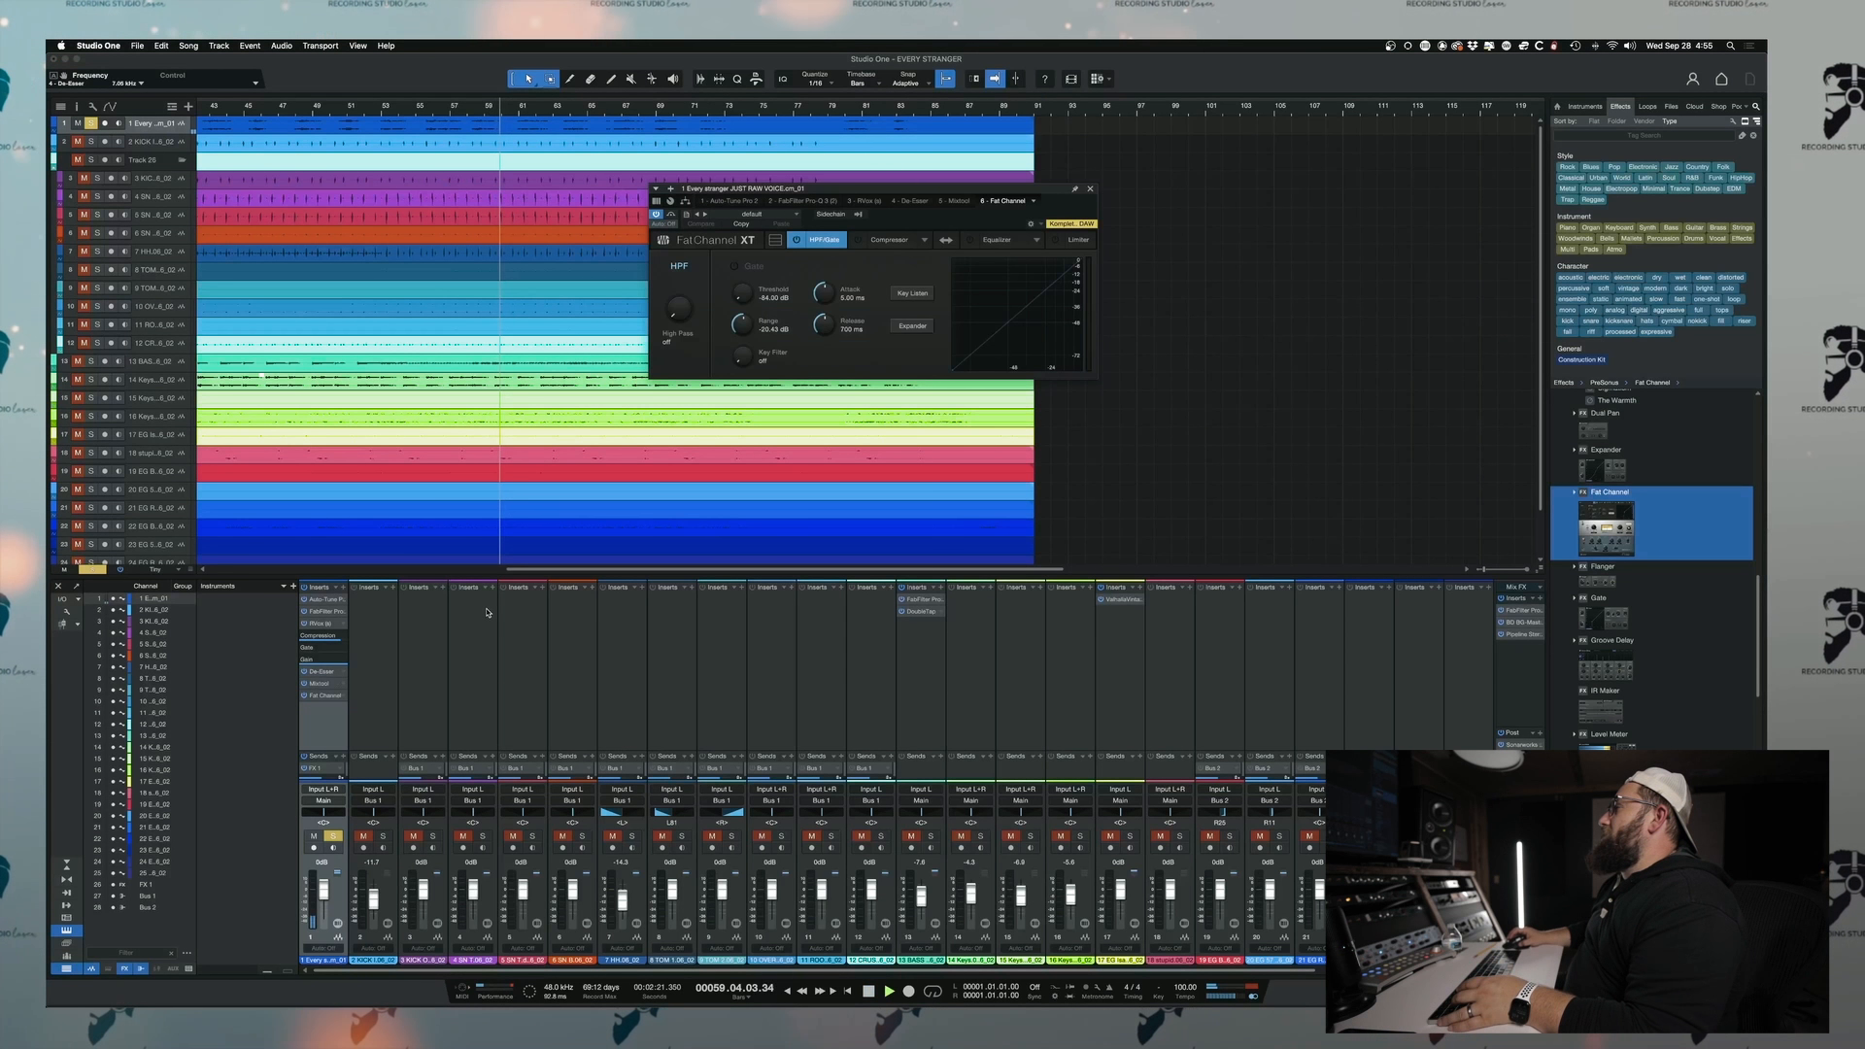
# - Raise the high-pass filter in the lead vocal's Fat Channel and adjust the input and output of its FET compressor
pyautogui.click(321, 672)
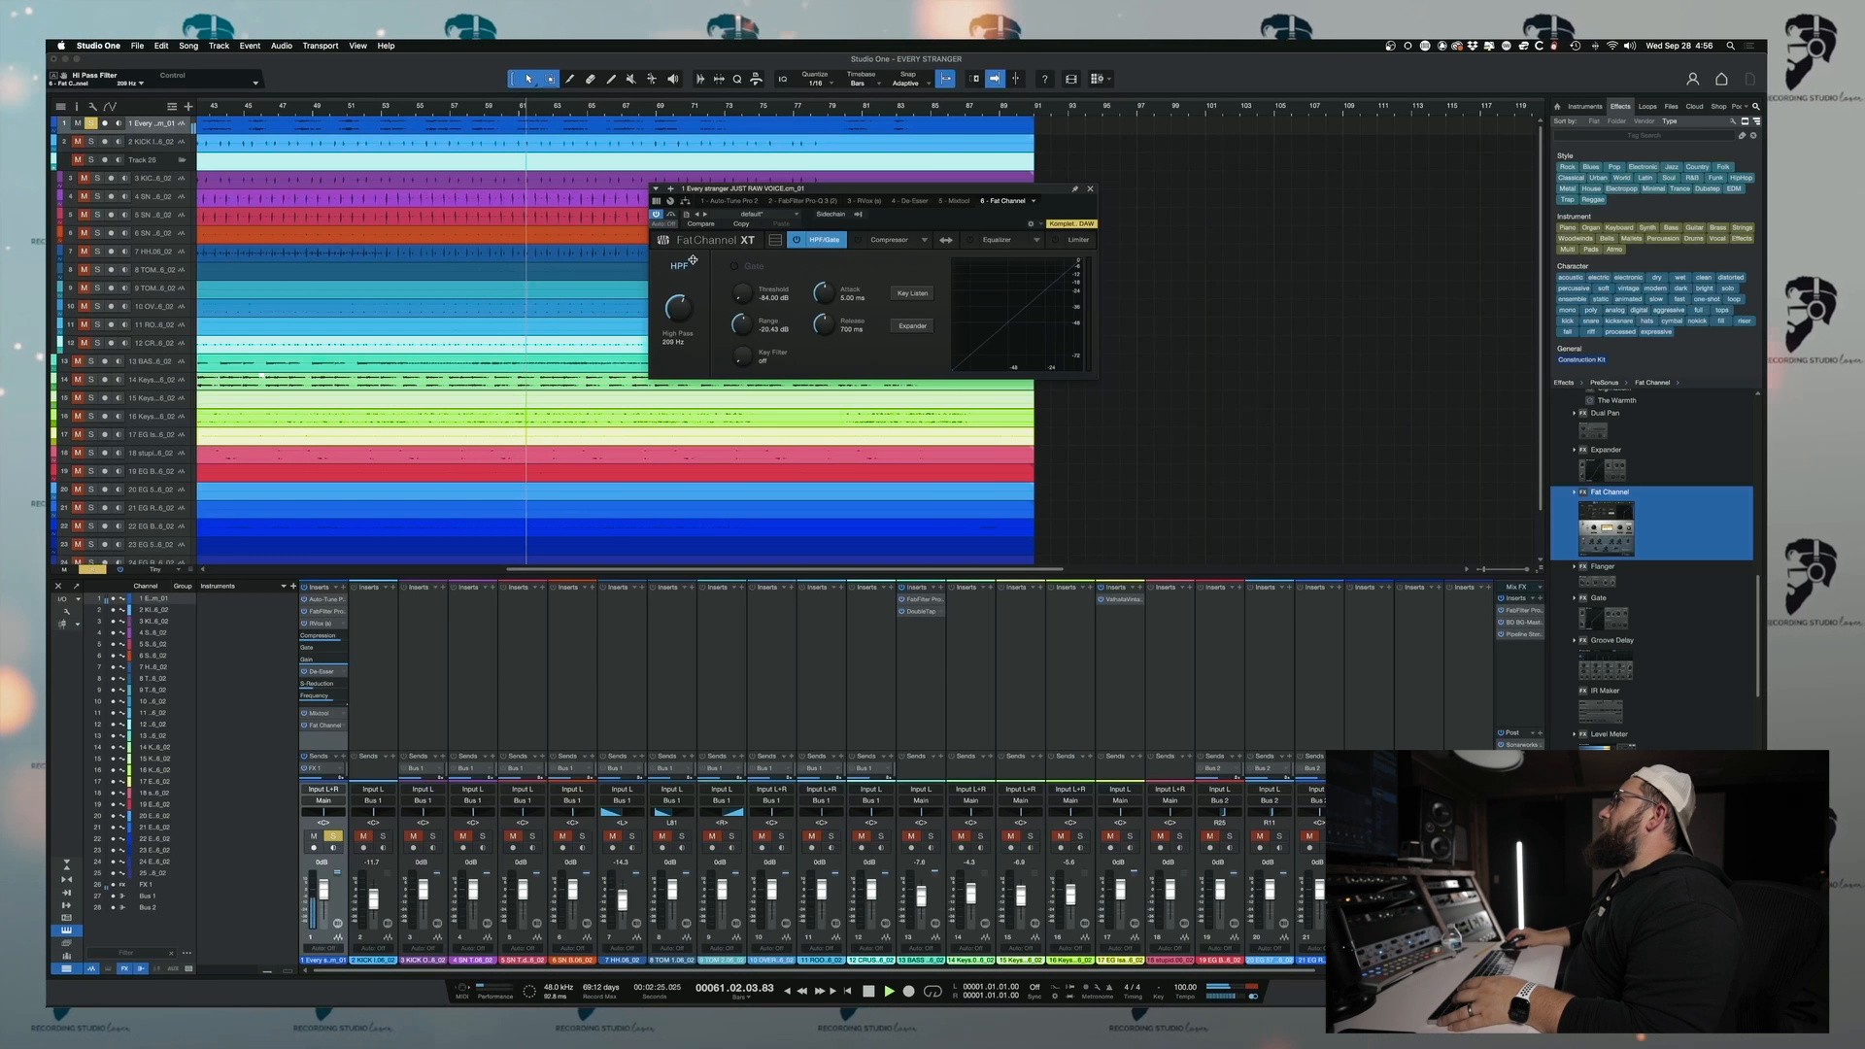
pyautogui.moveTo(693, 260); pyautogui.dragTo(695, 266)
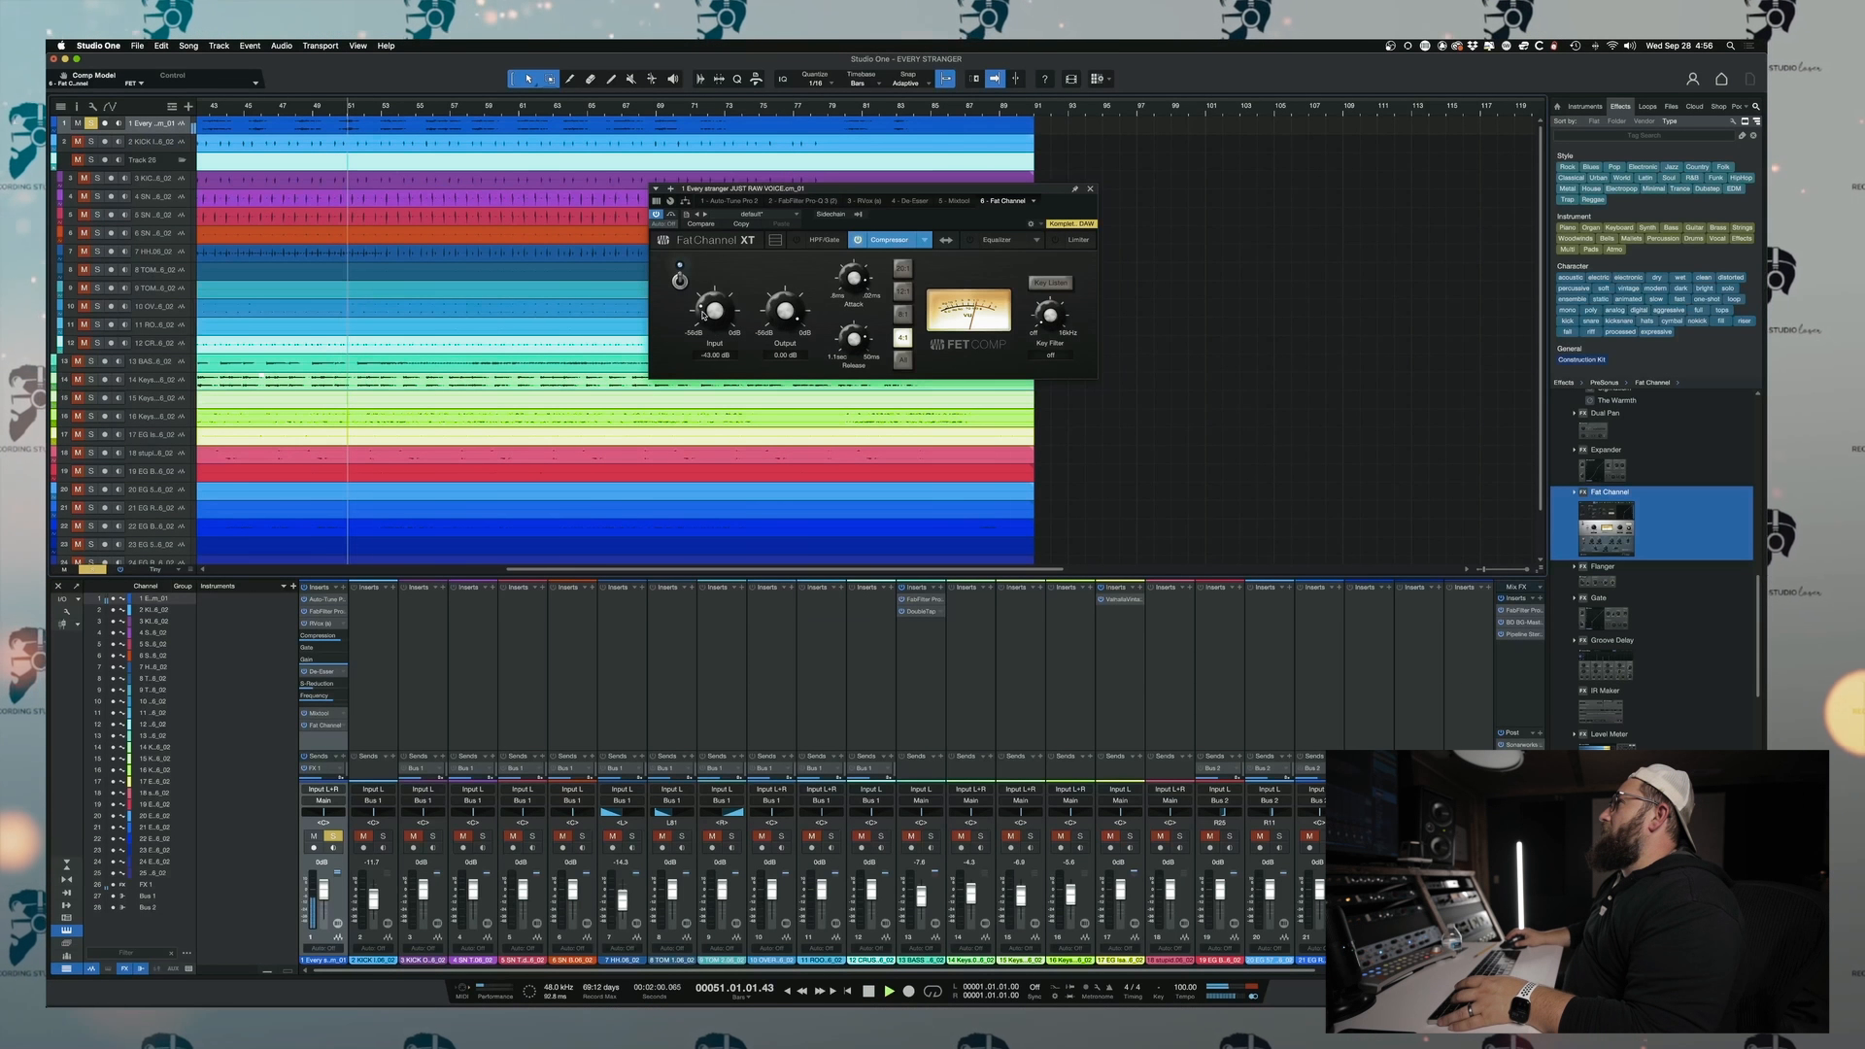
pyautogui.moveTo(703, 314); pyautogui.dragTo(710, 311)
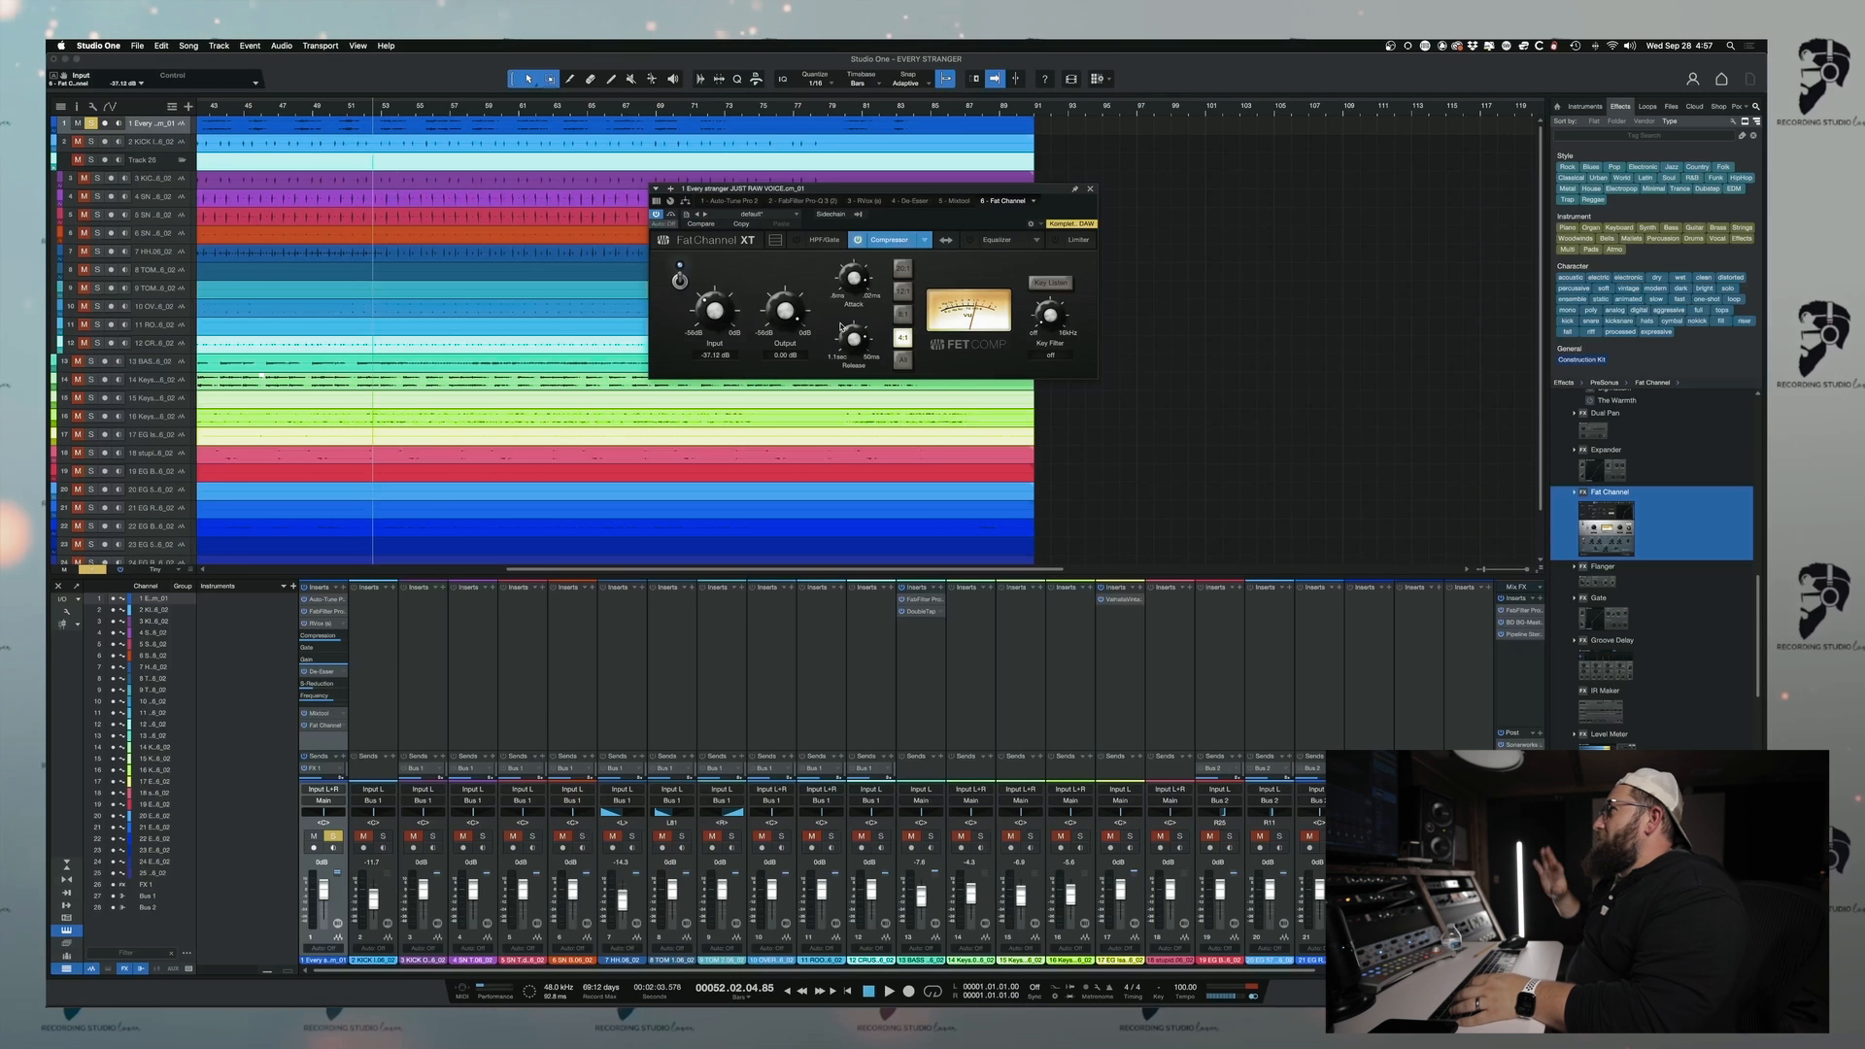
pyautogui.press('space')
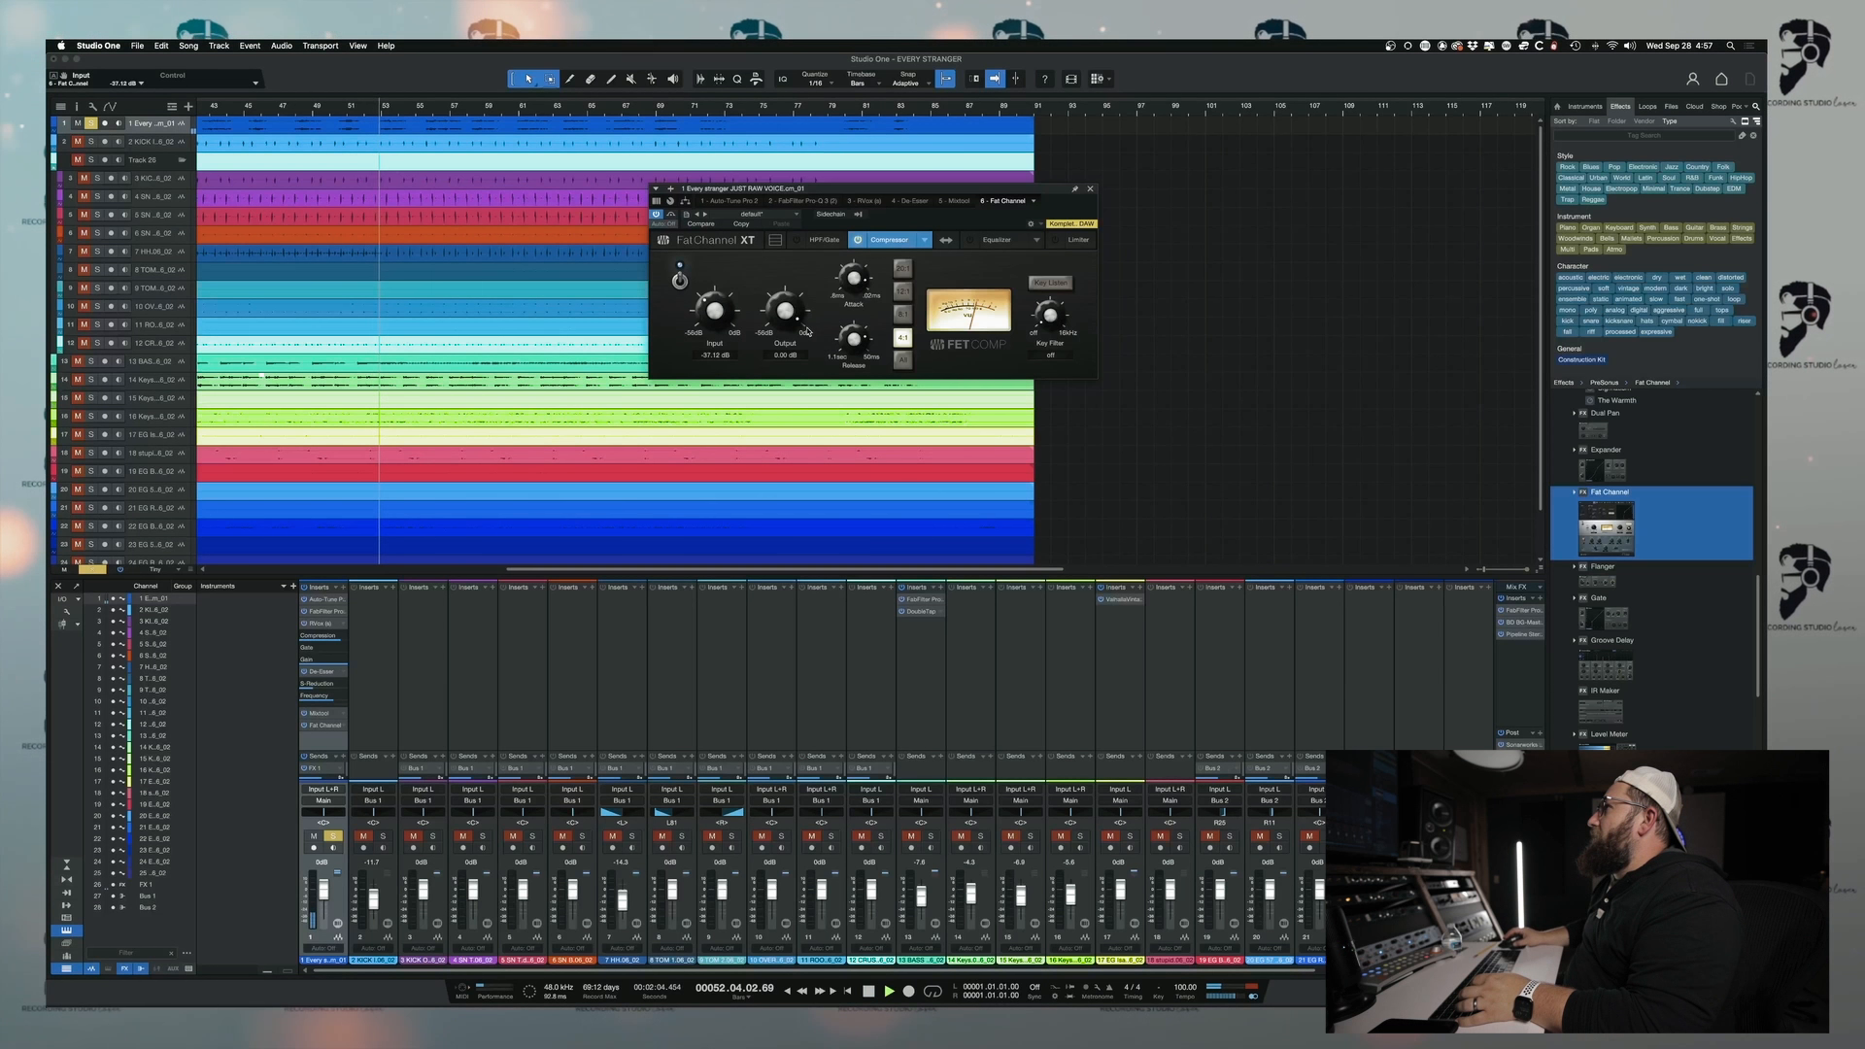
pyautogui.moveTo(712, 318); pyautogui.dragTo(779, 335)
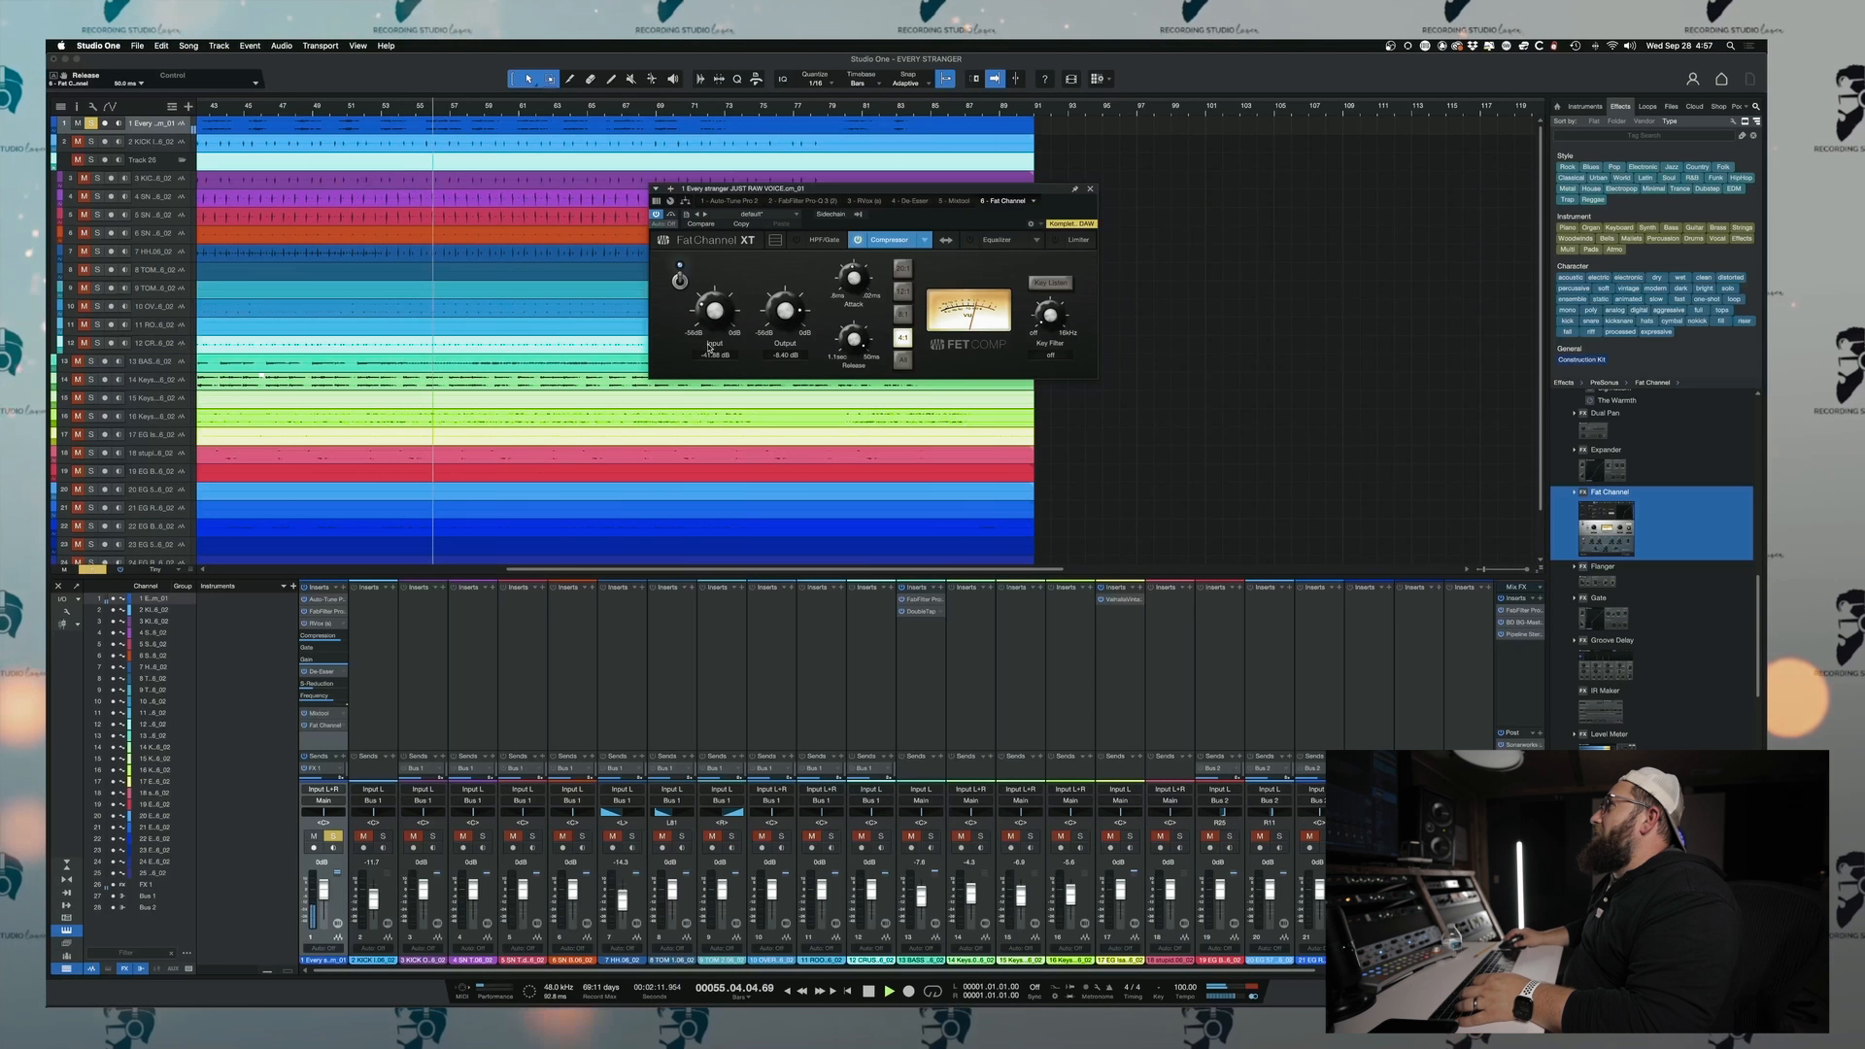
pyautogui.moveTo(714, 311); pyautogui.dragTo(784, 315)
# - Look for a metering option in the lead vocal's channel commands and in a help search for METER
pyautogui.rightClick(303, 898)
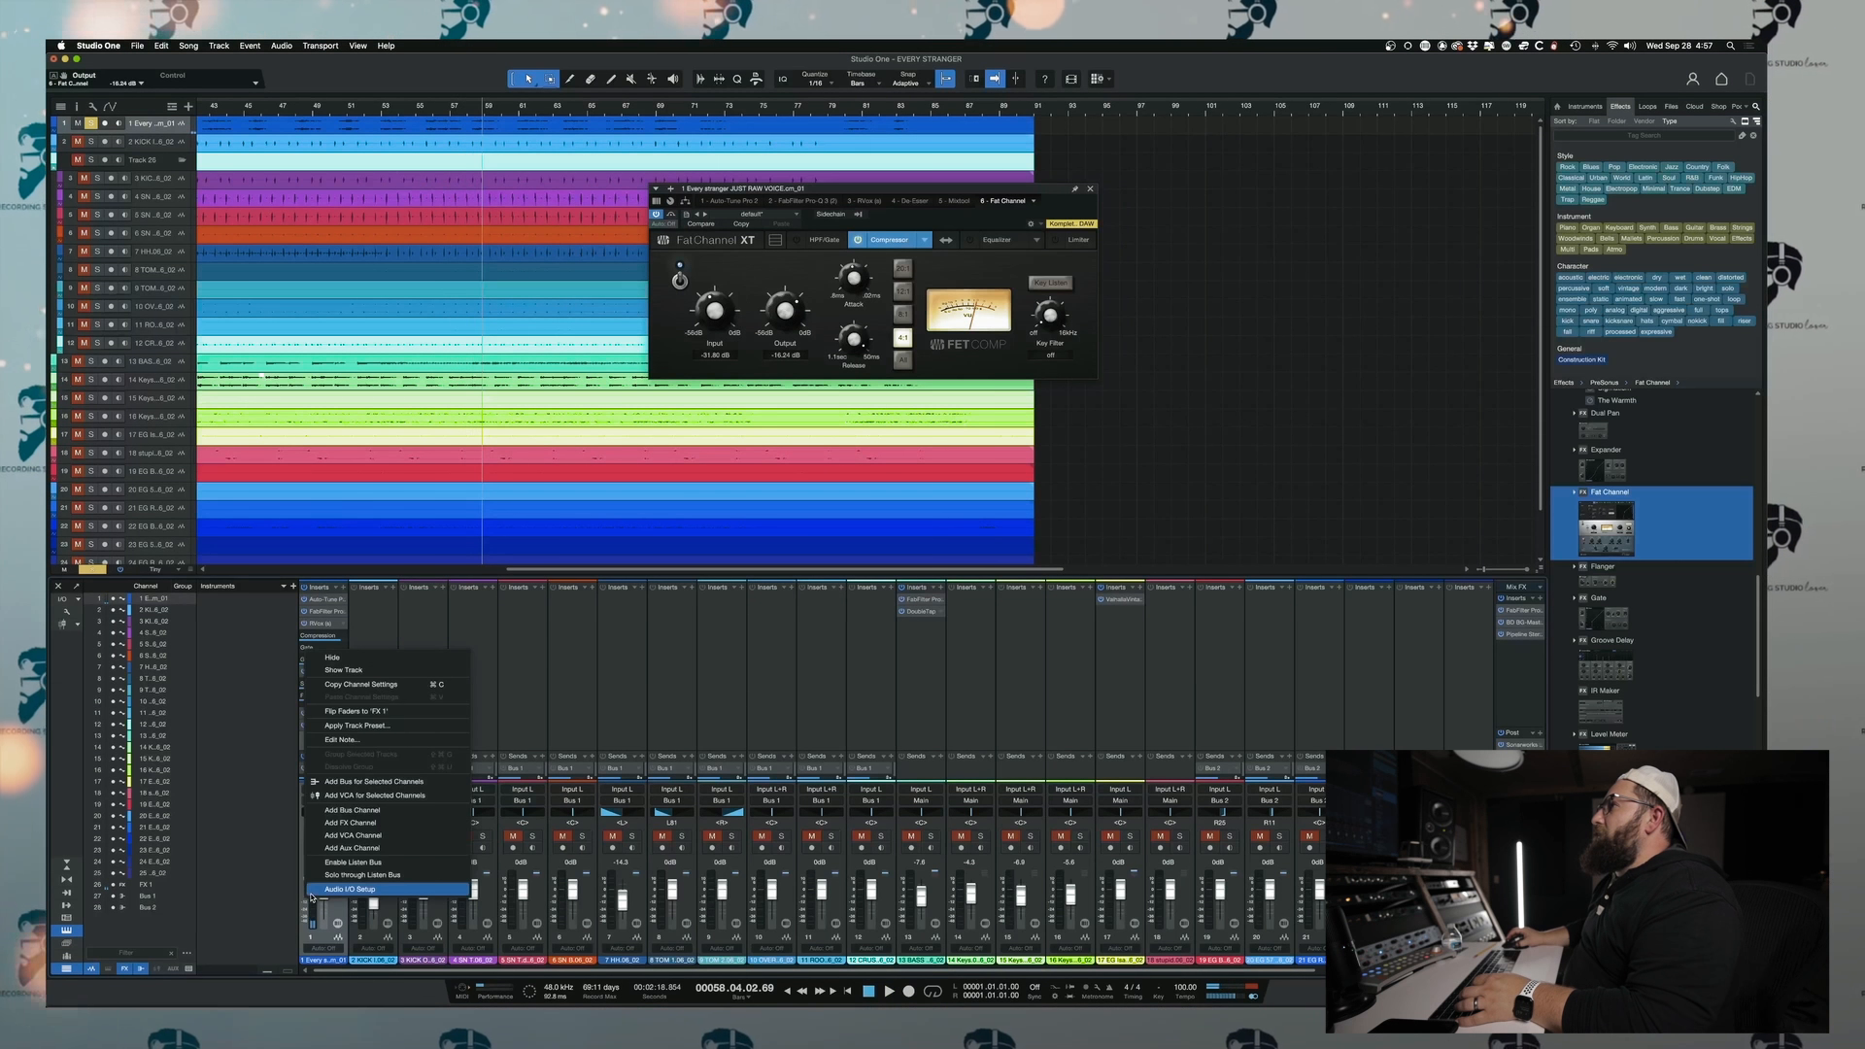
pyautogui.click(290, 896)
pyautogui.rightClick(307, 896)
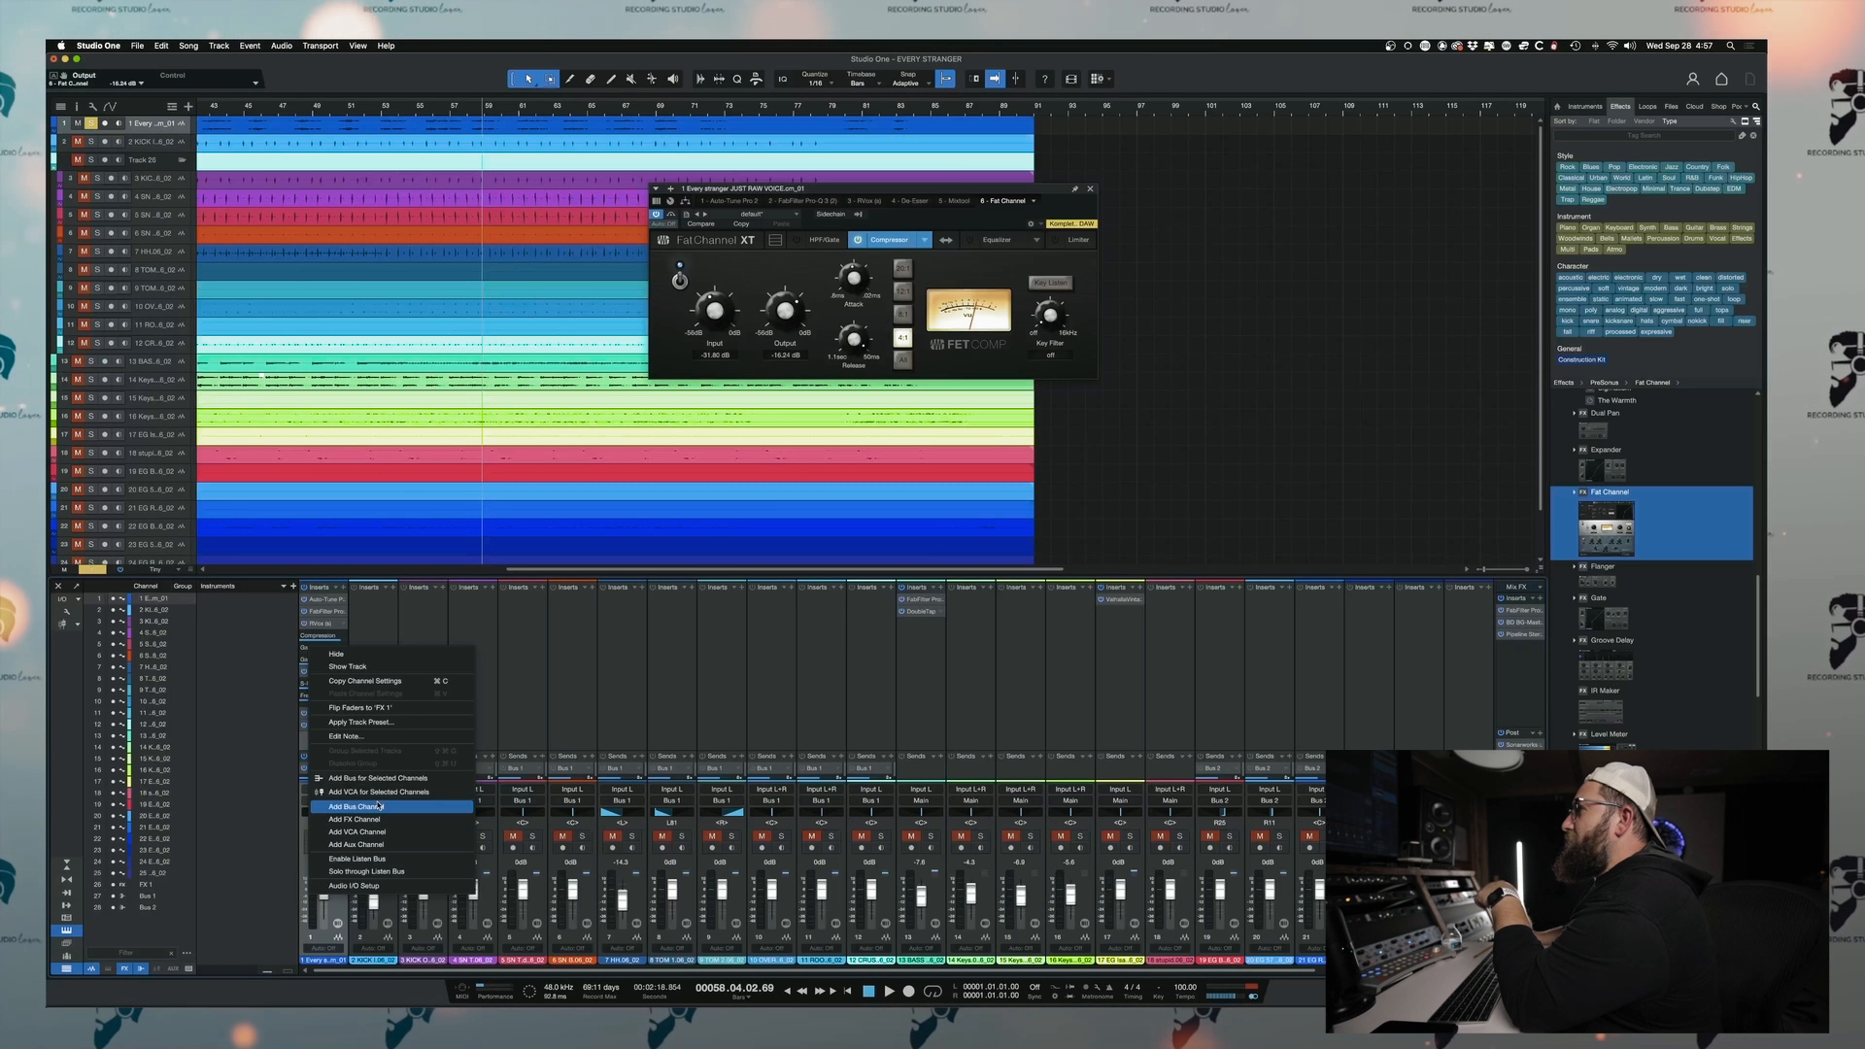
pyautogui.press('Escape')
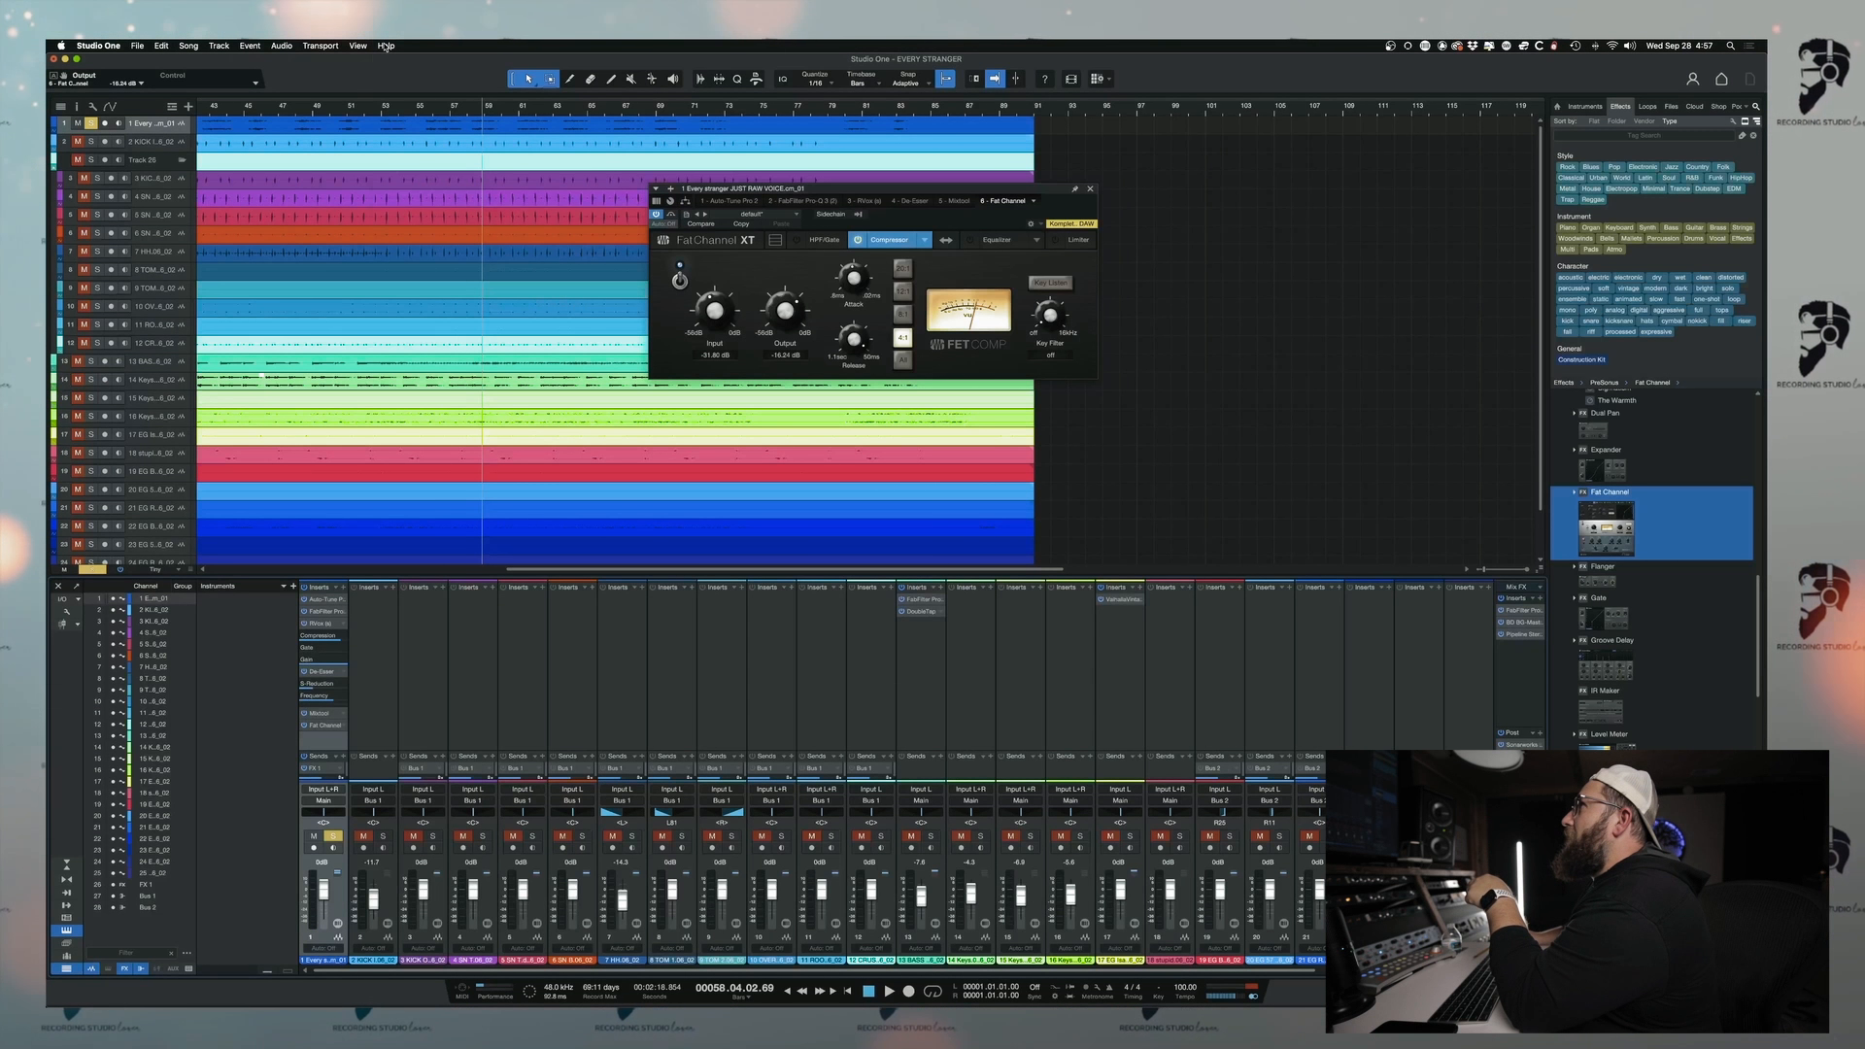
pyautogui.click(359, 46)
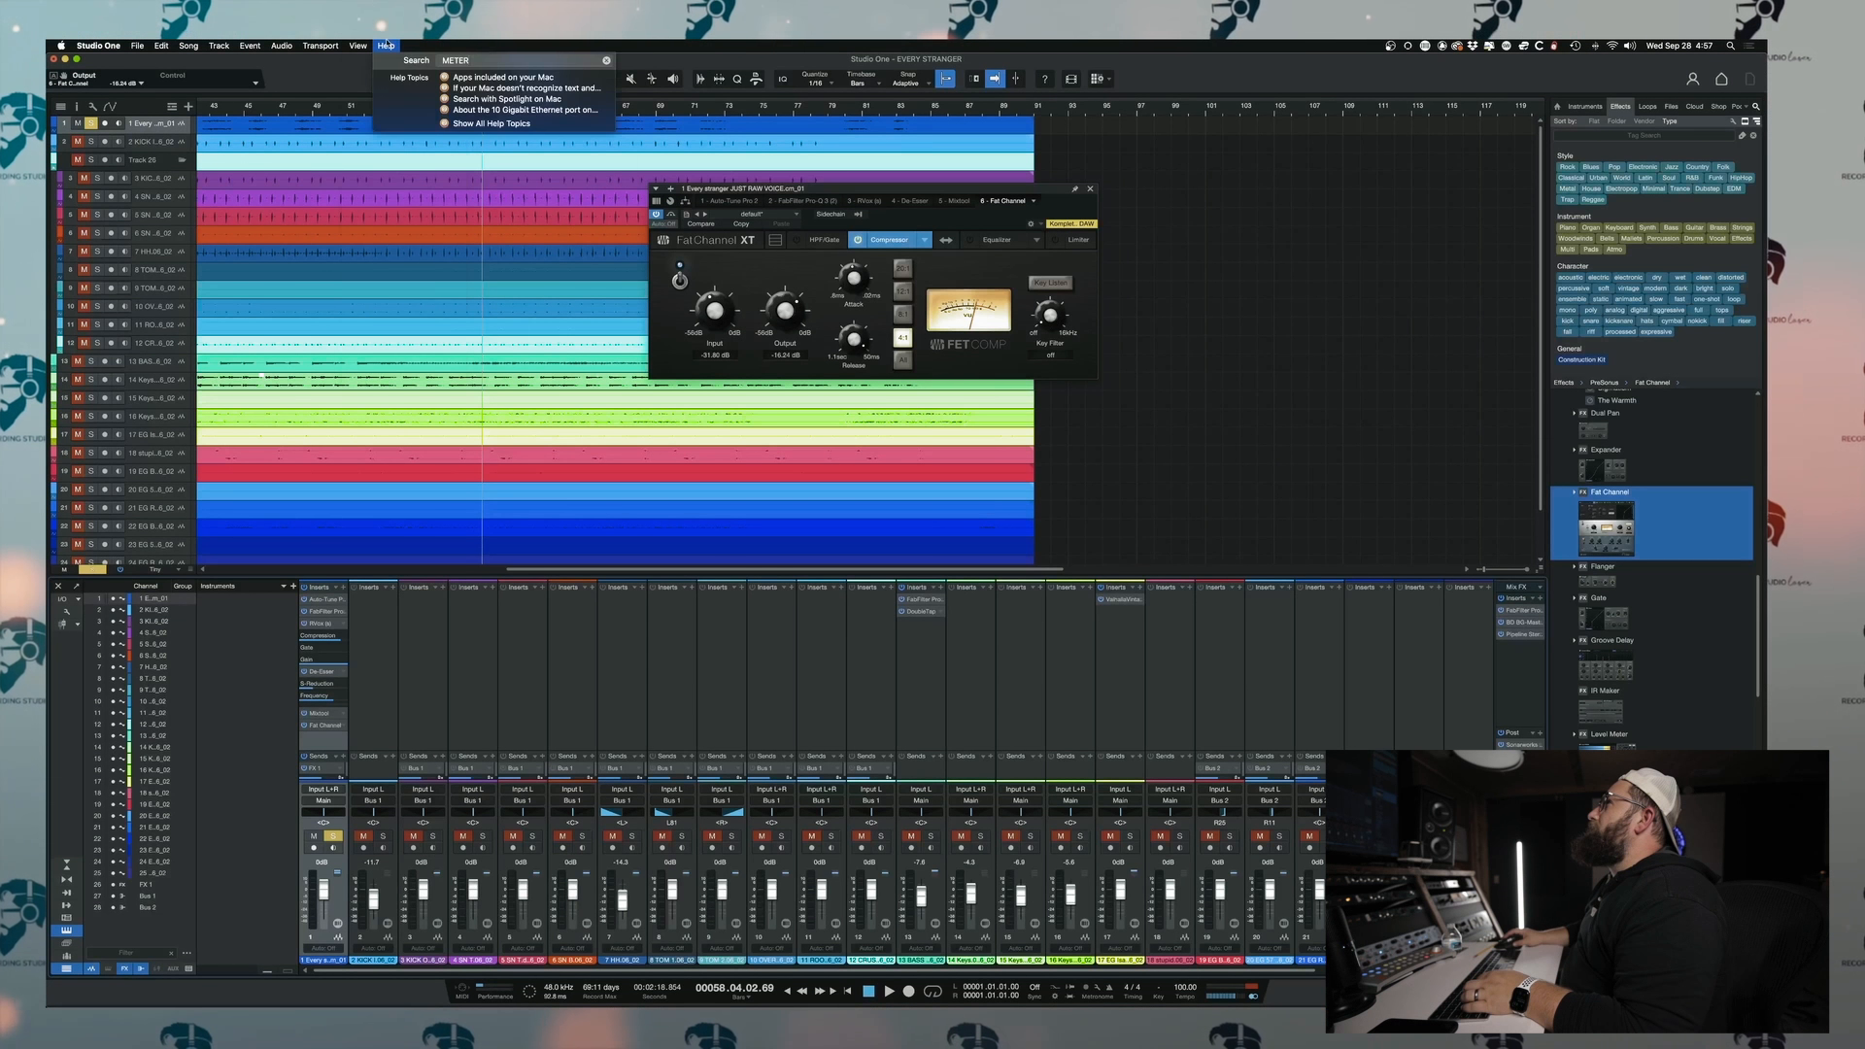
# - Examine the audio setup and the advanced Console, MIDI and Services preferences for a metering option
pyautogui.press('super+comma')
pyautogui.click(910, 241)
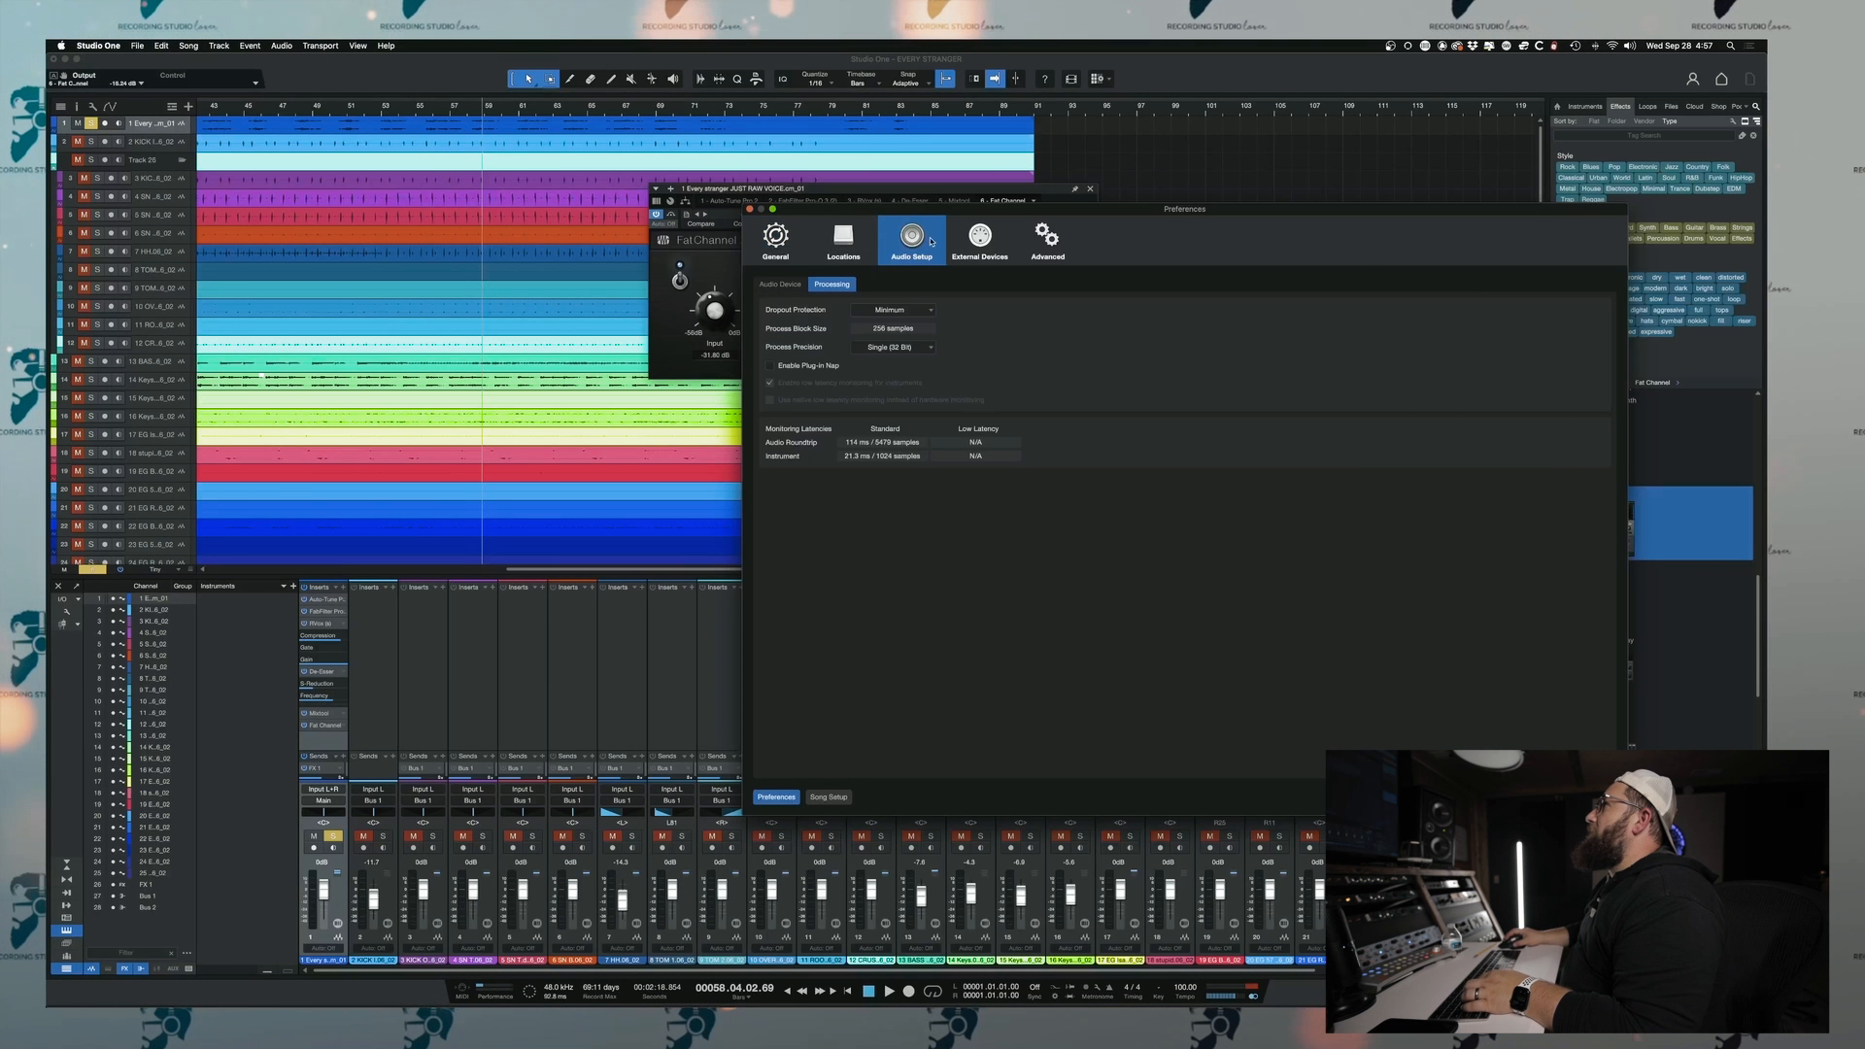
pyautogui.click(1042, 240)
pyautogui.click(915, 284)
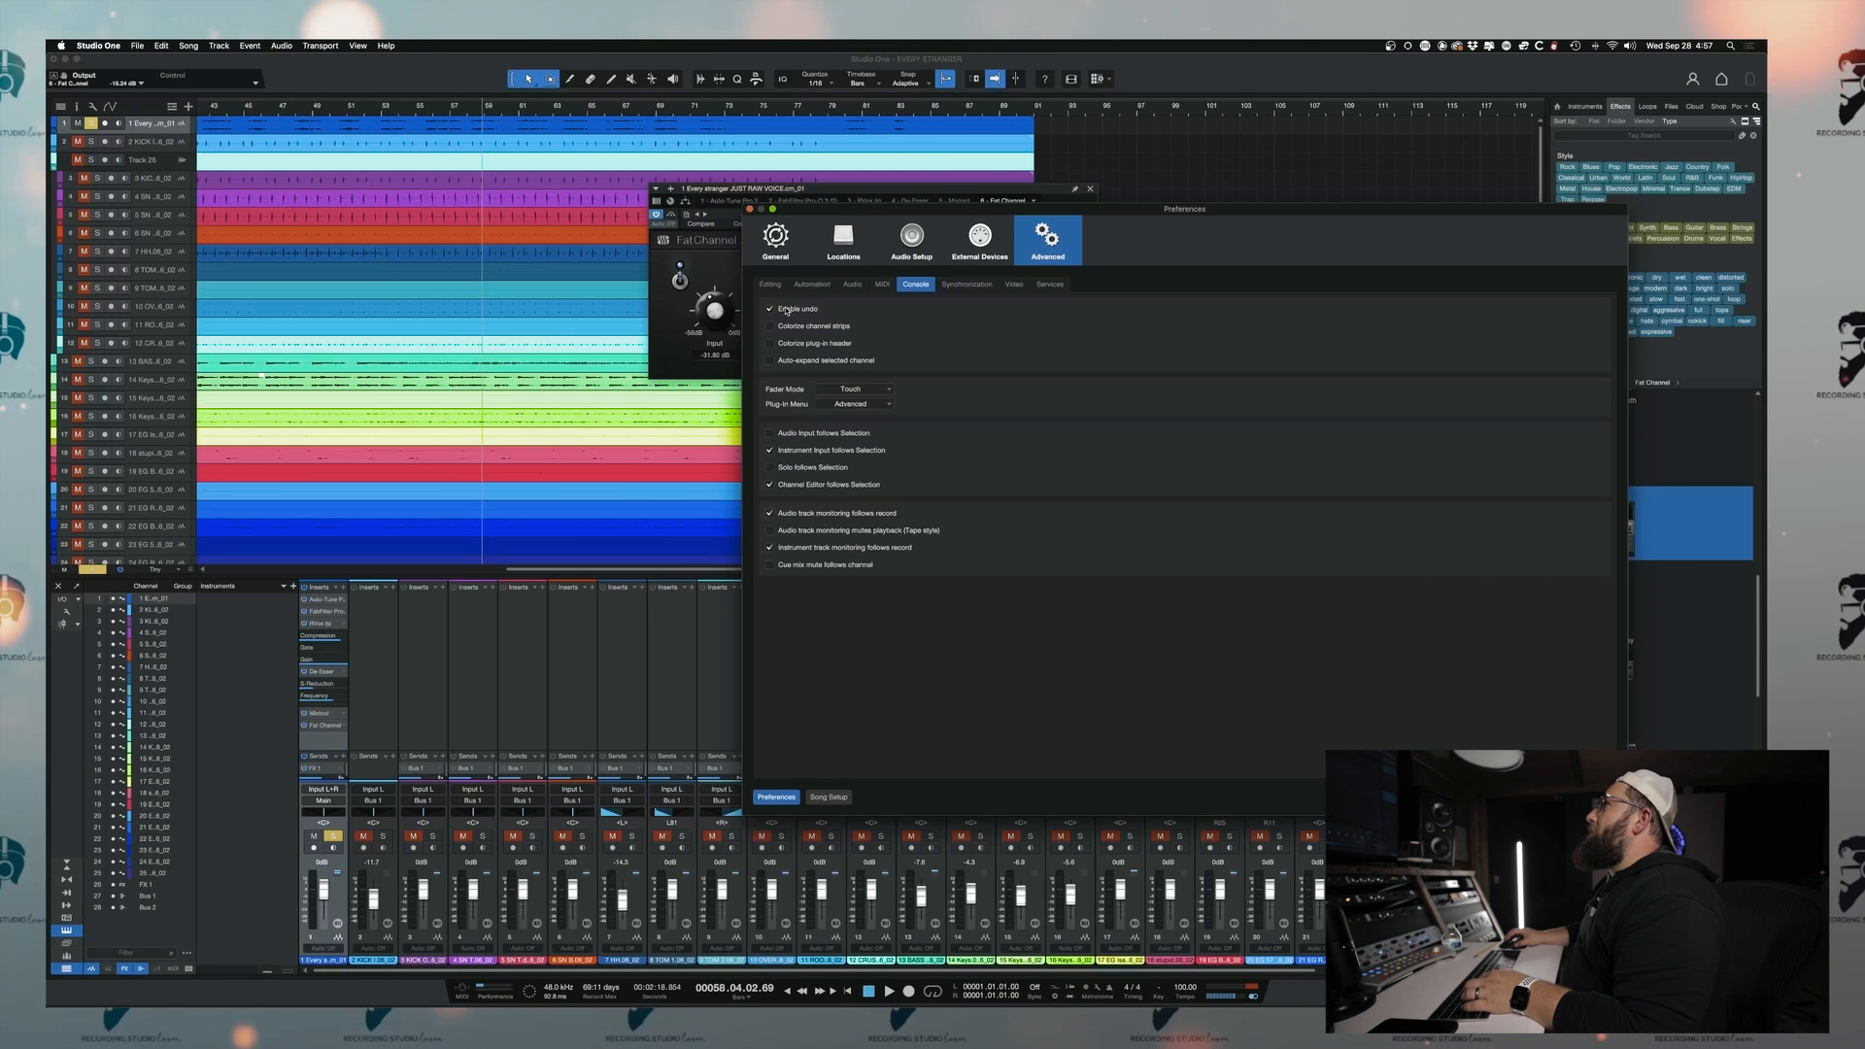
pyautogui.click(841, 392)
pyautogui.click(778, 348)
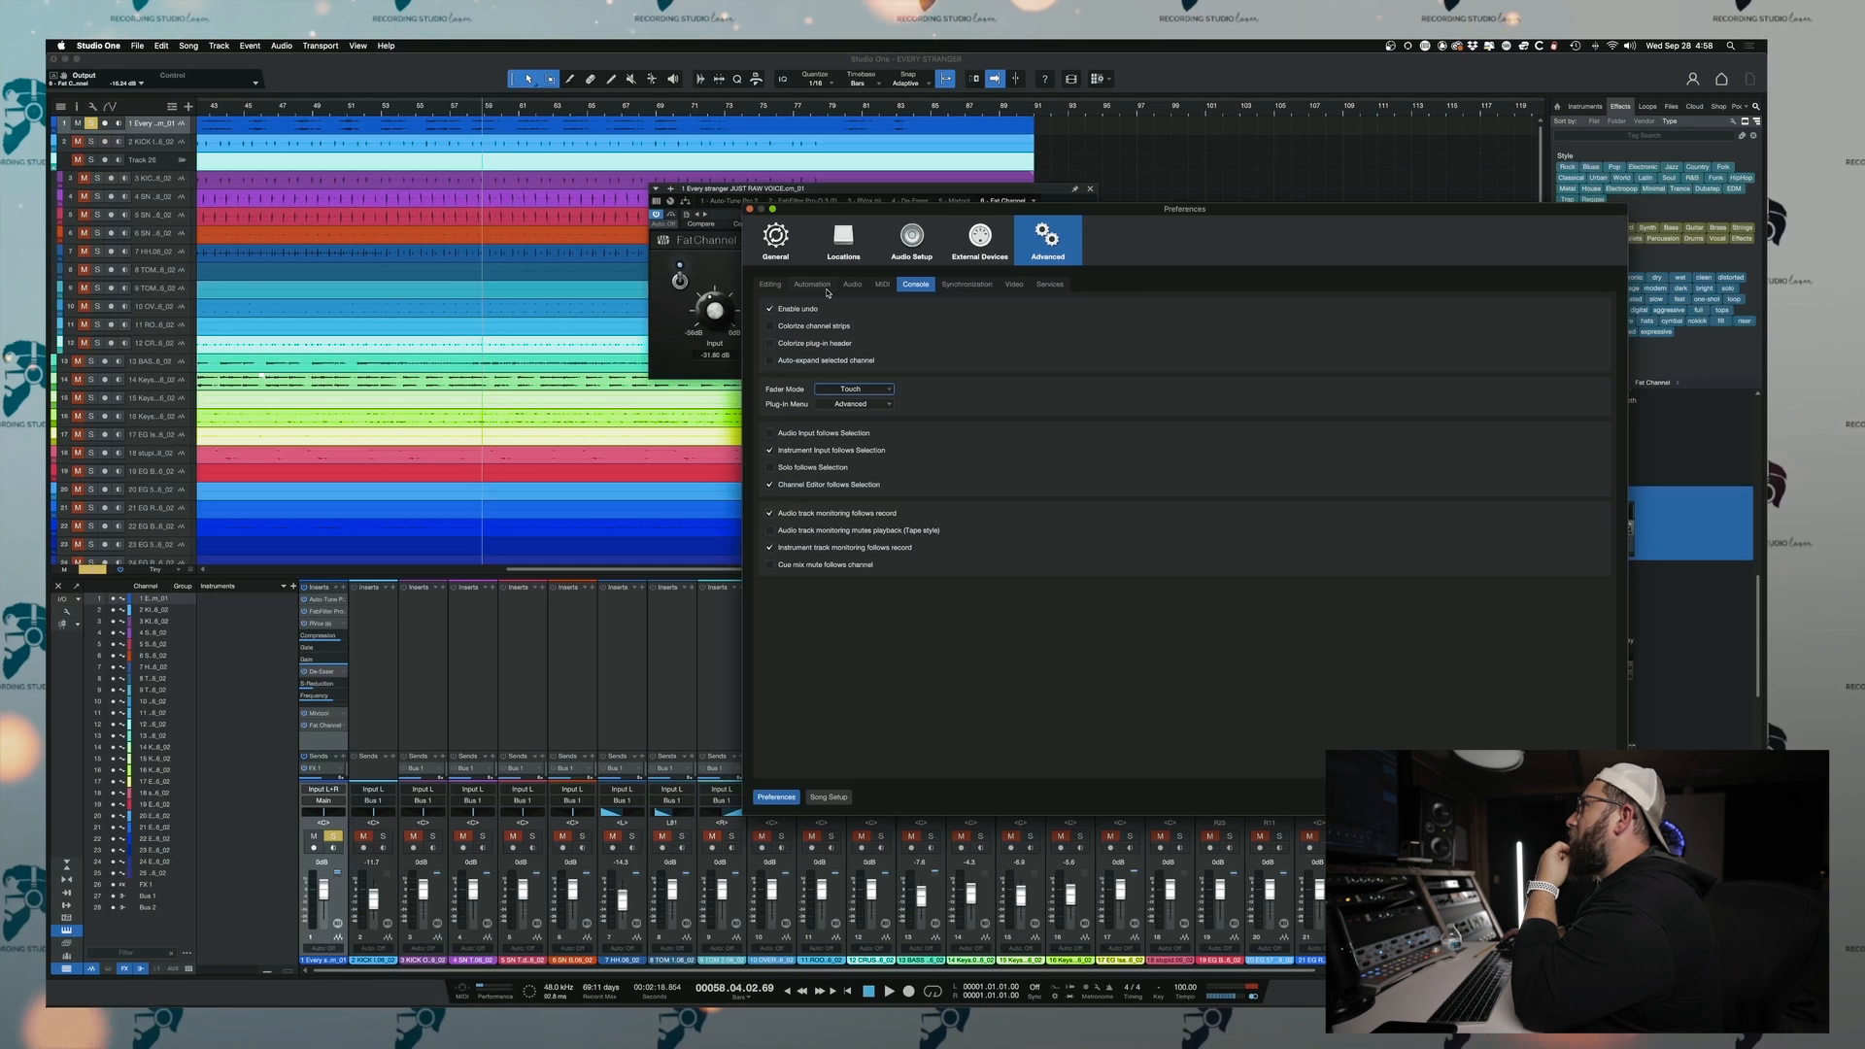
pyautogui.click(890, 284)
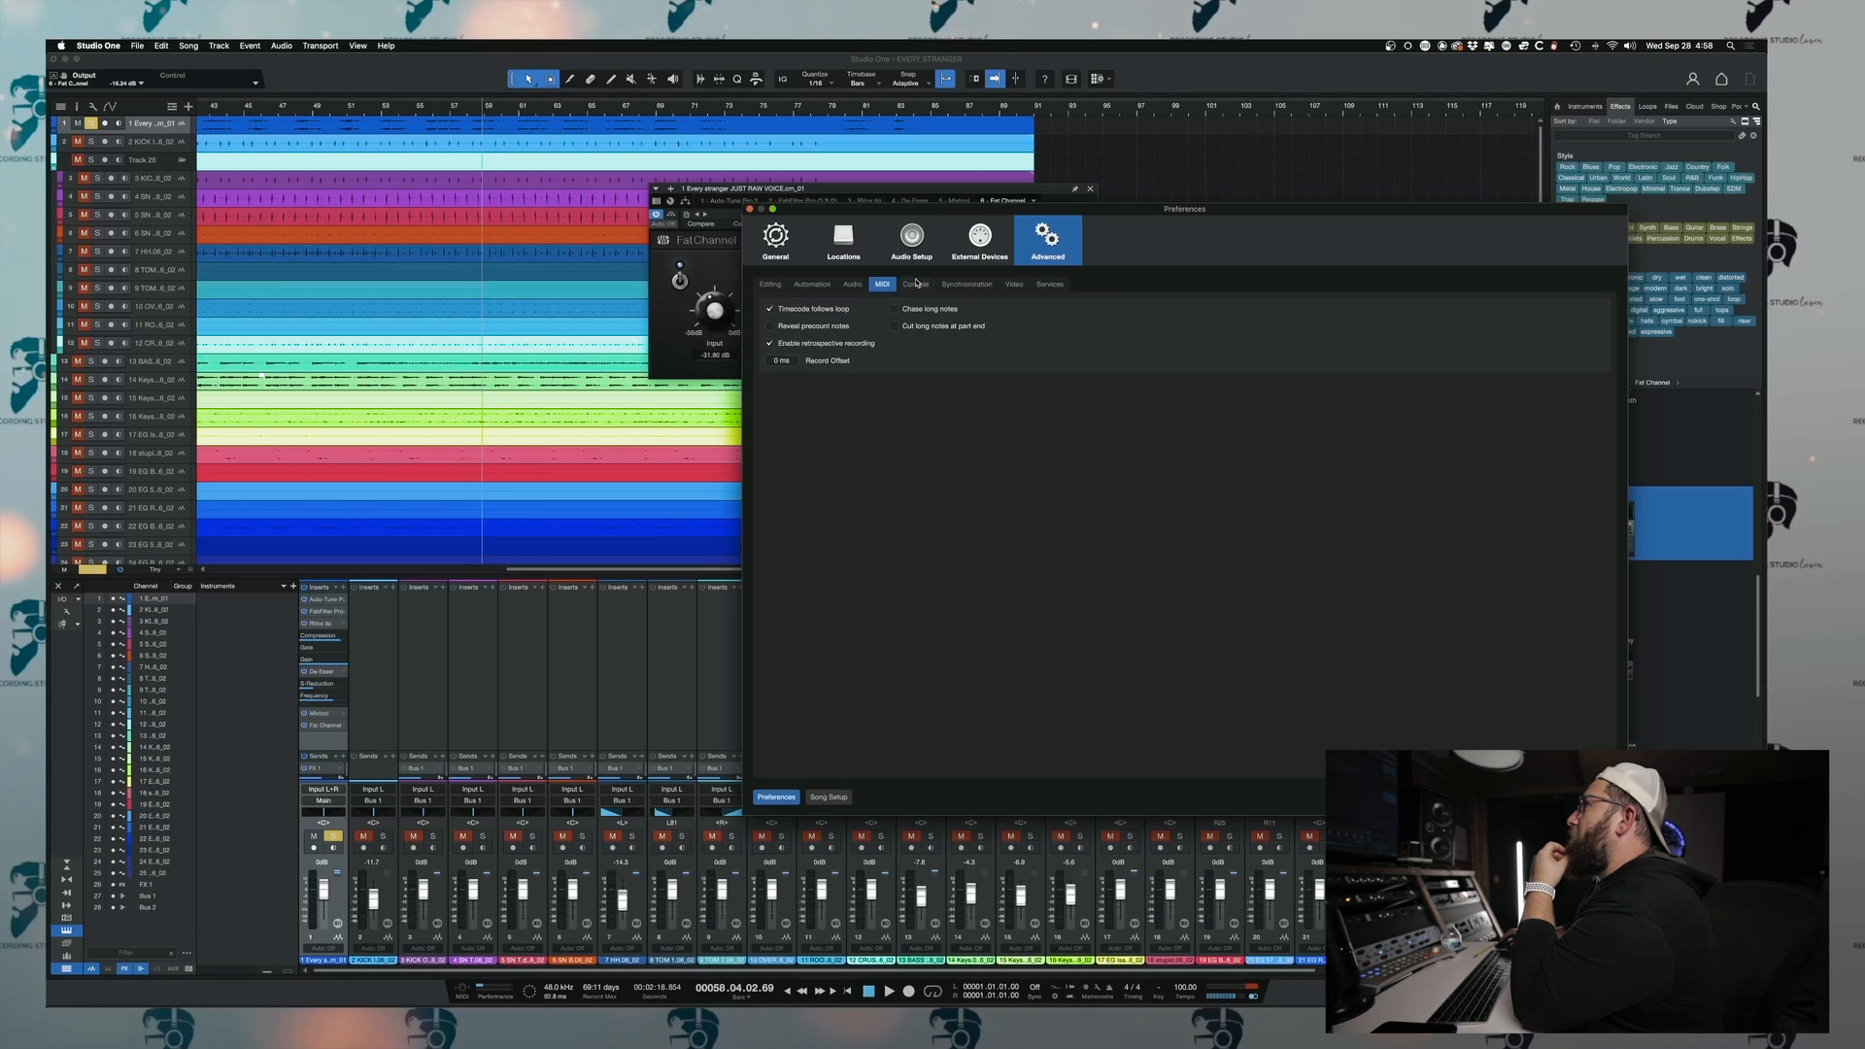
pyautogui.click(917, 284)
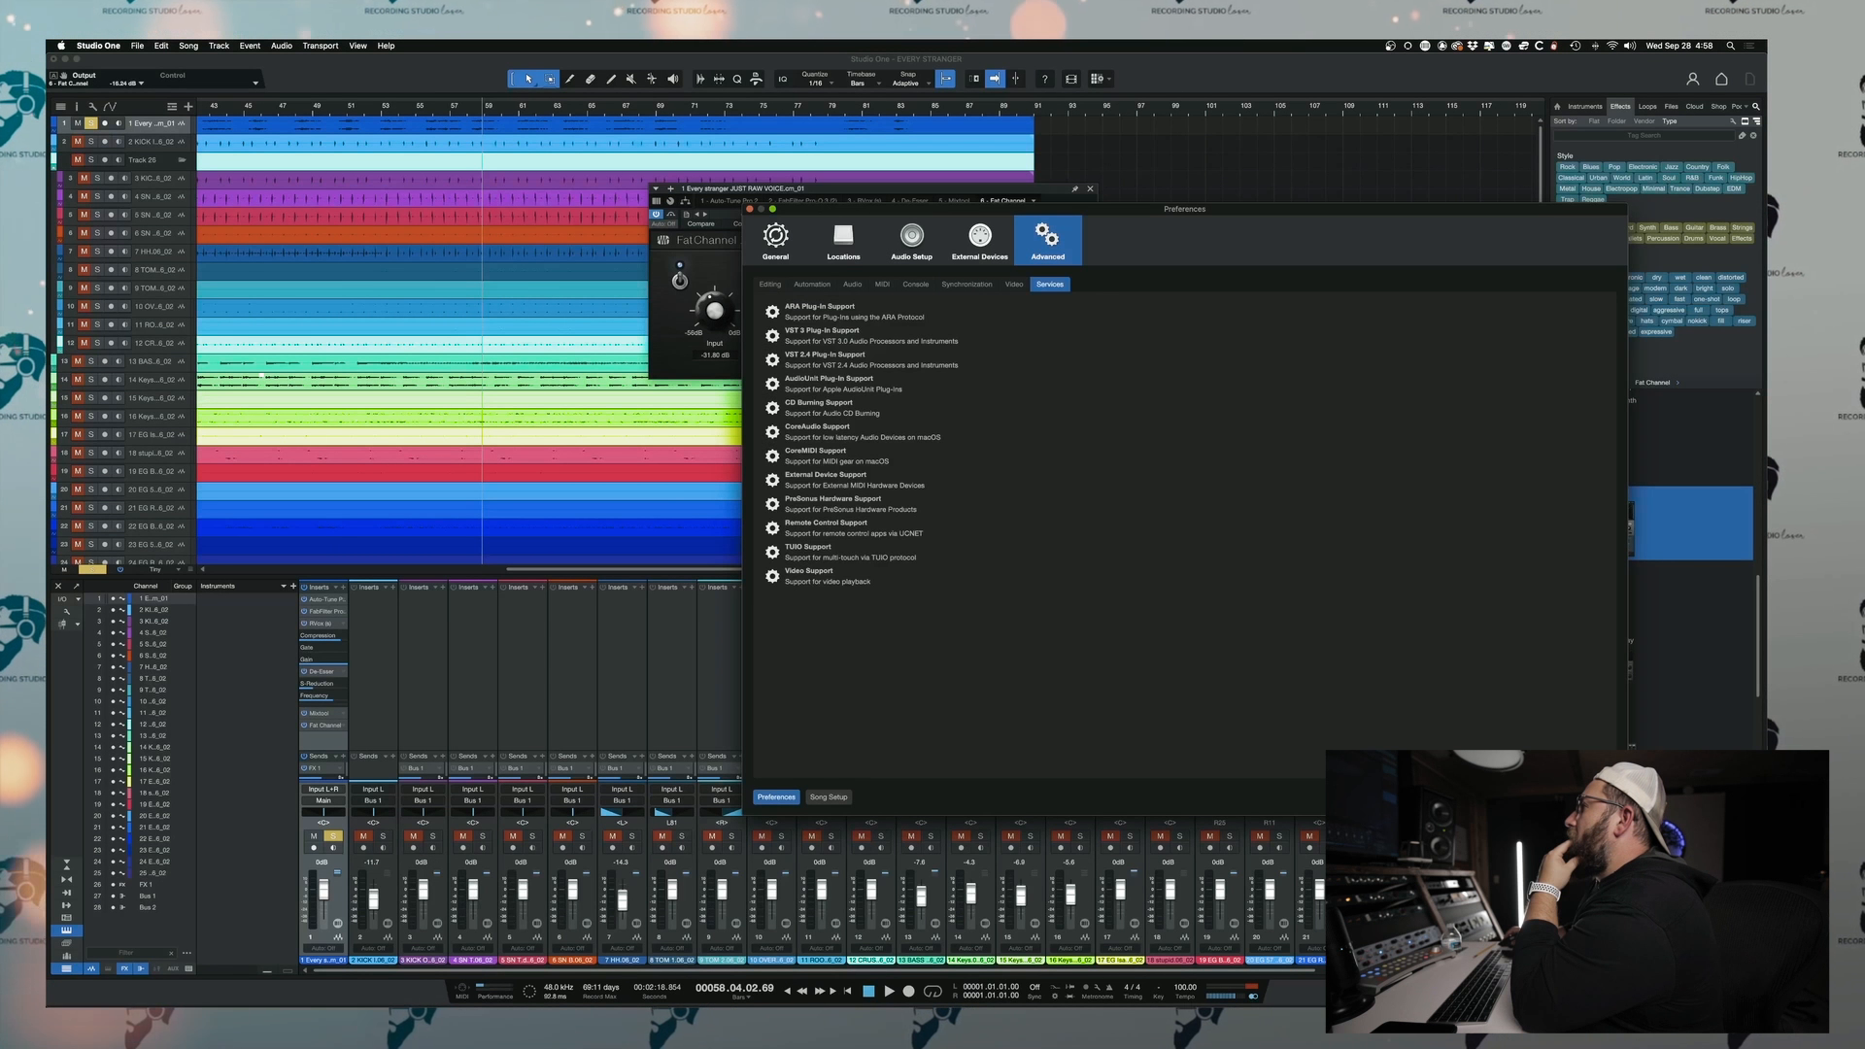
pyautogui.press('Escape')
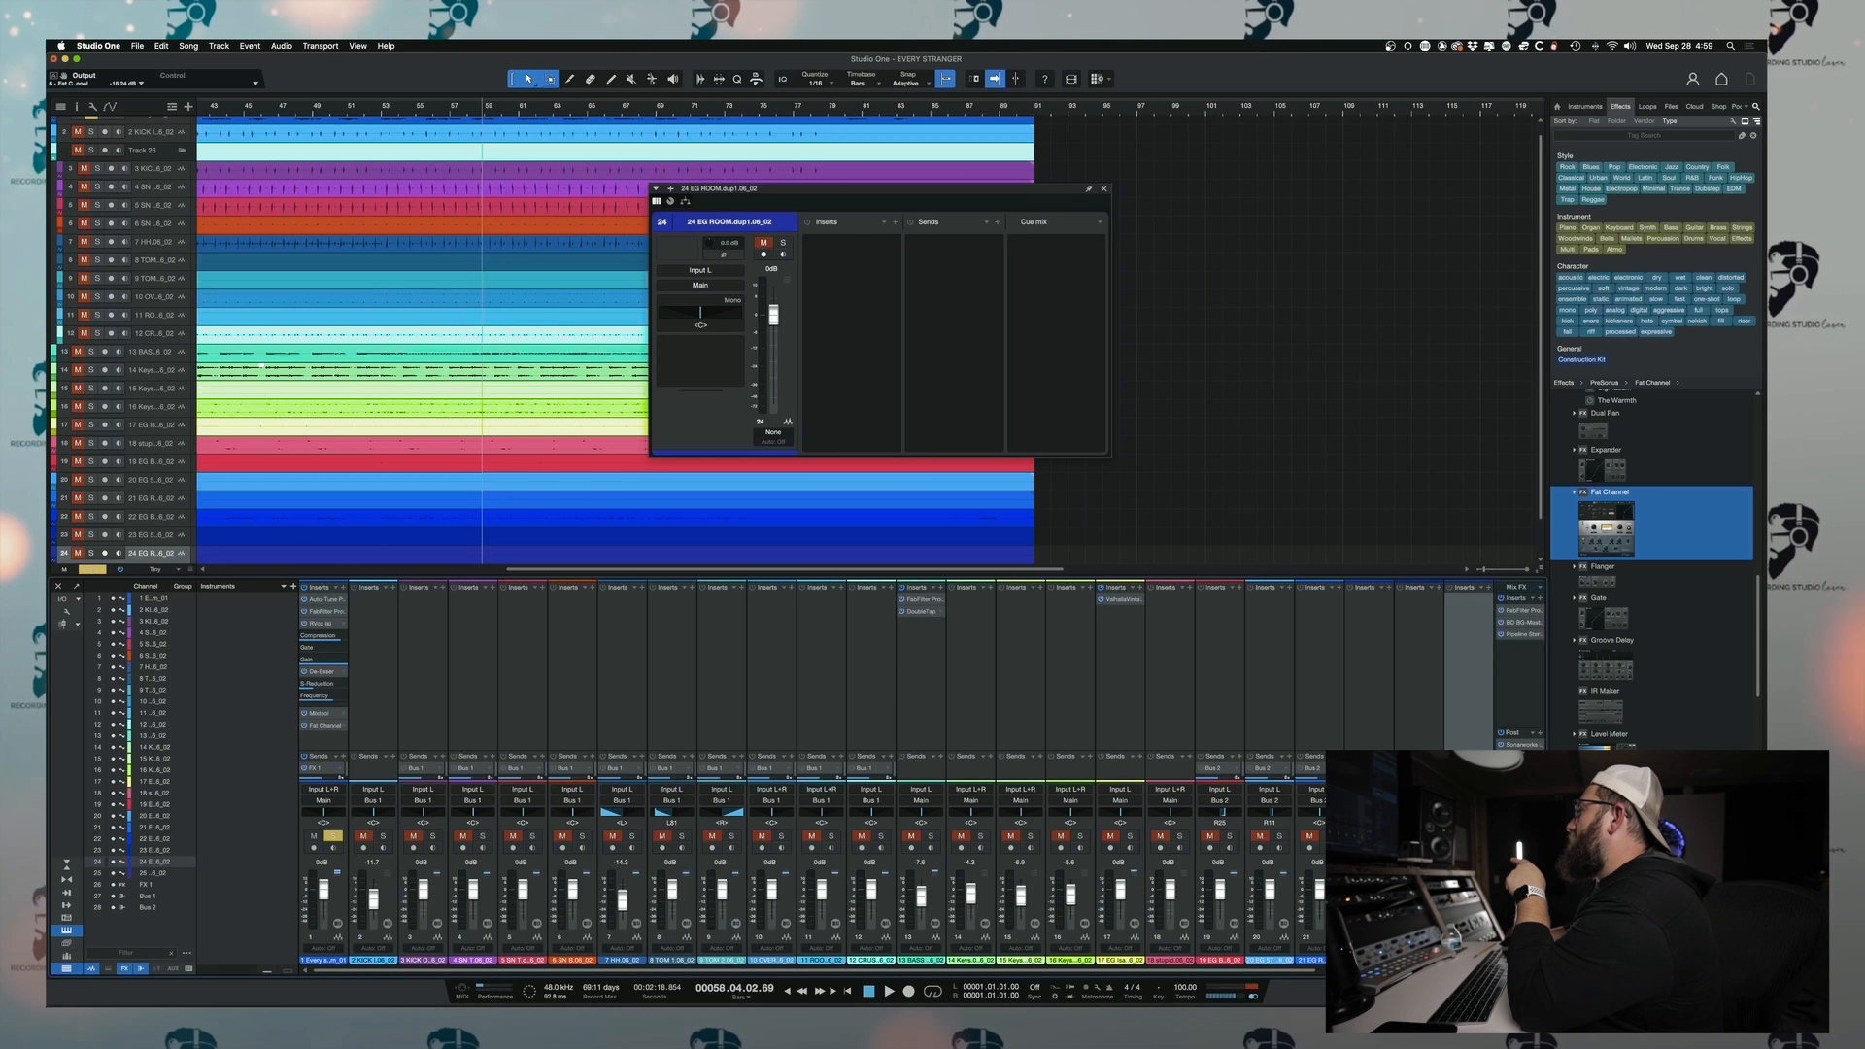
# - In the lead vocal's channel overview, adjust the Fat Channel compressor's output and set the level meter to Peak/RMS
pyautogui.click(316, 913)
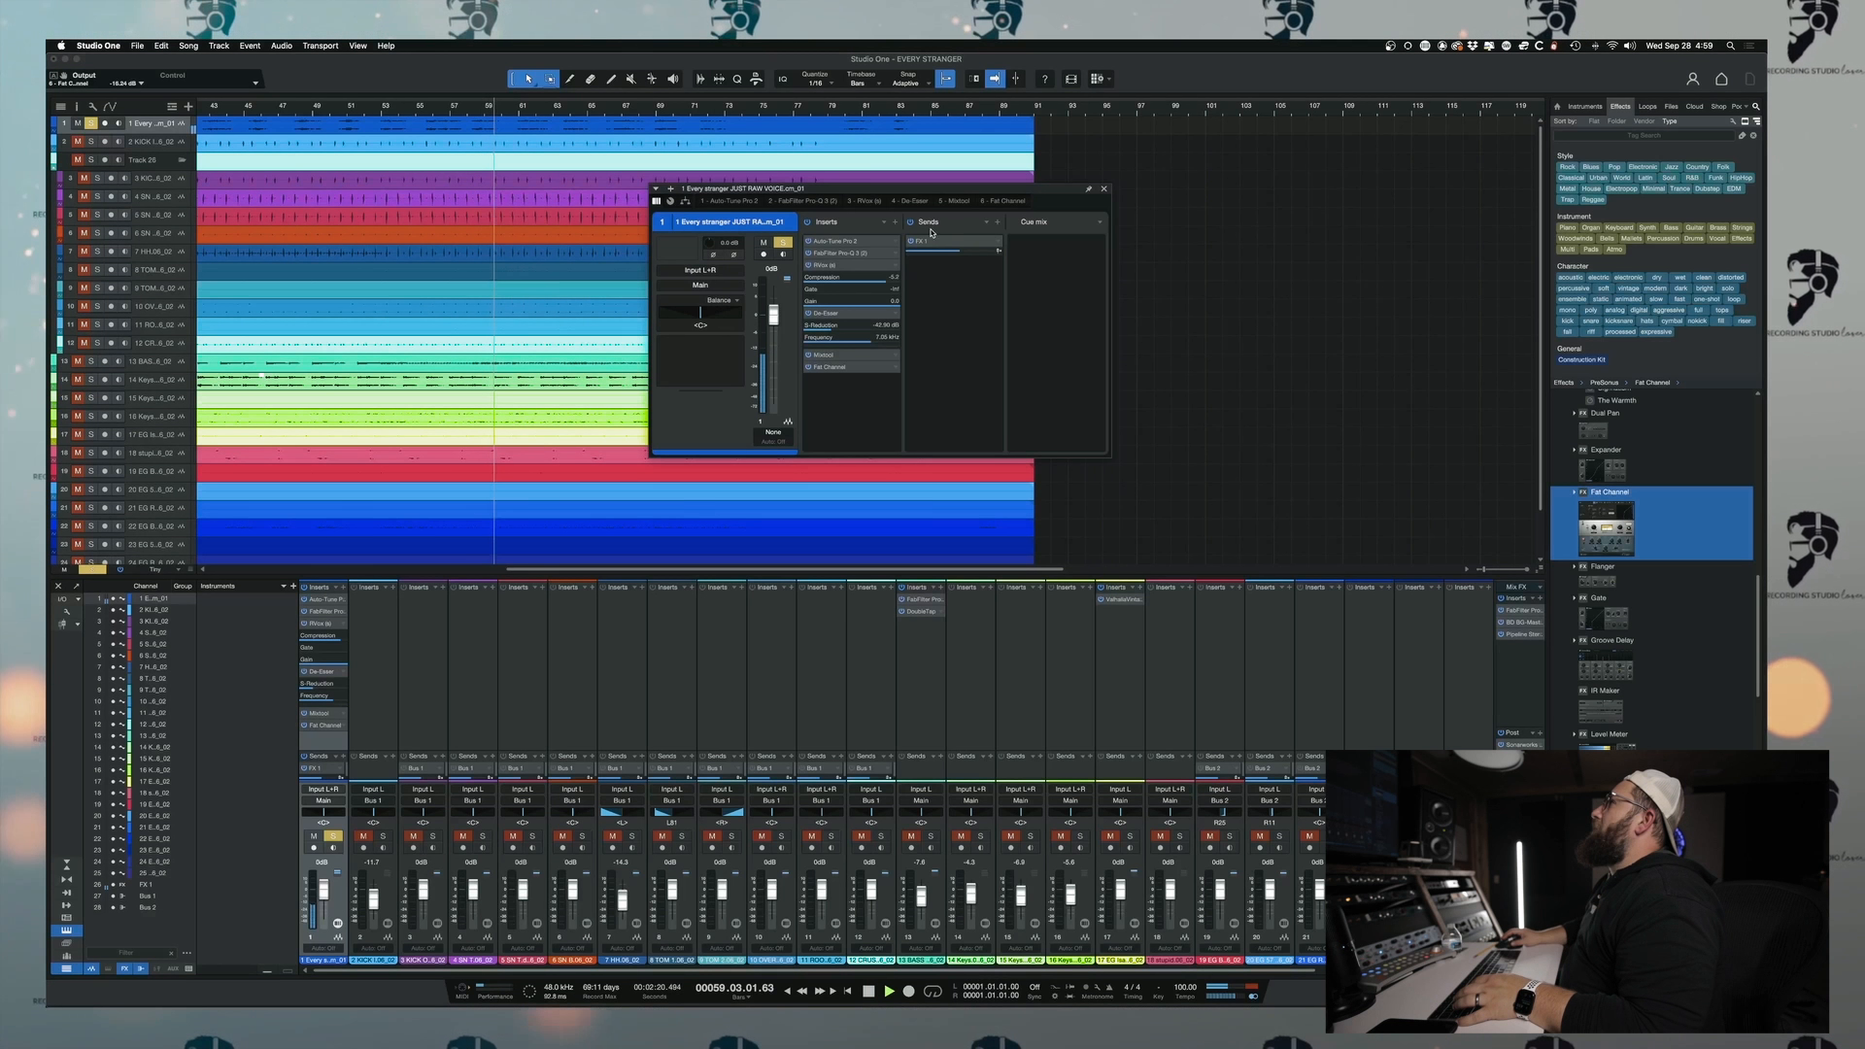
pyautogui.click(831, 366)
pyautogui.moveTo(854, 427); pyautogui.dragTo(893, 431)
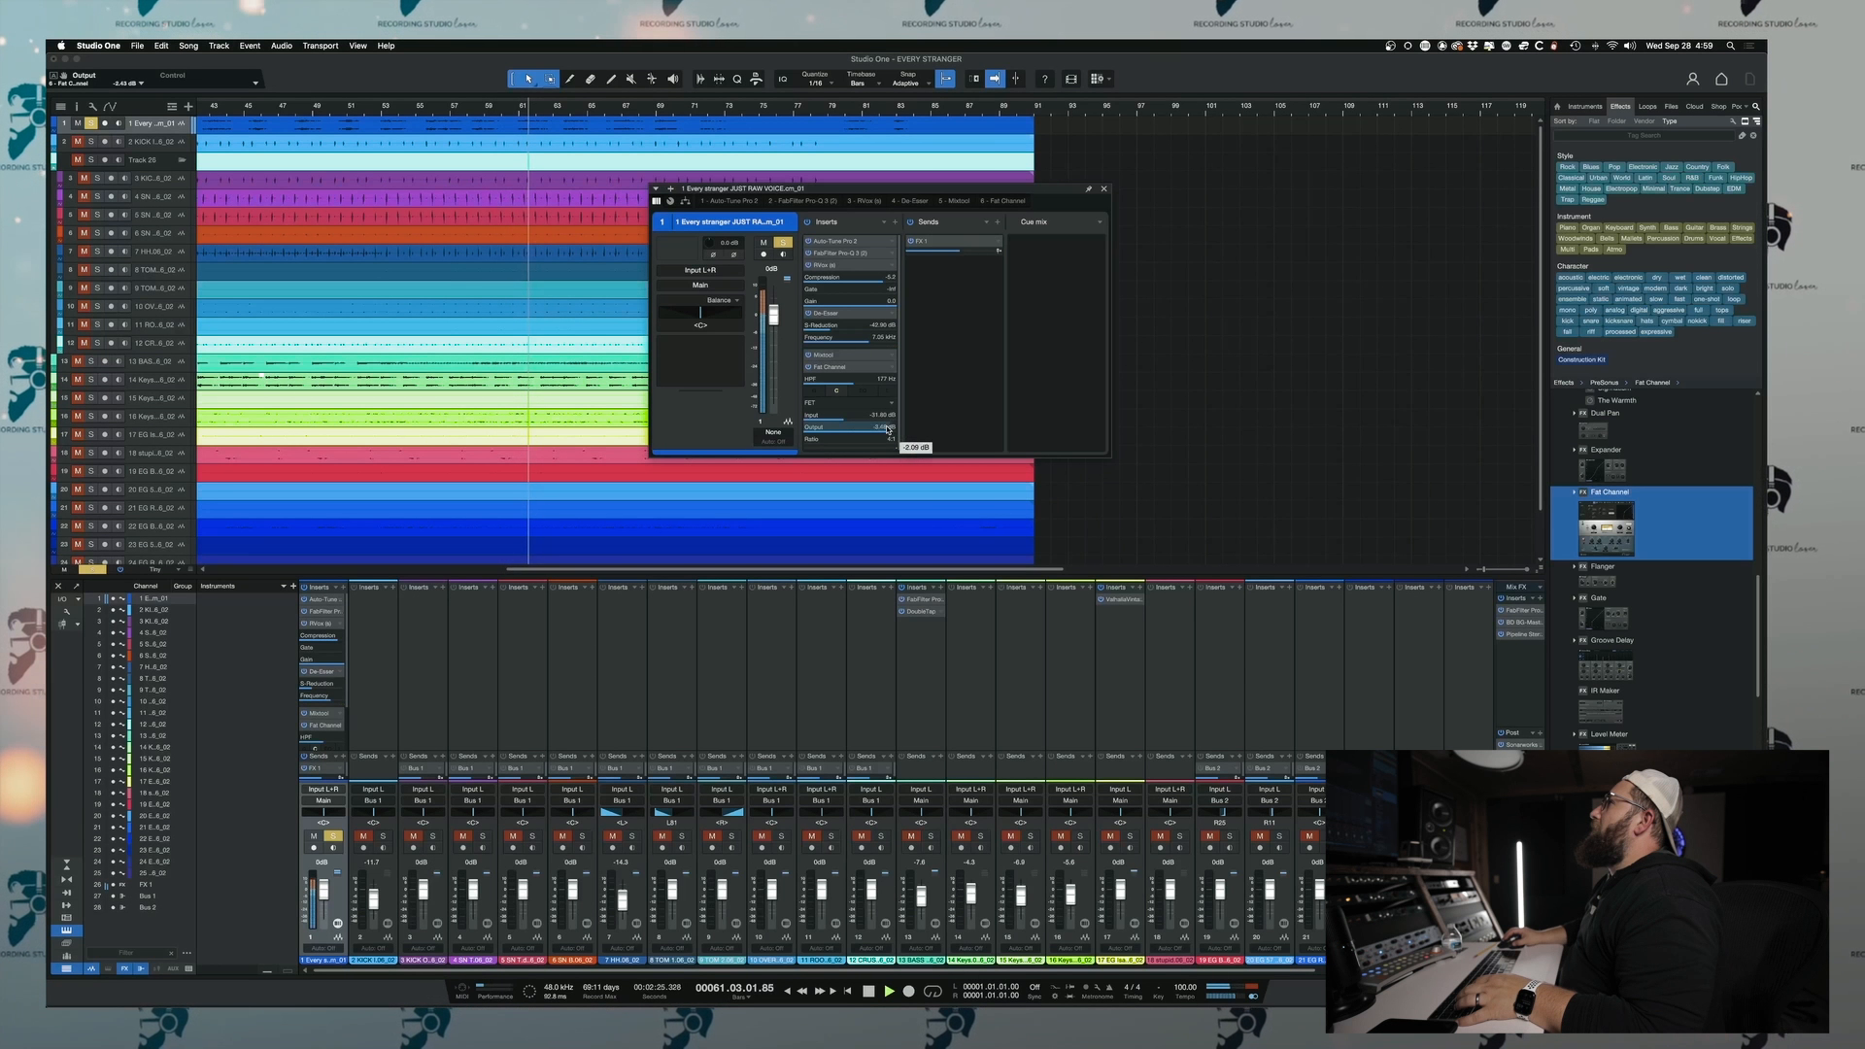
pyautogui.rightClick(769, 340)
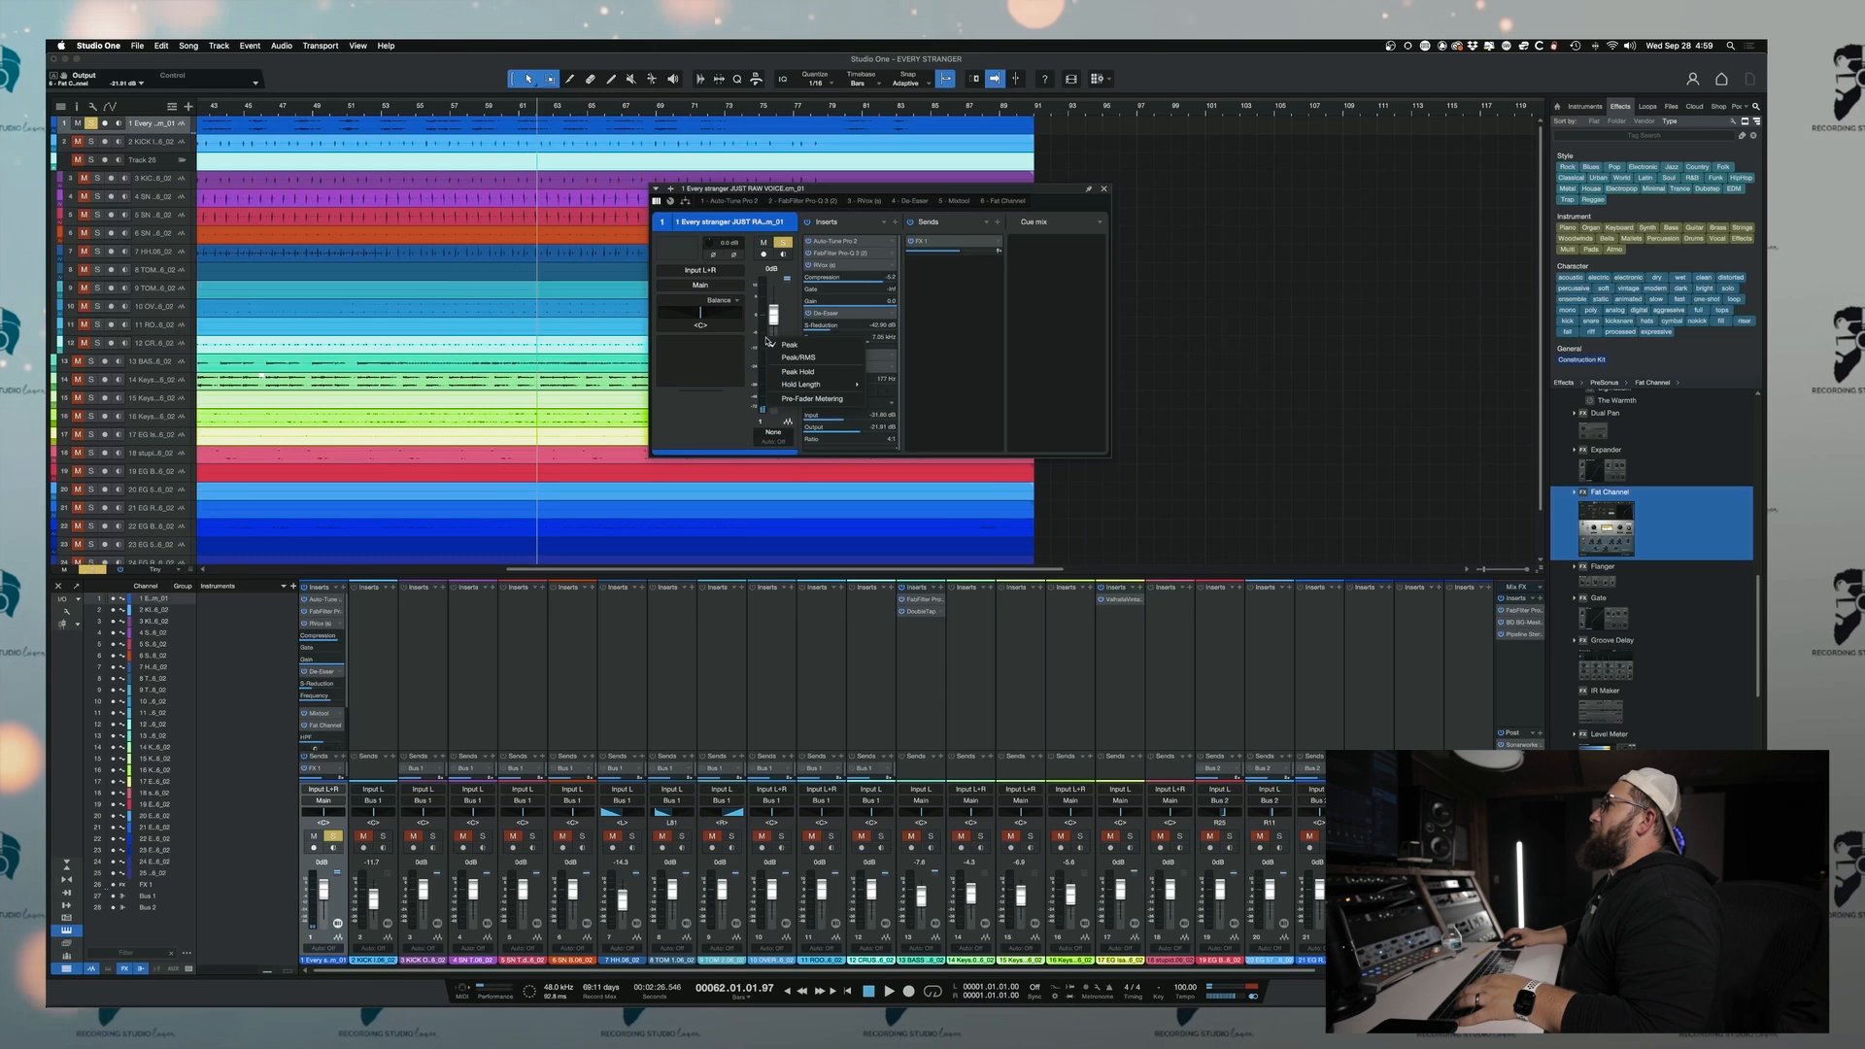
pyautogui.click(797, 357)
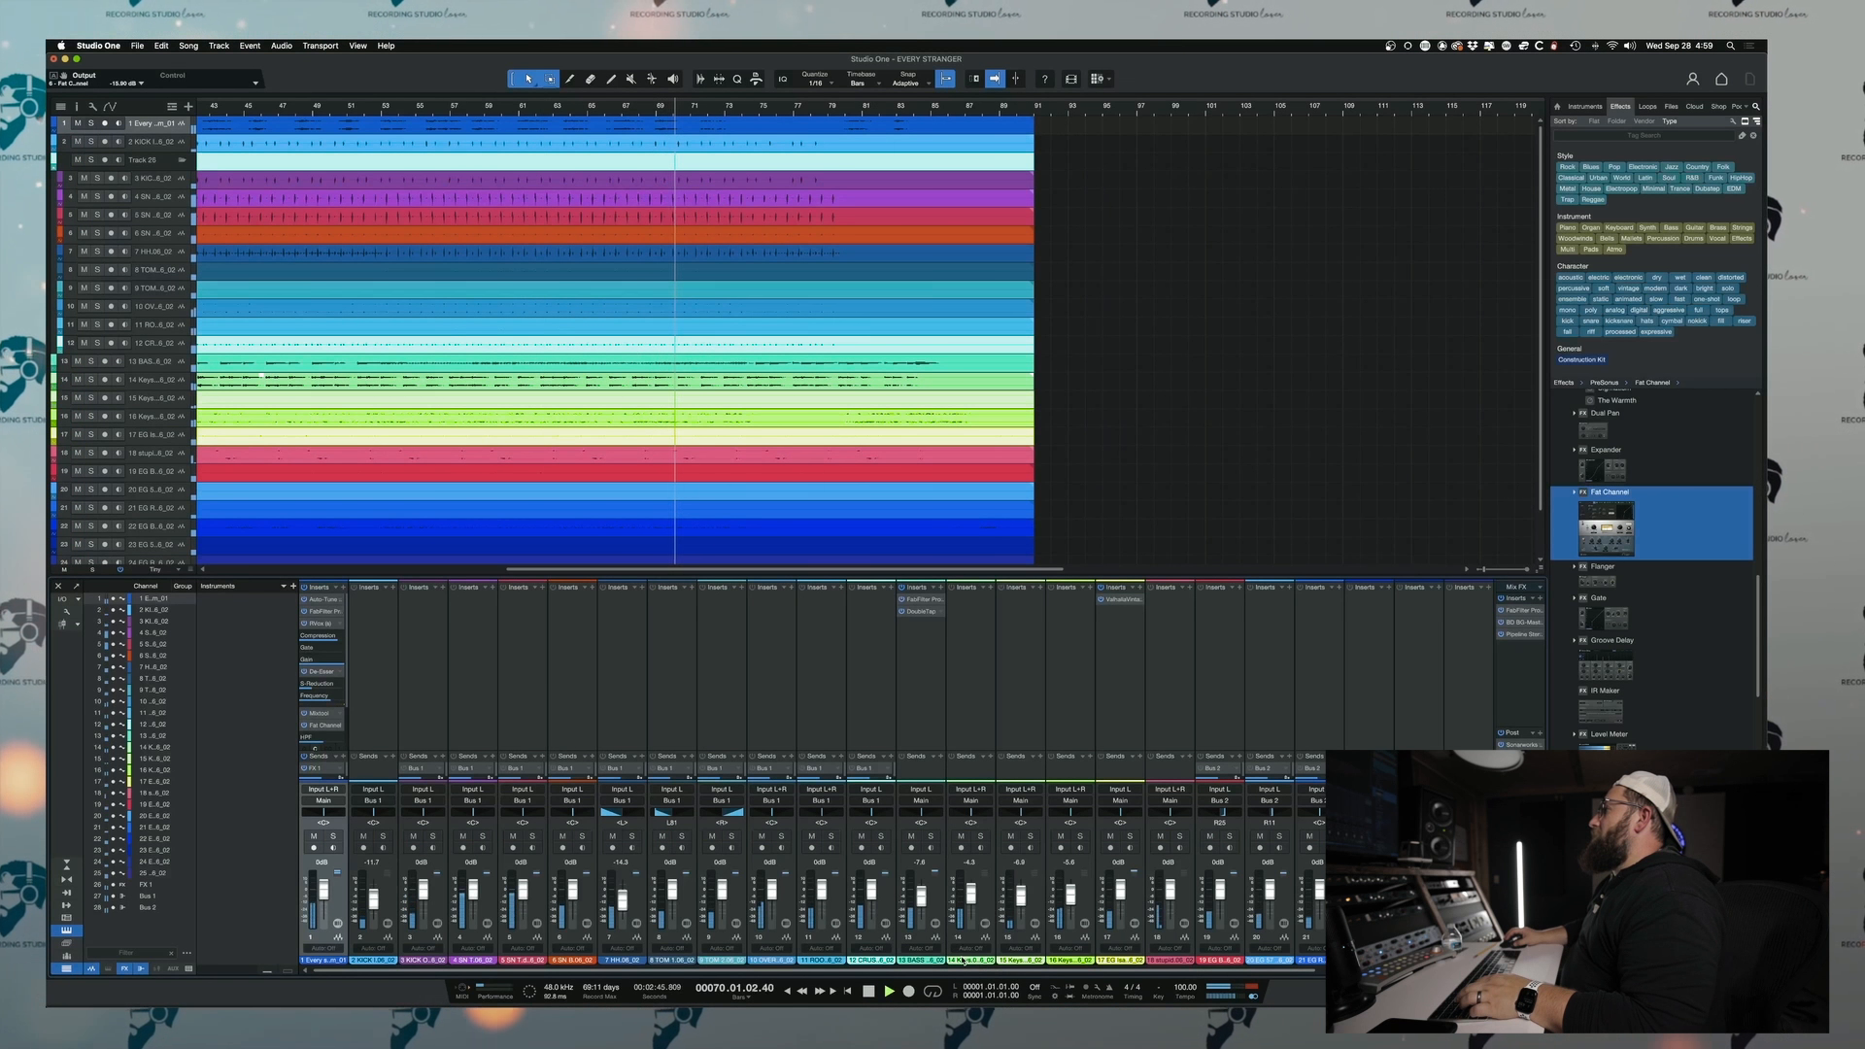
# - Lower the volume of the keys channels 14, 15 and 16 during playback
pyautogui.click(996, 907)
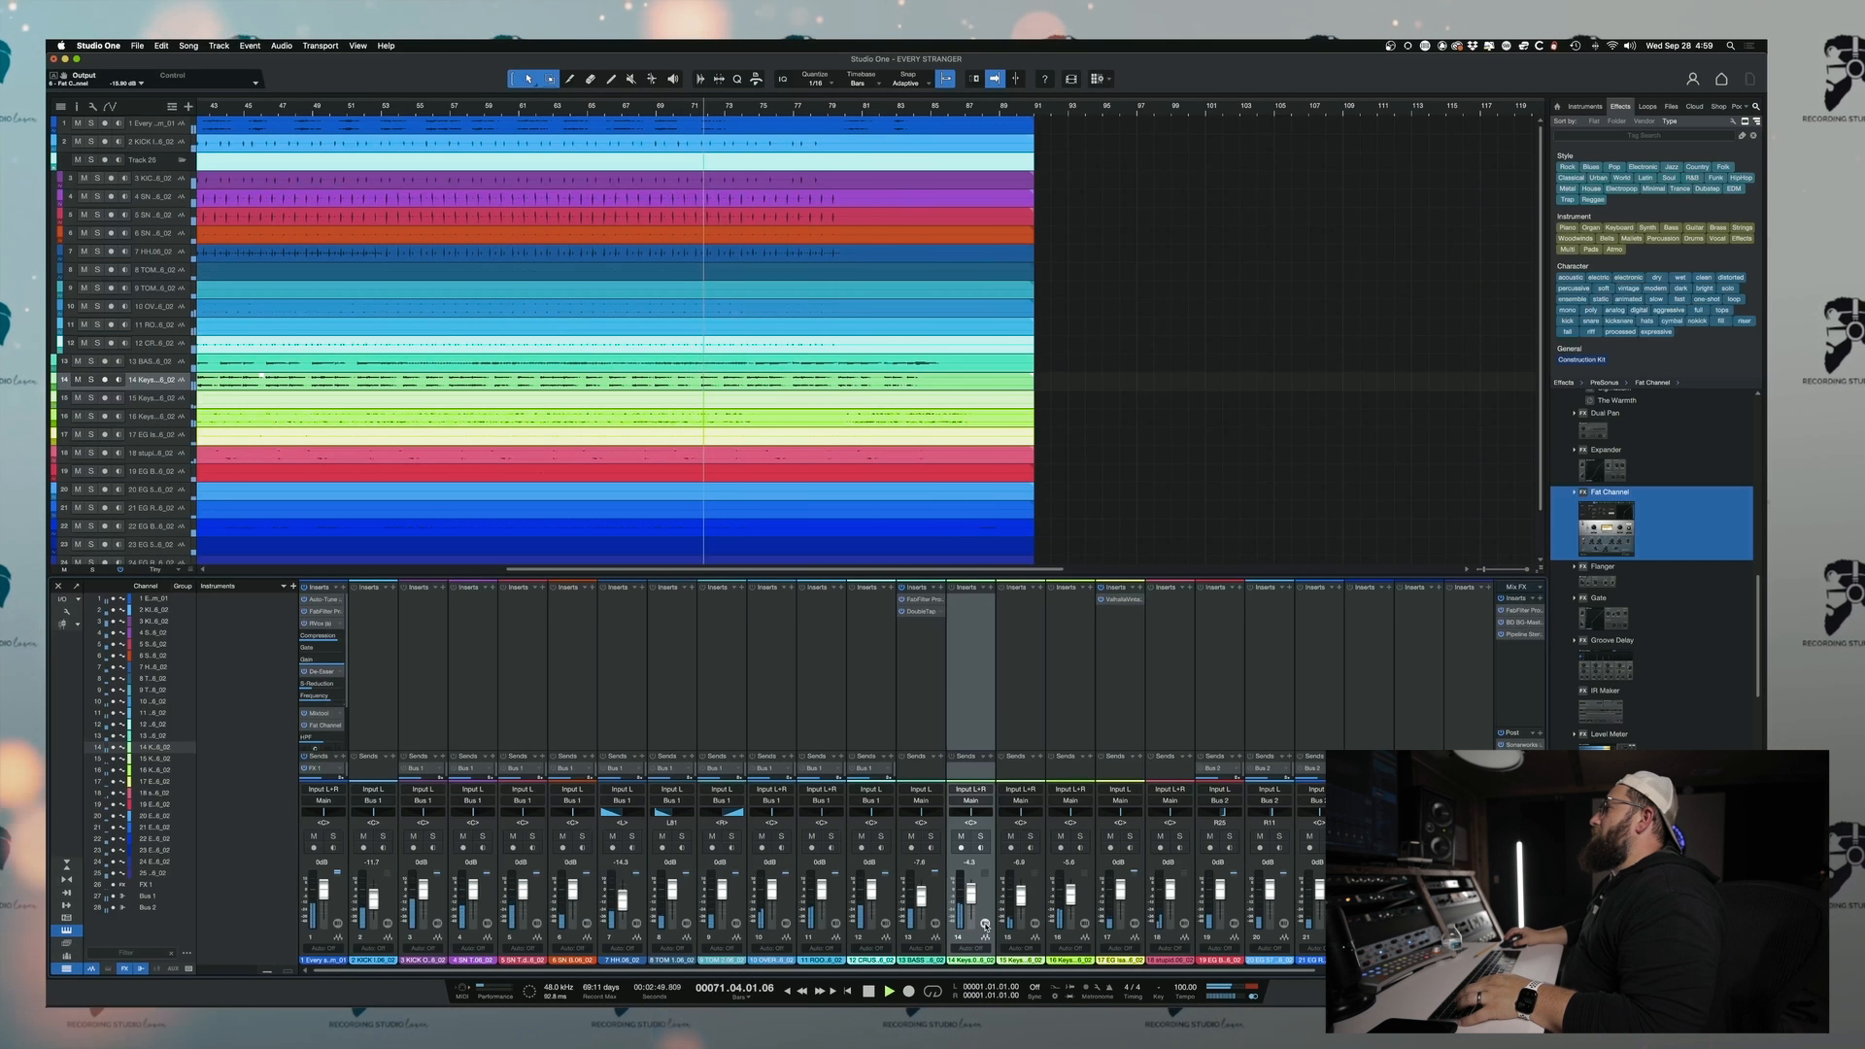
pyautogui.click(986, 918)
pyautogui.moveTo(772, 329); pyautogui.dragTo(773, 334)
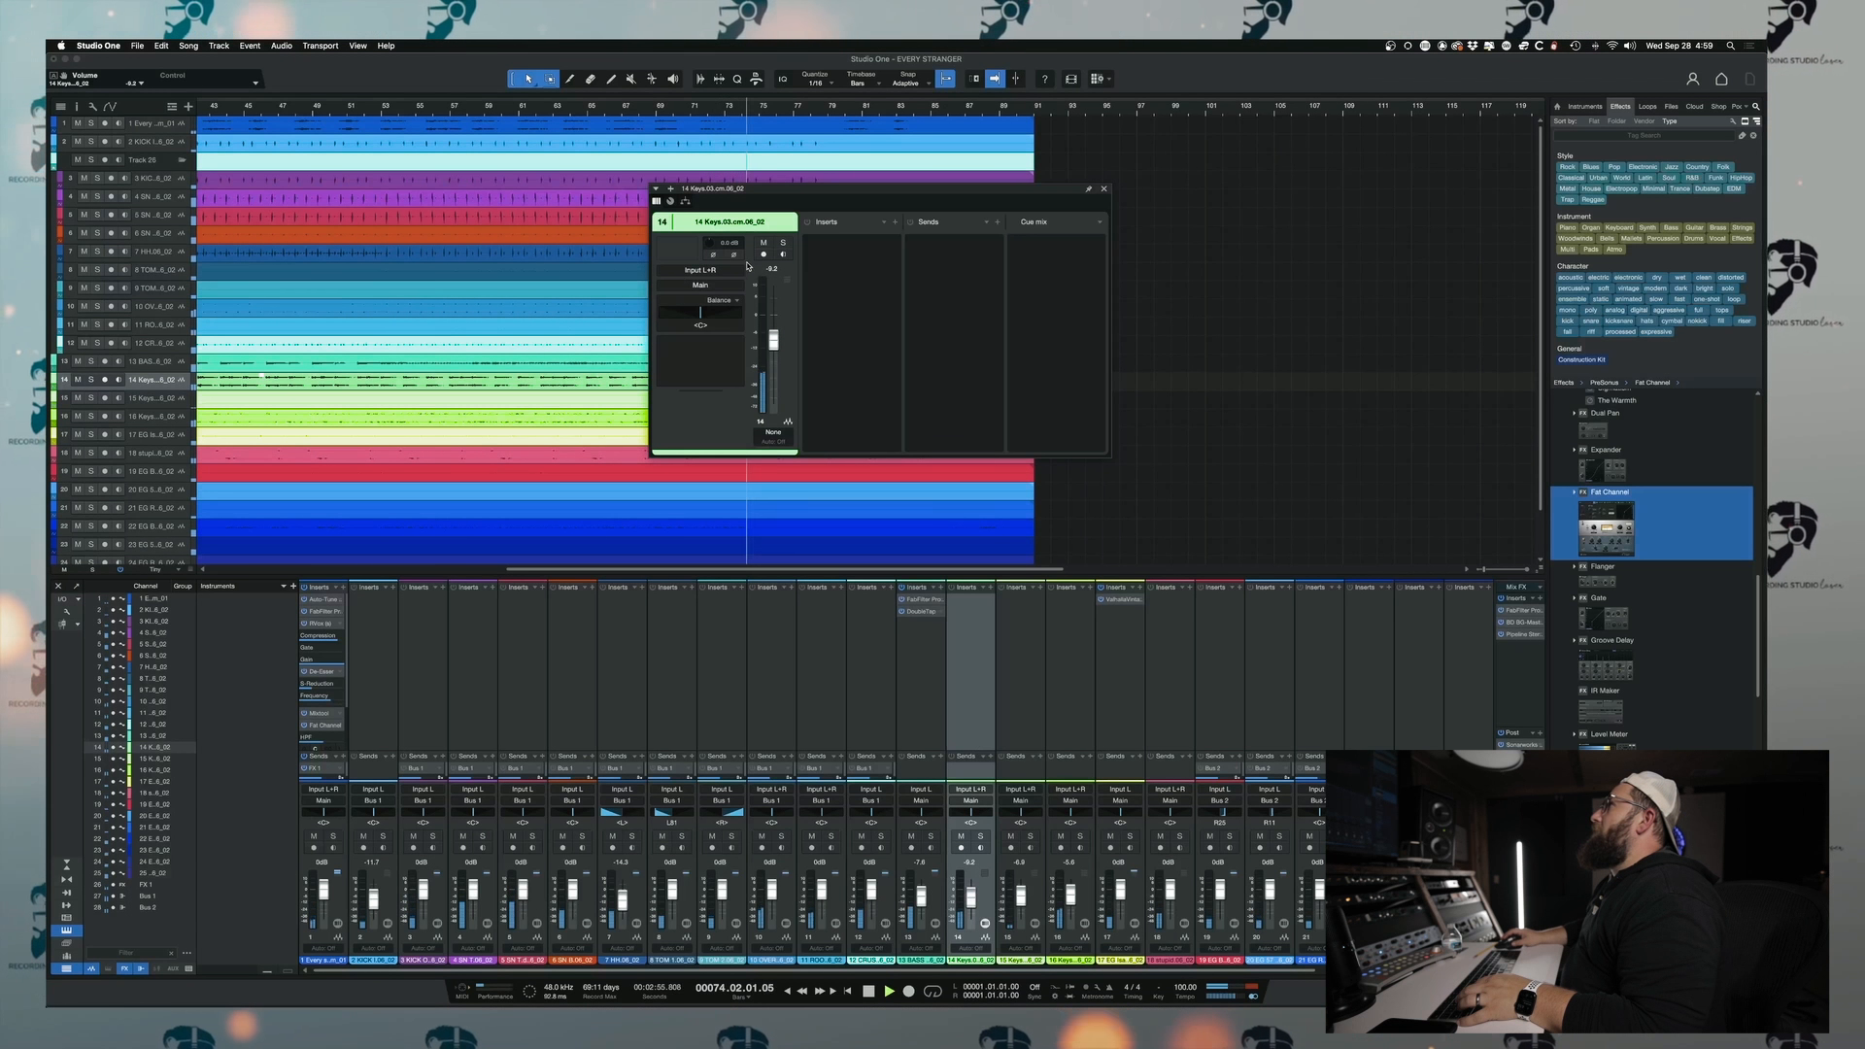
pyautogui.moveTo(1020, 893); pyautogui.dragTo(1067, 898)
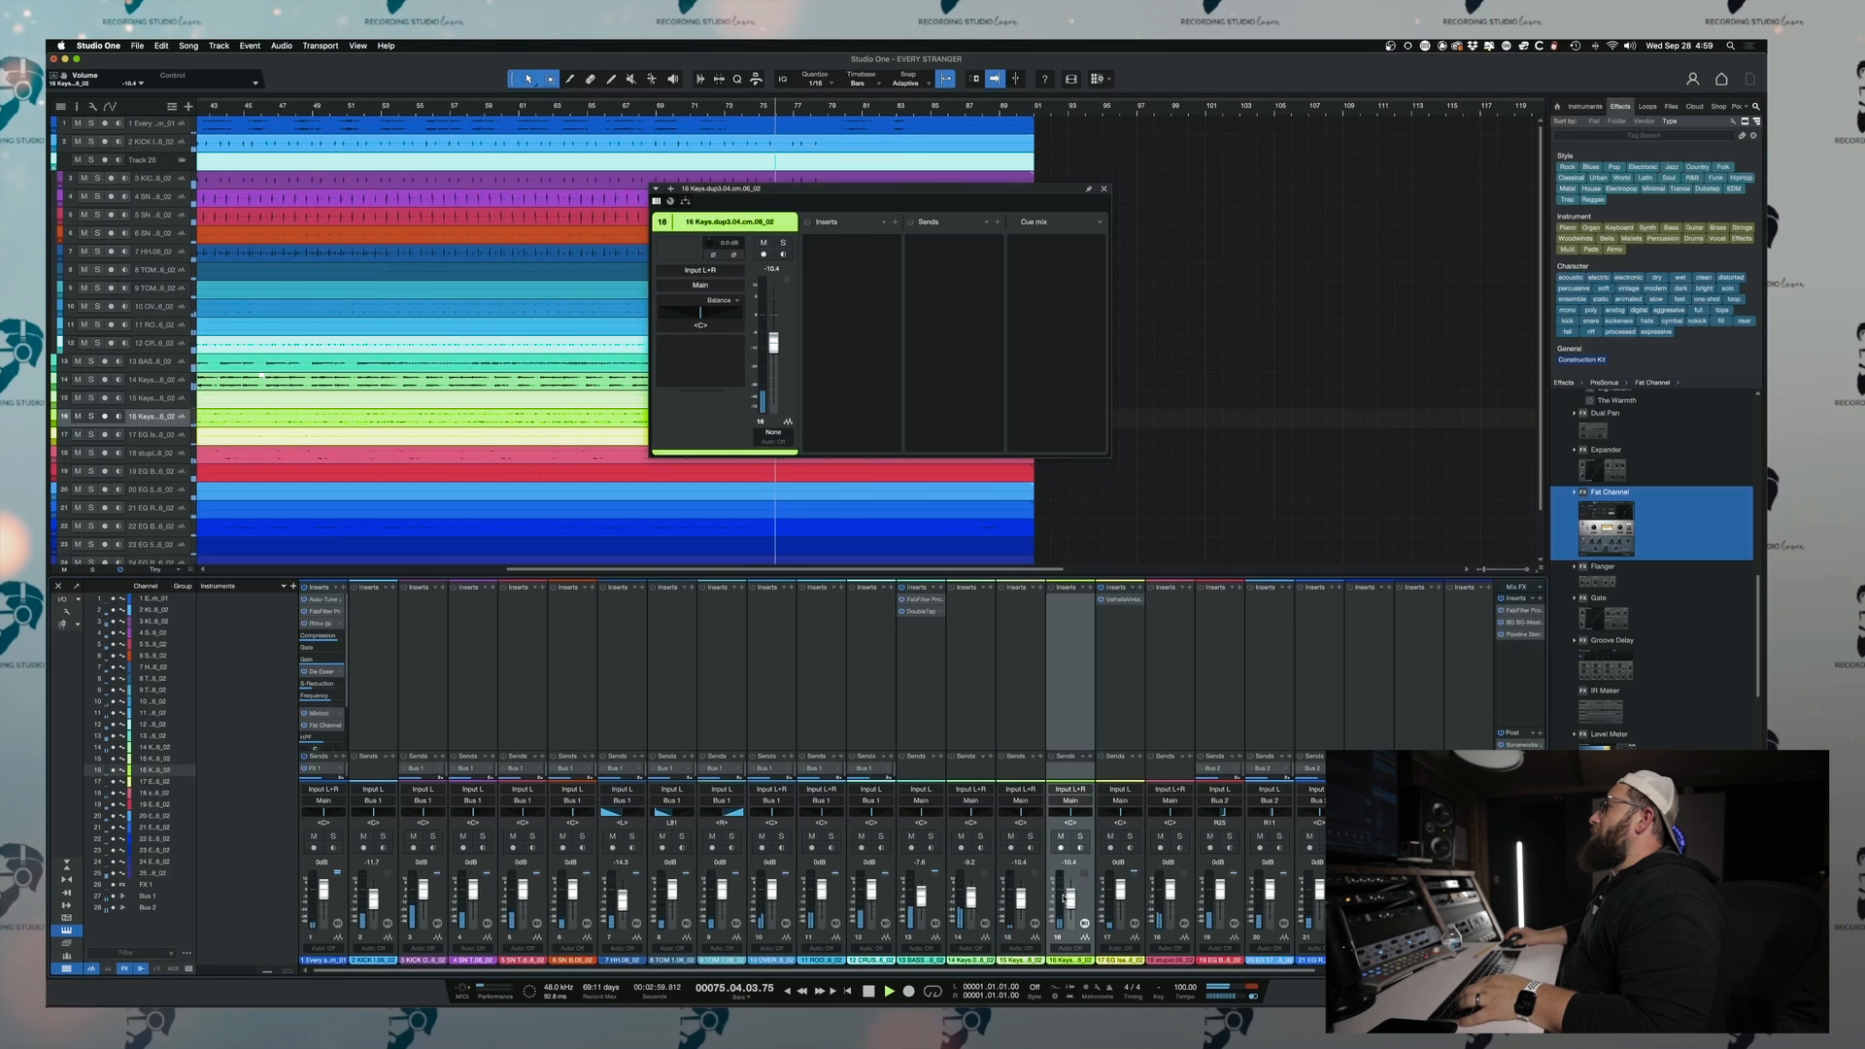
# - Insert the FIRETHECLIP clipper at the end of the main output's effects chain
pyautogui.click(358, 105)
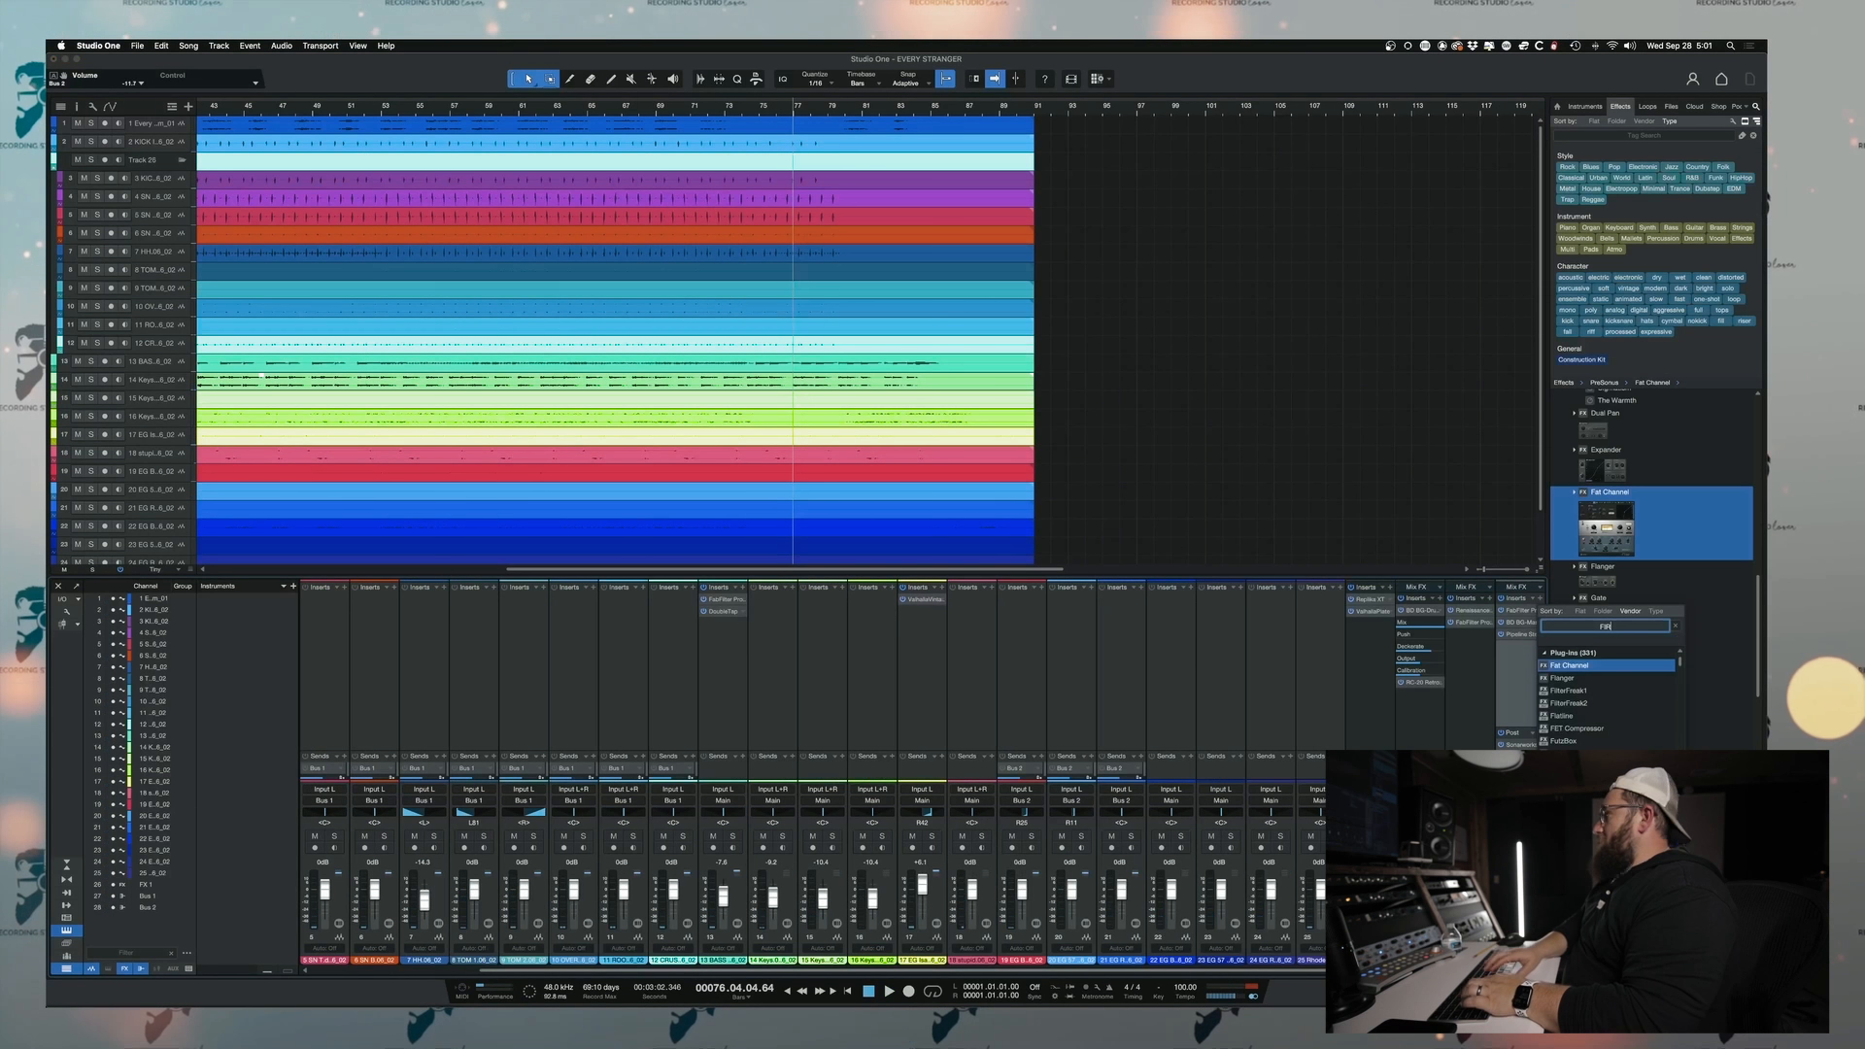
pyautogui.click(1518, 646)
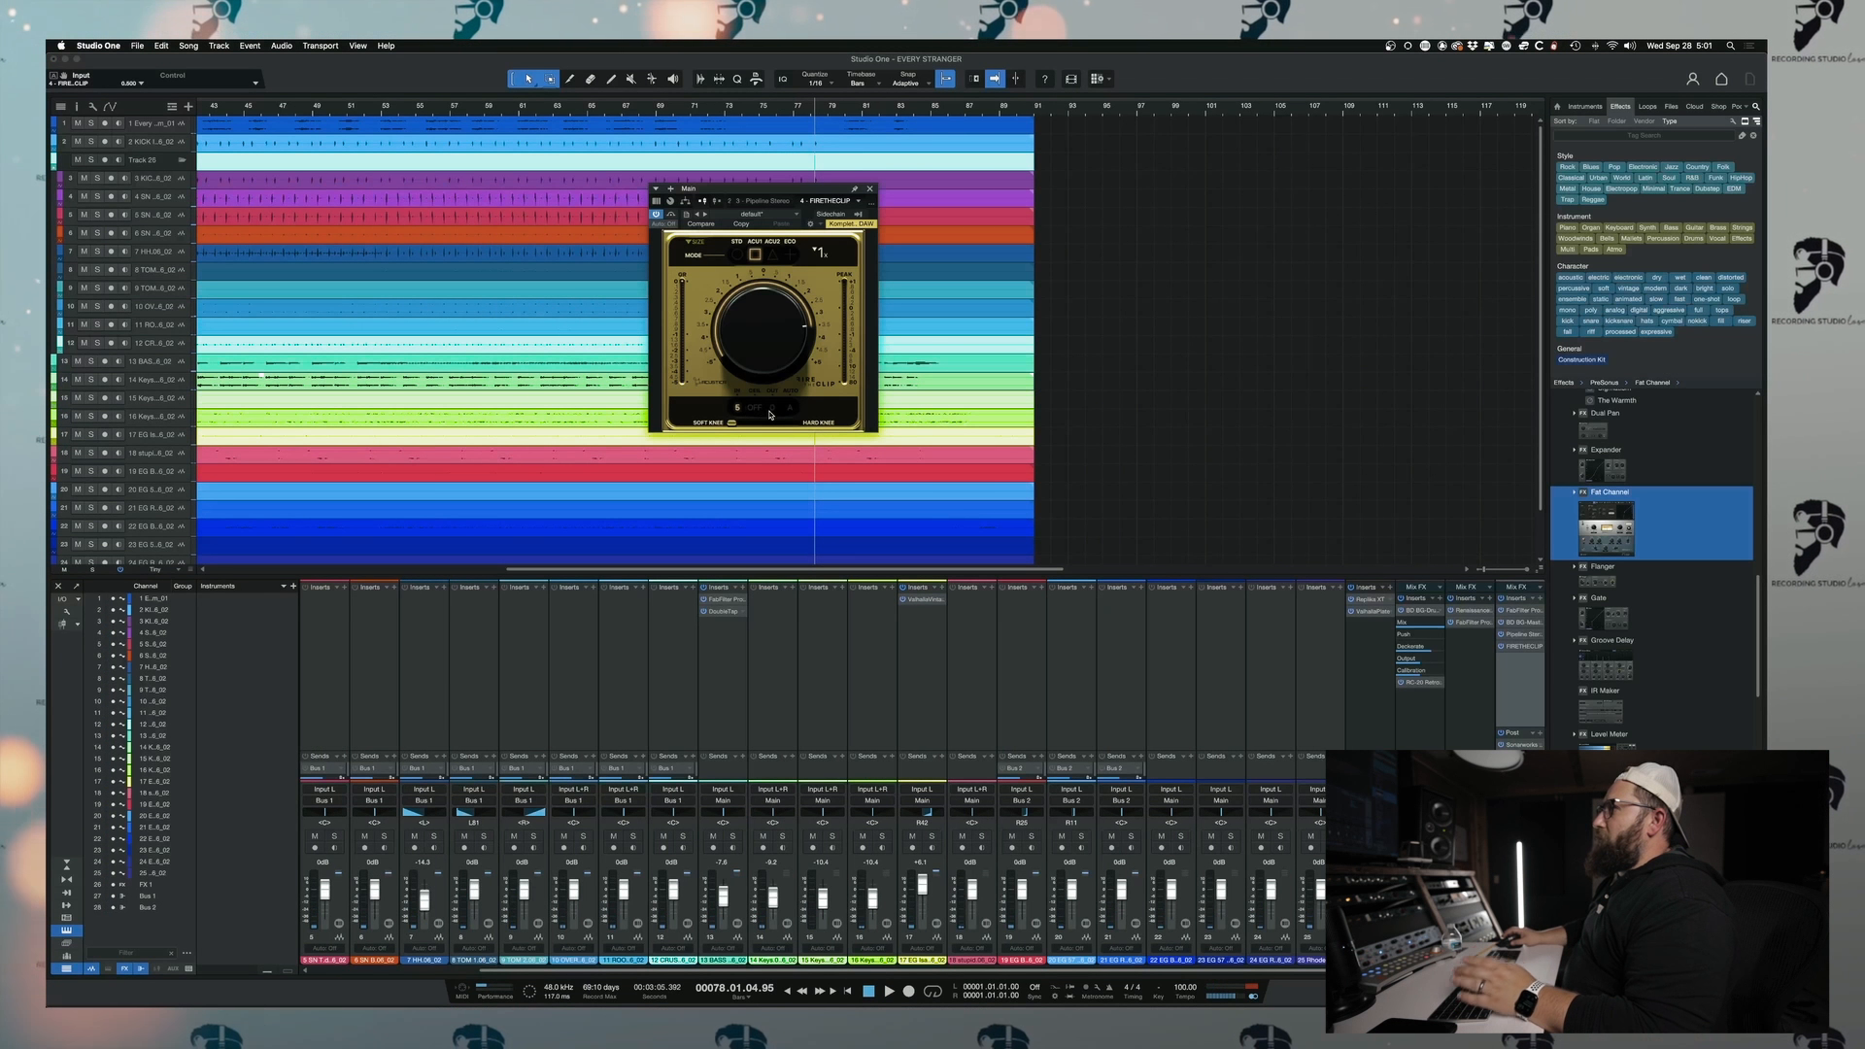
pyautogui.click(820, 252)
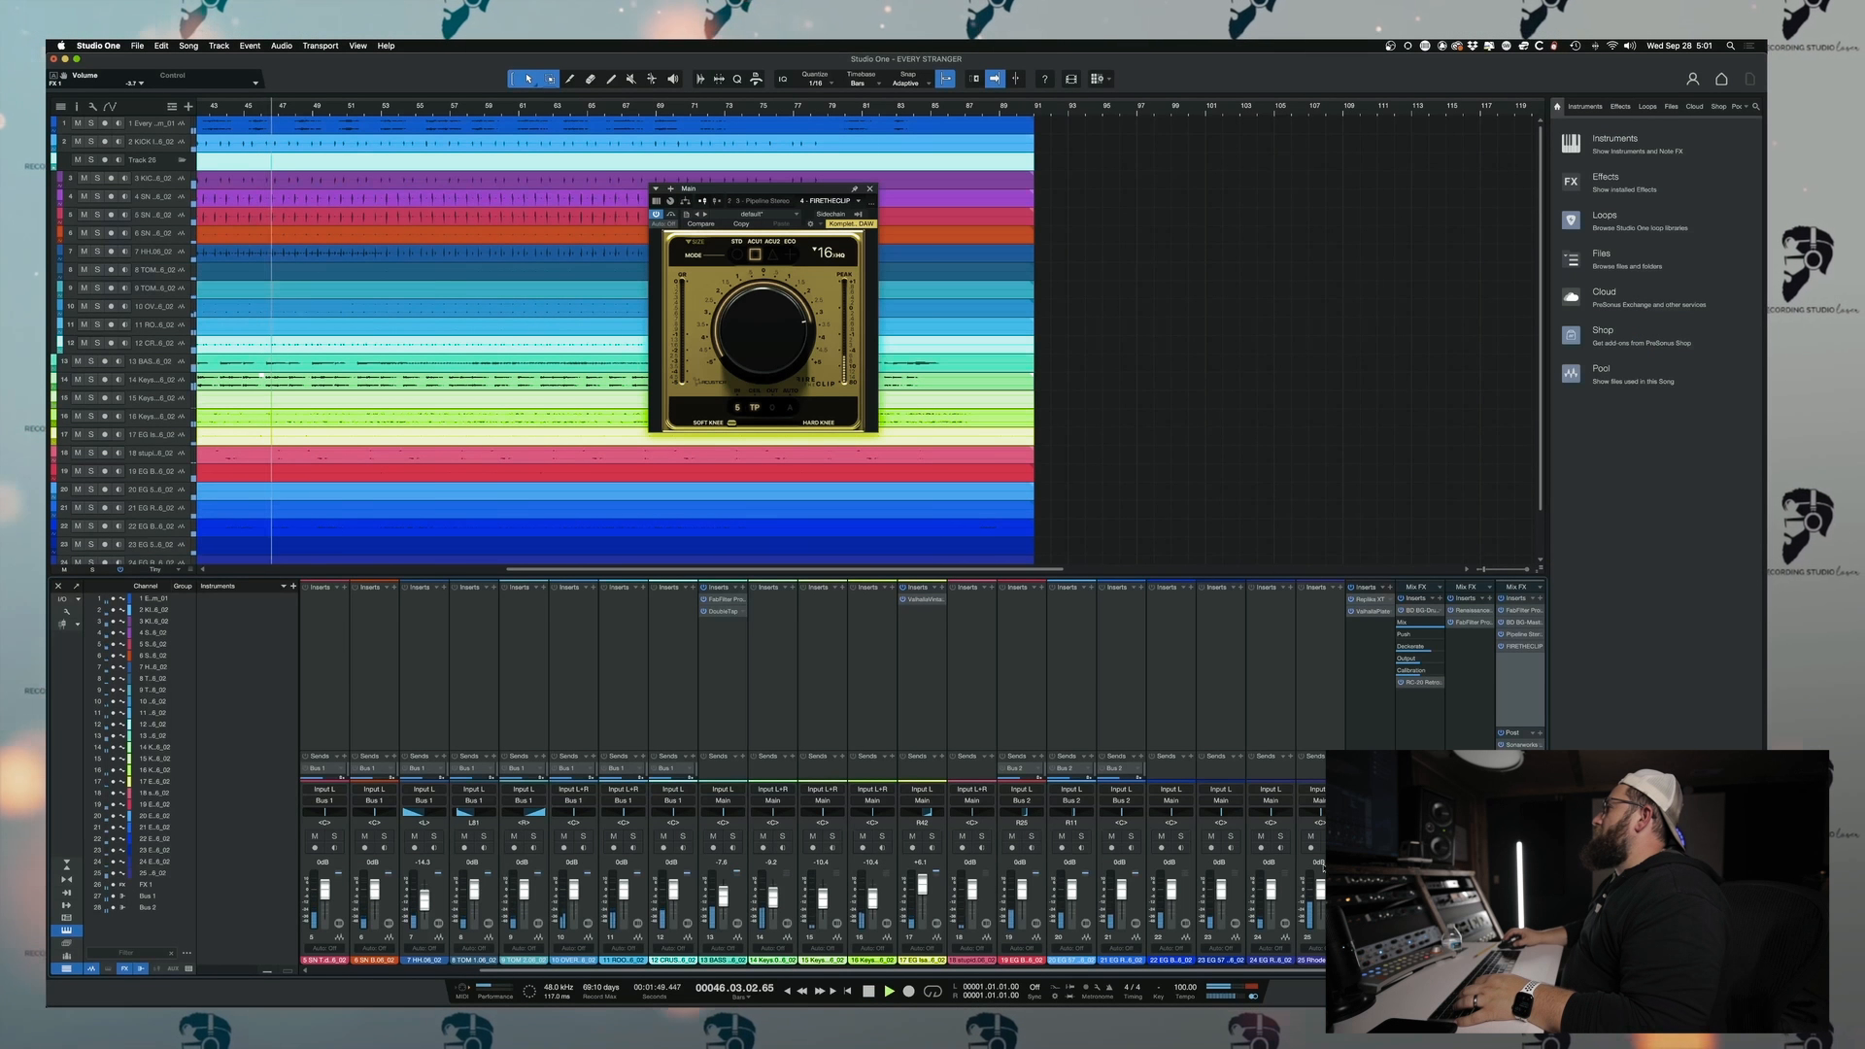
# - Solo the Rhodes channel and insert RCompressor Mono on it with a threshold of -15.0 and the Smooth mode
pyautogui.click(1301, 659)
pyautogui.press('s')
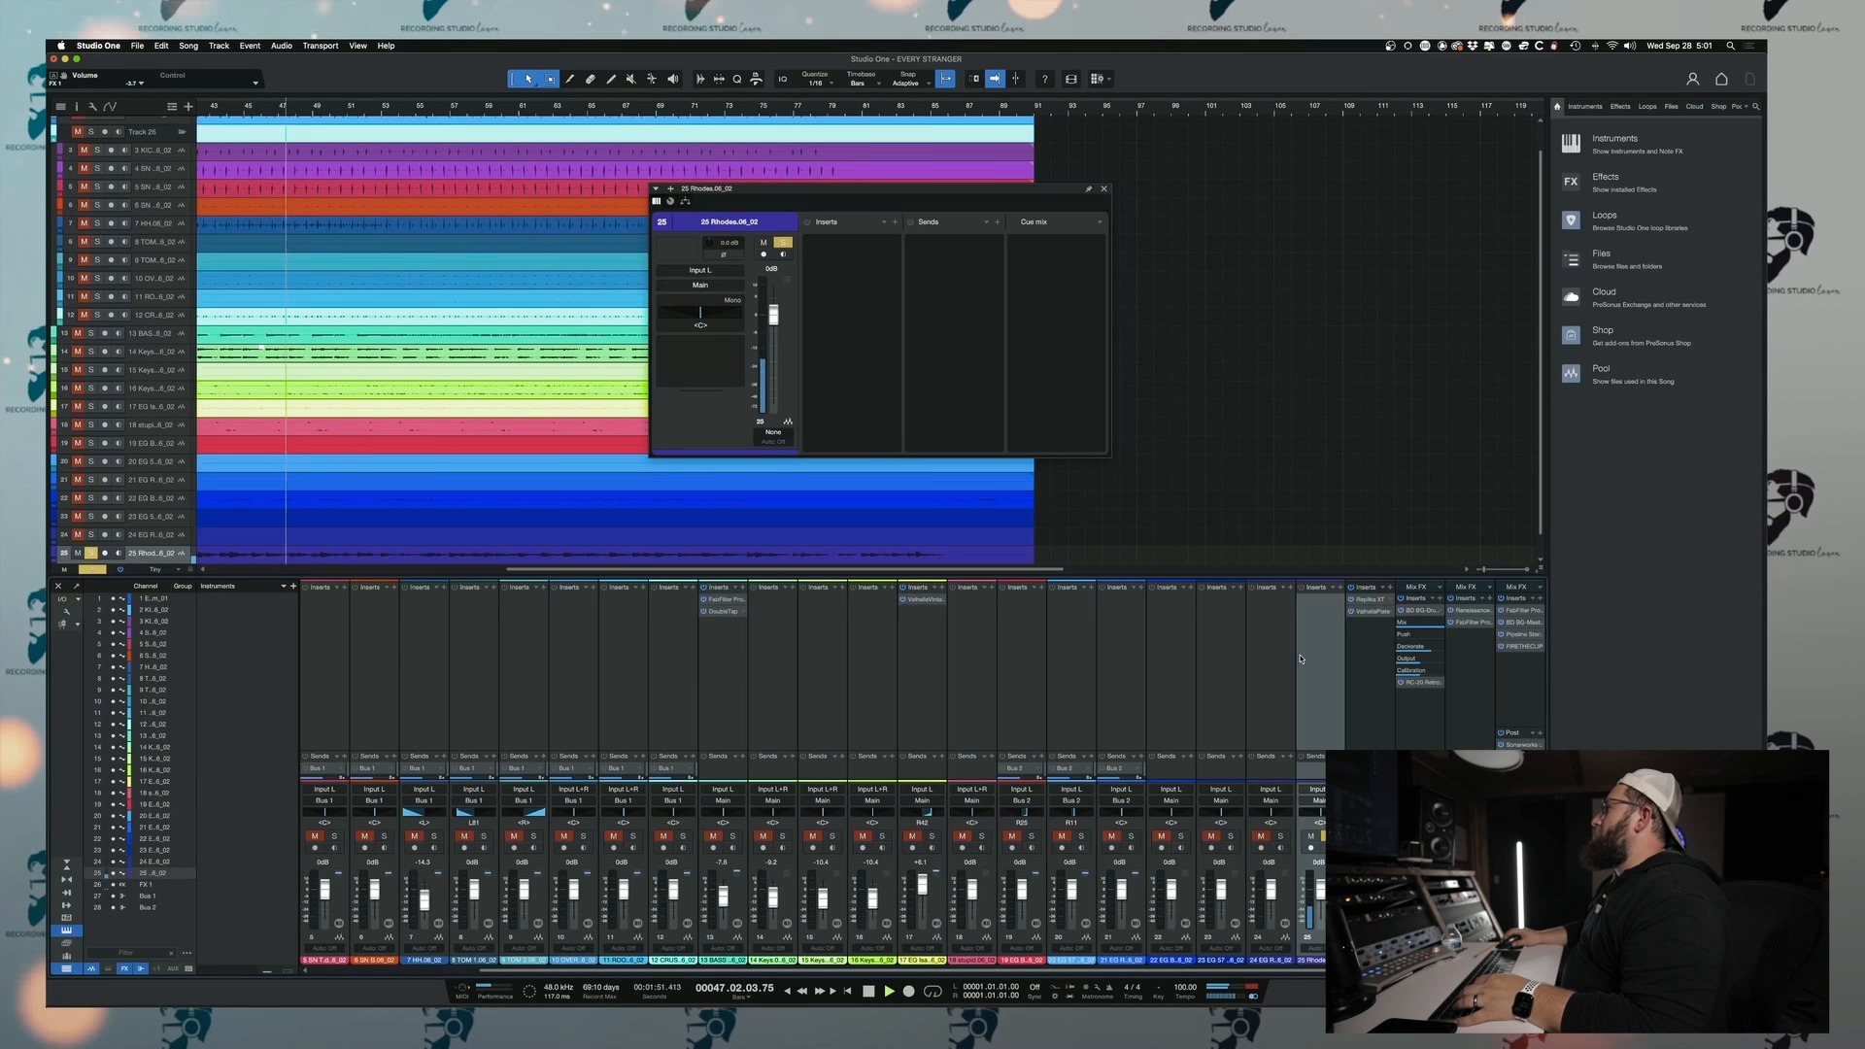
pyautogui.click(1338, 586)
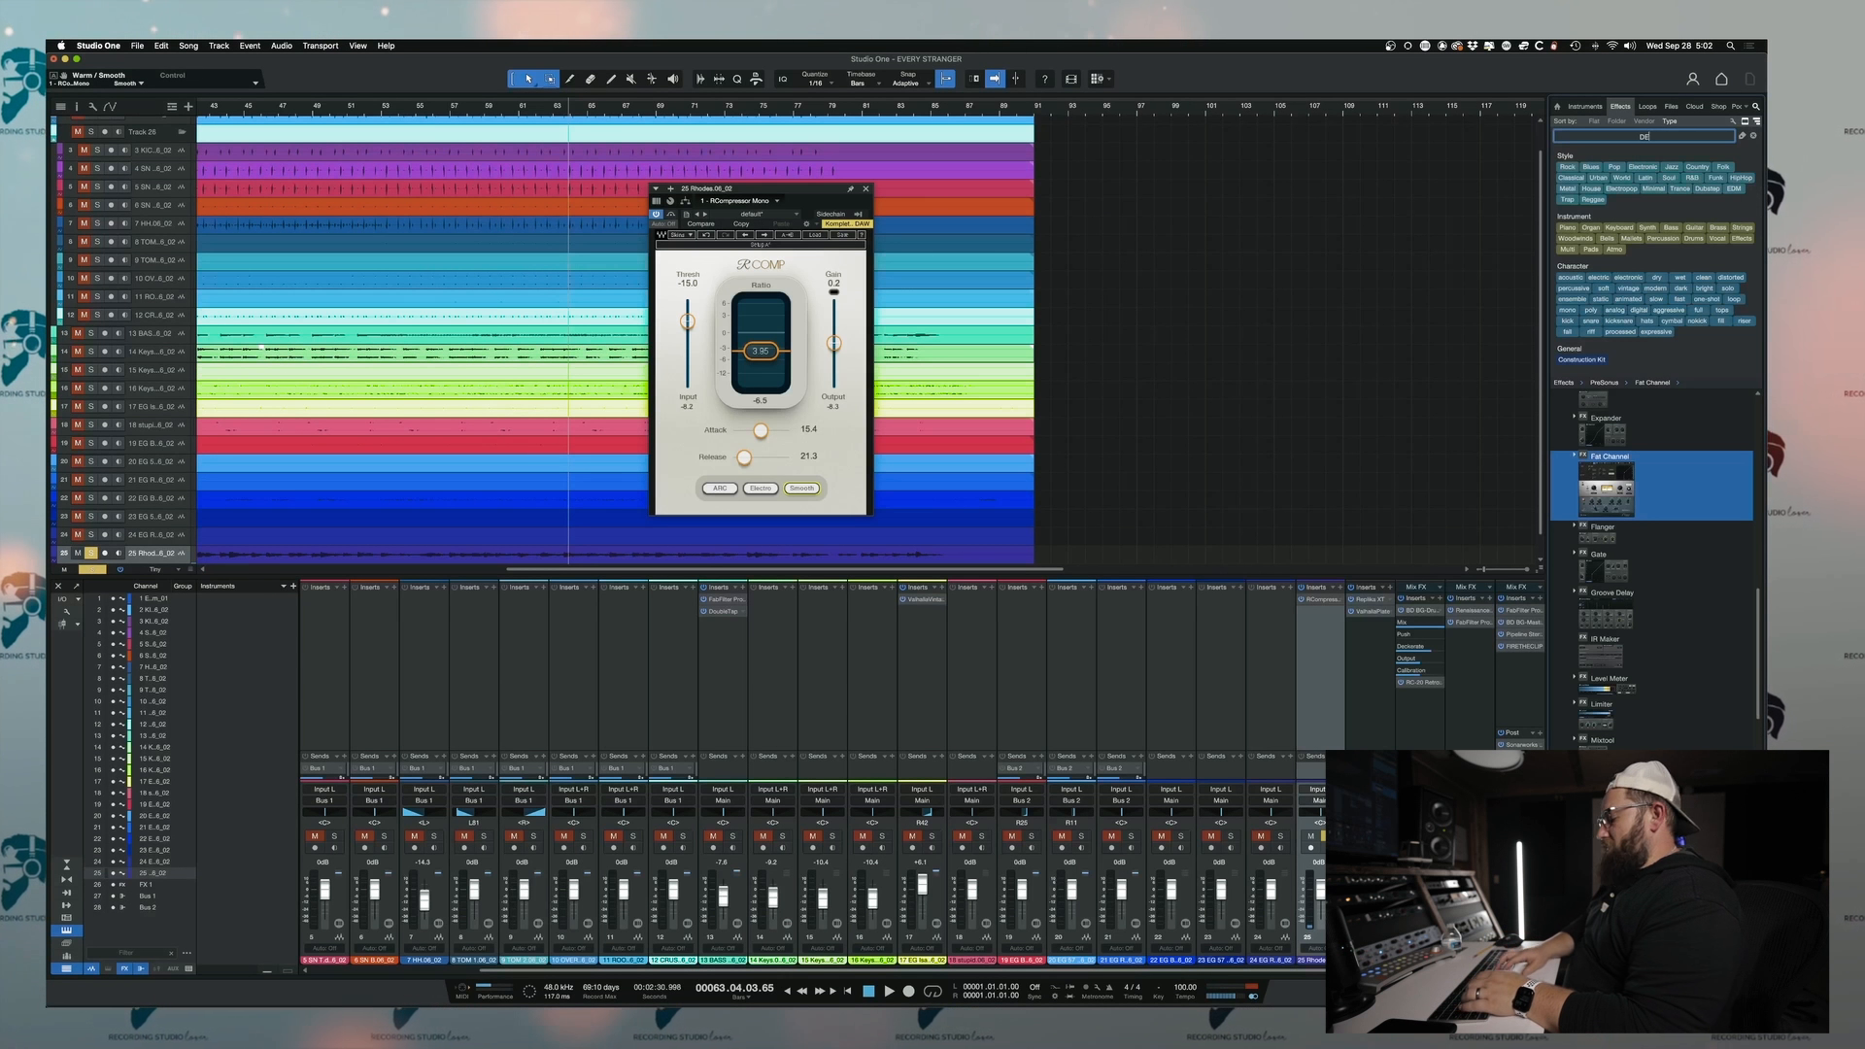
# - Search the effects for DELAY, insert Analog Delay after the compressor on the Rhodes channel, and lower its dry/wet mix during playback
pyautogui.write('DELAY')
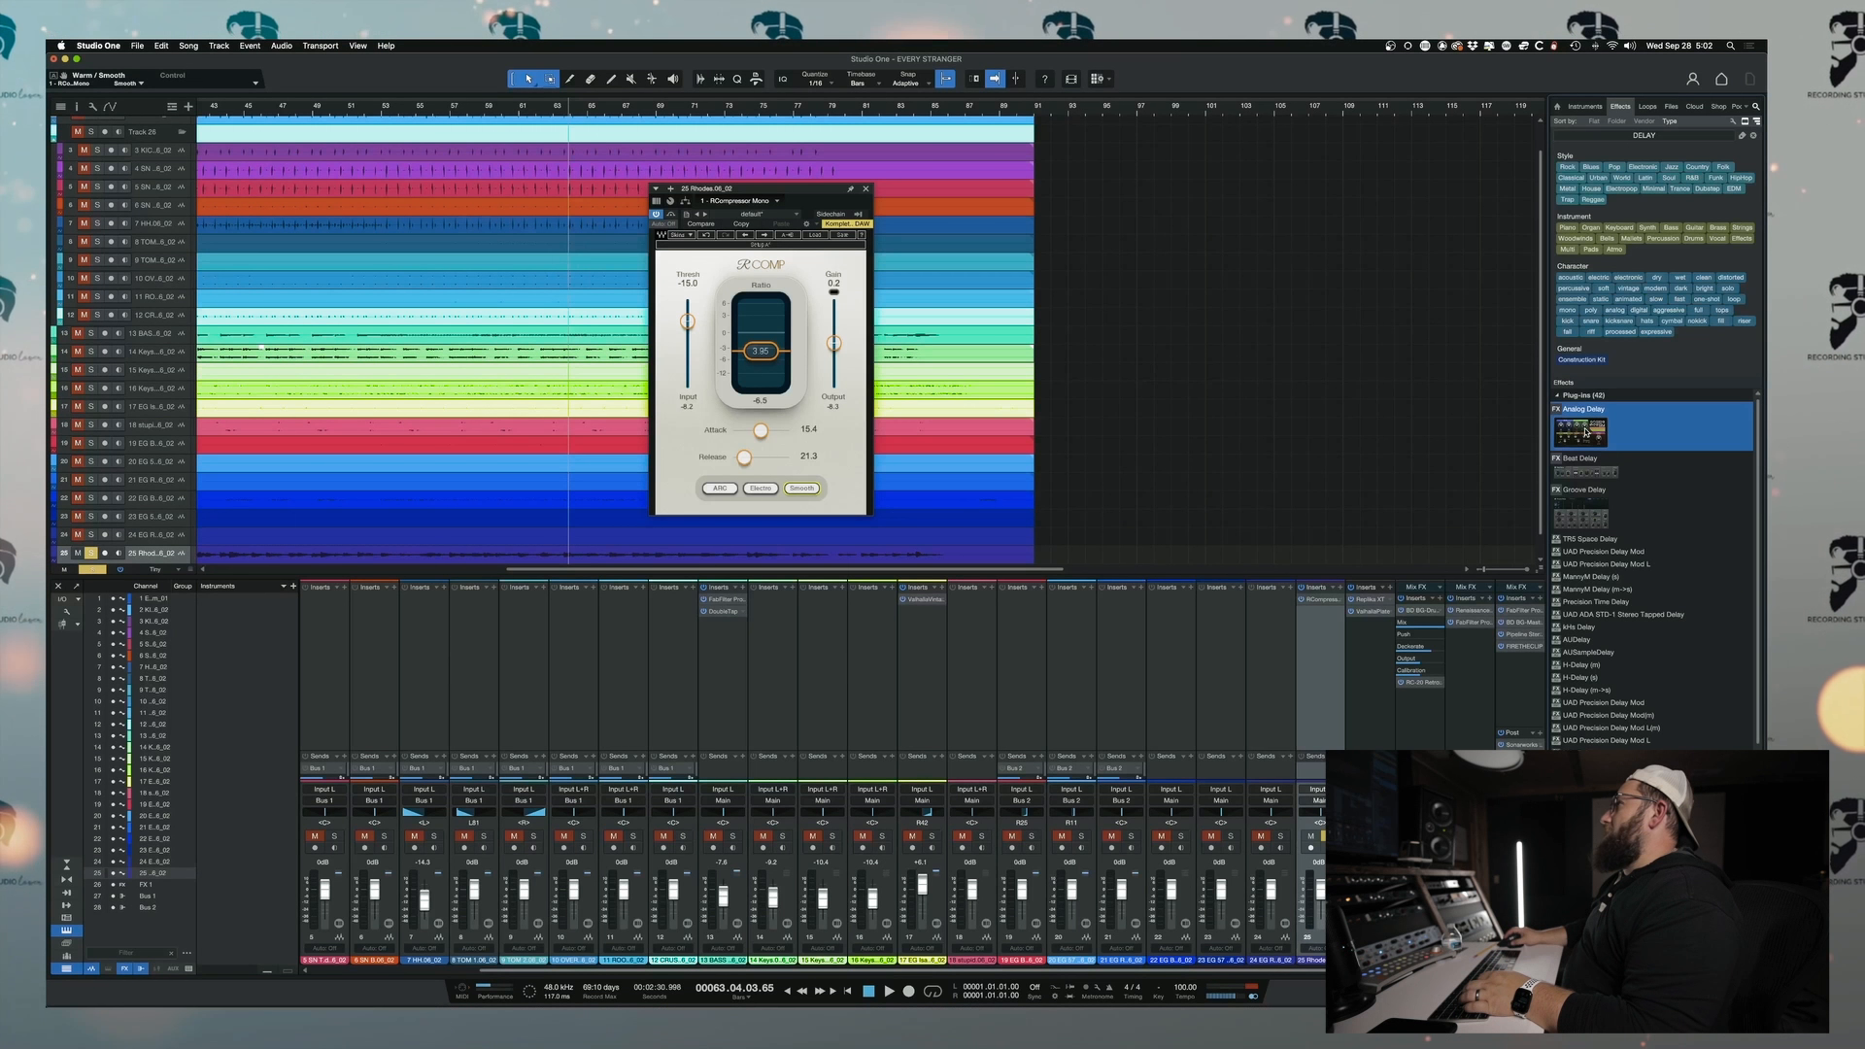
pyautogui.moveTo(1581, 427); pyautogui.dragTo(1325, 653)
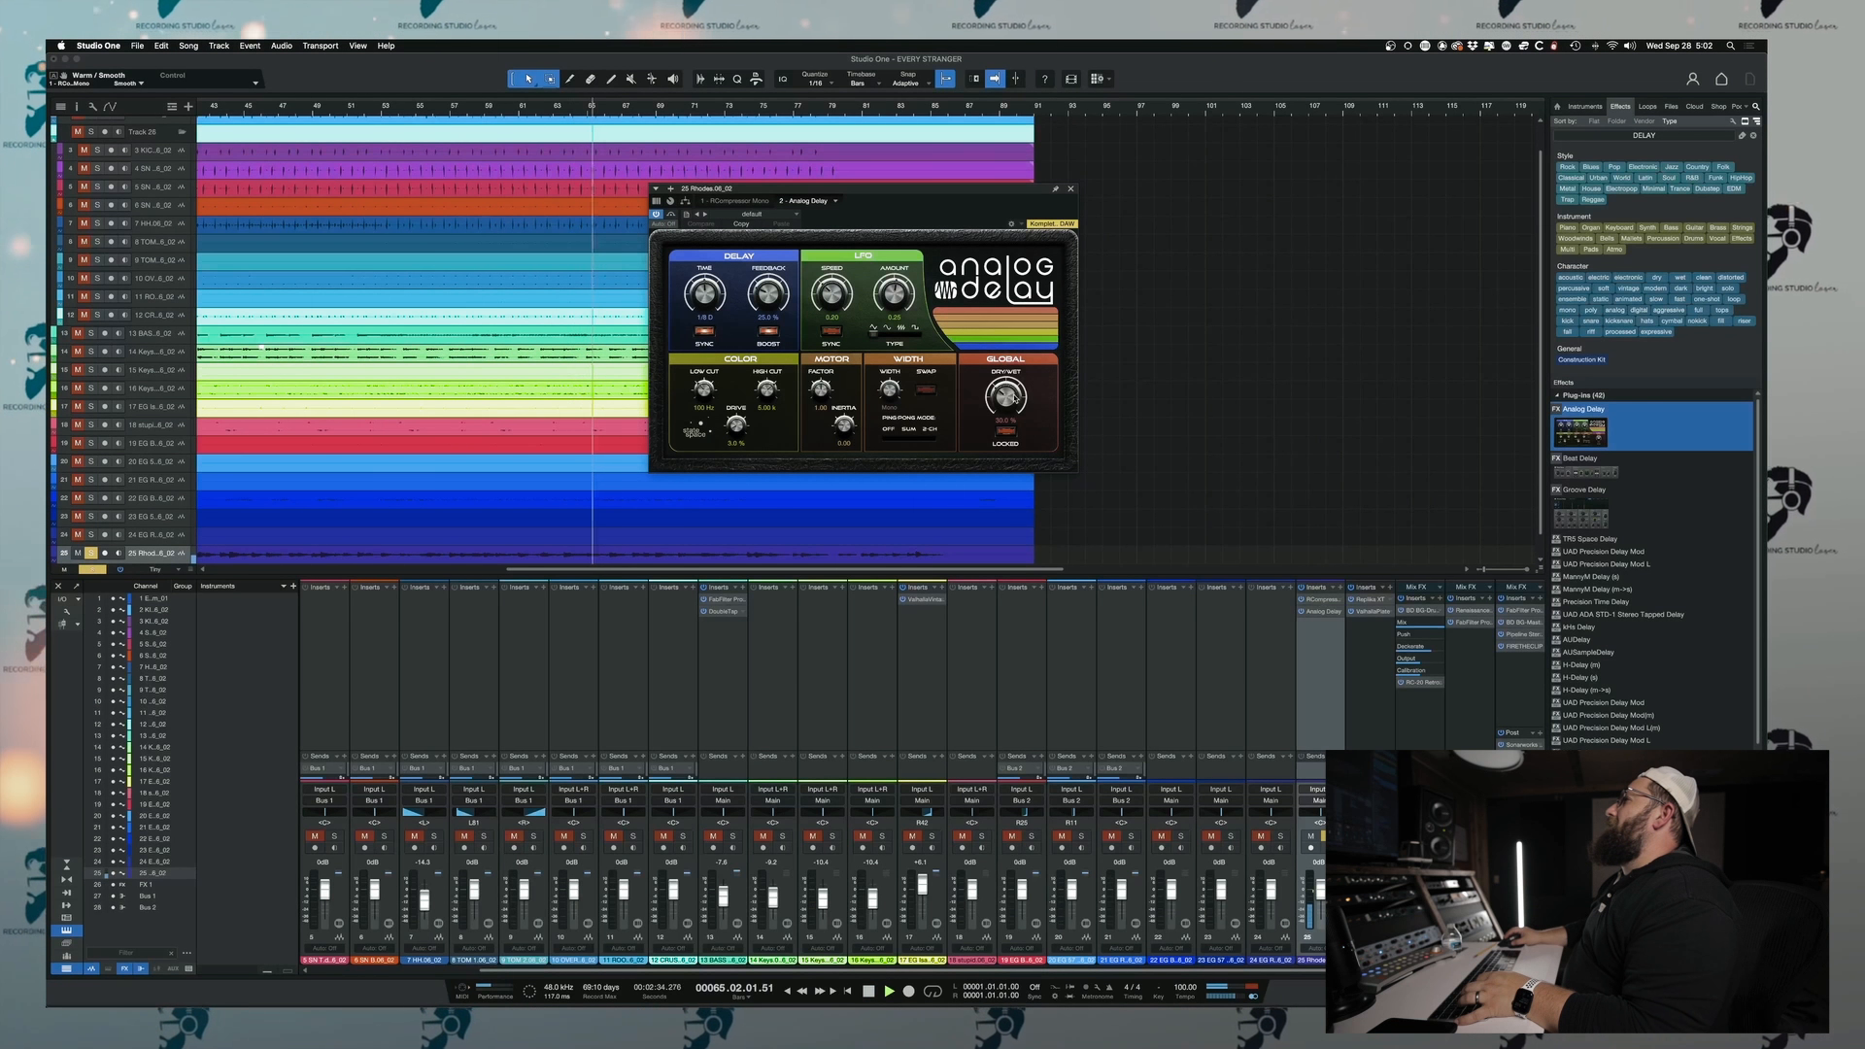
pyautogui.moveTo(1005, 412); pyautogui.dragTo(1004, 410)
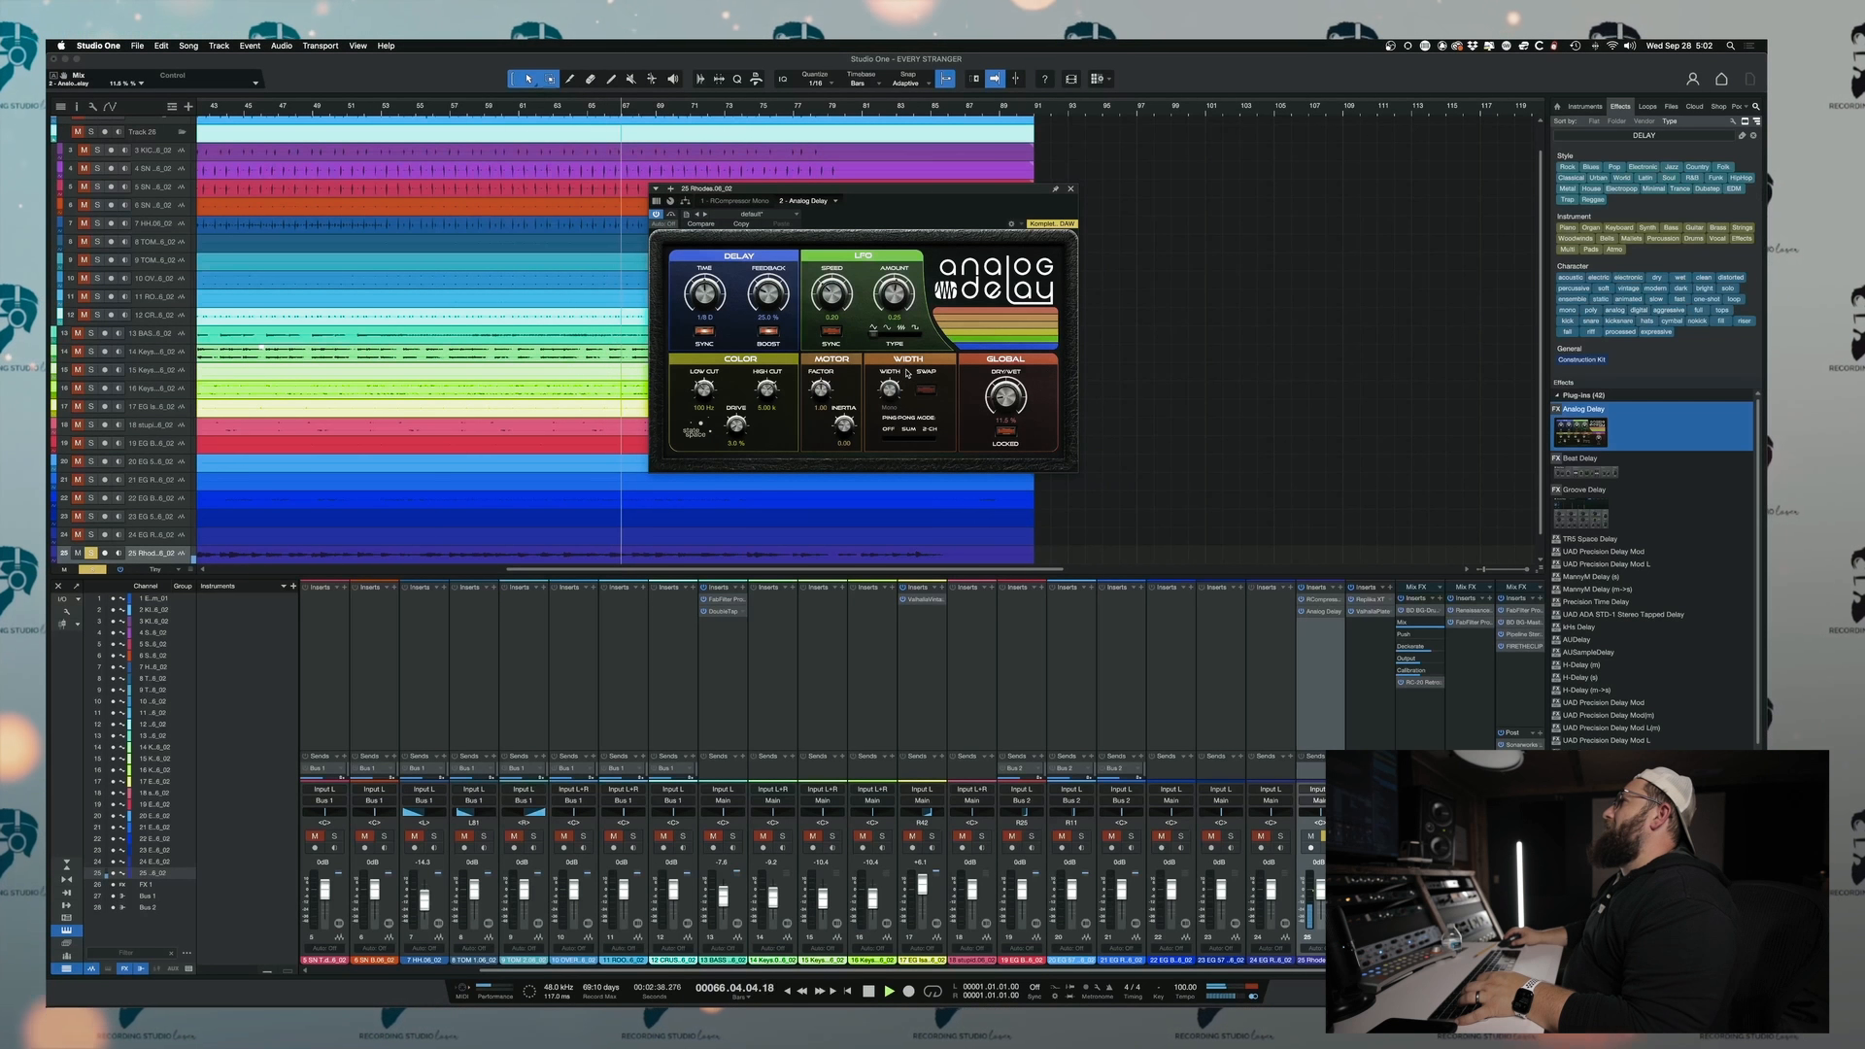
pyautogui.press('space')
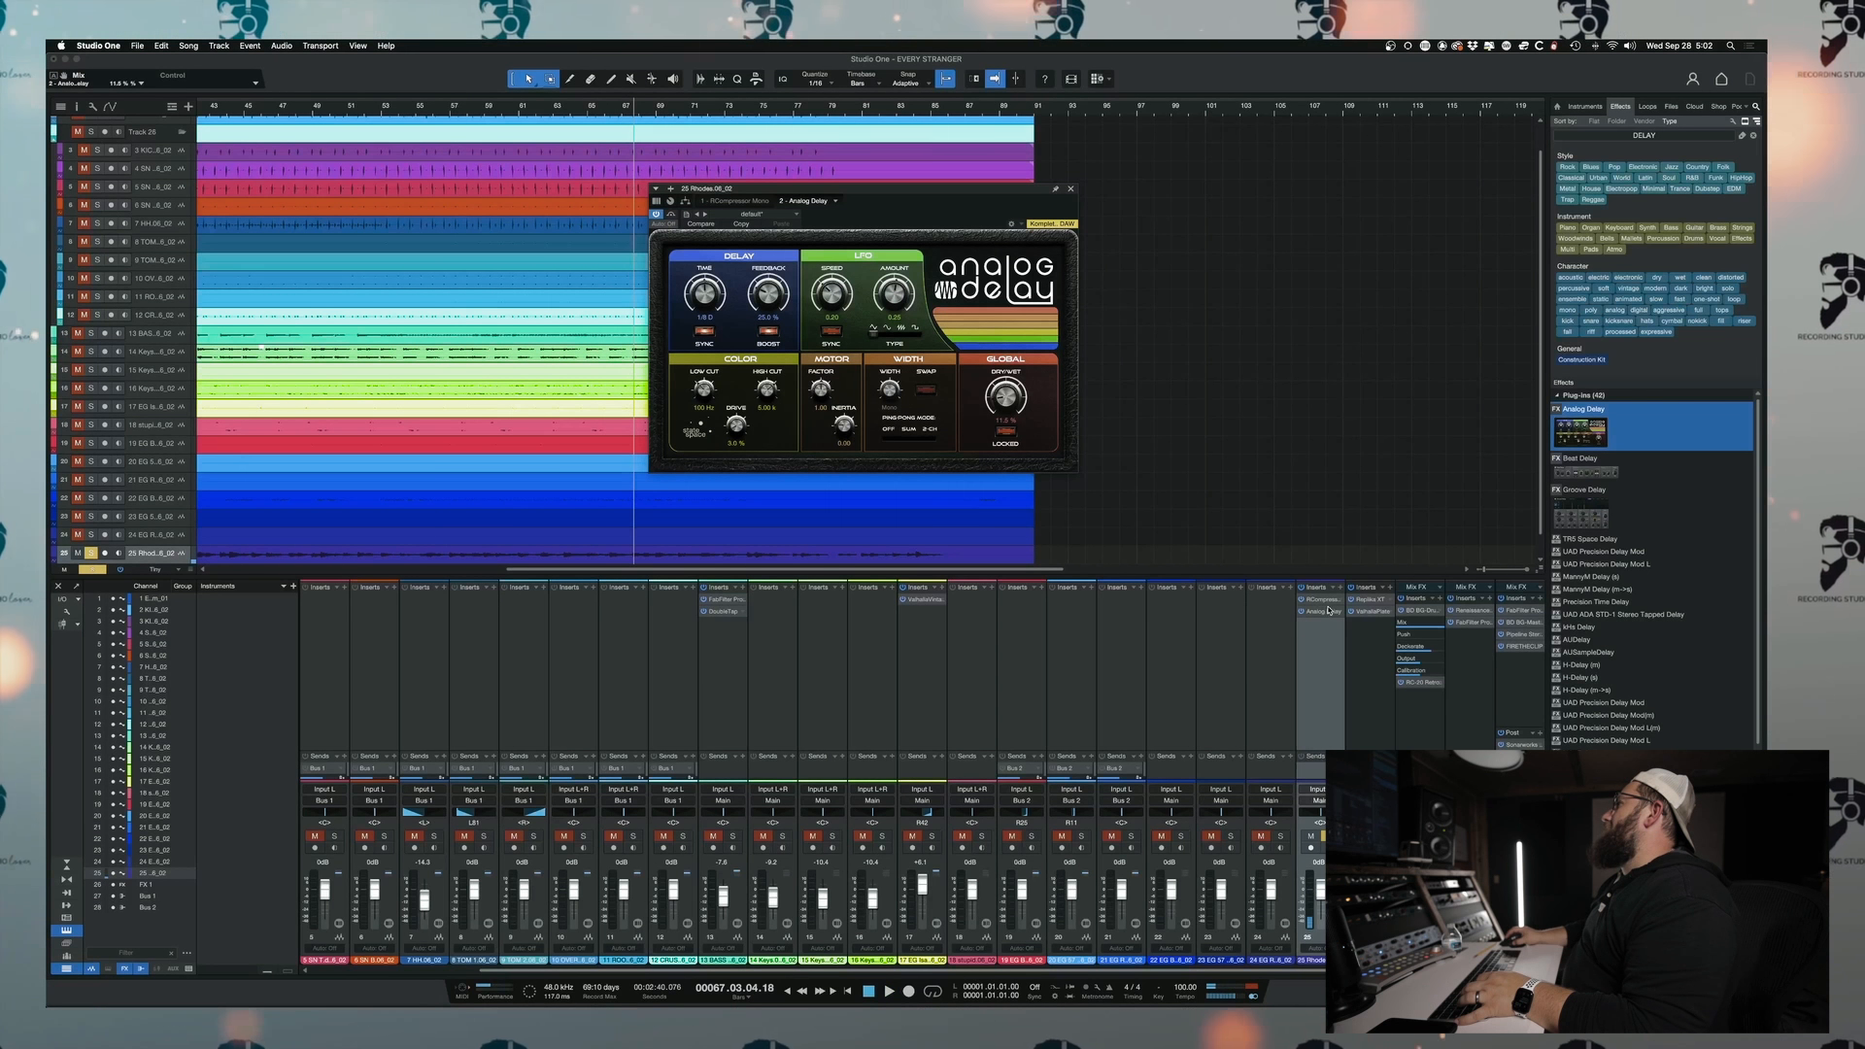
# - Insert H-Delay (m->s) between the compressor and Analog Delay on the Rhodes channel, play the song and close the plug-in window
pyautogui.click(1341, 612)
pyautogui.click(1600, 599)
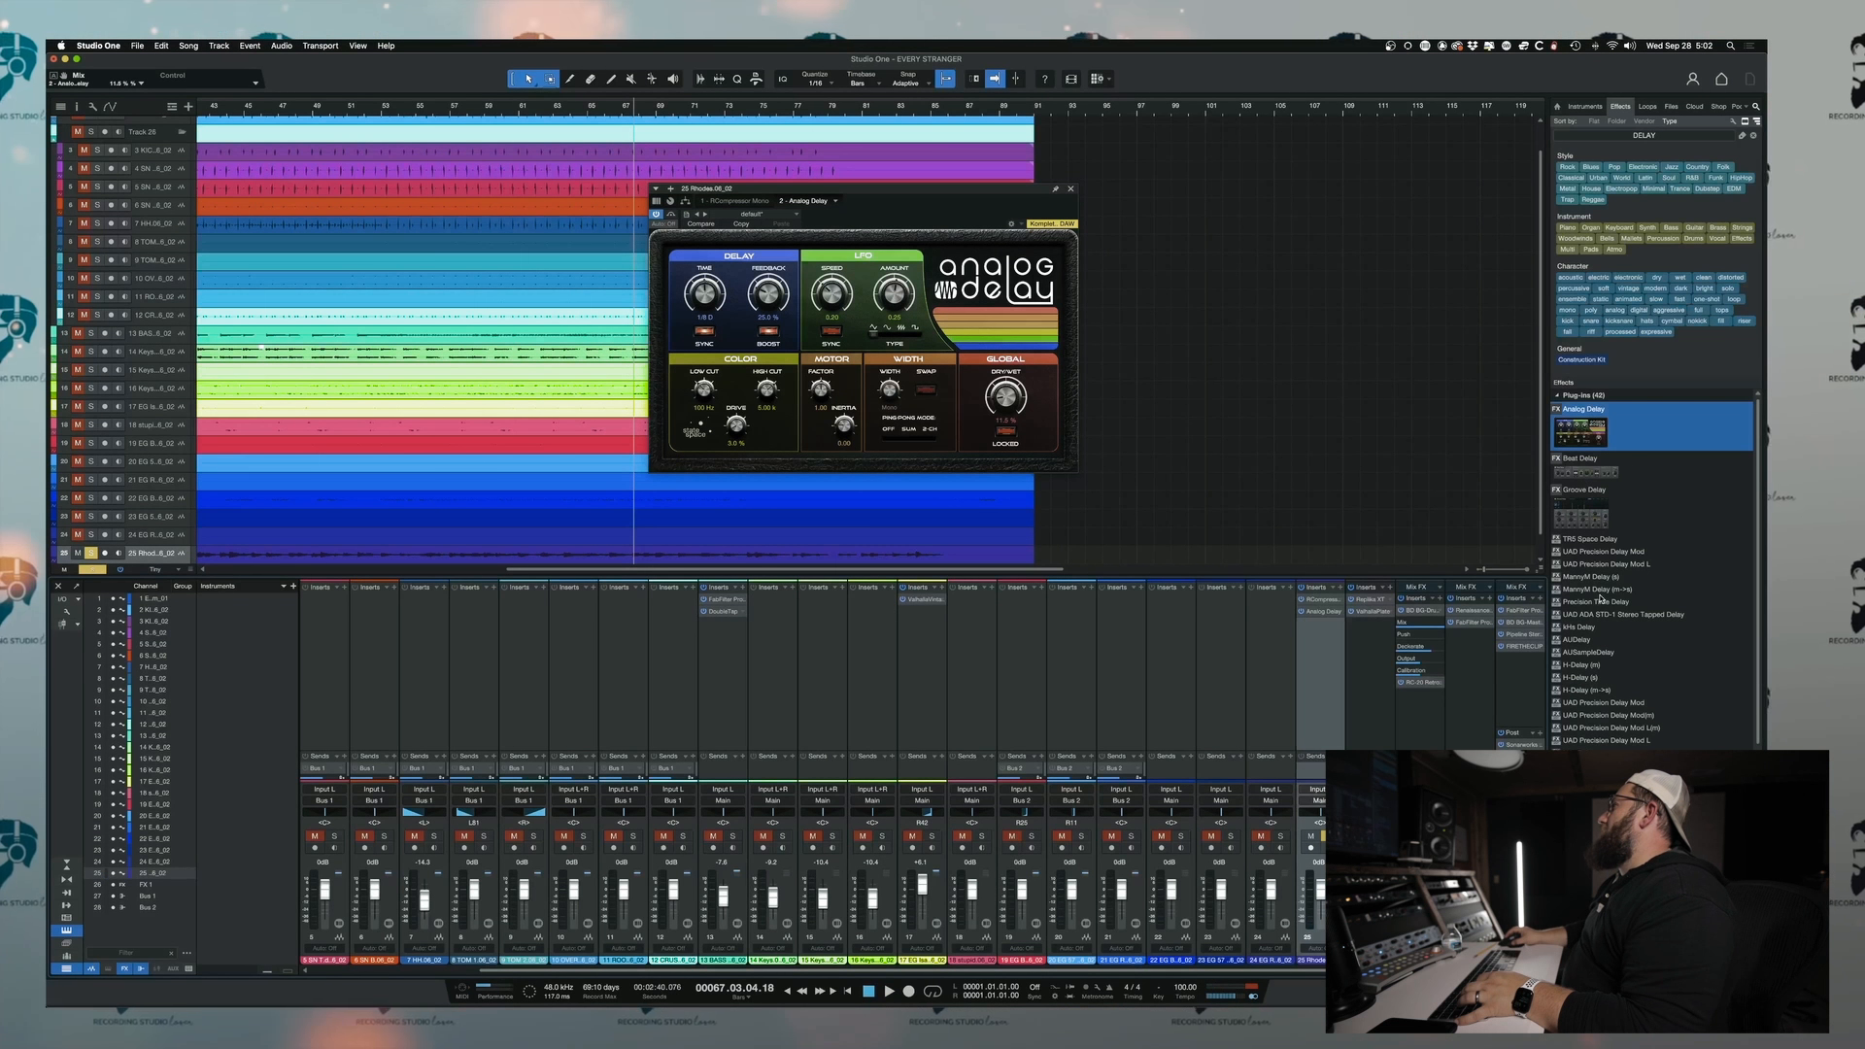
pyautogui.moveTo(1598, 689); pyautogui.dragTo(1322, 610)
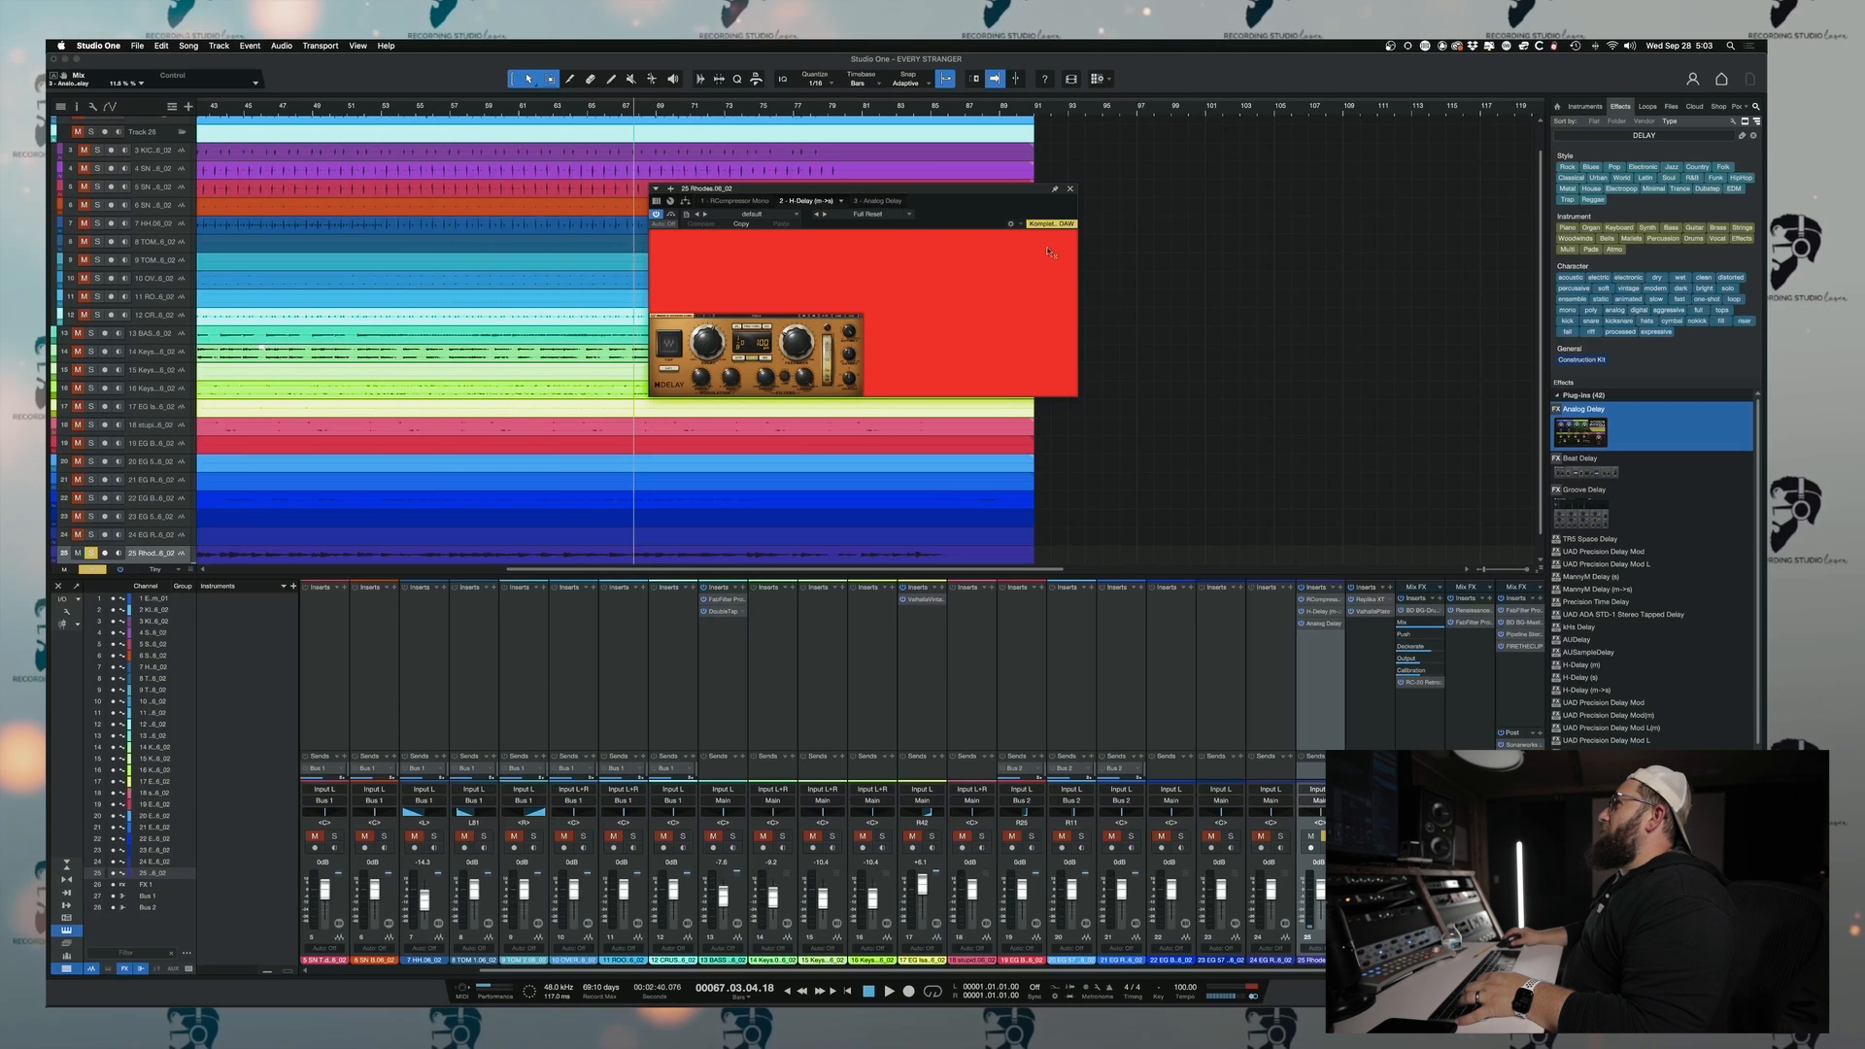
pyautogui.press('space')
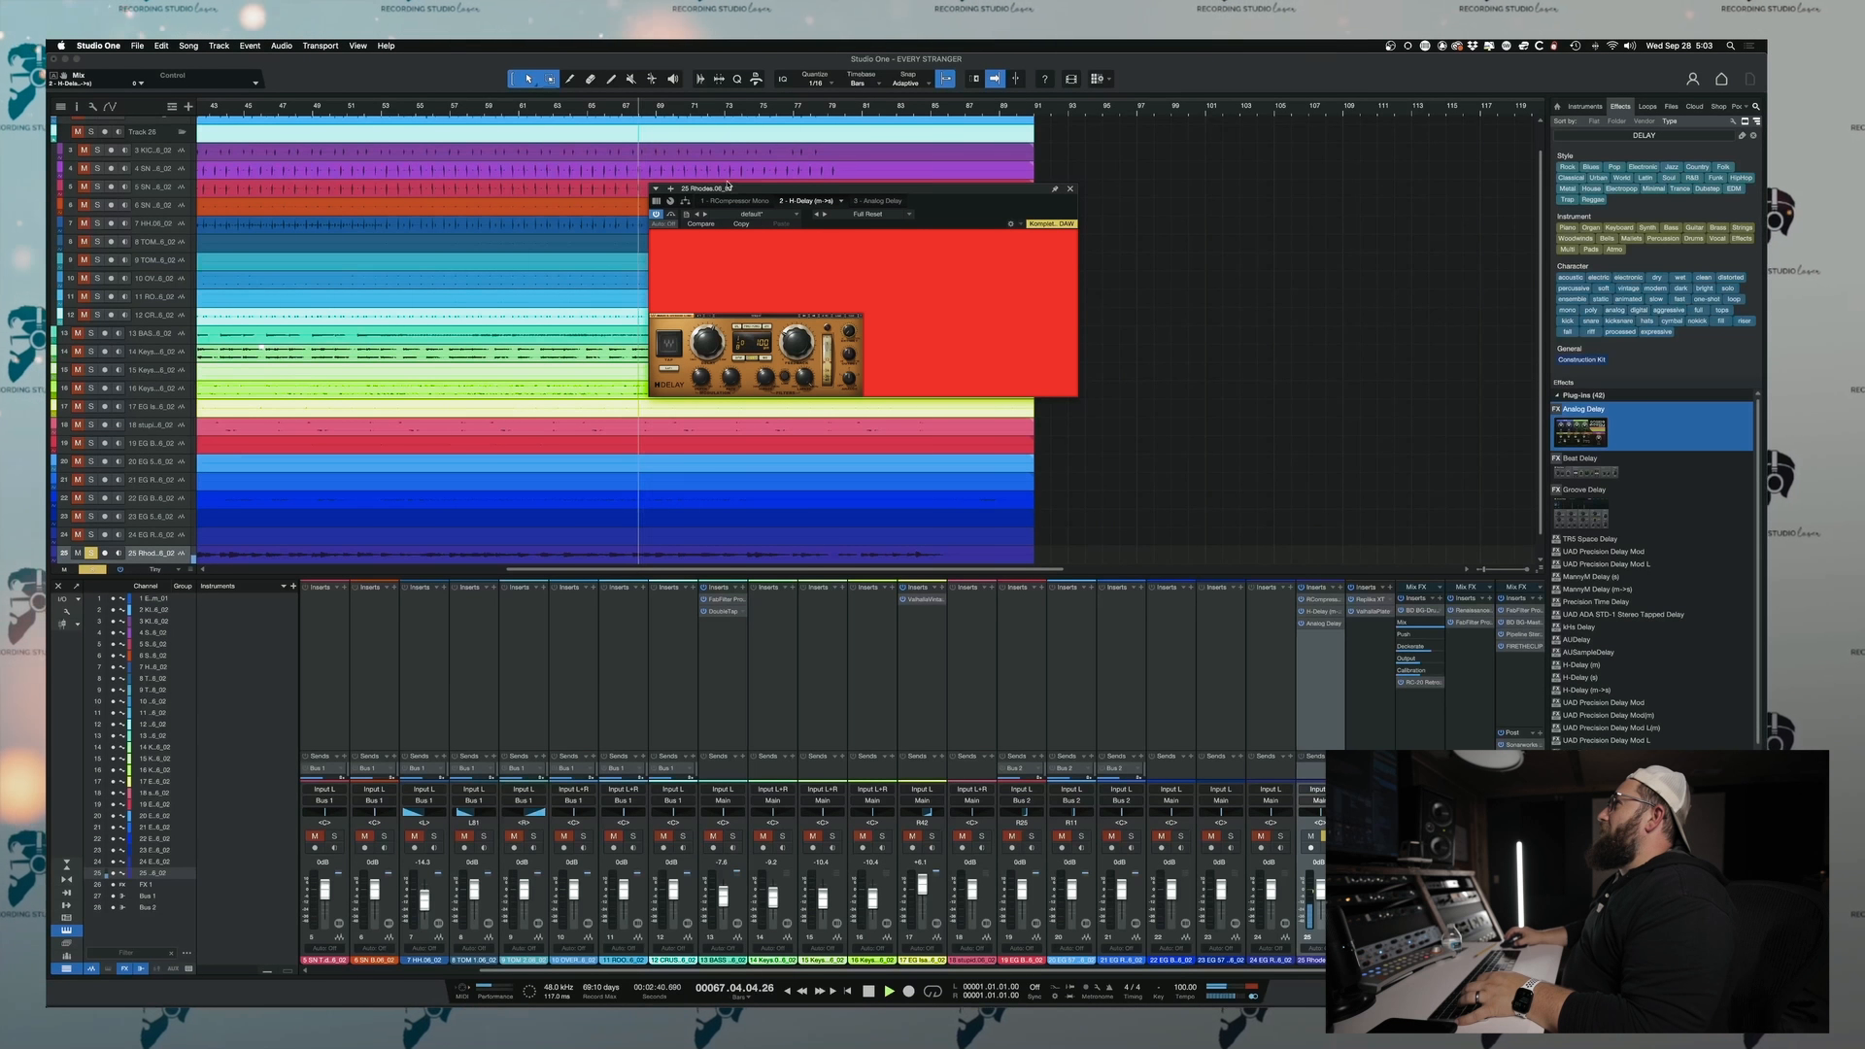
pyautogui.click(1069, 191)
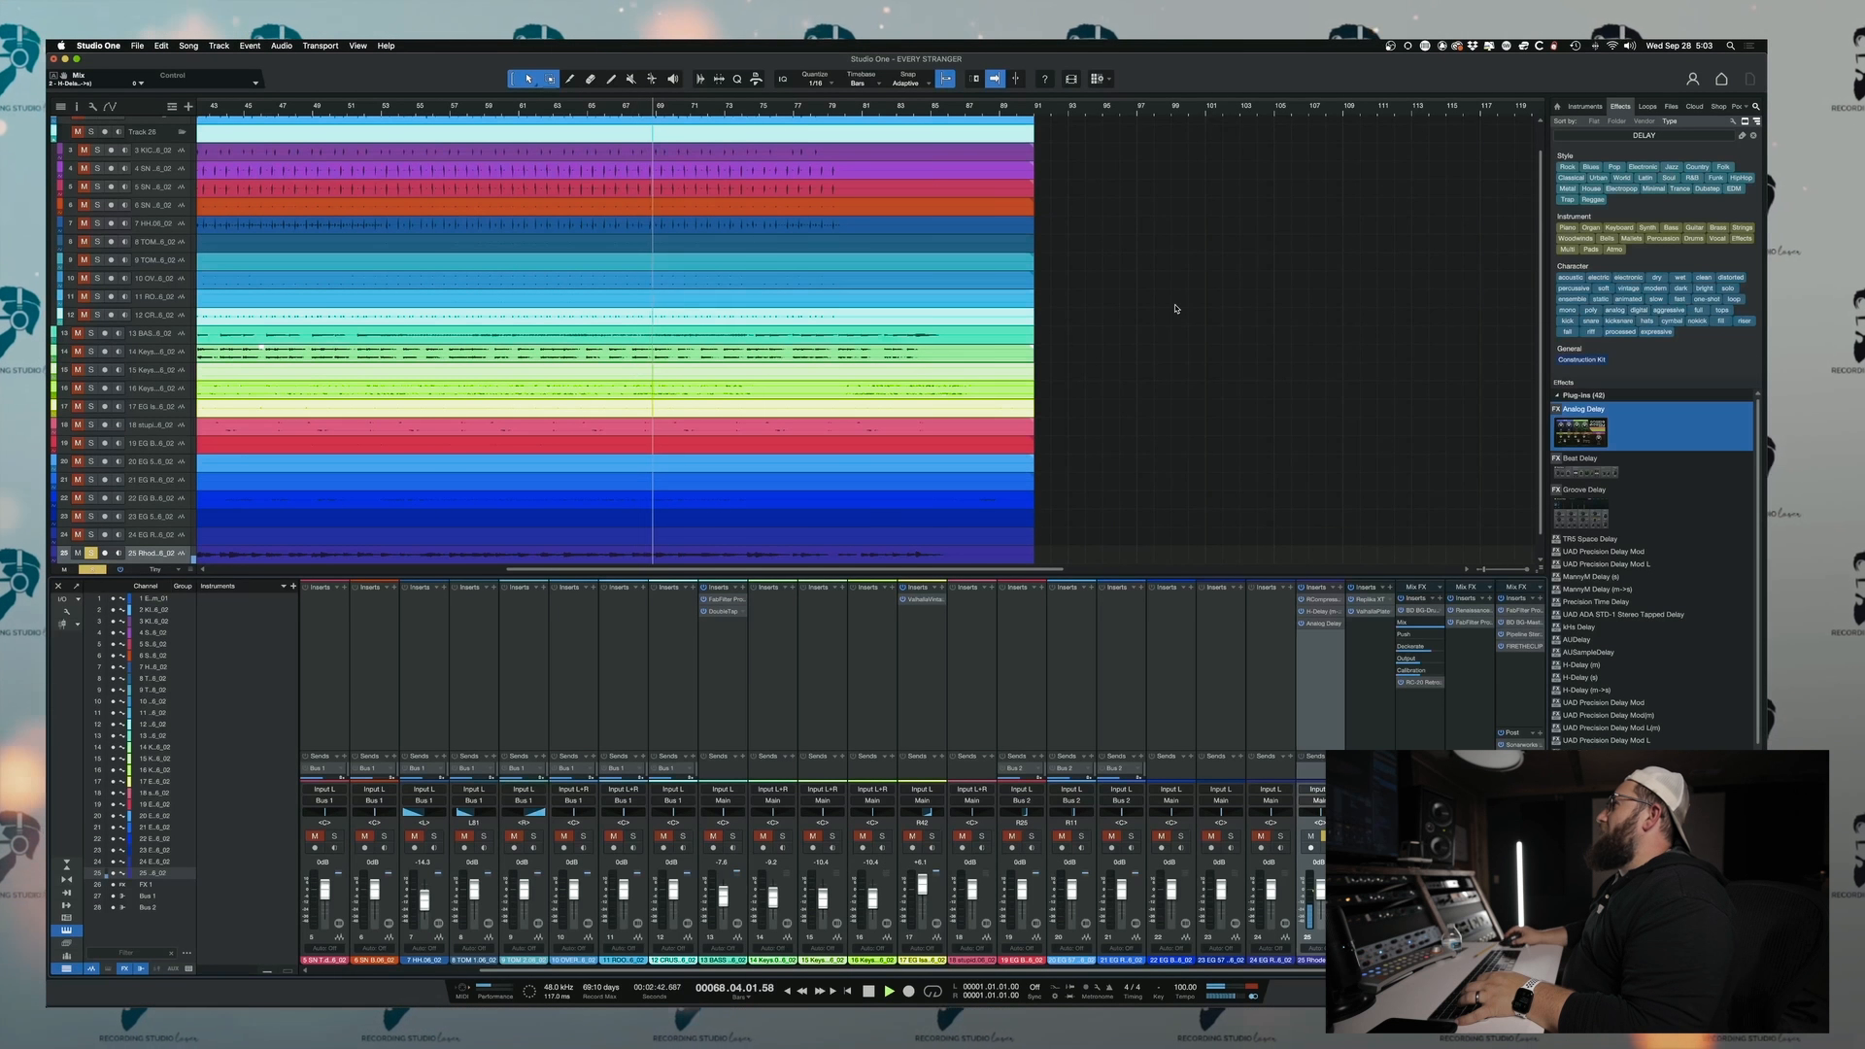
# - Remove Analog Delay from the Rhodes channel's inserts, leaving RCompressor and H-Delay in the chain
pyautogui.click(1327, 626)
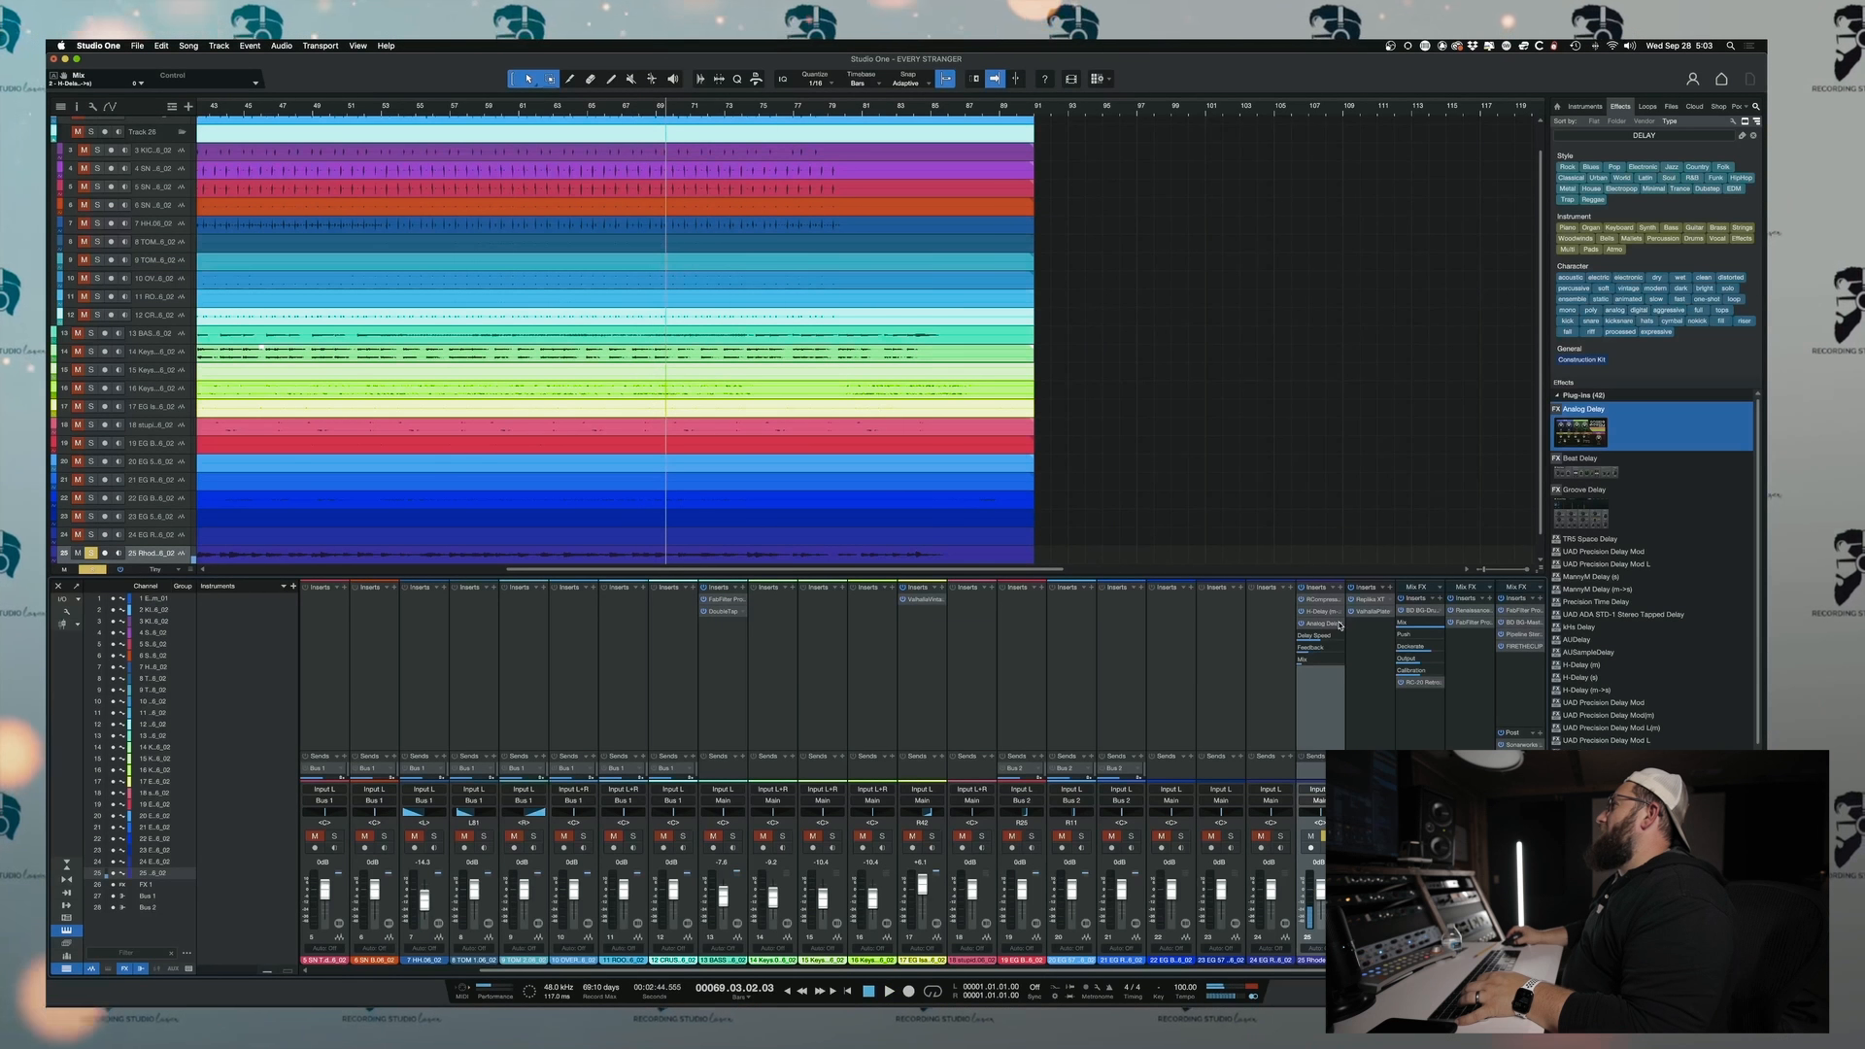
pyautogui.rightClick(1328, 625)
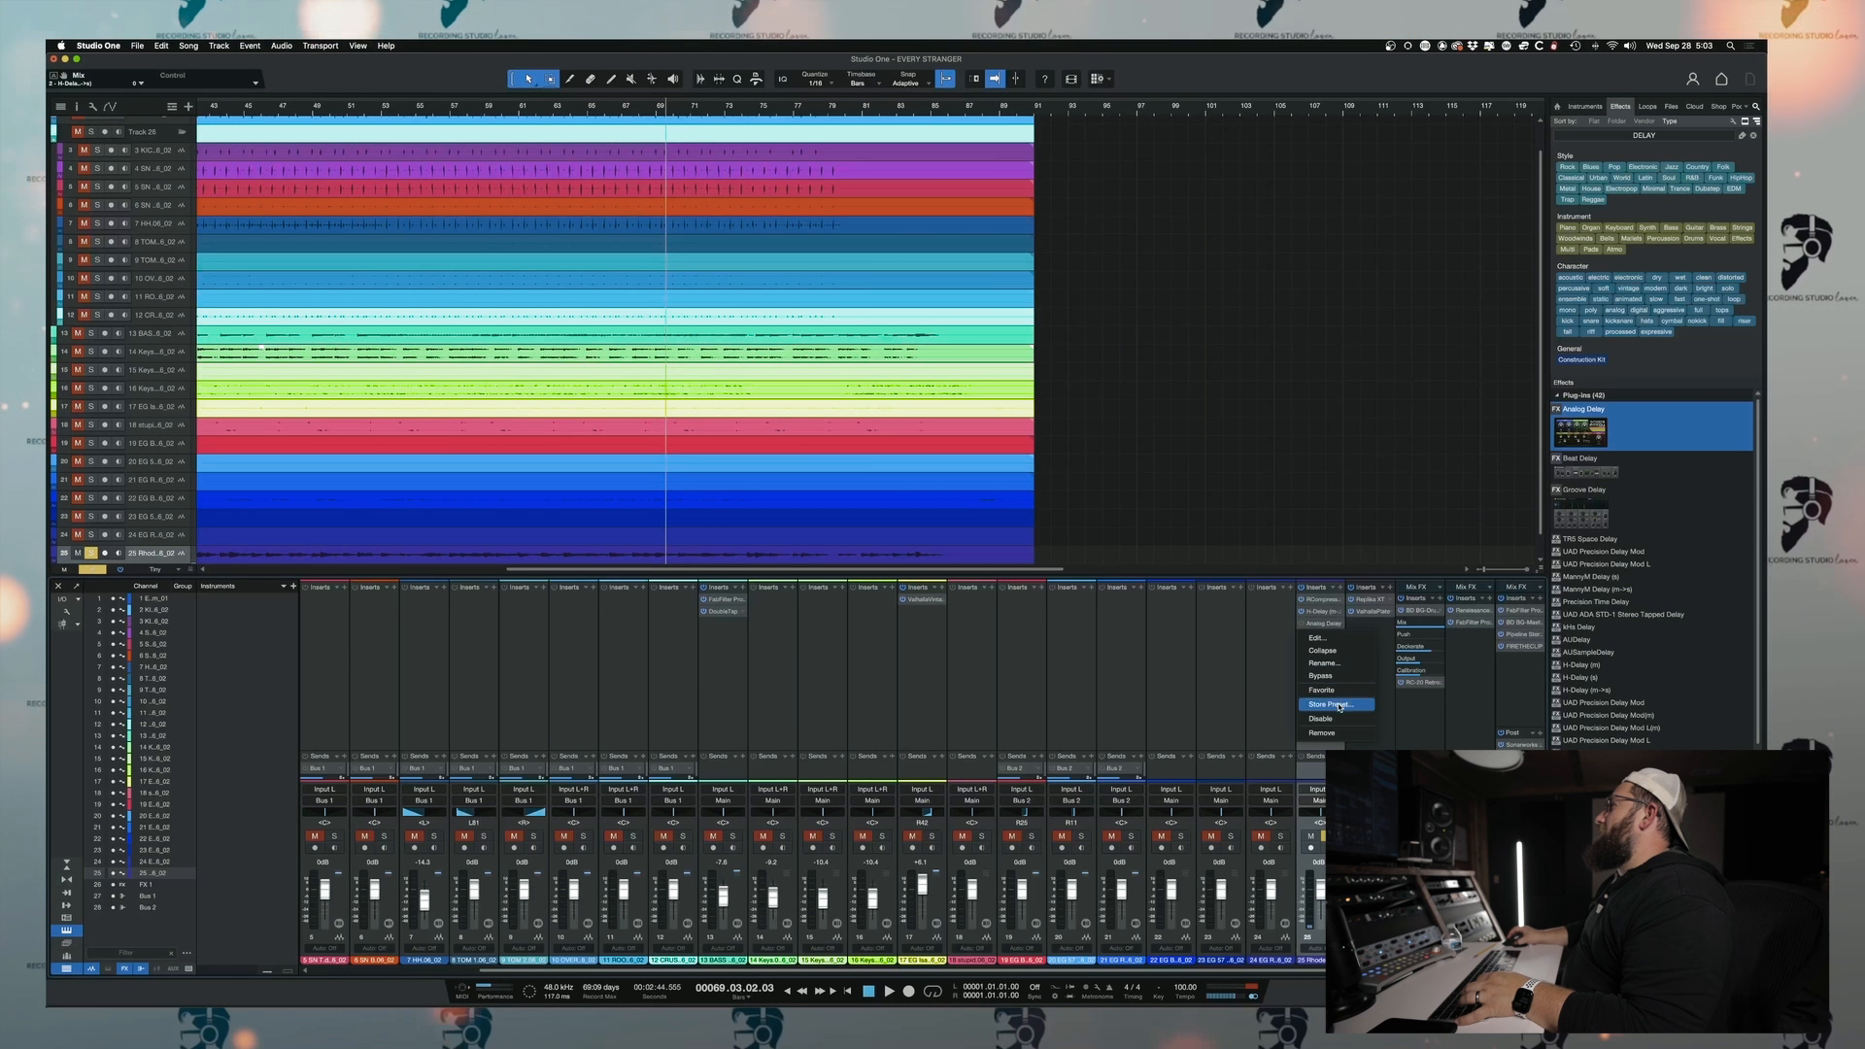
pyautogui.click(1344, 733)
# - Try Analog Delay once more from the effects browser and delete it from the Rhodes channel
pyautogui.moveTo(1569, 448); pyautogui.dragTo(1441, 597)
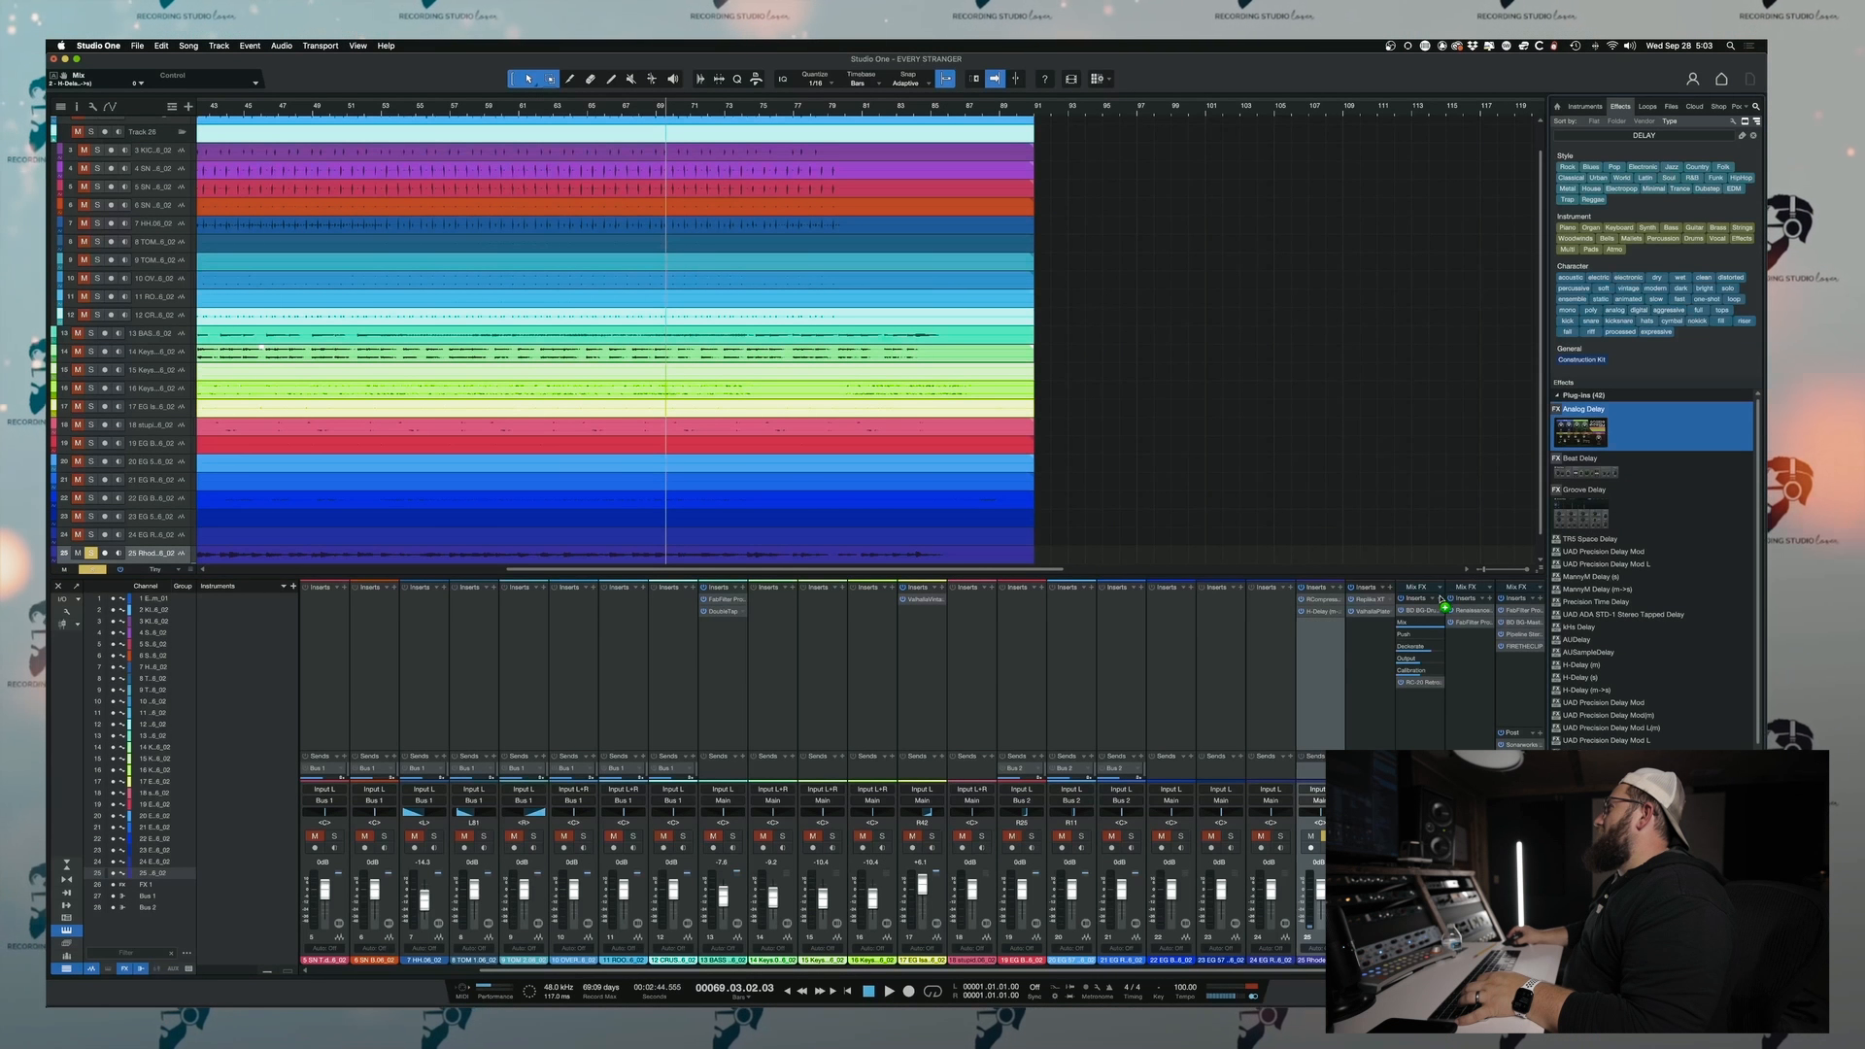
pyautogui.moveTo(1330, 649); pyautogui.dragTo(1331, 649)
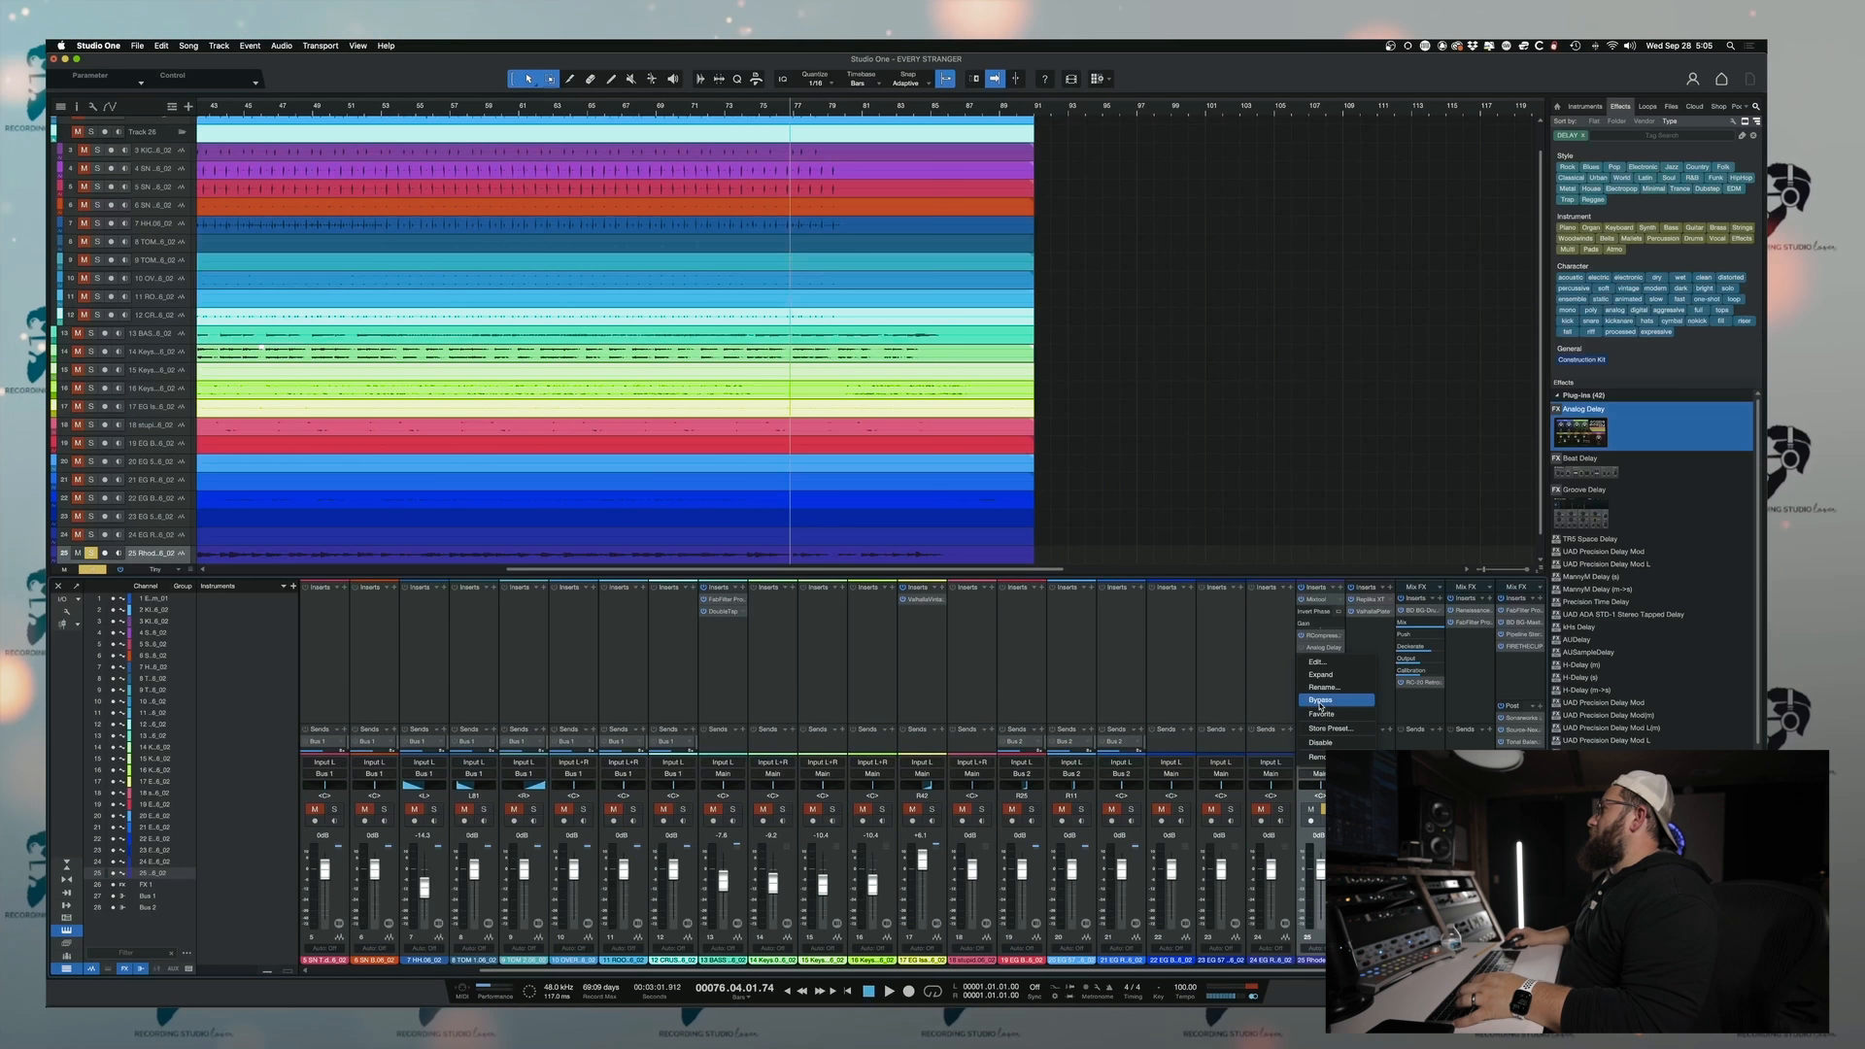
pyautogui.click(1320, 762)
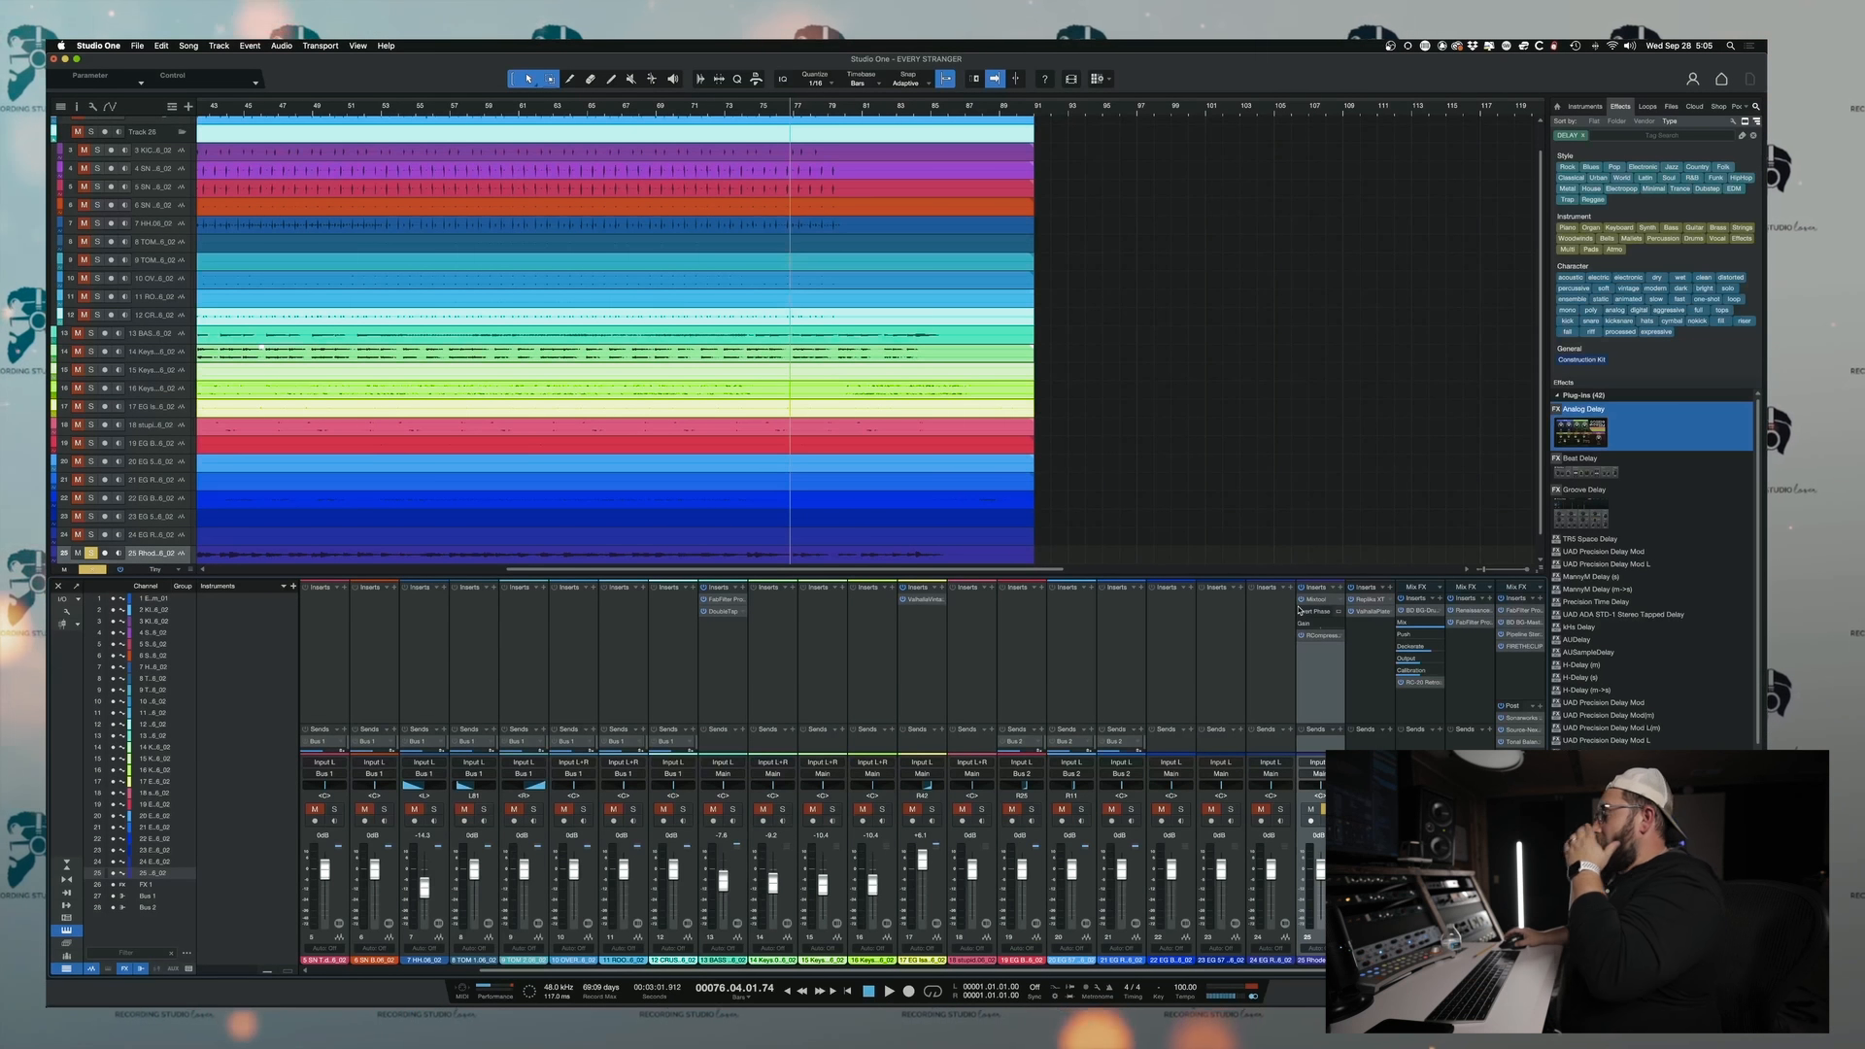
# - In the main output's enlarged routing view, move Pipeline Stereo out of the splitter branch to a position between Splitter 1 and FIRETHECLIP
pyautogui.press('super+Tab')
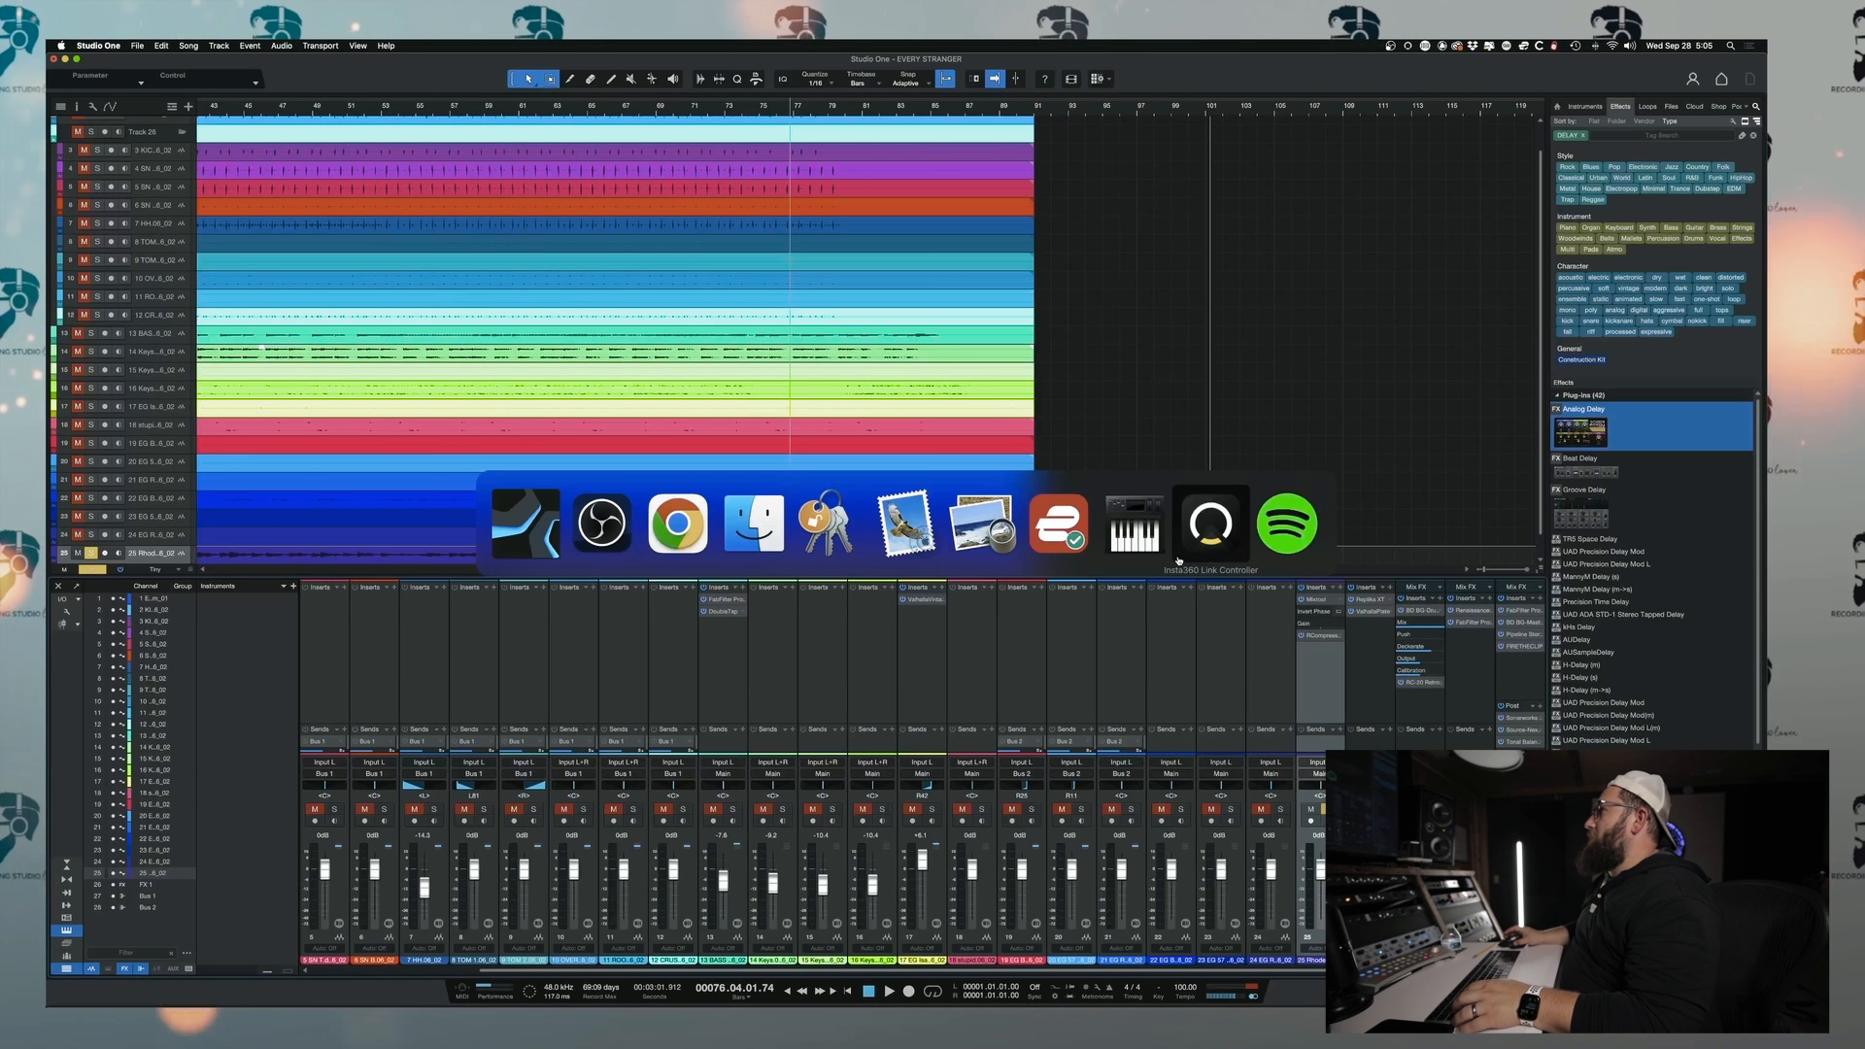
pyautogui.press('space')
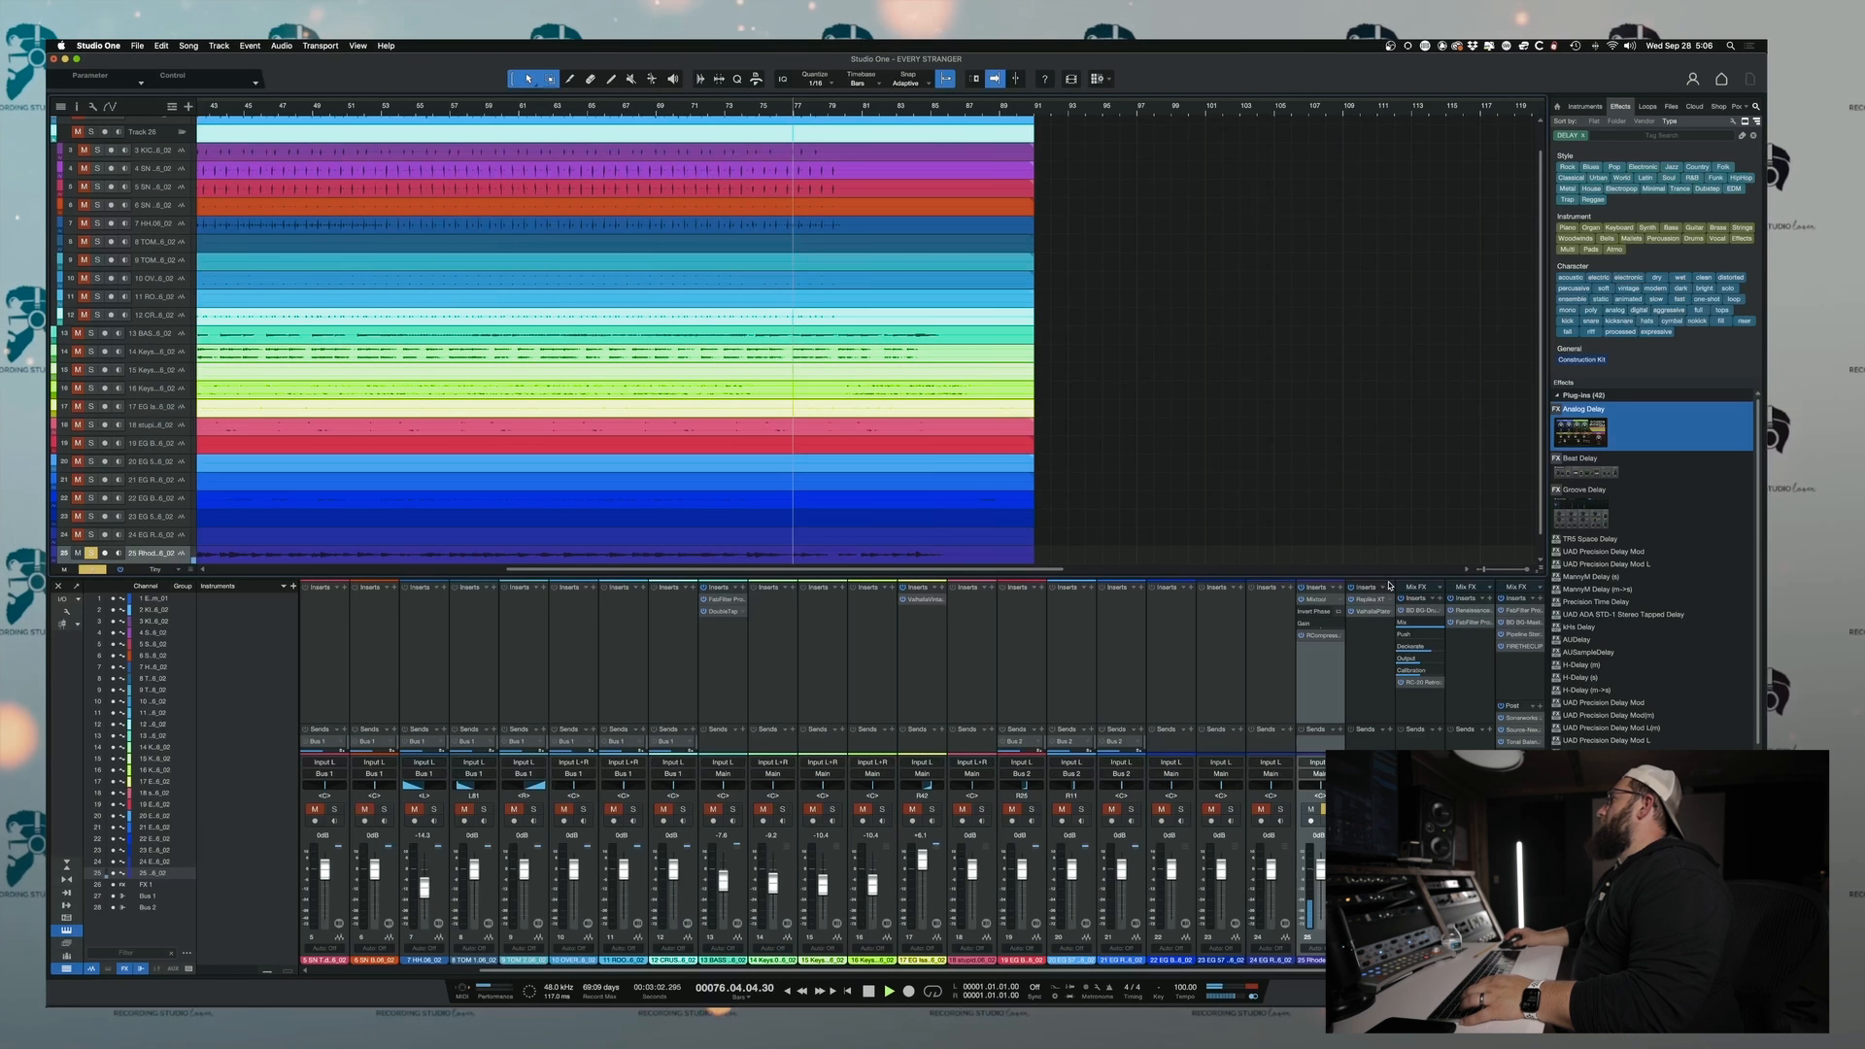
pyautogui.click(1526, 634)
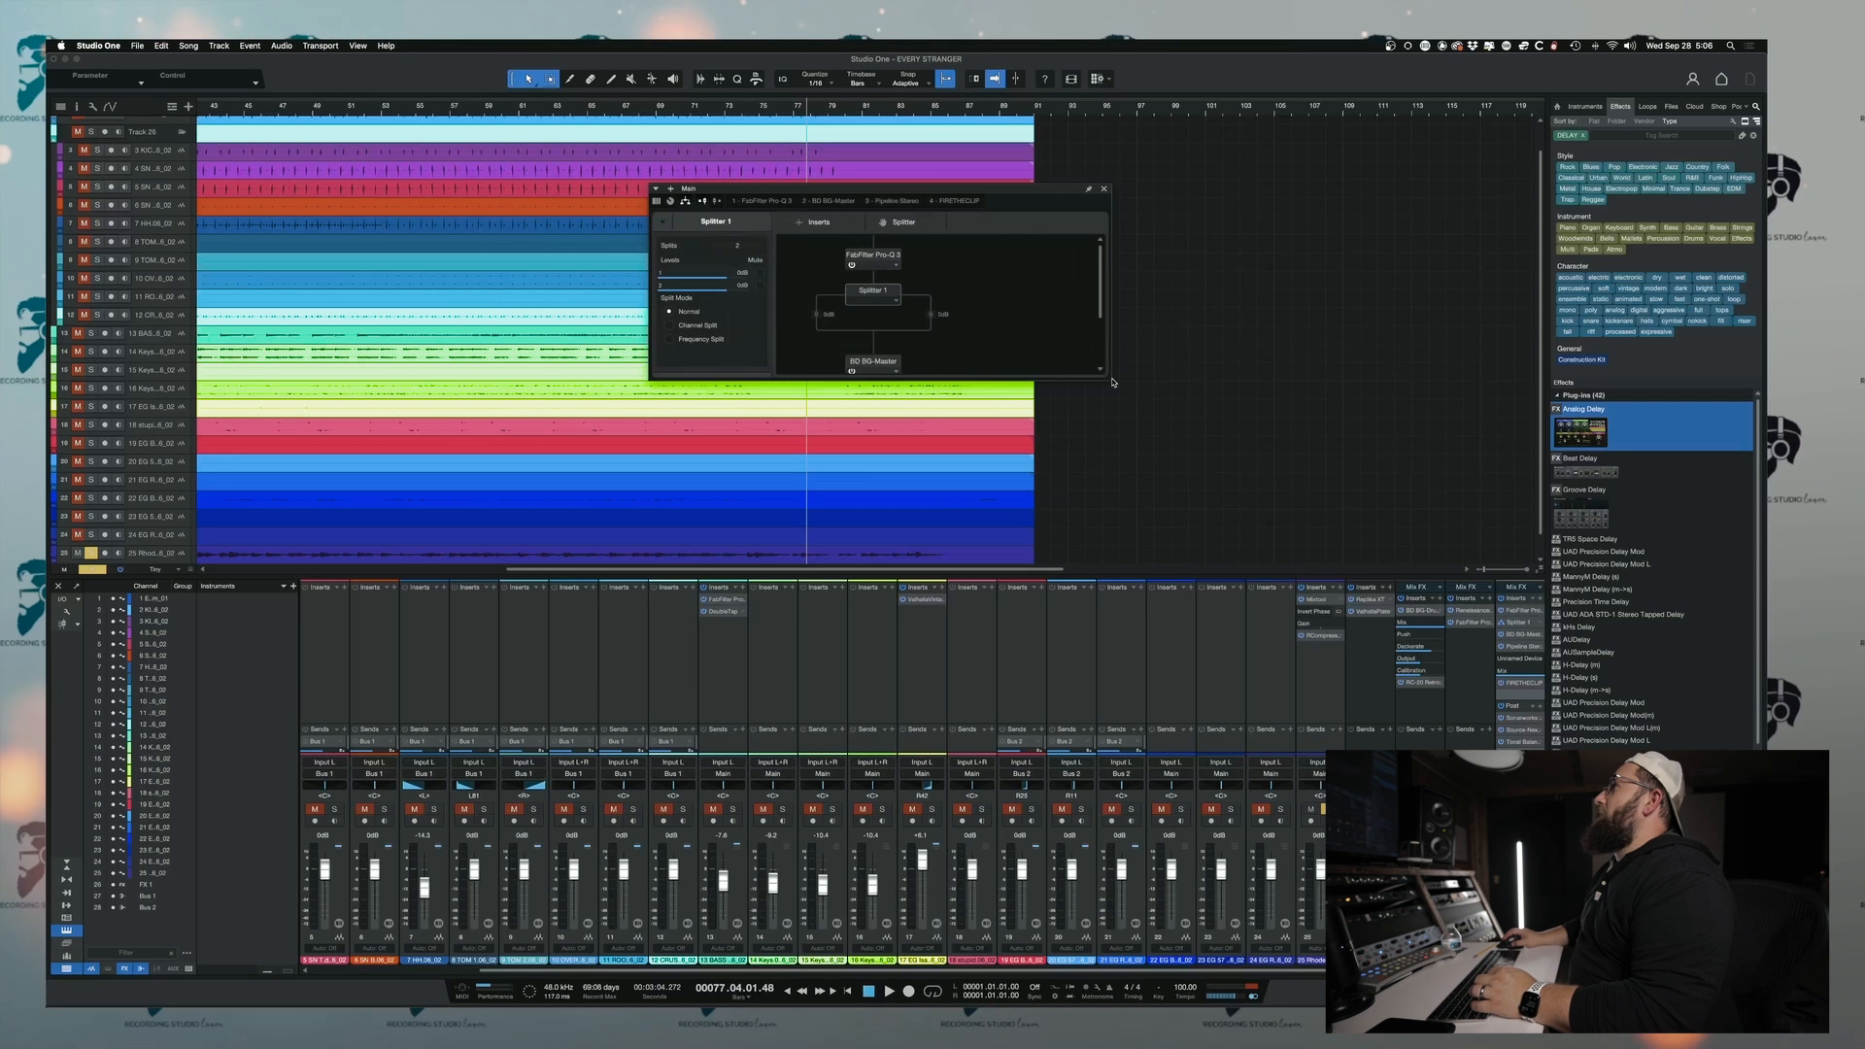
pyautogui.moveTo(1111, 380); pyautogui.dragTo(1346, 620)
pyautogui.press('Delete')
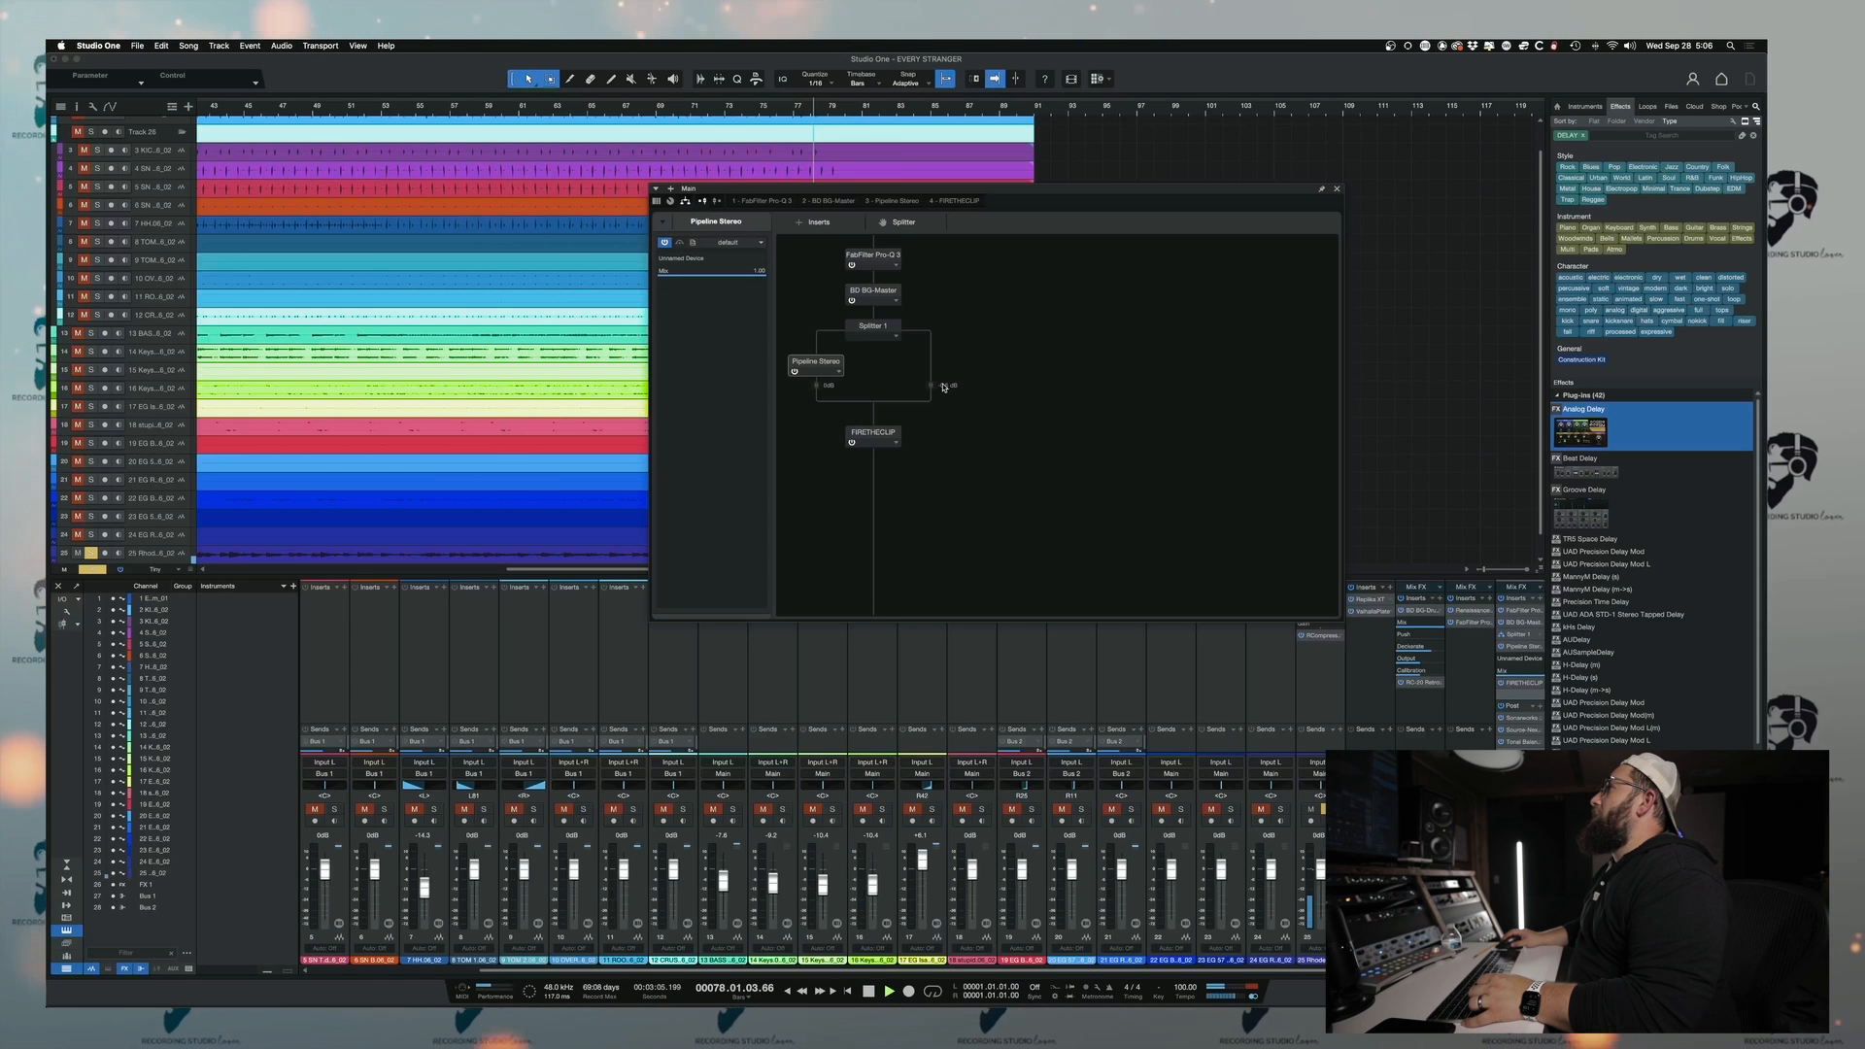
pyautogui.moveTo(817, 369); pyautogui.dragTo(873, 342)
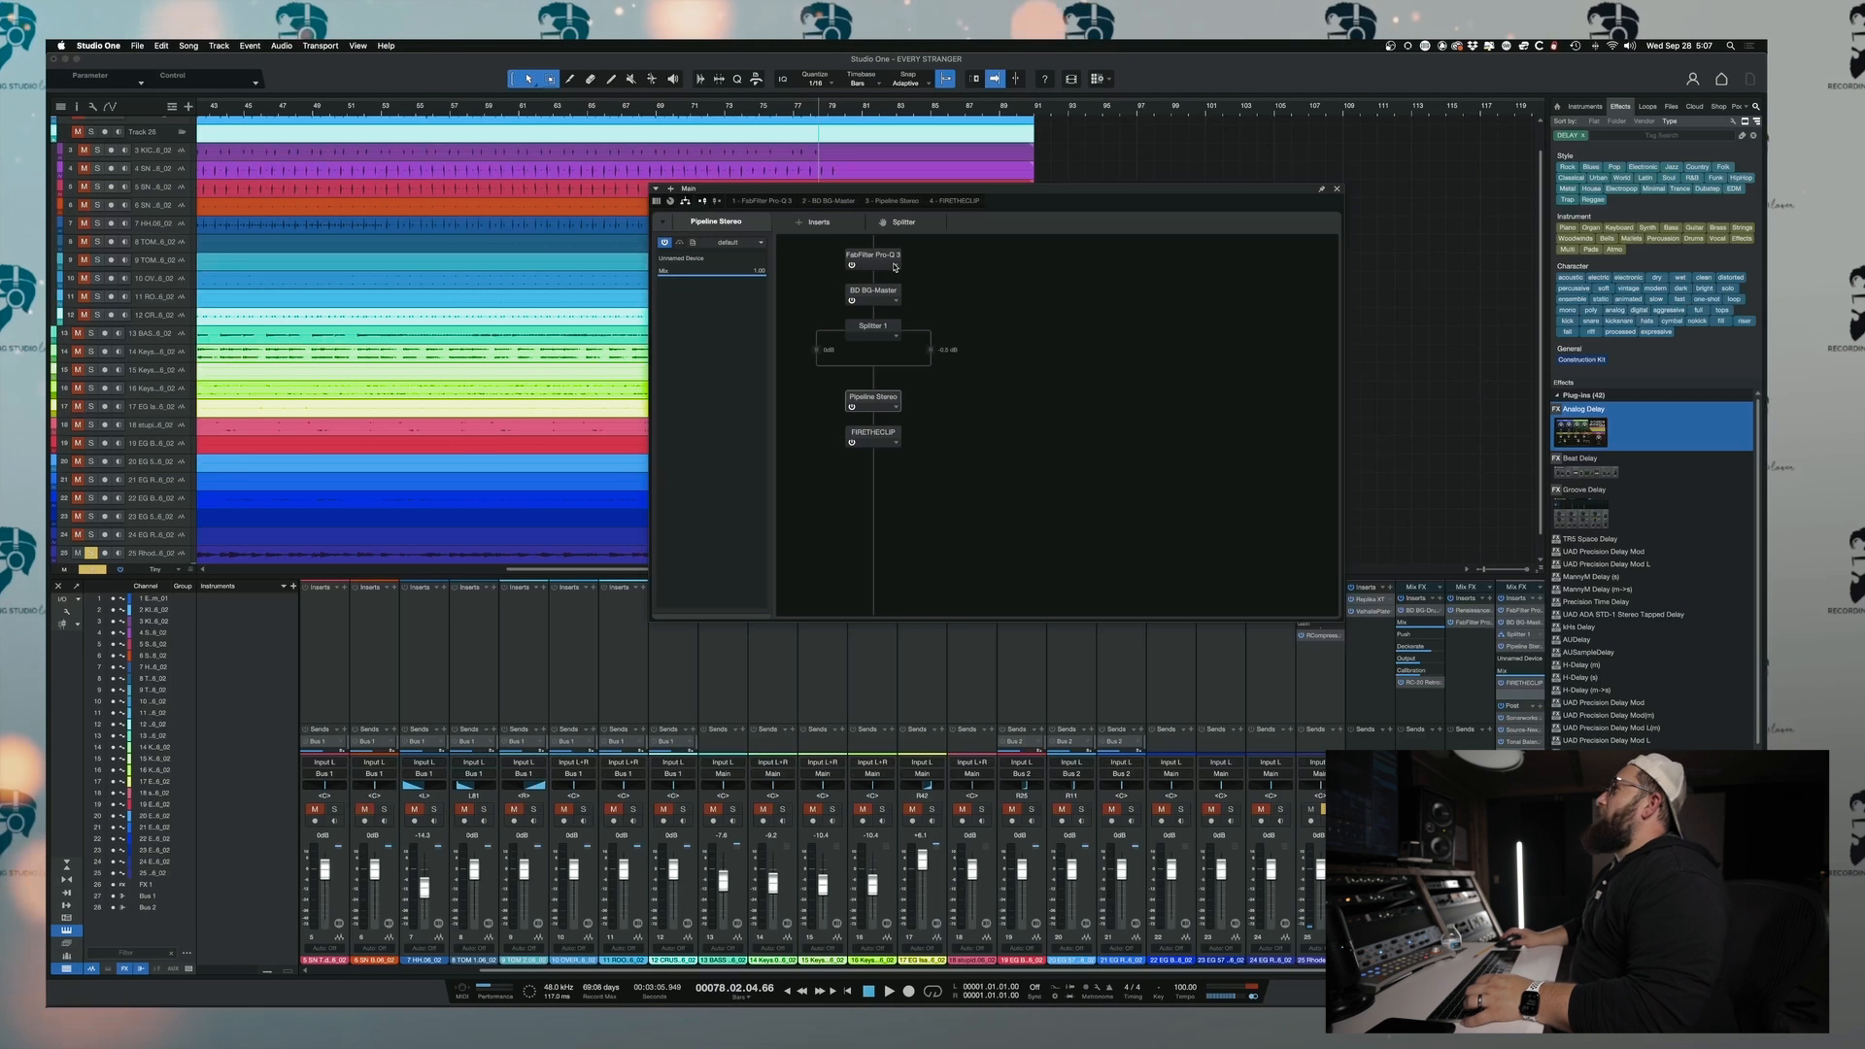
# - Examine the Pipeline XT plug-in on the main output and browse the sidechain sources available for FabFilter Pro-Q 3
pyautogui.click(895, 200)
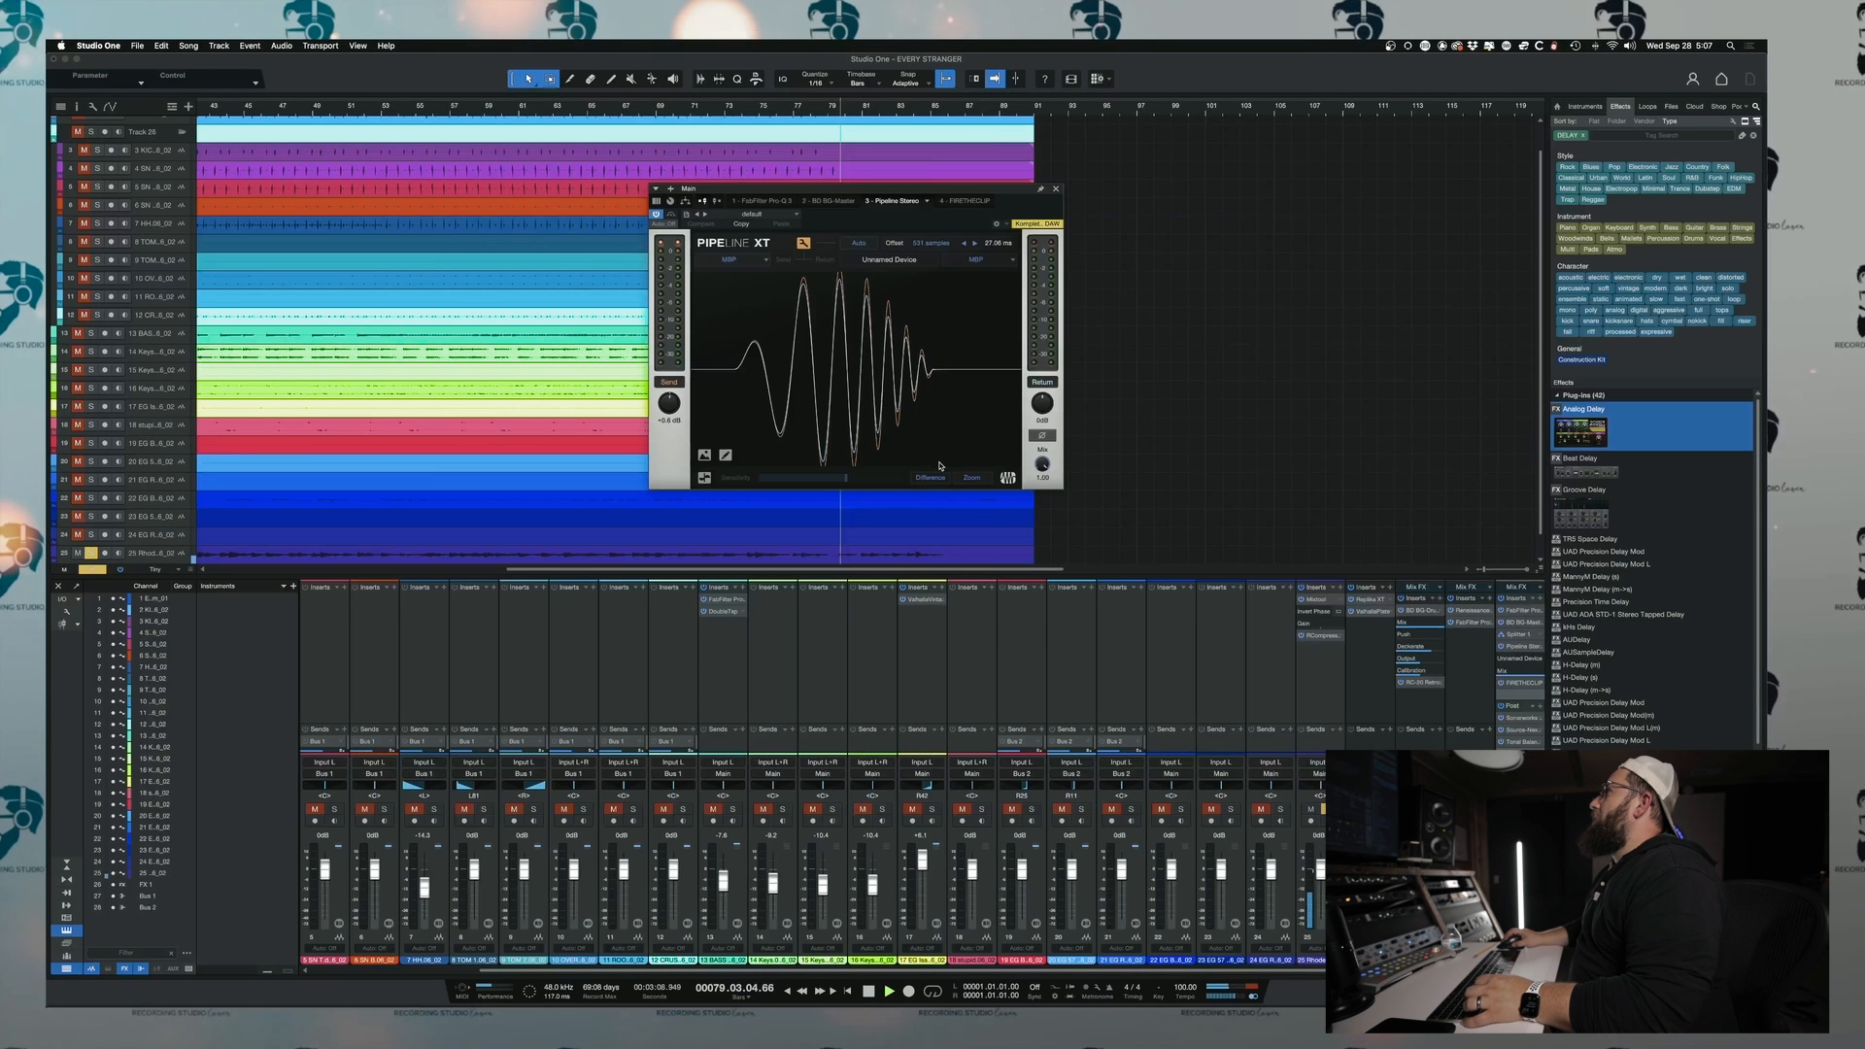
pyautogui.click(927, 482)
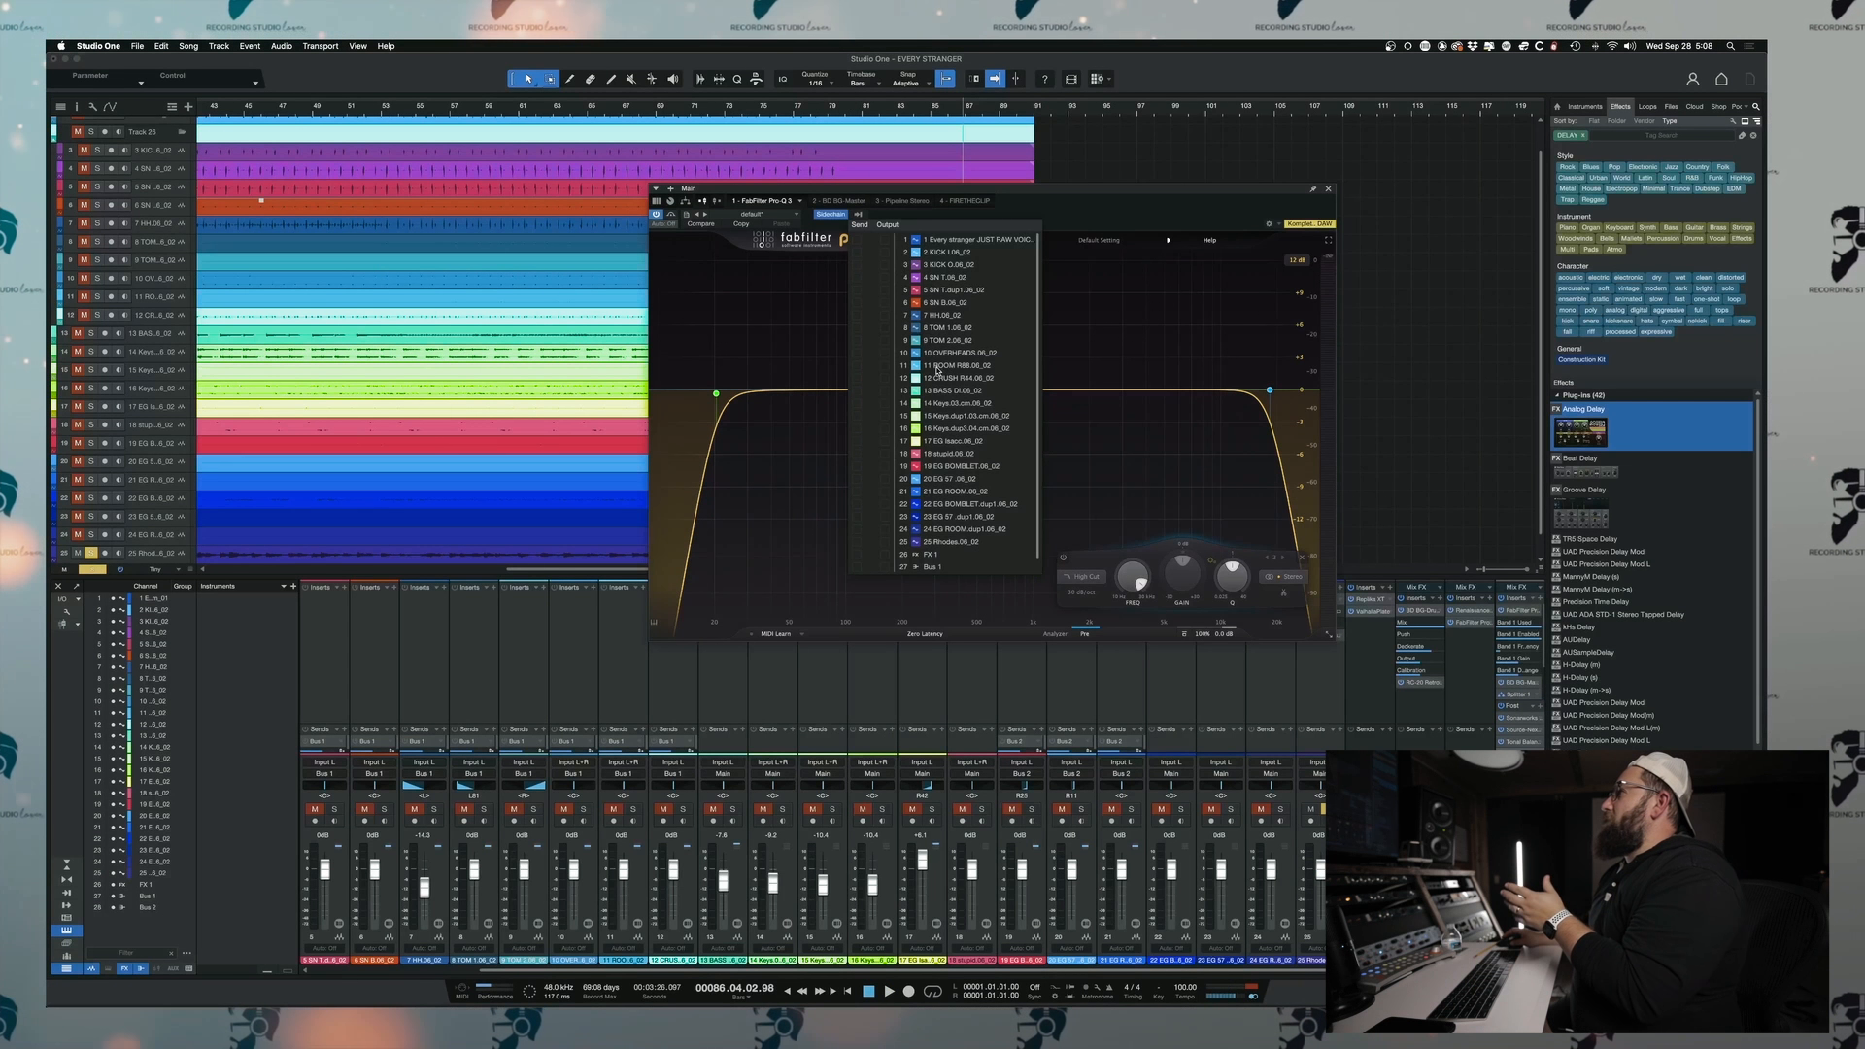
pyautogui.scroll(-1, 949, 483)
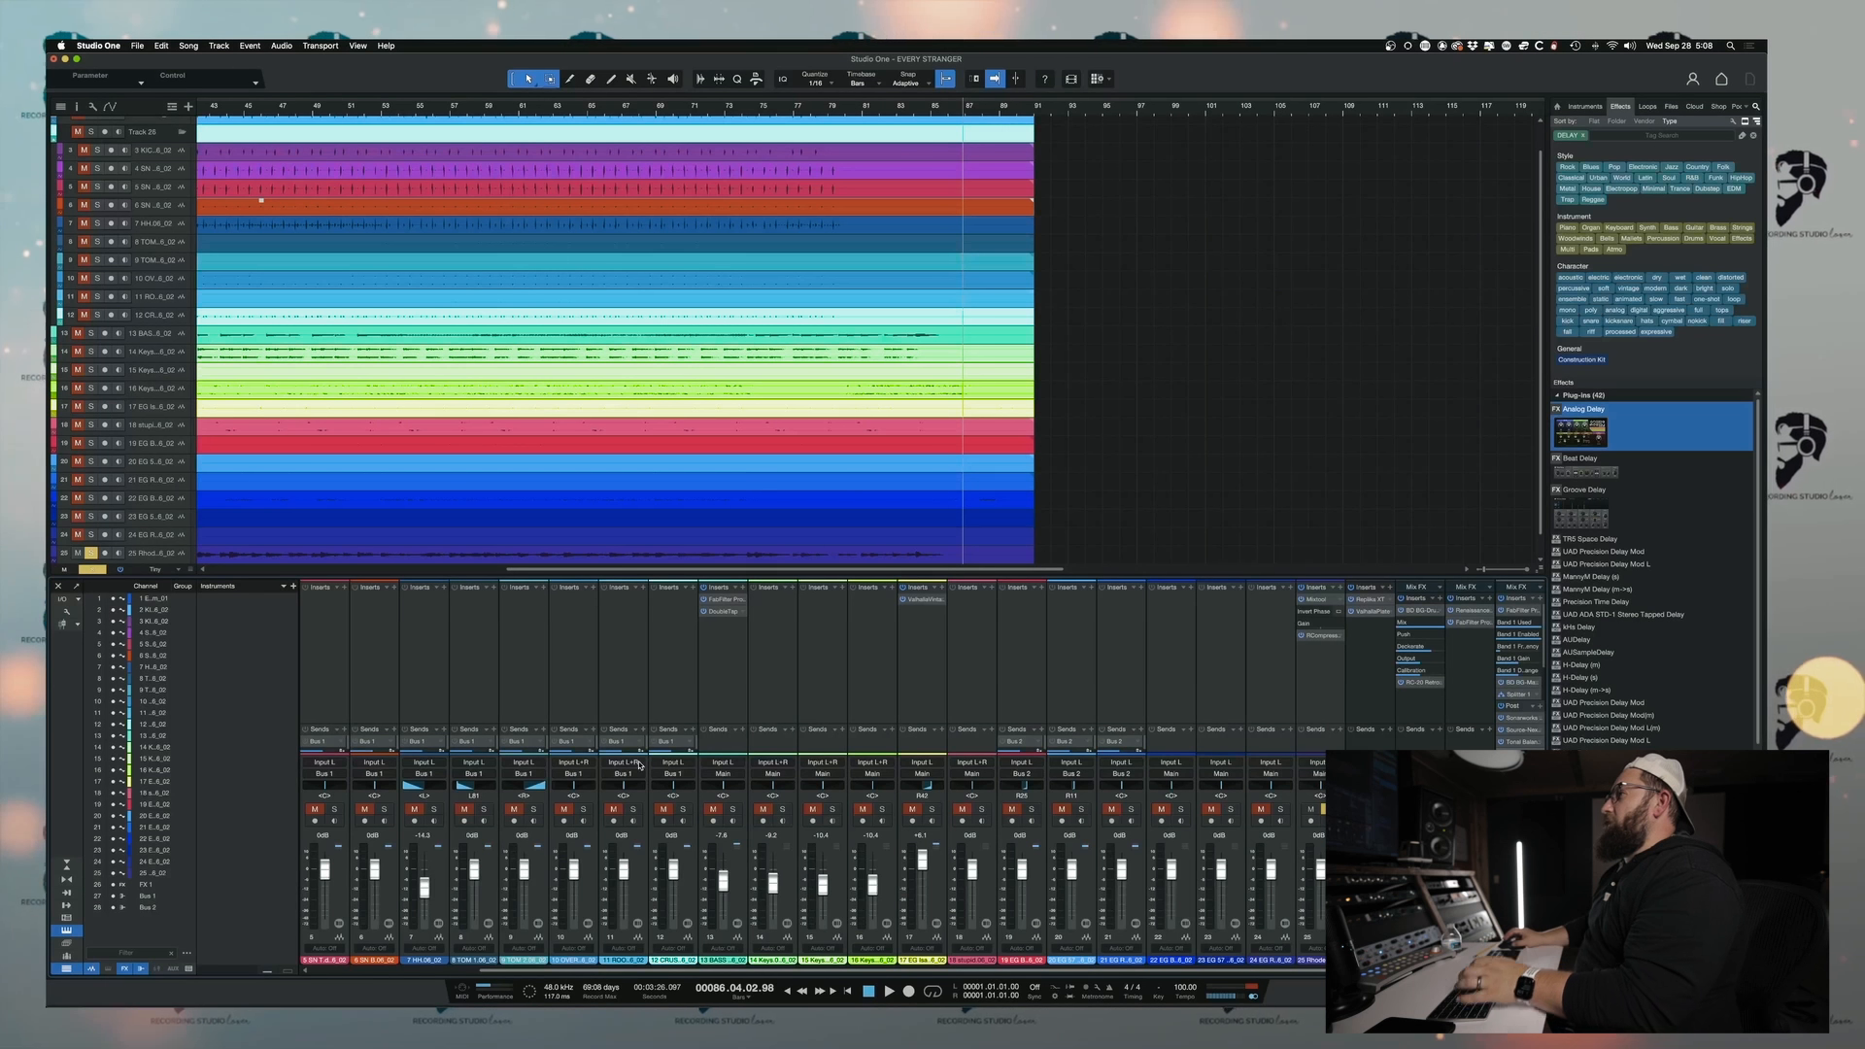
# - Insert soothe2 on the KICK I channel and feed its sidechain from the output of the BASS DI track
pyautogui.hscroll(-4, 621, 783)
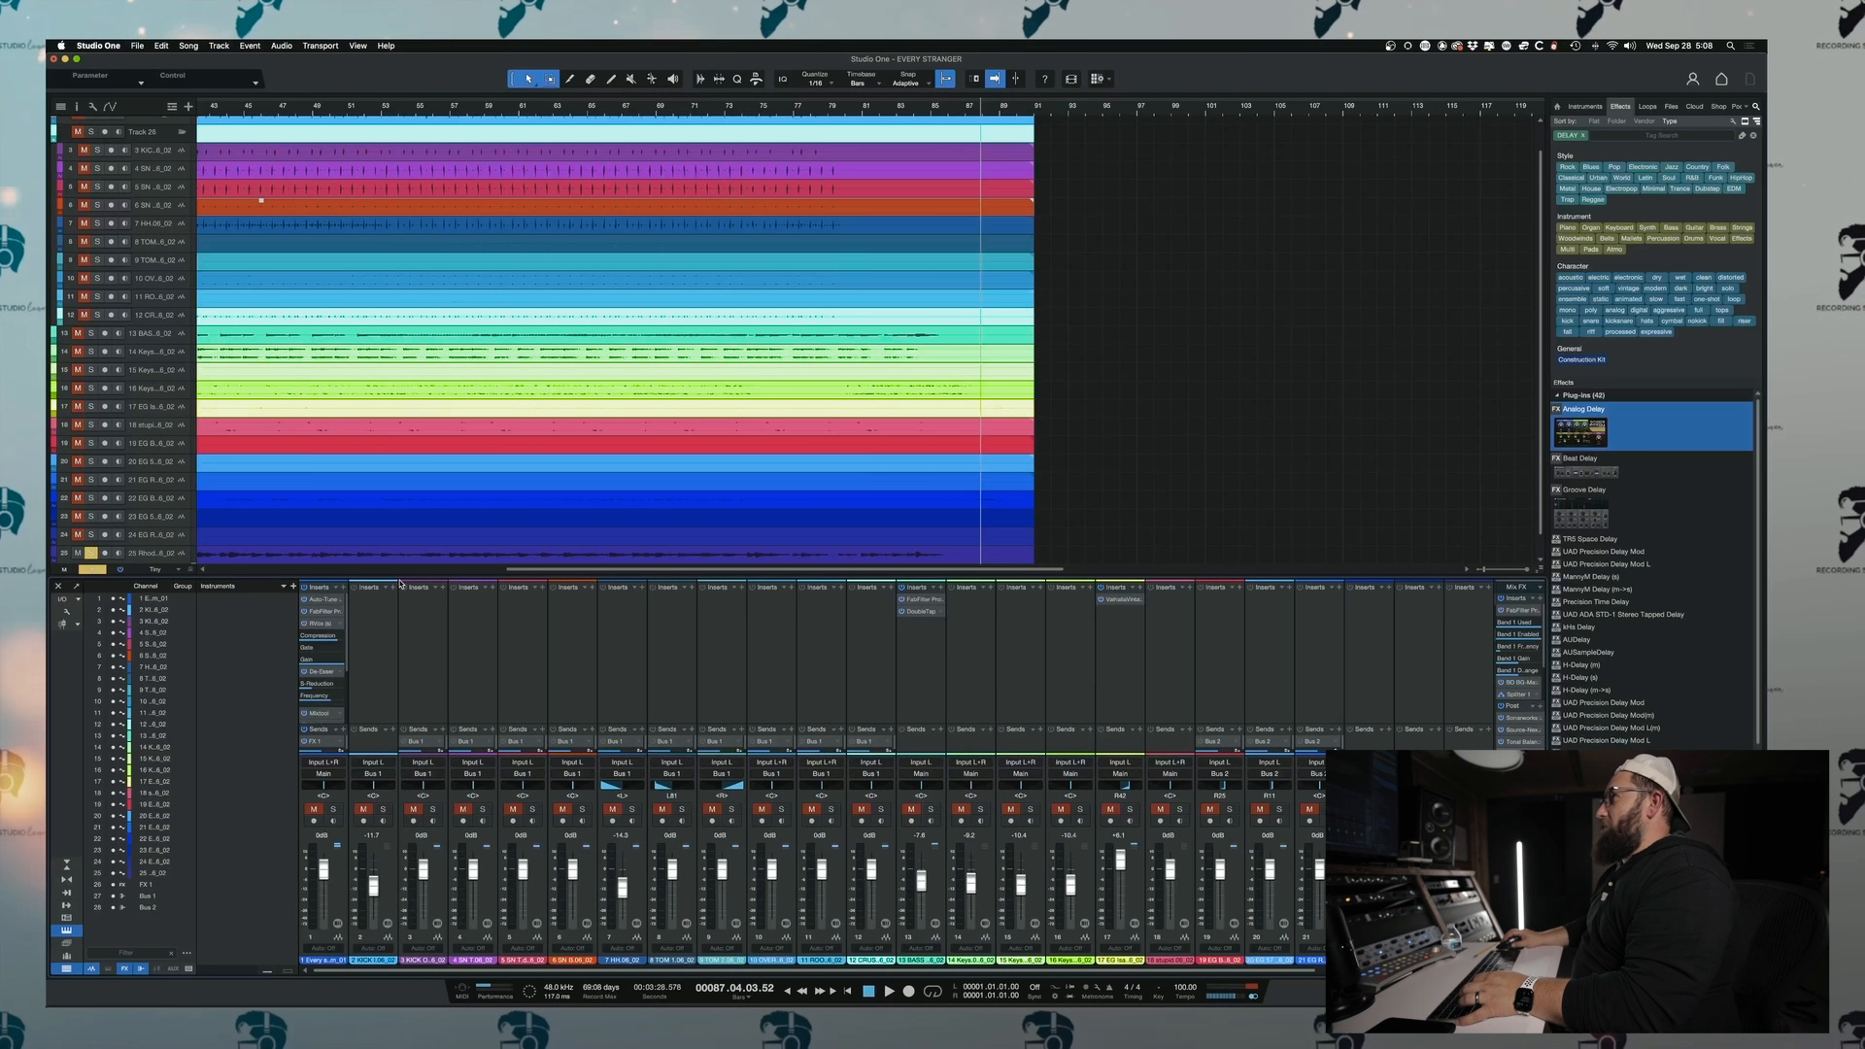
pyautogui.click(400, 585)
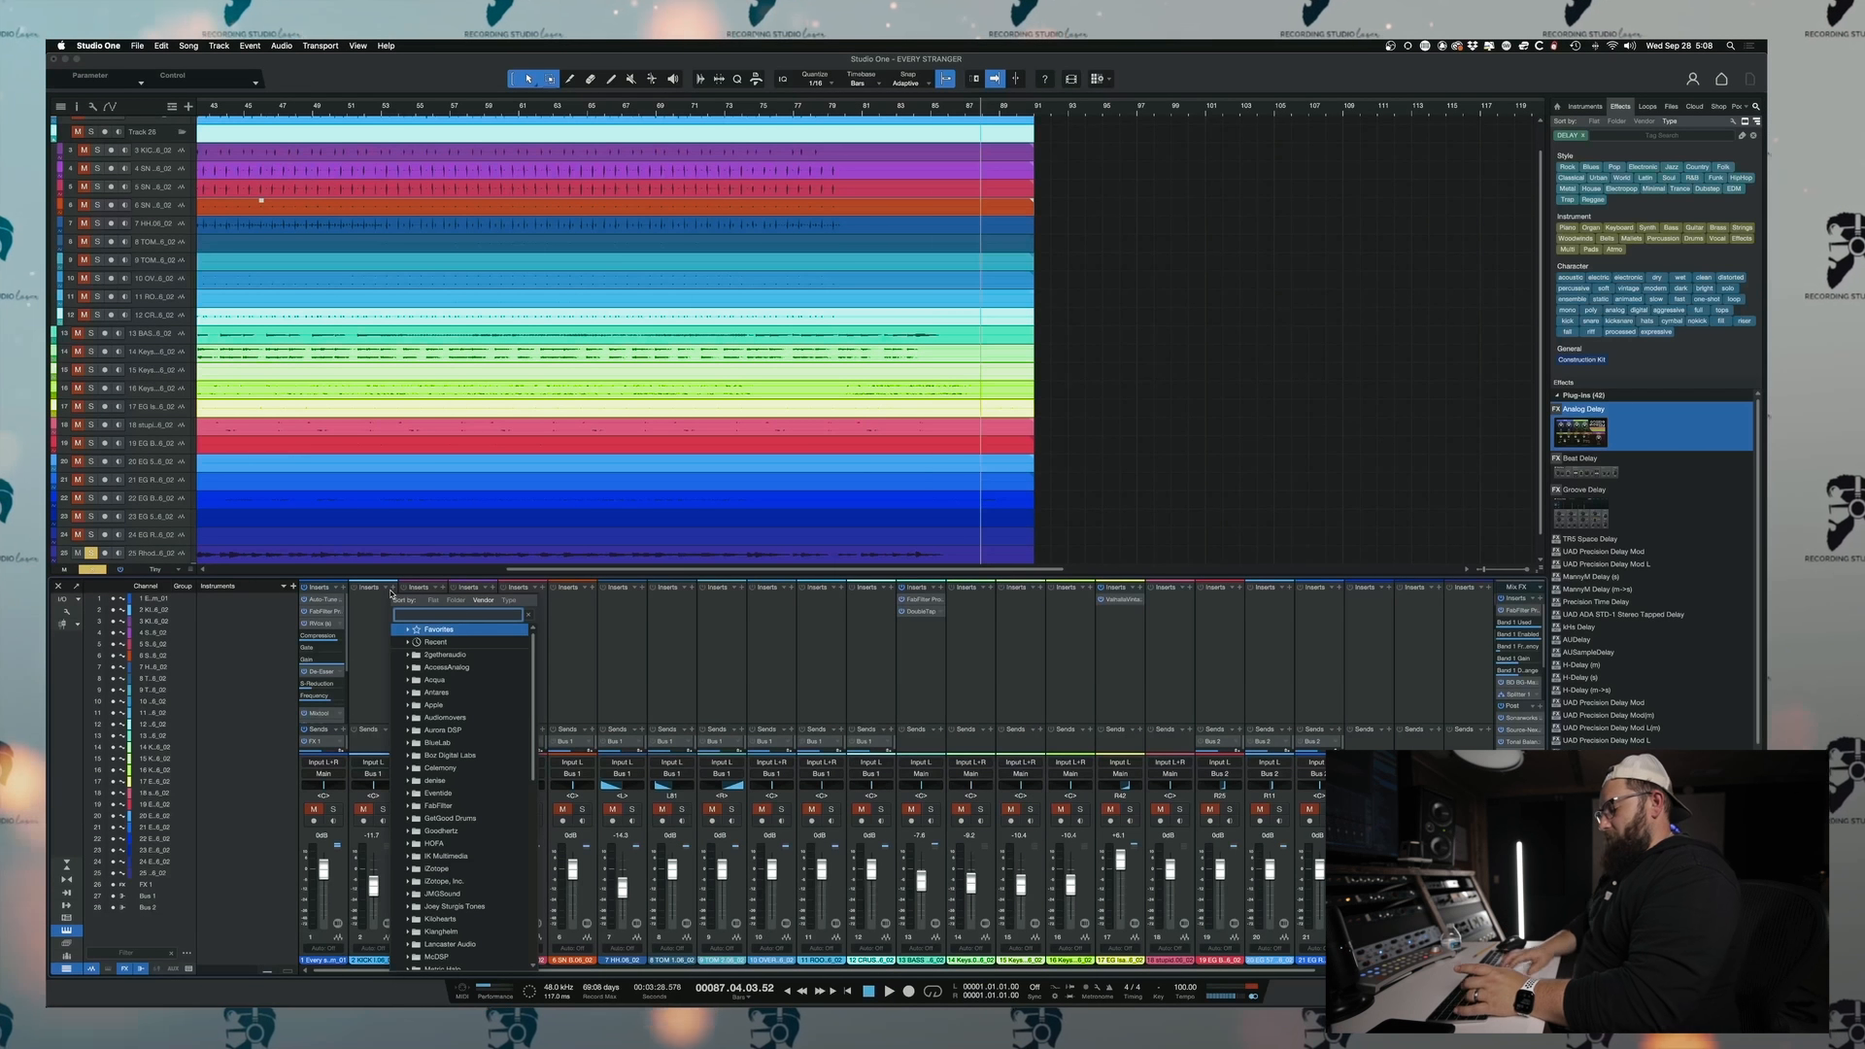
pyautogui.write('soothe')
pyautogui.press('Down')
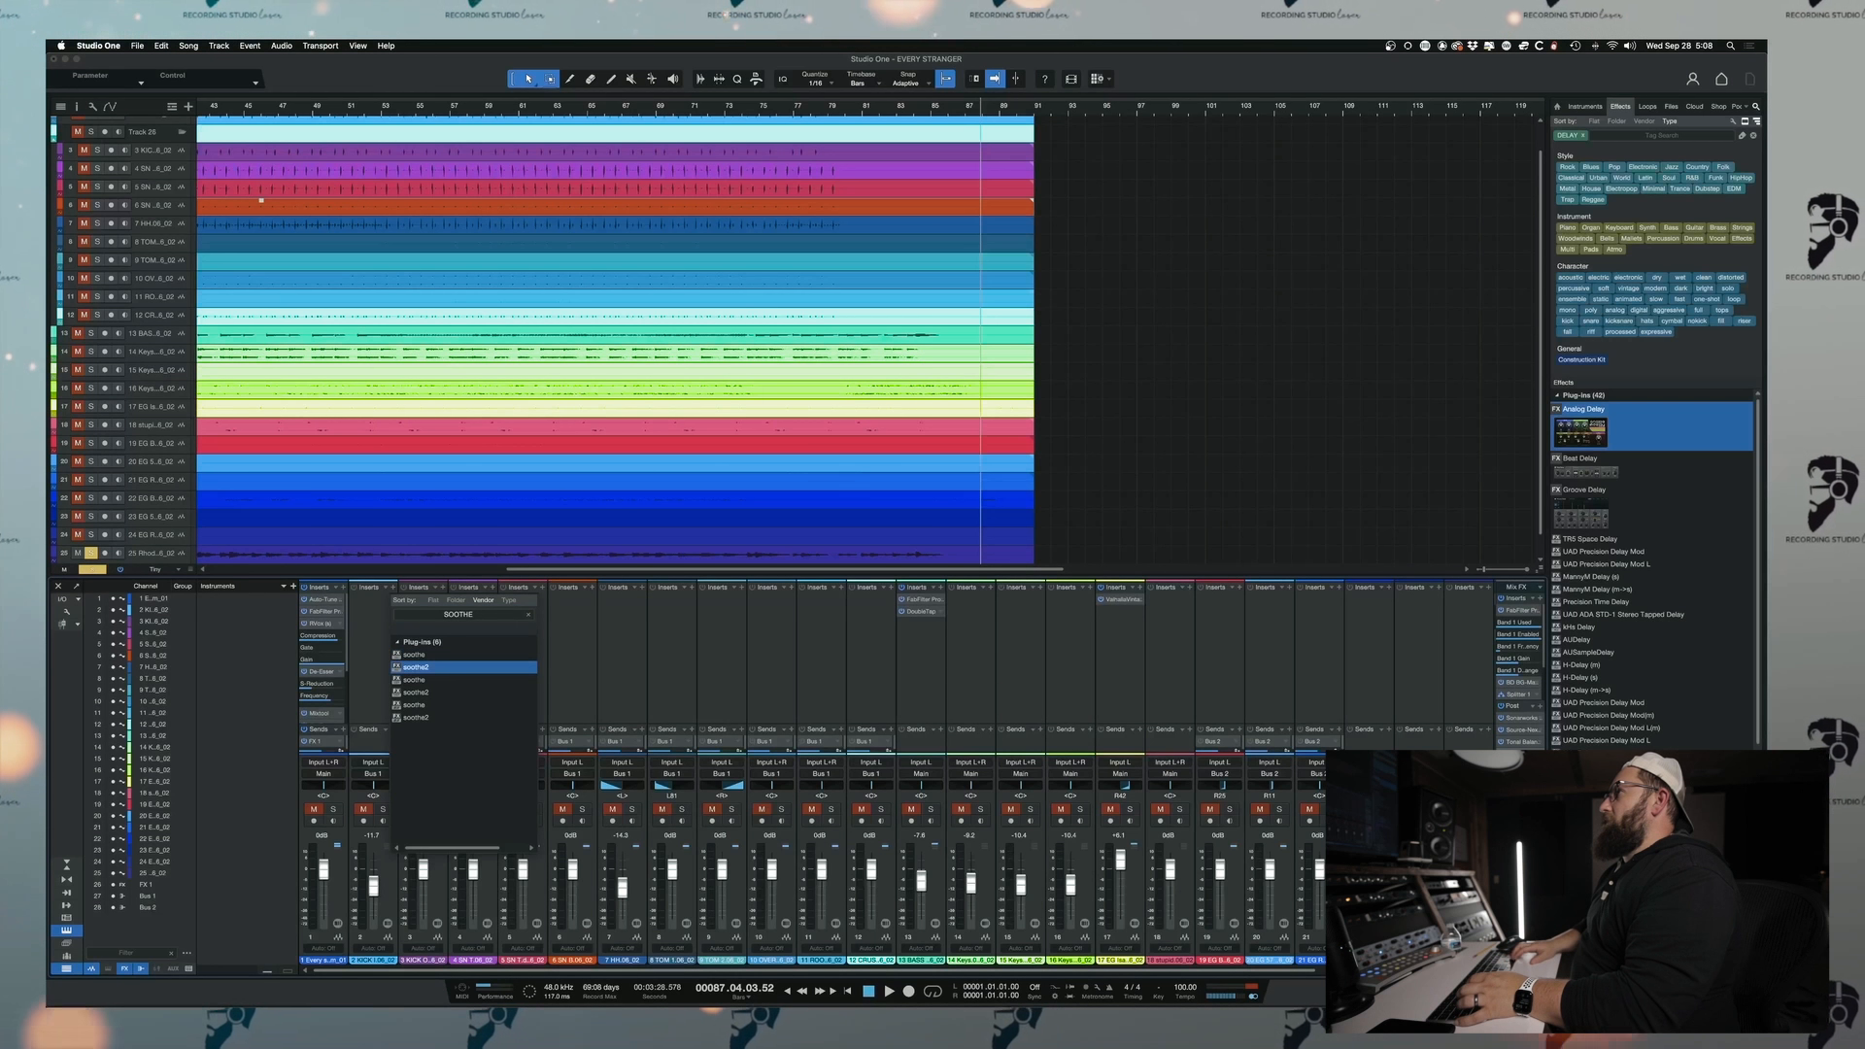
pyautogui.press('Return')
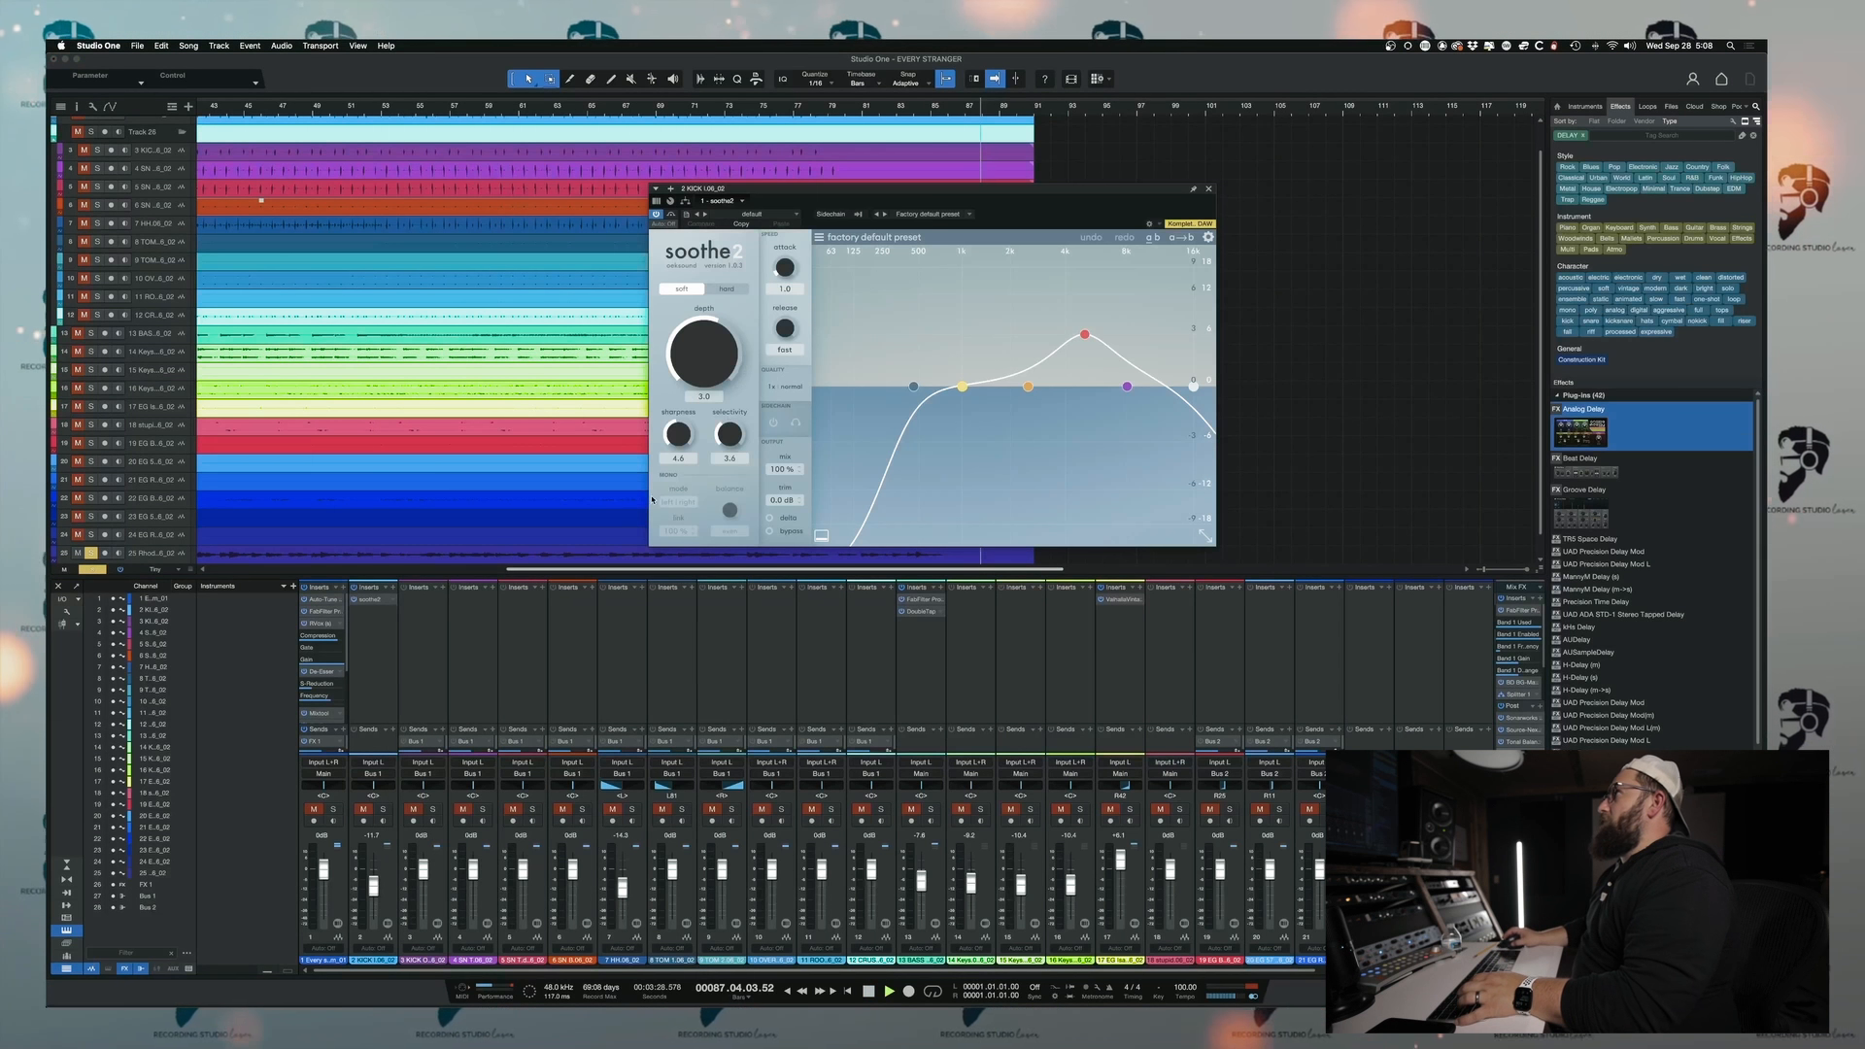
pyautogui.click(856, 217)
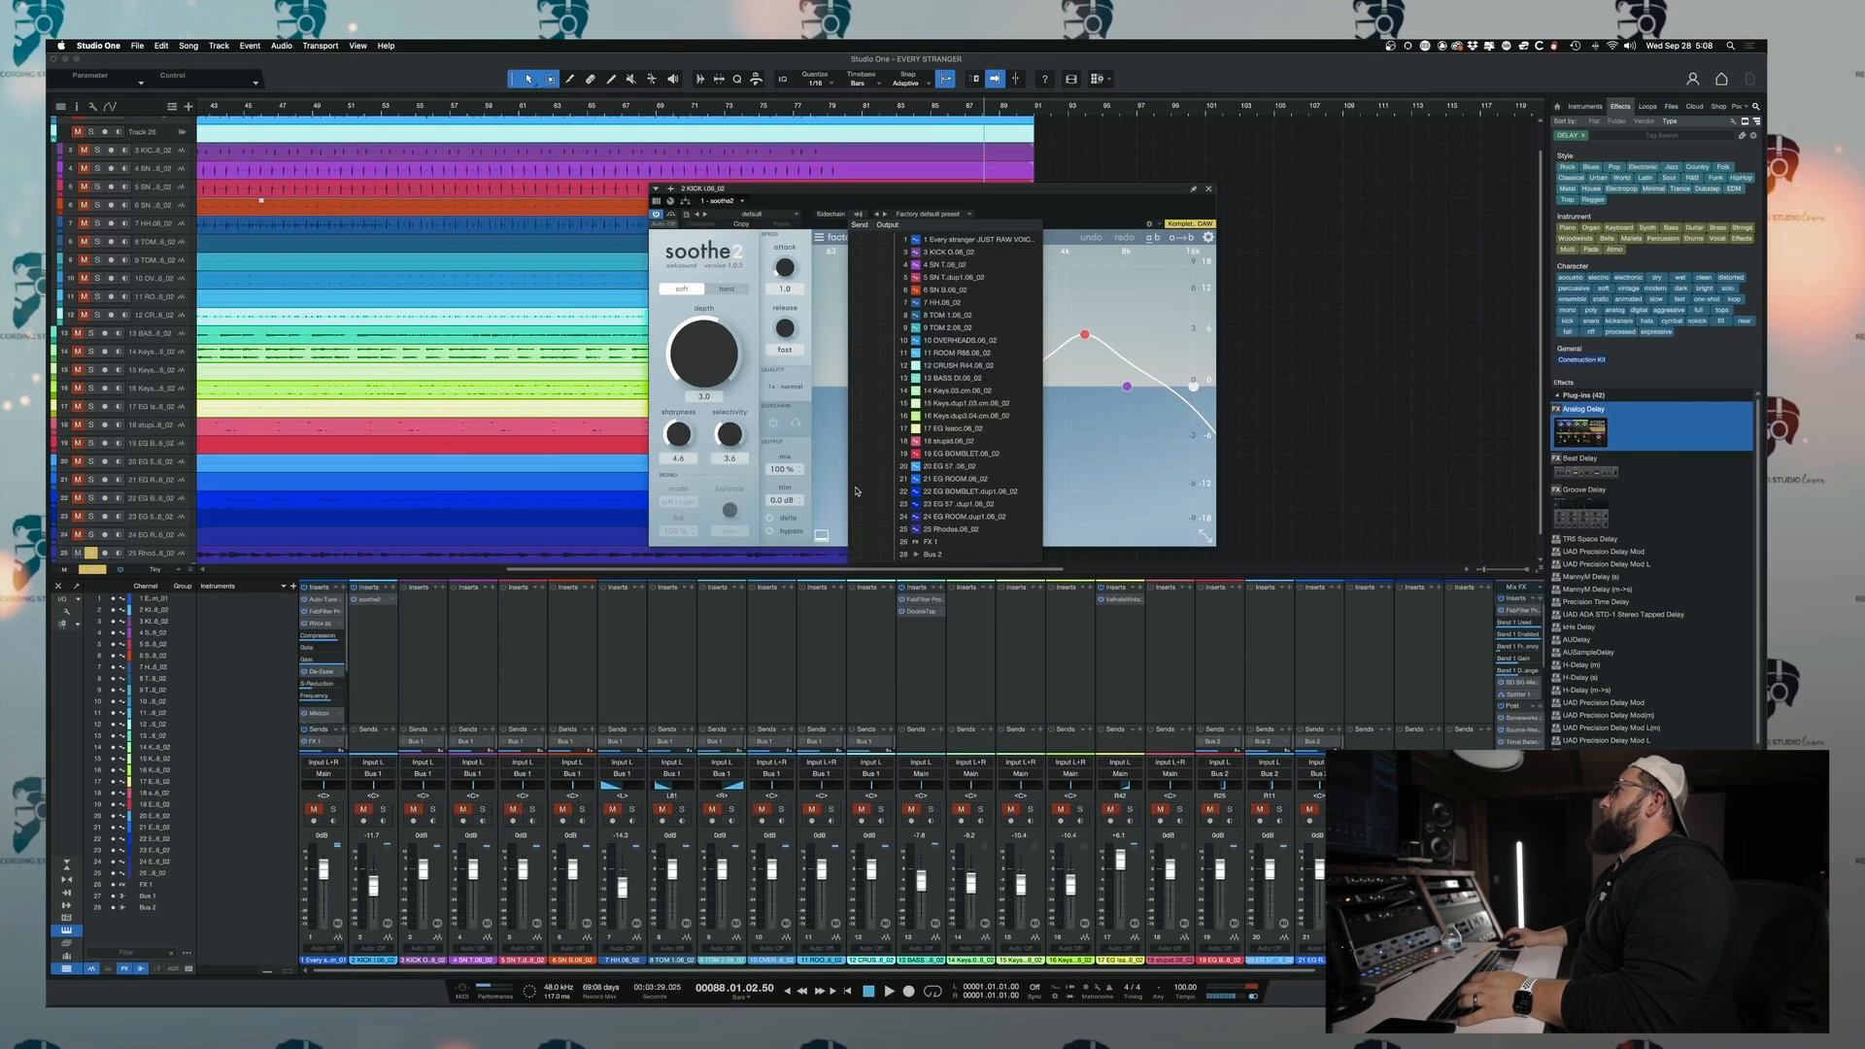
pyautogui.click(957, 378)
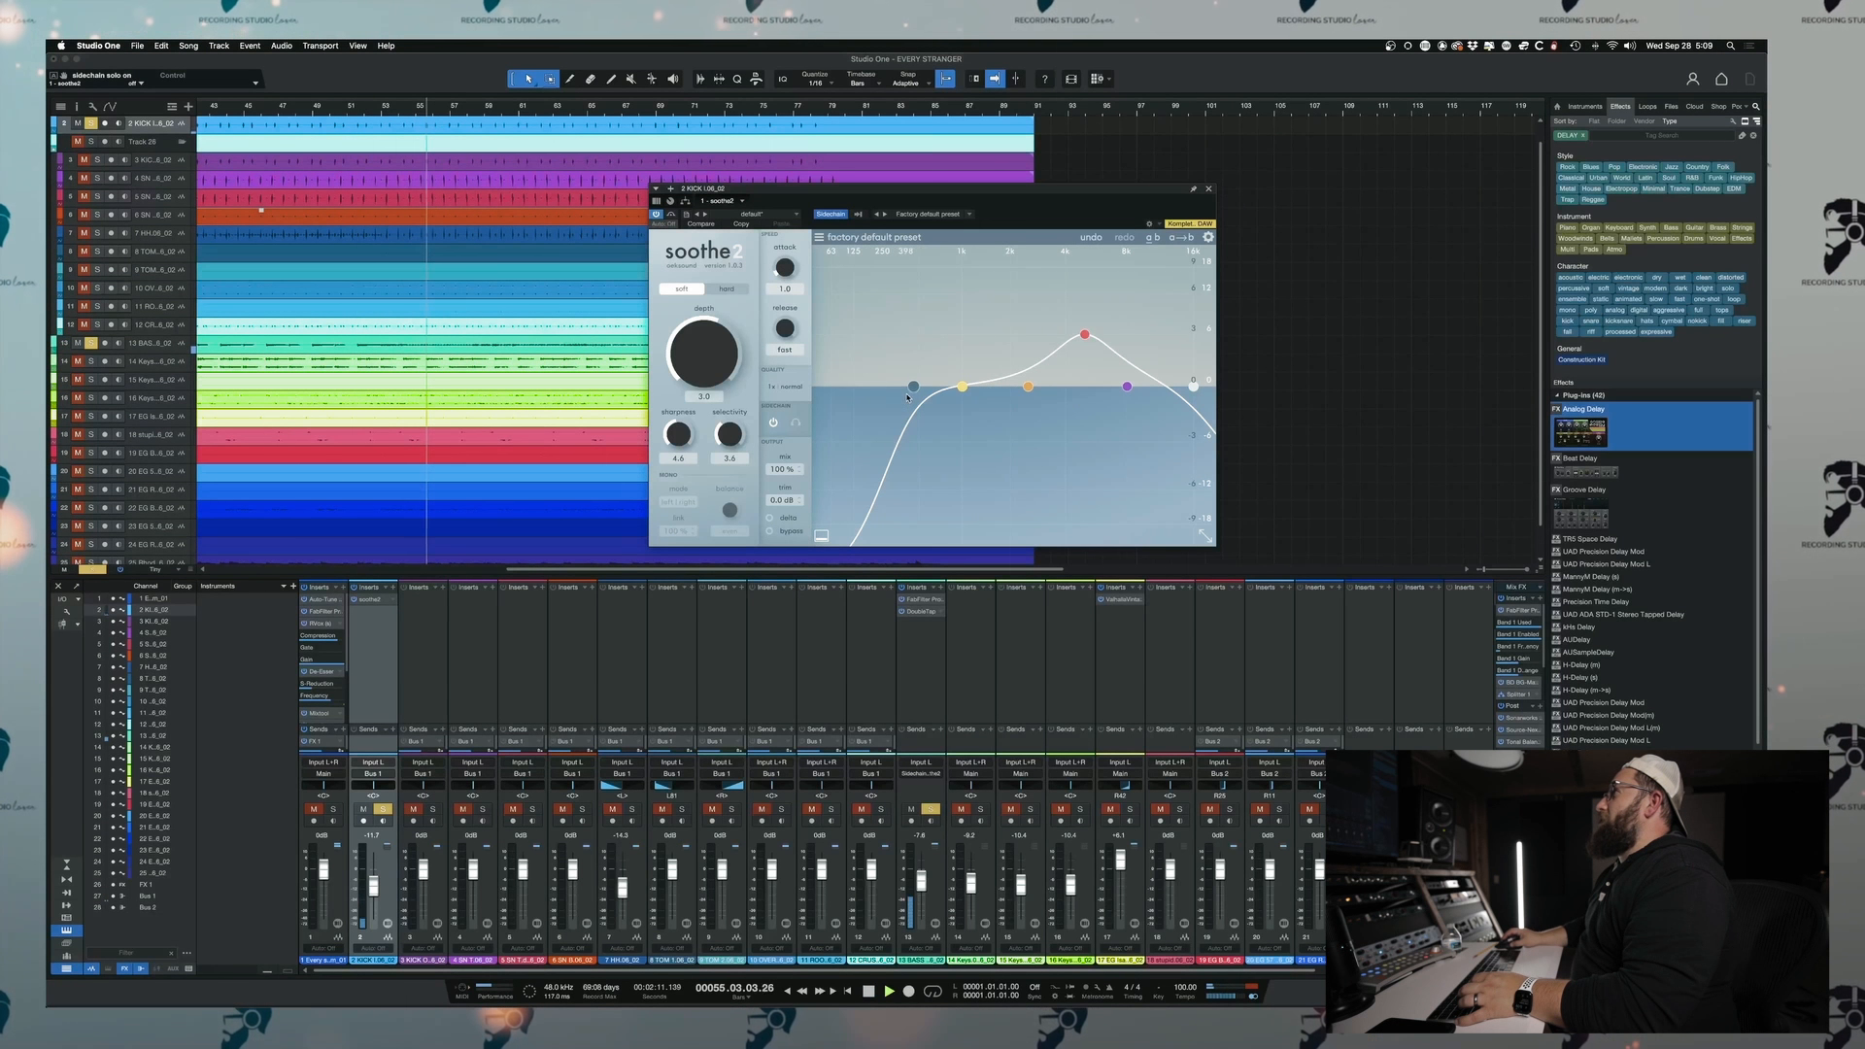
# - Shape soothe2's low-frequency band with 12 dB sensitivity and a Q of 0.4, and raise sharpness and selectivity to 10.0
pyautogui.moveTo(907, 396); pyautogui.dragTo(782, 394)
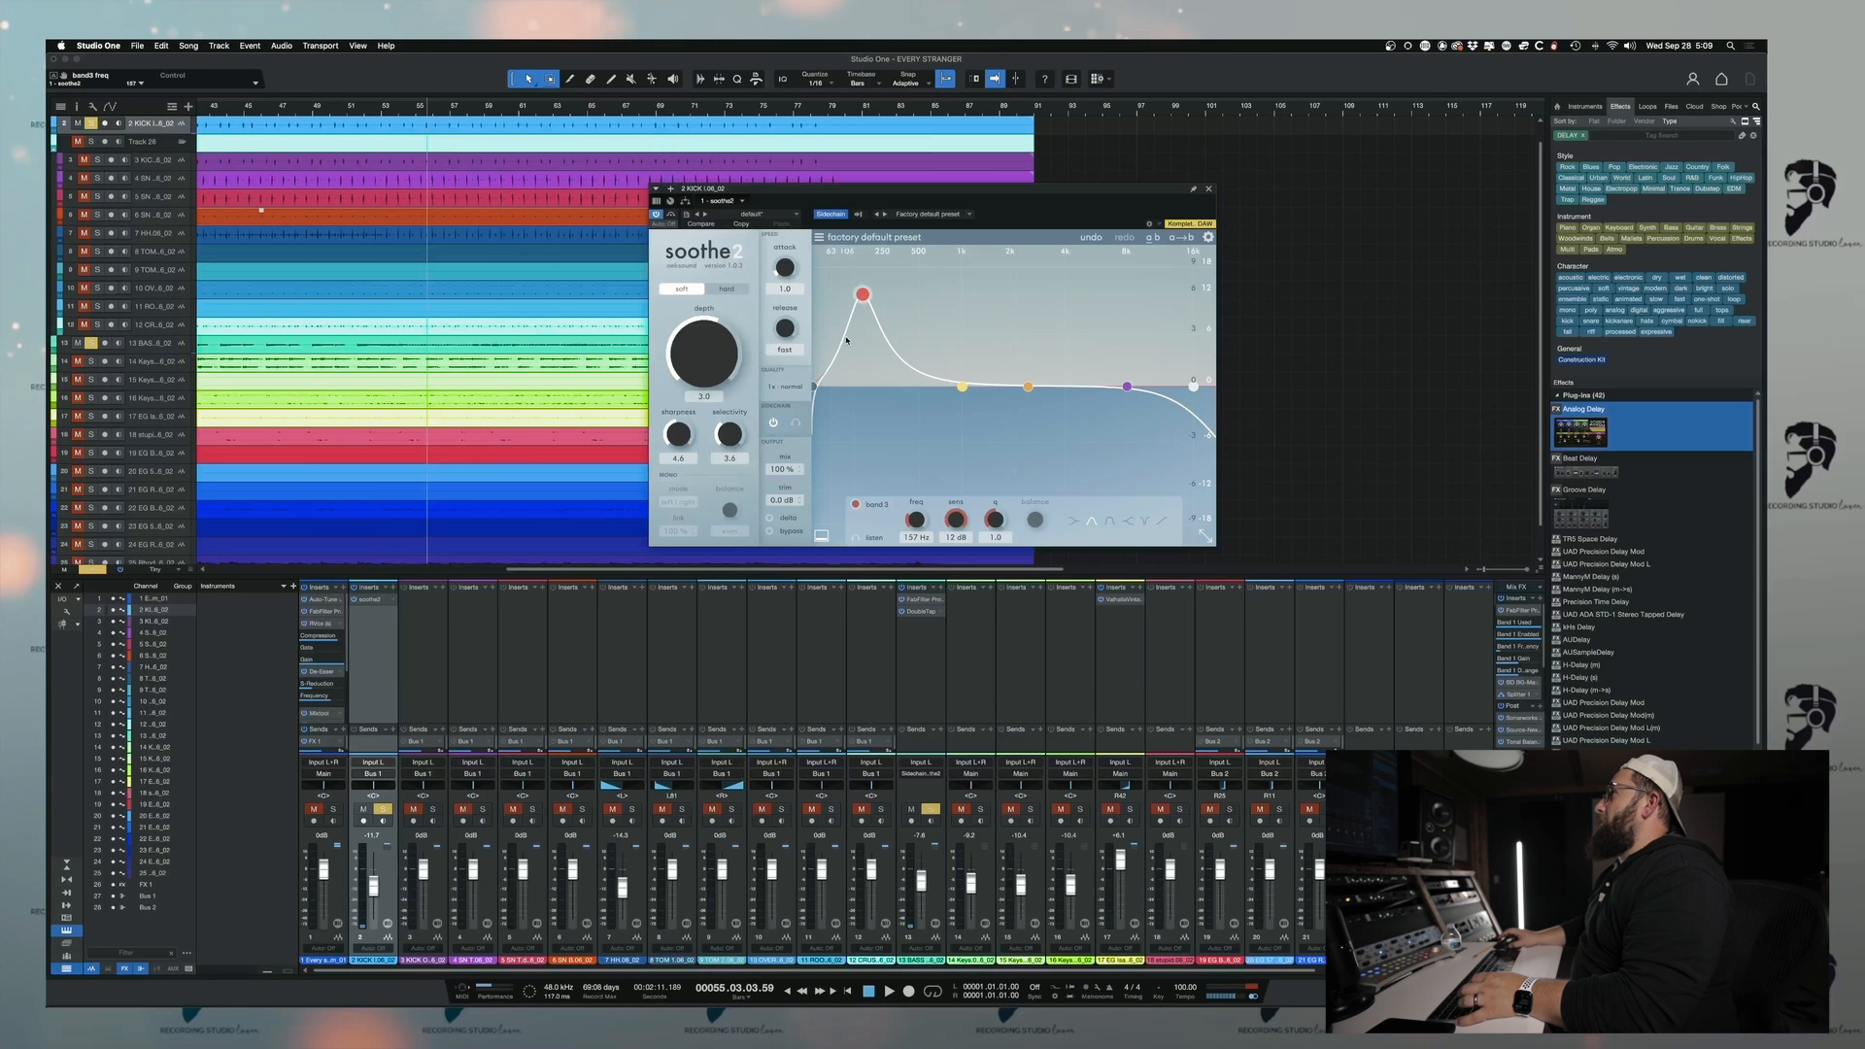
pyautogui.moveTo(994, 520); pyautogui.dragTo(995, 559)
pyautogui.moveTo(678, 435); pyautogui.dragTo(770, 281)
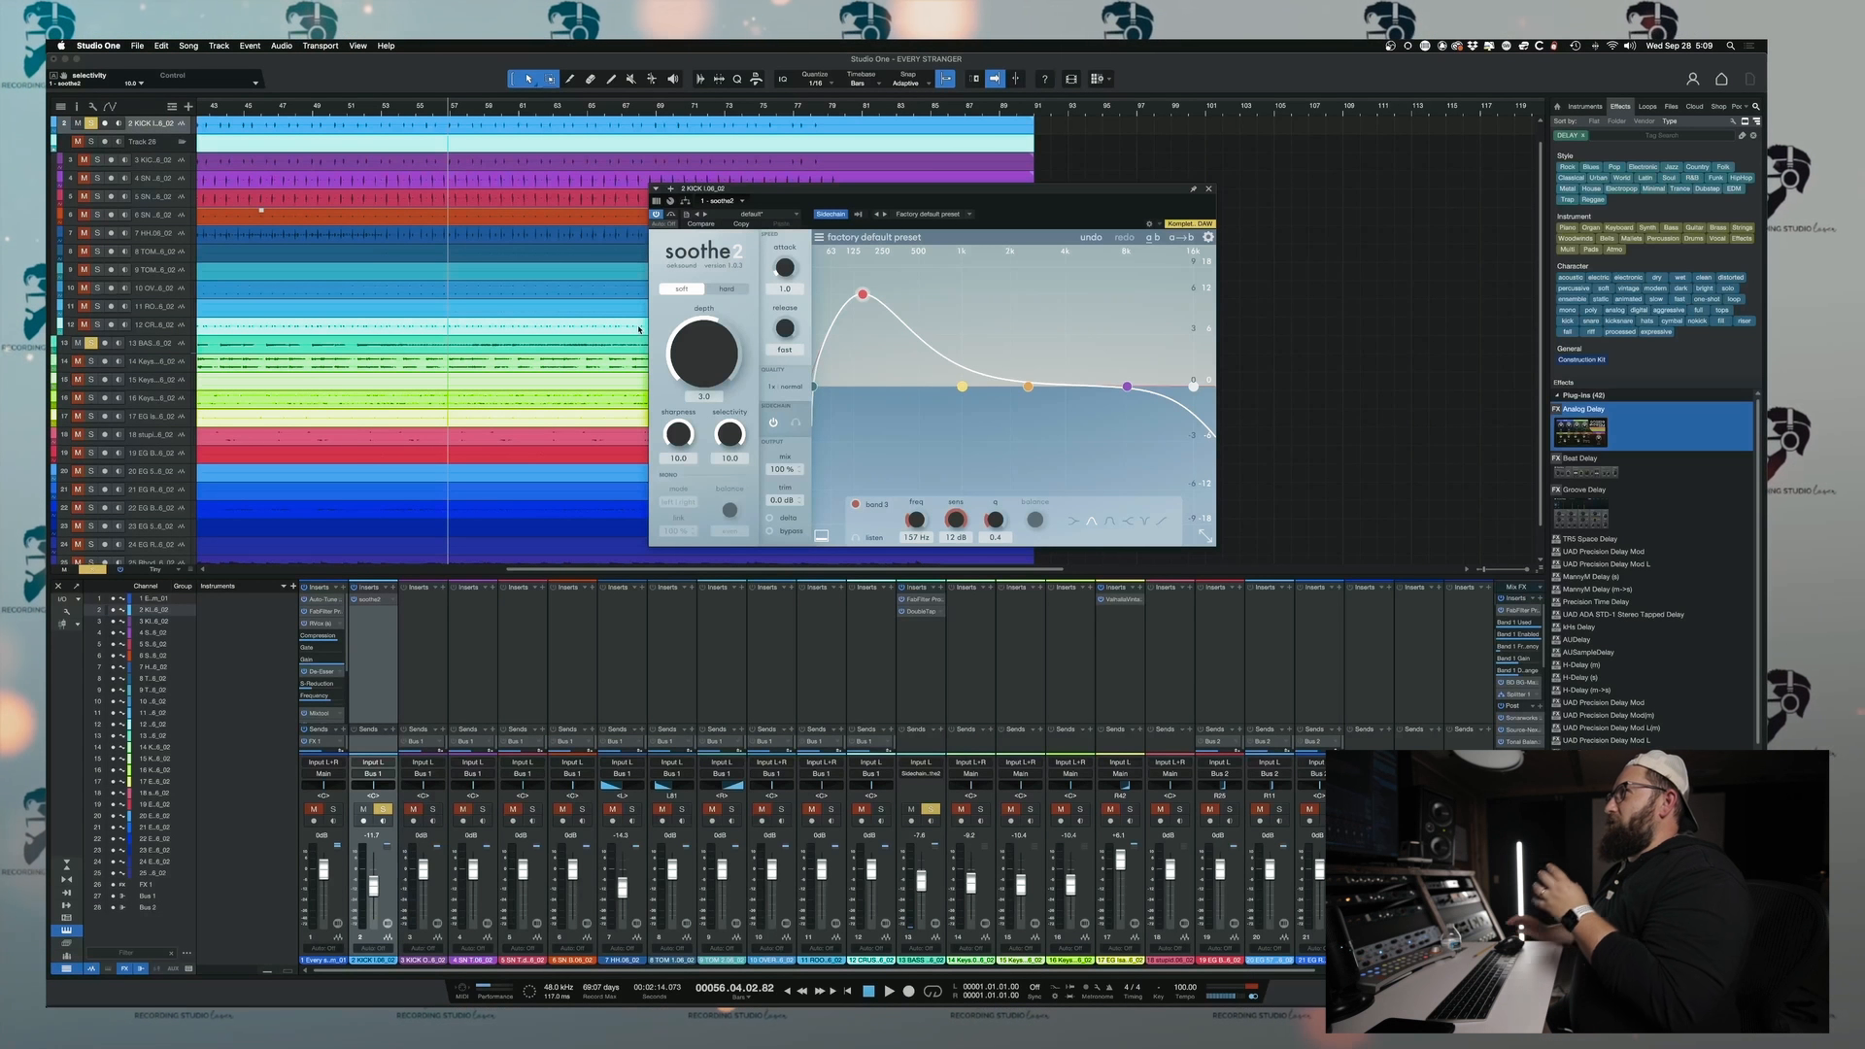
# - Move soothe2 to the BASS DI channel, feed its sidechain from both kick tracks, and audition the sidechain during playback
pyautogui.moveTo(379, 603); pyautogui.dragTo(932, 625)
pyautogui.click(856, 213)
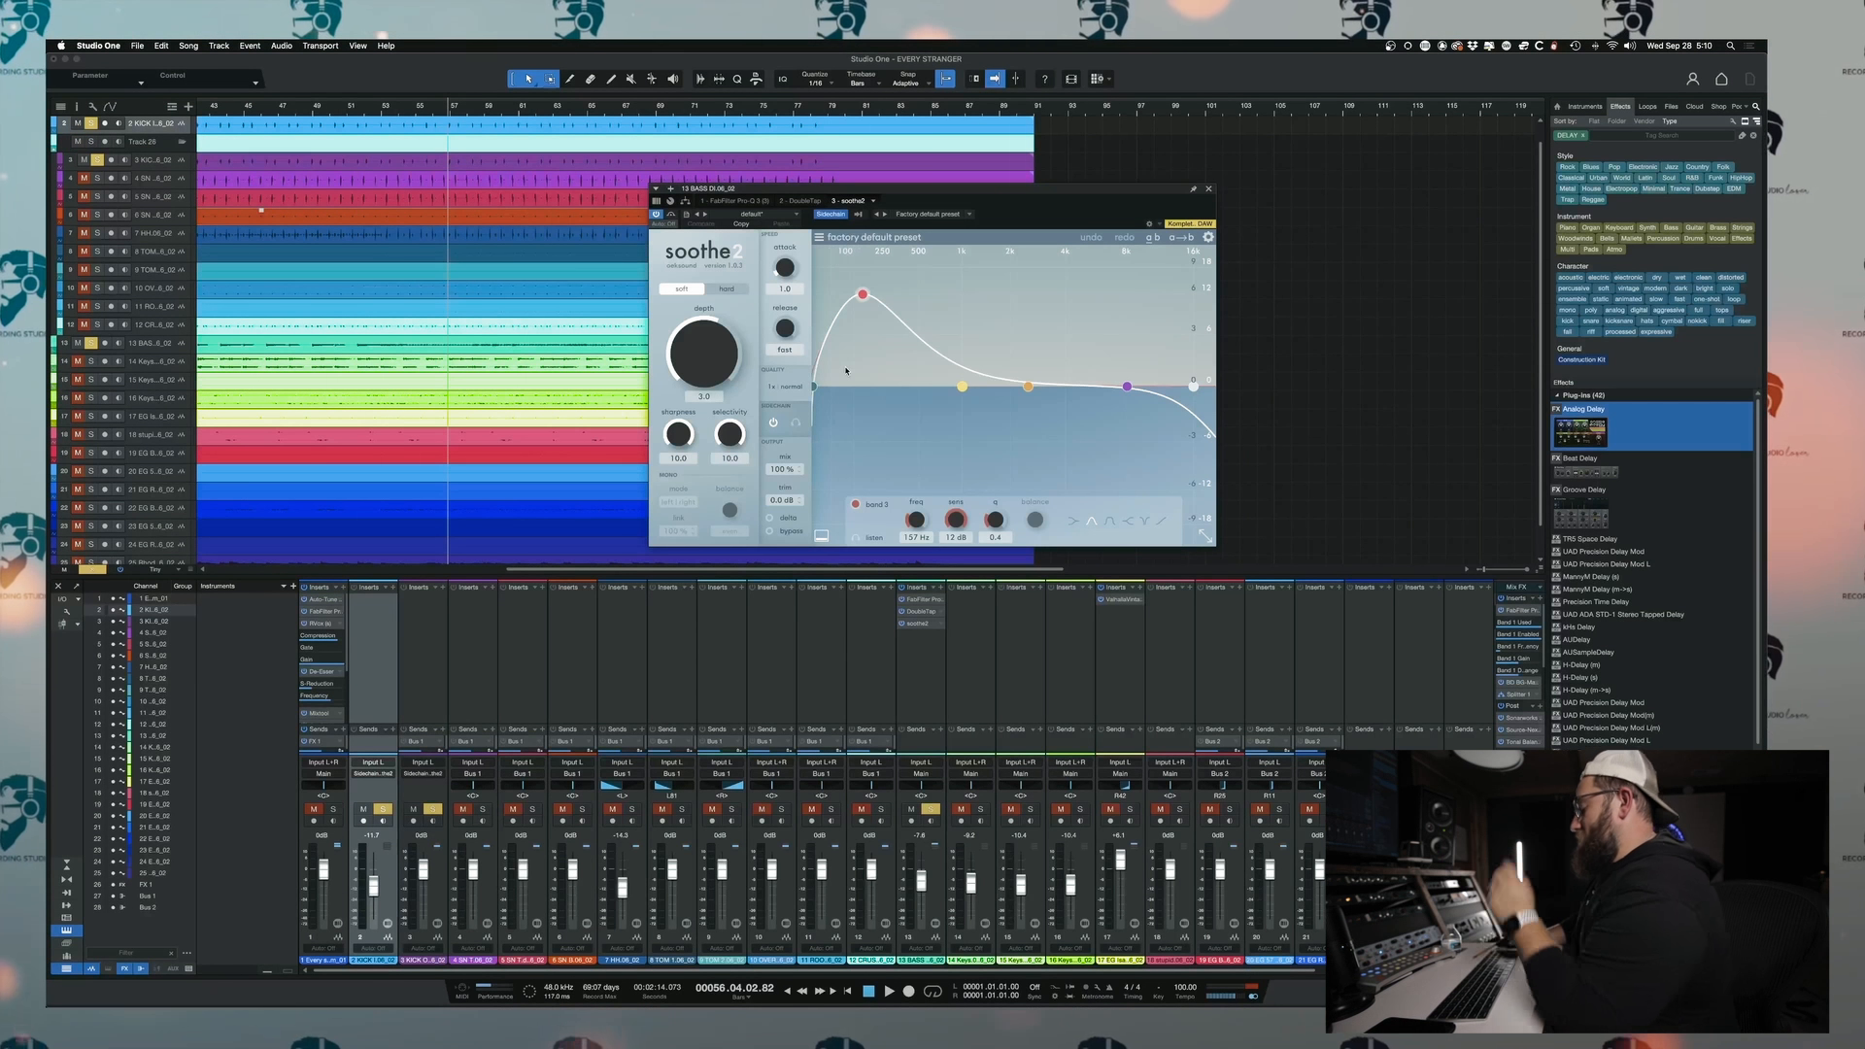
pyautogui.press('space')
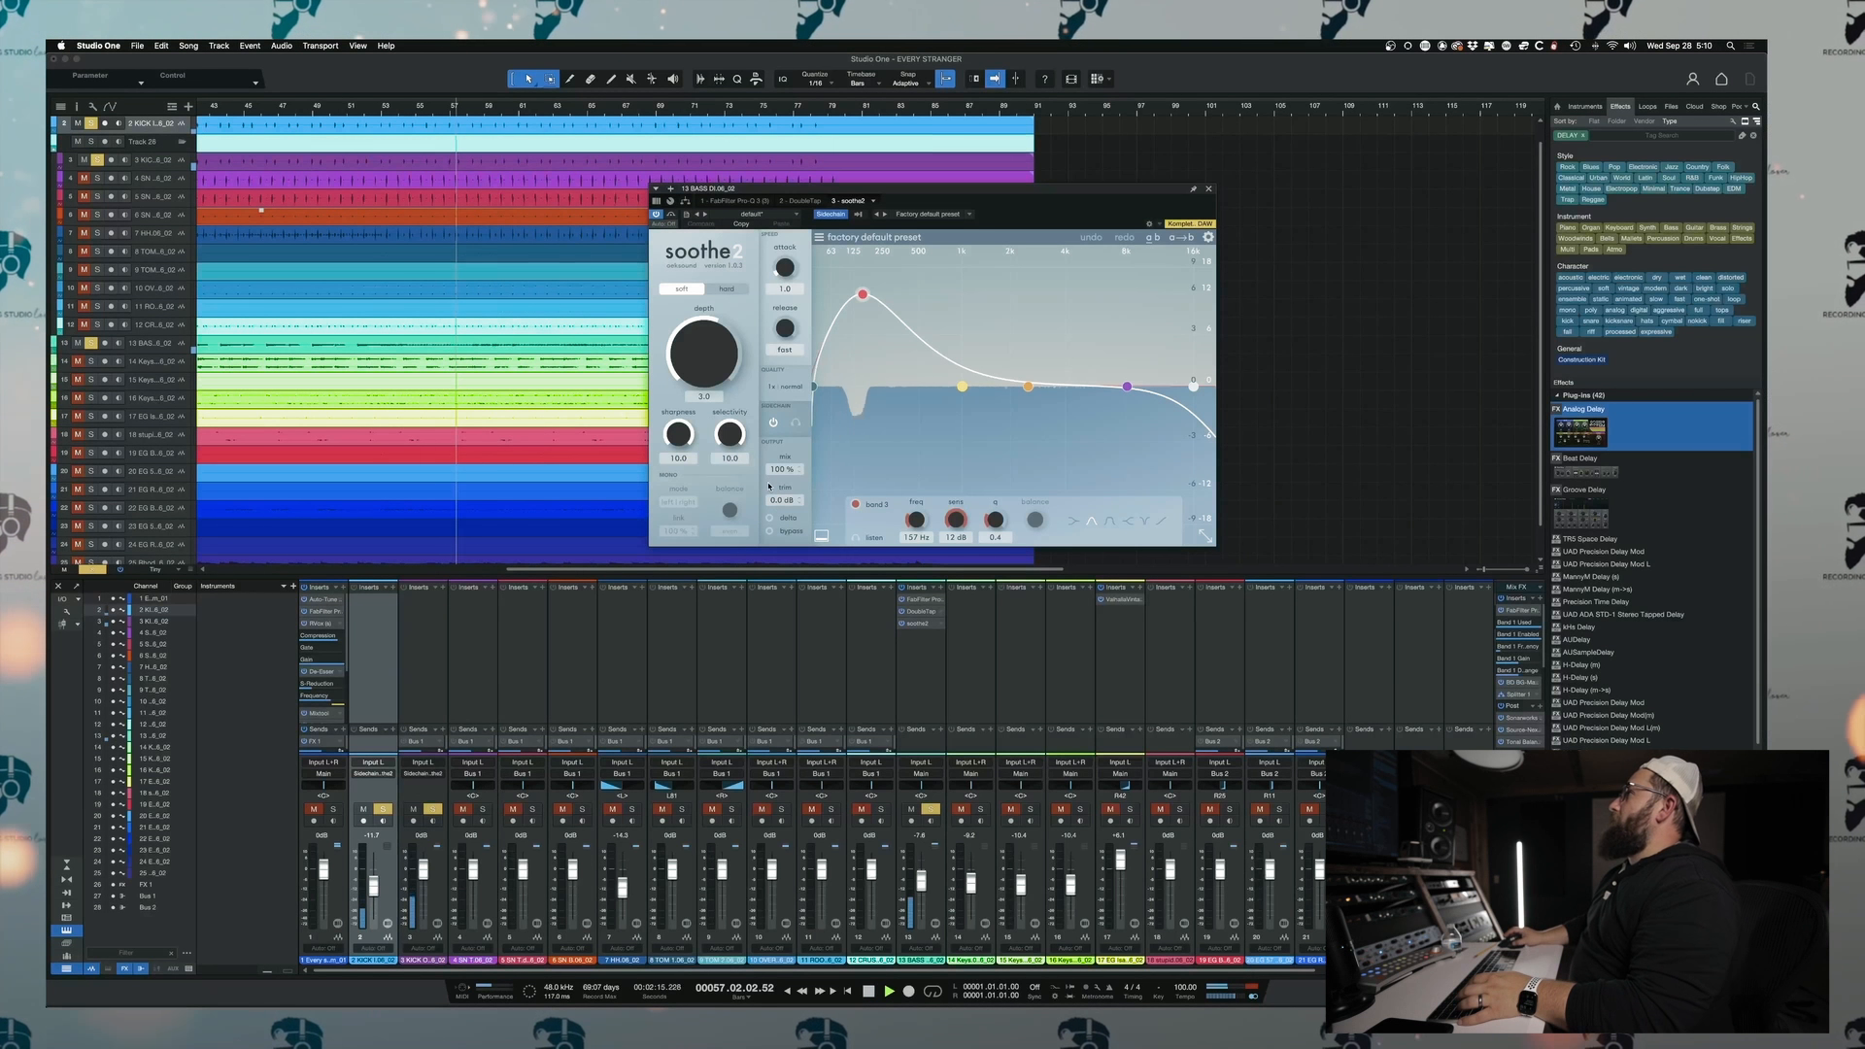
pyautogui.click(796, 422)
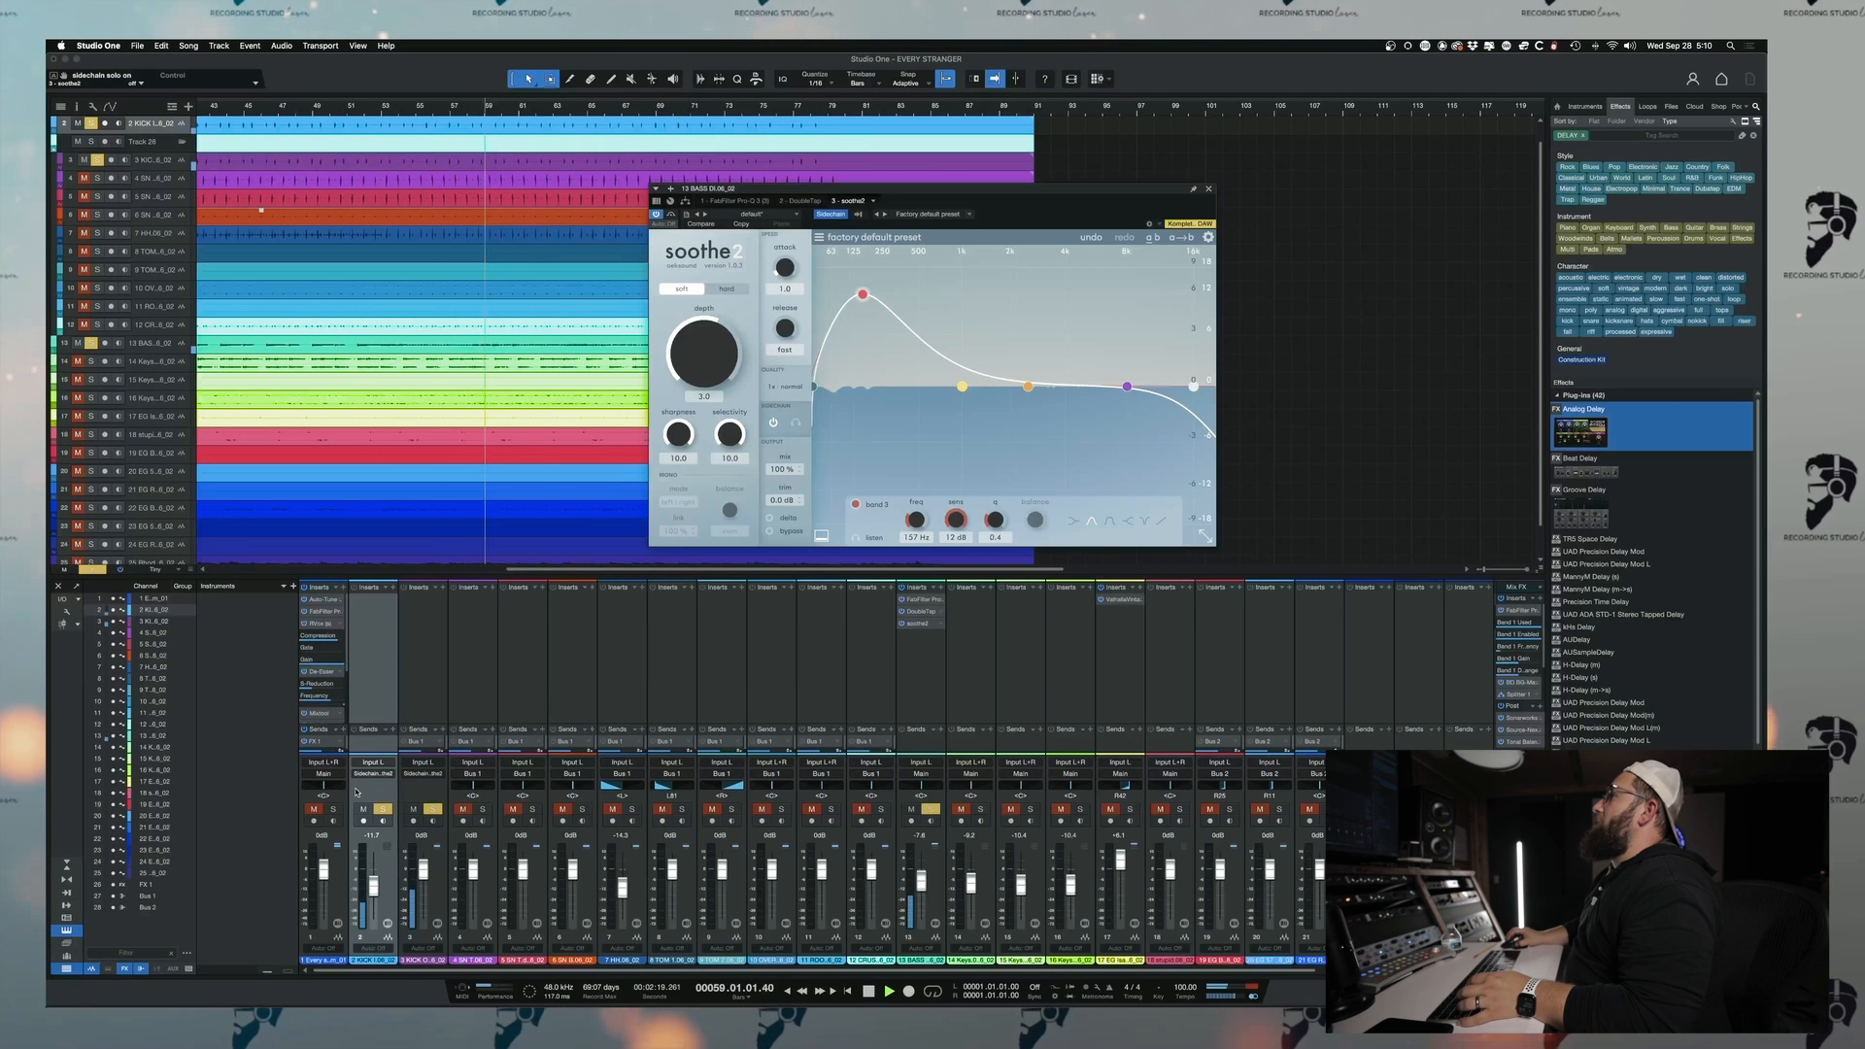
# - Unsolo both kick channels and the bass channel, and take soothe2 off the bass channel's inserts
pyautogui.click(433, 809)
pyautogui.doubleClick(371, 811)
pyautogui.click(381, 809)
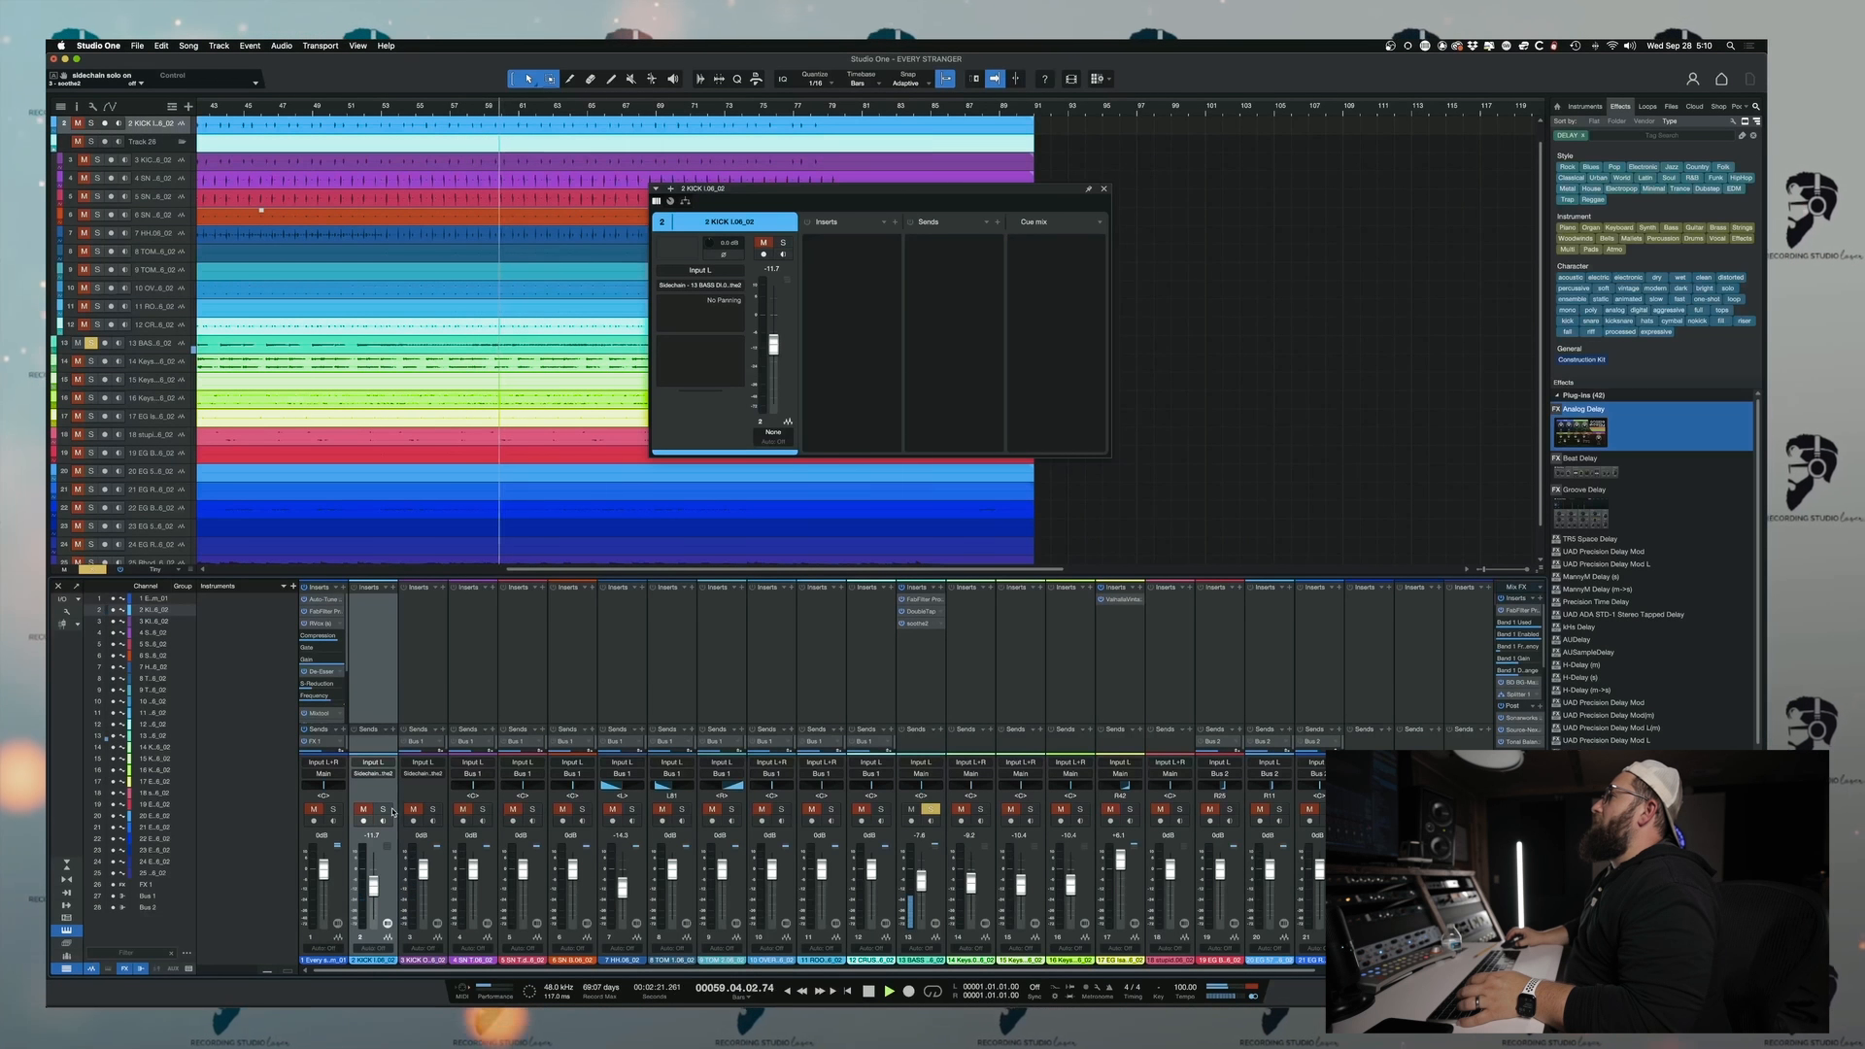
pyautogui.click(936, 817)
pyautogui.click(933, 812)
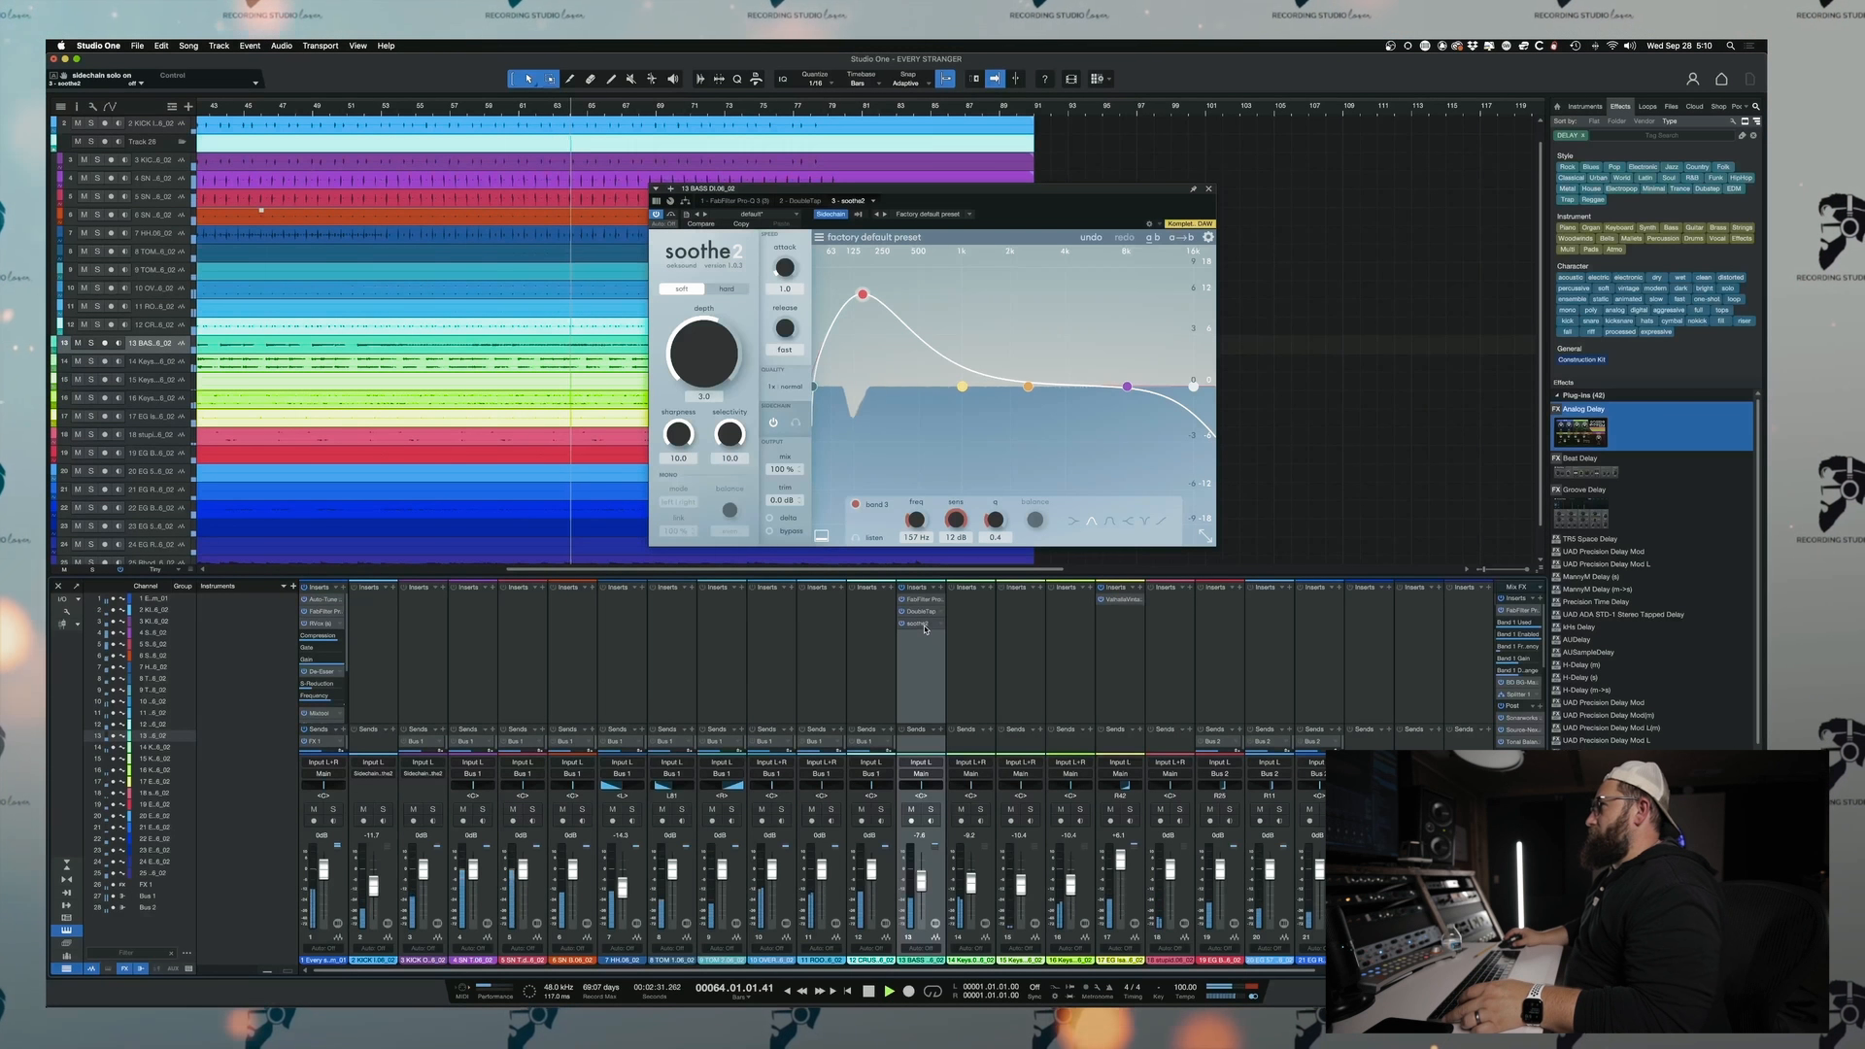
pyautogui.moveTo(924, 628); pyautogui.dragTo(1020, 608)
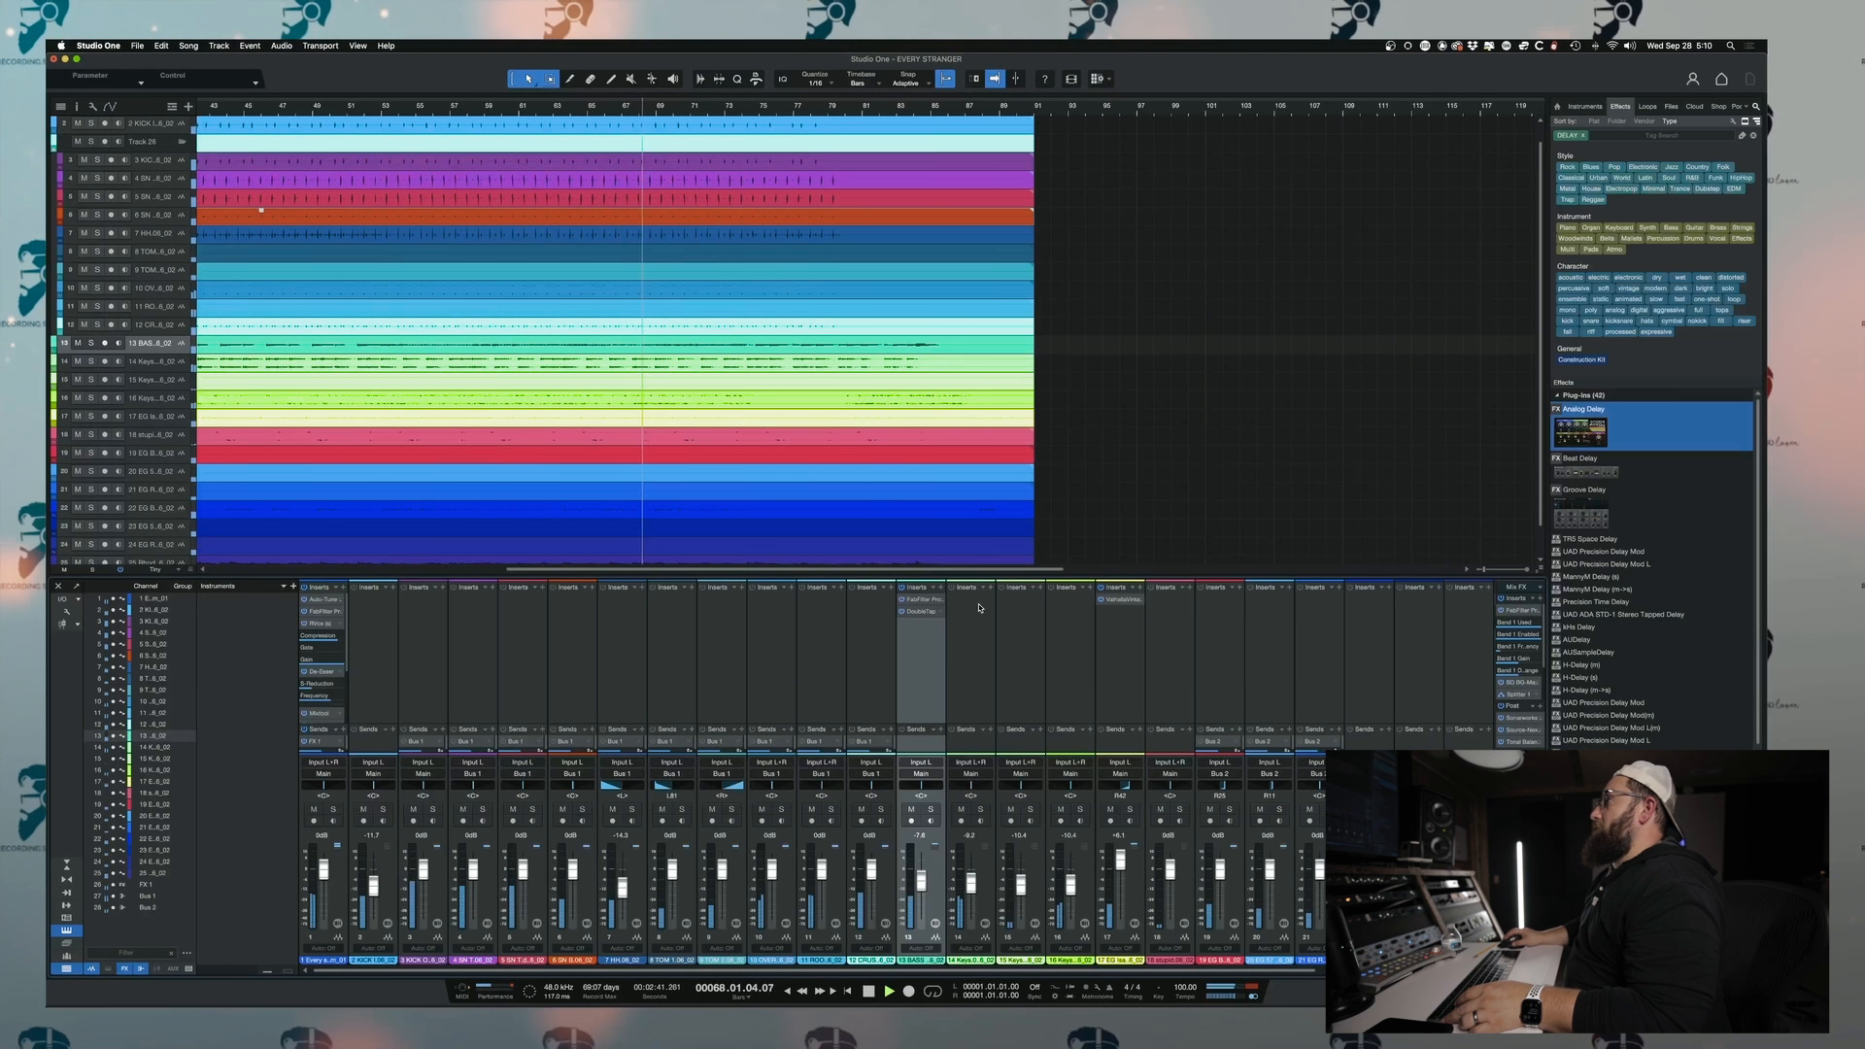
# - Undo recent insert changes until soothe2 returns to the BASS DI channel, and copy it onto the three keys channels
pyautogui.press('super+z')
pyautogui.press('super+z')
pyautogui.press('super+z')
pyautogui.press('super+z')
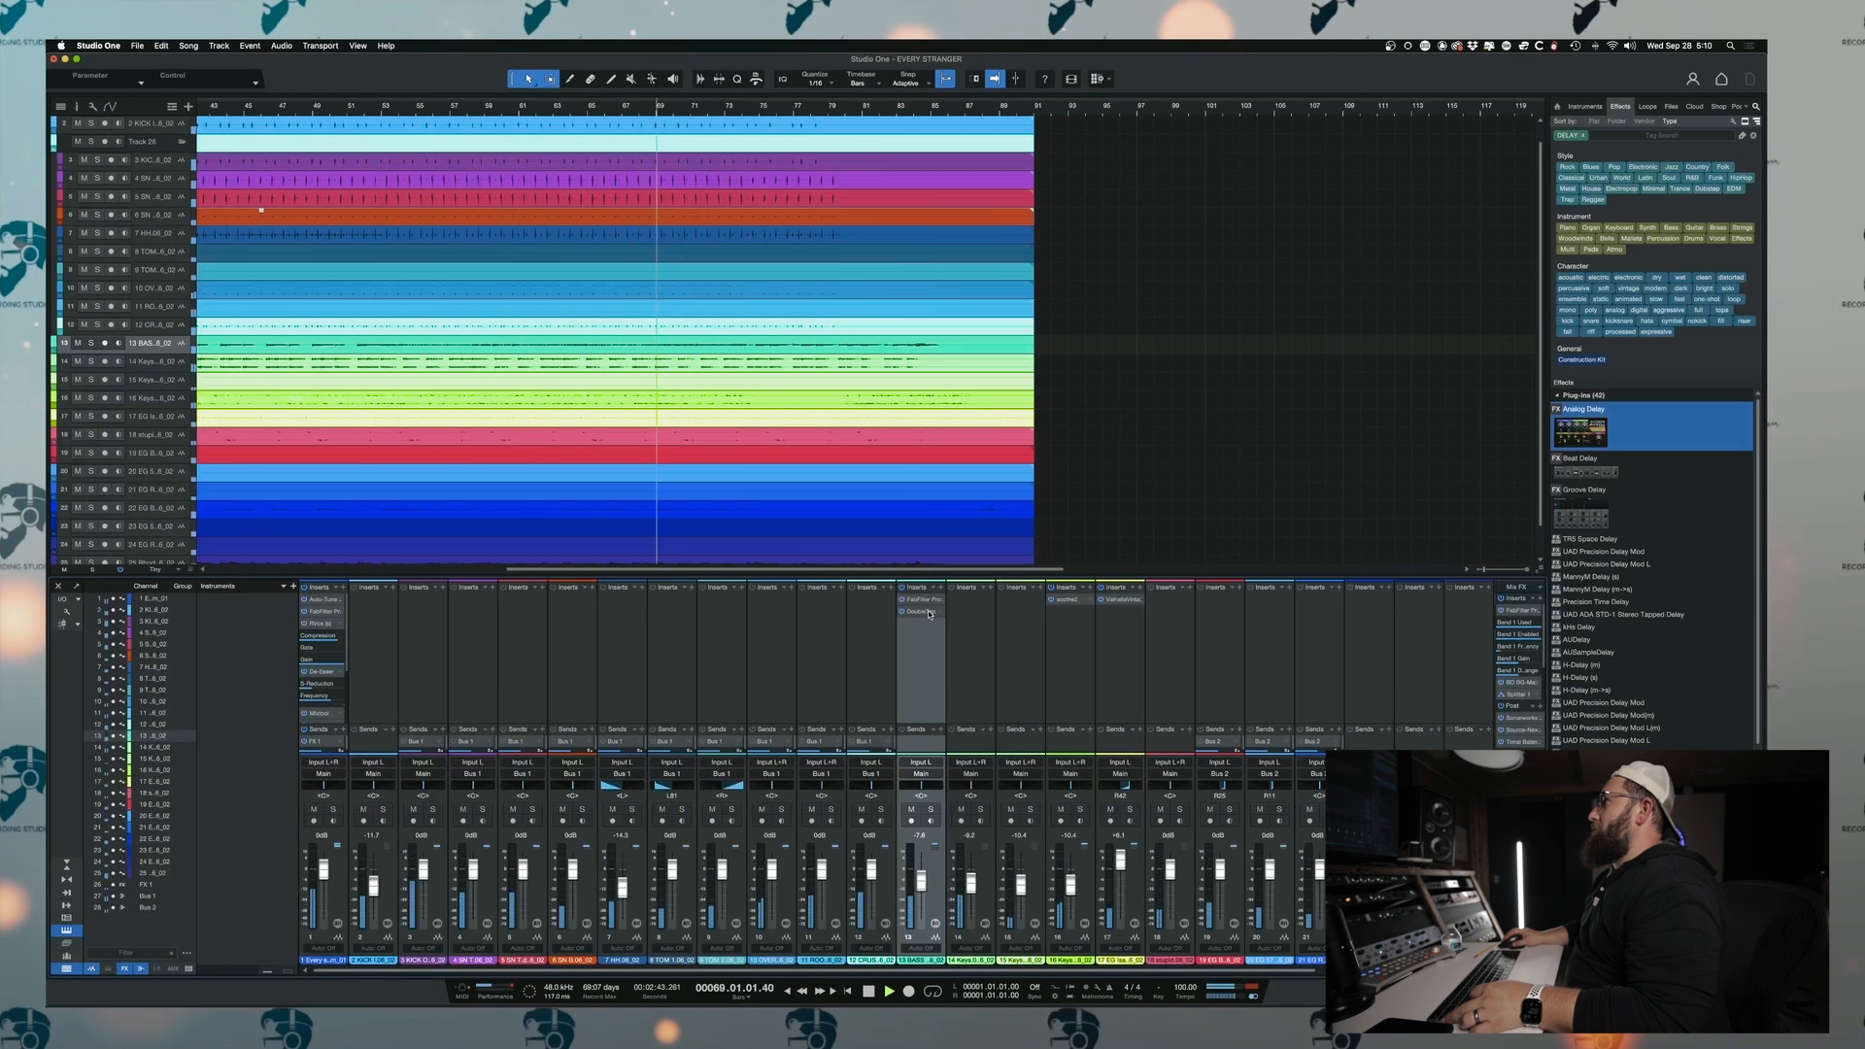
pyautogui.press('super+z')
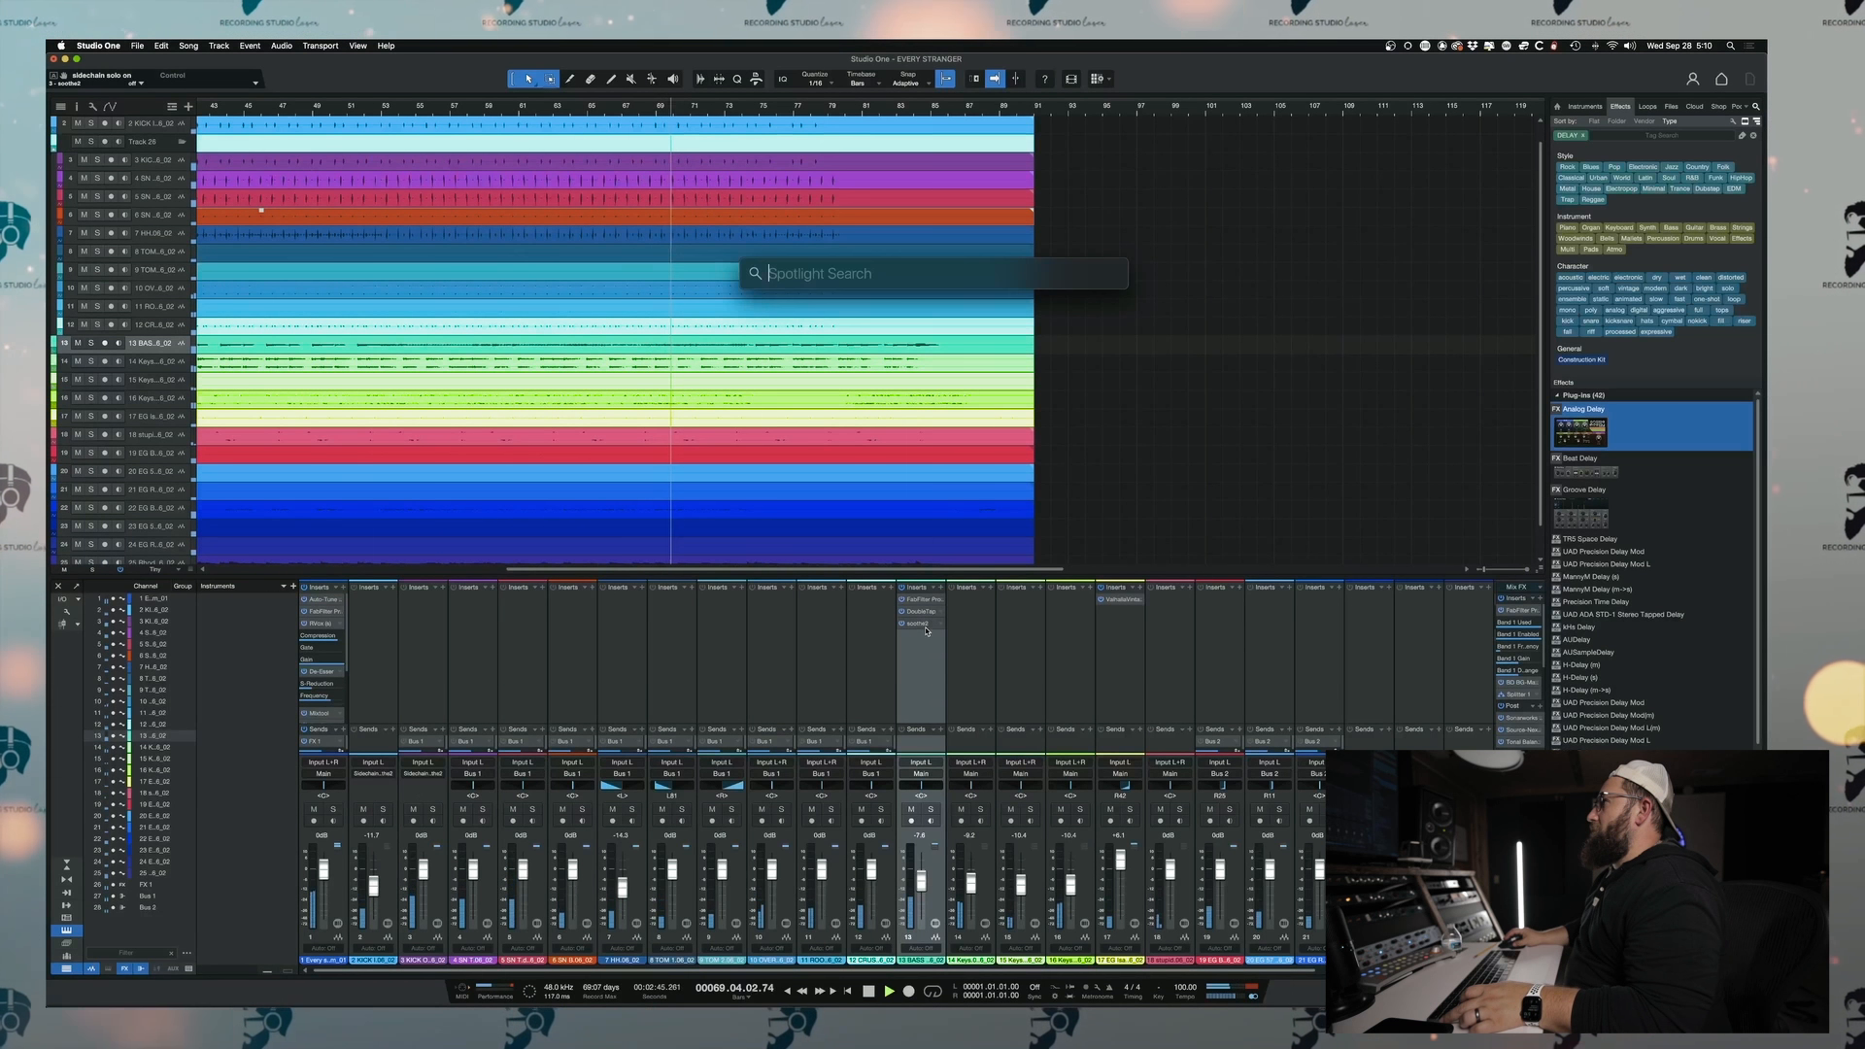
pyautogui.moveTo(917, 623); pyautogui.dragTo(1066, 601)
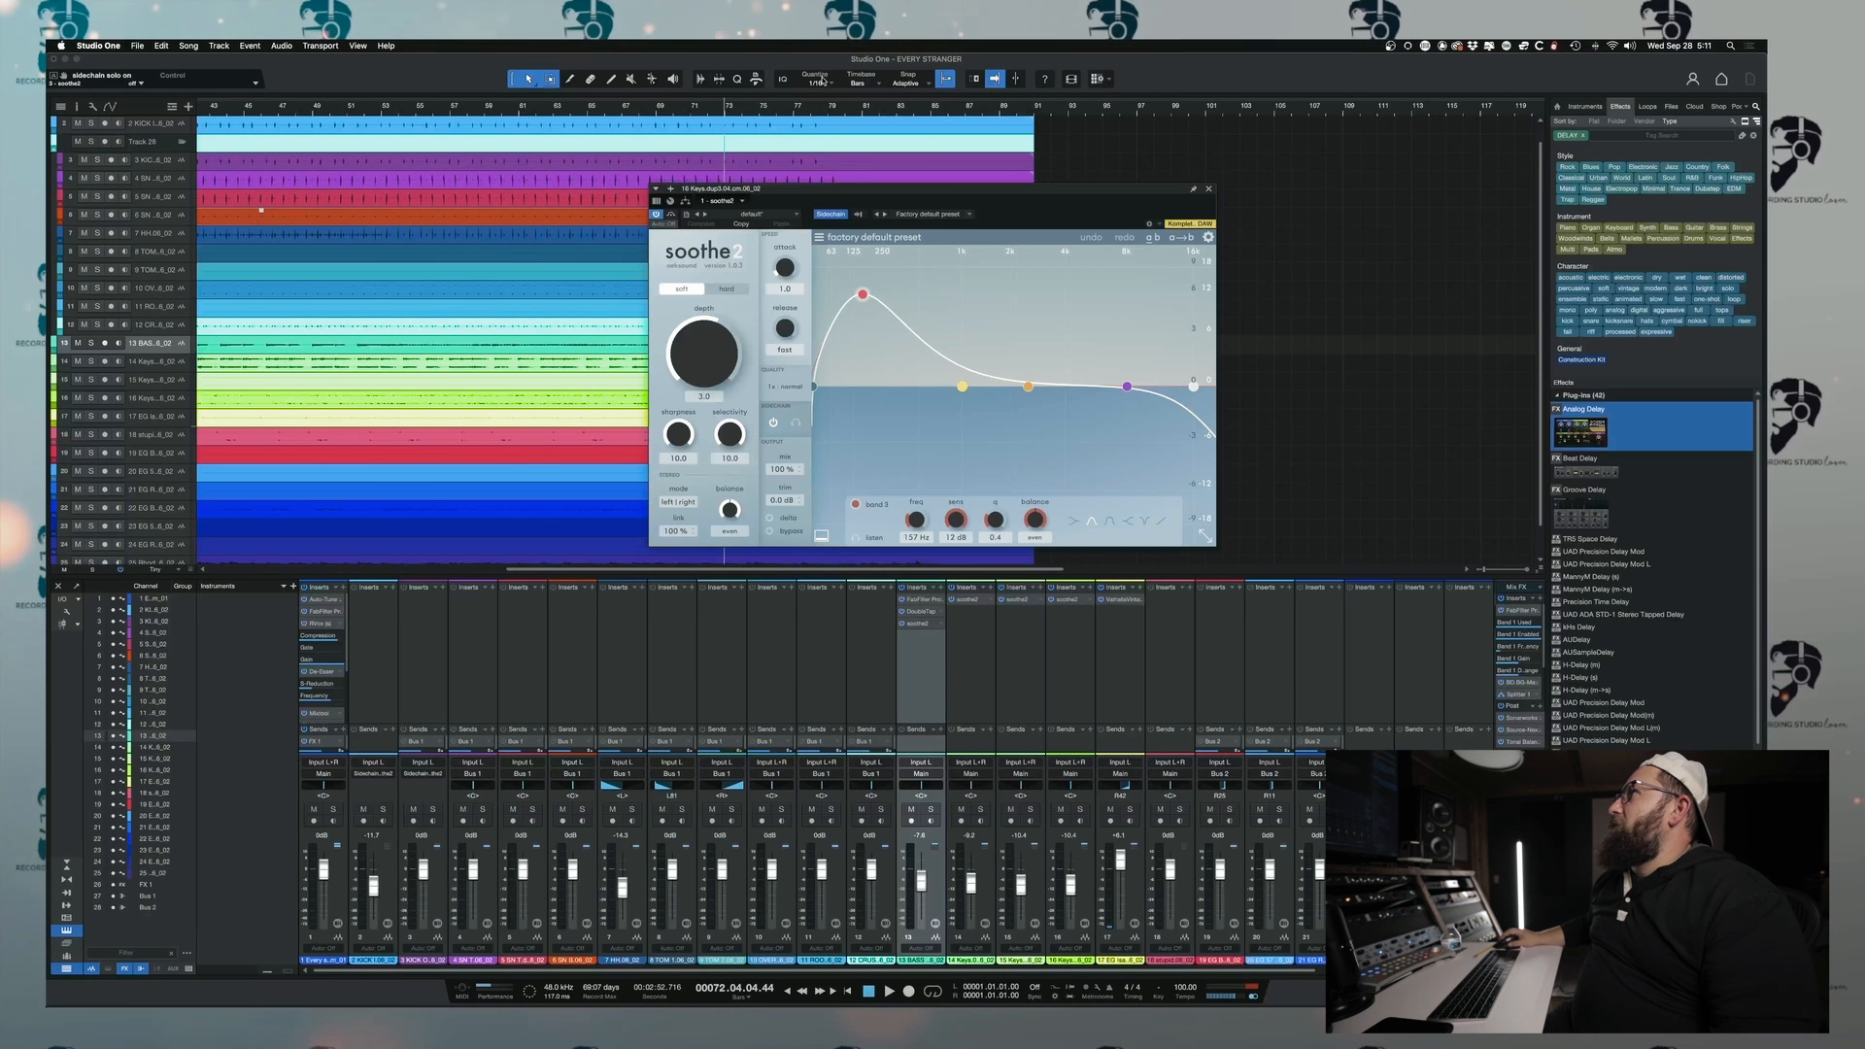
# - Feed the sidechain of the keys channel's soothe2 from the KICK I and KICK O tracks
pyautogui.click(858, 215)
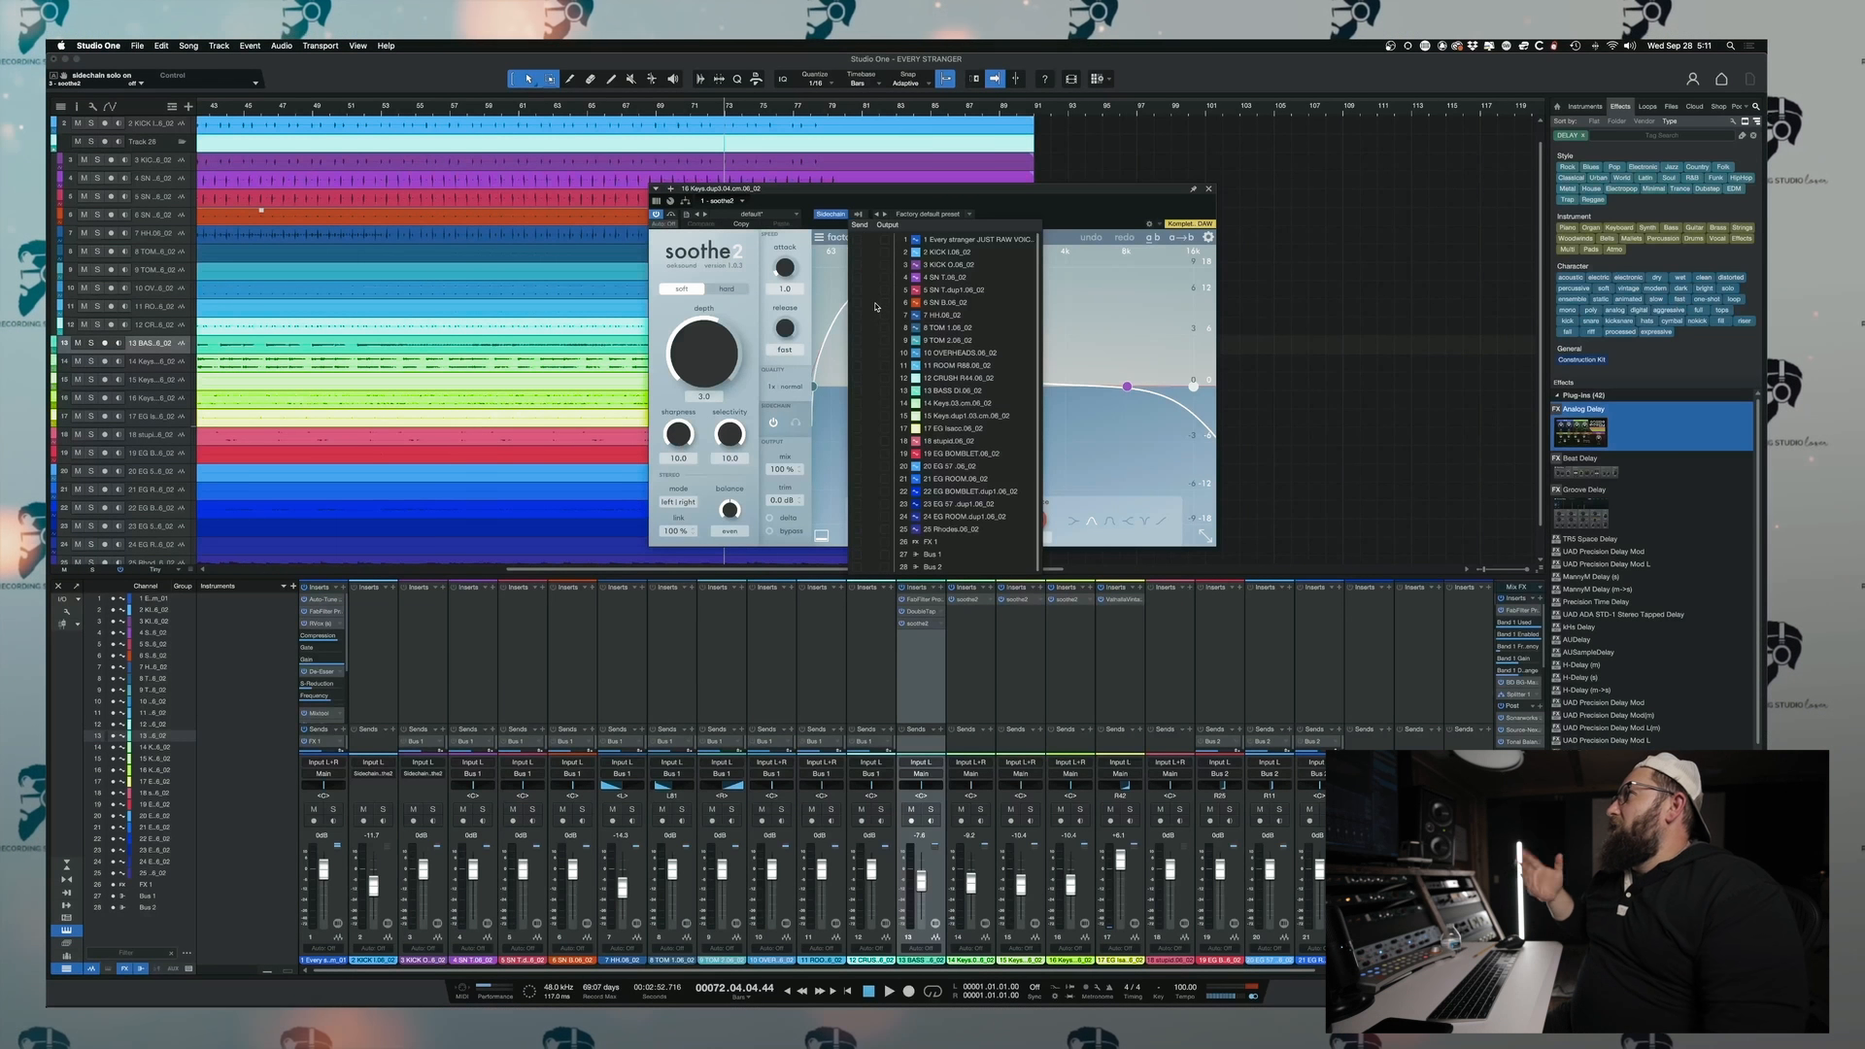
pyautogui.click(947, 251)
pyautogui.click(947, 265)
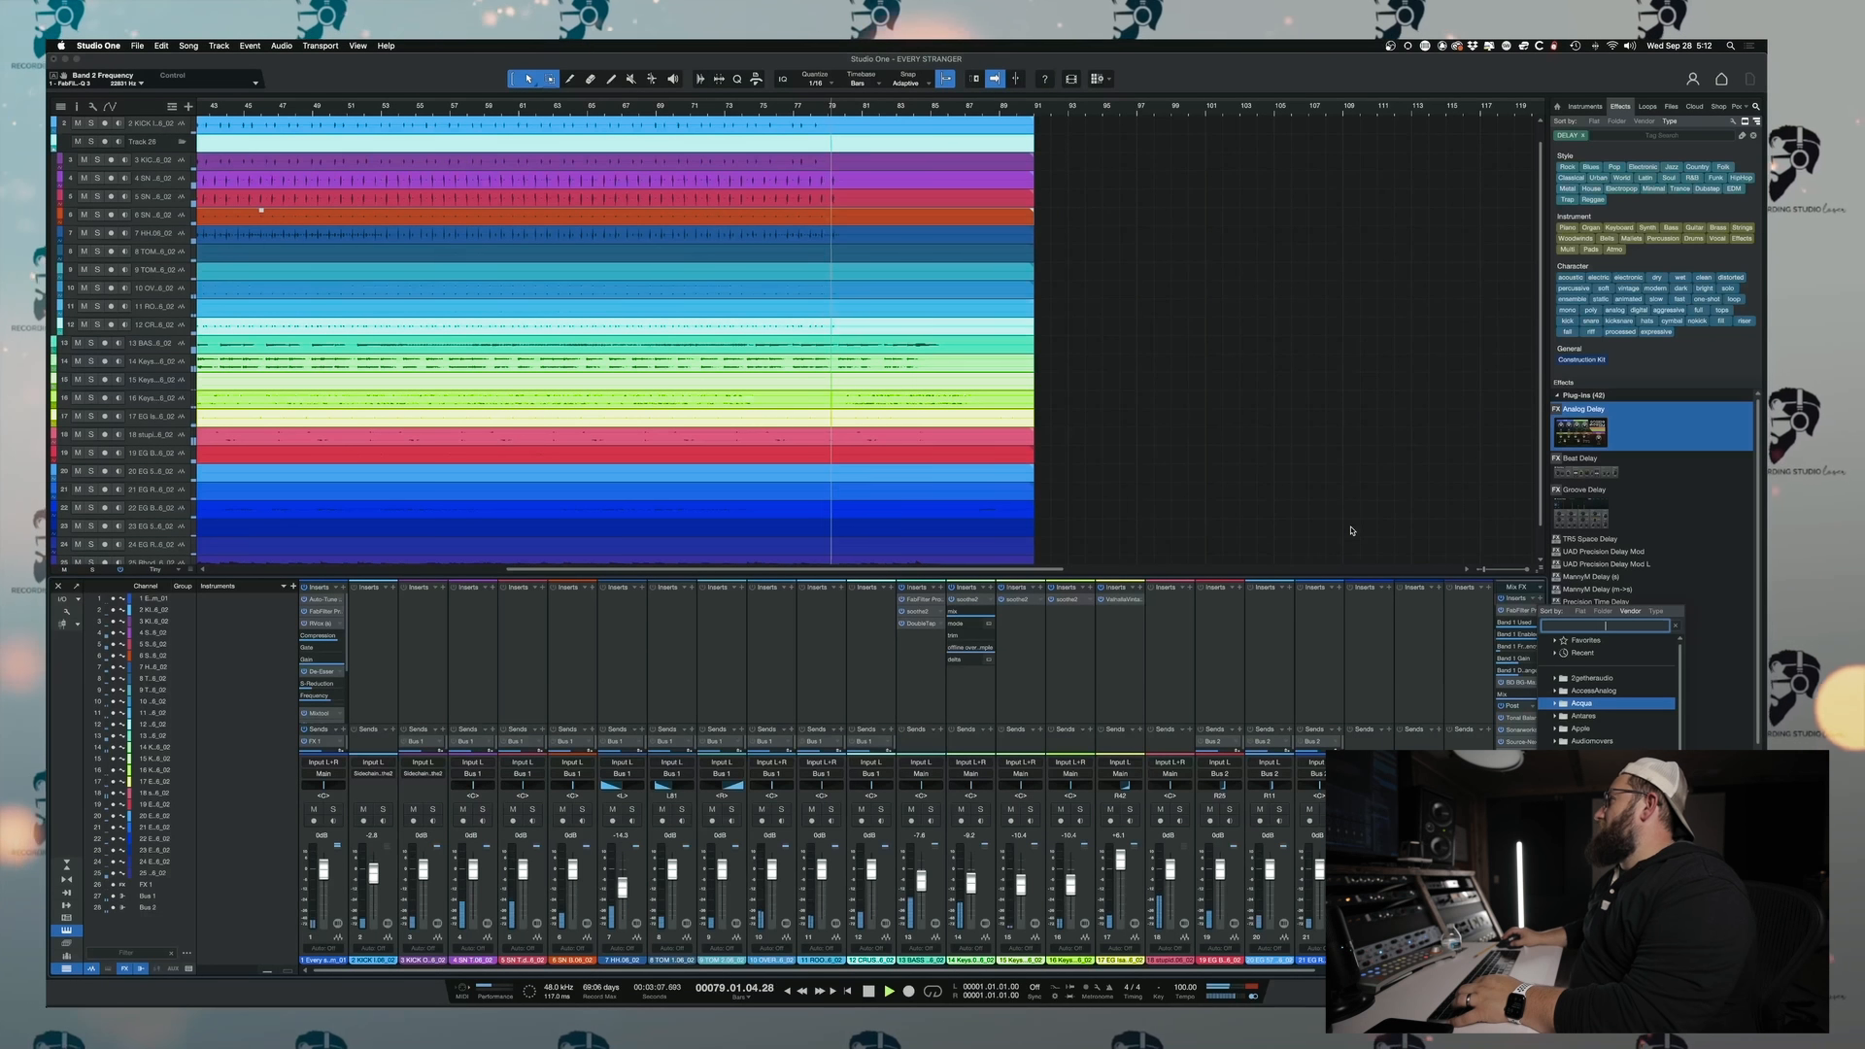
# - Close the effect list, return to the start of the song, and play the mix from about bar 12
pyautogui.click(1351, 531)
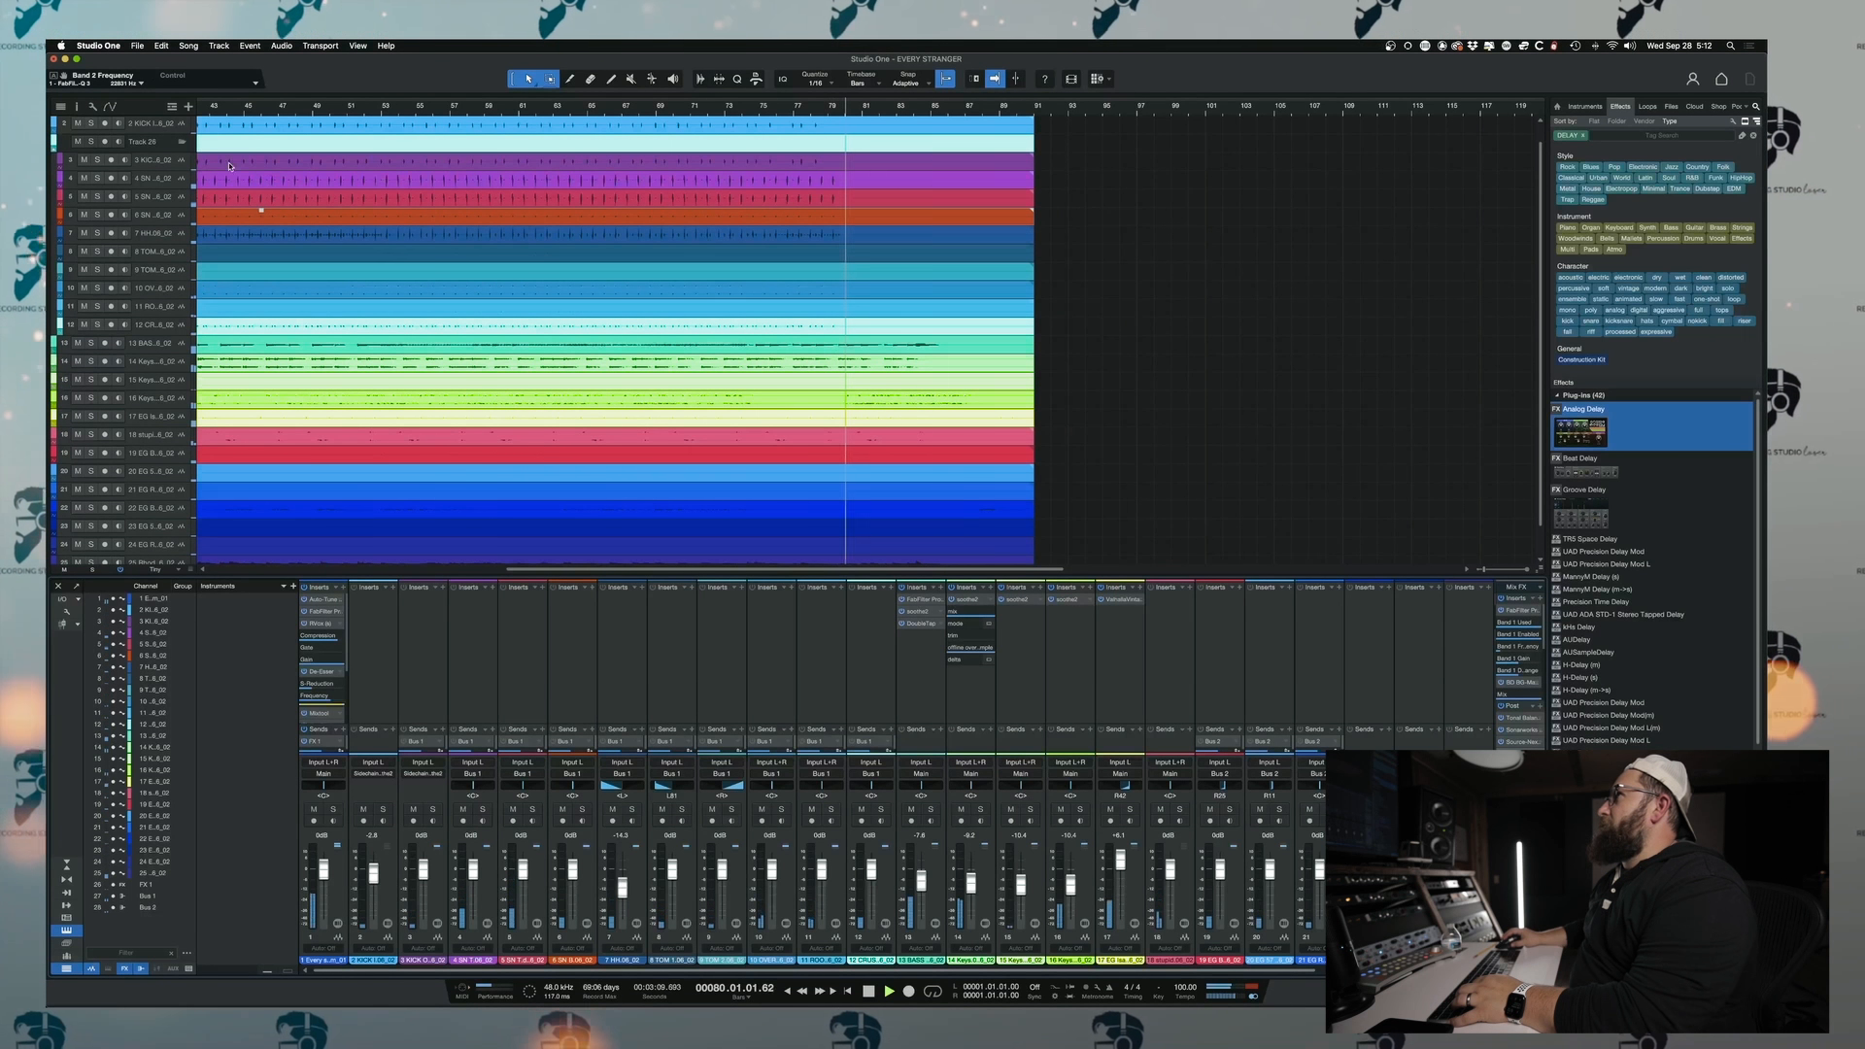
pyautogui.hscroll(-10, 229, 166)
pyautogui.click(200, 106)
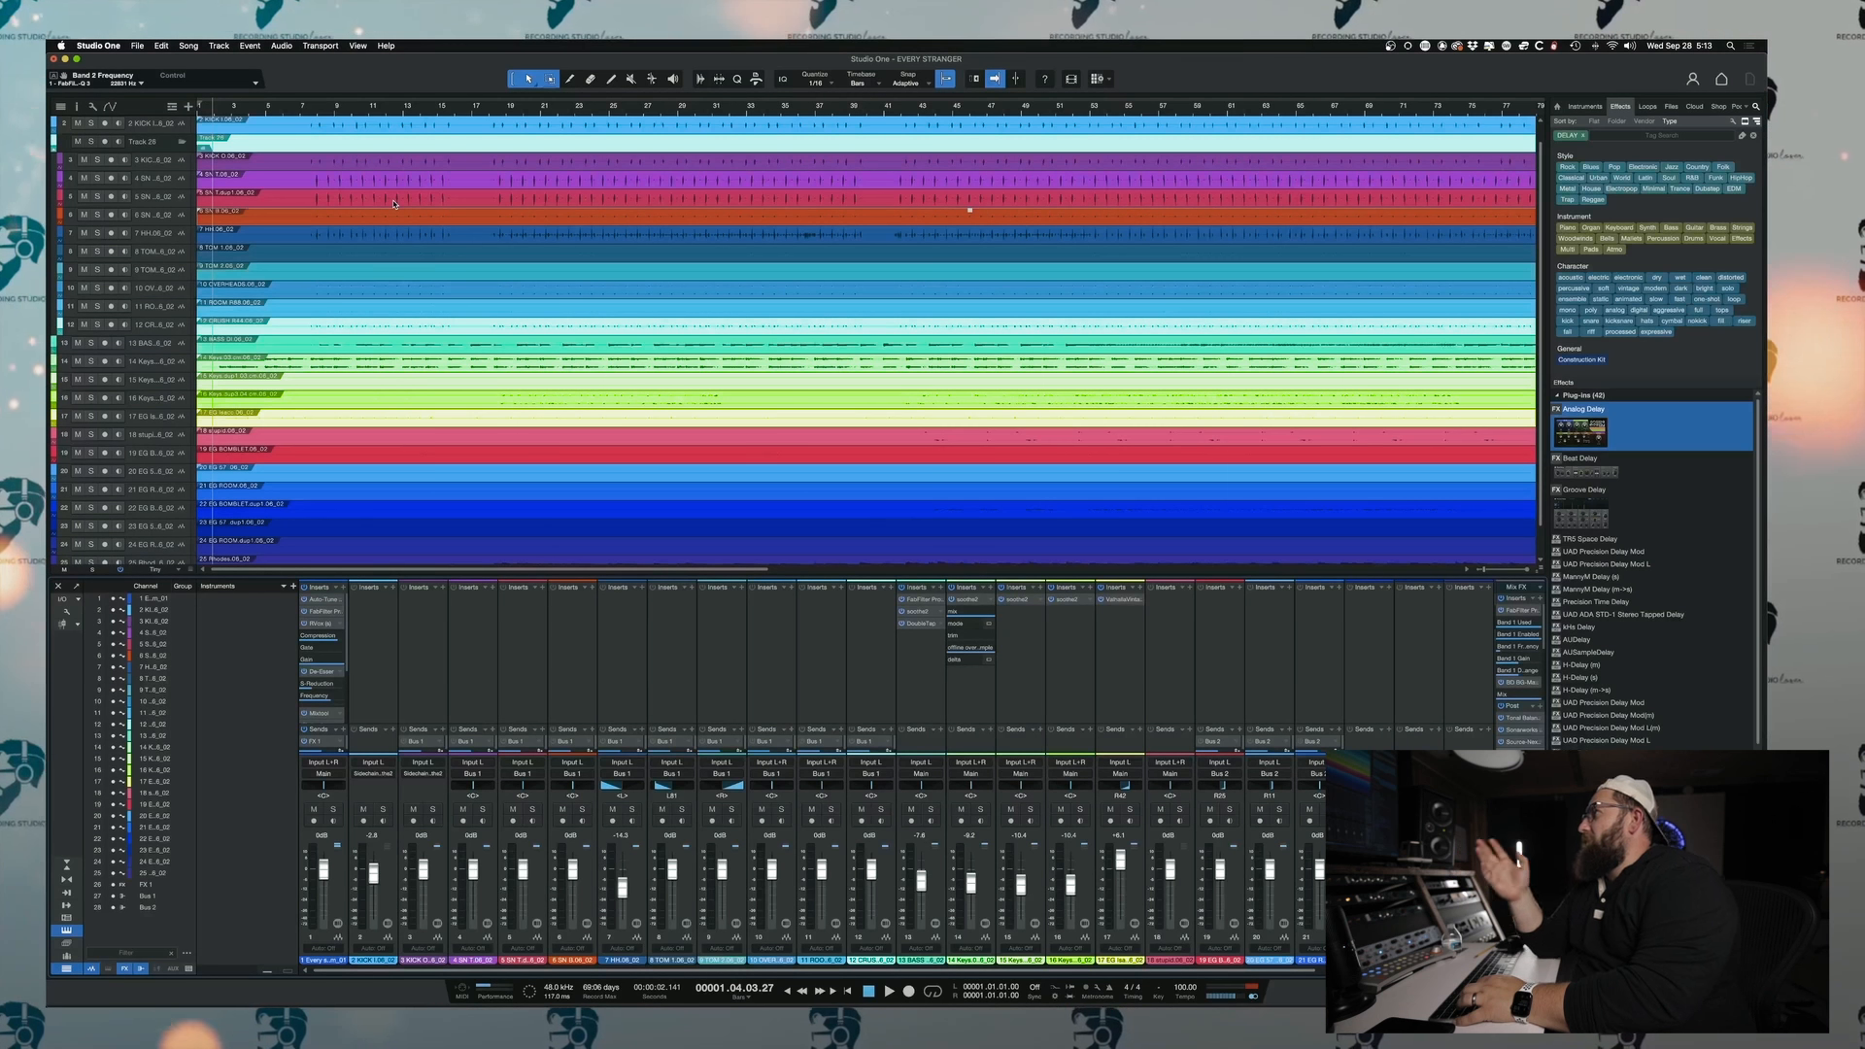
pyautogui.click(387, 112)
pyautogui.press('space')
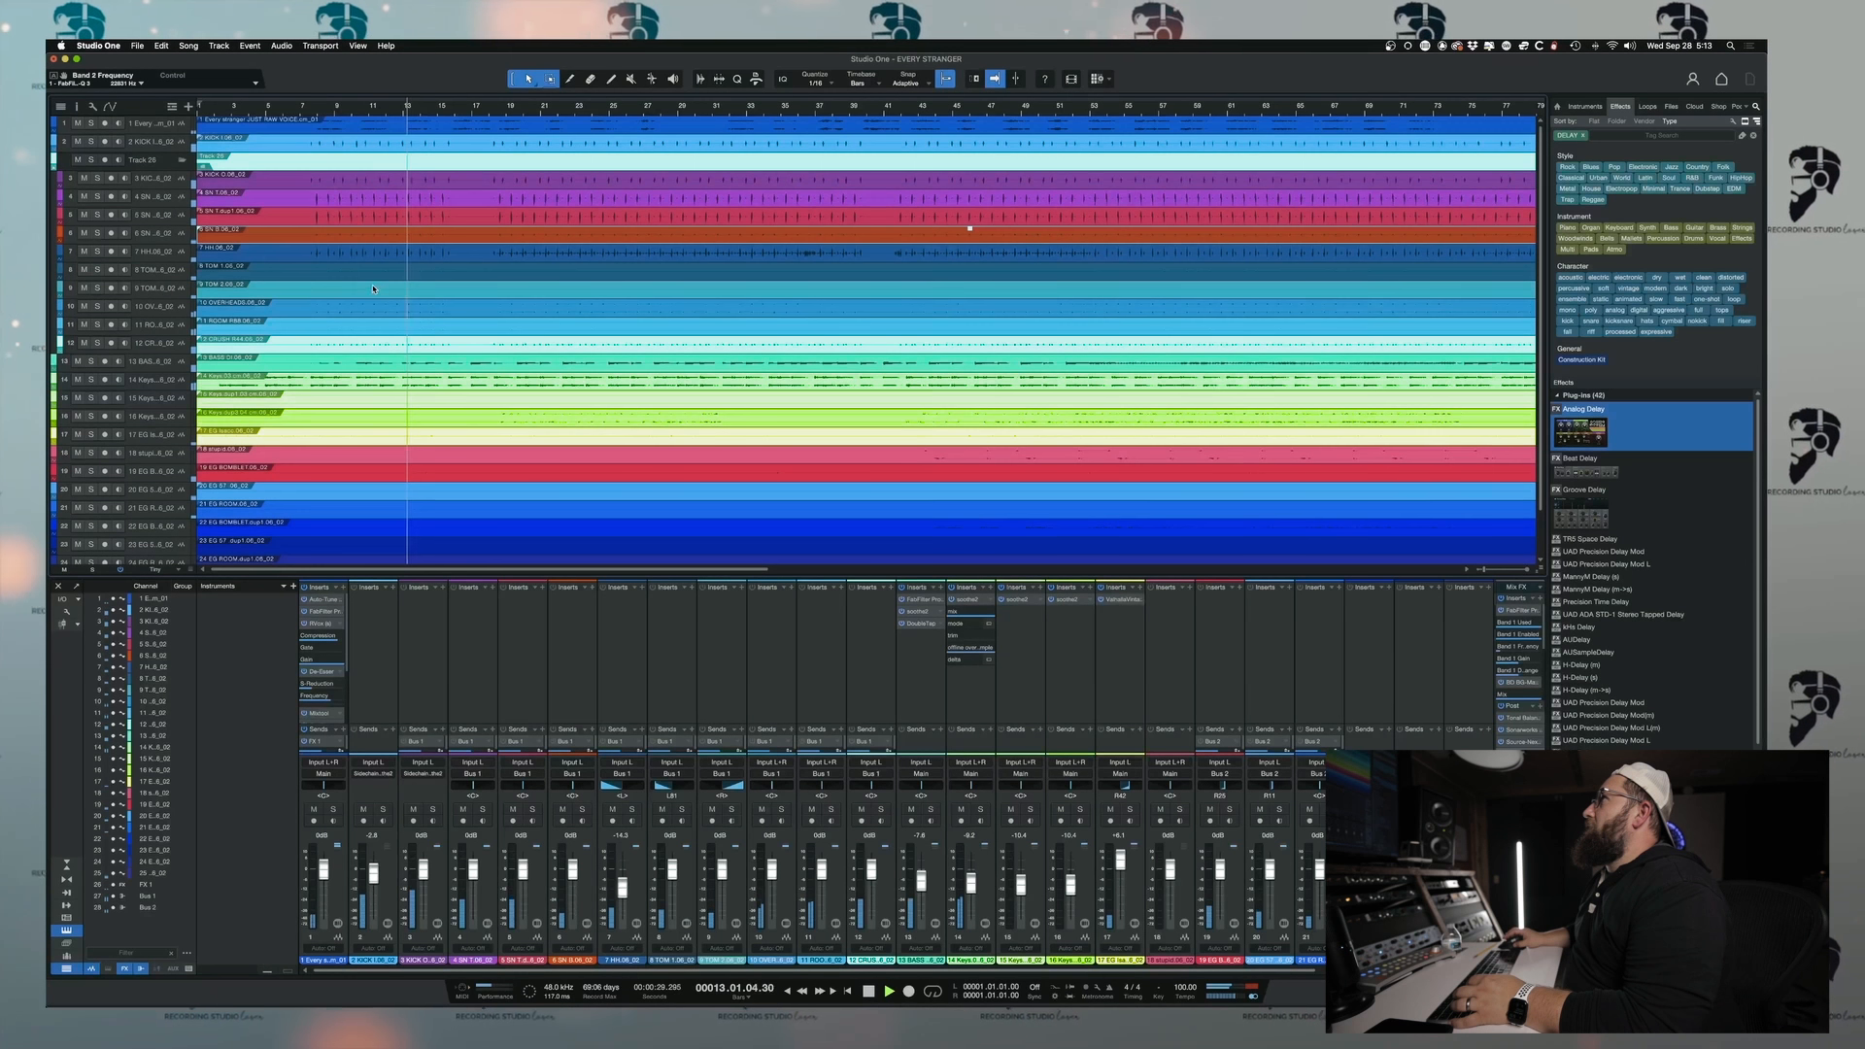
pyautogui.scroll(1, 375, 290)
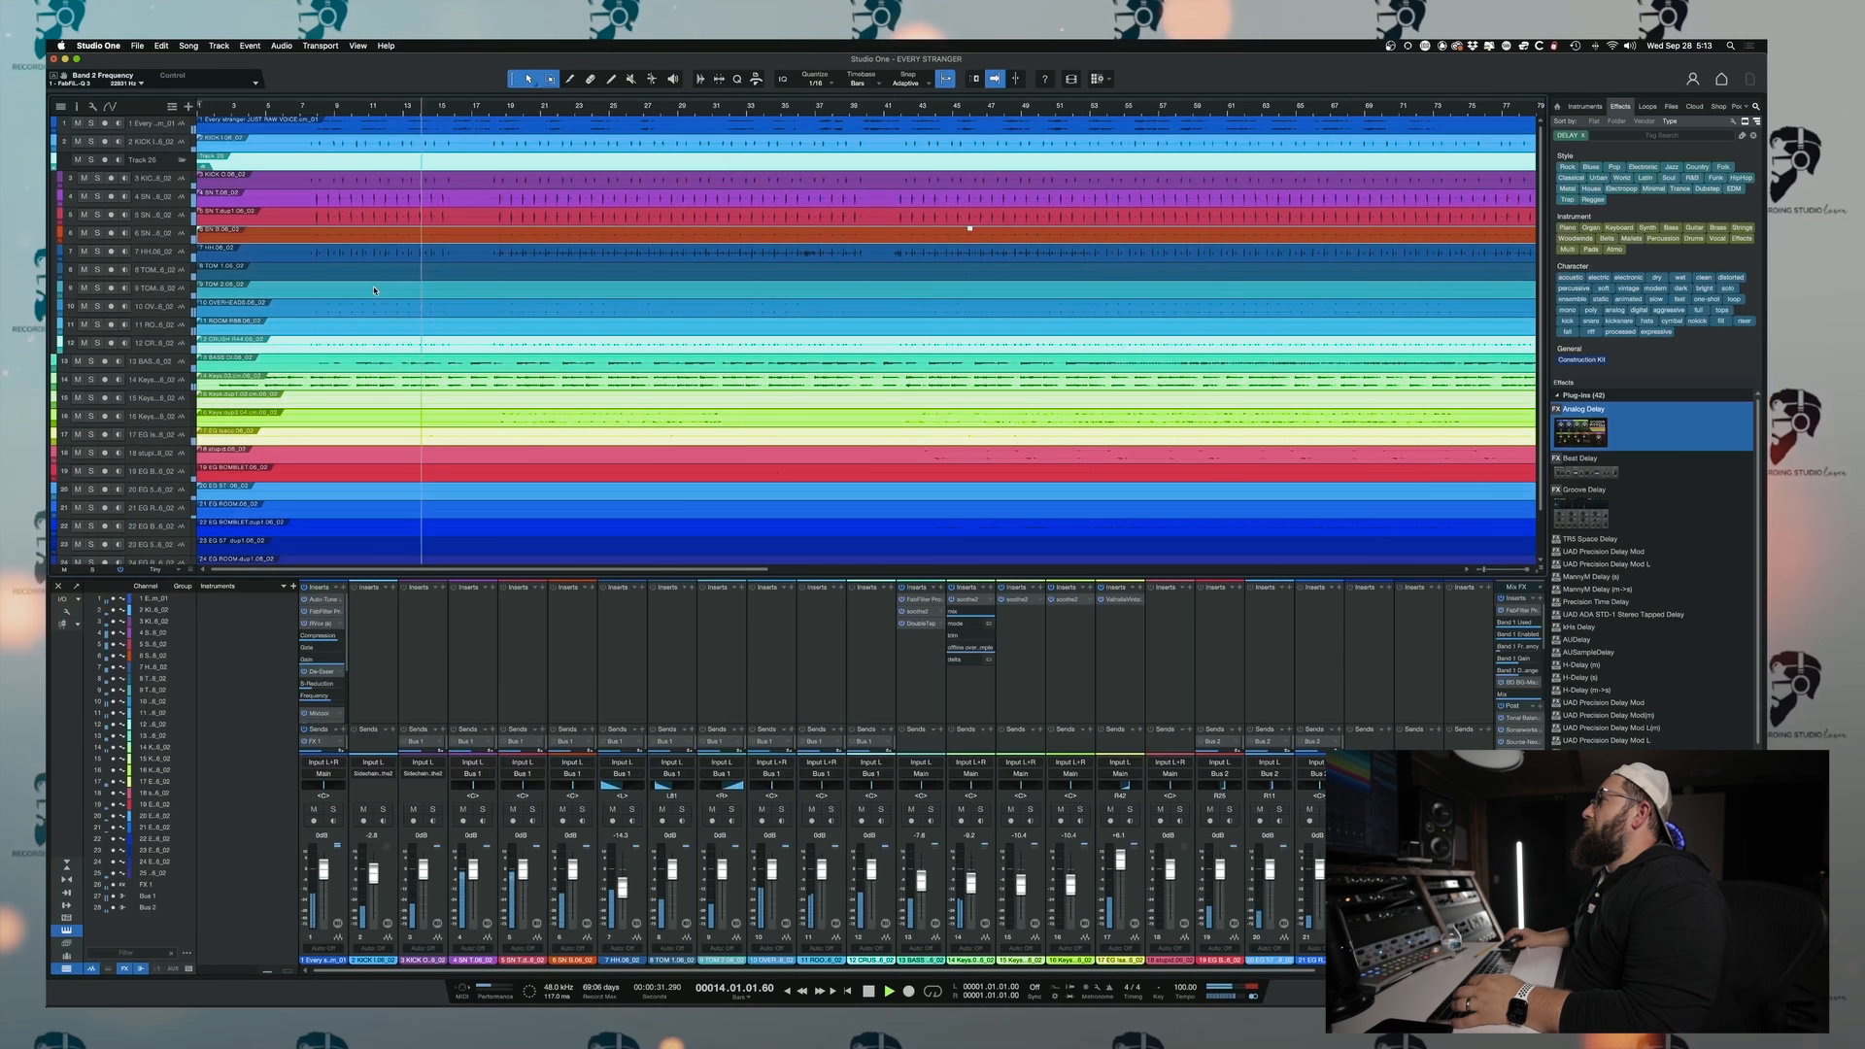
# - Search the effects for snare and load the Snare 1 compressor preset on the SN T channel
pyautogui.press('super+Tab')
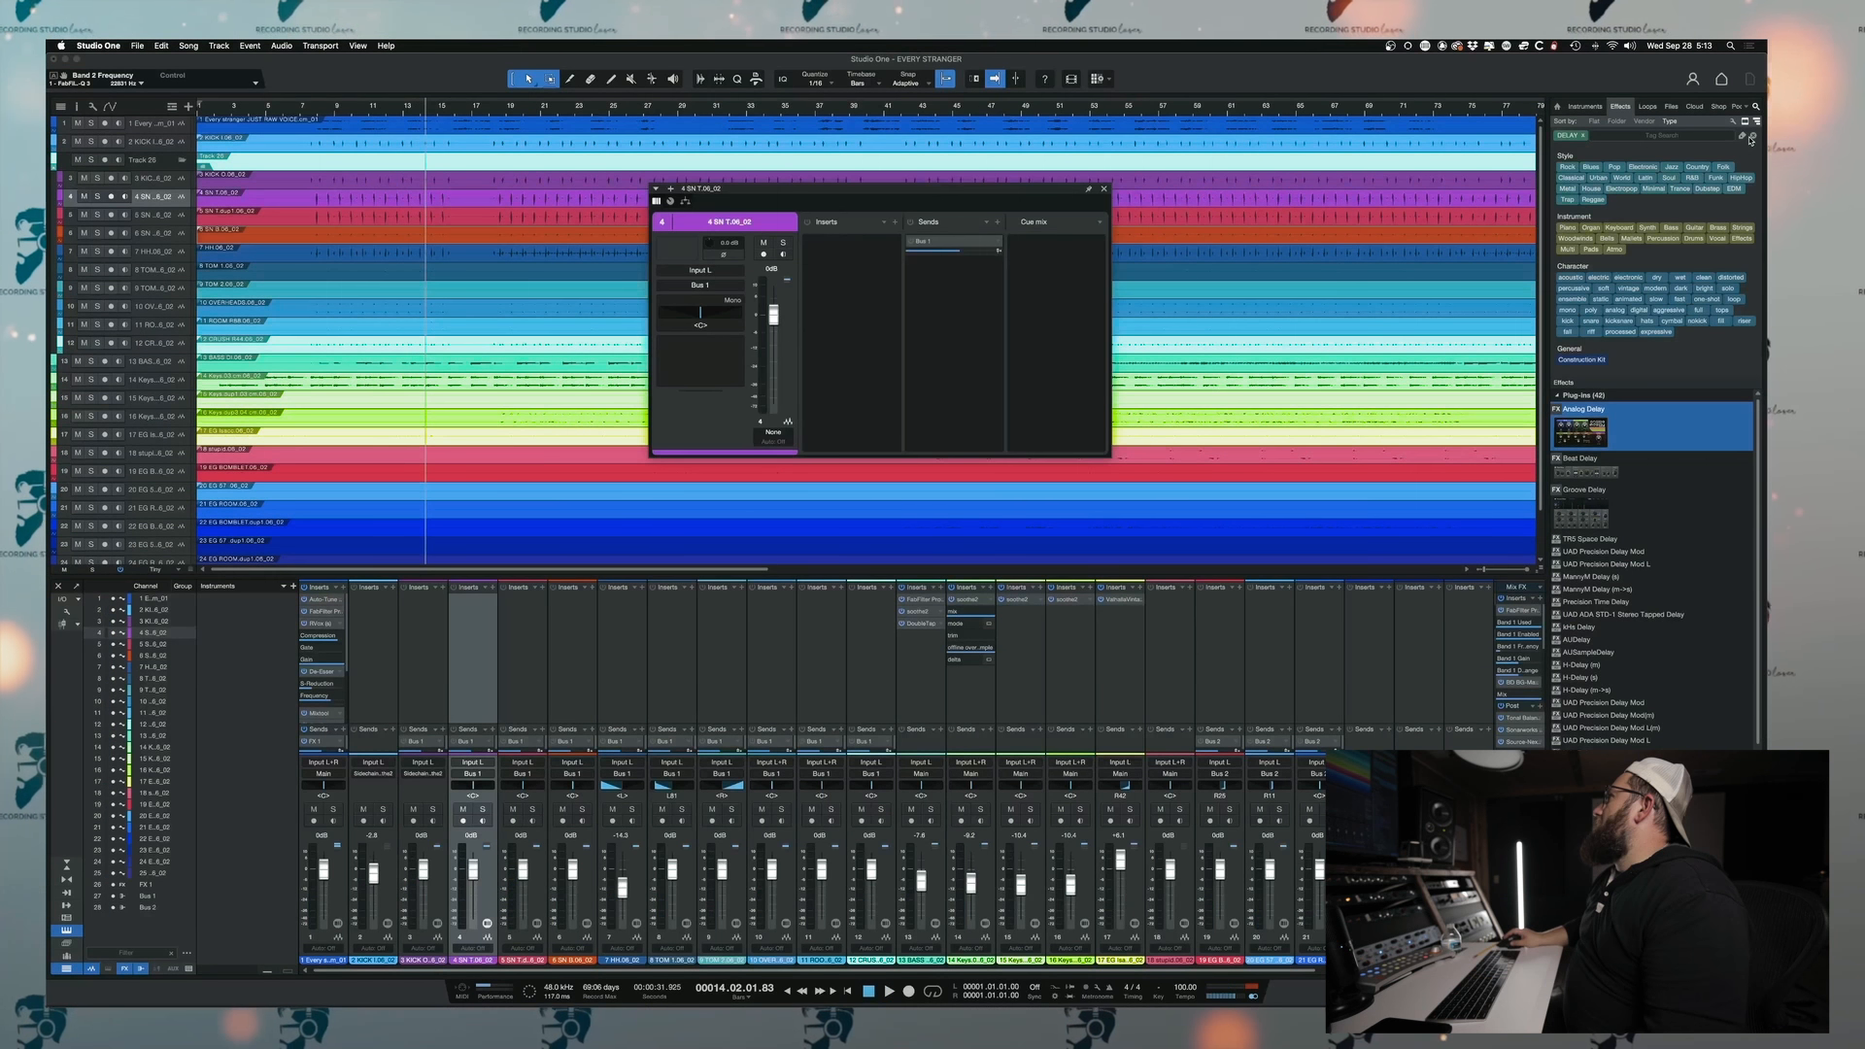
pyautogui.click(1754, 139)
pyautogui.write('snare')
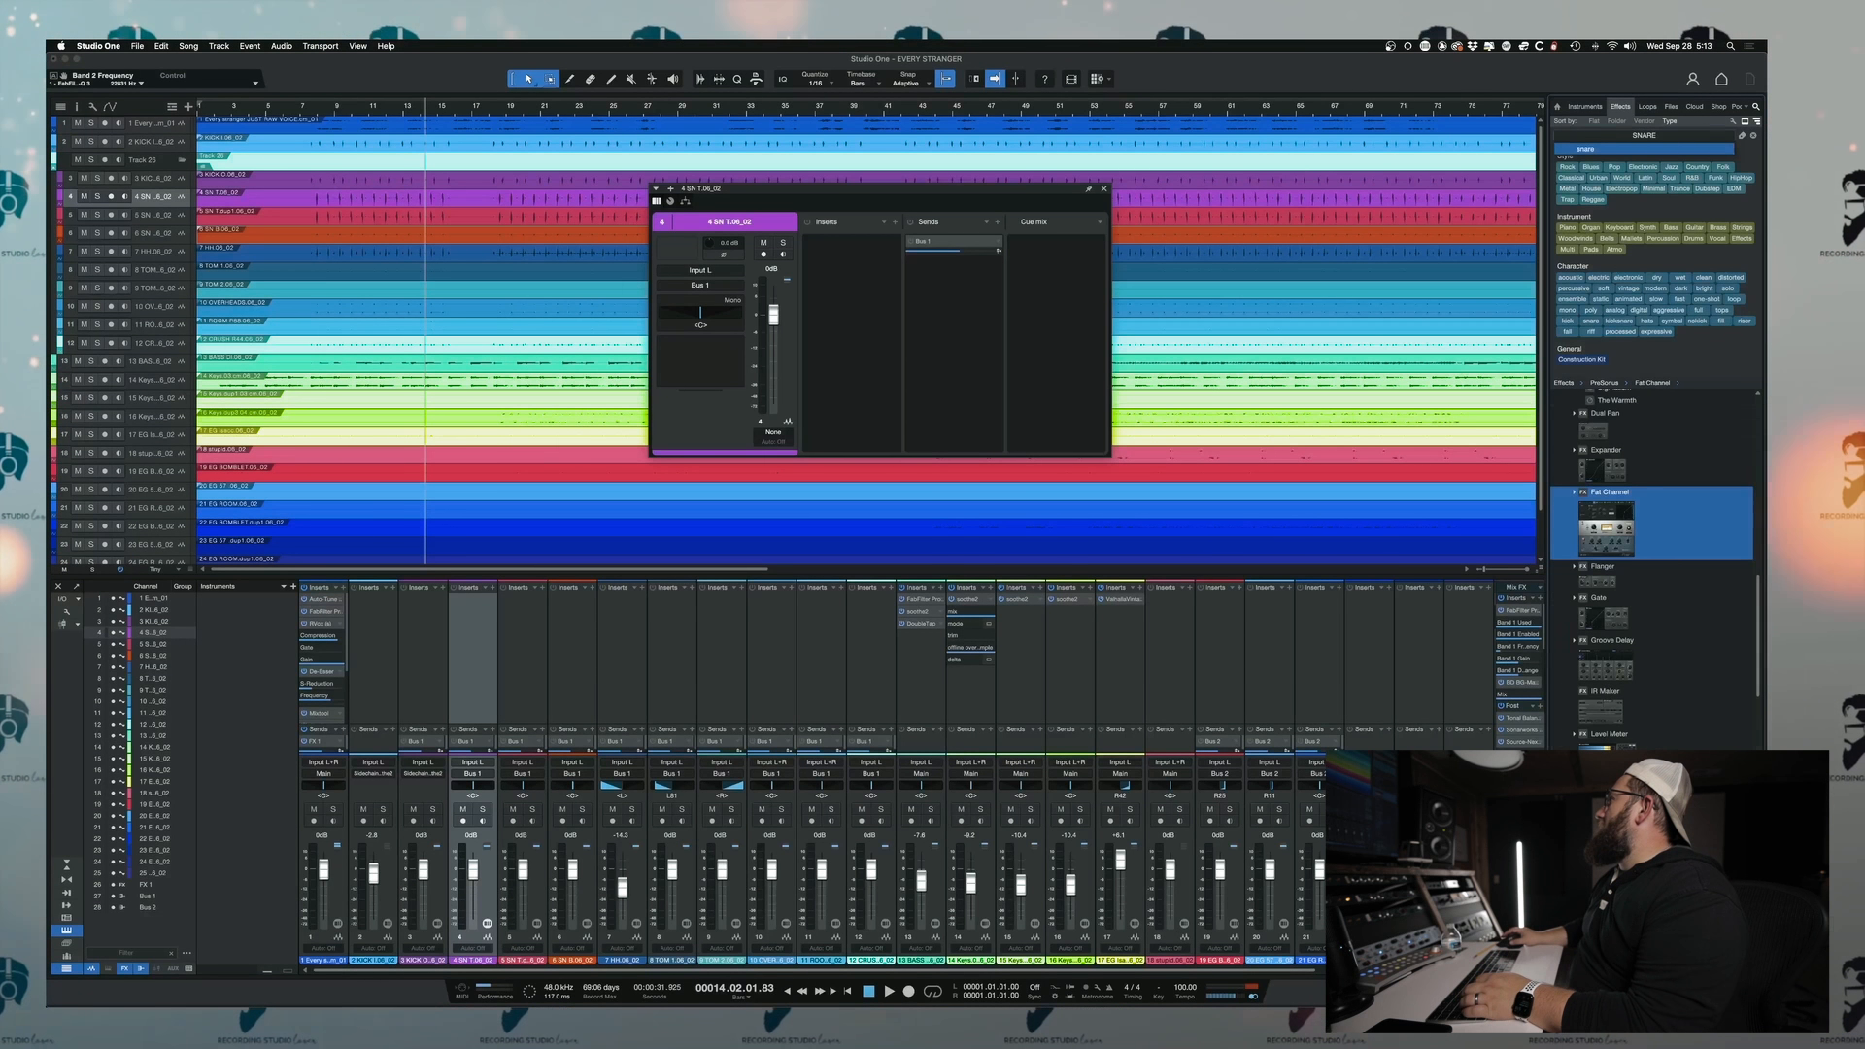
pyautogui.press('Return')
pyautogui.moveTo(1578, 460); pyautogui.dragTo(824, 299)
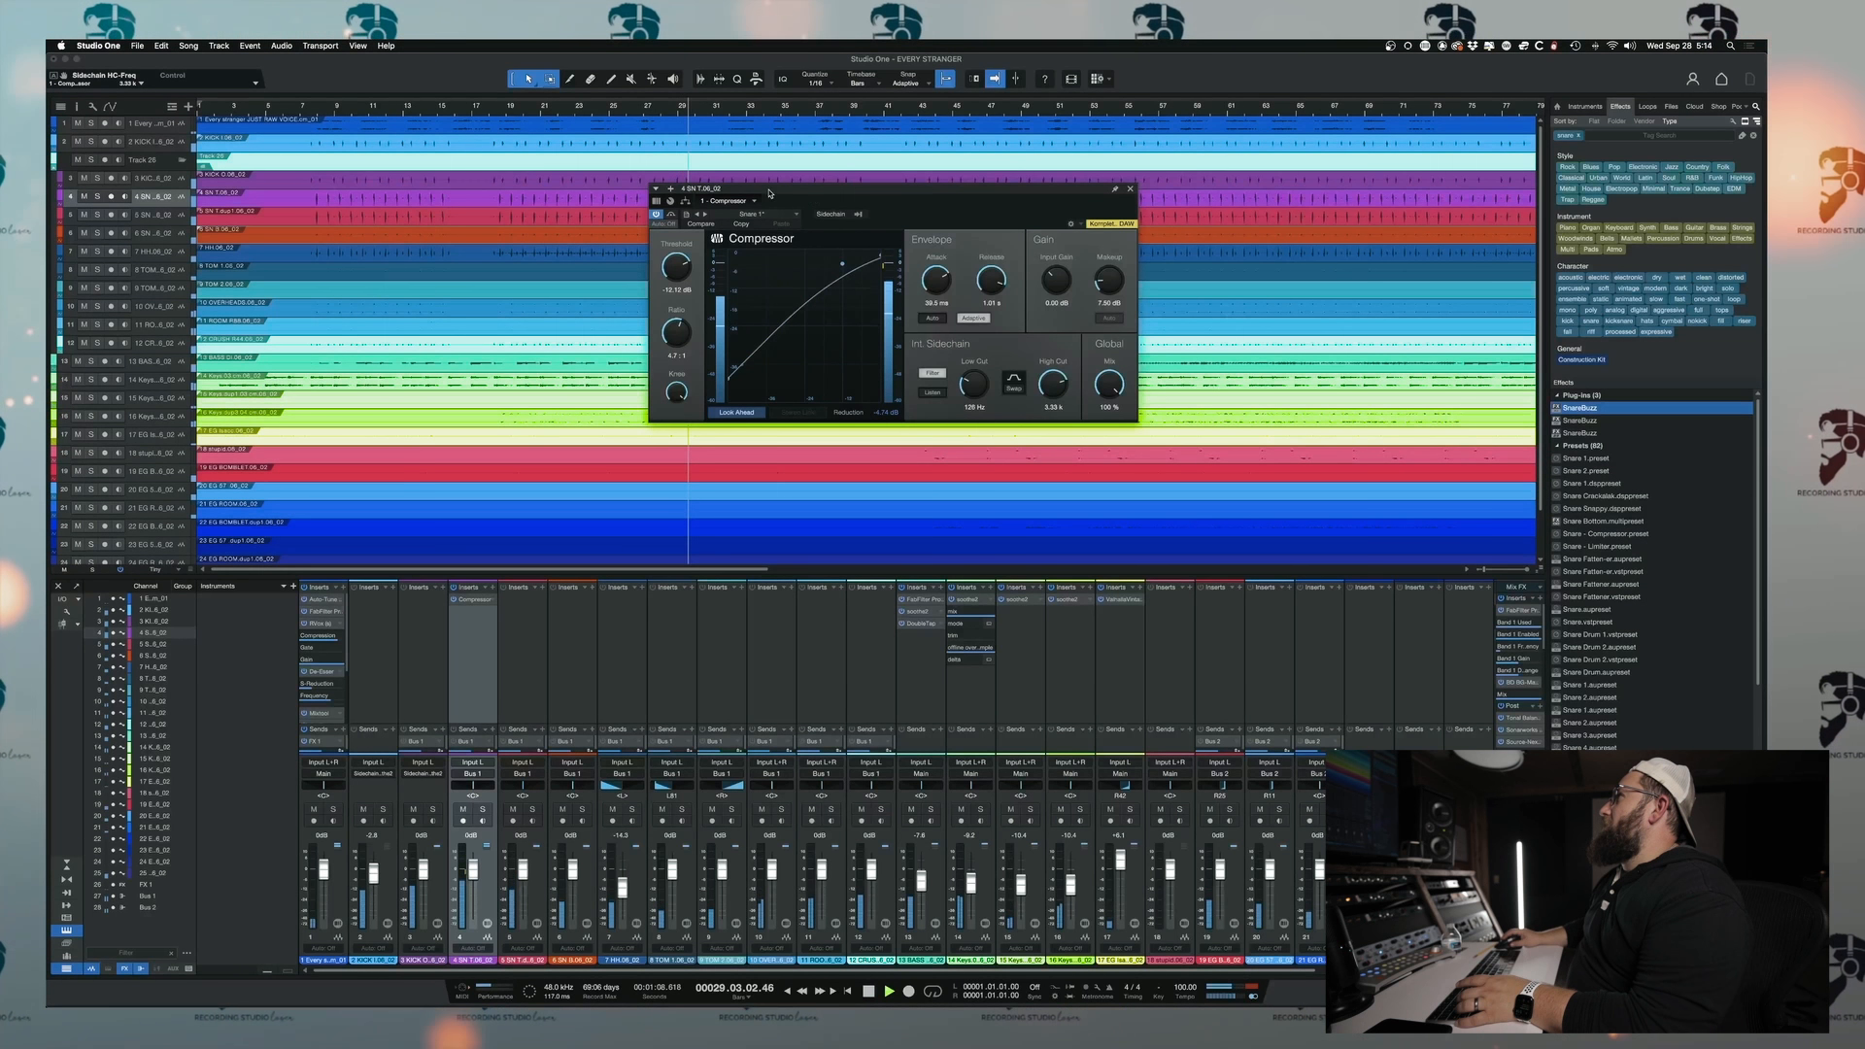
pyautogui.click(1131, 189)
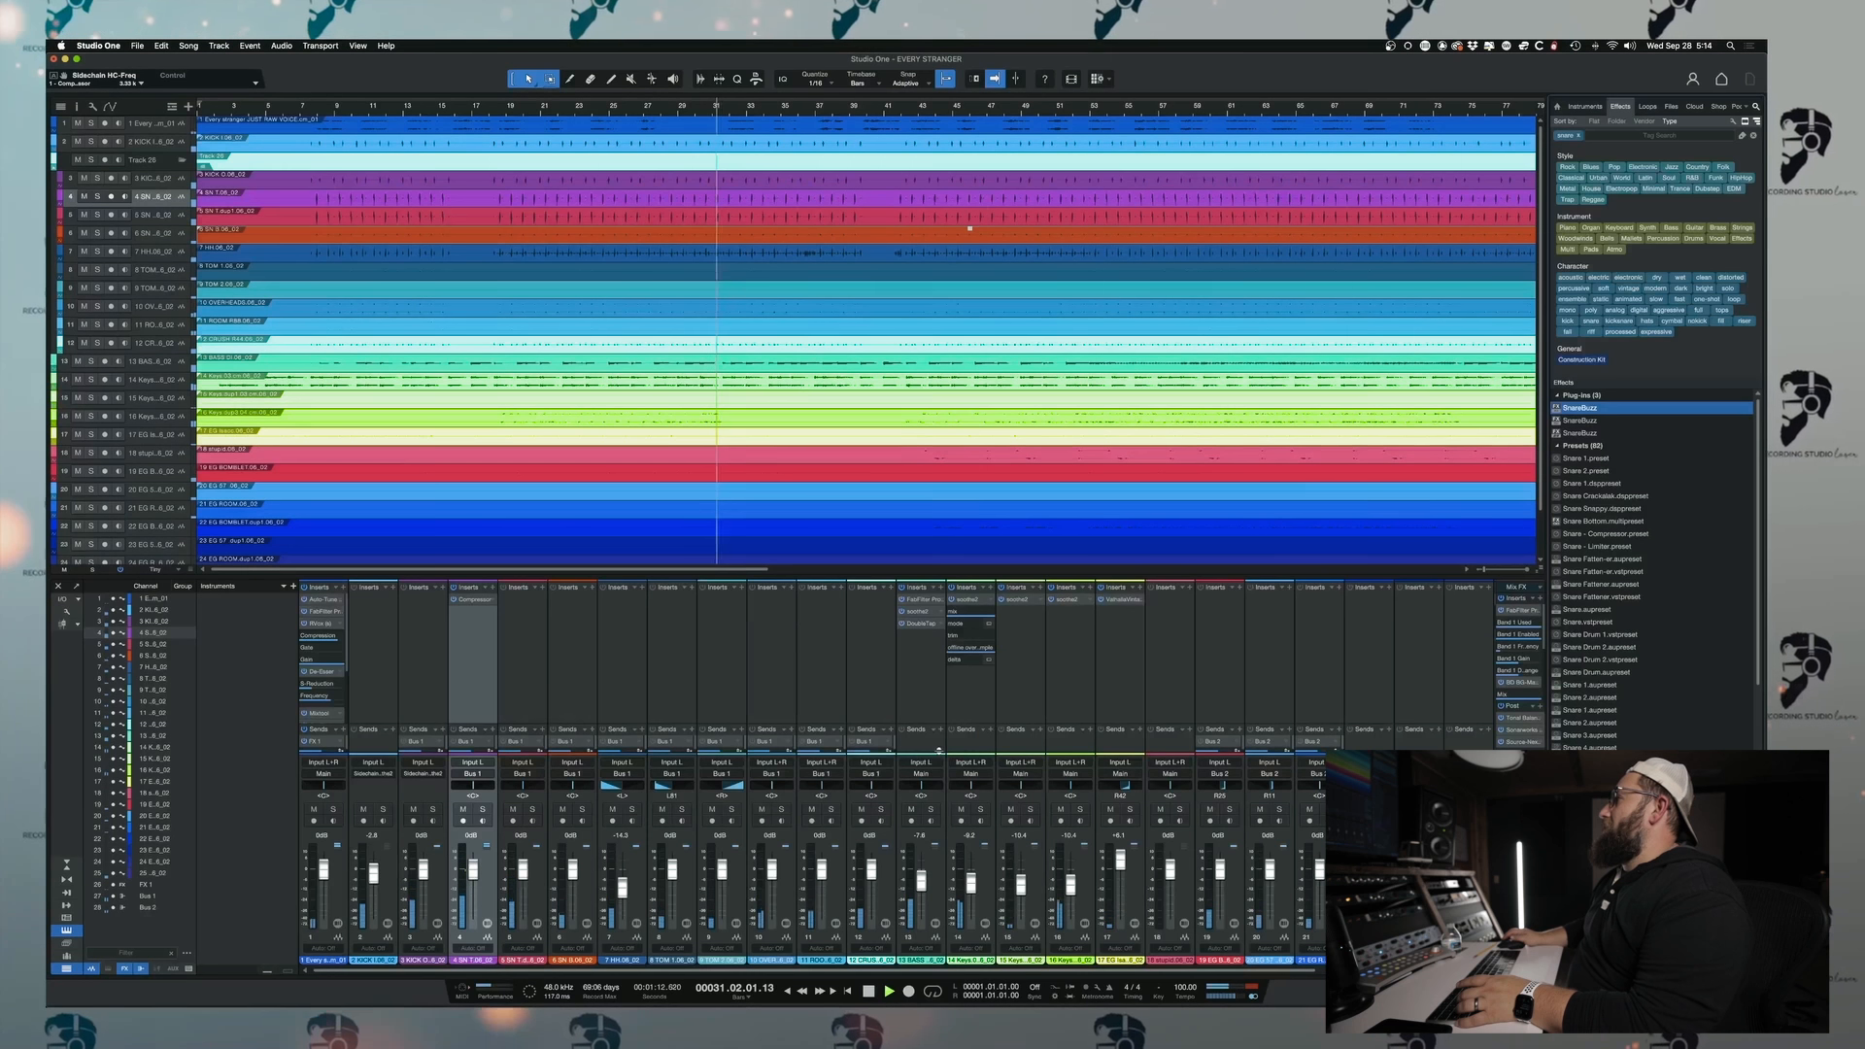
# - Load the Snare Bottom multipreset on the SN B channel and expand its compressor display in the inserts
pyautogui.hscroll(4, 938, 751)
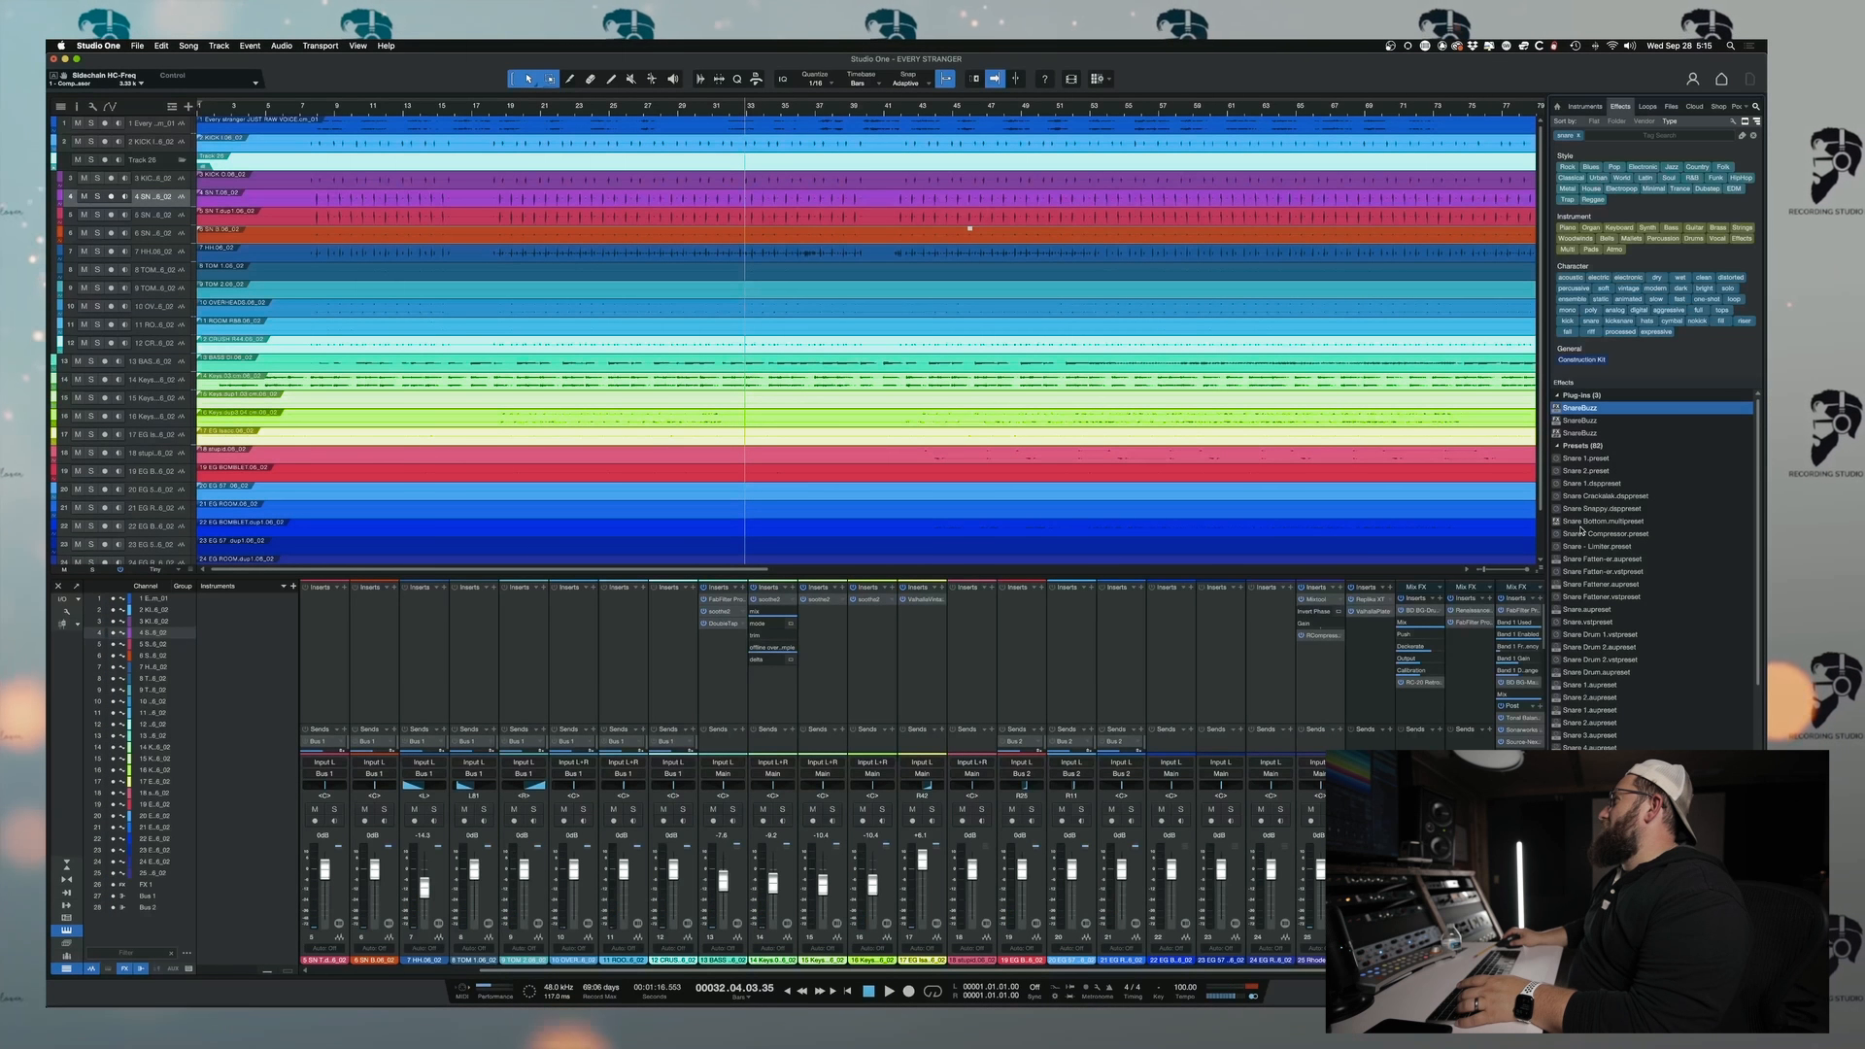
pyautogui.moveTo(1582, 528); pyautogui.dragTo(379, 602)
pyautogui.press('space')
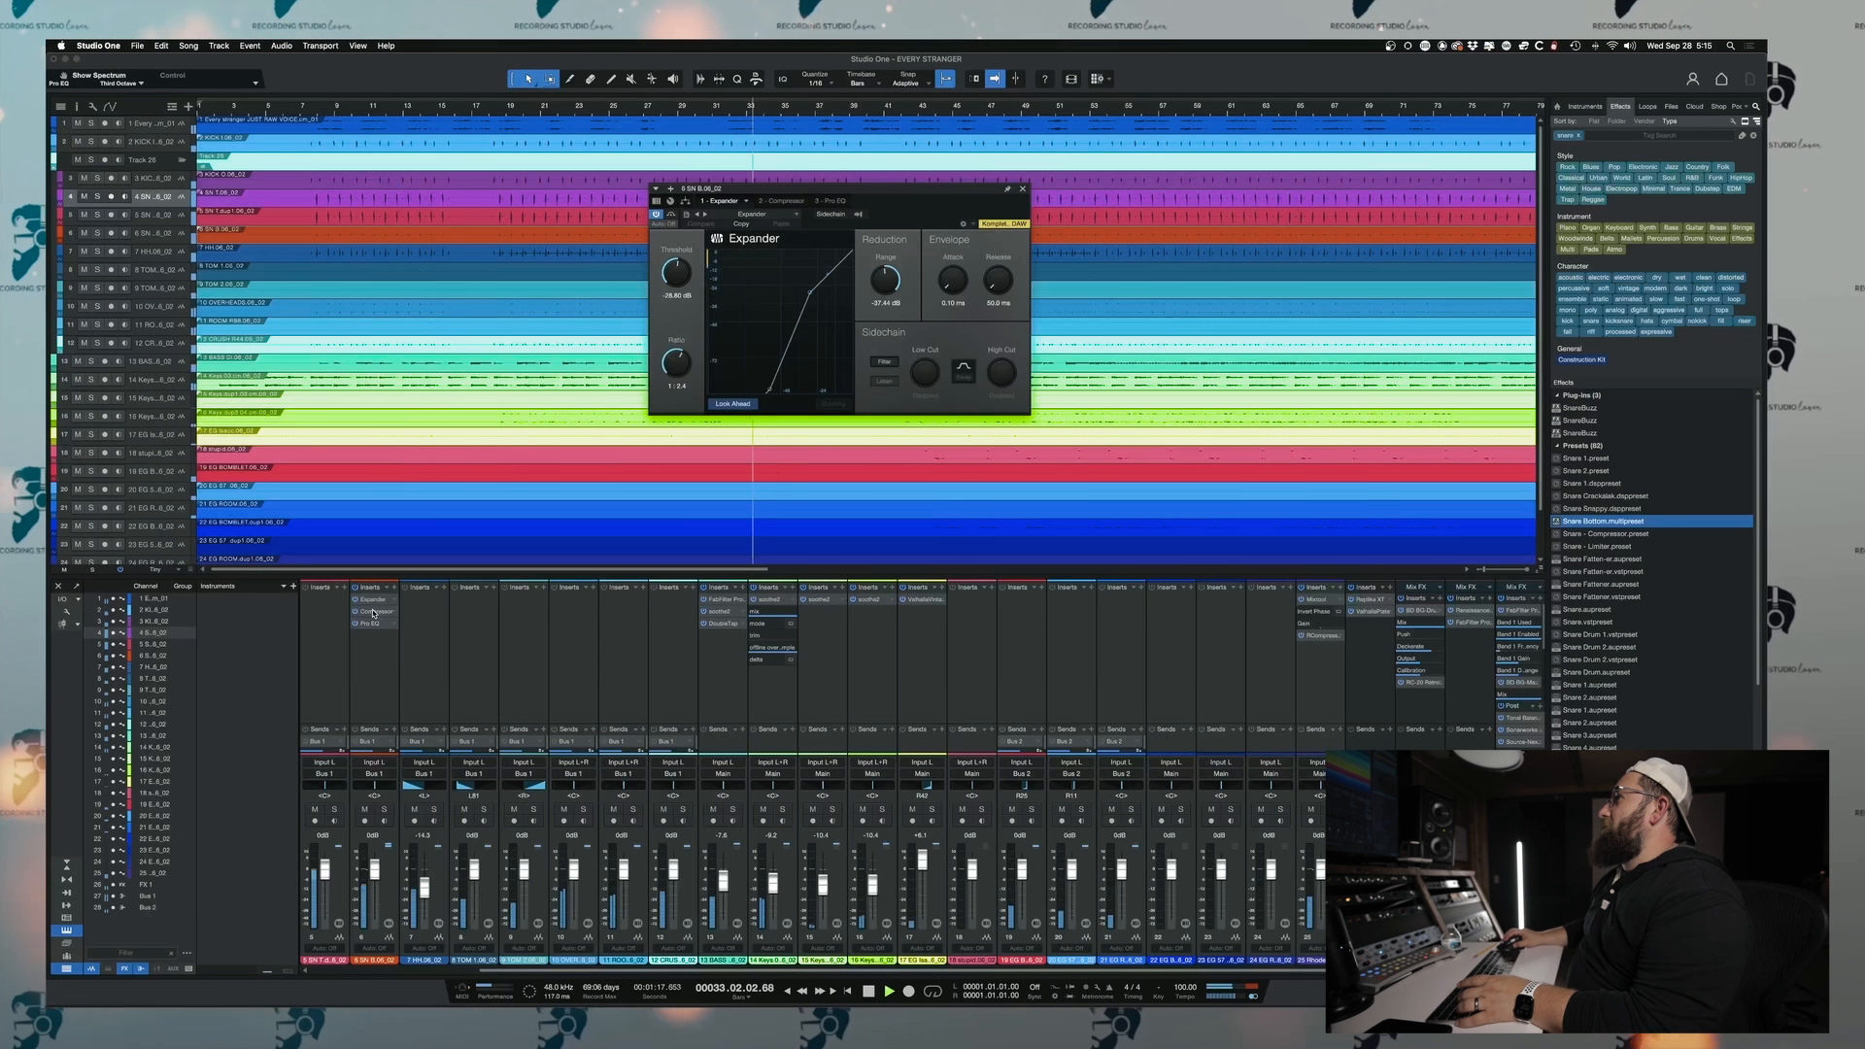
pyautogui.click(373, 613)
pyautogui.click(331, 686)
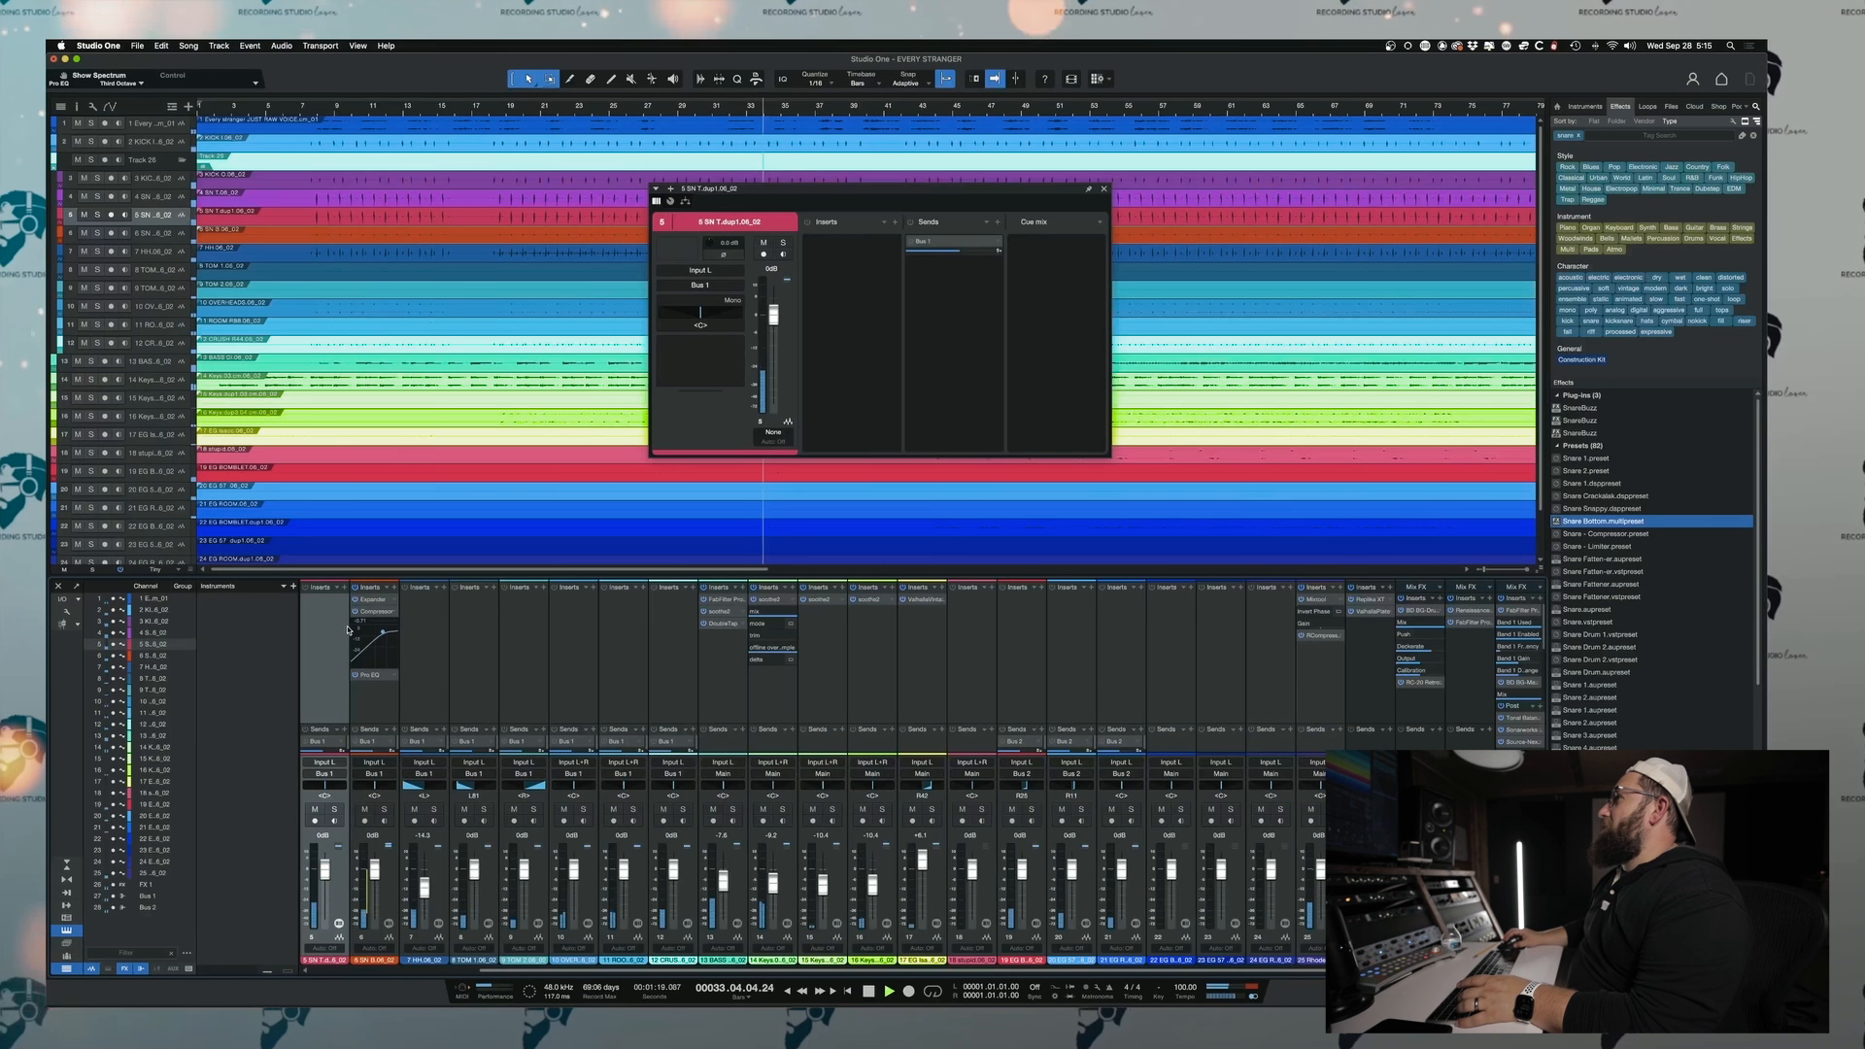
pyautogui.click(367, 714)
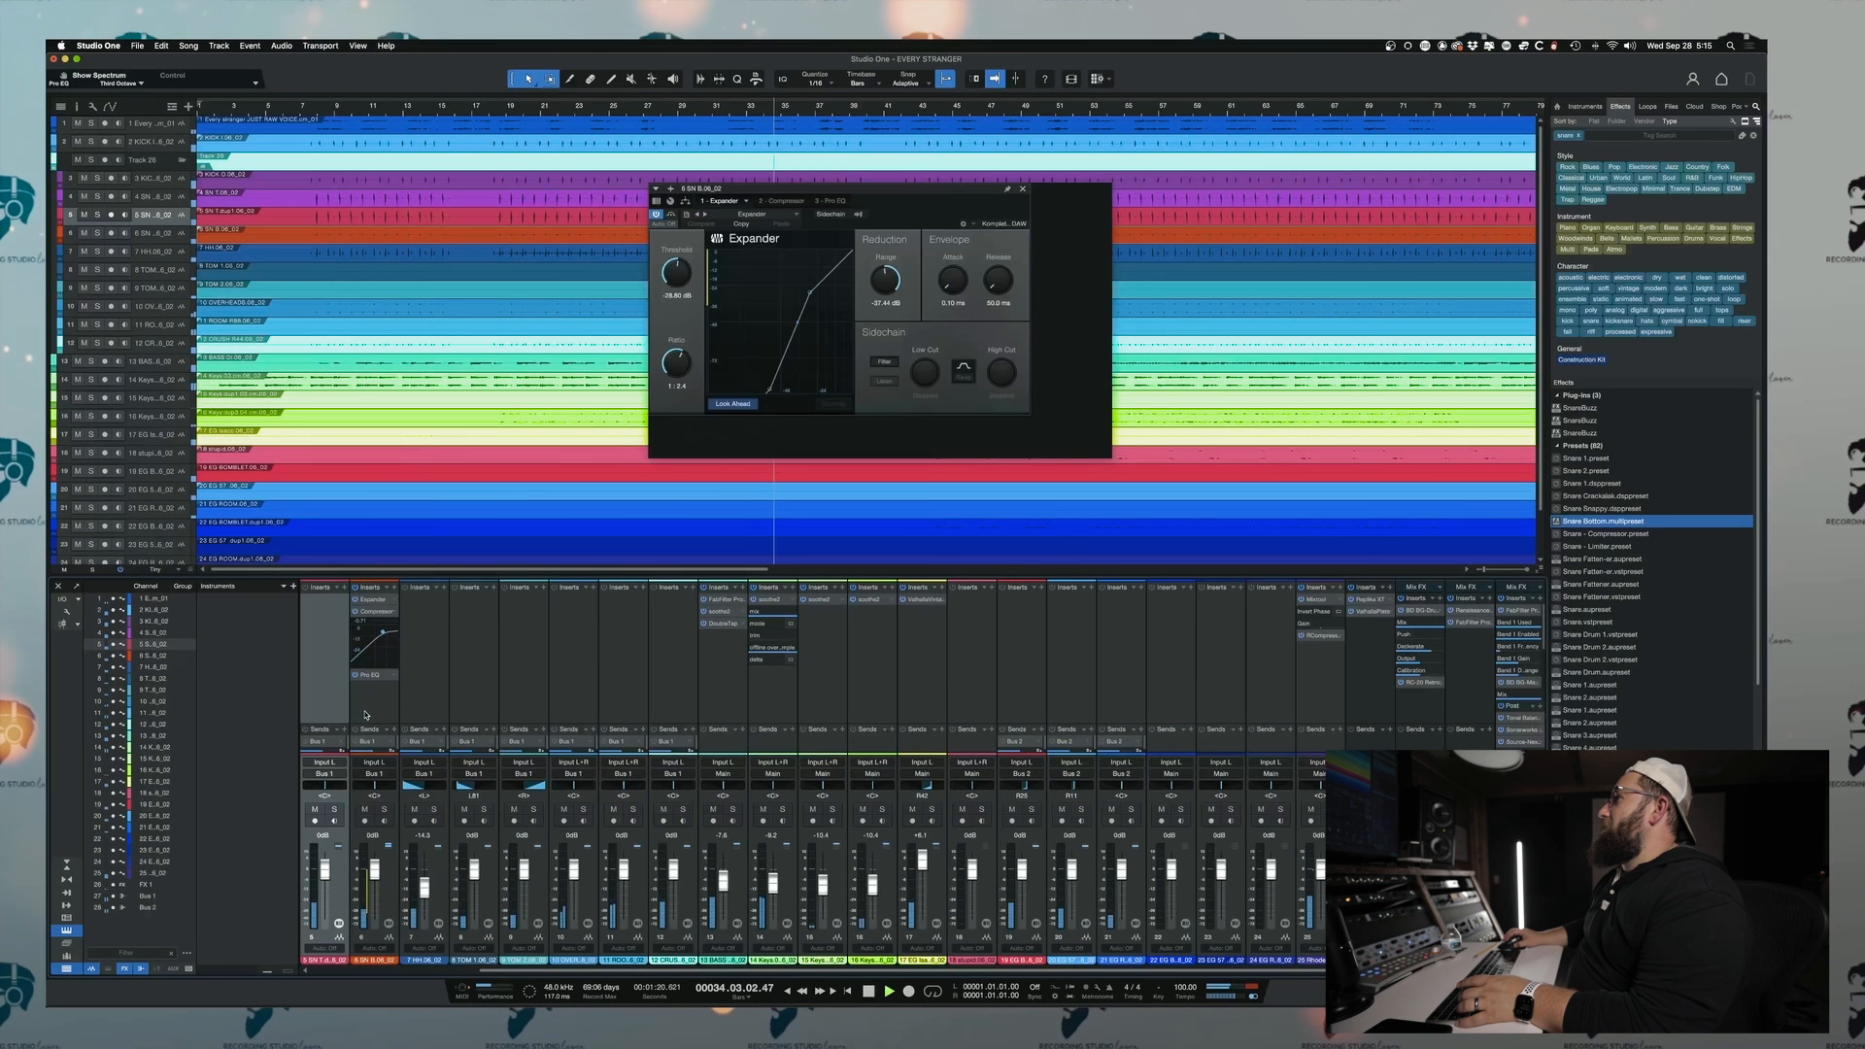
# - Solo the SN B channel and compare its sound with all inserts bypassed and active
pyautogui.click(384, 810)
pyautogui.click(355, 587)
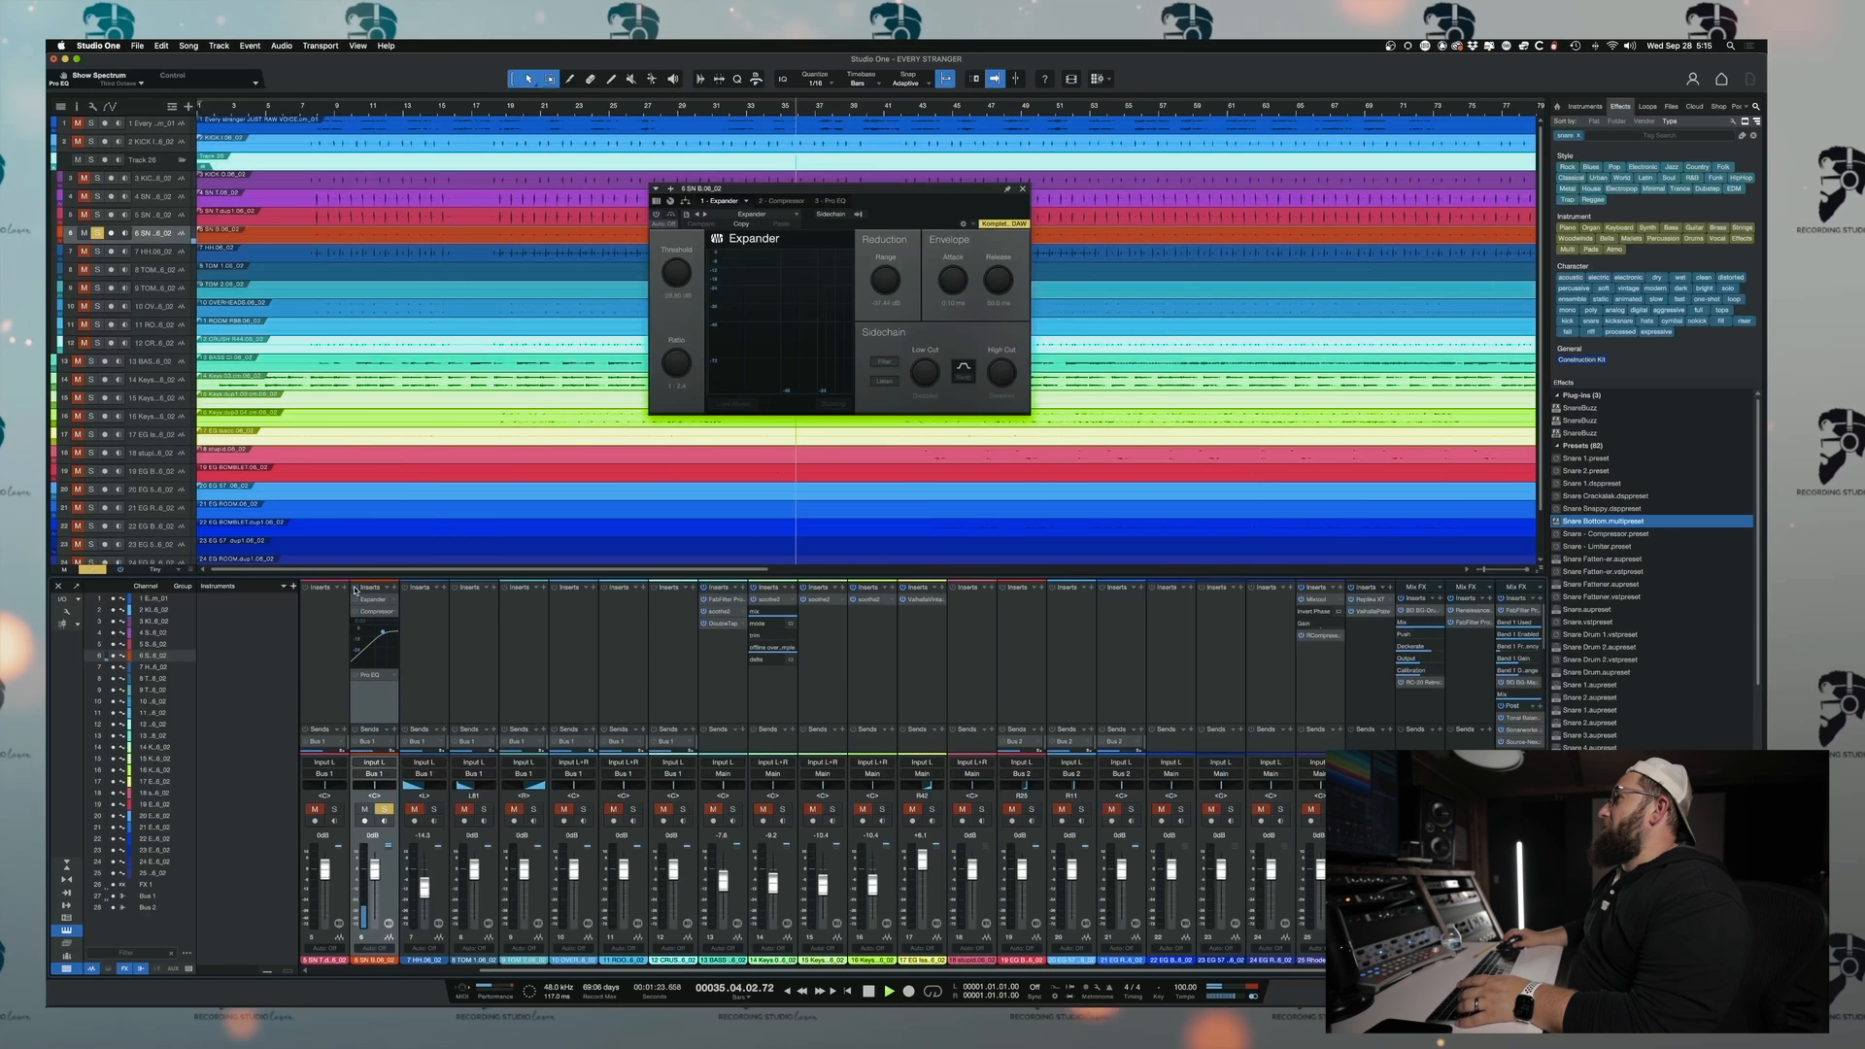
pyautogui.click(355, 587)
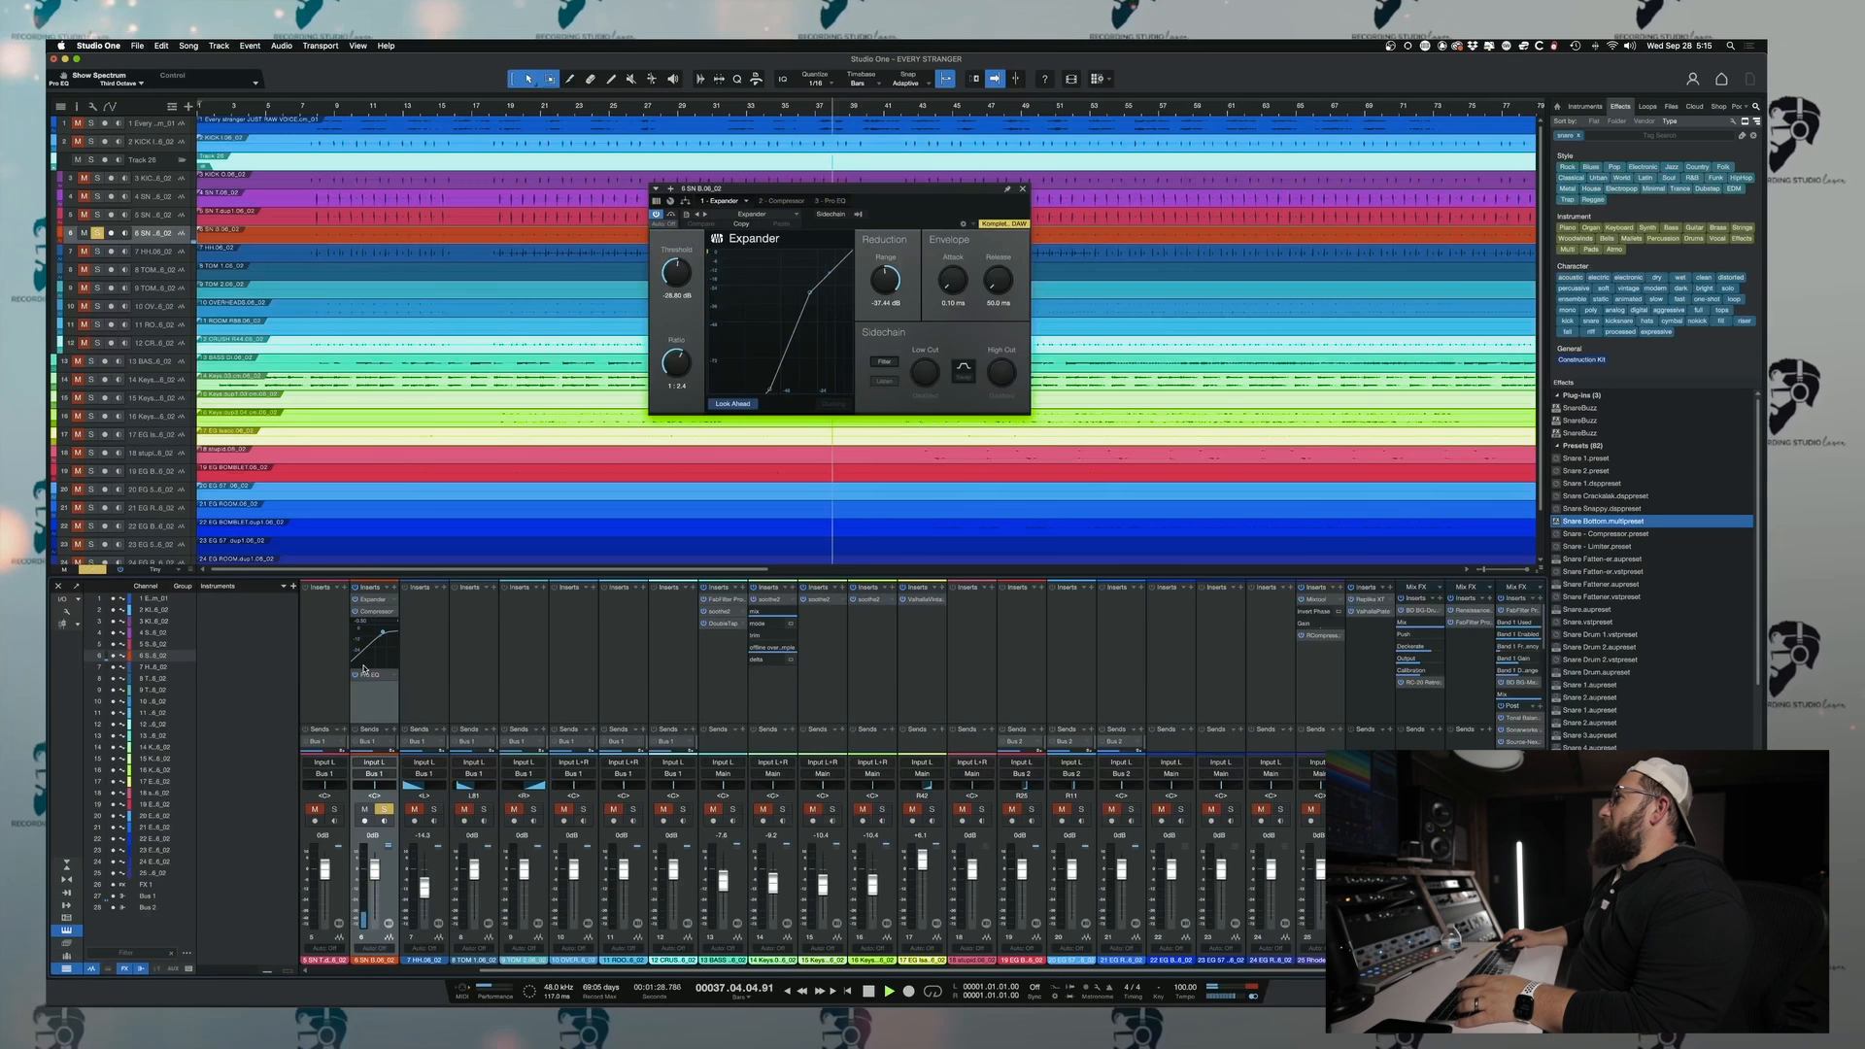
# - In the SN B channel's Pro EQ, lower the LF gain to about 3 dB and roughly halve the HF boost
pyautogui.click(366, 675)
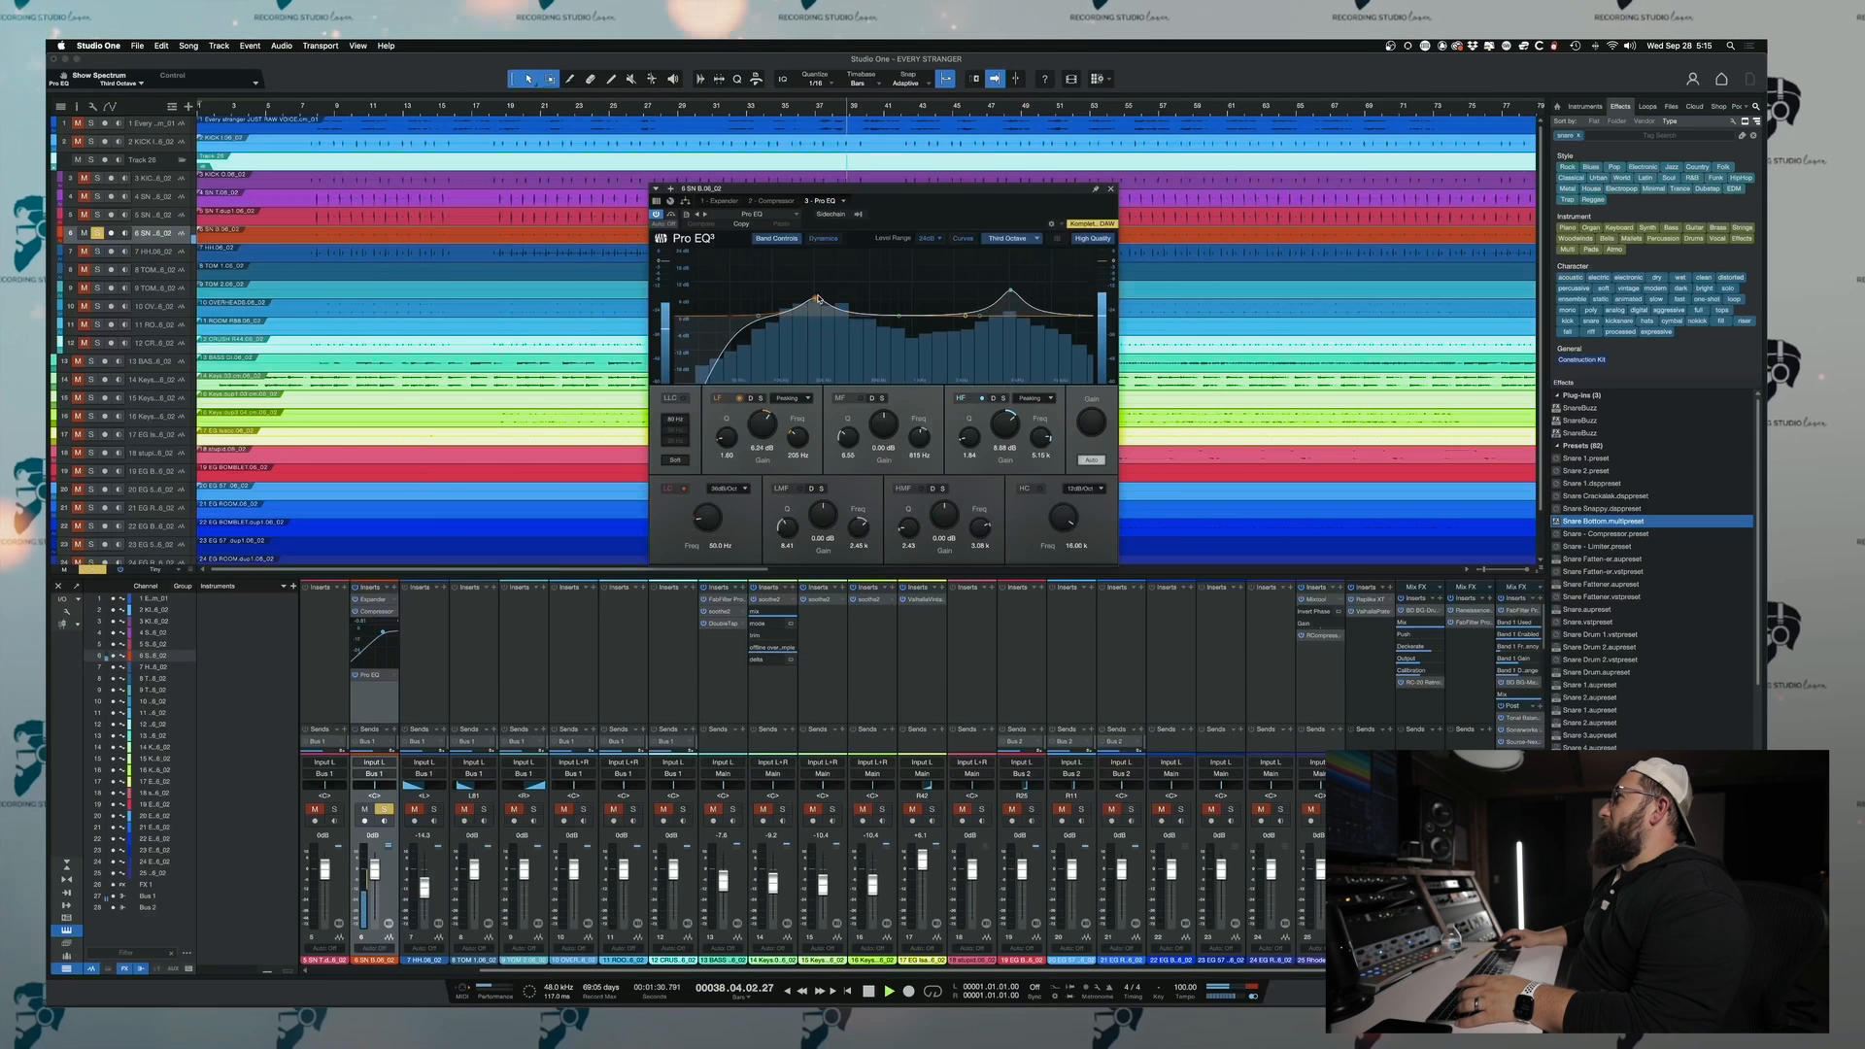
pyautogui.press('space')
pyautogui.moveTo(815, 298); pyautogui.dragTo(813, 307)
pyautogui.moveTo(1010, 290); pyautogui.dragTo(1011, 306)
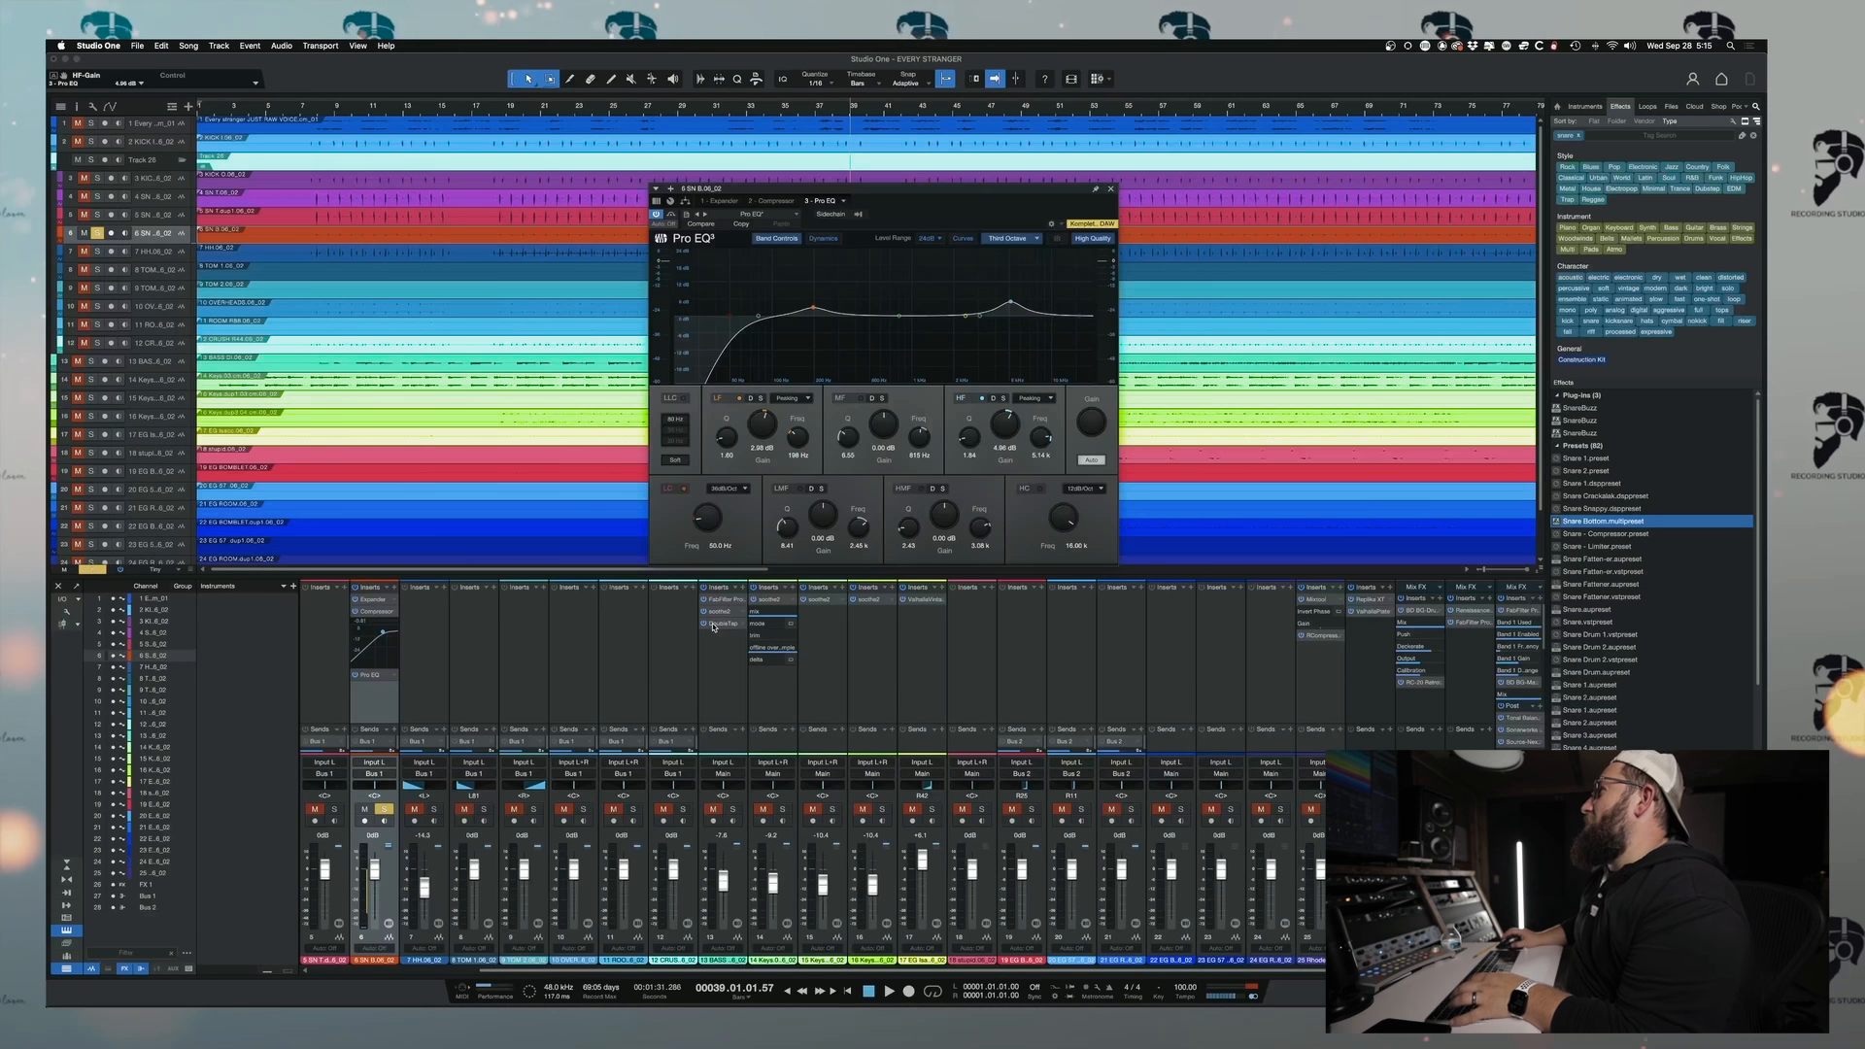
# - Search the effects for DRUM ROOM and add Open AIR with the Hard Drum Space preset to the room channel
pyautogui.click(612, 627)
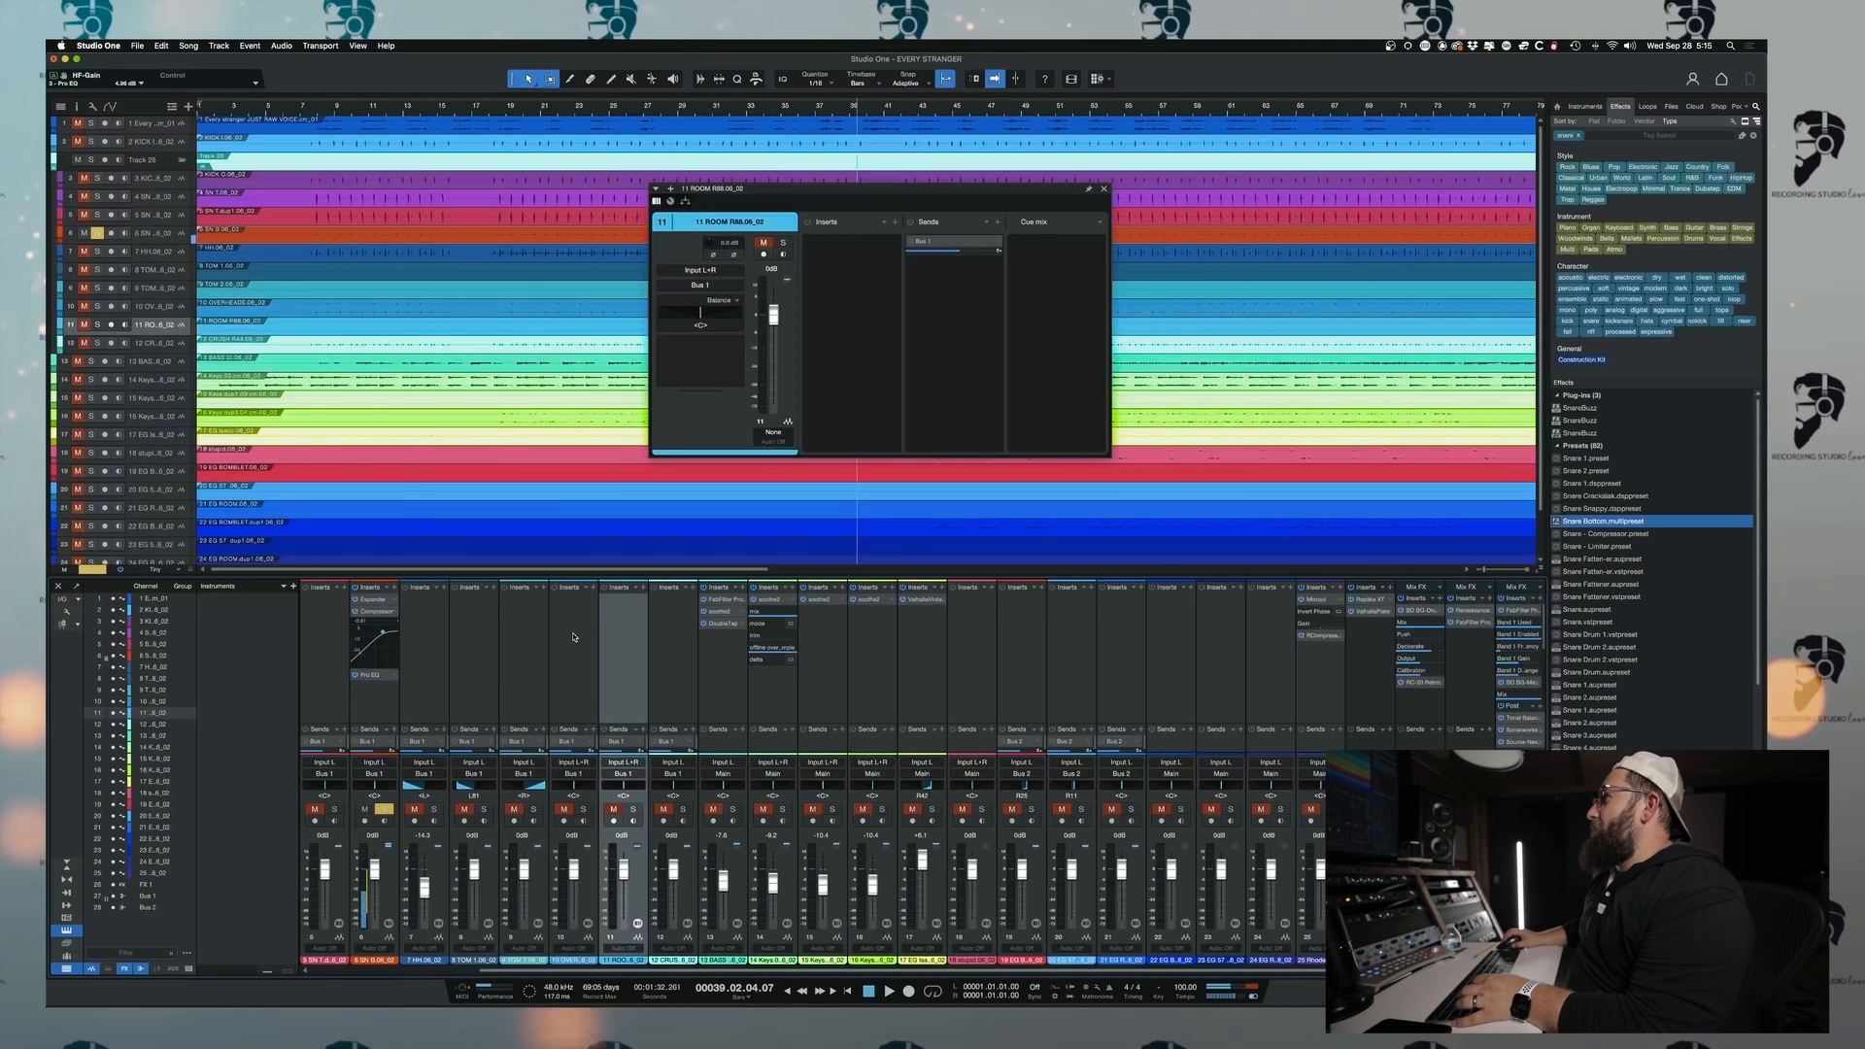
pyautogui.click(1692, 136)
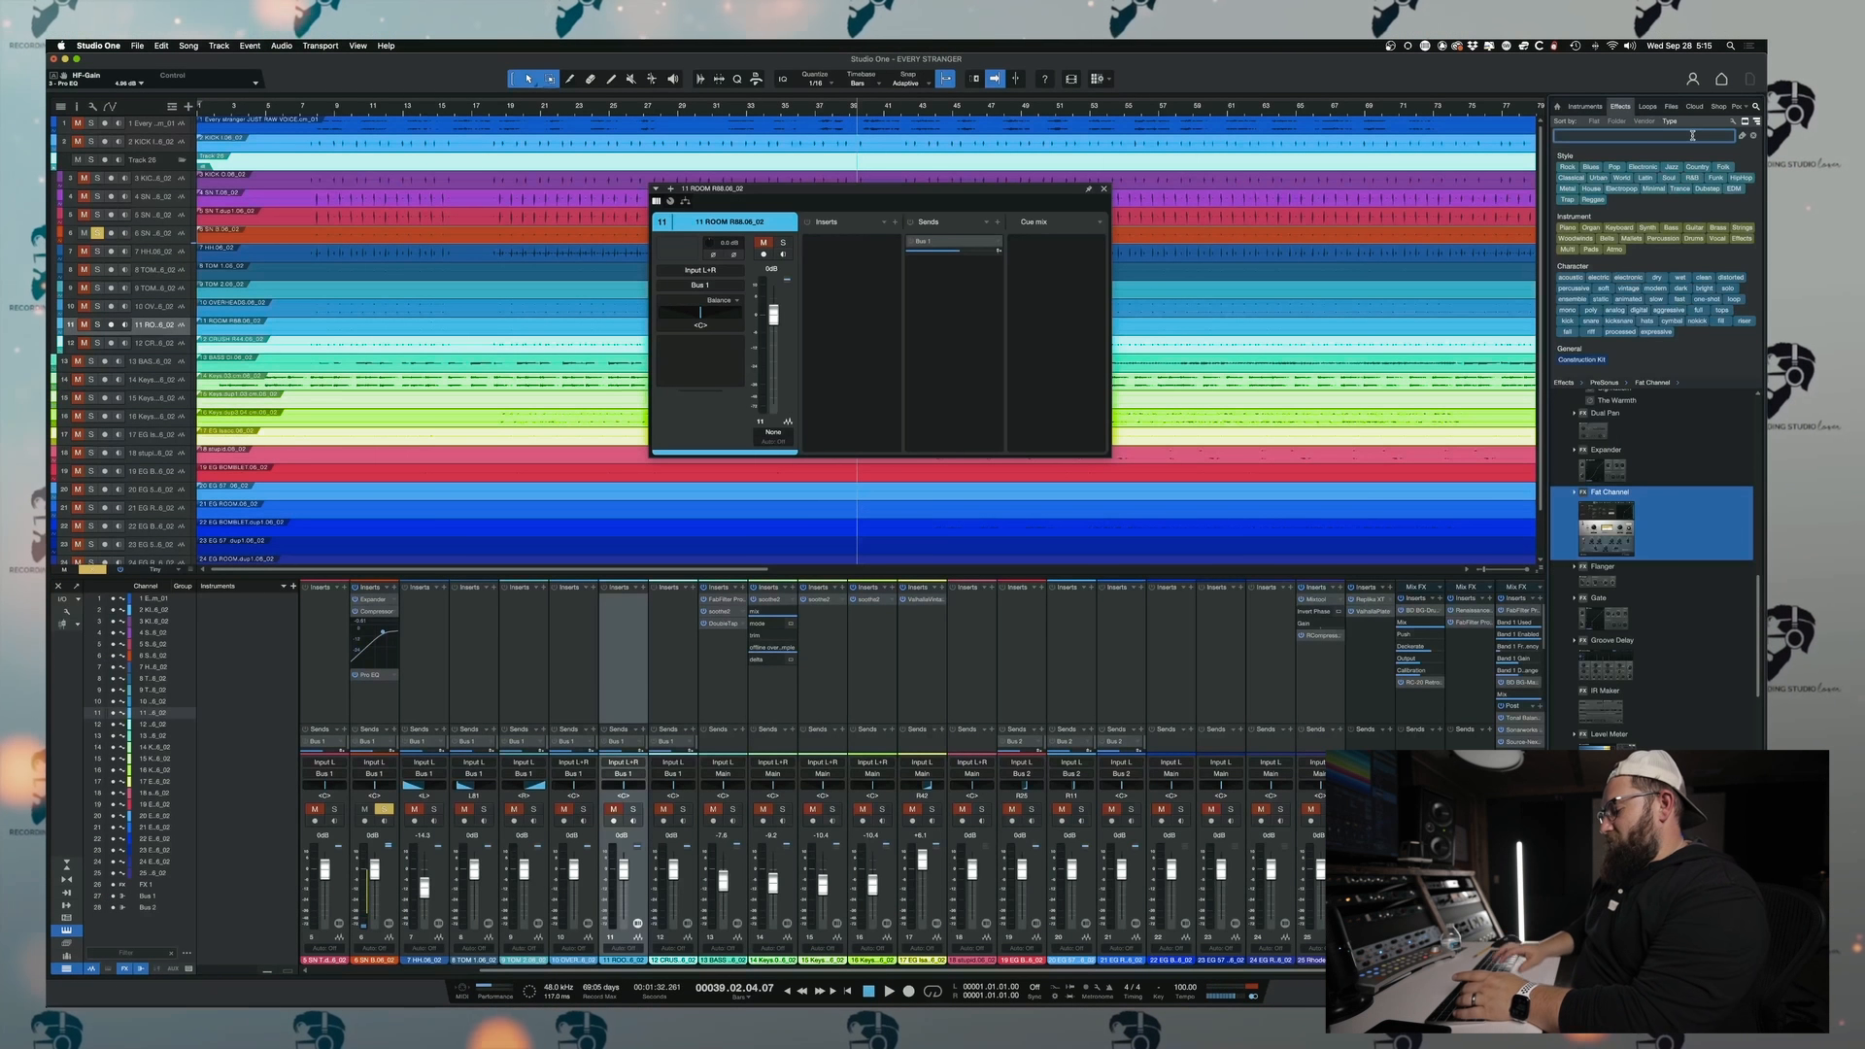
pyautogui.write('DRUM ROOM')
pyautogui.click(1589, 421)
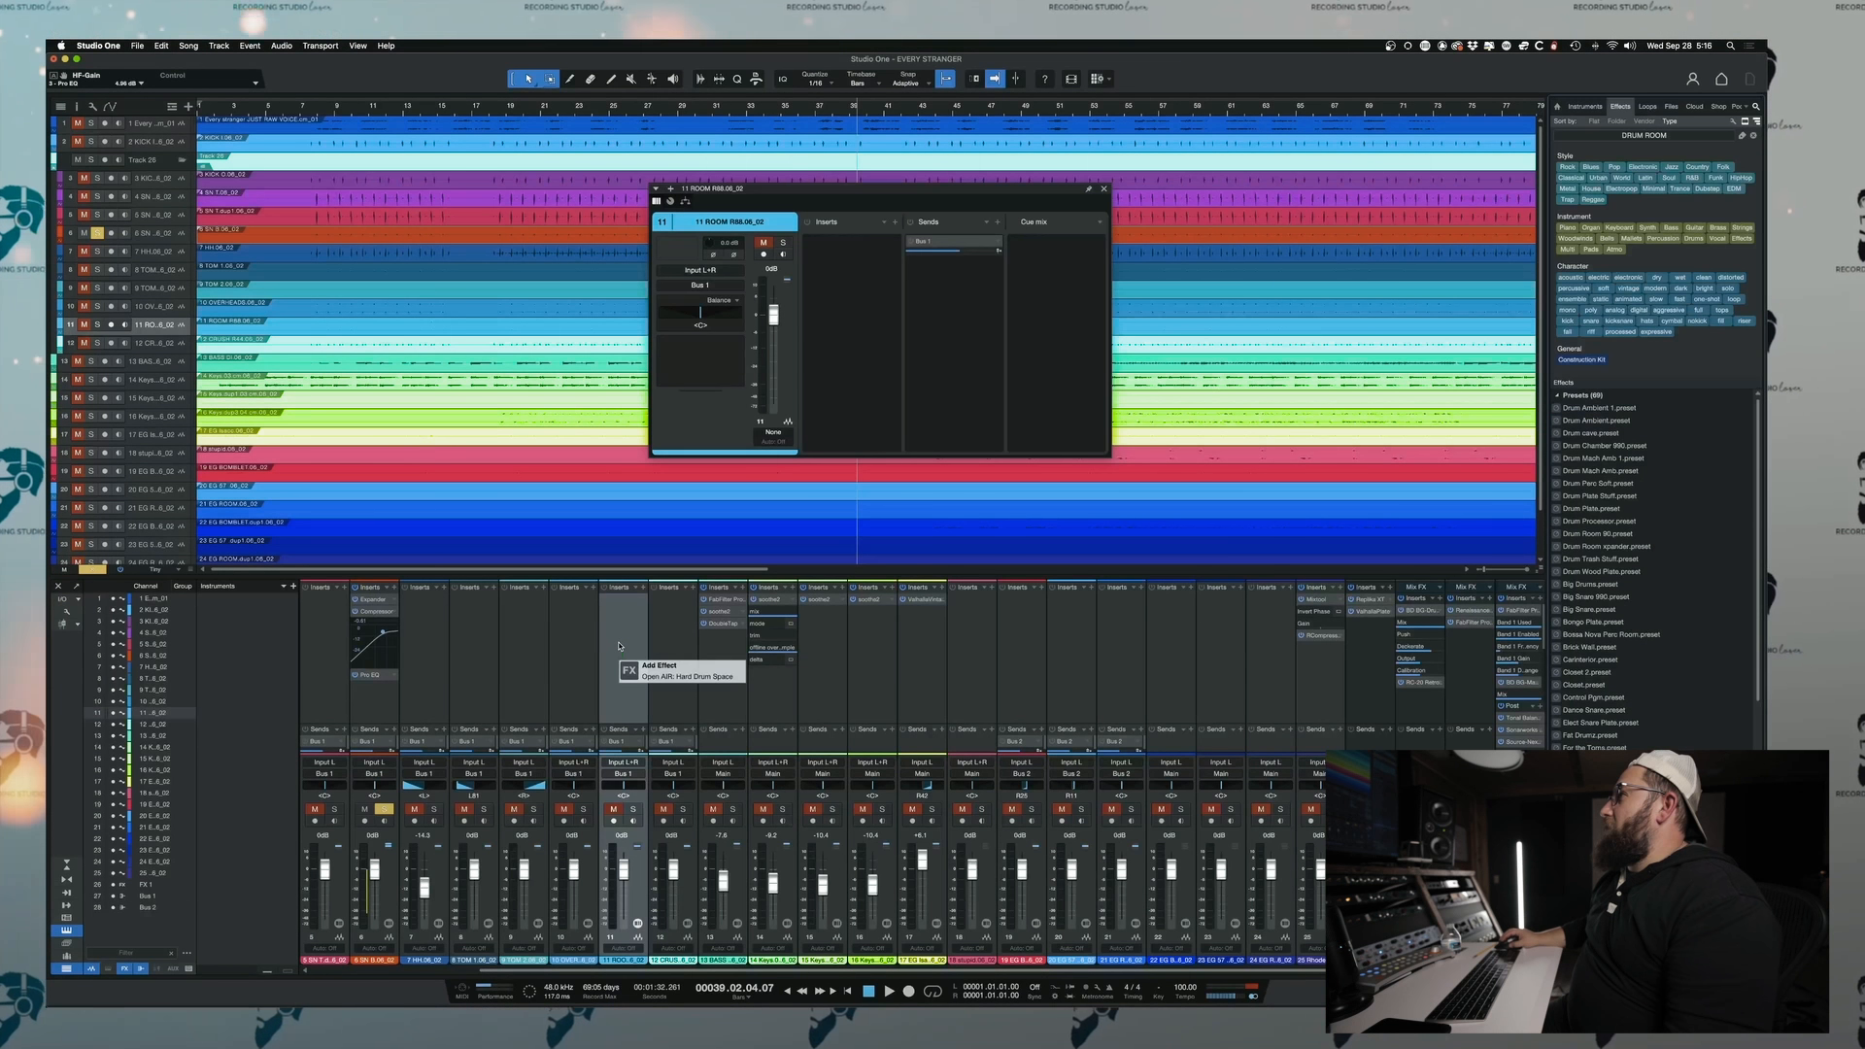
pyautogui.moveTo(1598, 408); pyautogui.dragTo(622, 607)
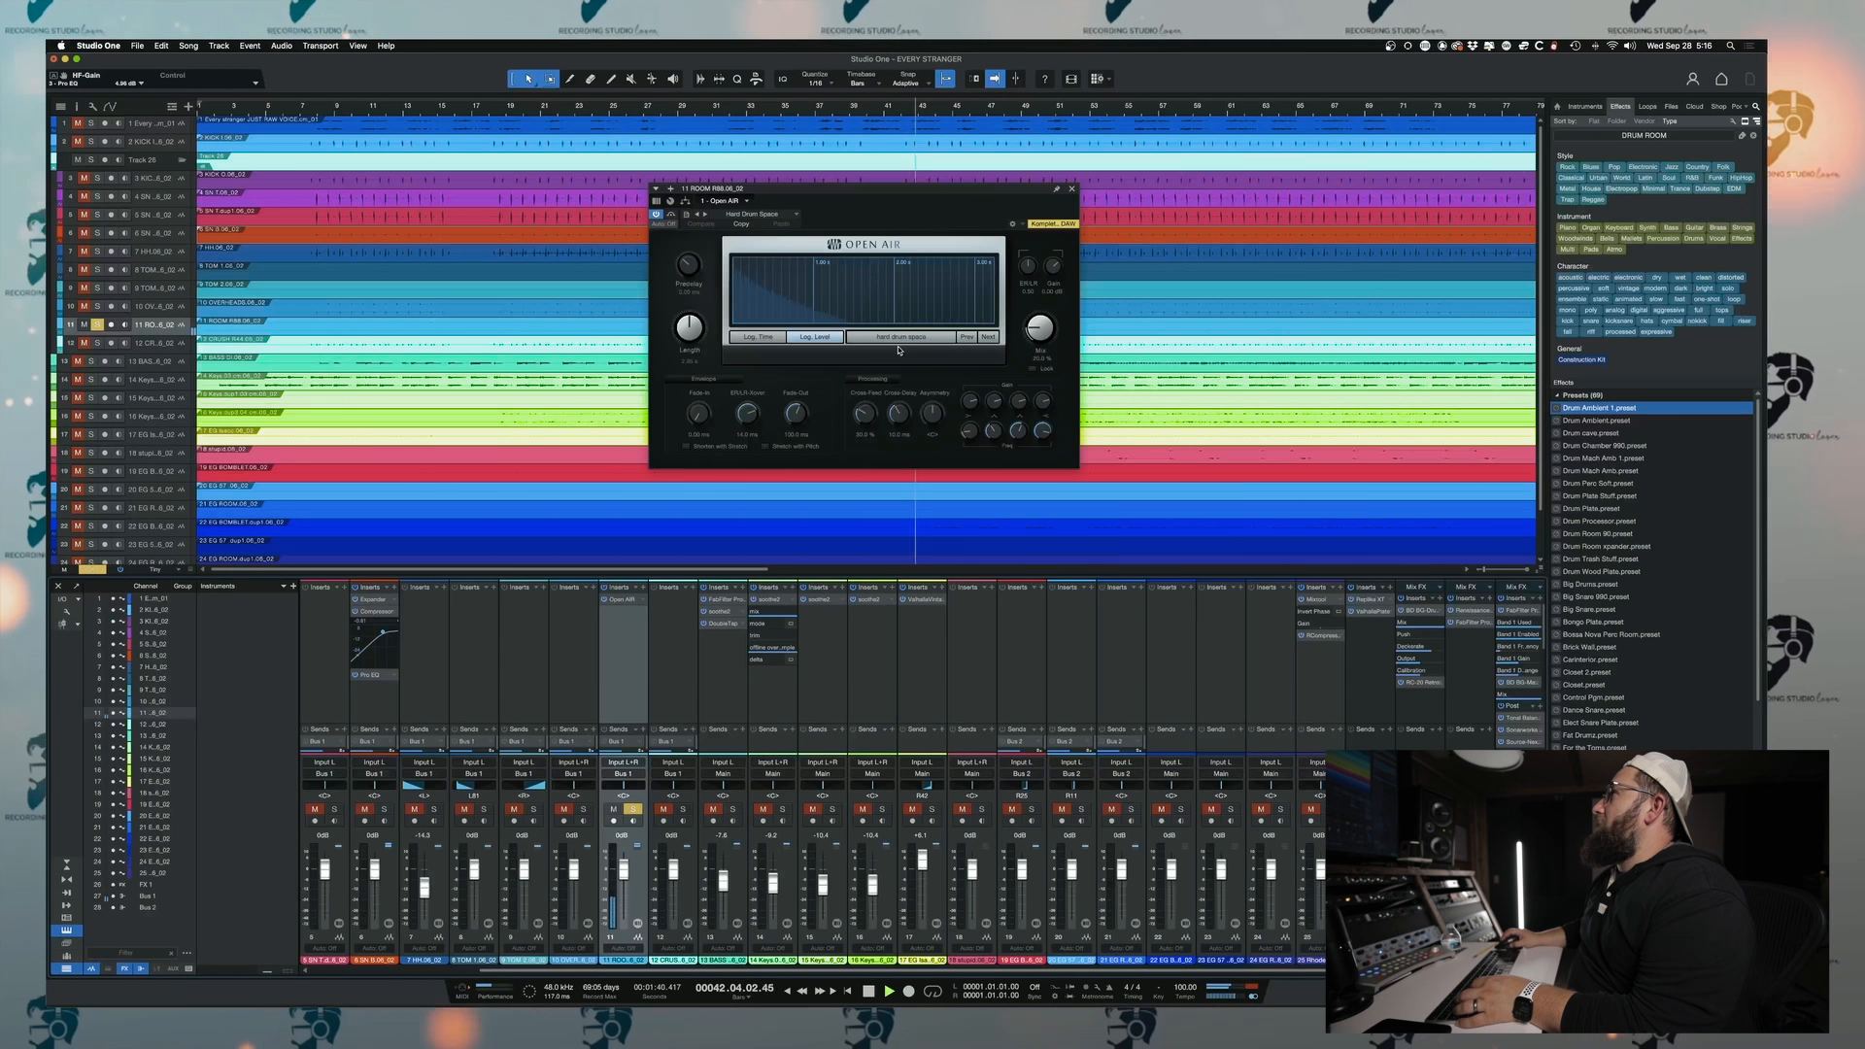
# - Audition Open AIR's Fat Drums preset on the soloed room channel, lower its dry/wet mix, and unsolo the channel
pyautogui.press('space')
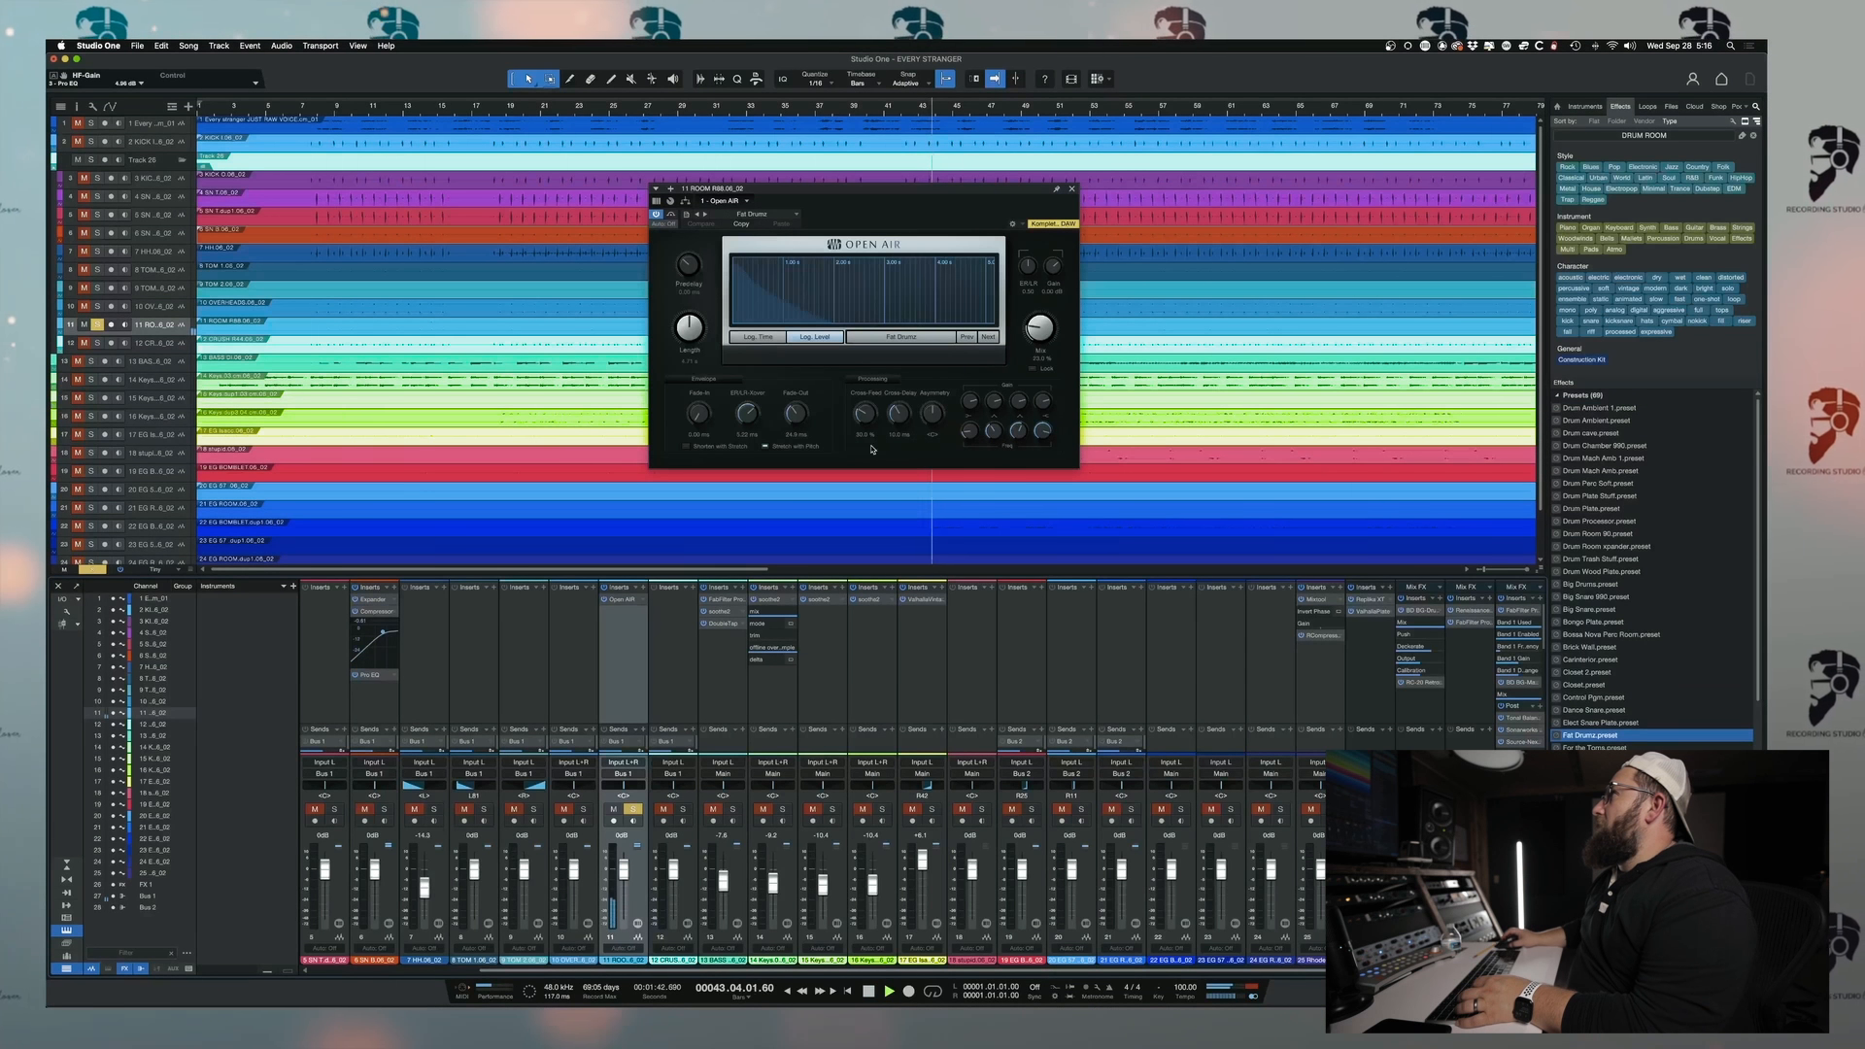
pyautogui.moveTo(1039, 333); pyautogui.dragTo(1035, 337)
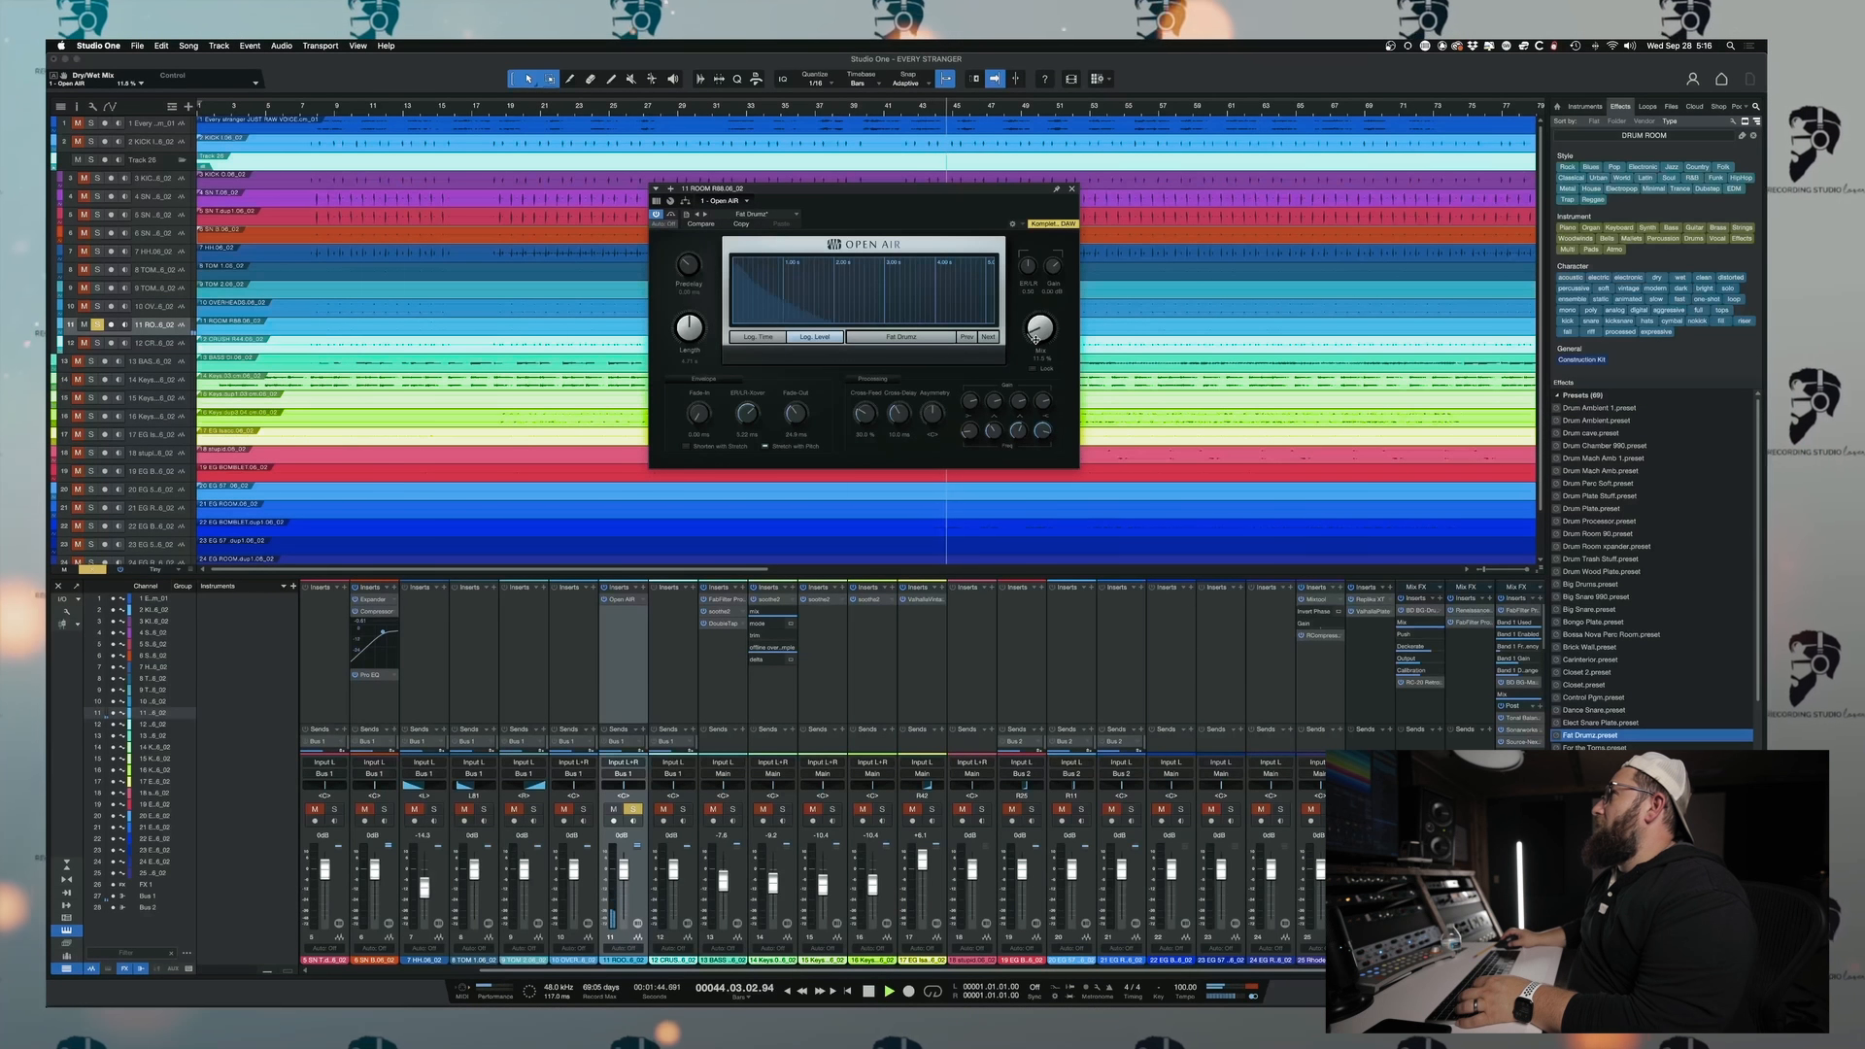
pyautogui.click(632, 809)
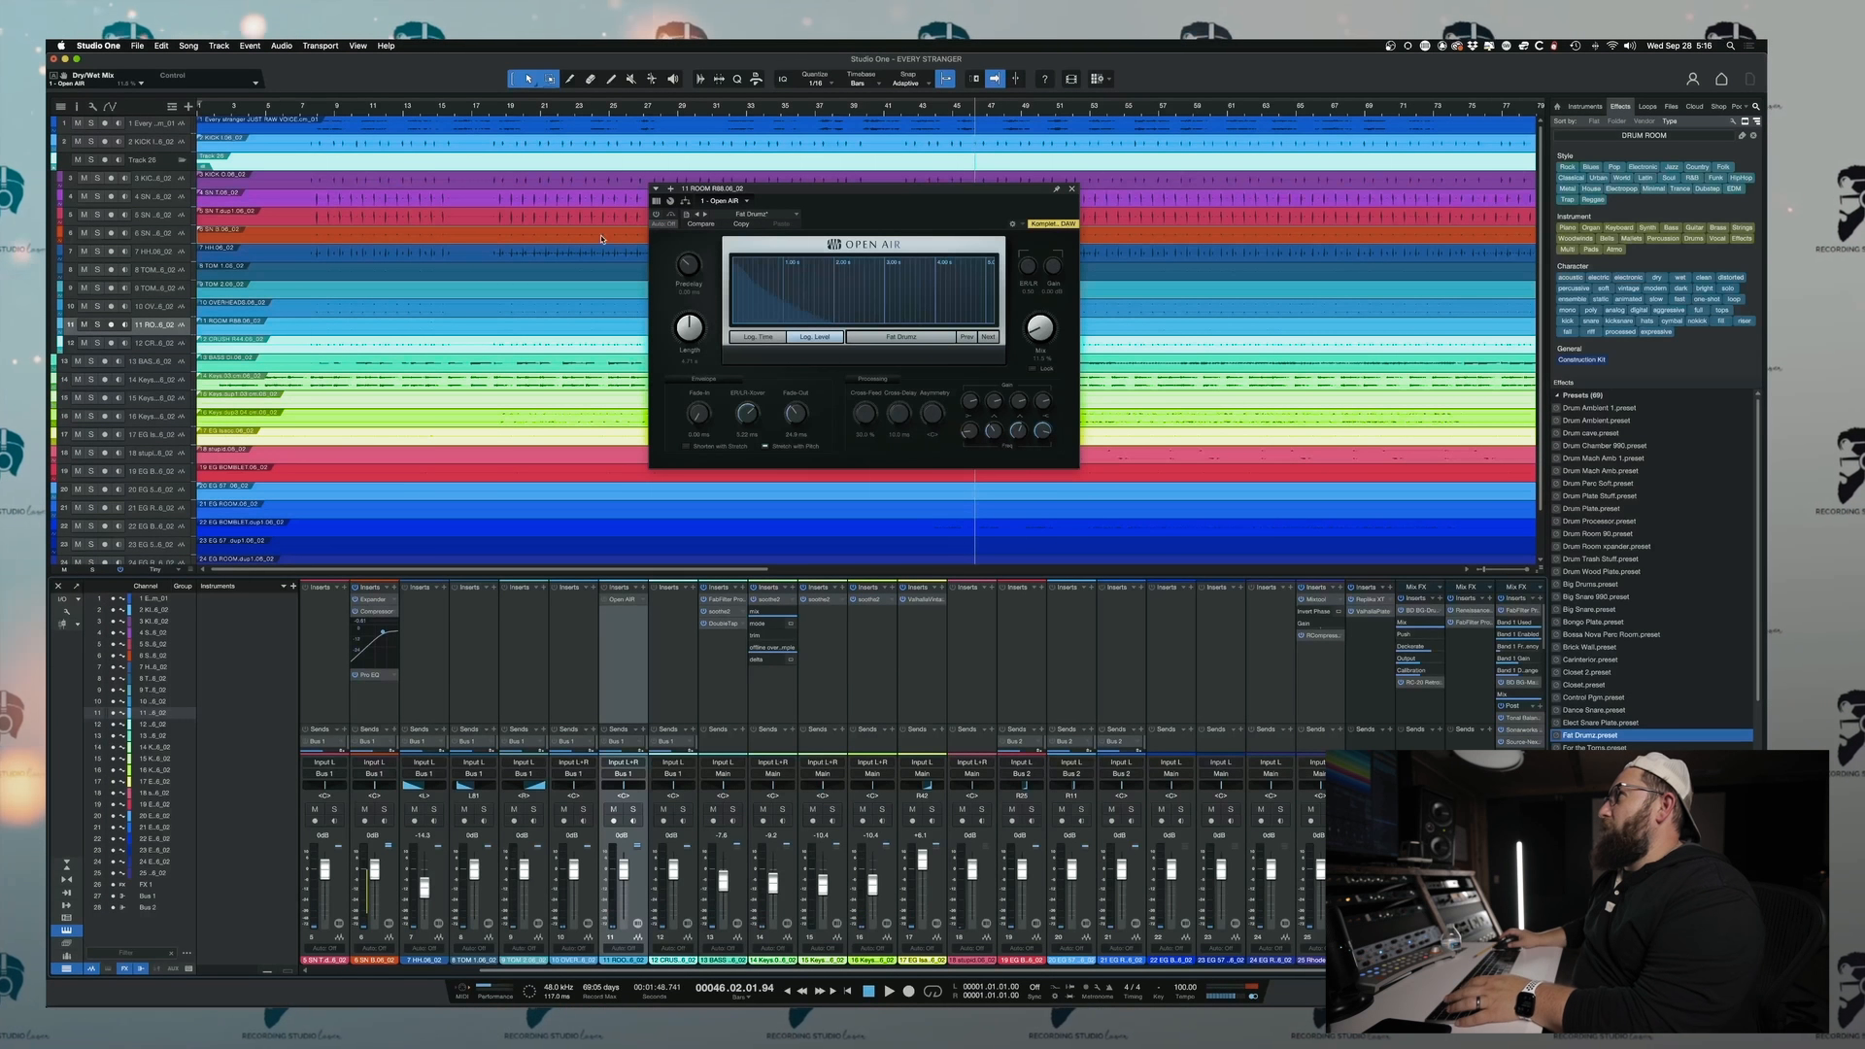
pyautogui.click(1072, 189)
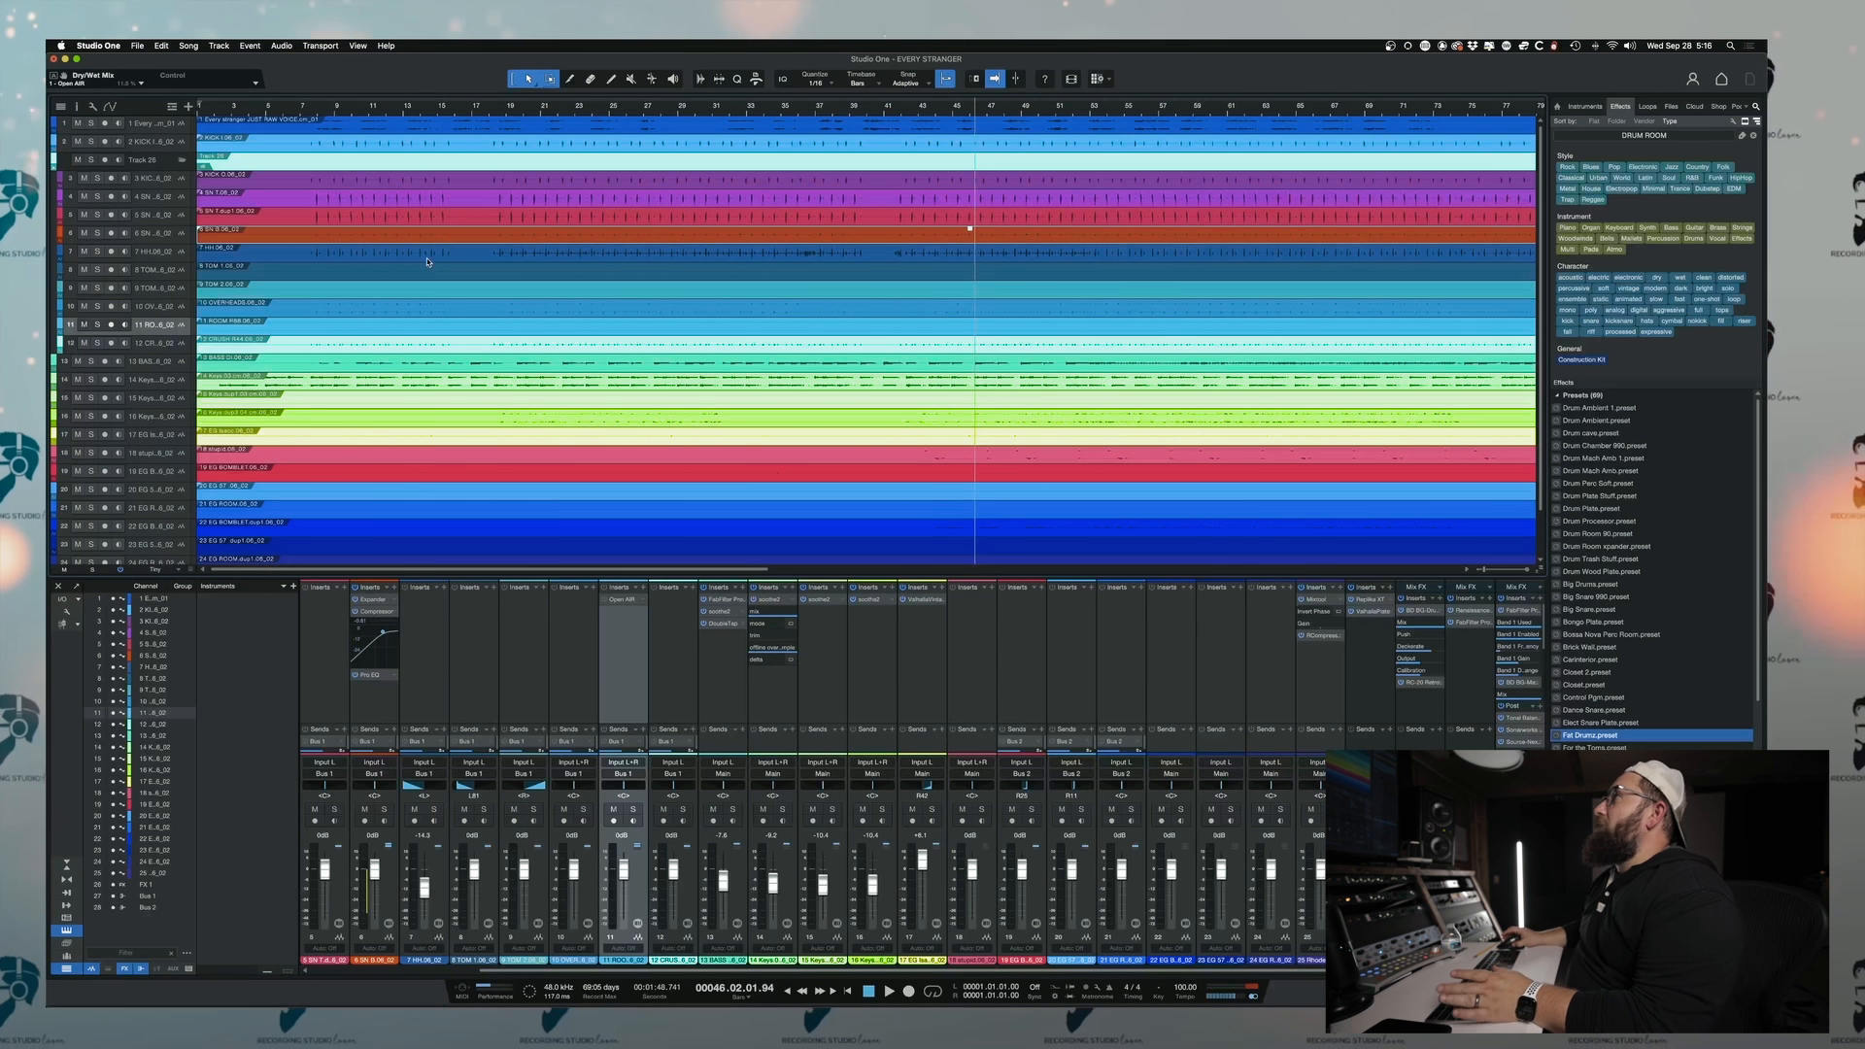
# - Open the mixdown export settings for the song and set the loudness adjustment target to Spotify
pyautogui.scroll(-2, 486, 241)
pyautogui.click(136, 46)
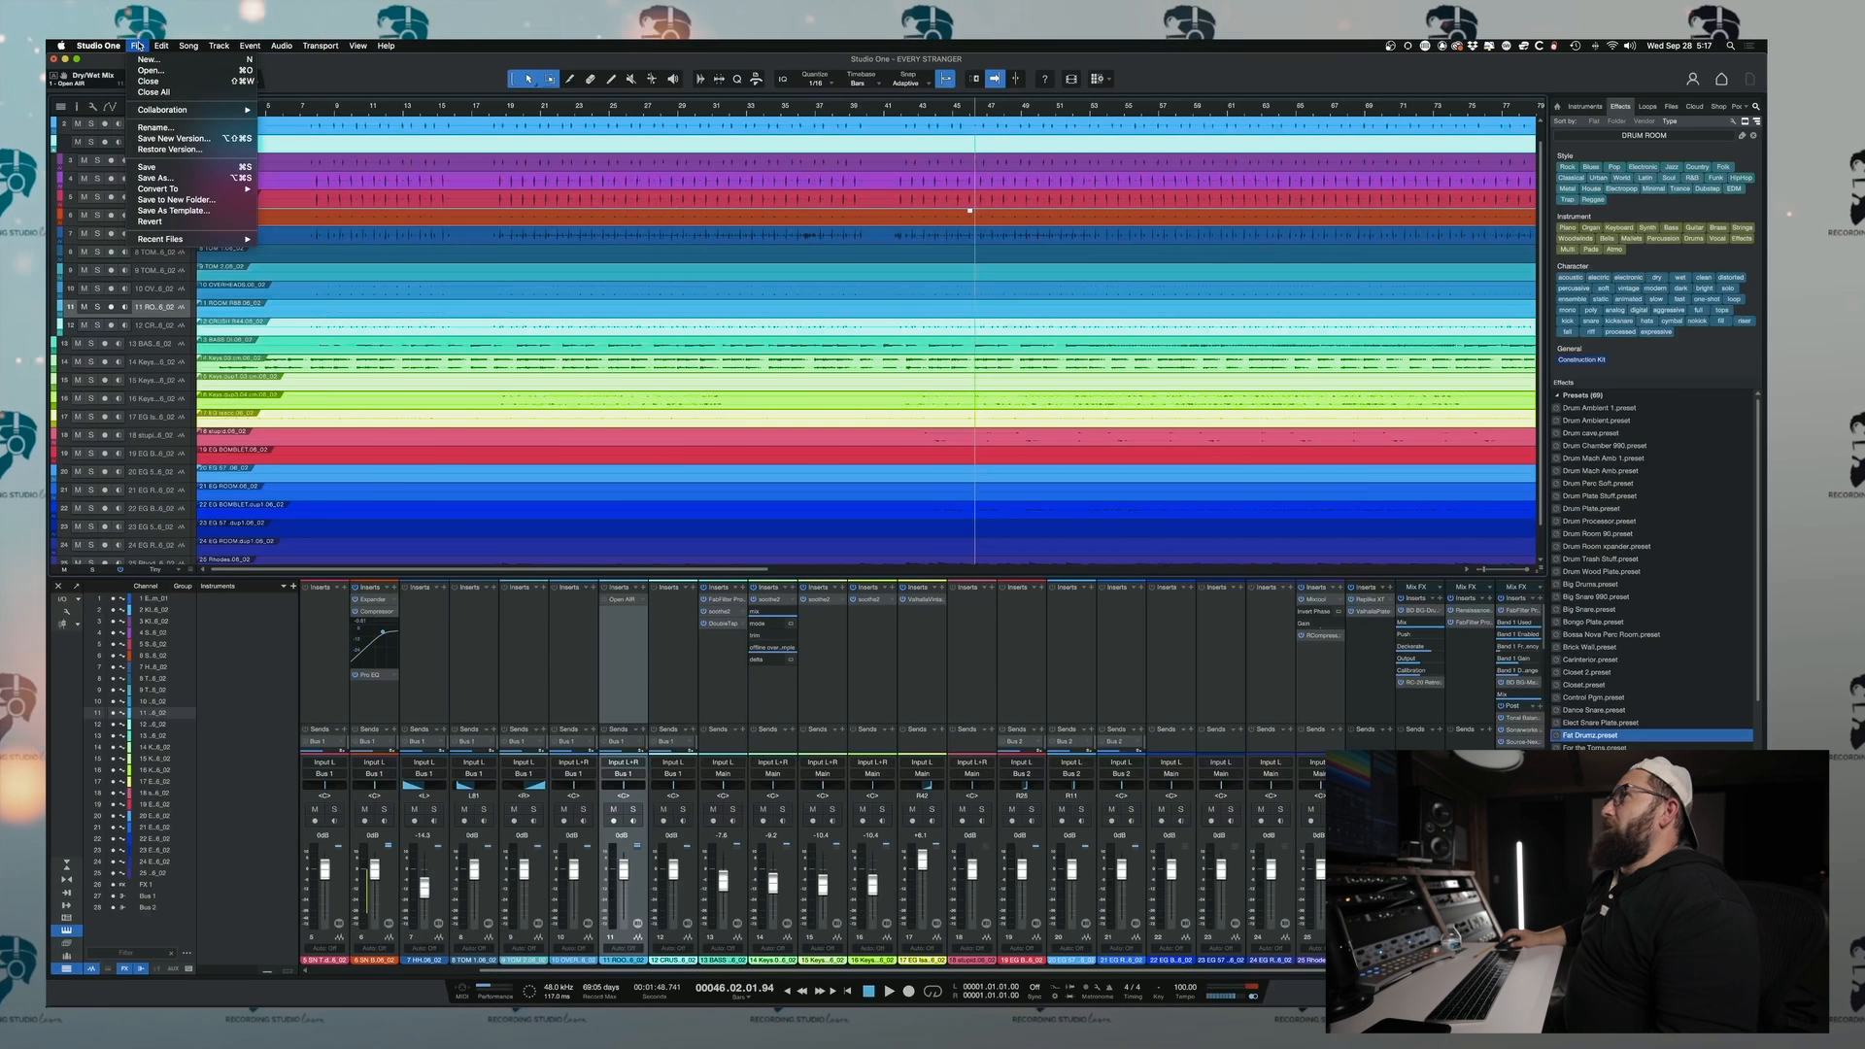
pyautogui.click(139, 45)
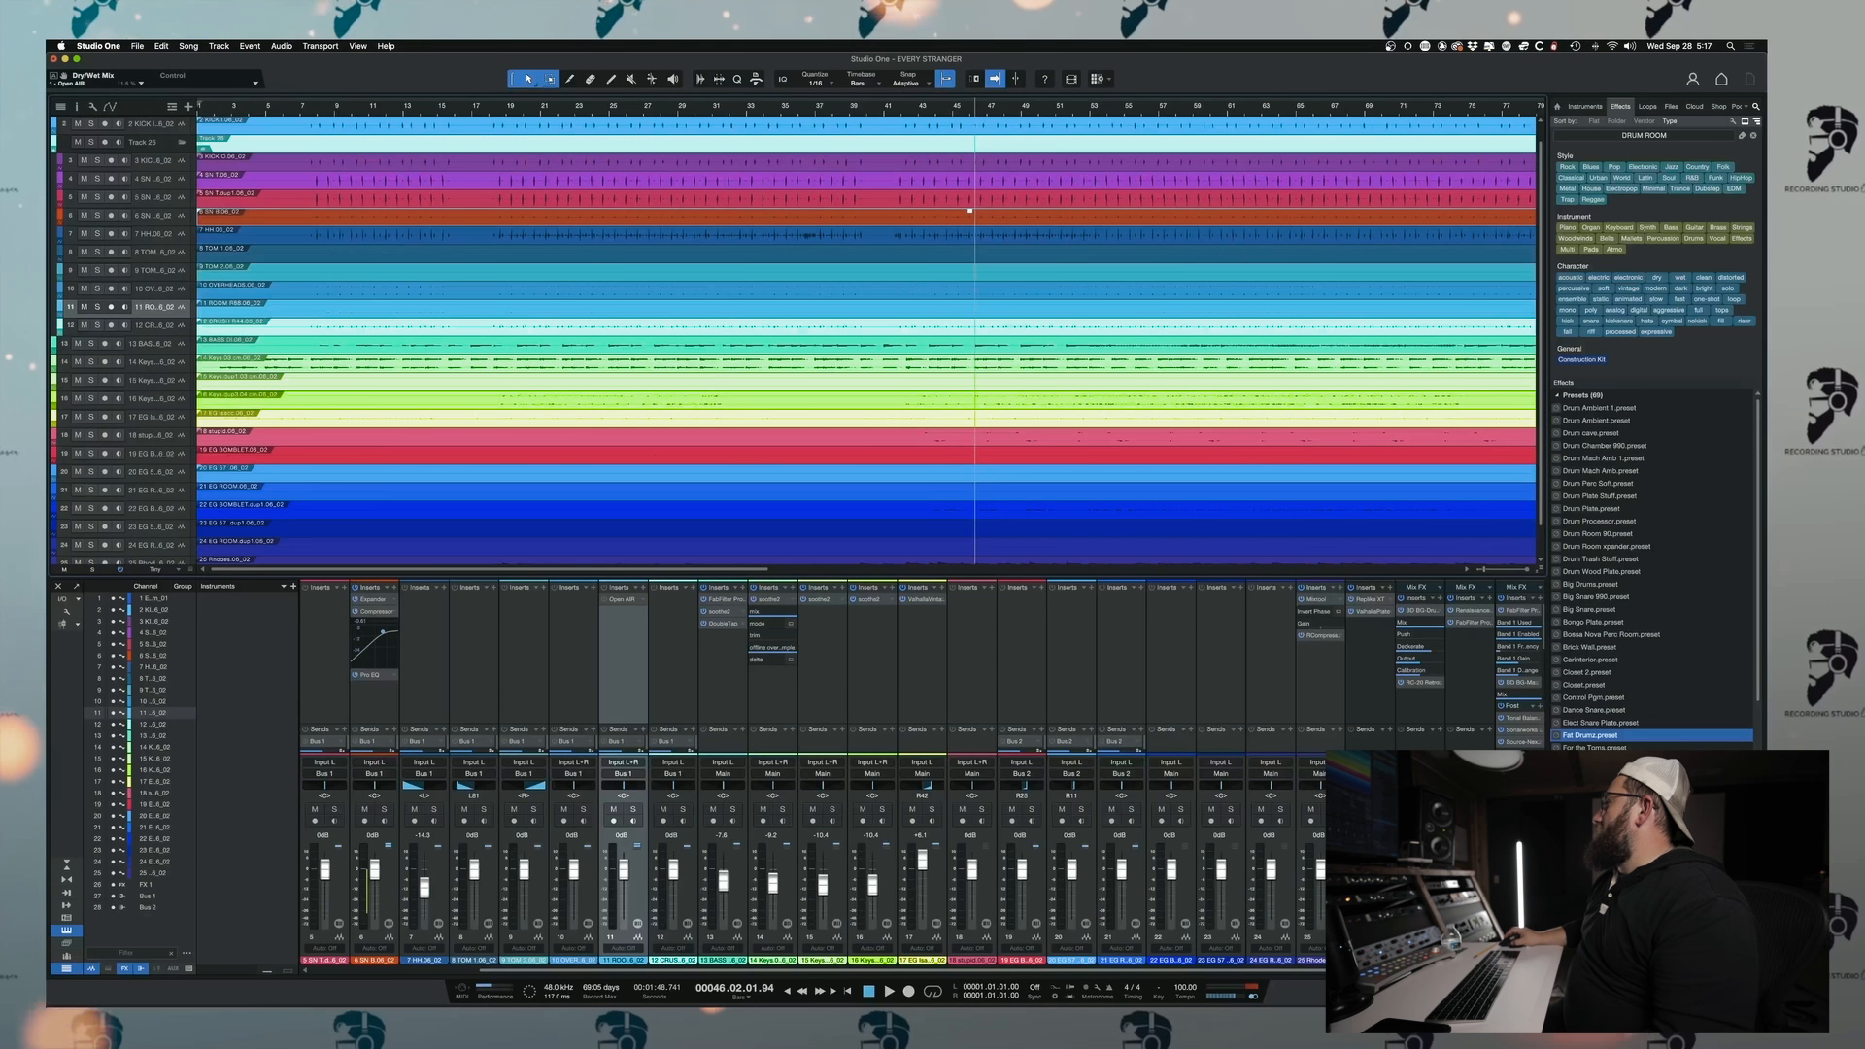
pyautogui.click(186, 45)
pyautogui.click(219, 80)
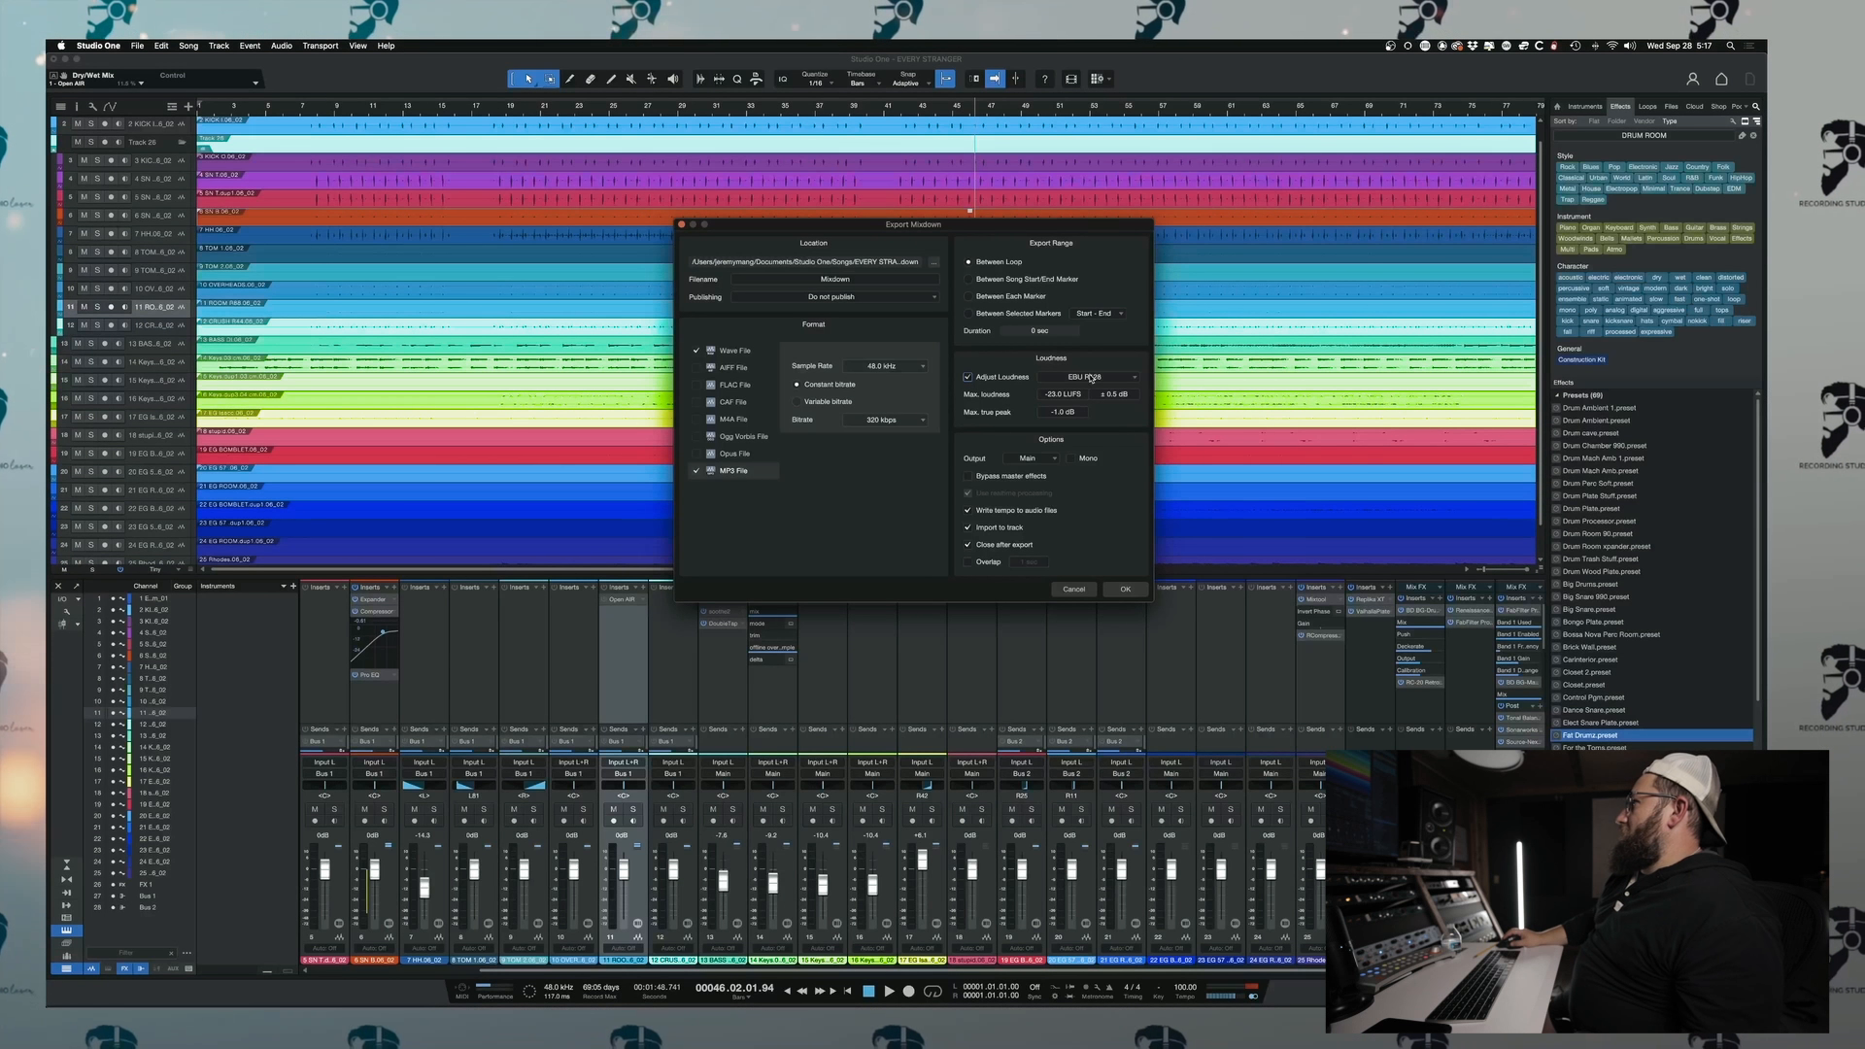
pyautogui.click(1090, 378)
pyautogui.click(1088, 429)
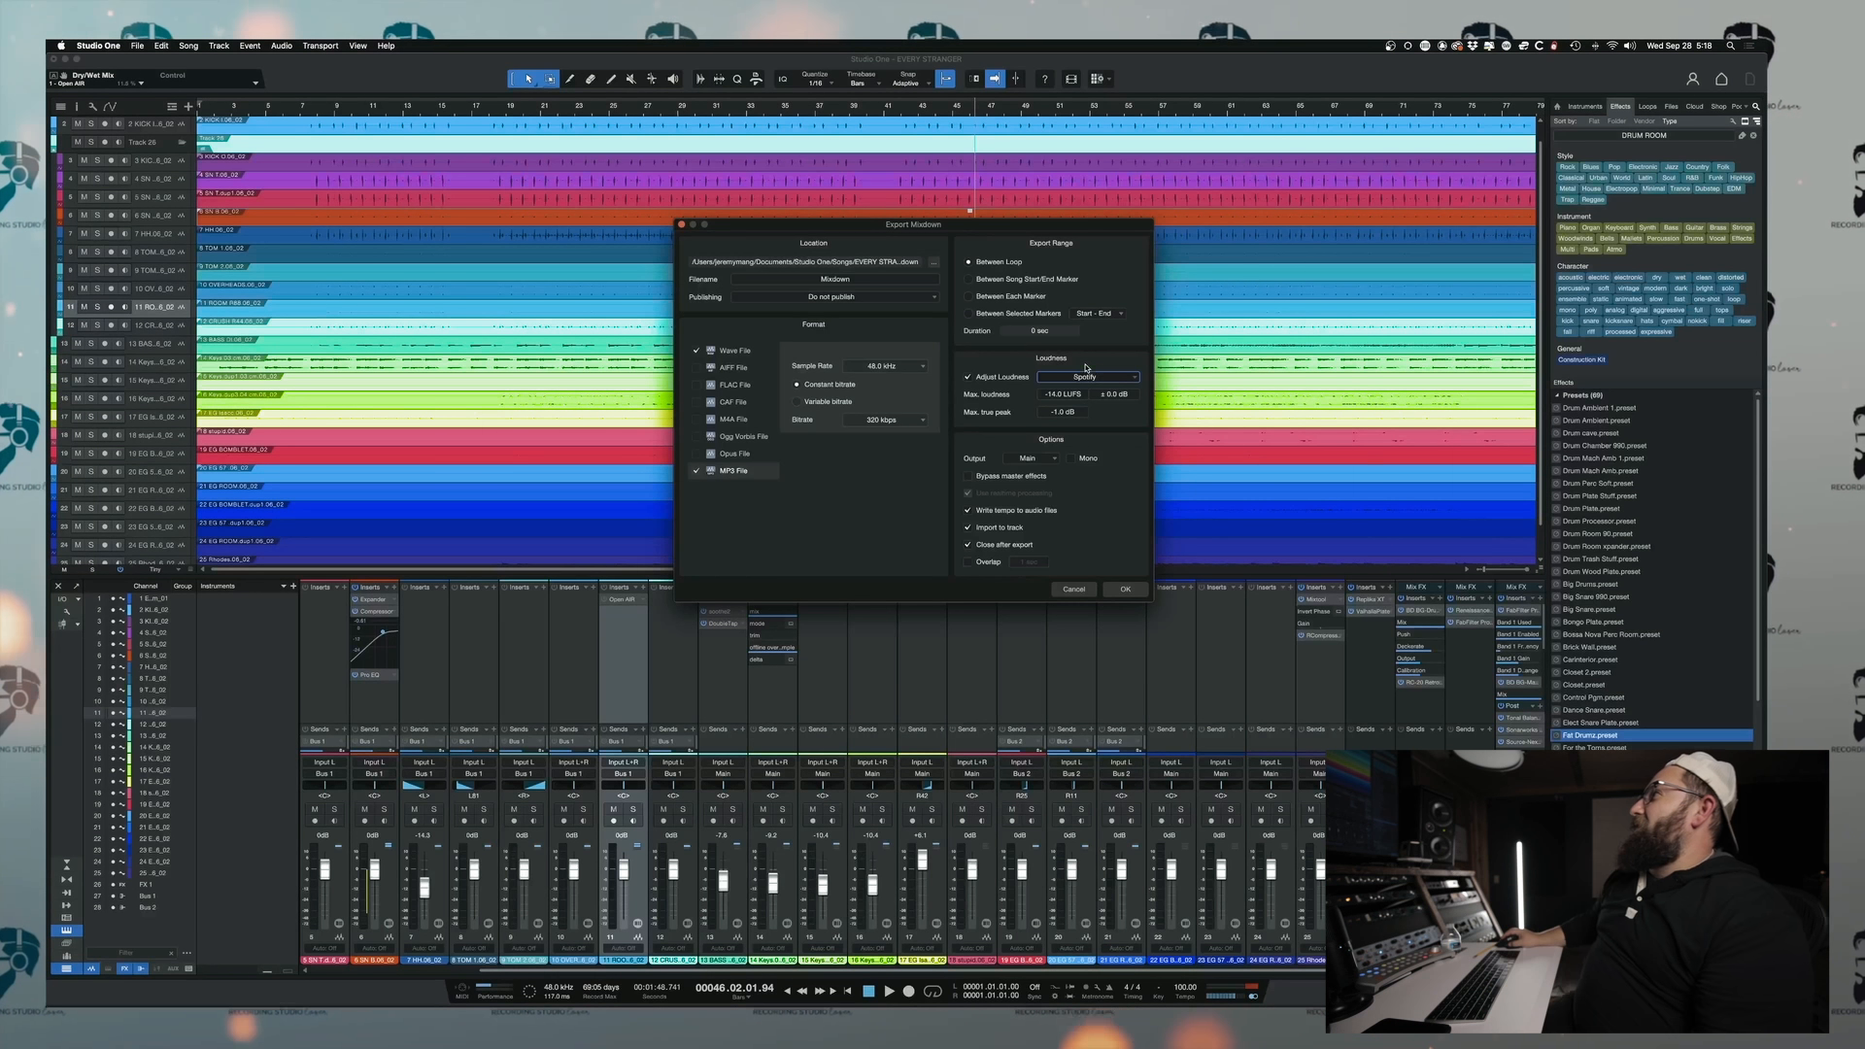
pyautogui.click(1087, 377)
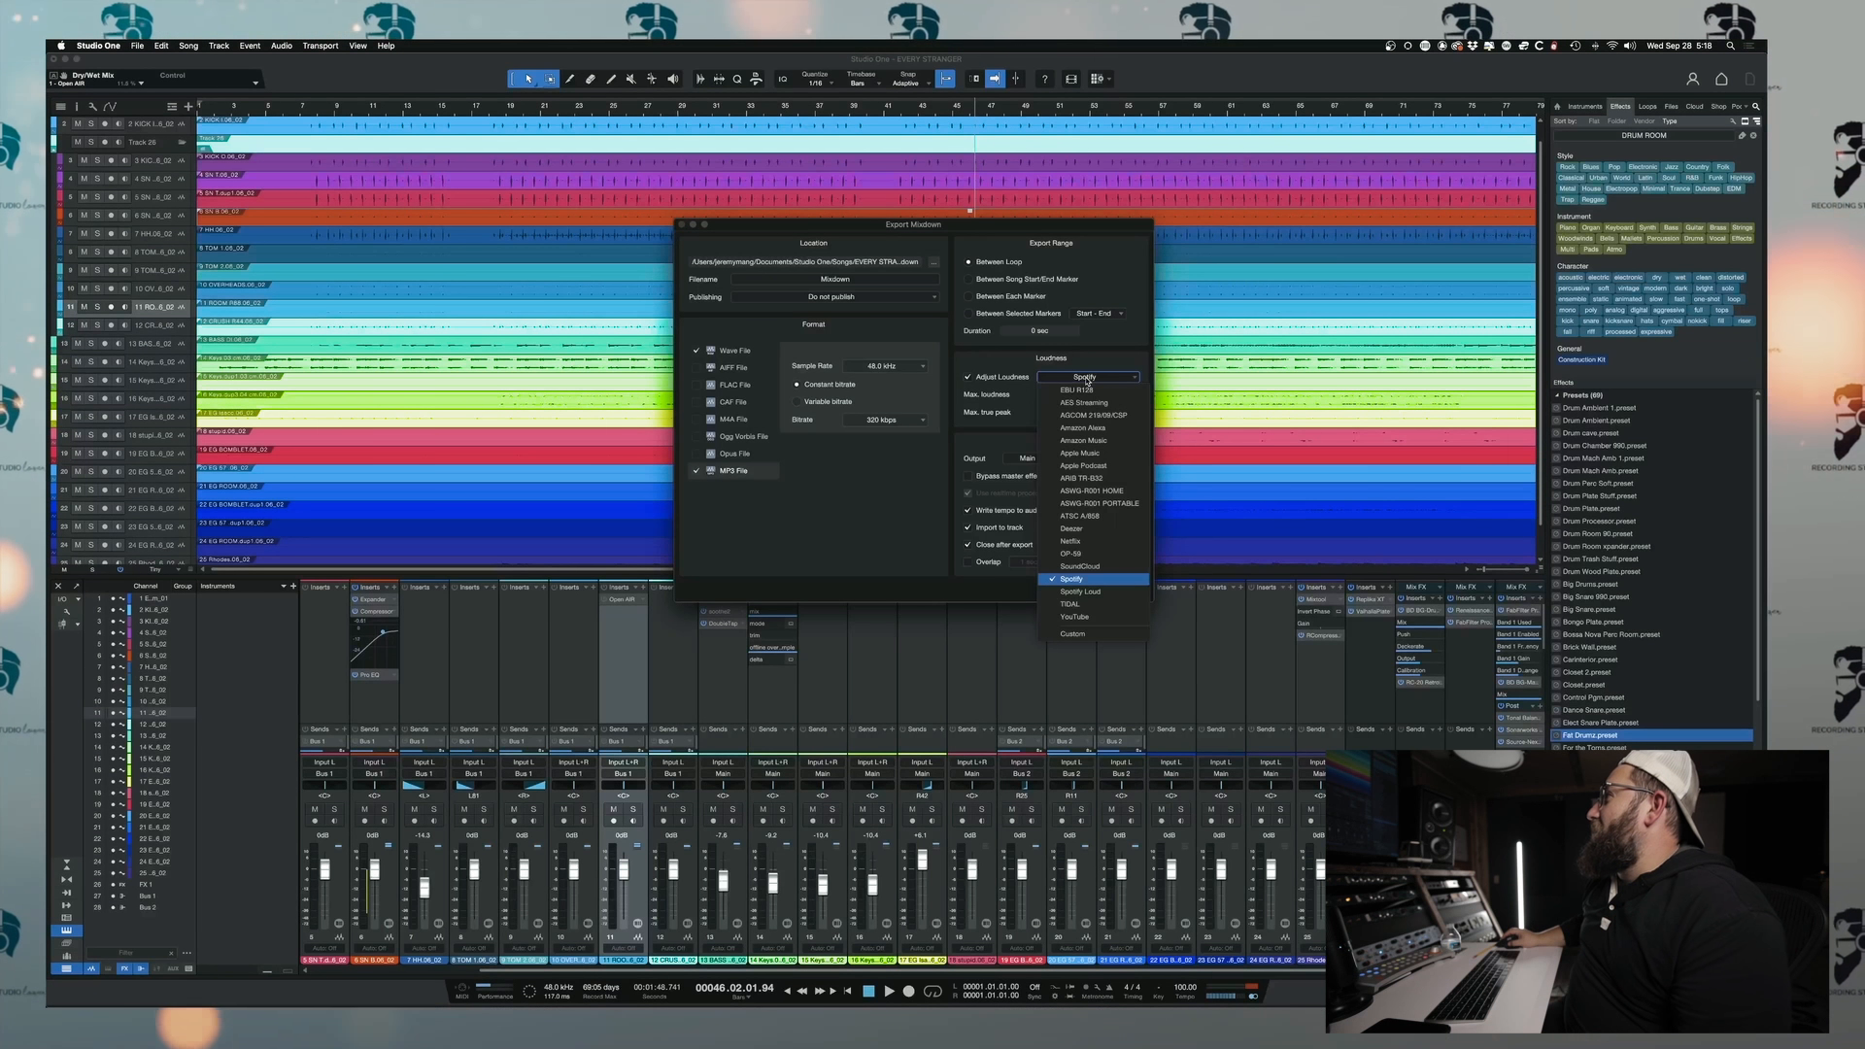
pyautogui.click(1026, 458)
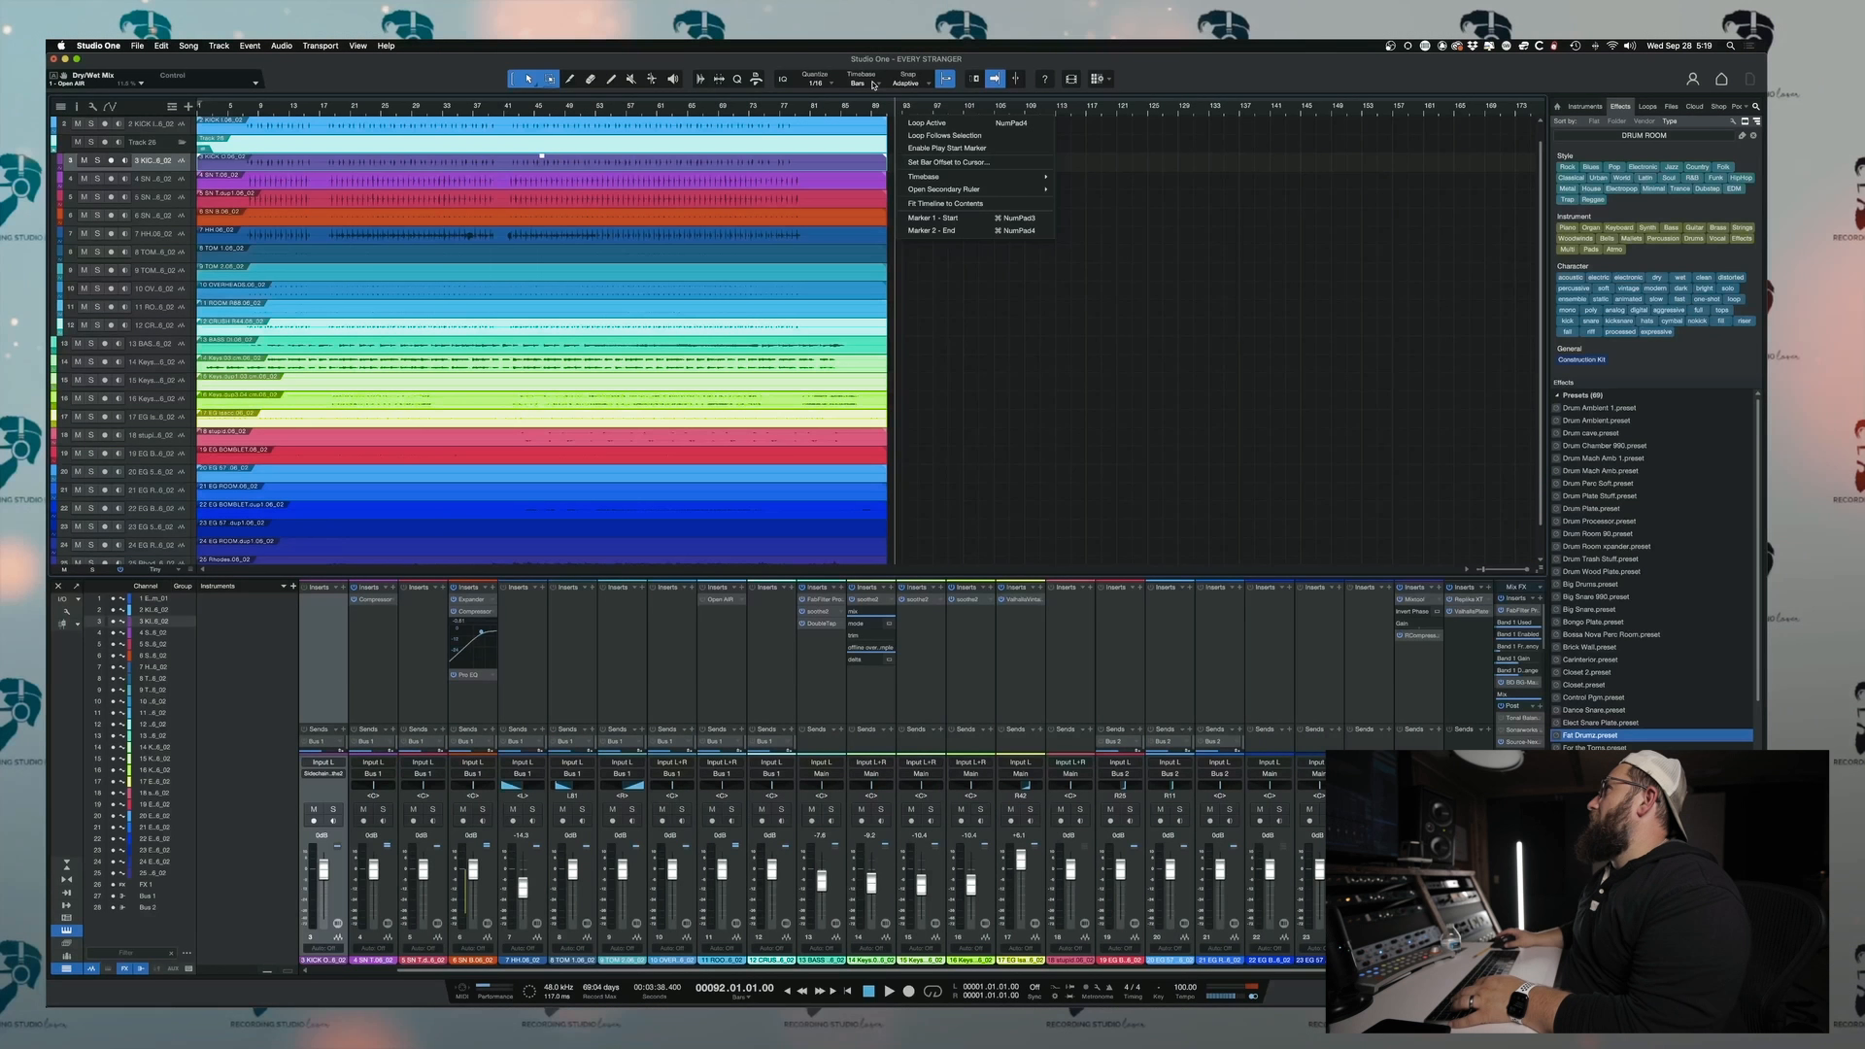
# - Show the marker track and export the mixdown between the song start and end markers as Wave and MP3 files
pyautogui.click(952, 278)
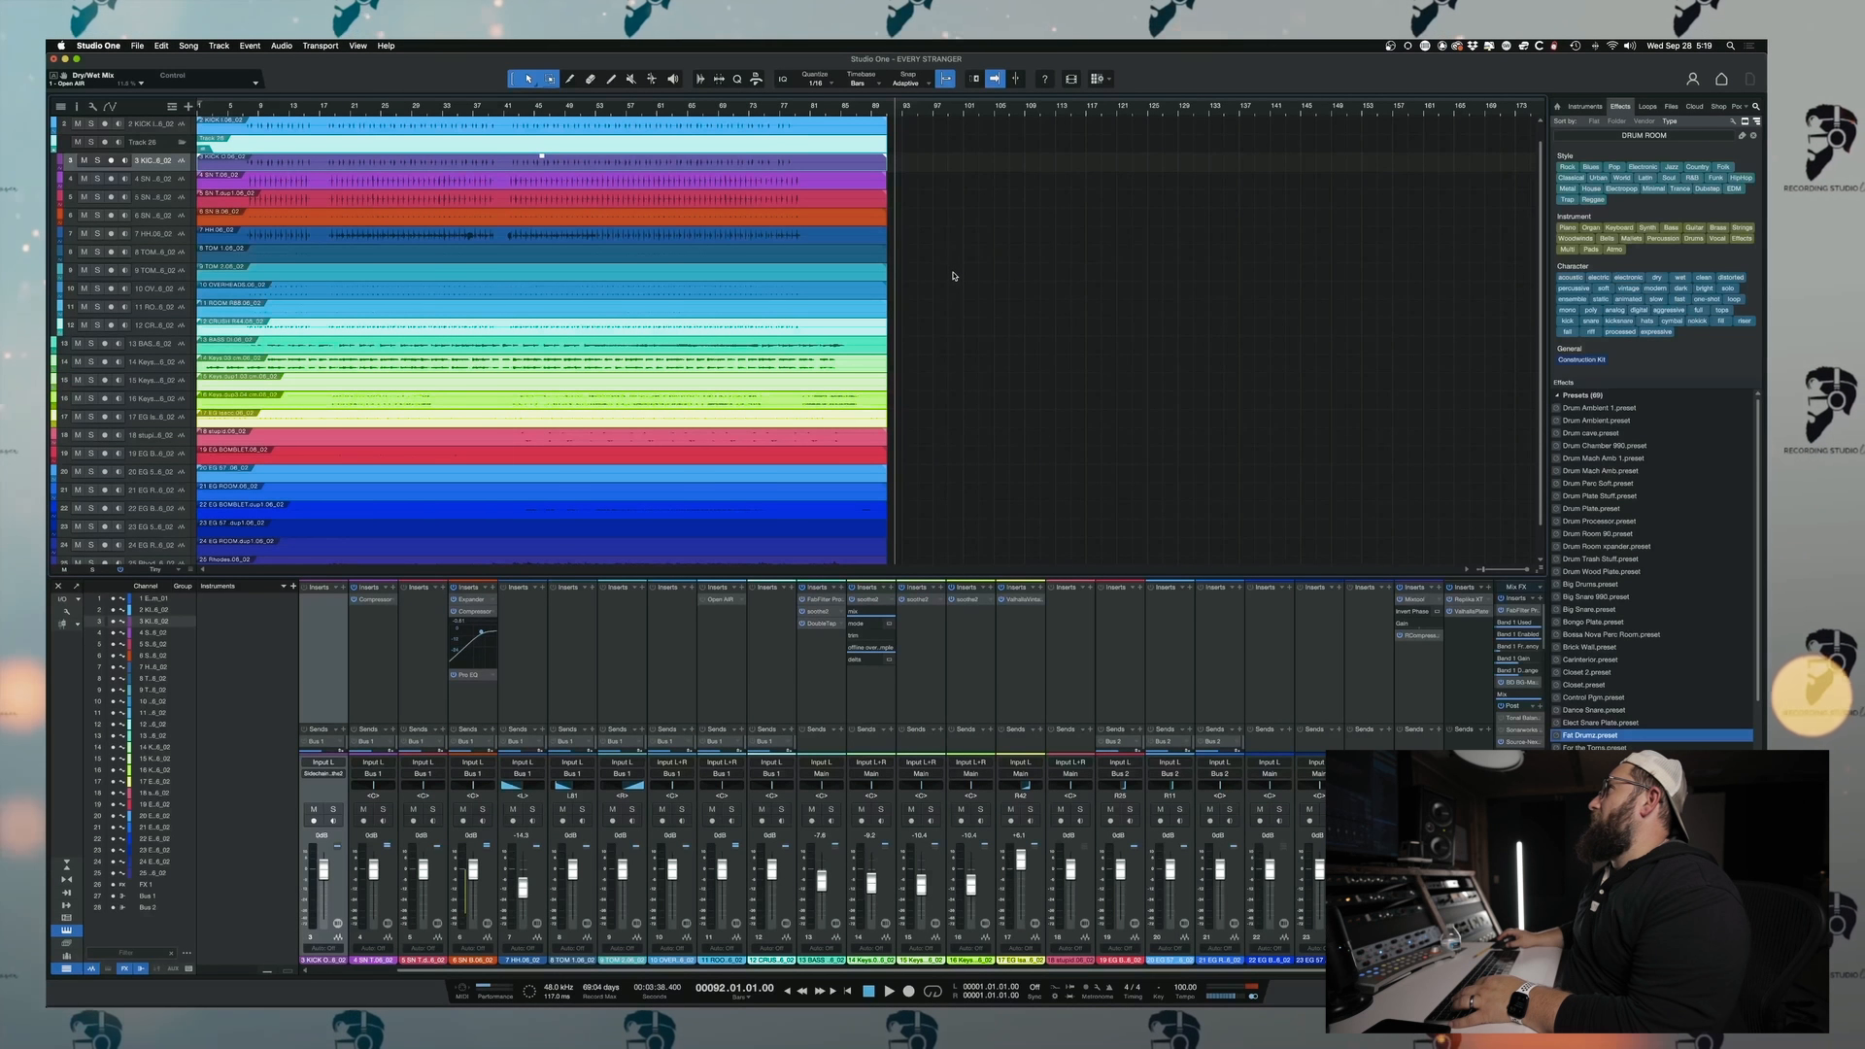
pyautogui.hotkey('shift', 't')
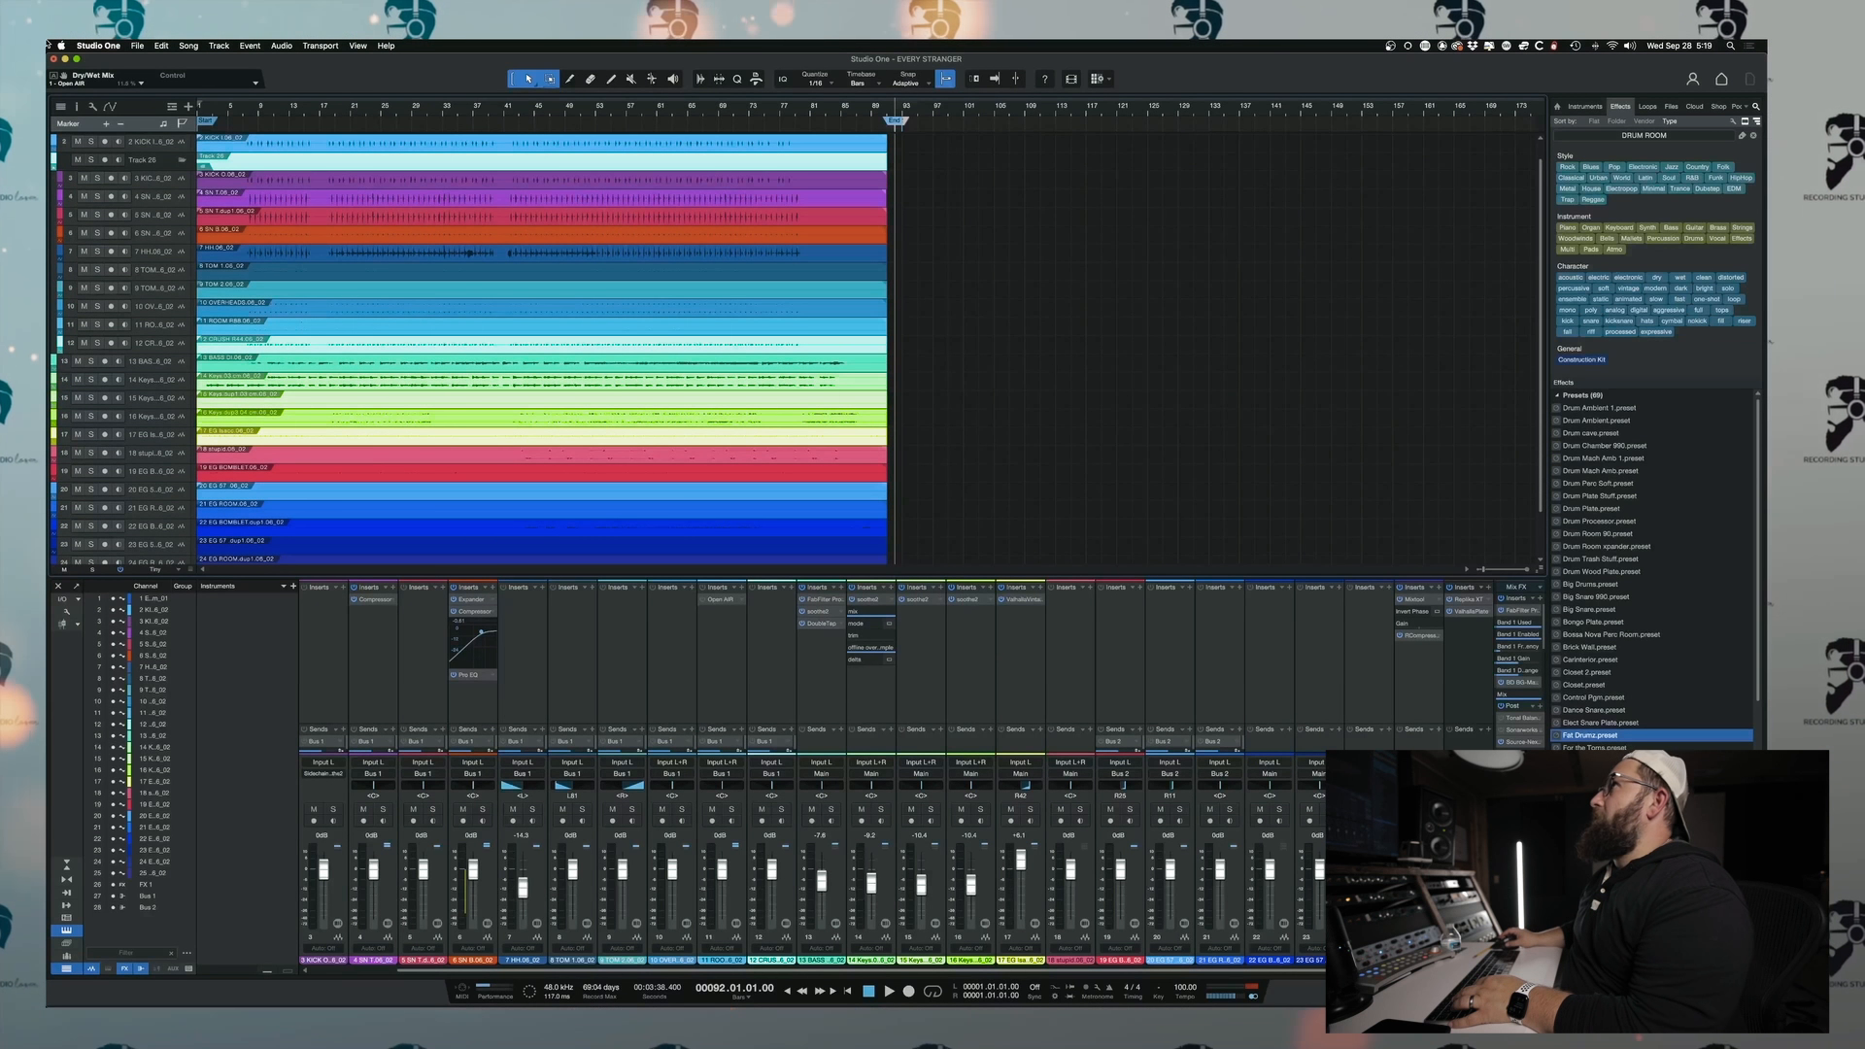
pyautogui.click(113, 47)
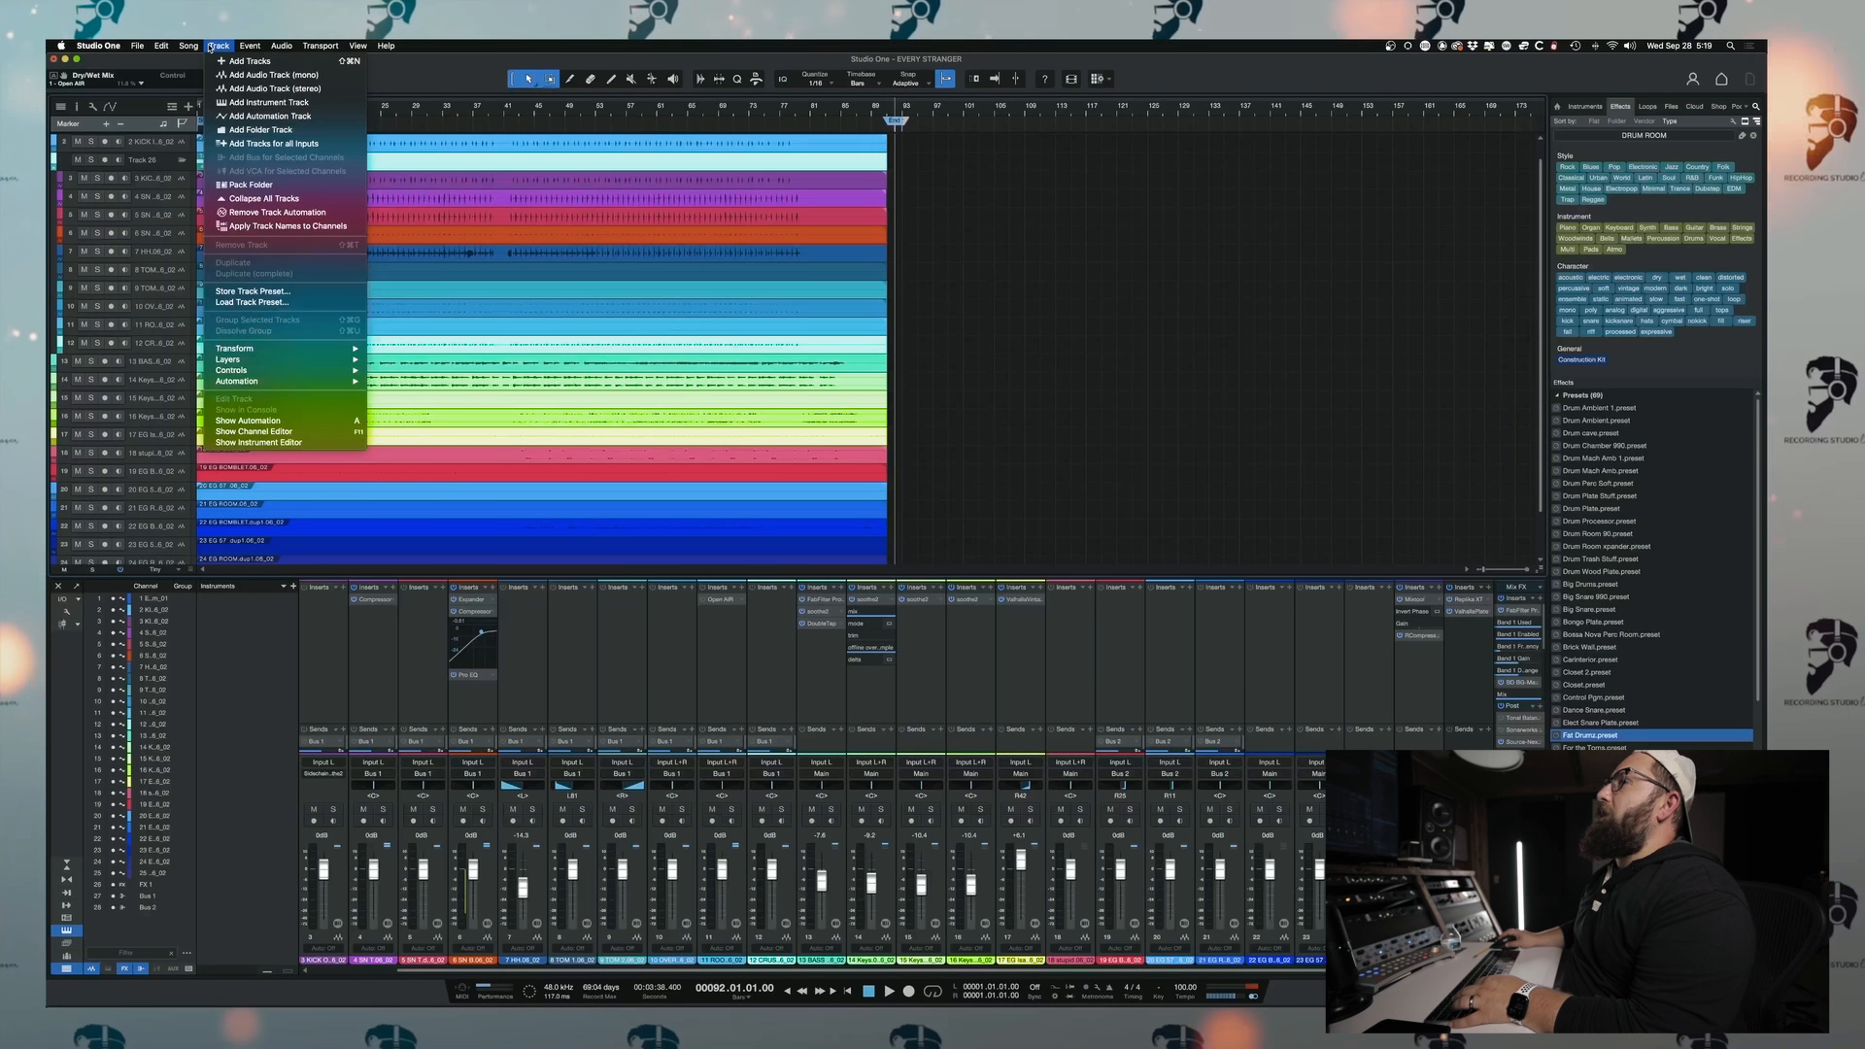
pyautogui.click(206, 81)
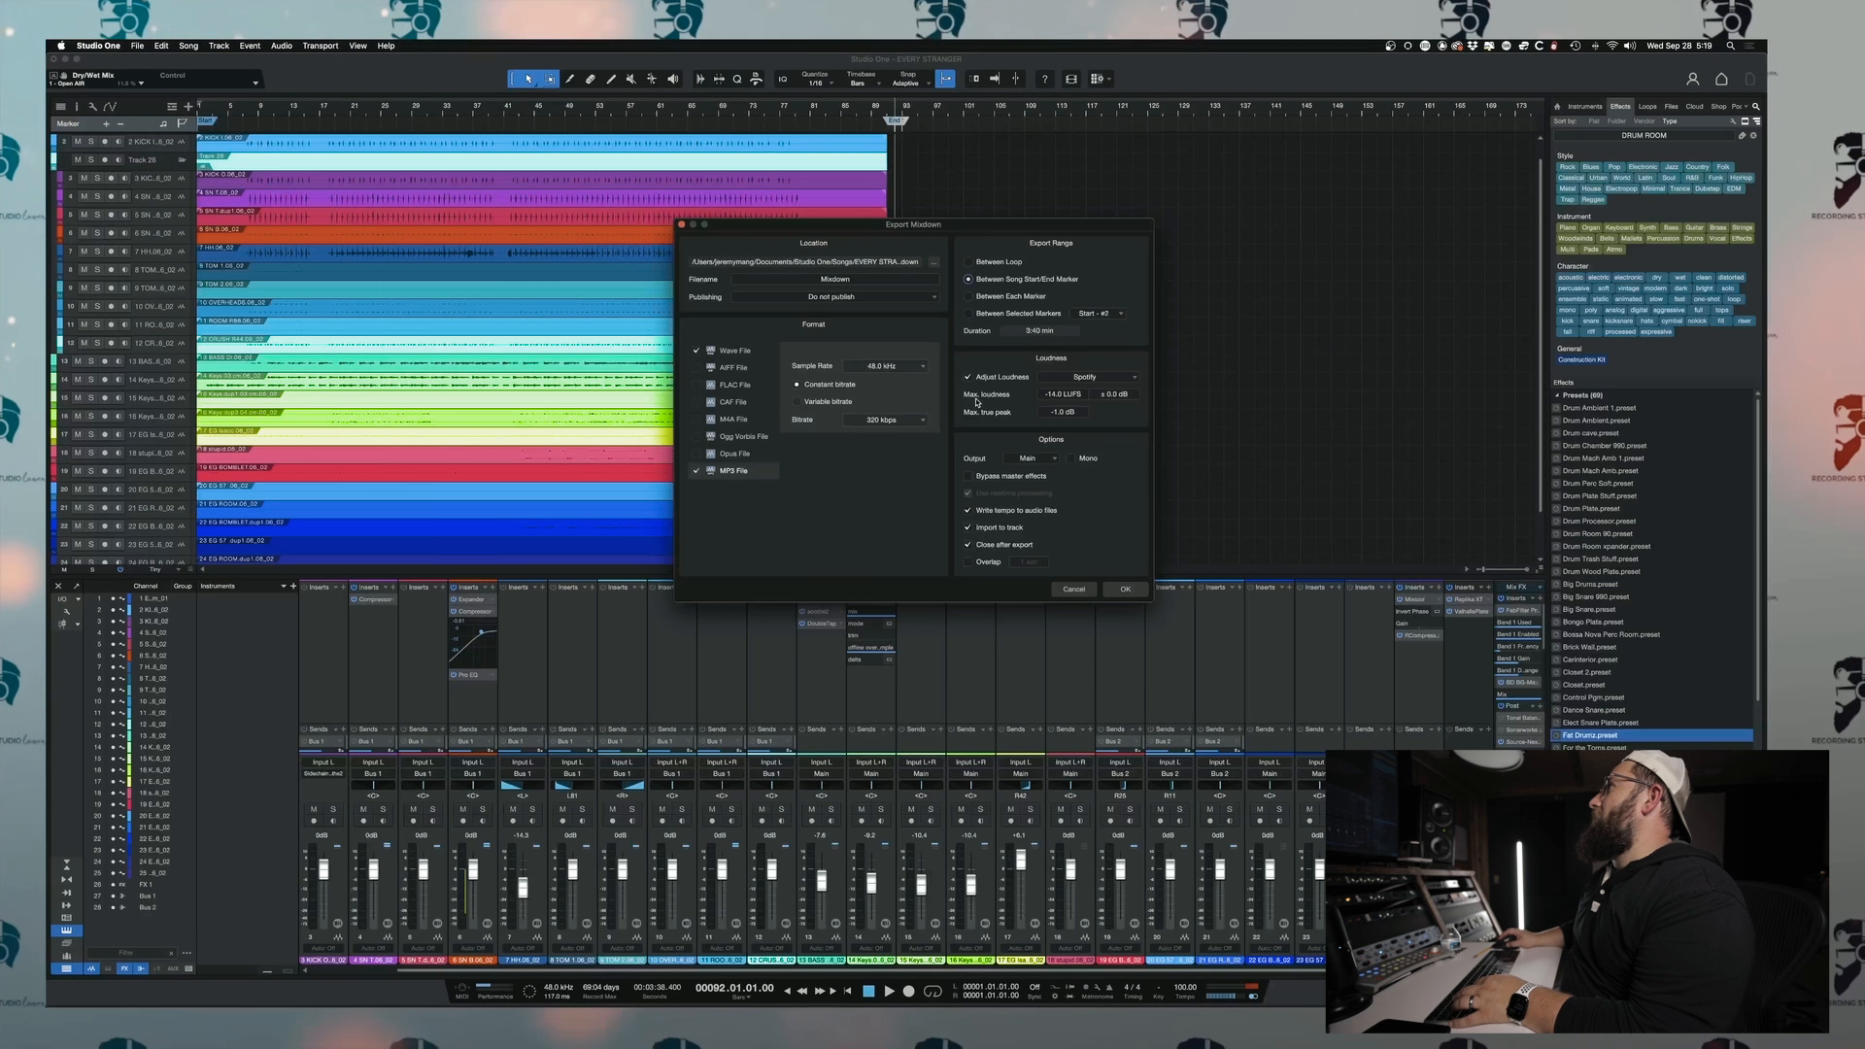
pyautogui.click(1124, 589)
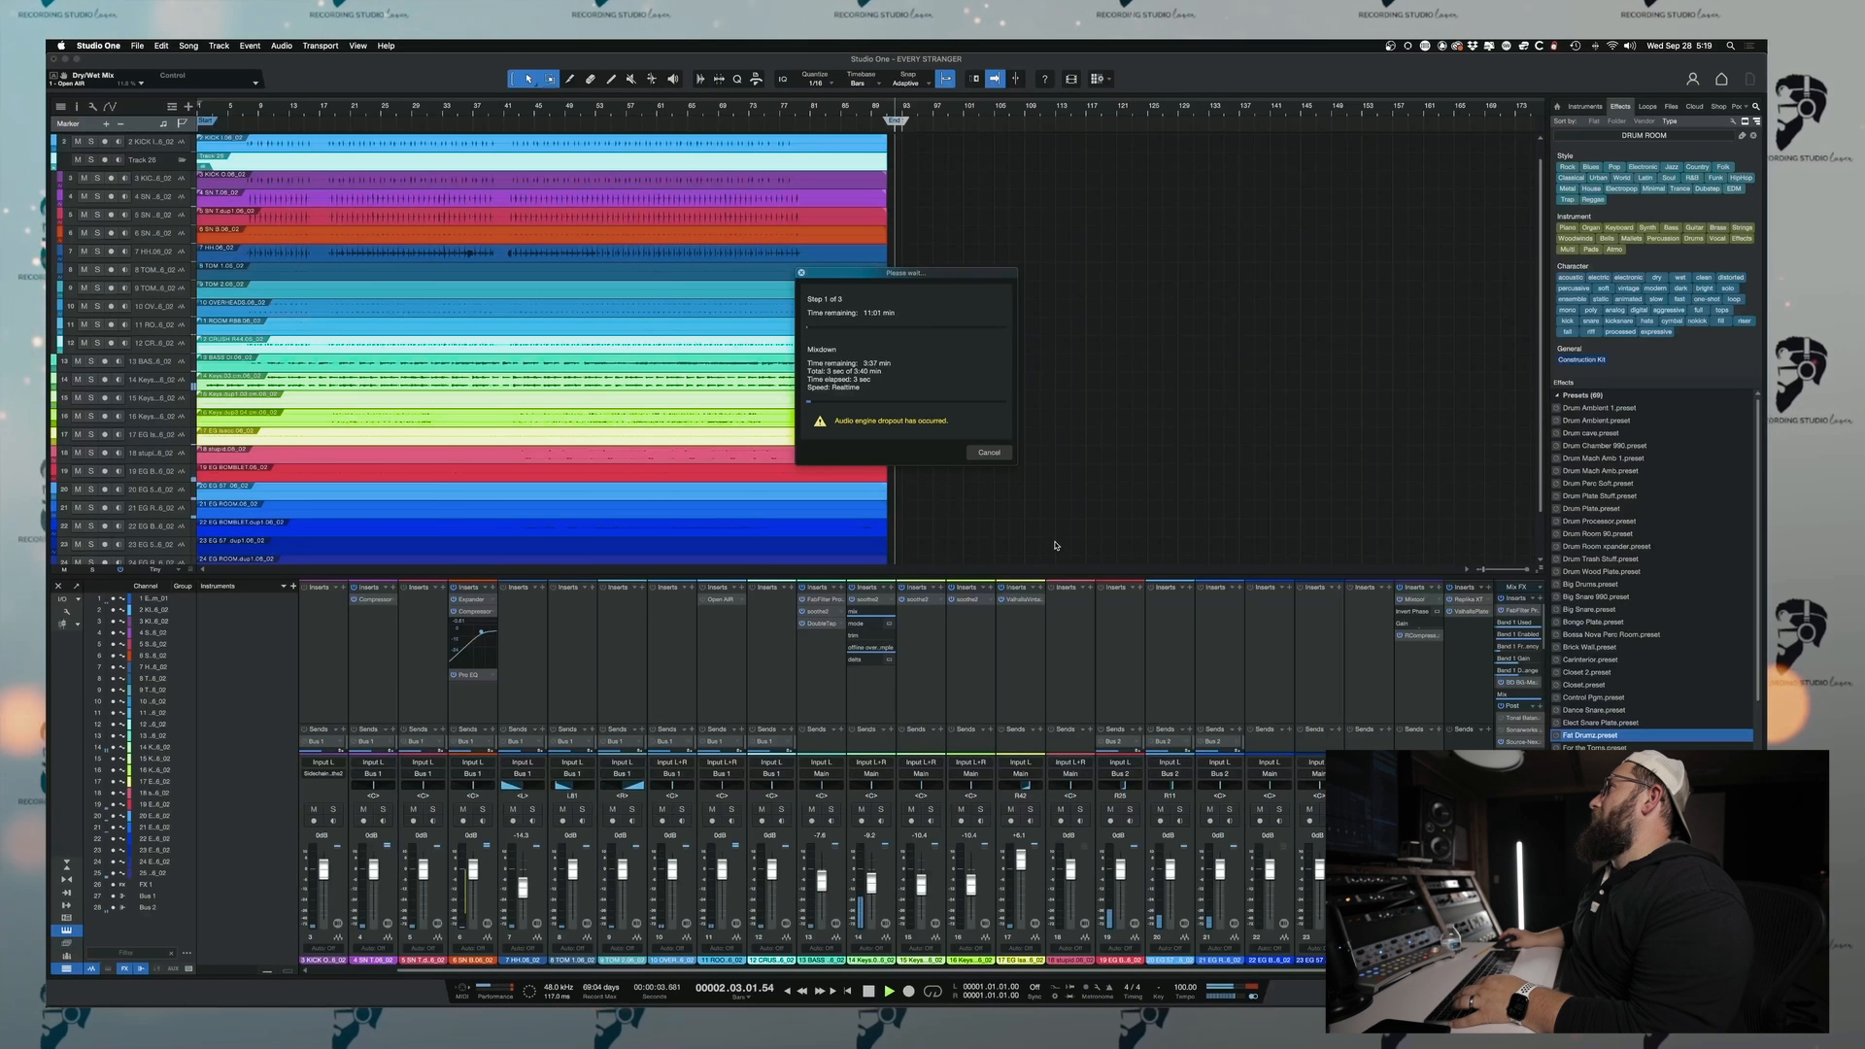